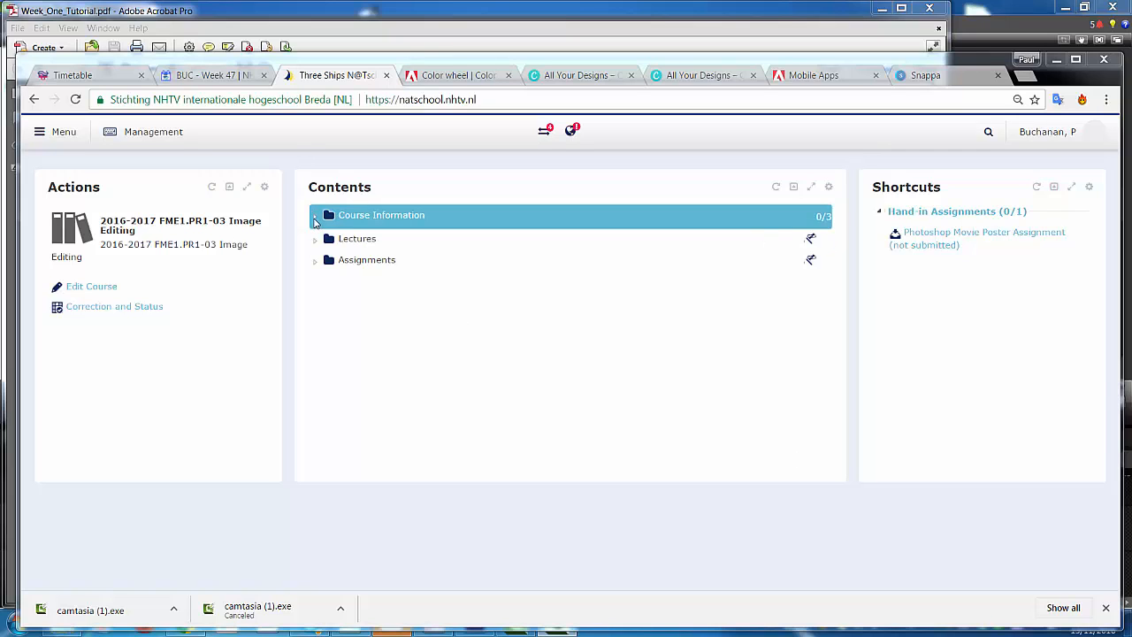
- Expand Course Information and PR1 Photoshop in the course contents to list the files in the Poster_Tutorial_One folder
click(314, 221)
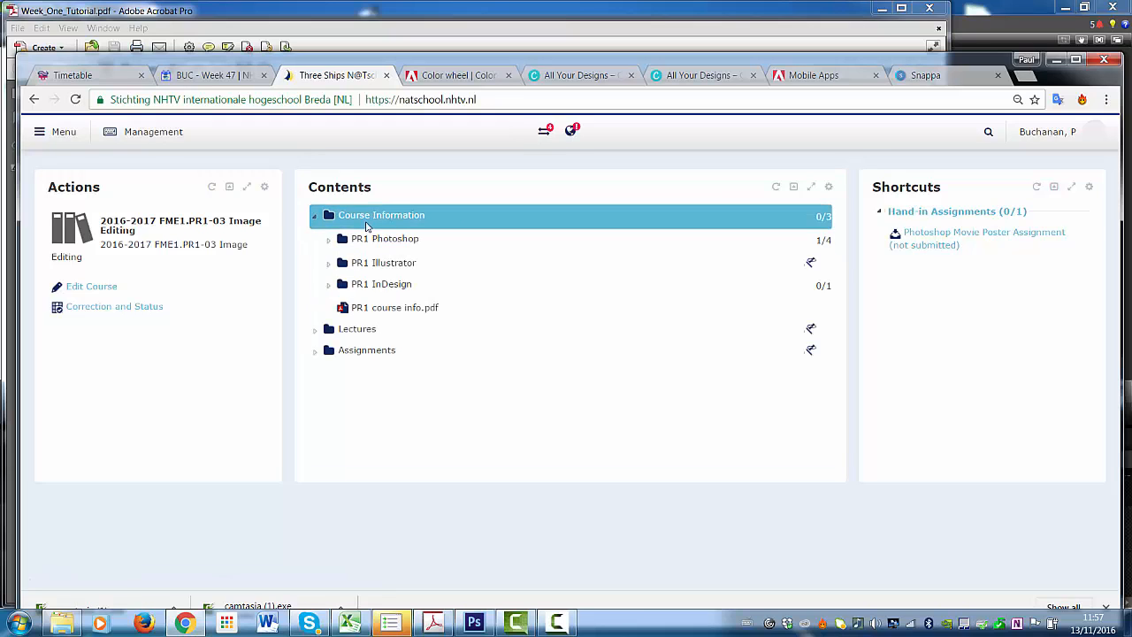
click(328, 244)
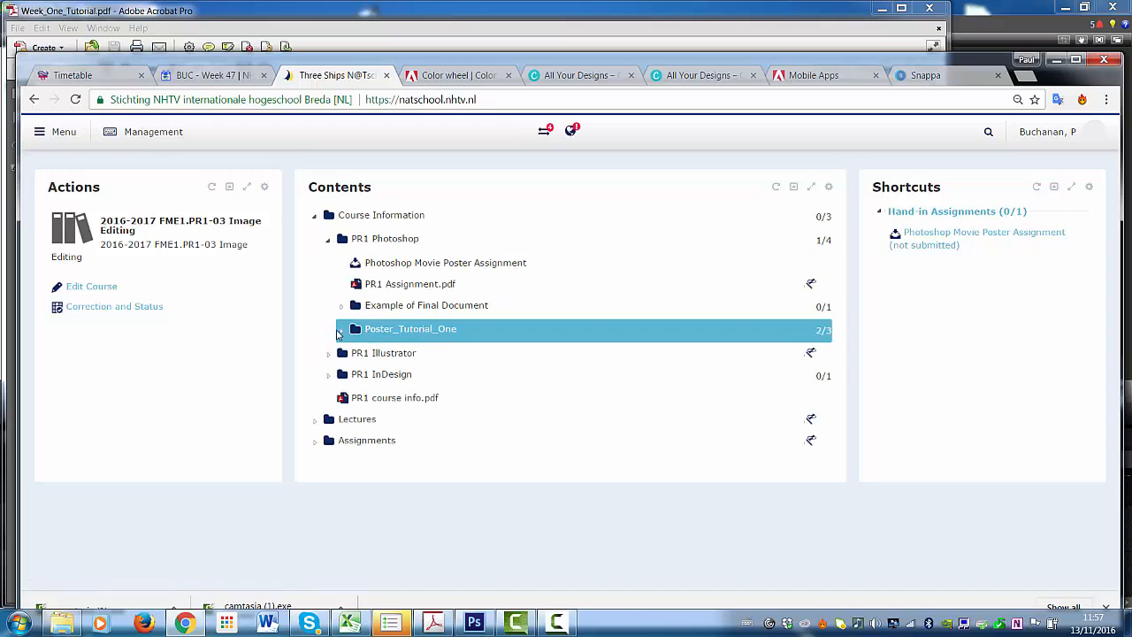
click(340, 333)
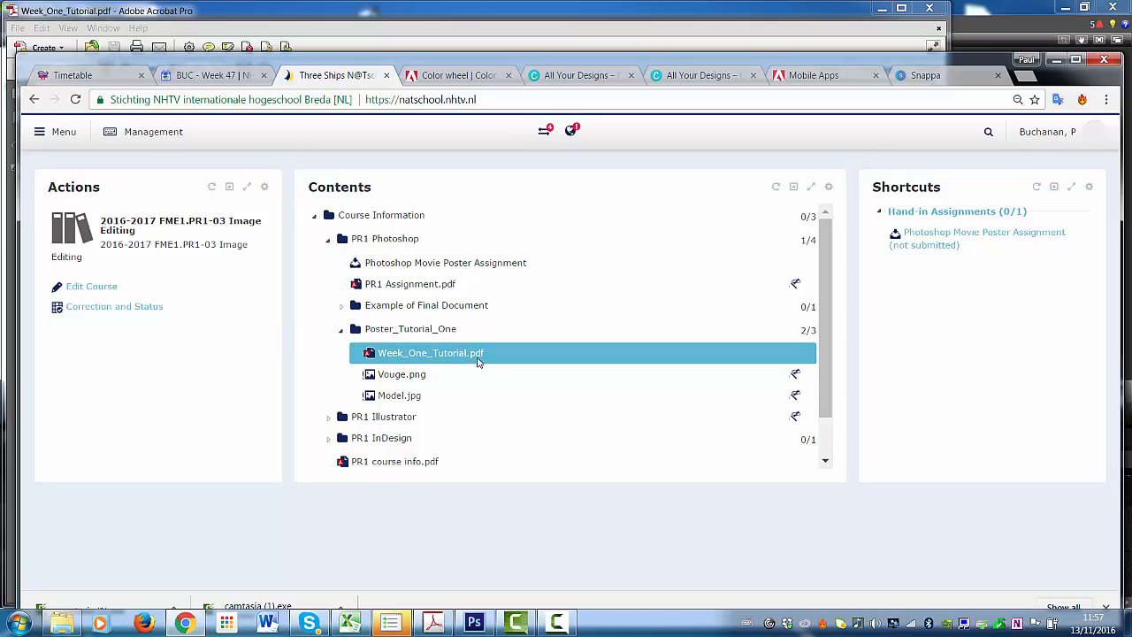
- Preview the tutorial images Vouge.png and Model.jpg from the Poster_Tutorial_One folder, viewing their full extent
click(398, 377)
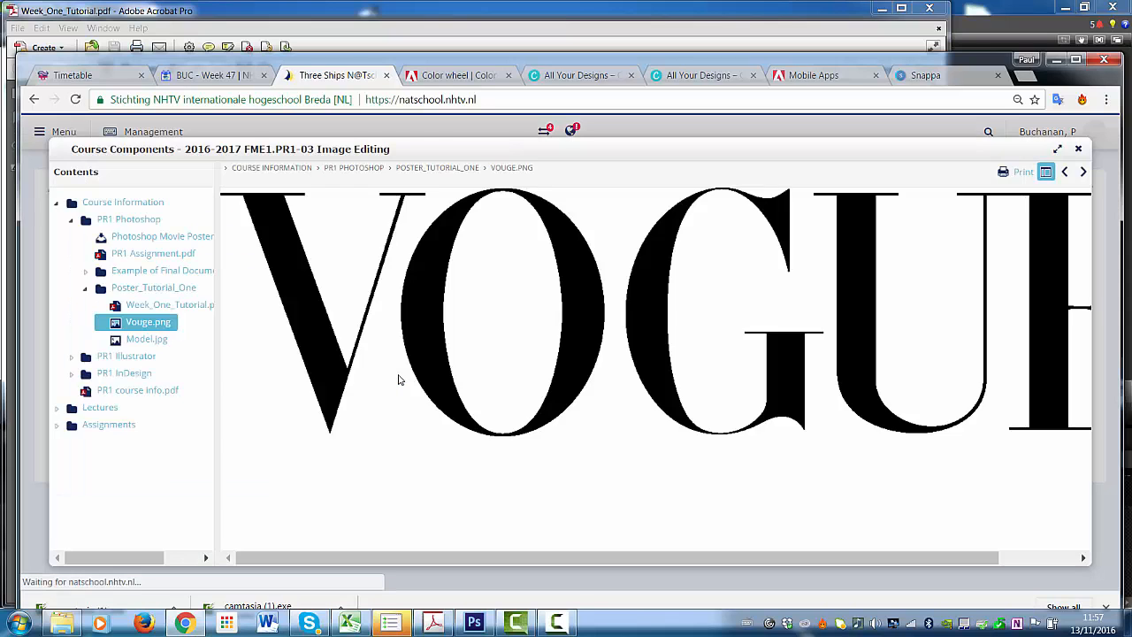
drag(808, 562, 873, 563)
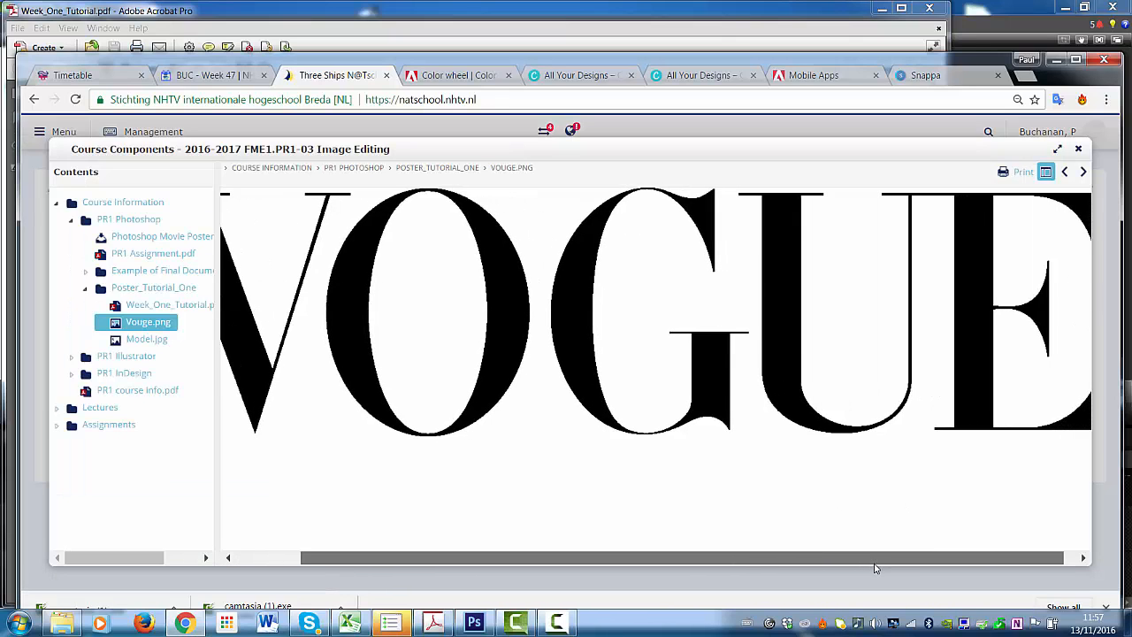
click(142, 339)
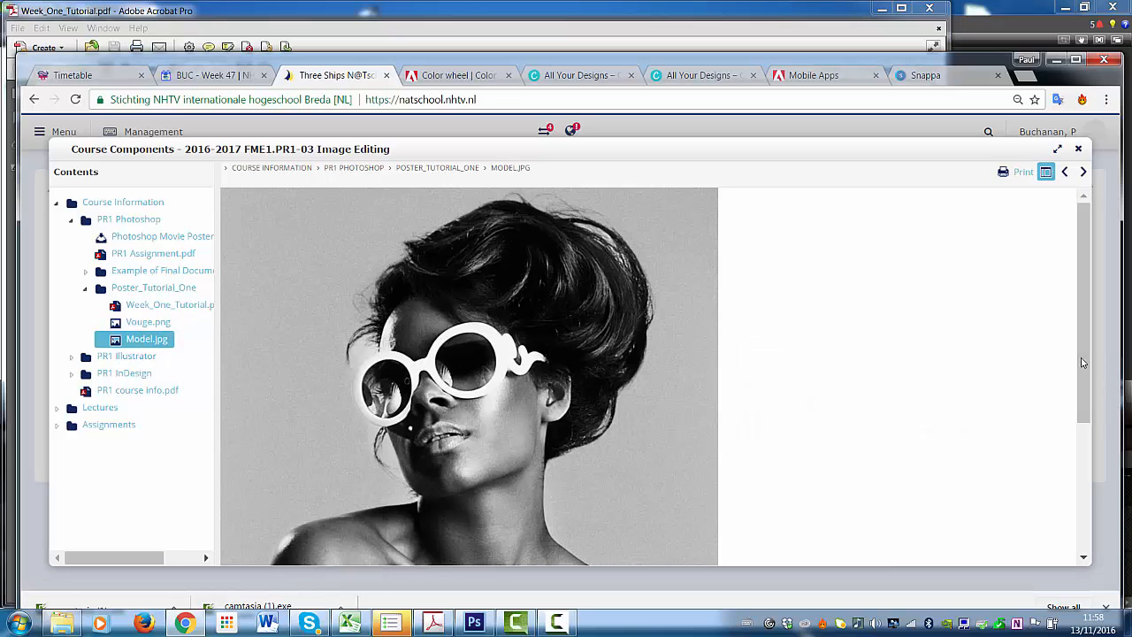
drag(1081, 356, 1081, 486)
scroll(1069, 522, up, 3)
- Switch to Week_One_Tutorial.pdf in Adobe Acrobat Pro and read page 1, covering the Adobe KnowHow and Adobe Color account instructions
click(432, 622)
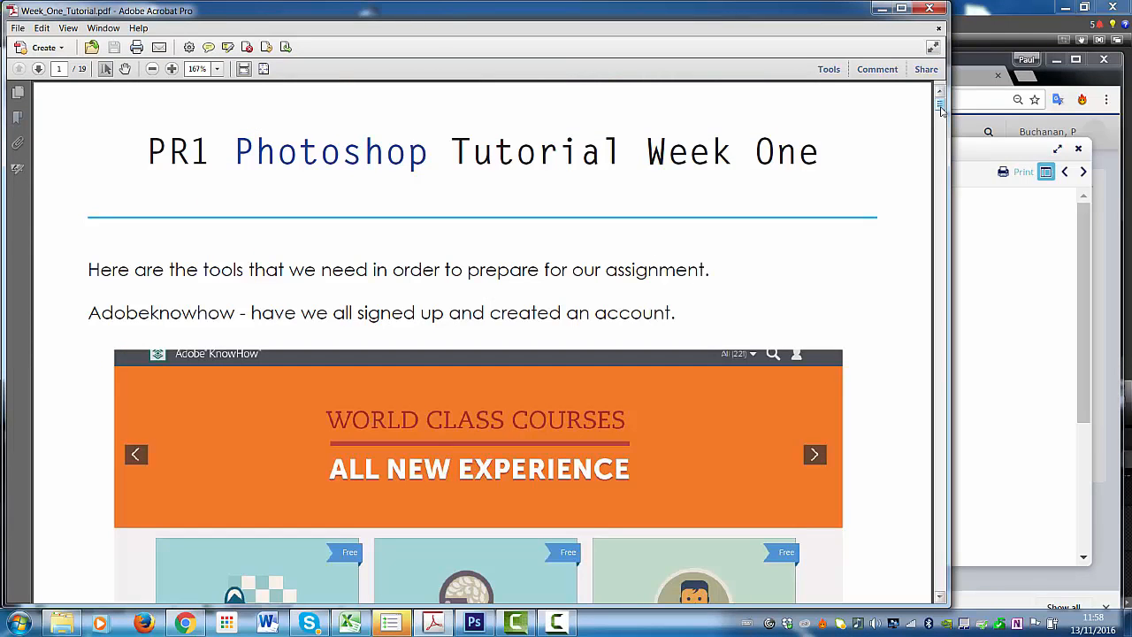
drag(941, 107, 941, 112)
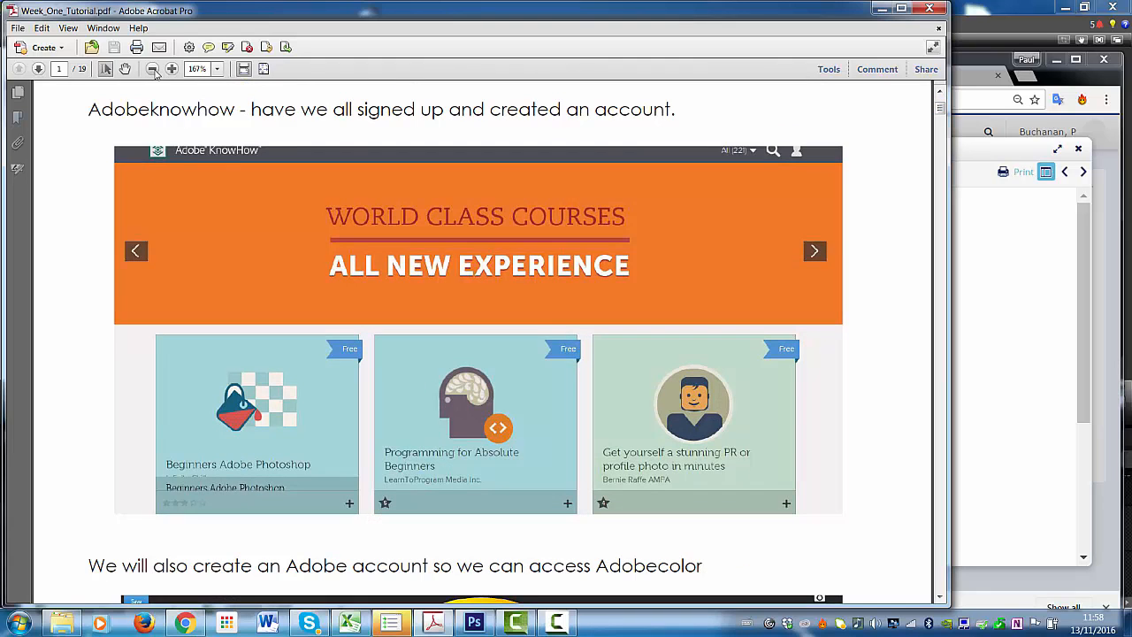
click(152, 69)
click(152, 69)
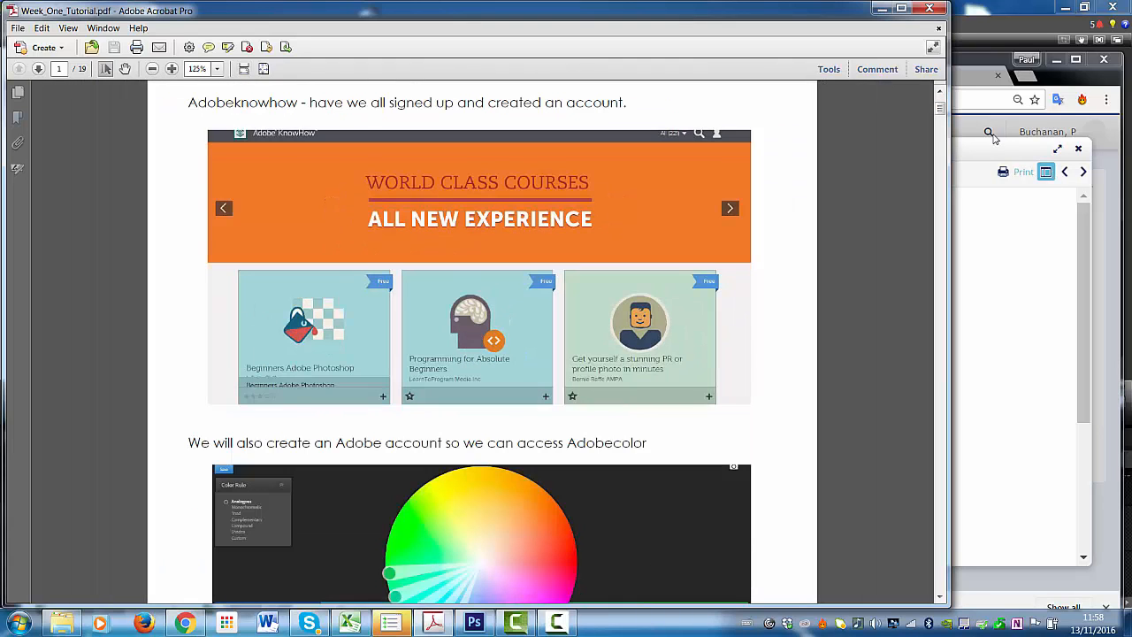
drag(941, 110, 941, 106)
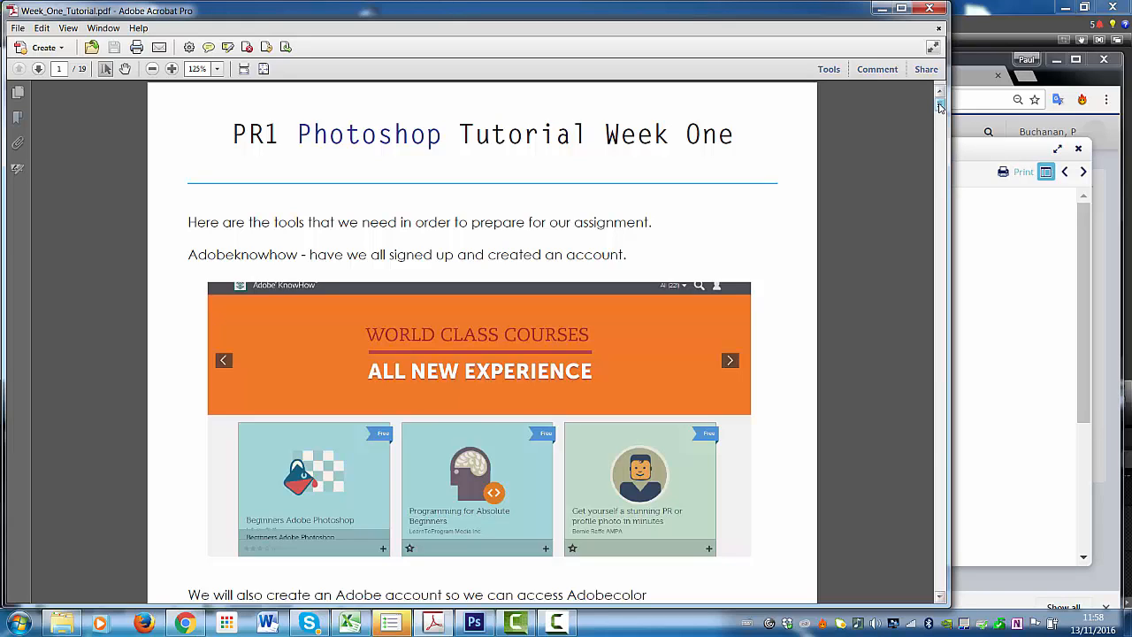
drag(940, 106, 940, 119)
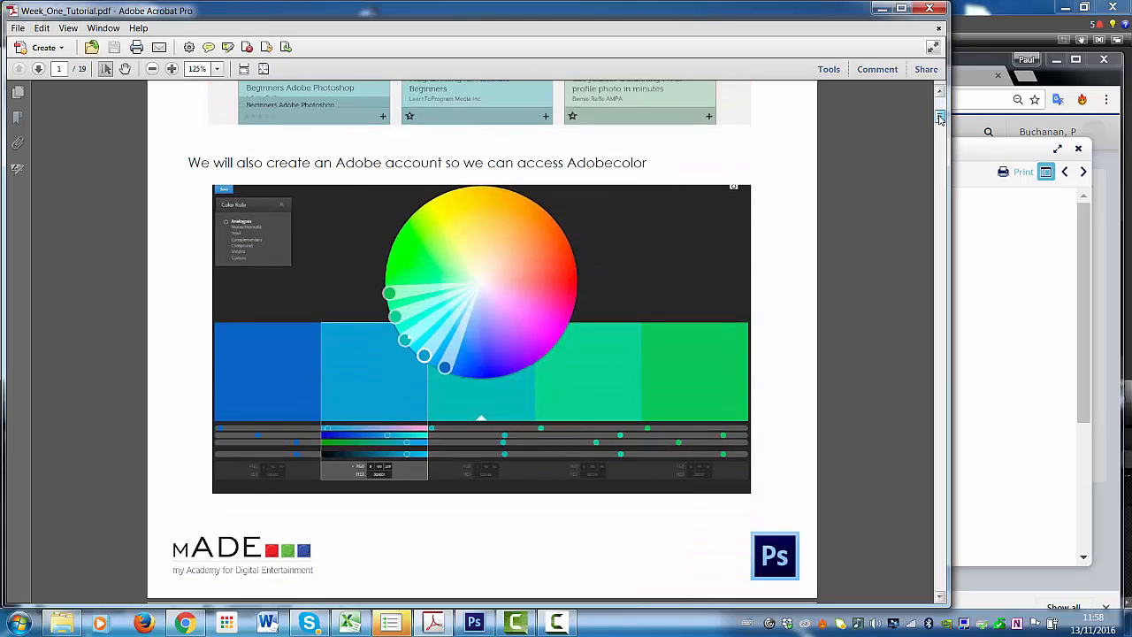
drag(940, 119, 940, 119)
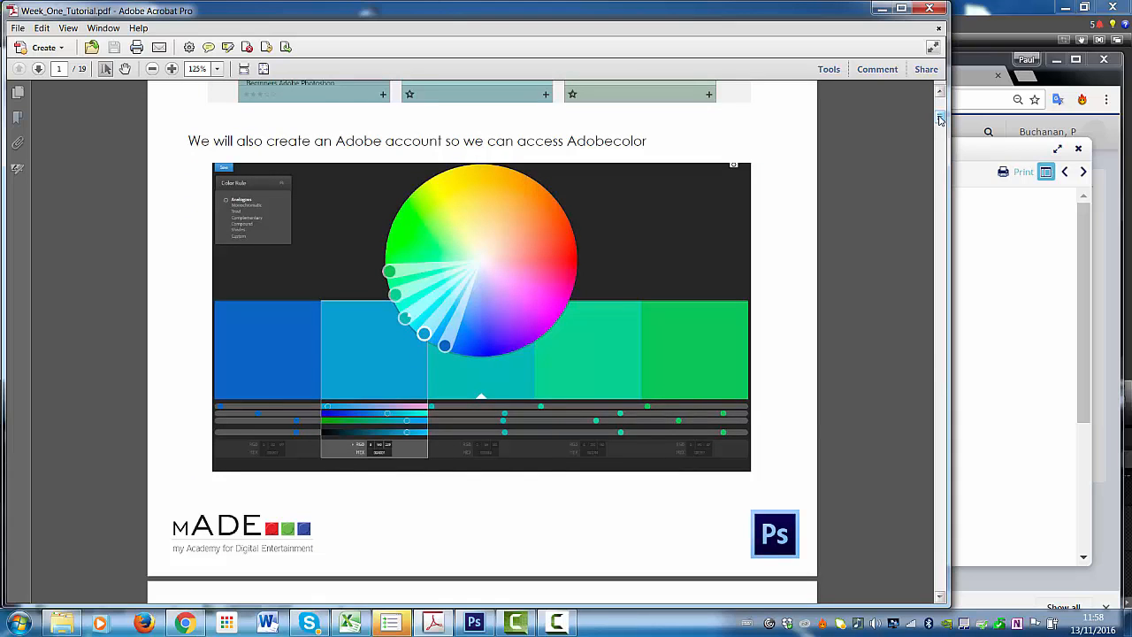
- Switch to Adobe Color CC in the browser and create a color theme from the Desktop photo of a portrait surrounded by red
click(979, 241)
click(458, 78)
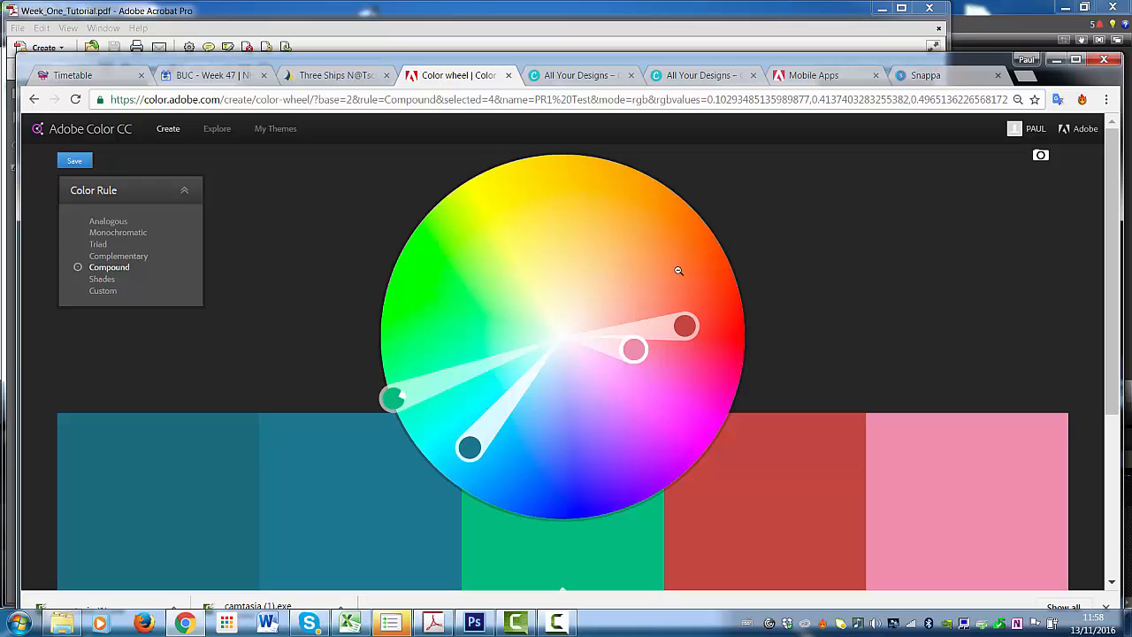
scroll(1115, 251, down, 2)
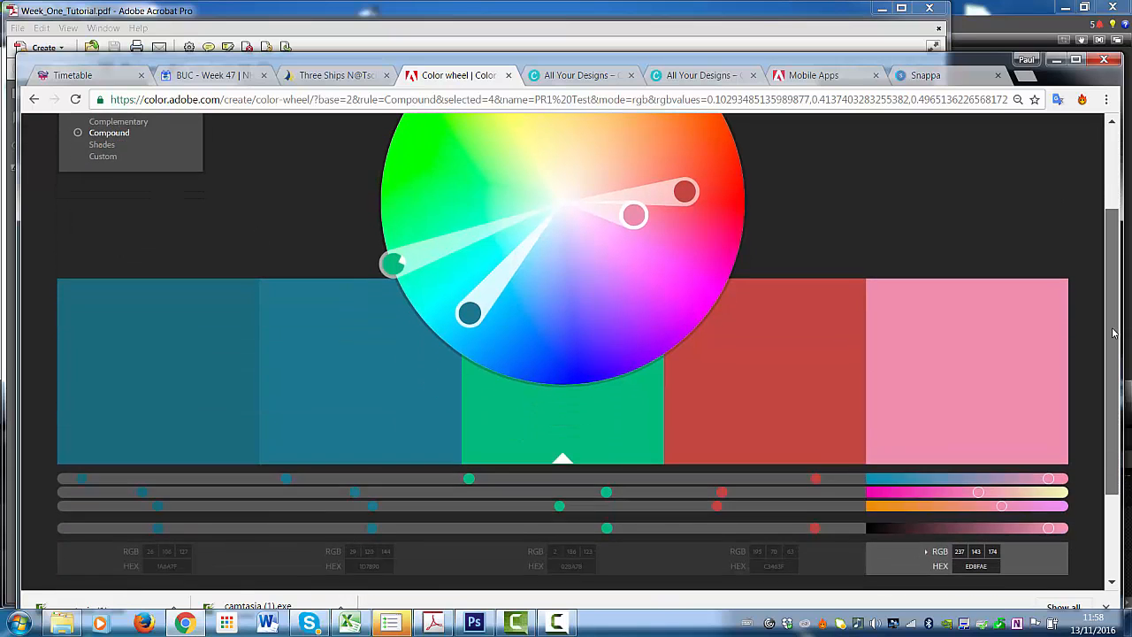
scroll(1114, 246, up, 2)
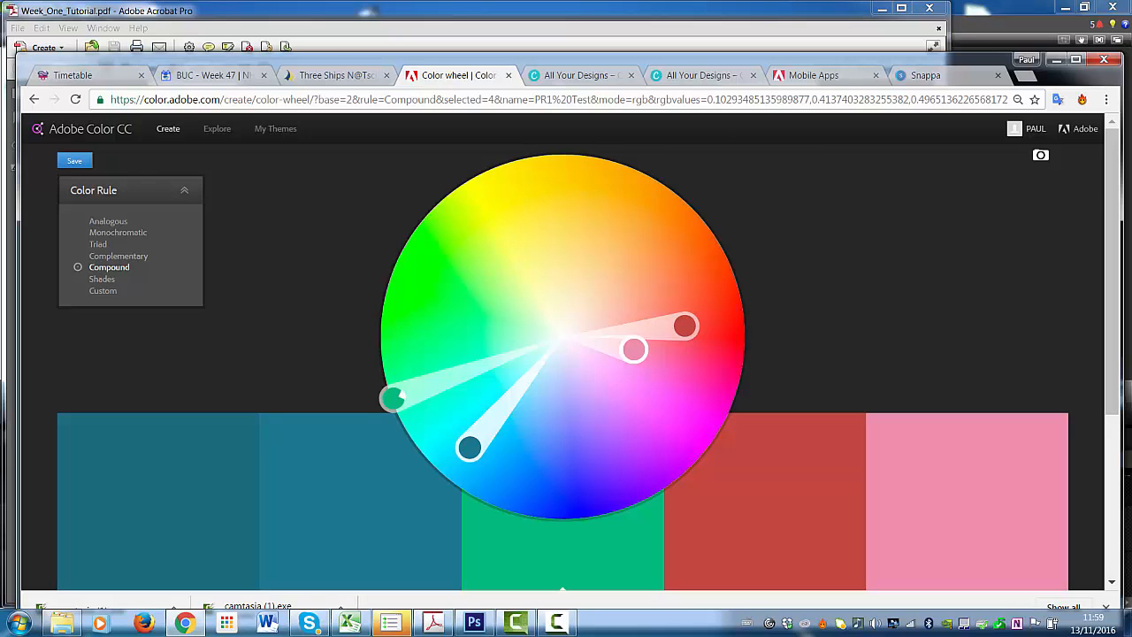
click(1040, 155)
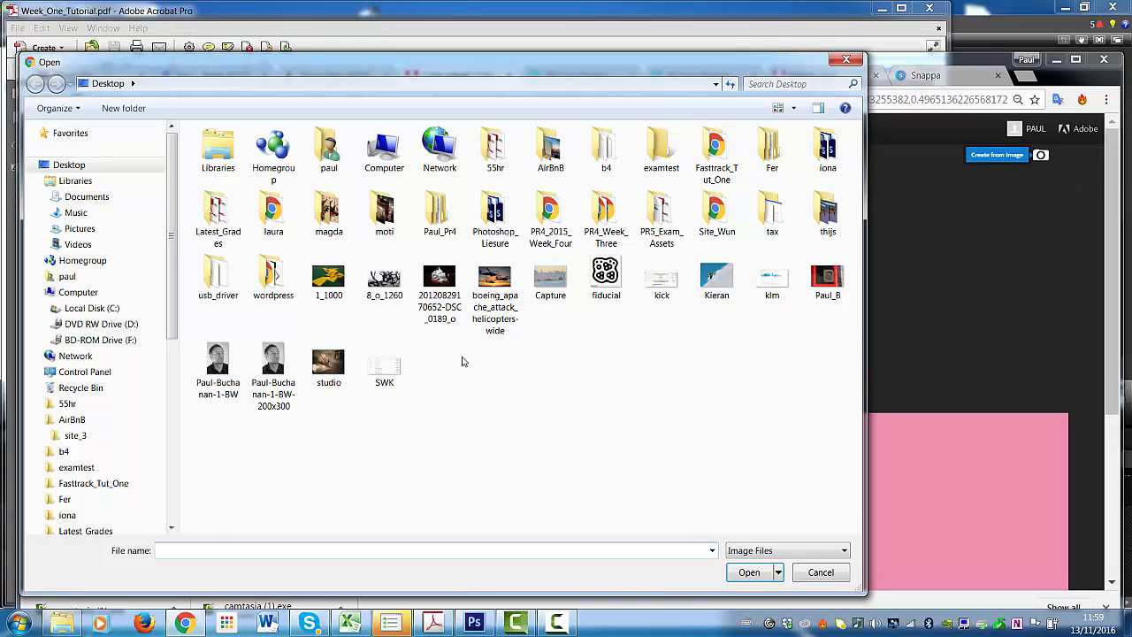
click(817, 277)
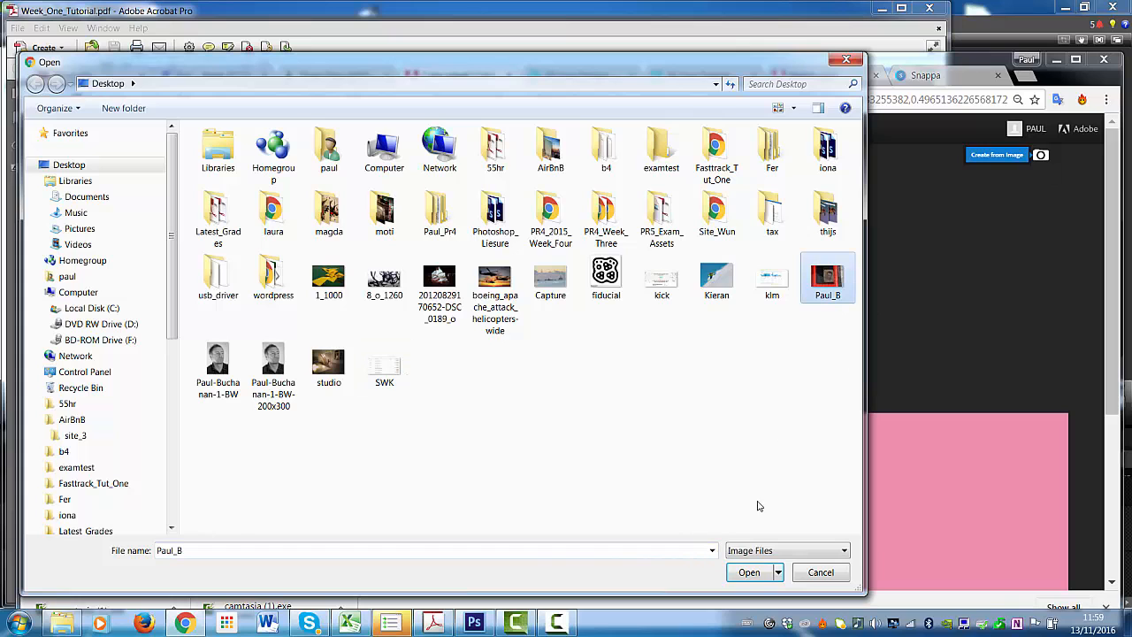
click(744, 572)
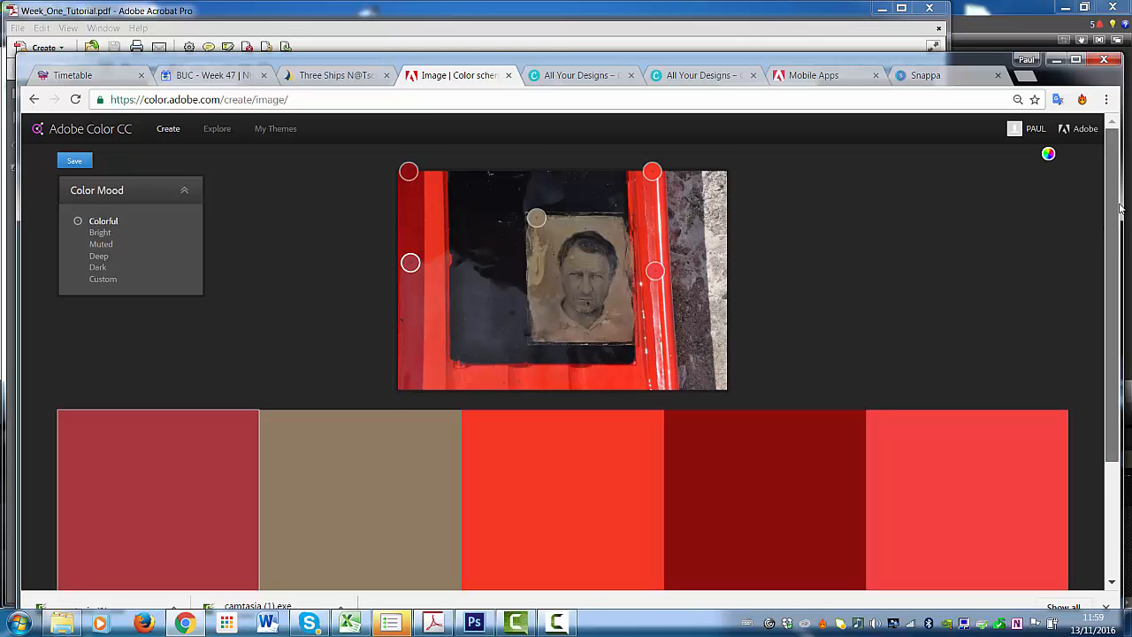
- Compare the Bright, Muted and Deep color moods on the photo's theme and apply the Dark mood
drag(1119, 209, 1119, 229)
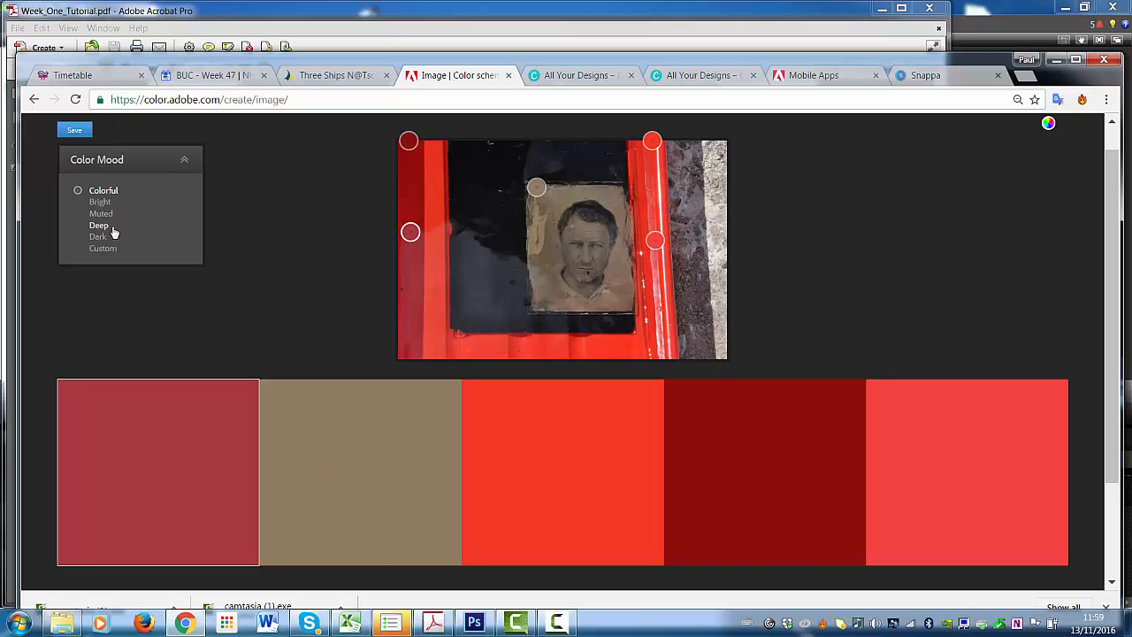
click(101, 203)
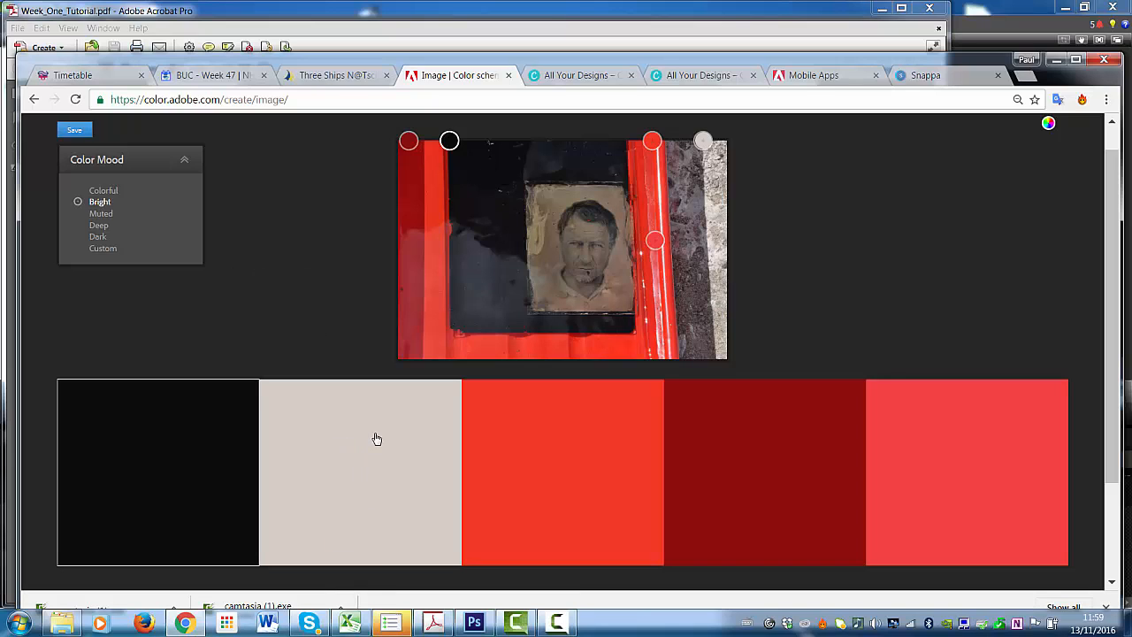
click(107, 217)
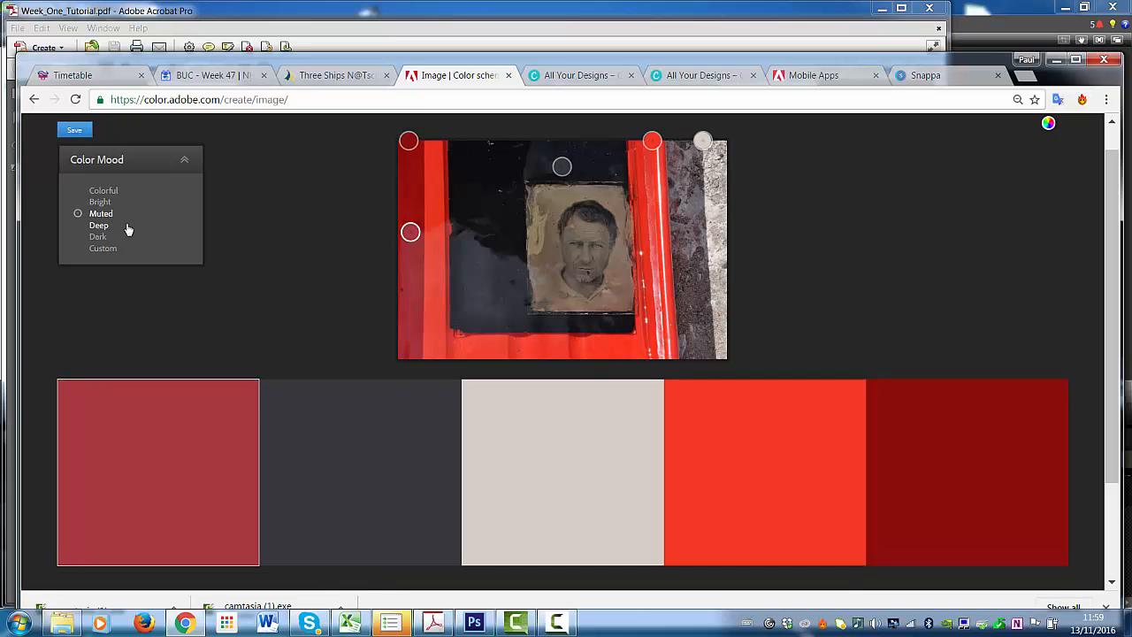
click(100, 226)
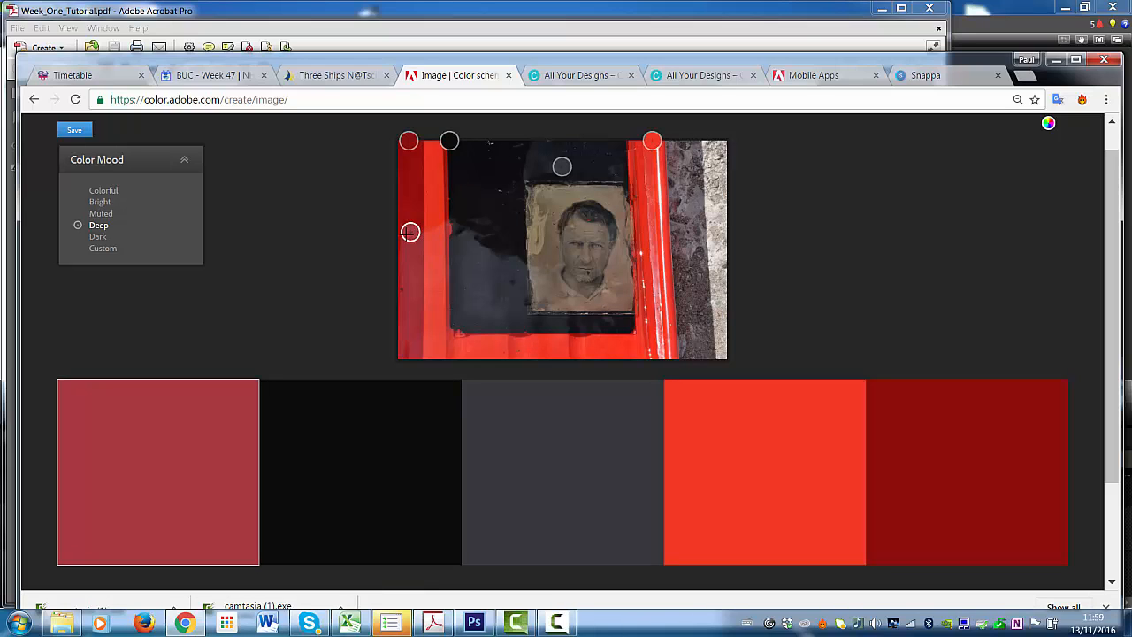
click(98, 237)
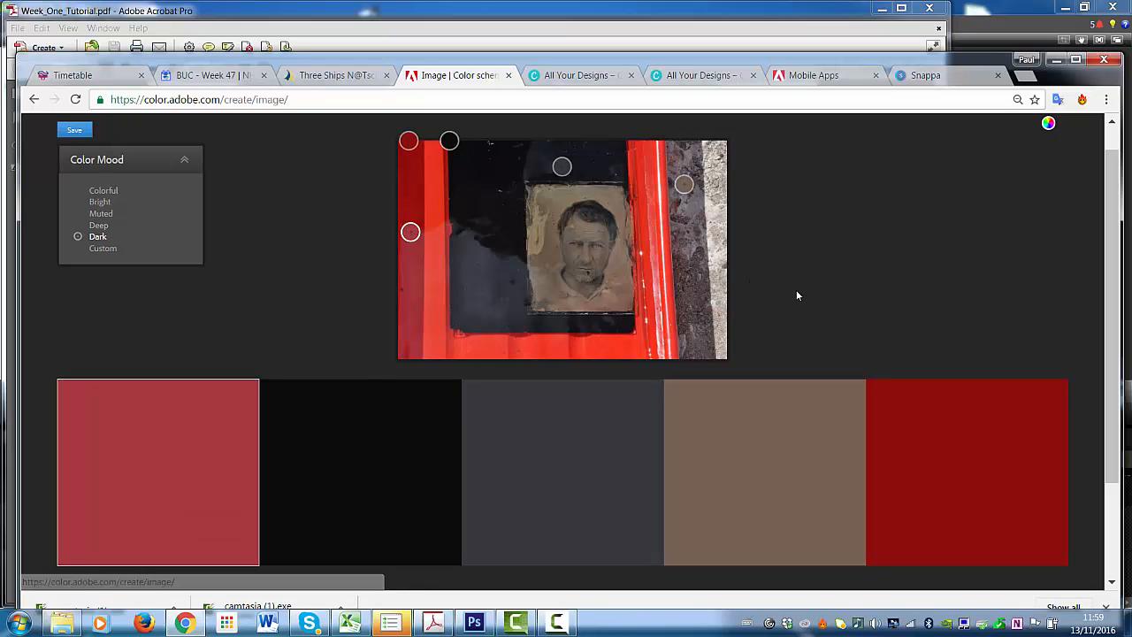
- Switch to the Custom mood and resample three swatches from the portrait's brown edge, the black area and the pale strip beside the red
click(111, 249)
mouse_move(449, 141)
mouse_down()
mouse_move(477, 192)
mouse_move(550, 247)
mouse_move(540, 295)
mouse_up()
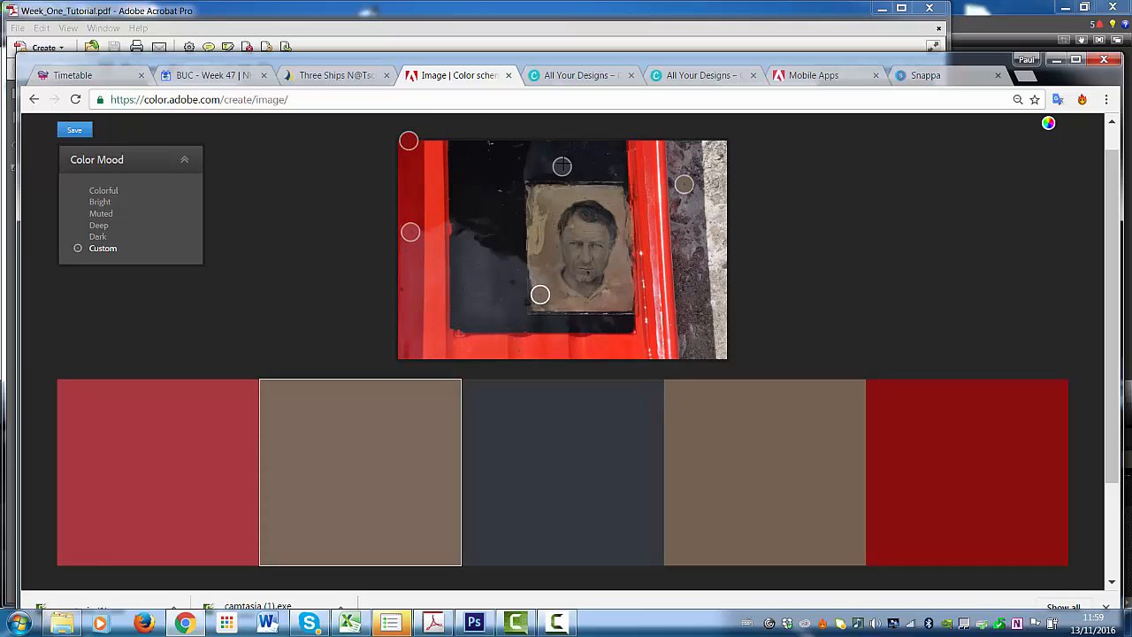
mouse_move(561, 167)
mouse_down()
mouse_move(606, 198)
mouse_move(616, 237)
mouse_move(472, 207)
mouse_up()
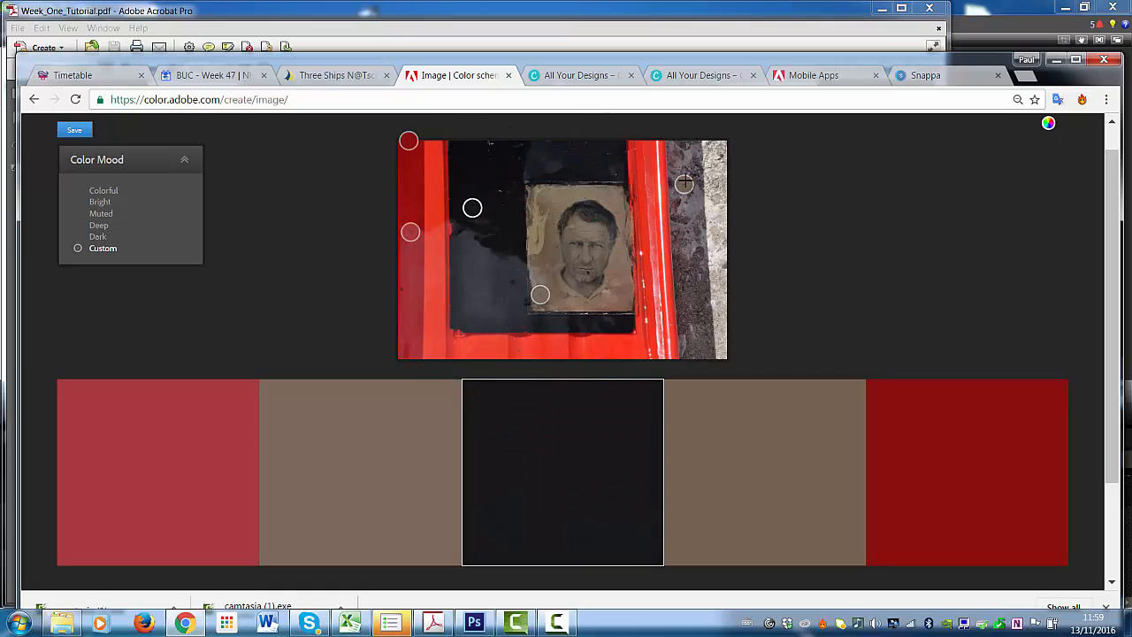
drag(684, 184, 713, 220)
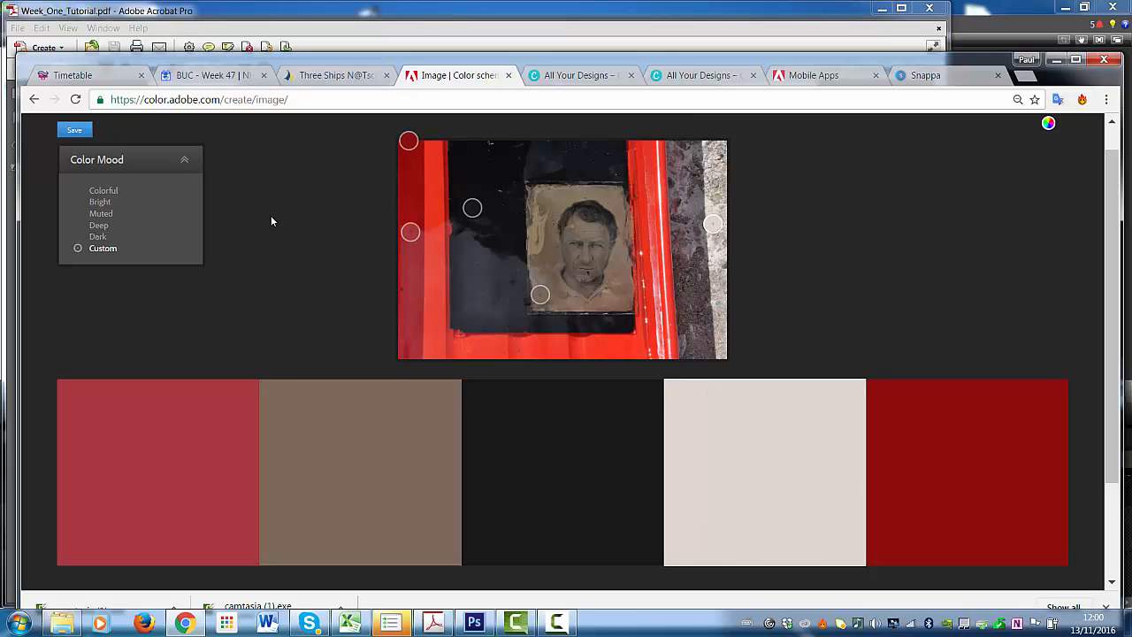
- Save the custom theme to the Mijn bibliotheek library, named with the author's name followed by PR1 Test
click(74, 130)
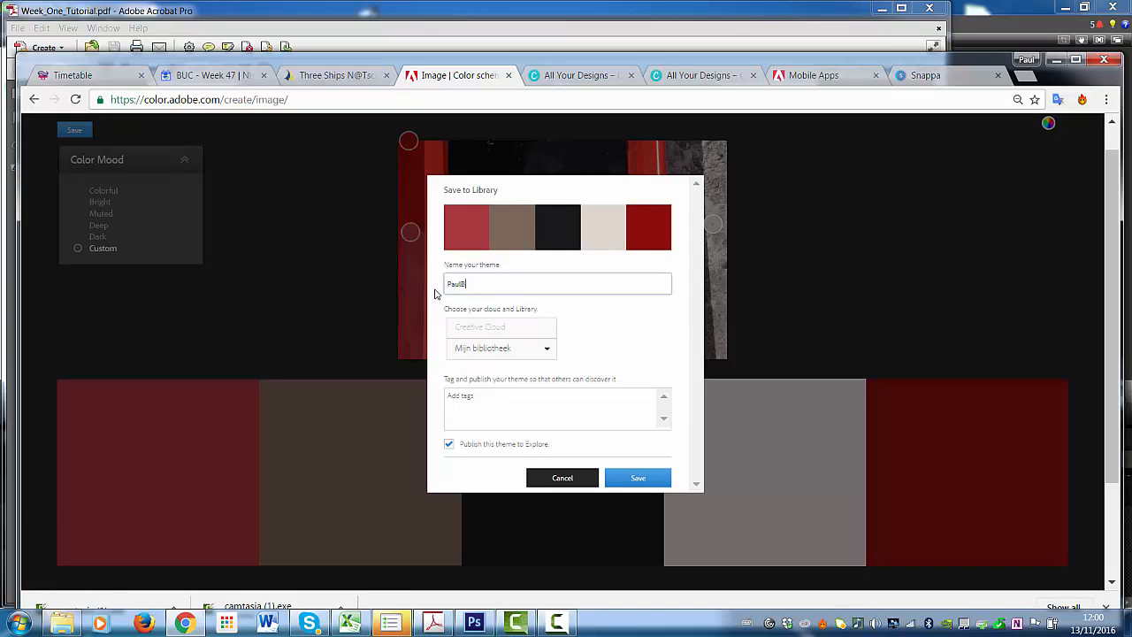
text(PRI Test)
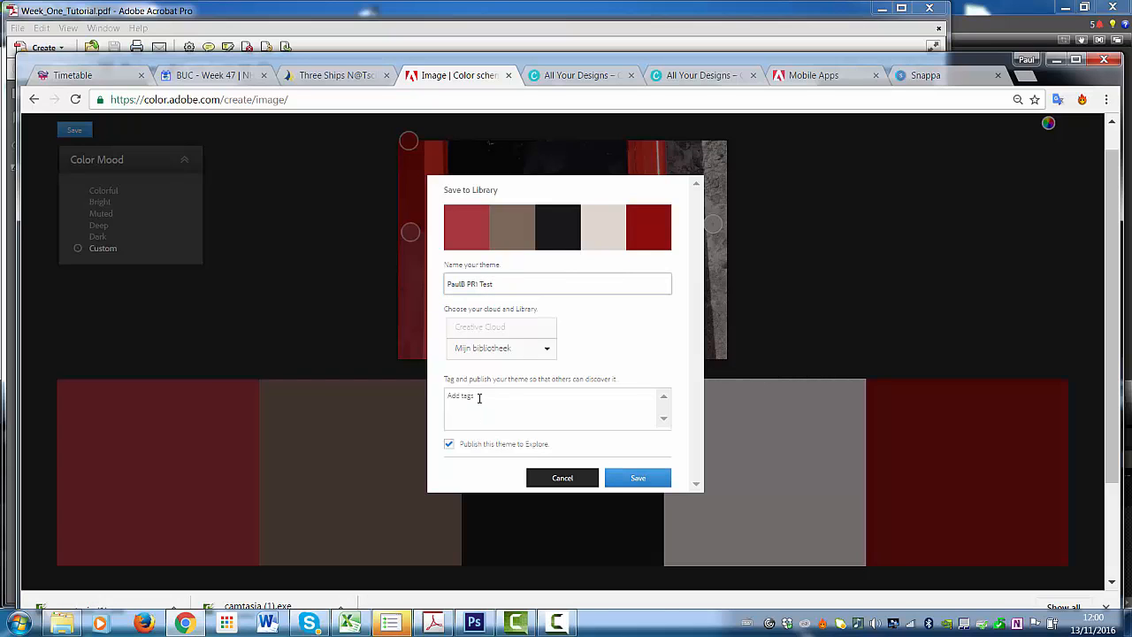
click(639, 476)
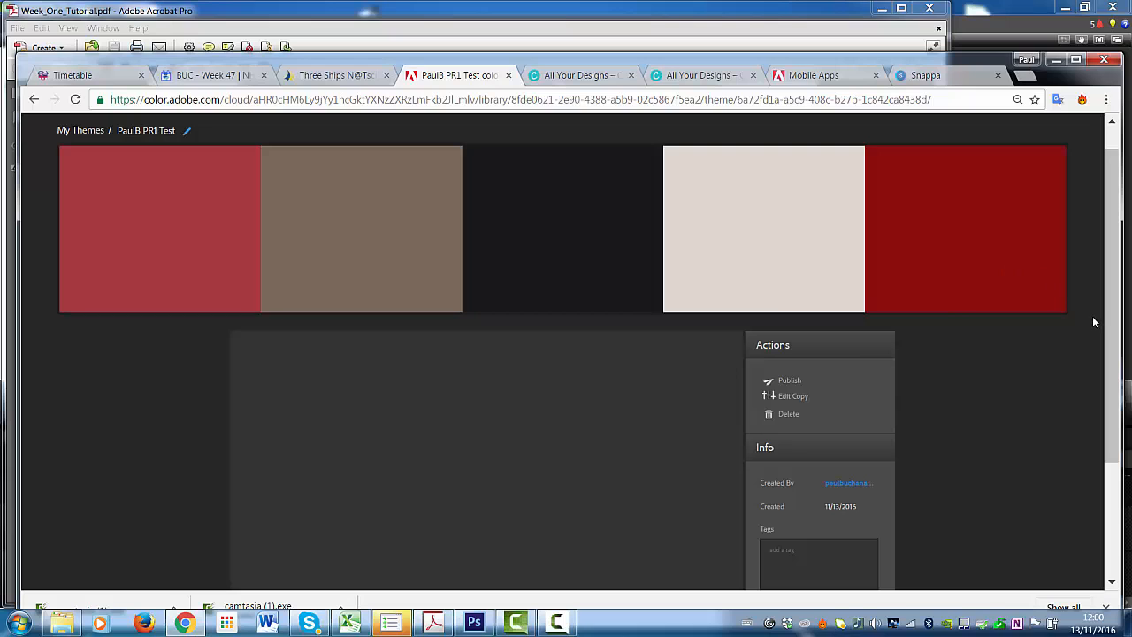
- Open an editable copy of the newly saved red, brown and black theme from My Themes and select its black base color
drag(1109, 322, 1107, 283)
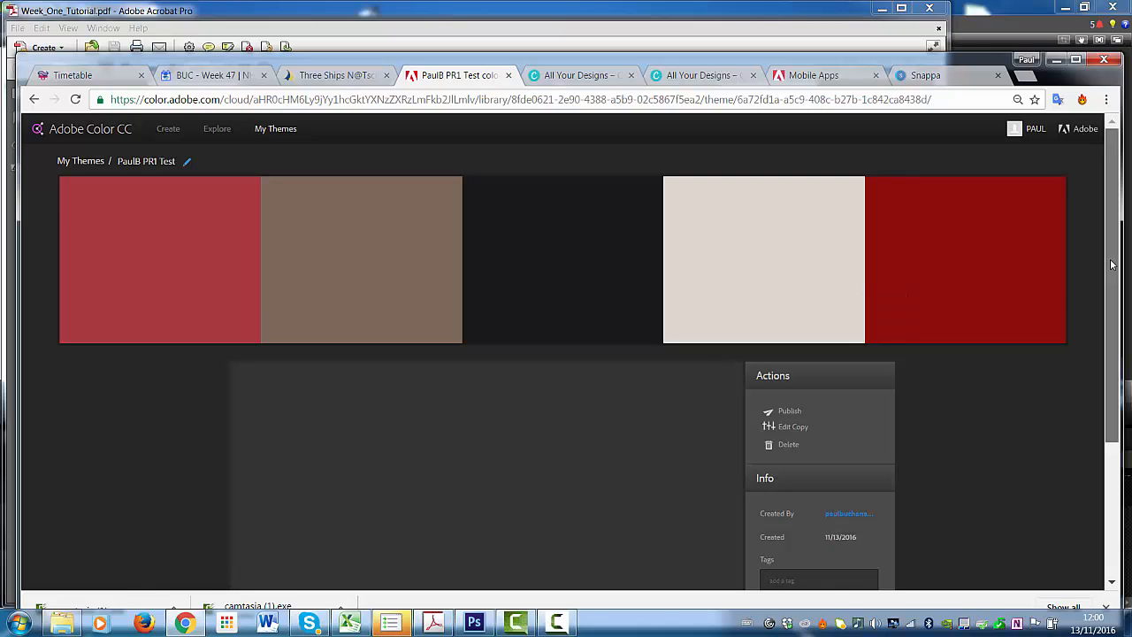
click(168, 129)
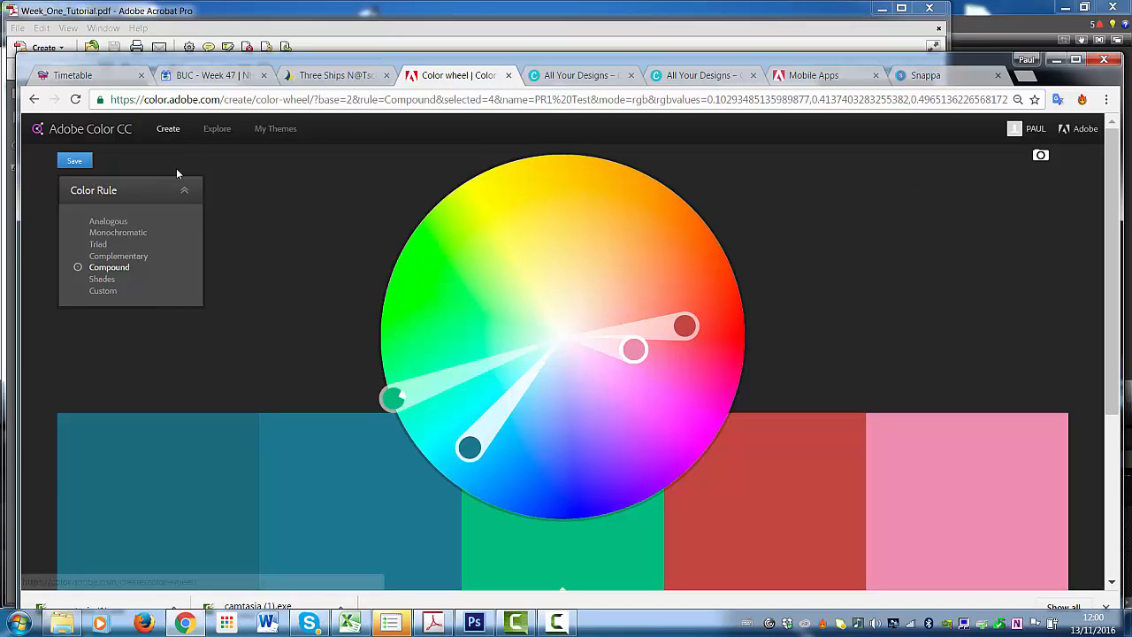
click(287, 131)
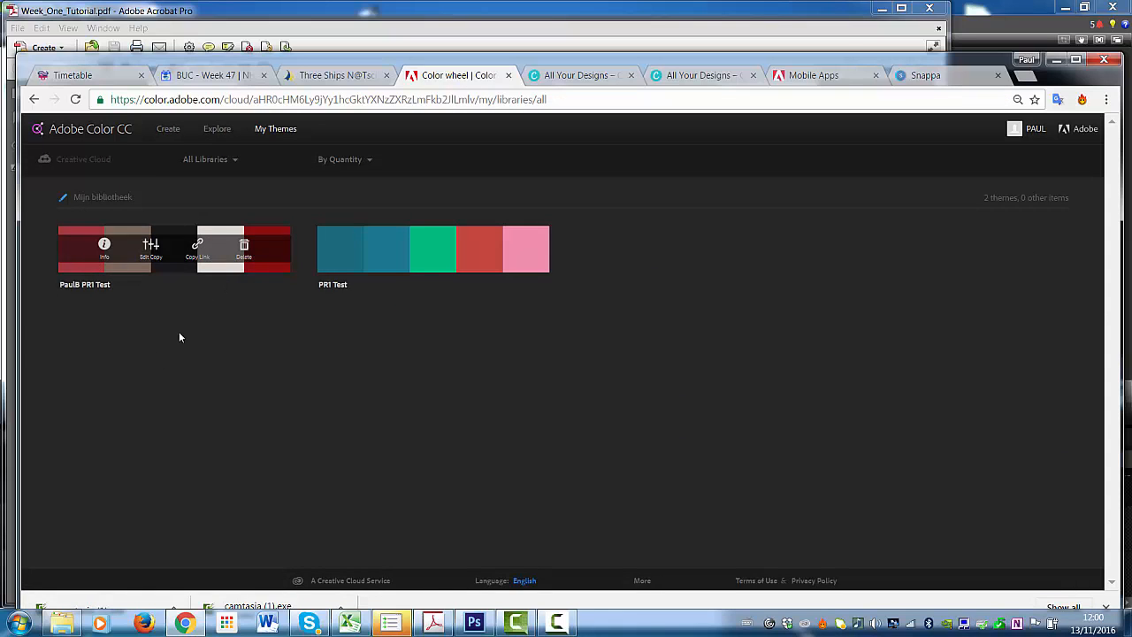
click(151, 249)
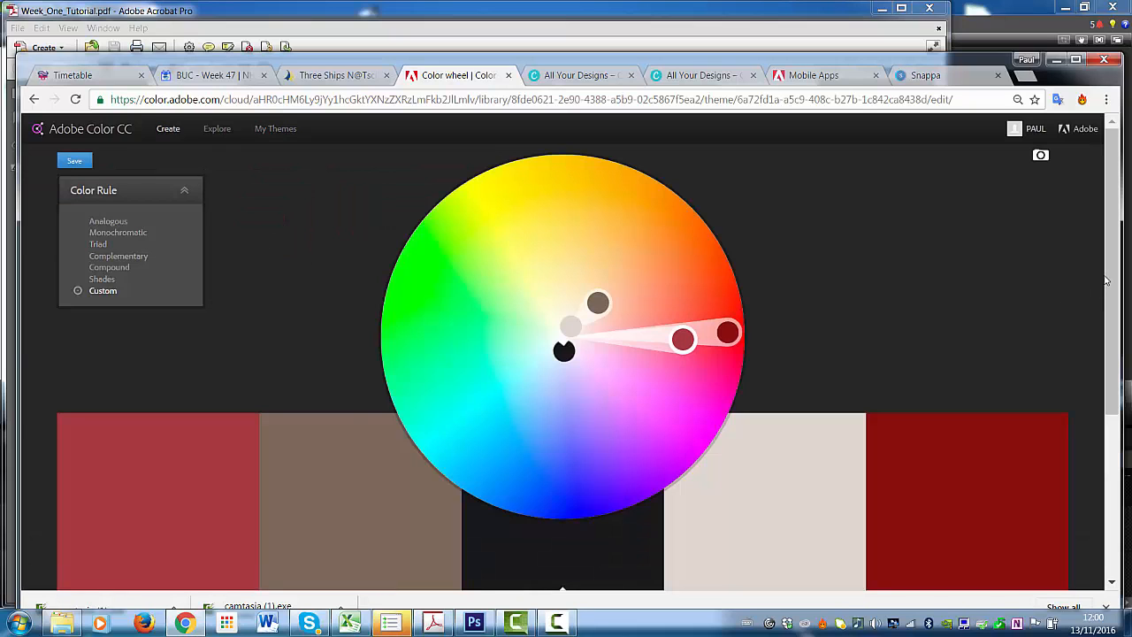
drag(1110, 269, 1110, 358)
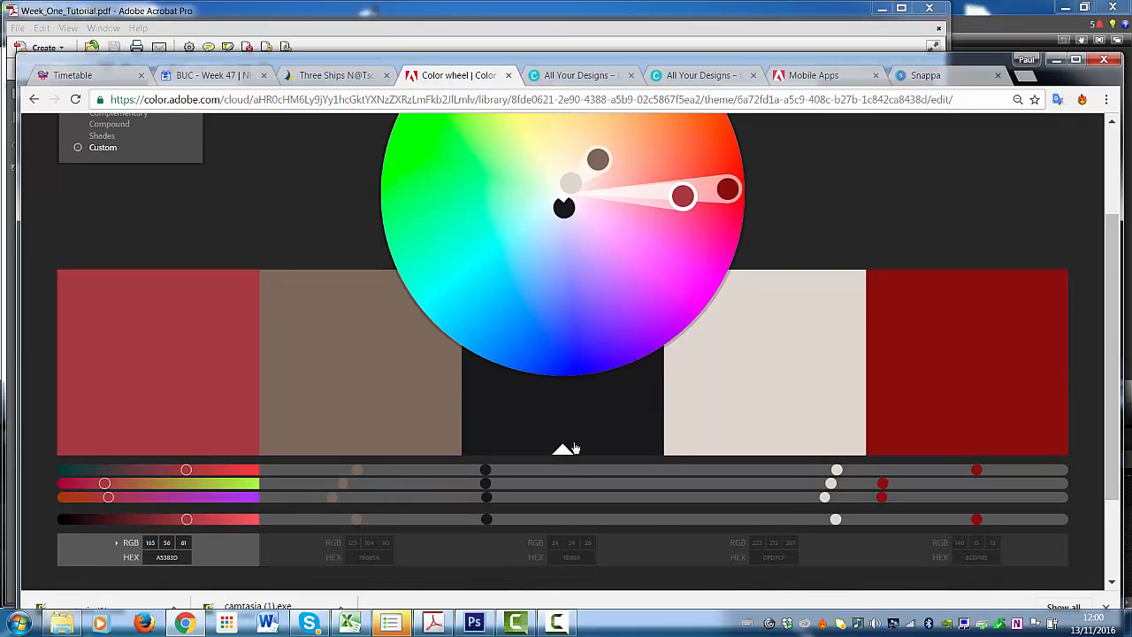
click(561, 451)
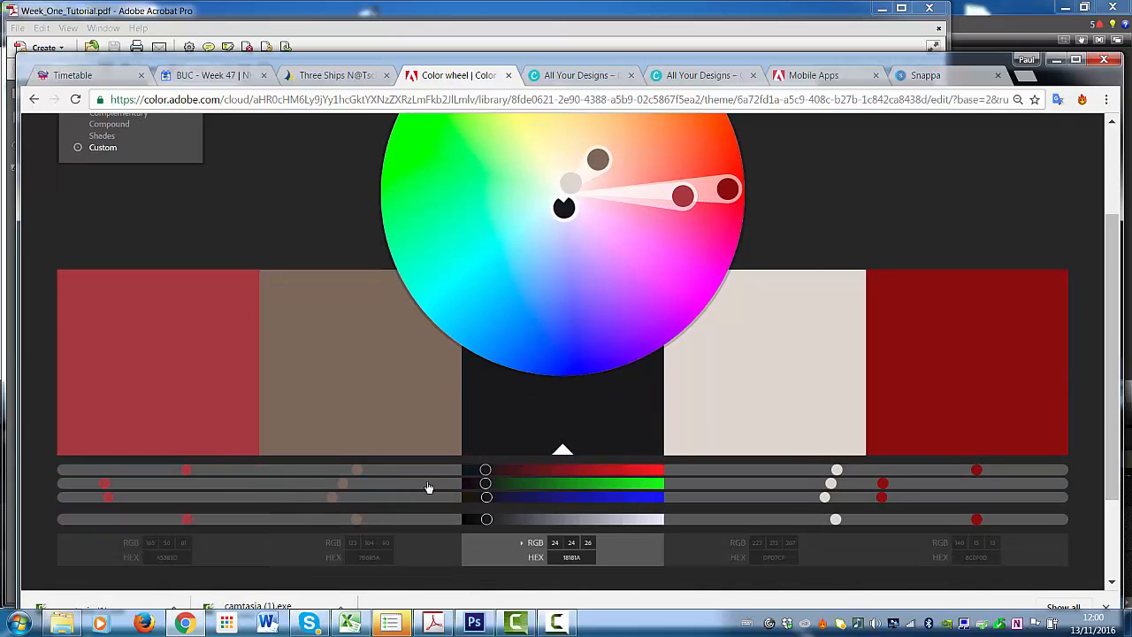
- Raise the red values of the brown swatch to 132 and the leftmost red swatch, and lower the pale swatch's red to 147
mouse_move(357, 472)
mouse_down()
mouse_move(296, 475)
mouse_move(363, 482)
mouse_up()
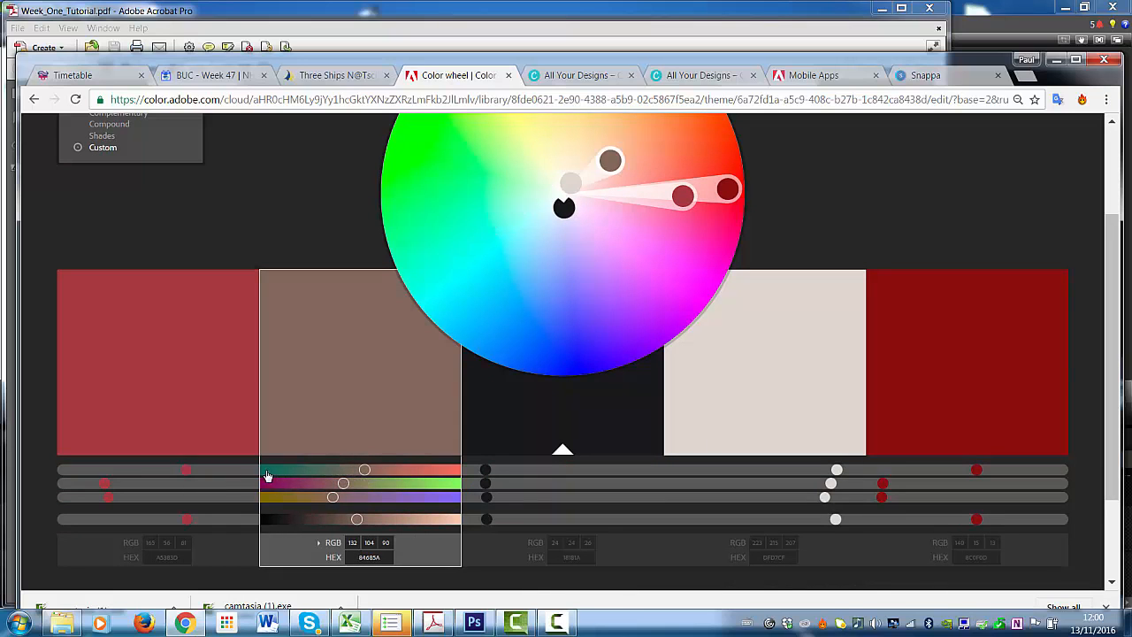
mouse_move(187, 471)
mouse_down()
mouse_move(159, 470)
mouse_move(202, 469)
mouse_up()
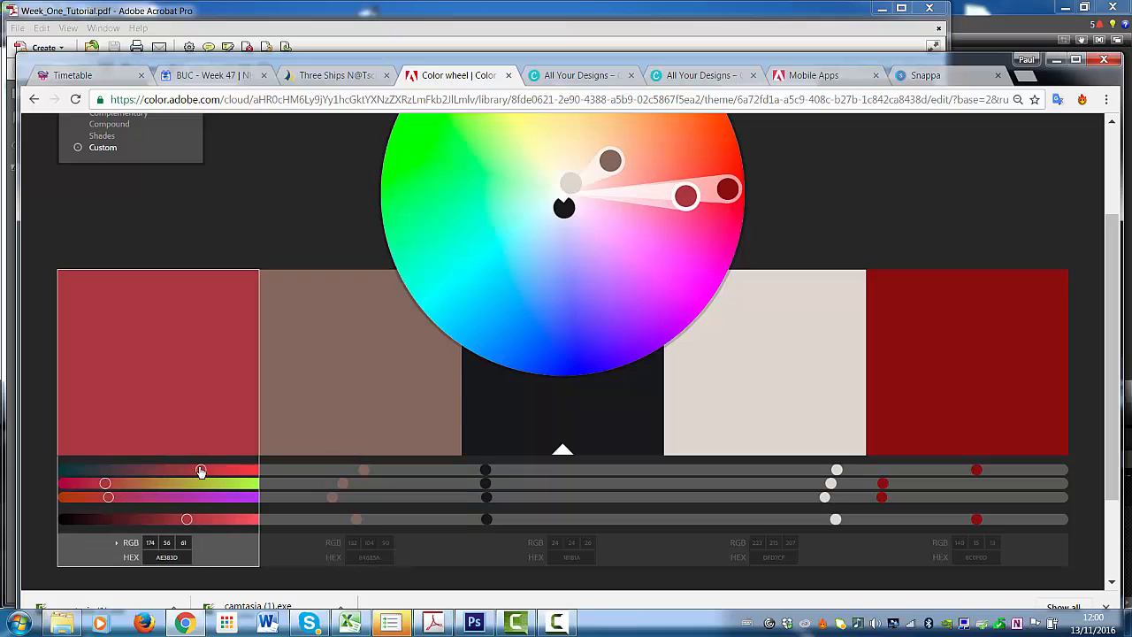
click(836, 470)
mouse_move(836, 470)
mouse_down()
mouse_move(741, 472)
mouse_move(778, 471)
mouse_up()
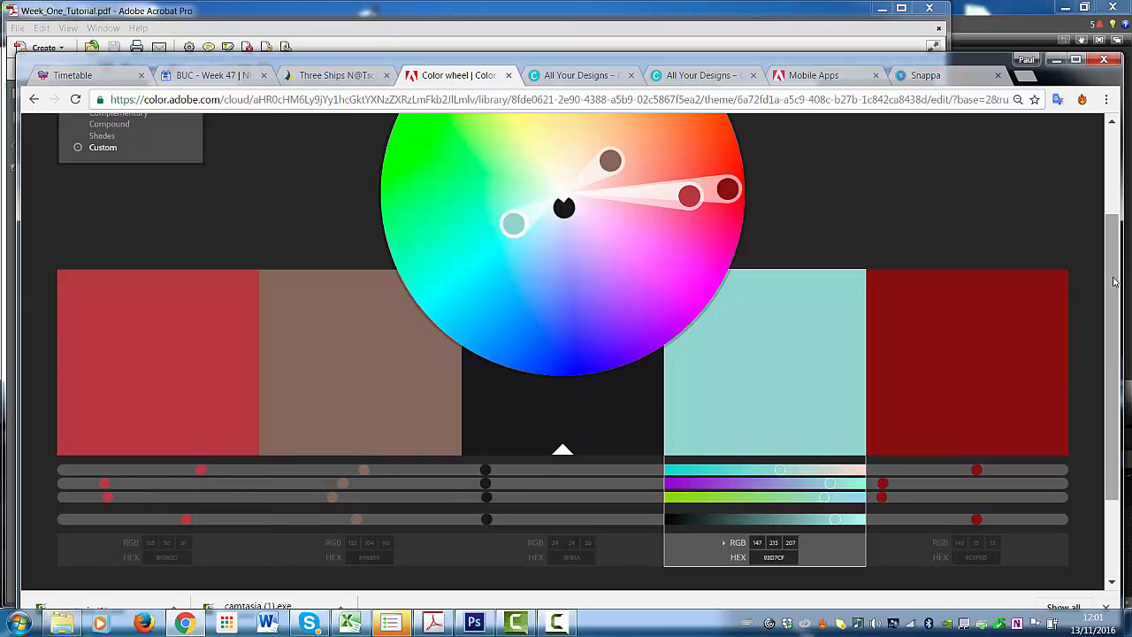
click(1102, 198)
drag(1103, 198, 1084, 145)
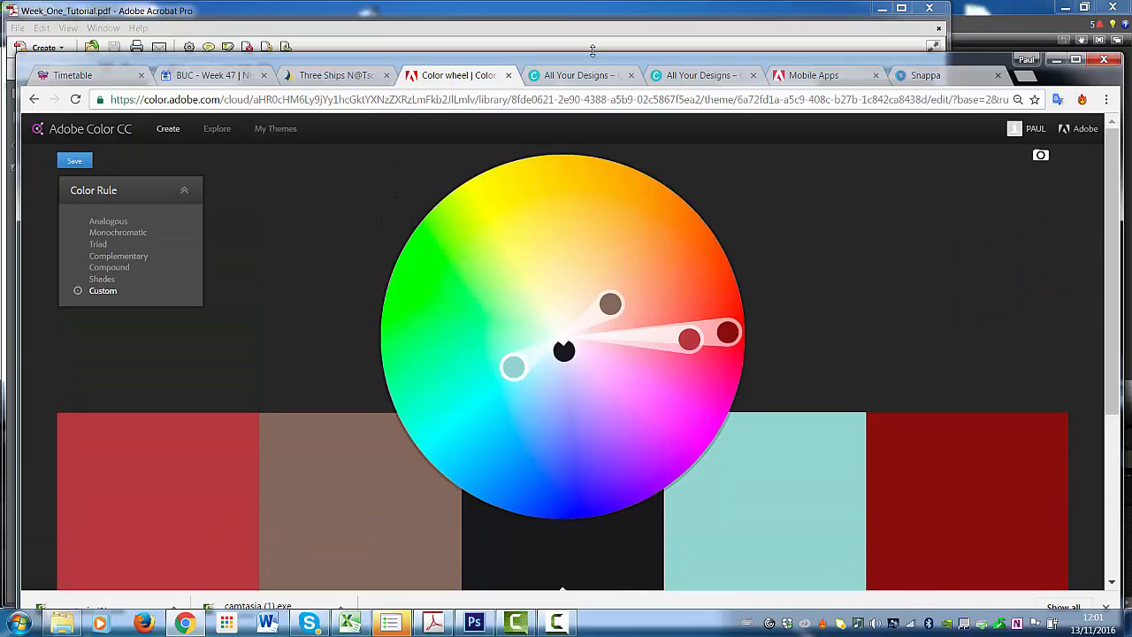
- Switch to the Week_One_Tutorial PDF and review its sections on Adobe color, royalty-free image sites, Snappa and Canva
click(597, 16)
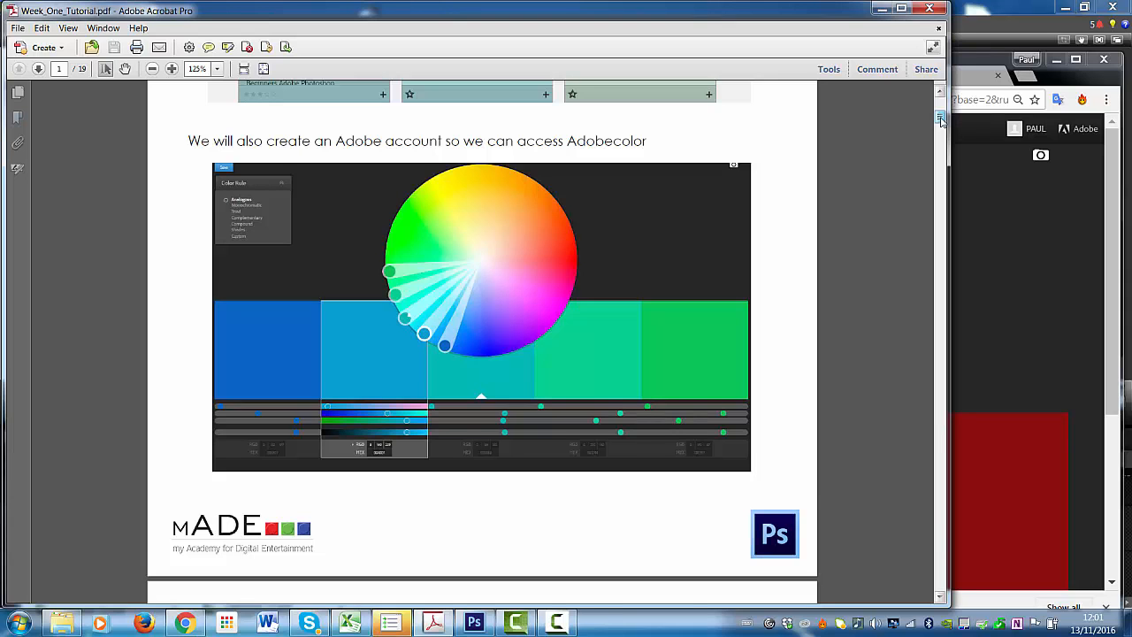
drag(941, 121, 941, 135)
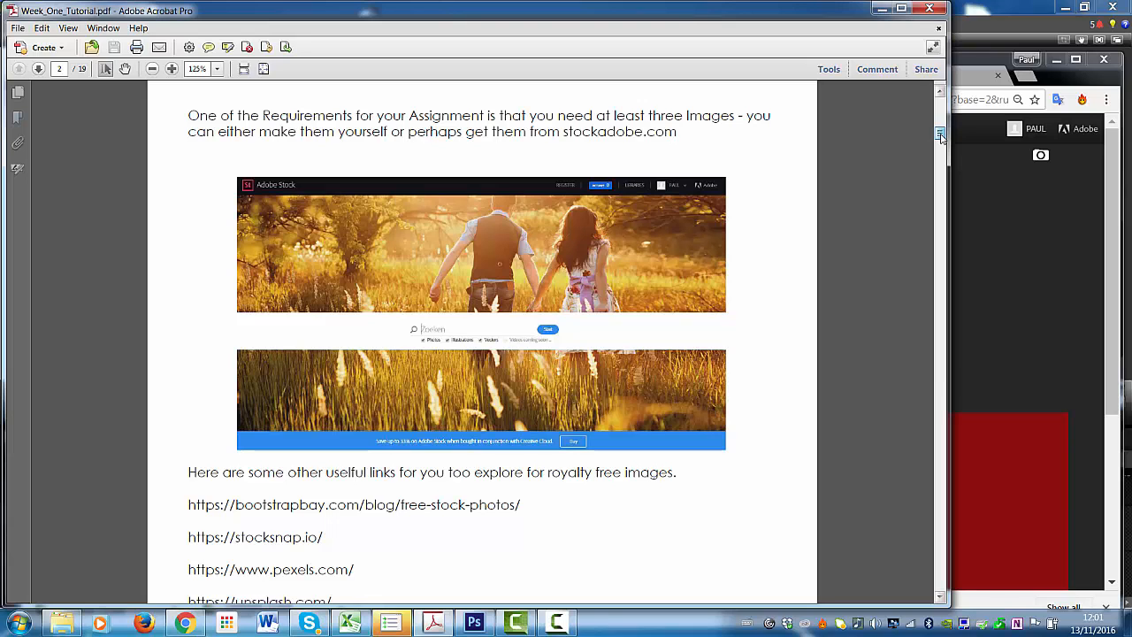
drag(941, 134, 941, 141)
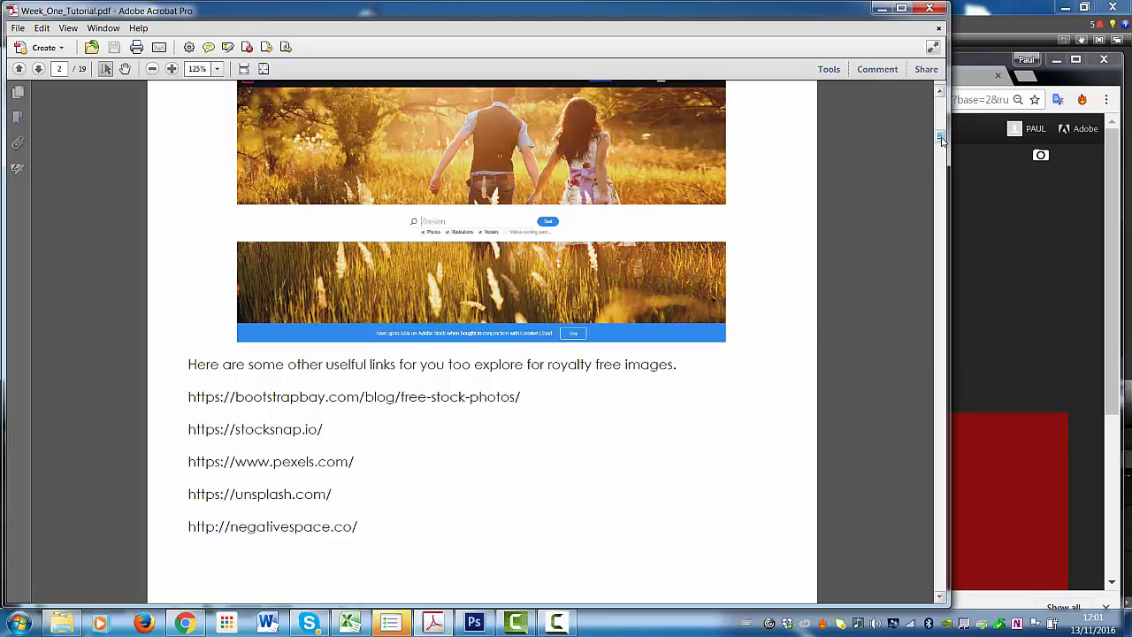
drag(941, 138, 941, 160)
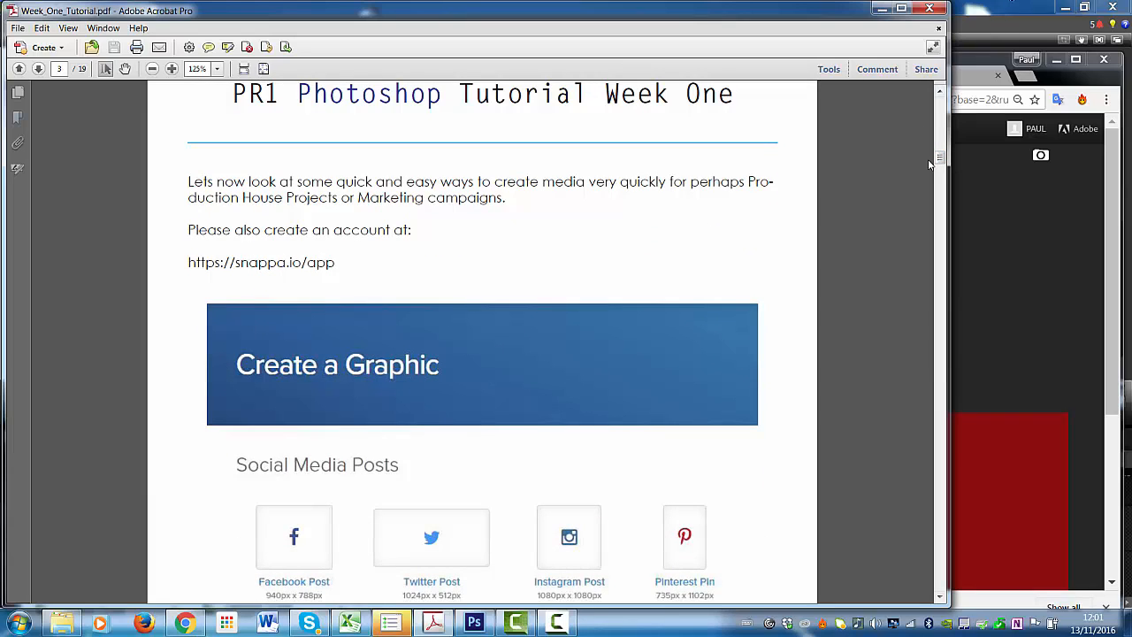
click(20, 70)
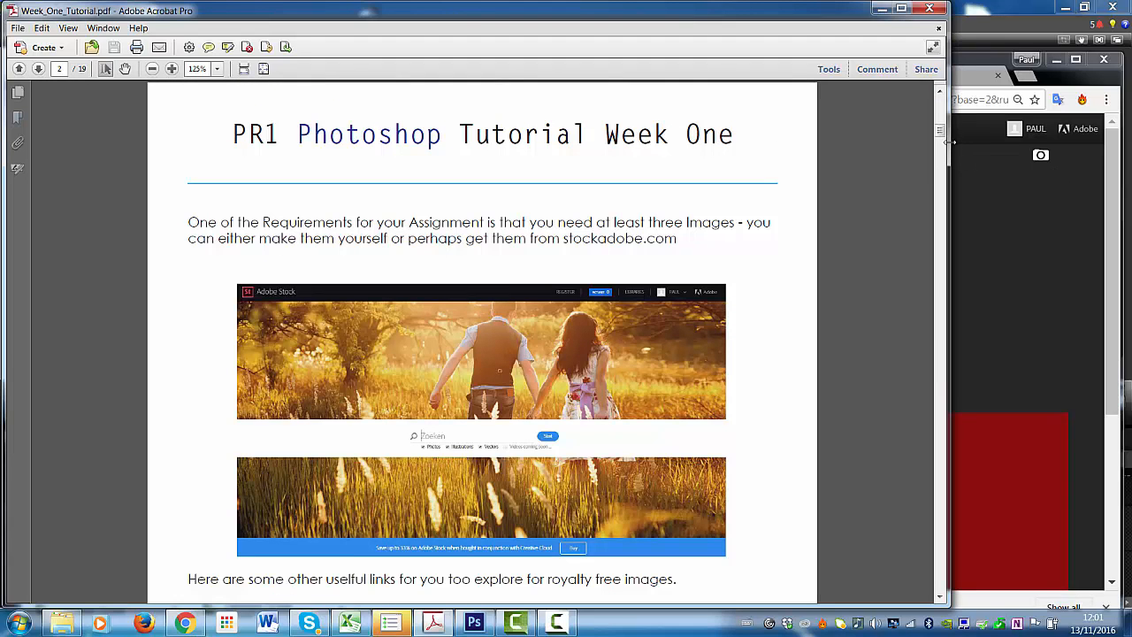
drag(941, 131, 942, 161)
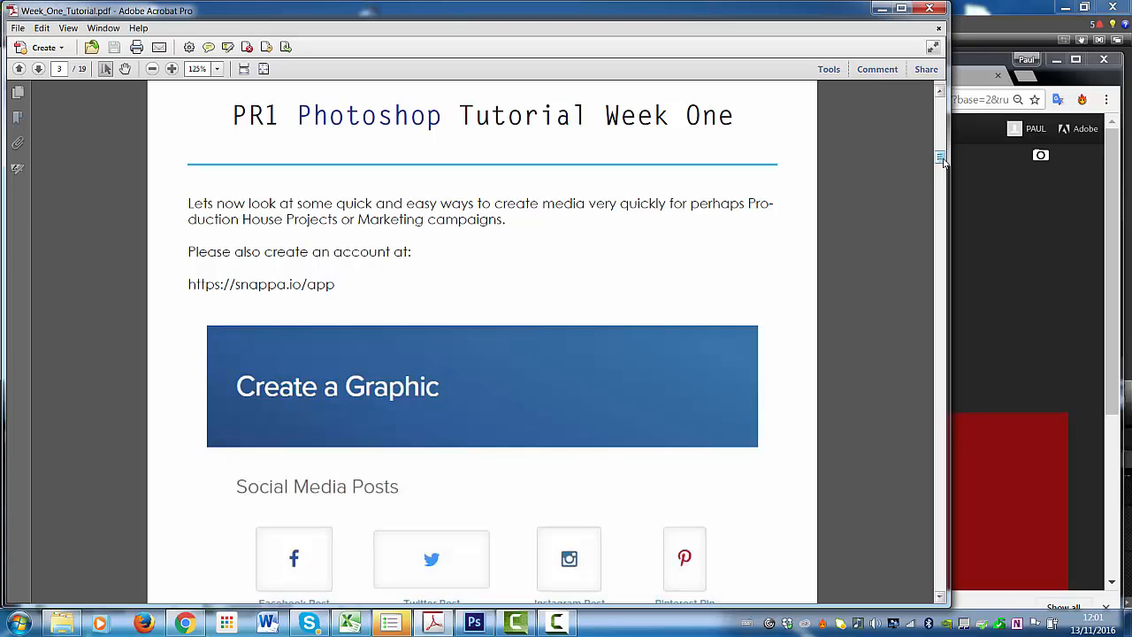
drag(941, 157, 942, 164)
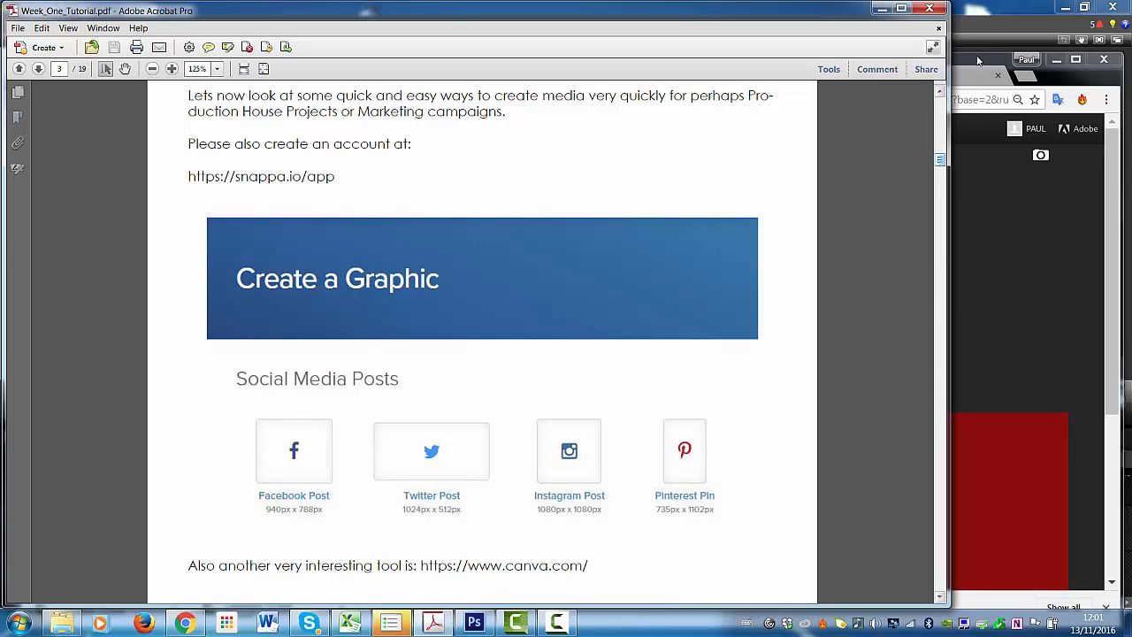
- Switch back to Chrome's Canva page, create a Social Media design and apply the Masquerade Ball layout
click(969, 27)
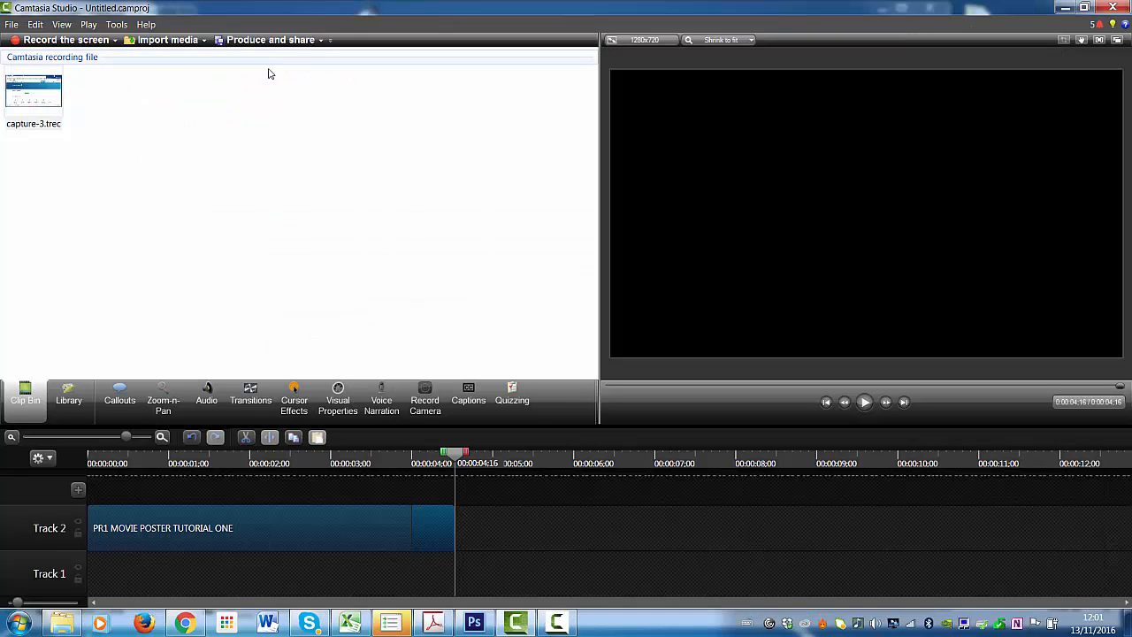
click(183, 623)
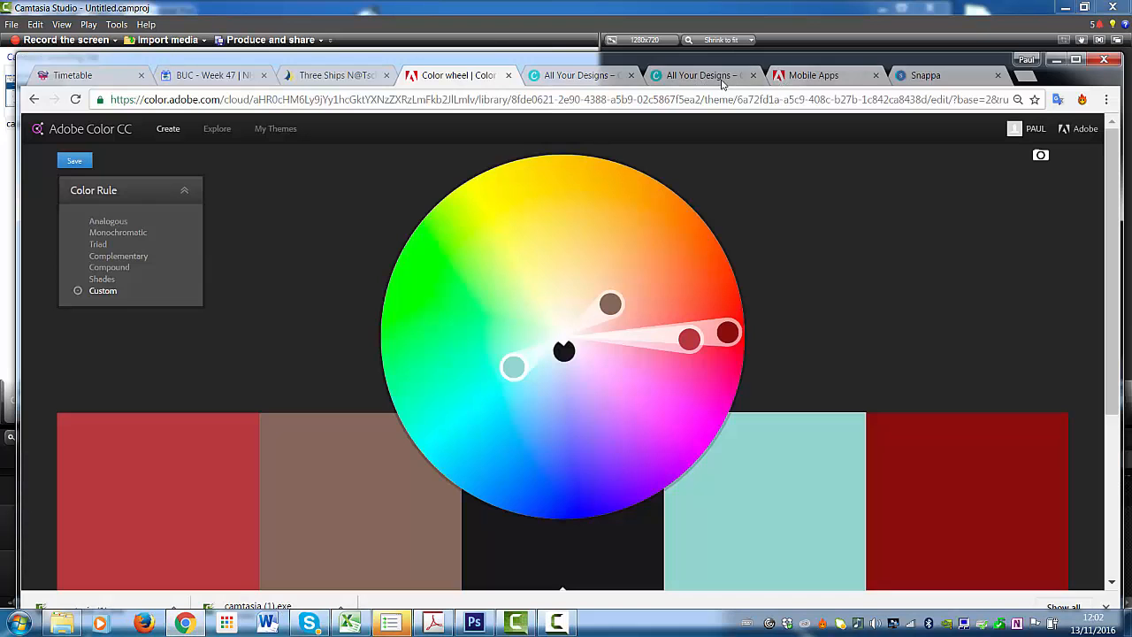
click(602, 76)
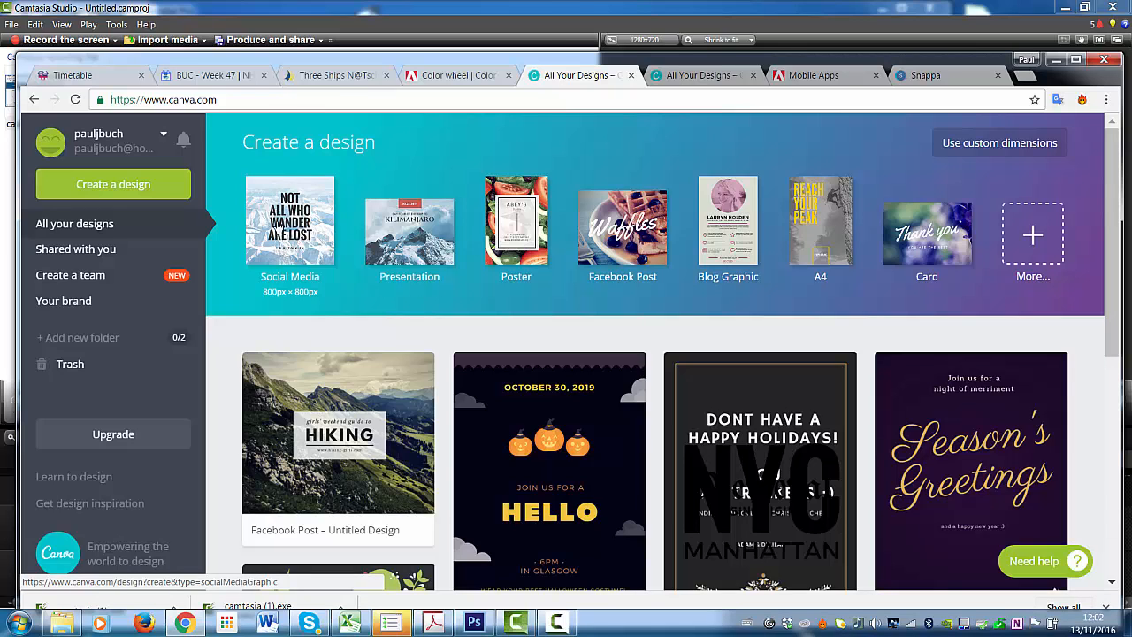
click(278, 225)
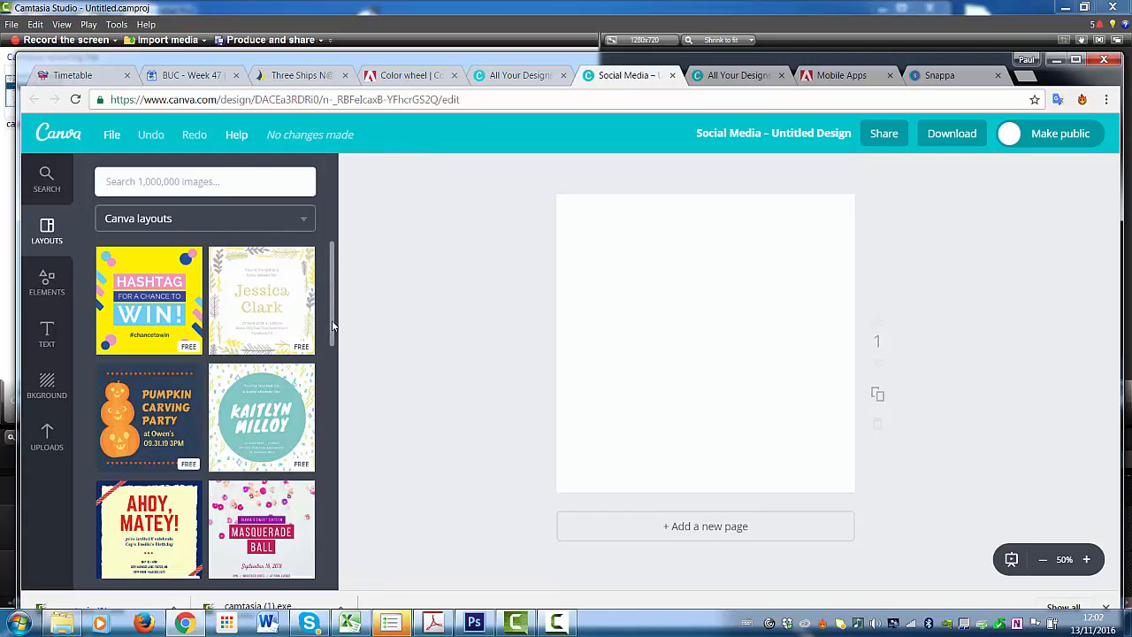
mouse_move(332, 326)
mouse_down()
mouse_move(329, 543)
mouse_move(319, 311)
mouse_up()
click(275, 539)
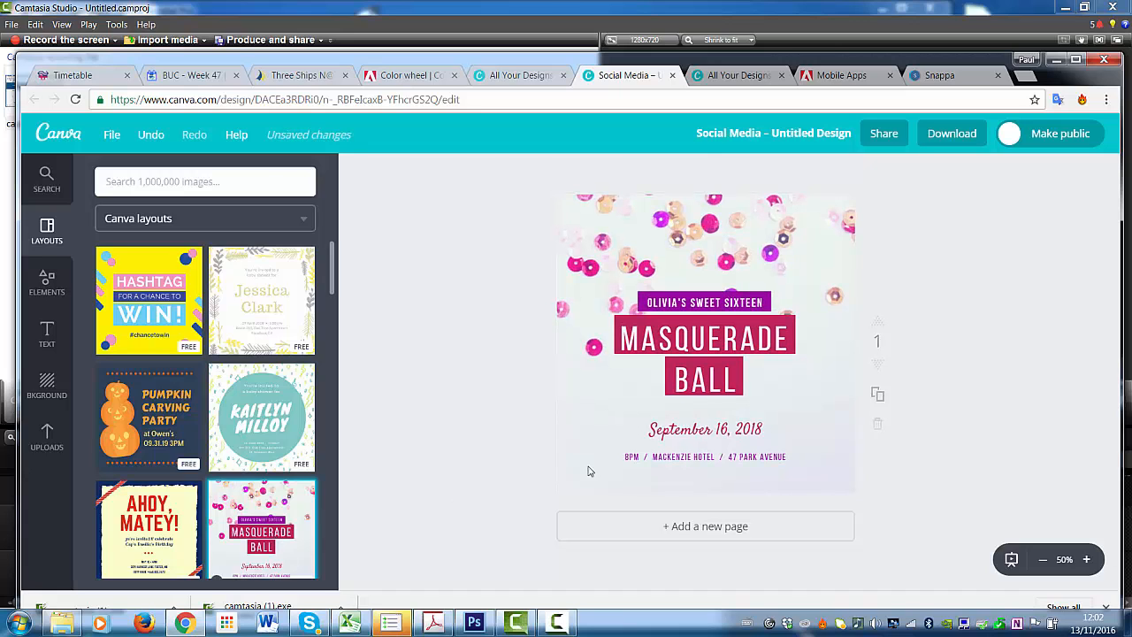
- Replace the text in the purple banner with the author's first name in possessive form followed by PR1
click(723, 301)
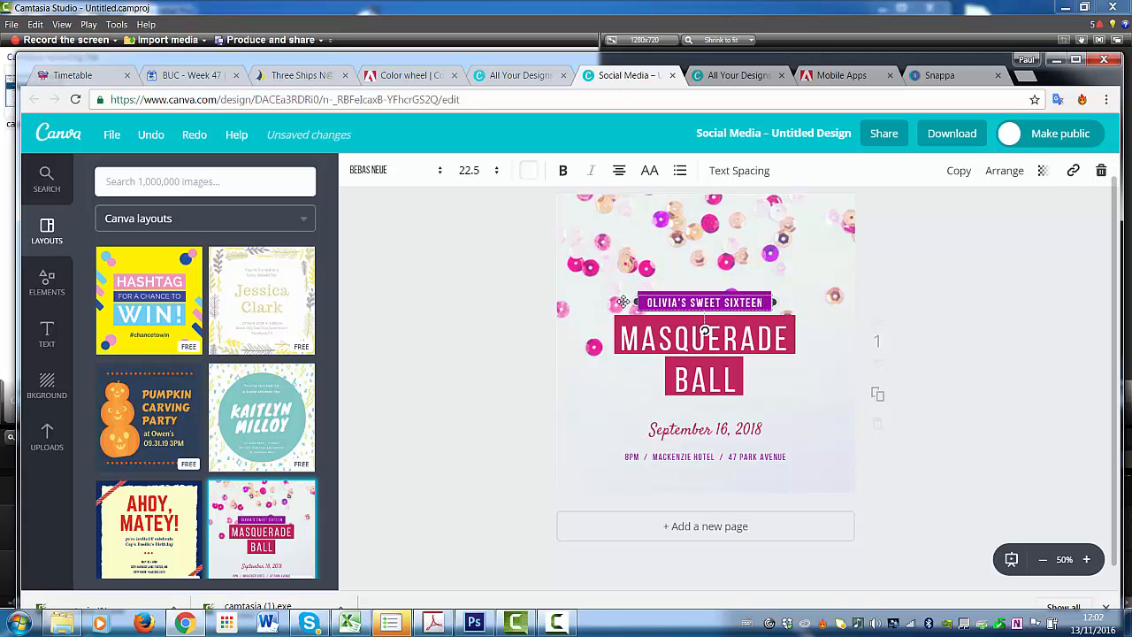
text(P)
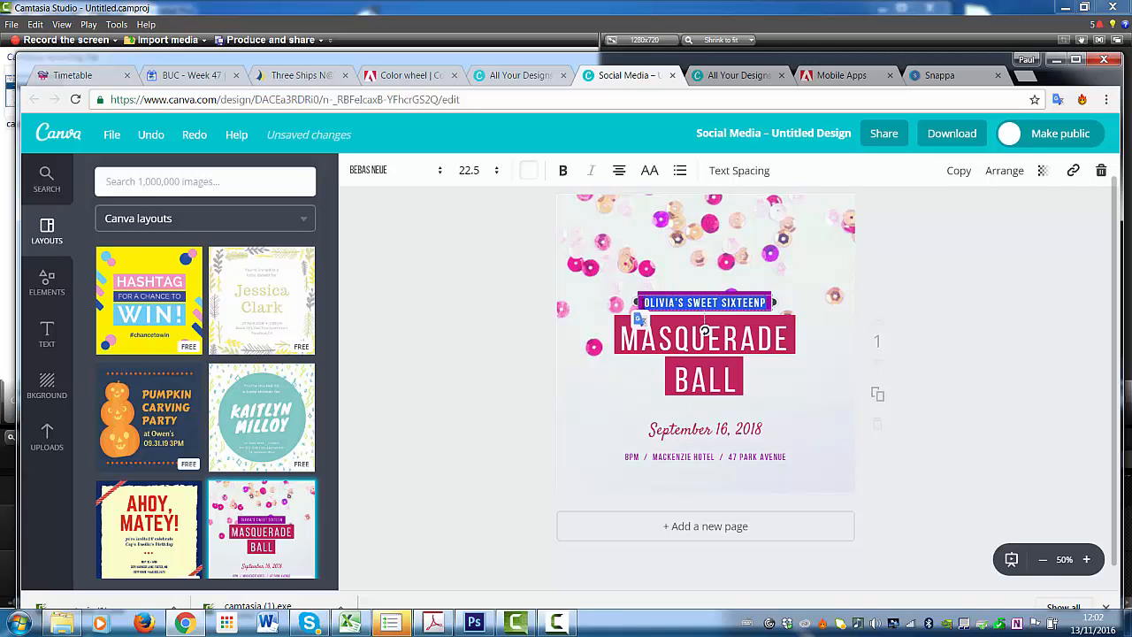
key(ctrl+a)
text(PAU)
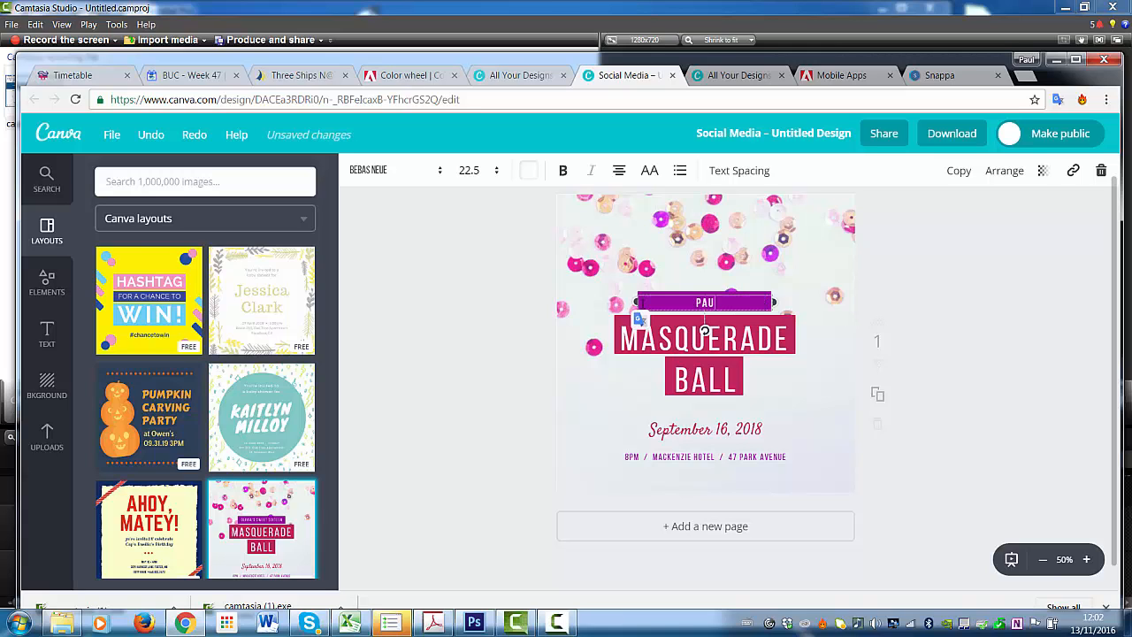
text(LS PR1)
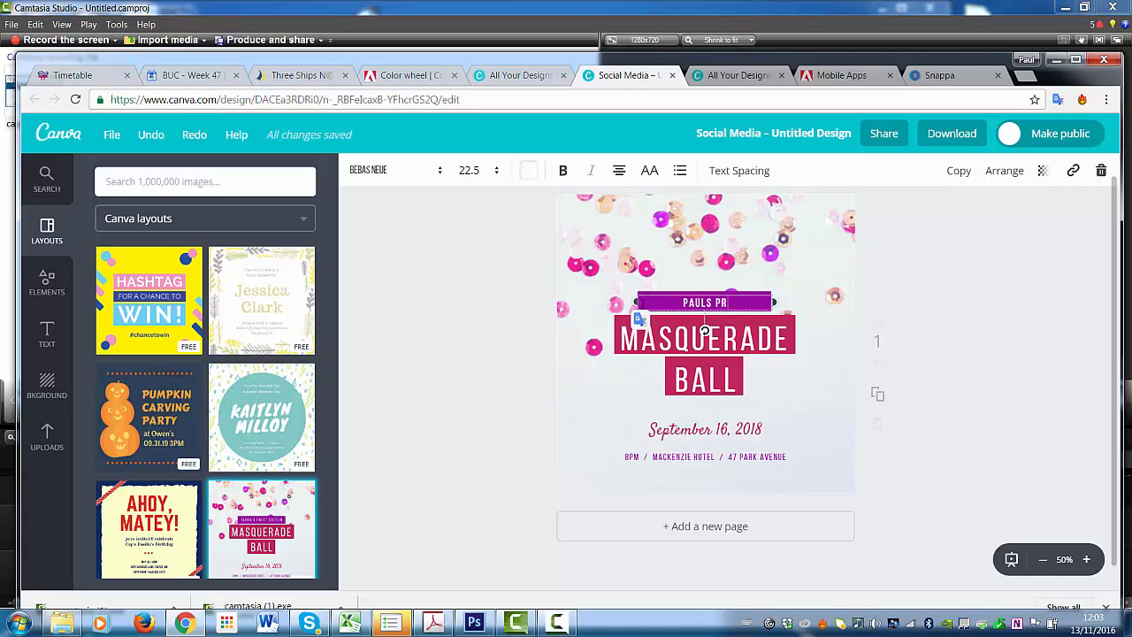
- Replace the MASQUERADE heading line with DESIGN IS, keeping it on one line
click(724, 347)
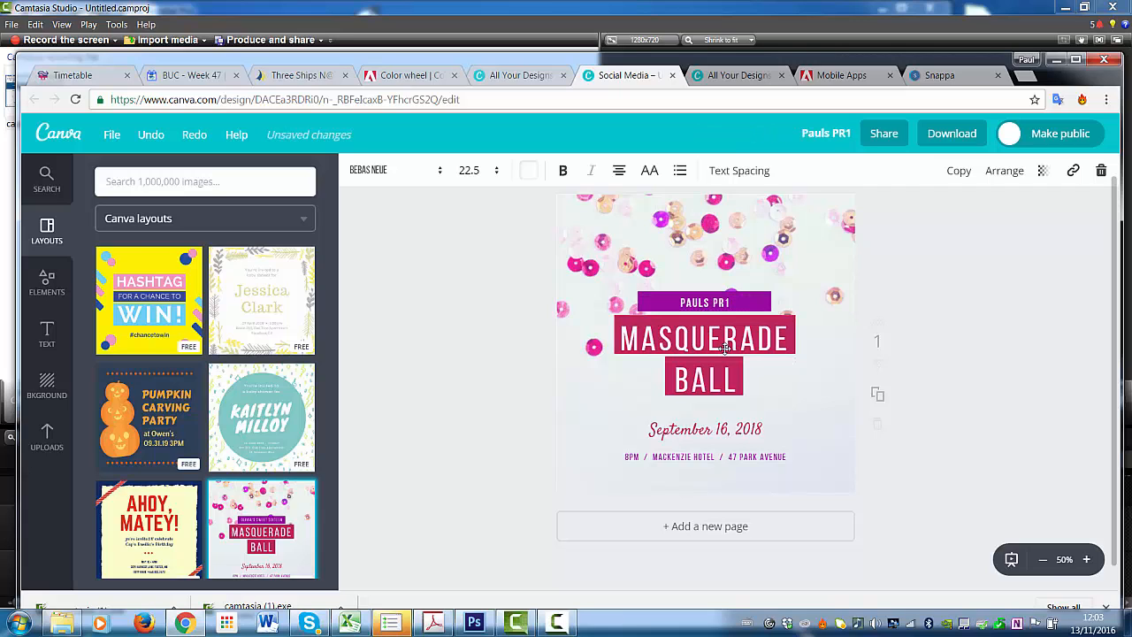
drag(789, 339, 610, 316)
text(DES)
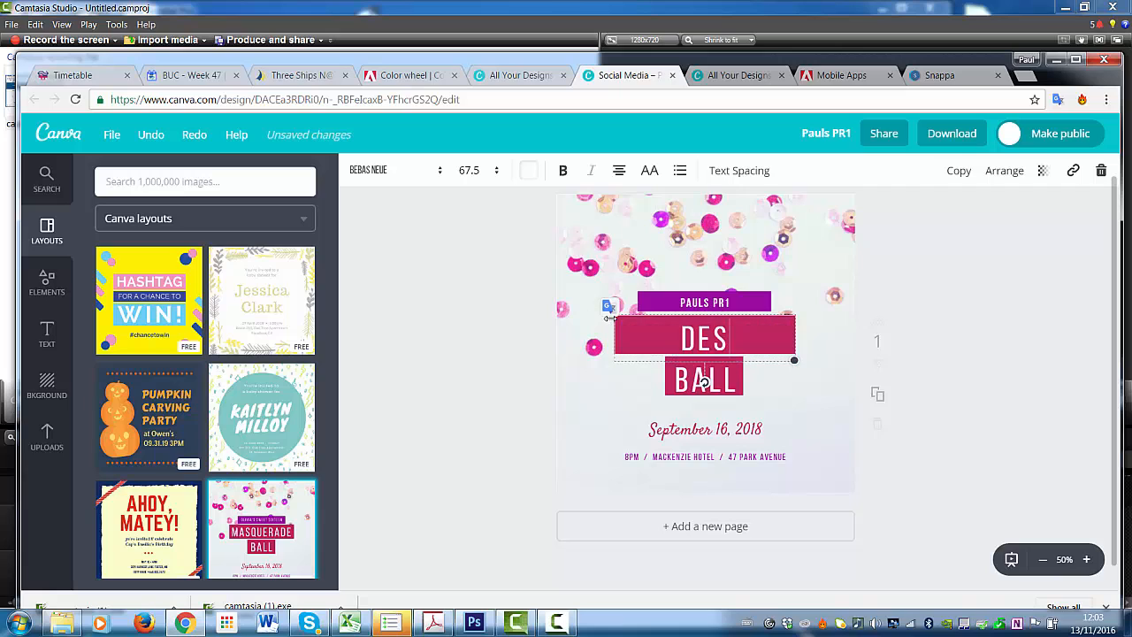
text(IGN IS ES)
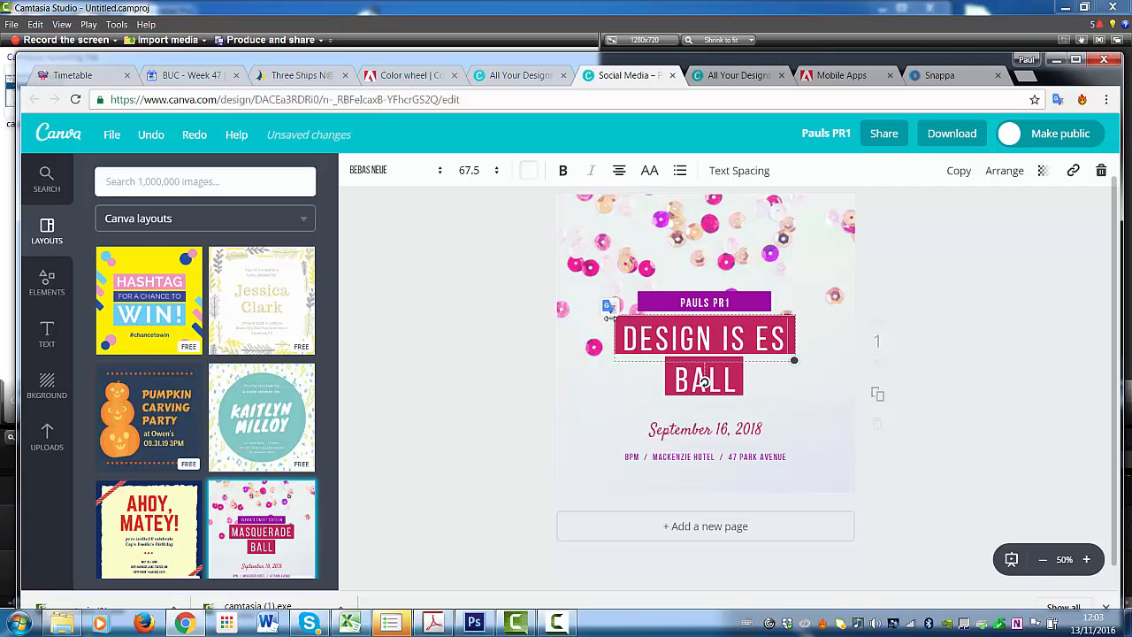
key(BackSpace)
text(A)
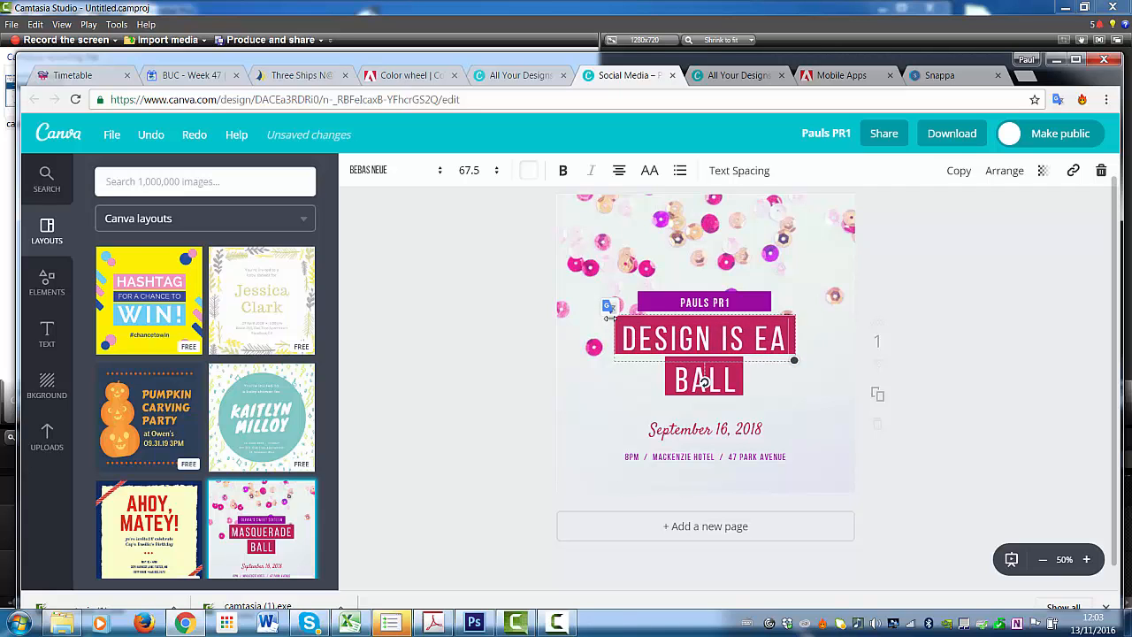
text(SY)
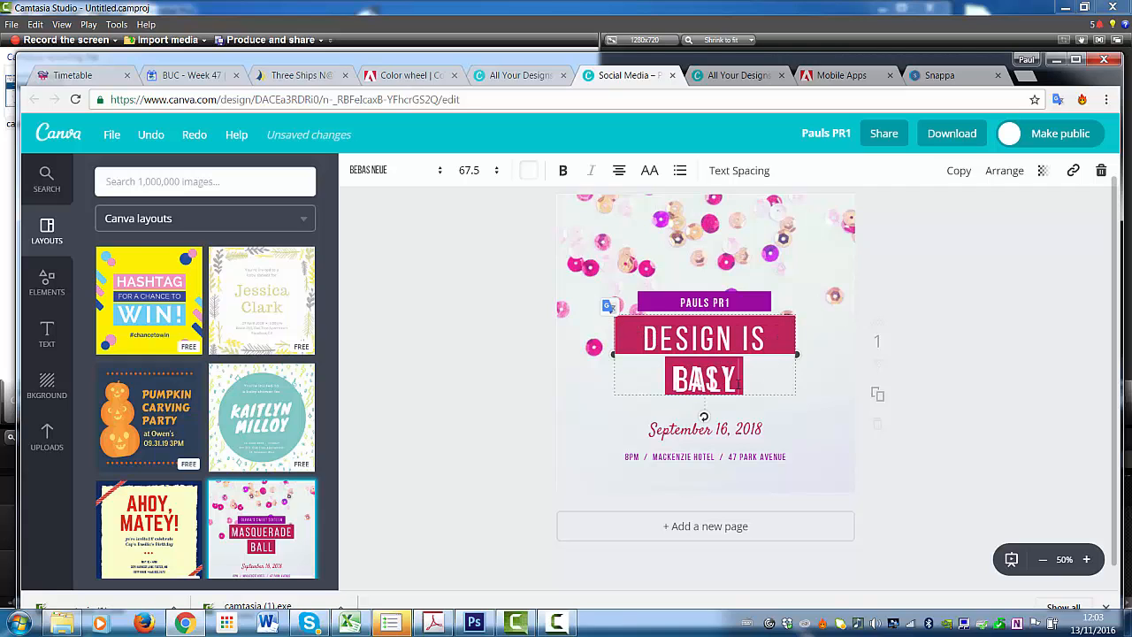
drag(737, 383, 662, 379)
key(BackSpace)
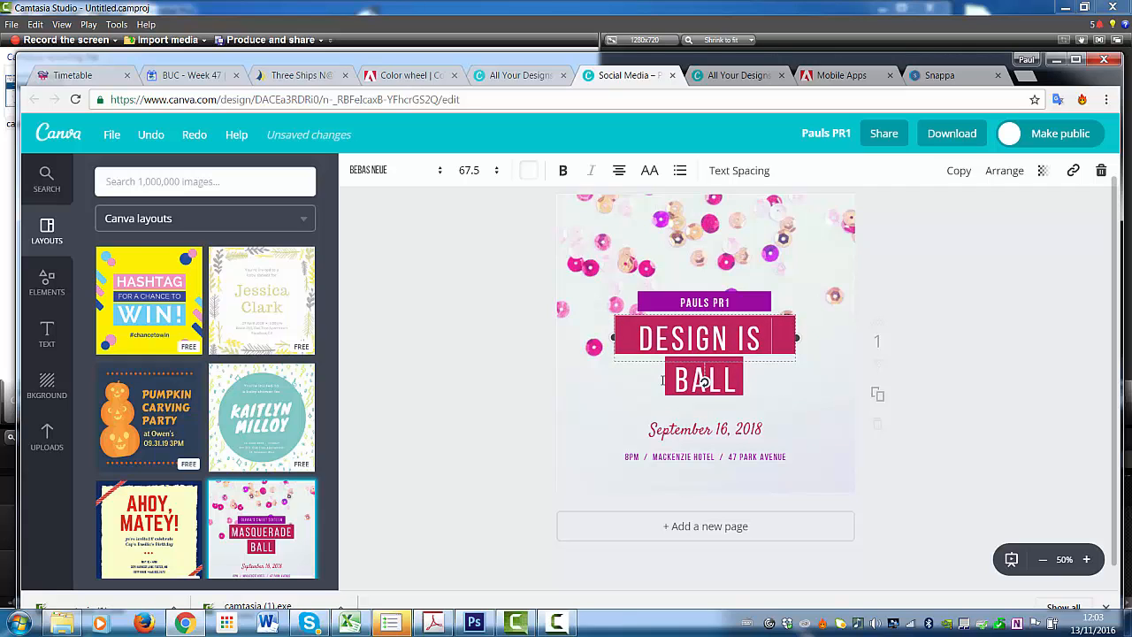
- Replace the word BALL in the second heading line with EASY
click(733, 378)
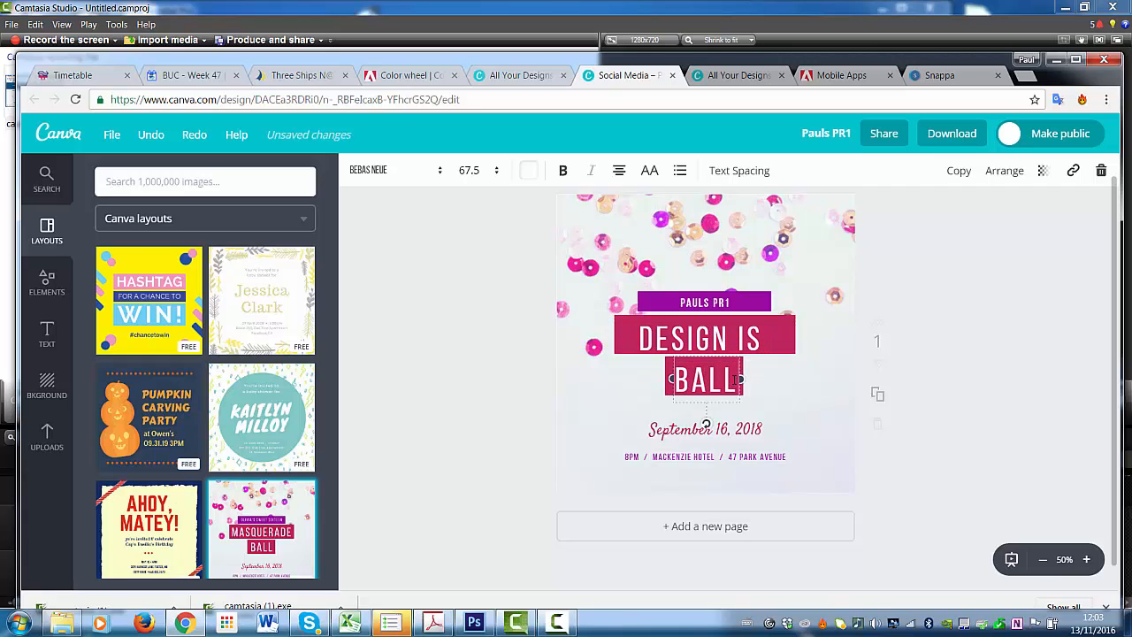
double_click(733, 378)
text(EA)
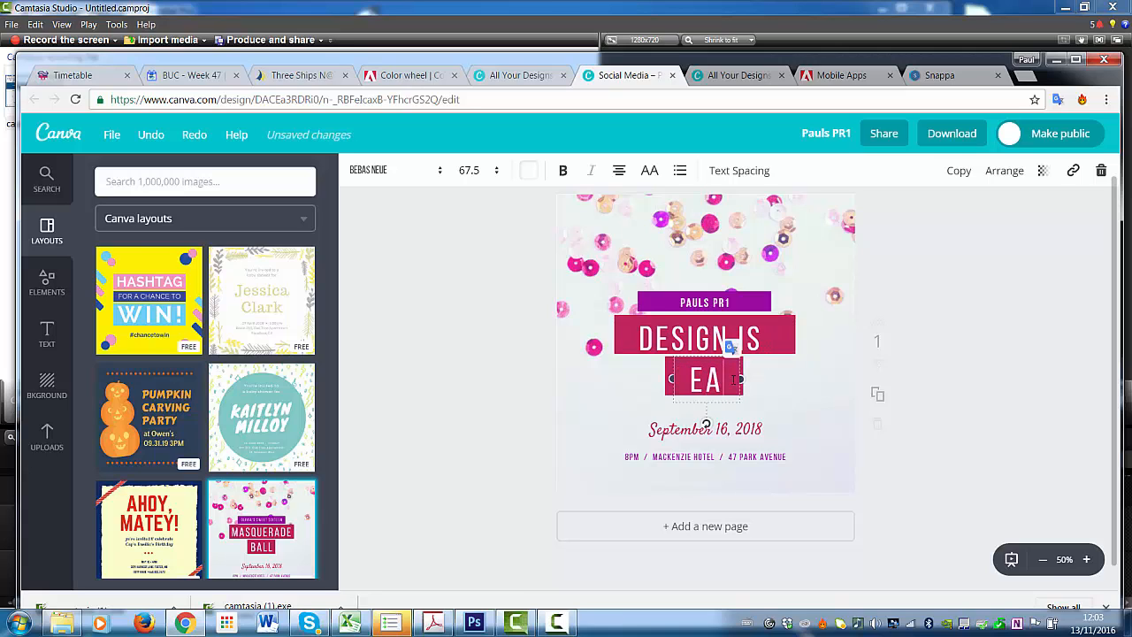
text(SY)
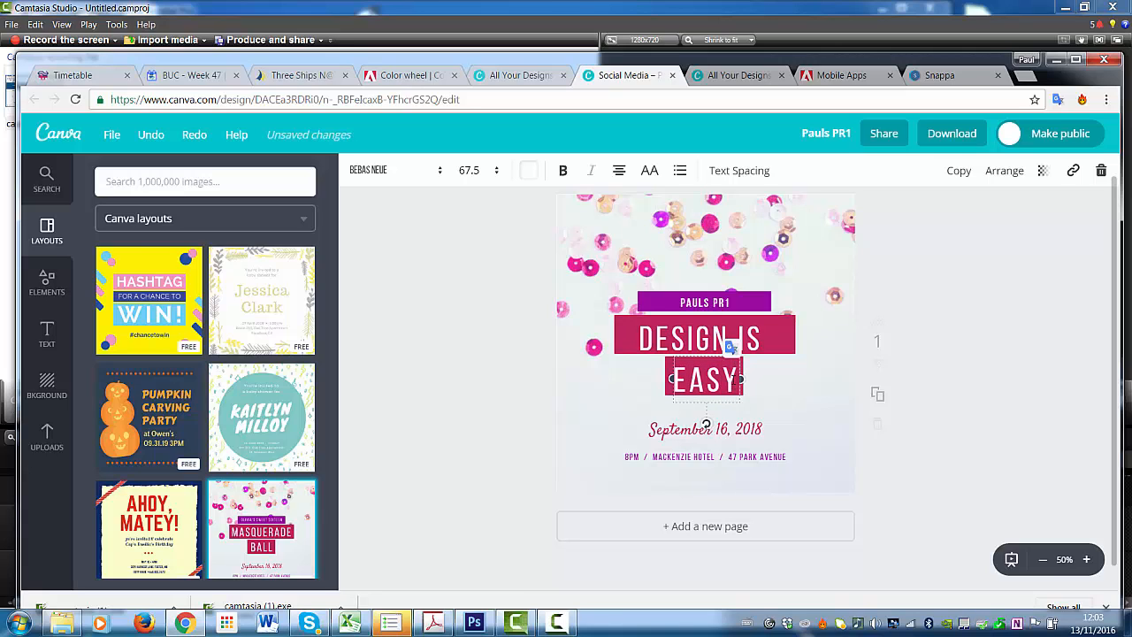
- Replace the word September in the script date line with 13/11/2016
double_click(691, 430)
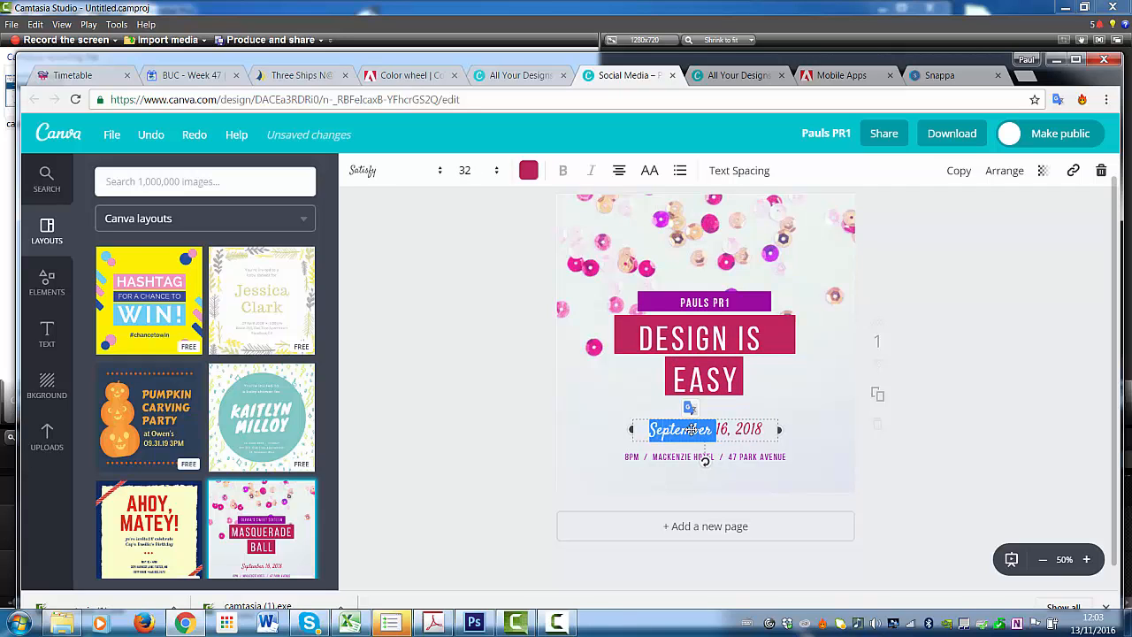
text(13/)
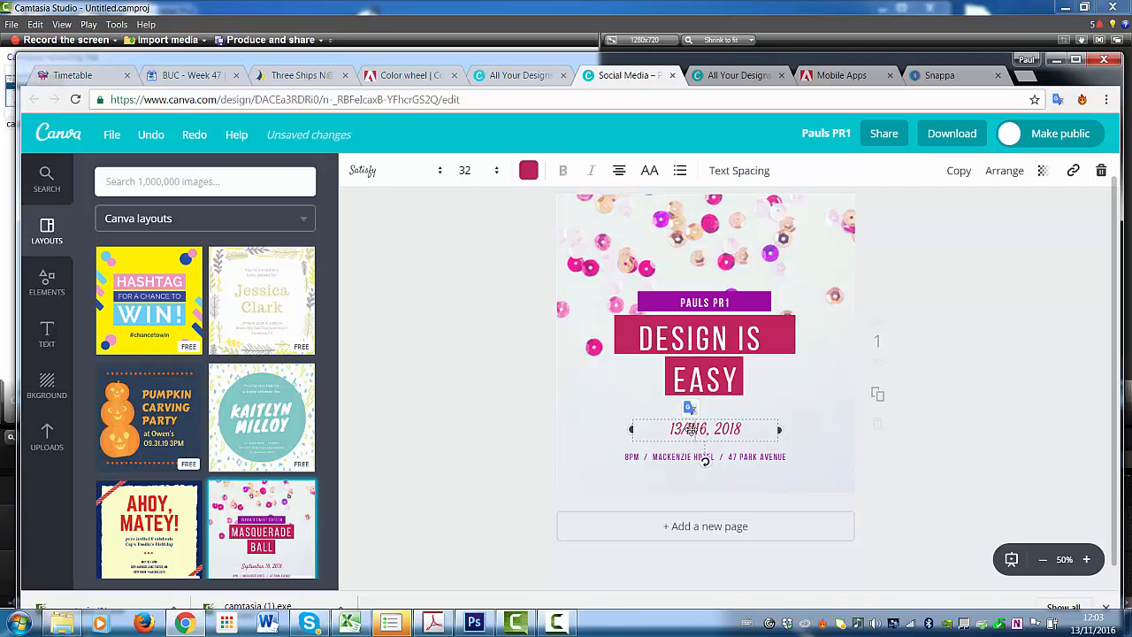
text(11/2016)
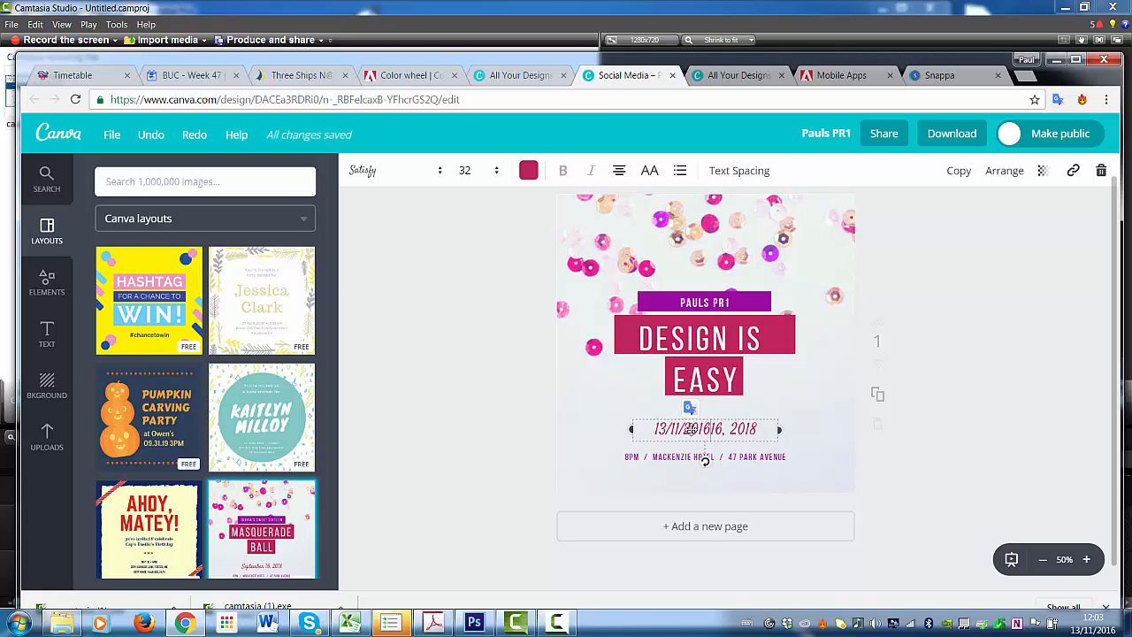
click(637, 230)
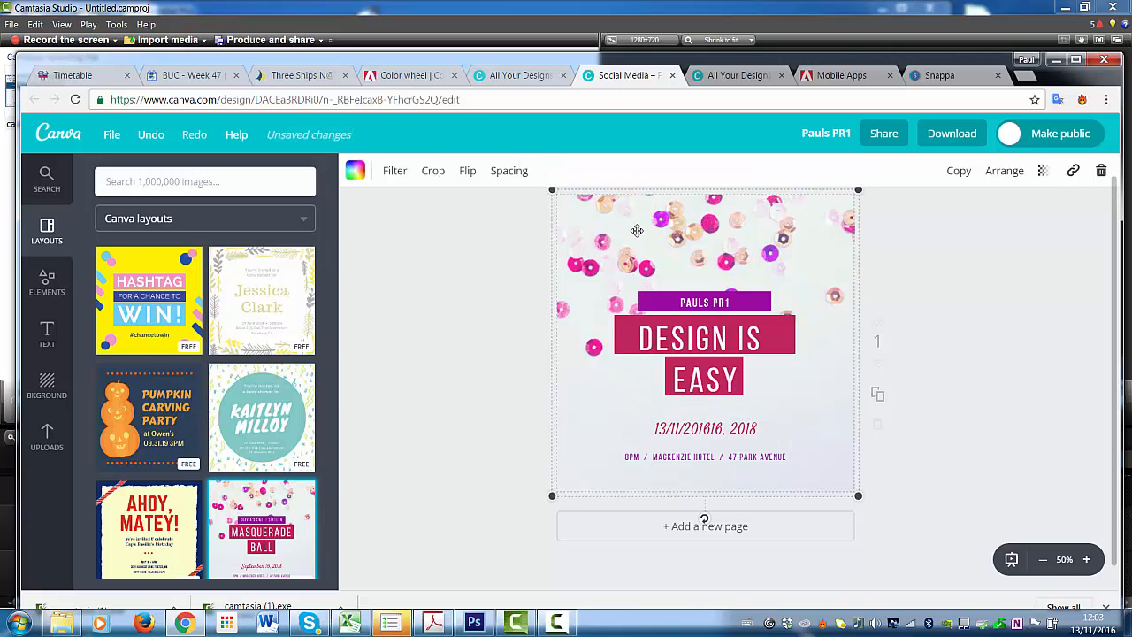
- Add a blank second page to the design and return to the sequin background image on the first page
click(721, 535)
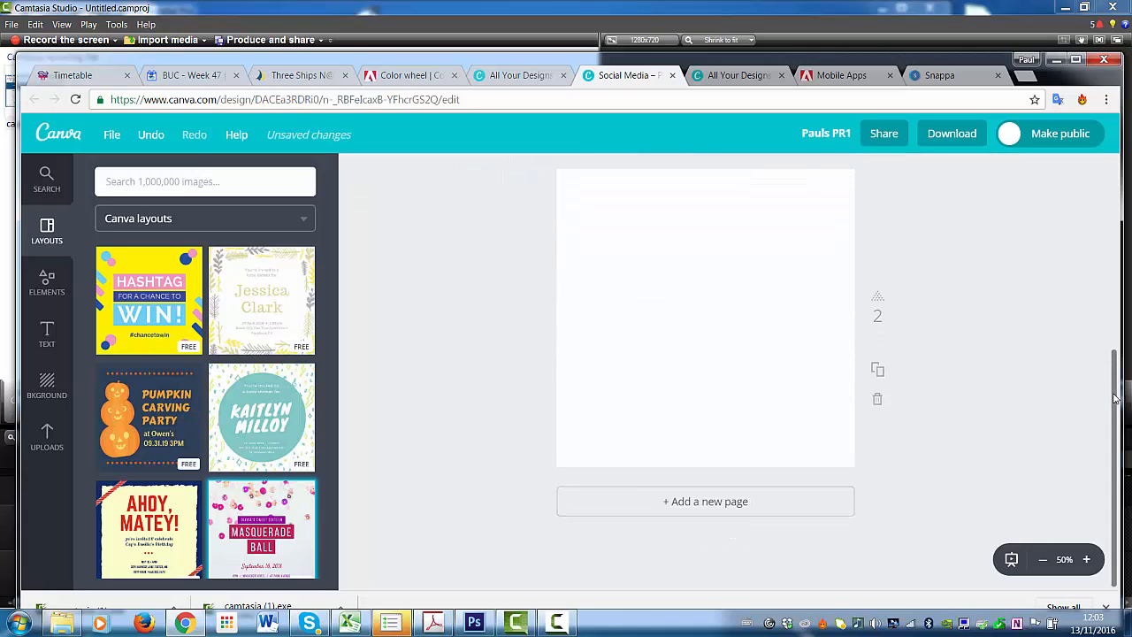
scroll(1077, 244, up, 2)
scroll(1078, 244, up, 3)
click(707, 245)
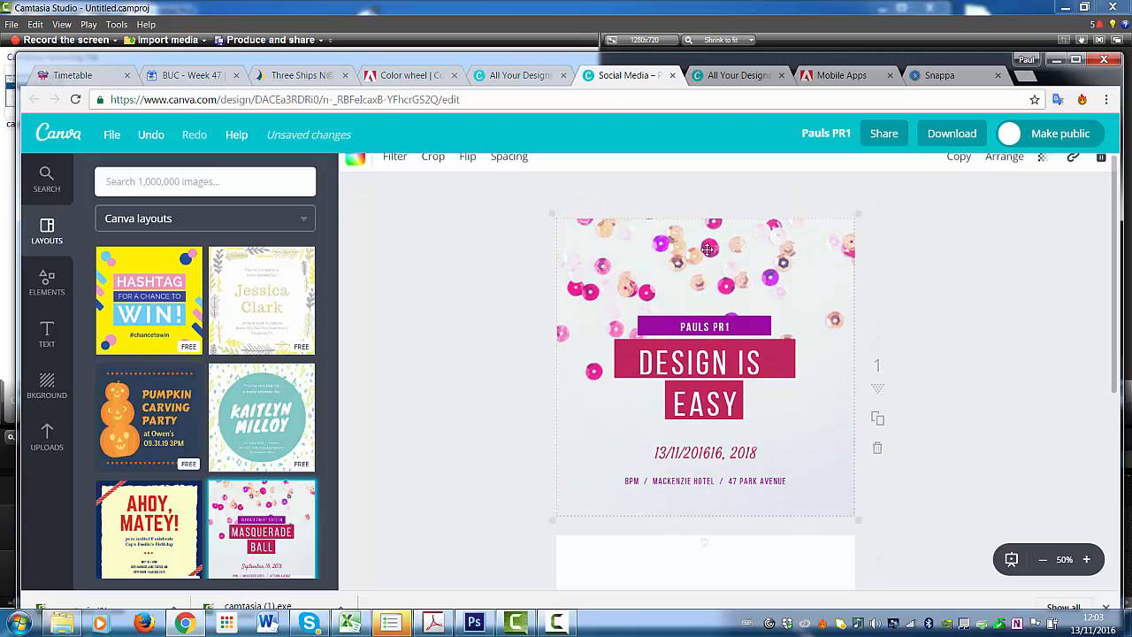
- Try the Cali, Drama and Edge filters on the sequin background image and settle on Epic
click(394, 170)
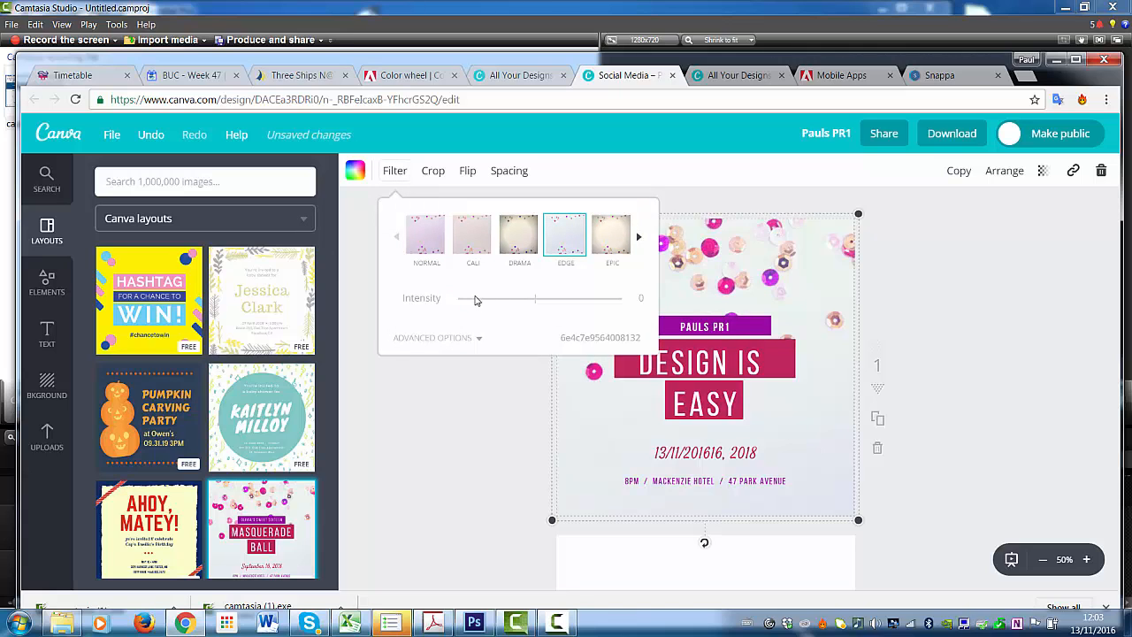
click(469, 240)
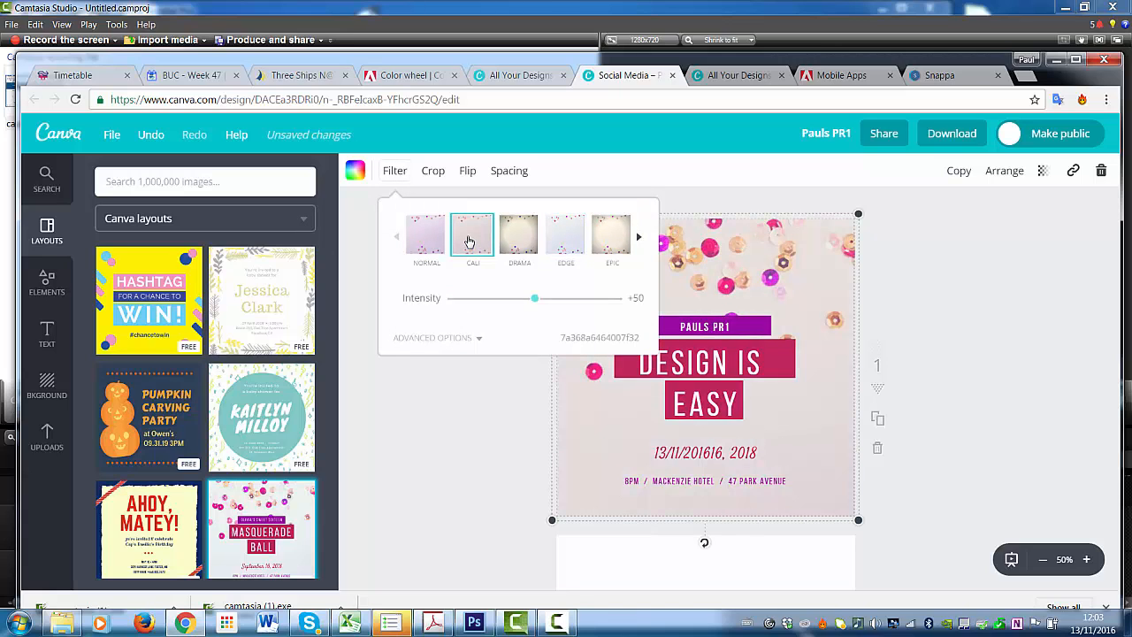
click(518, 241)
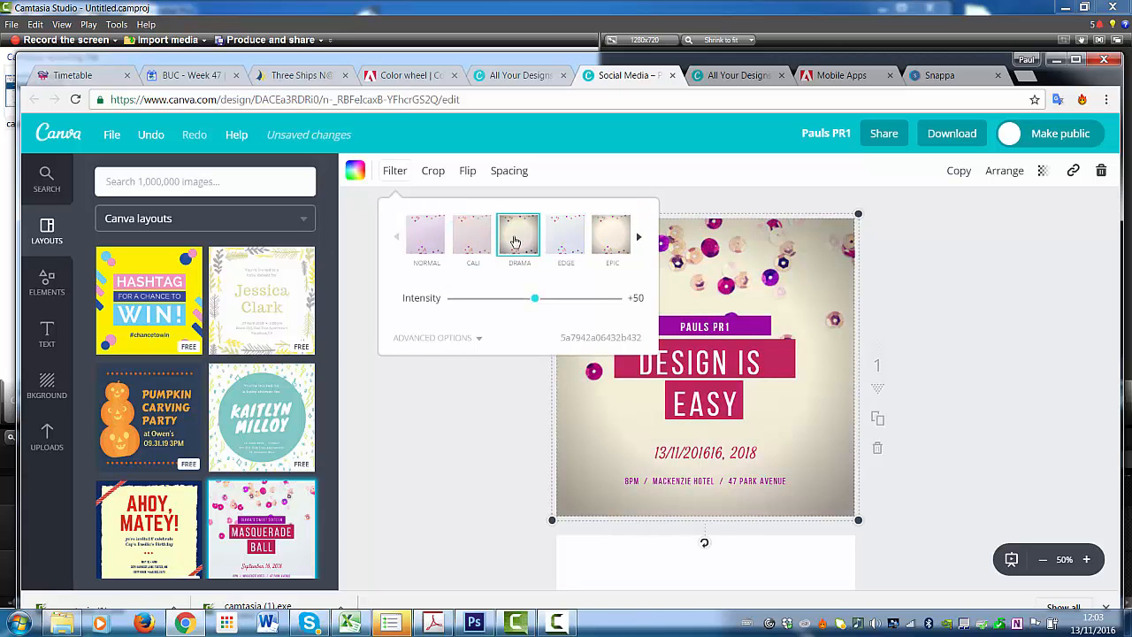
click(557, 240)
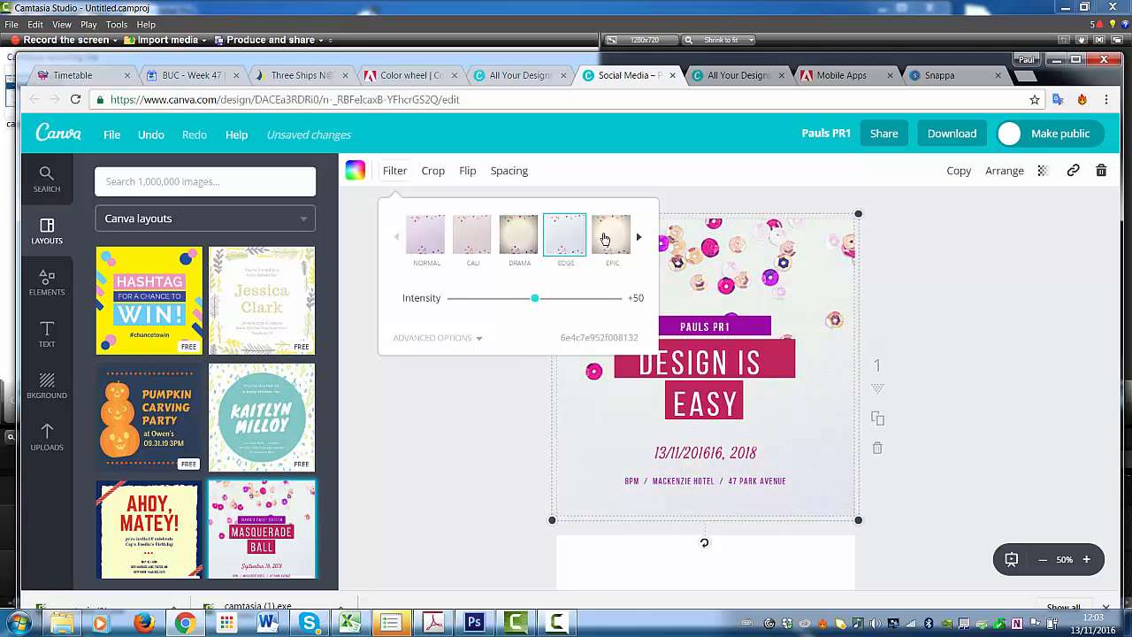
click(605, 239)
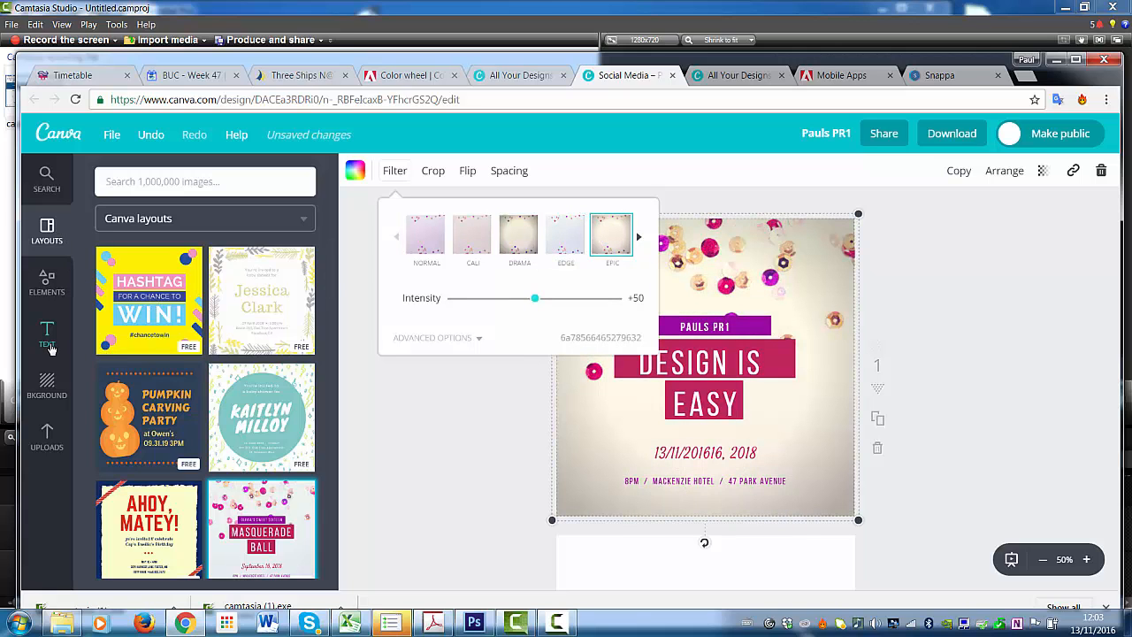
- Try plain and patterned blue backgrounds on the first page, browse the other patterns, and finish with the bright blue hexagon pattern
click(47, 382)
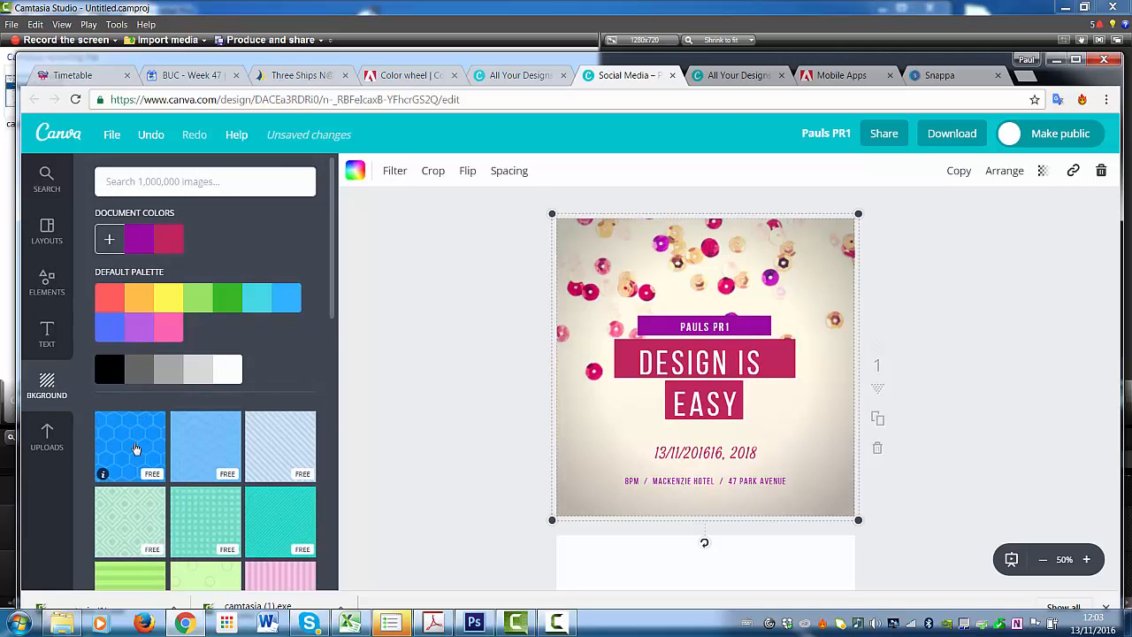
click(135, 449)
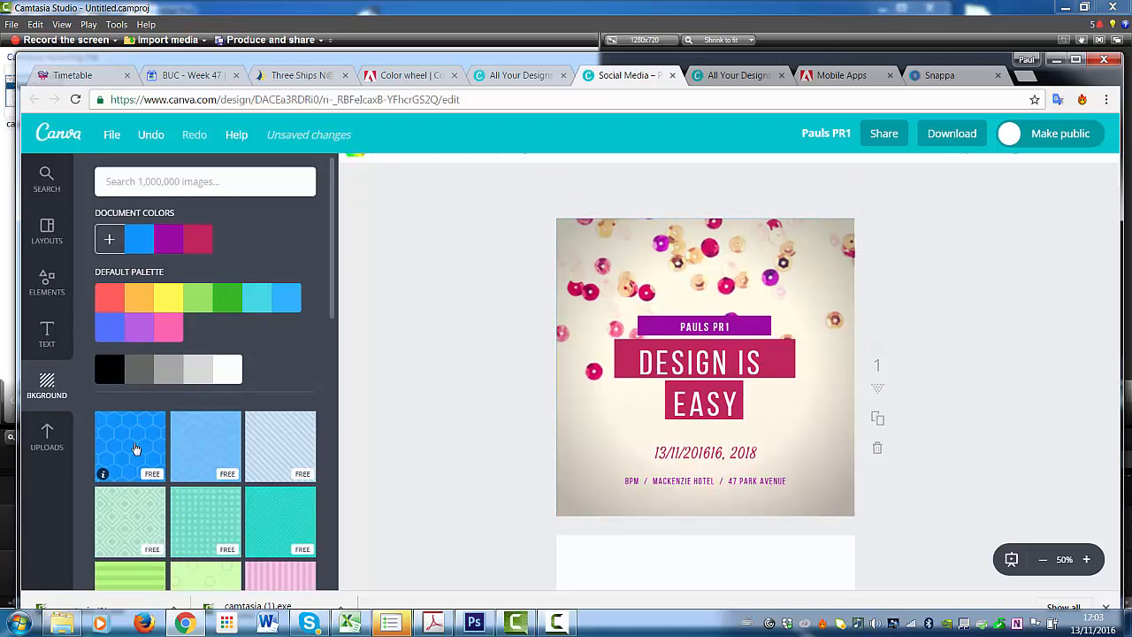
click(196, 450)
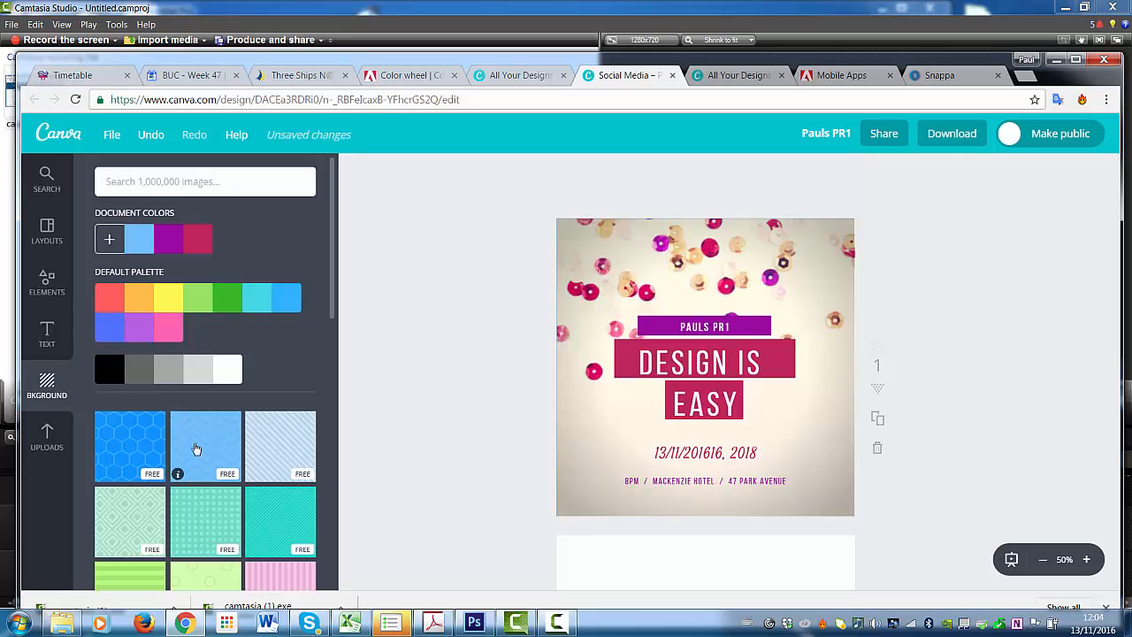
click(133, 447)
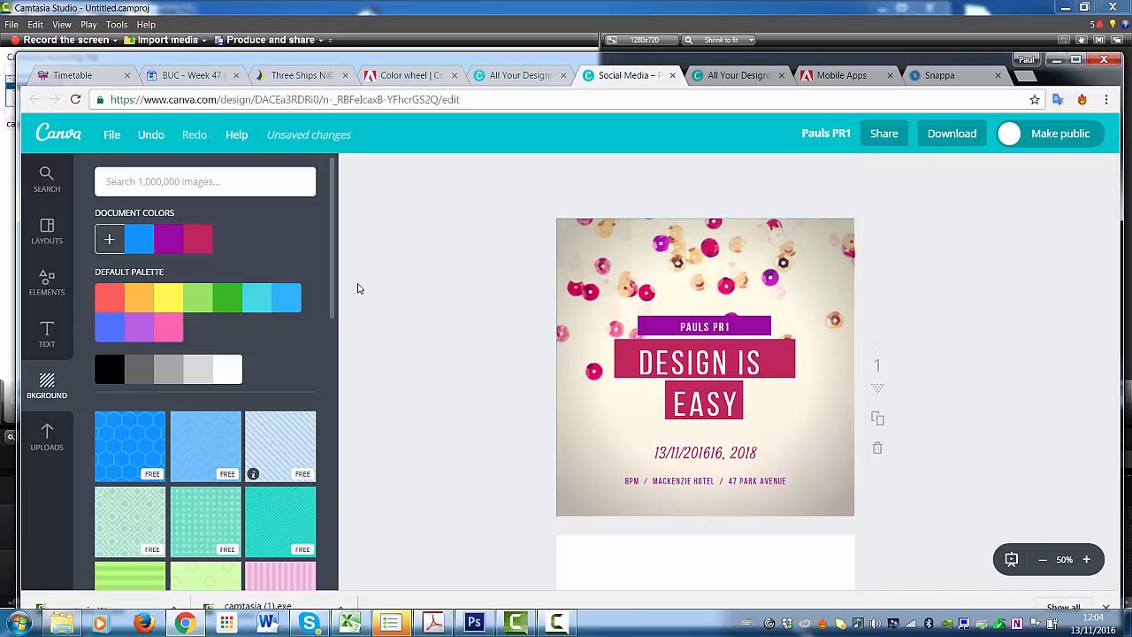
scroll(320, 484, down, 10)
scroll(319, 504, down, 1)
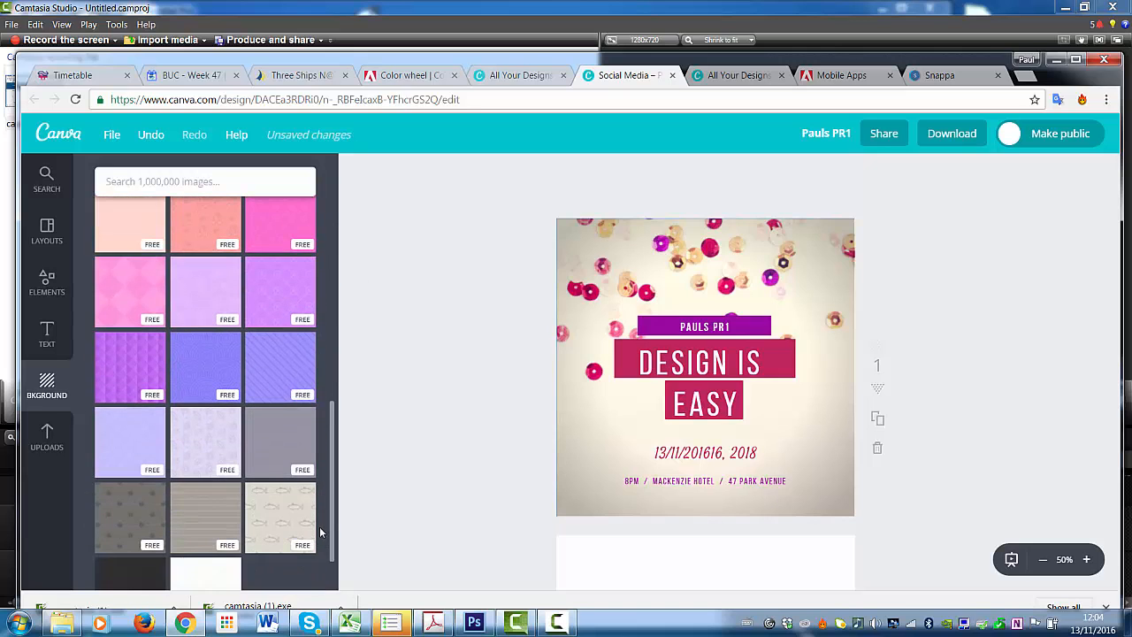
scroll(320, 526, up, 12)
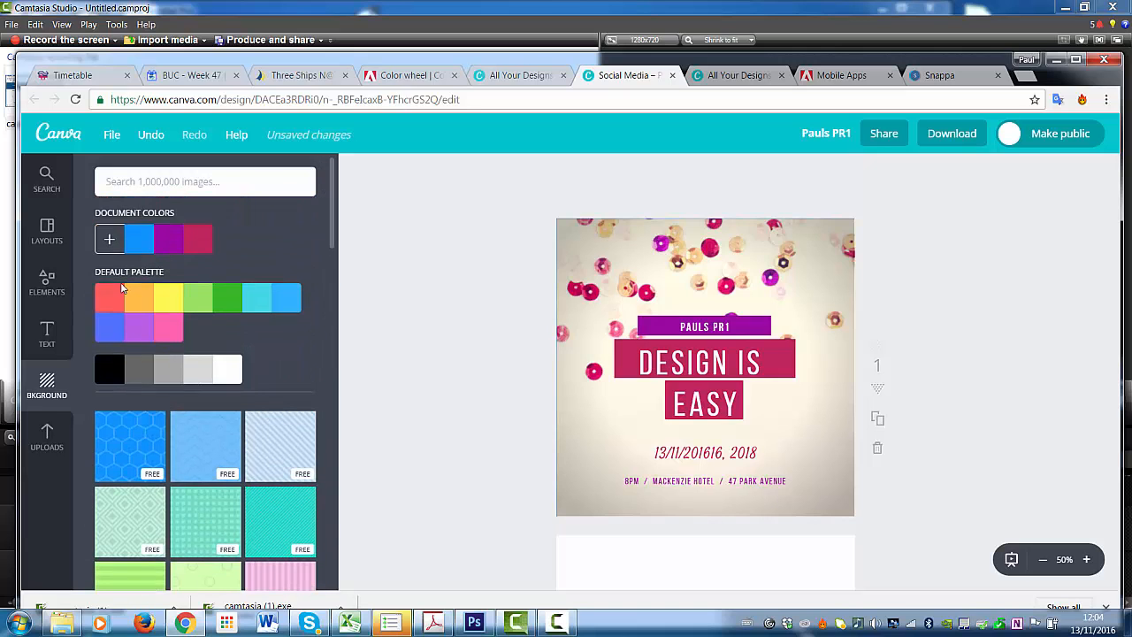
click(115, 317)
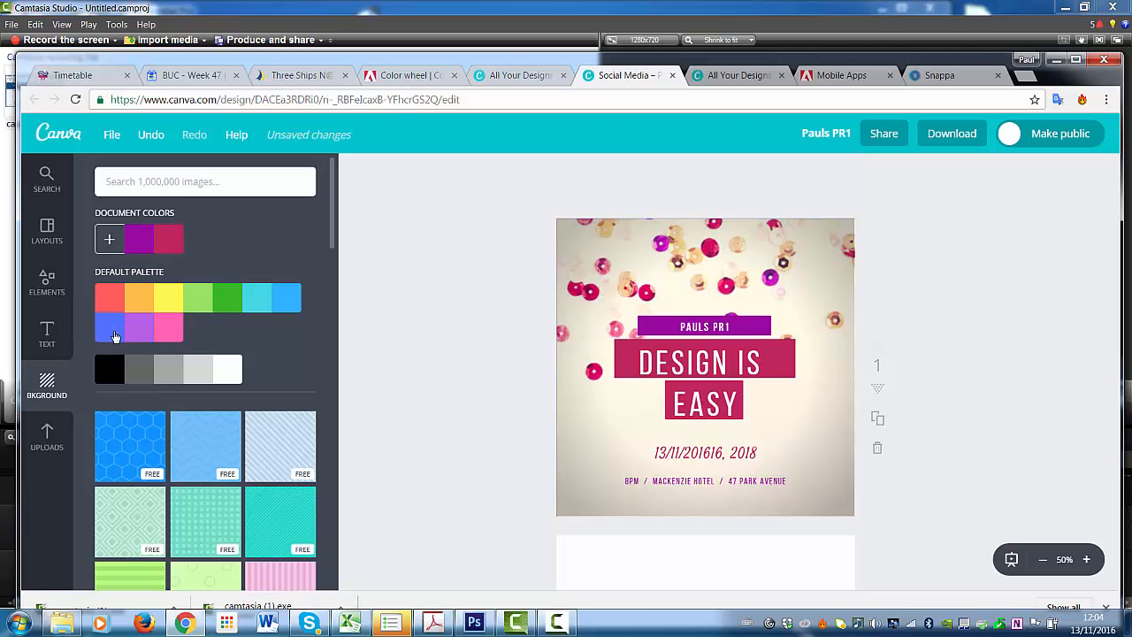
click(637, 258)
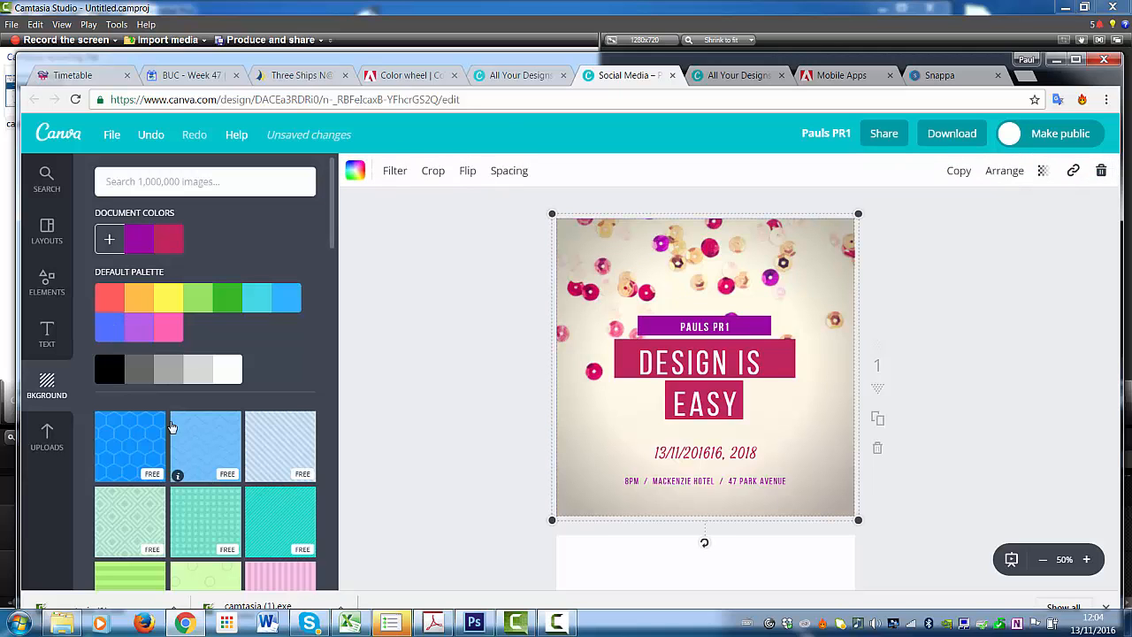
click(135, 431)
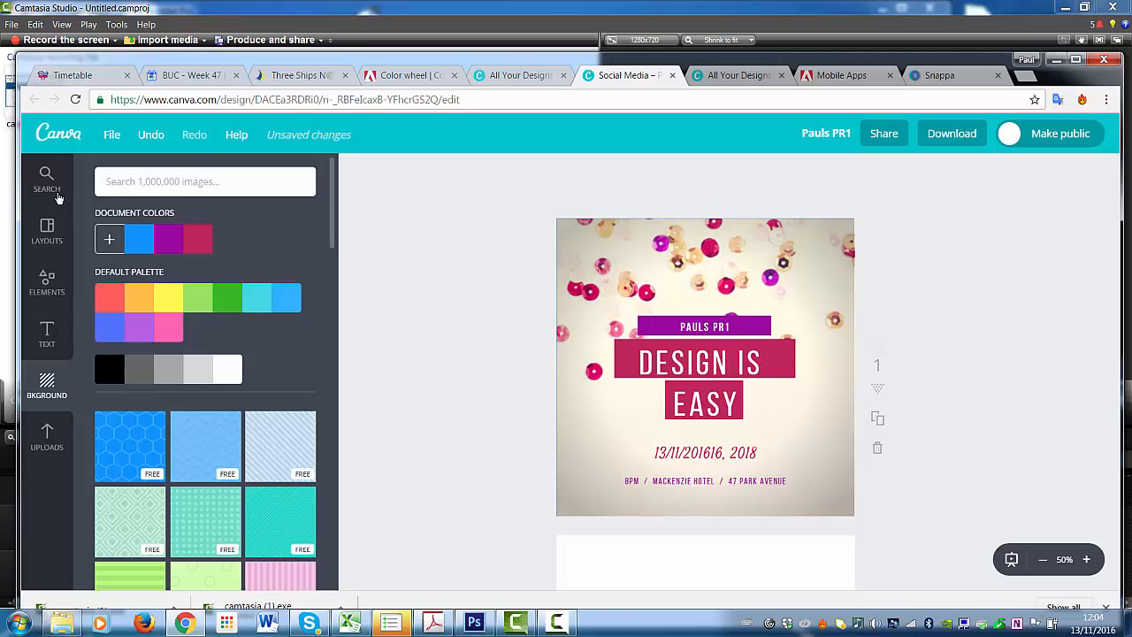
- Upload the red-framed portrait photo from the Desktop and place it as the first page's full background image
click(46, 439)
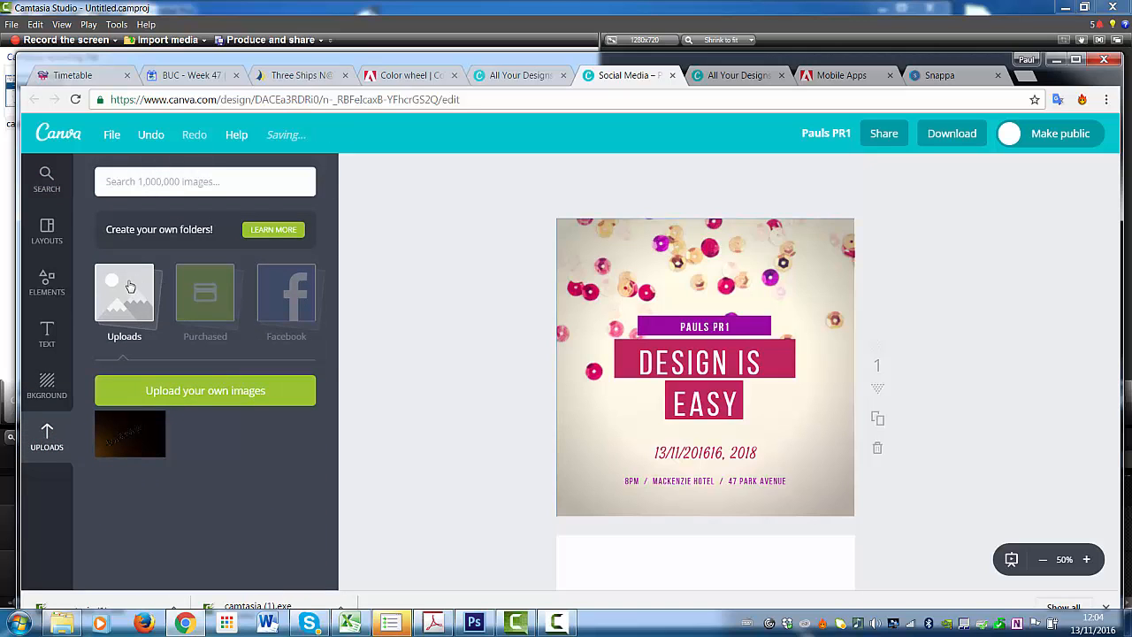
click(214, 402)
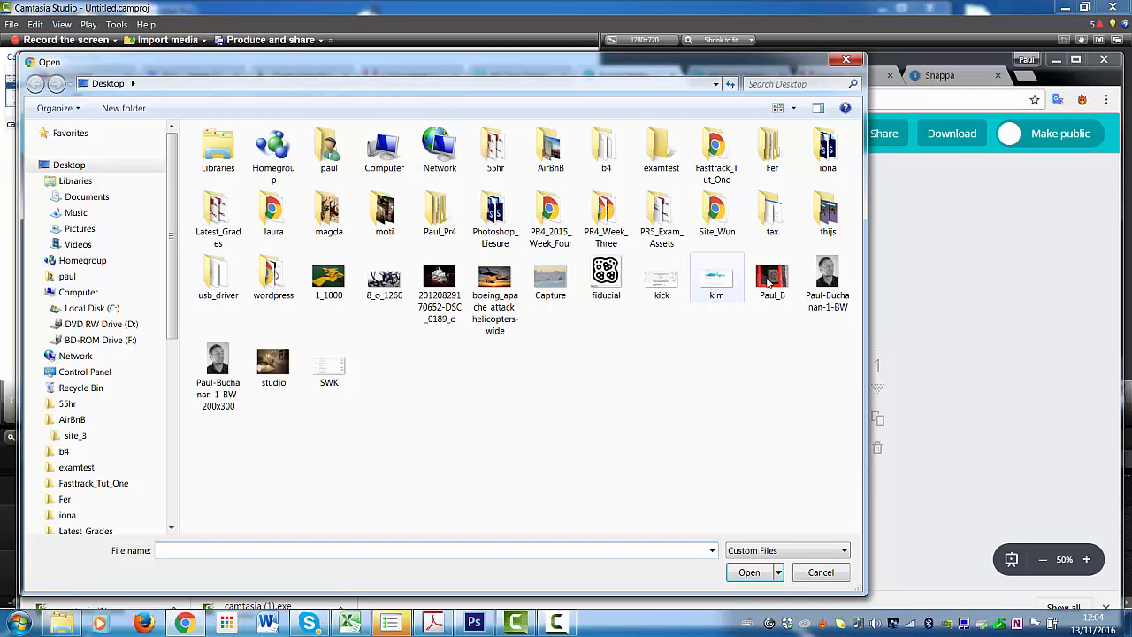
click(771, 280)
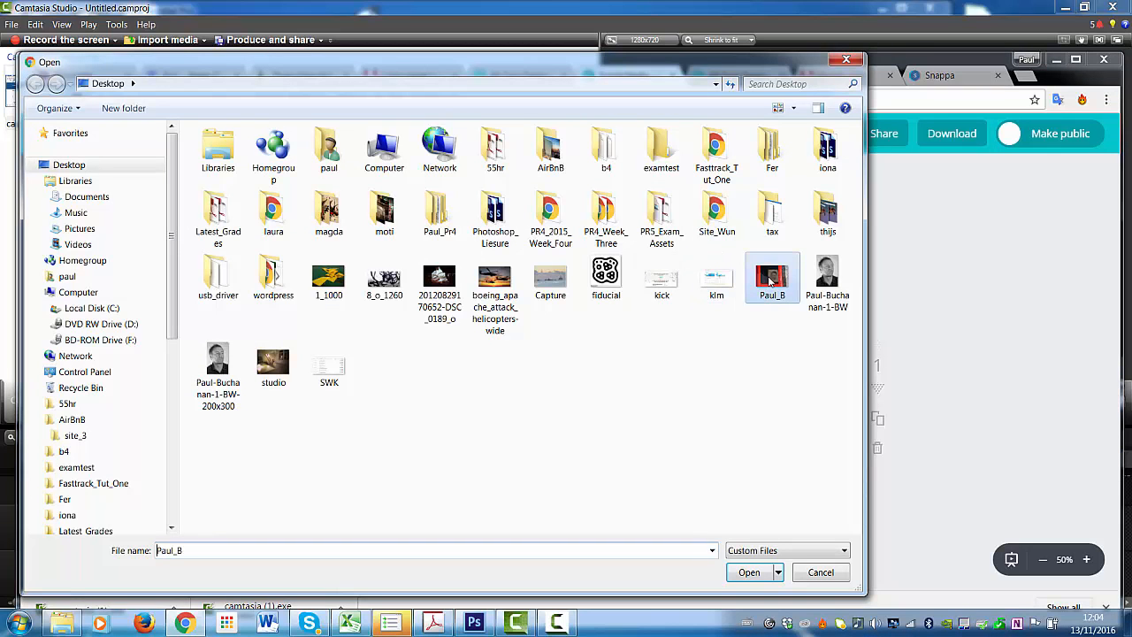
click(749, 572)
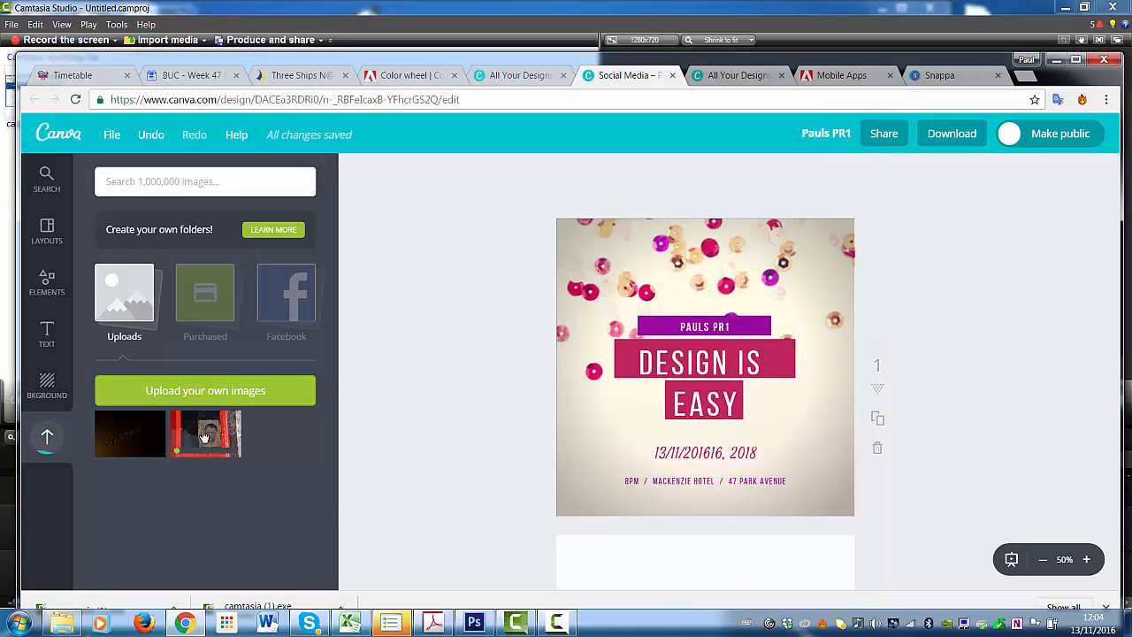
drag(205, 433, 692, 271)
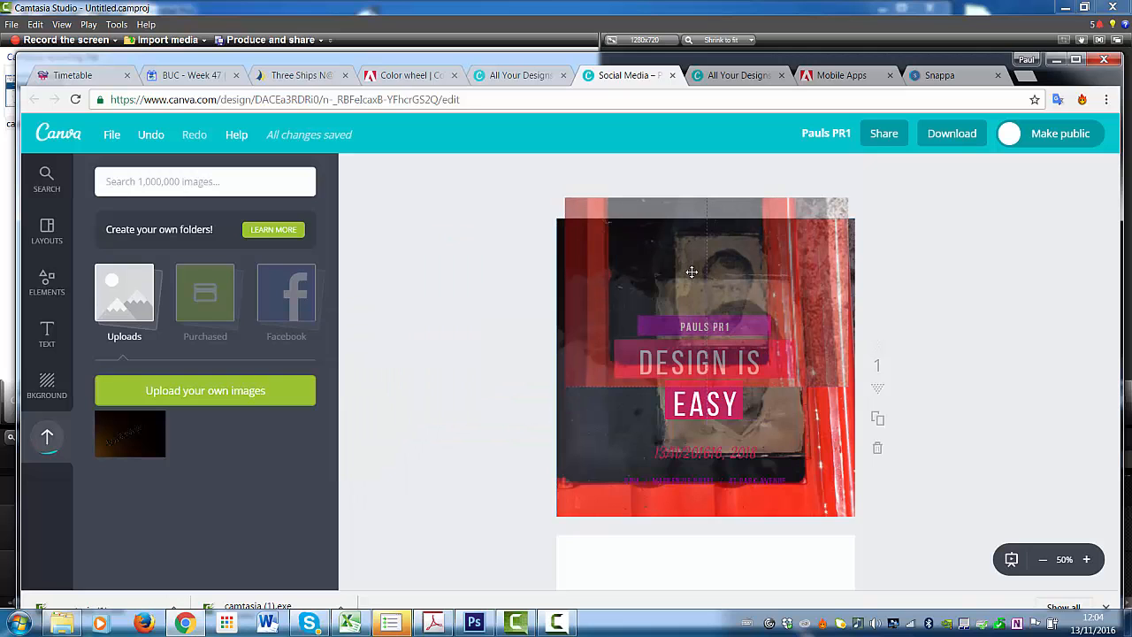
drag(691, 271, 690, 270)
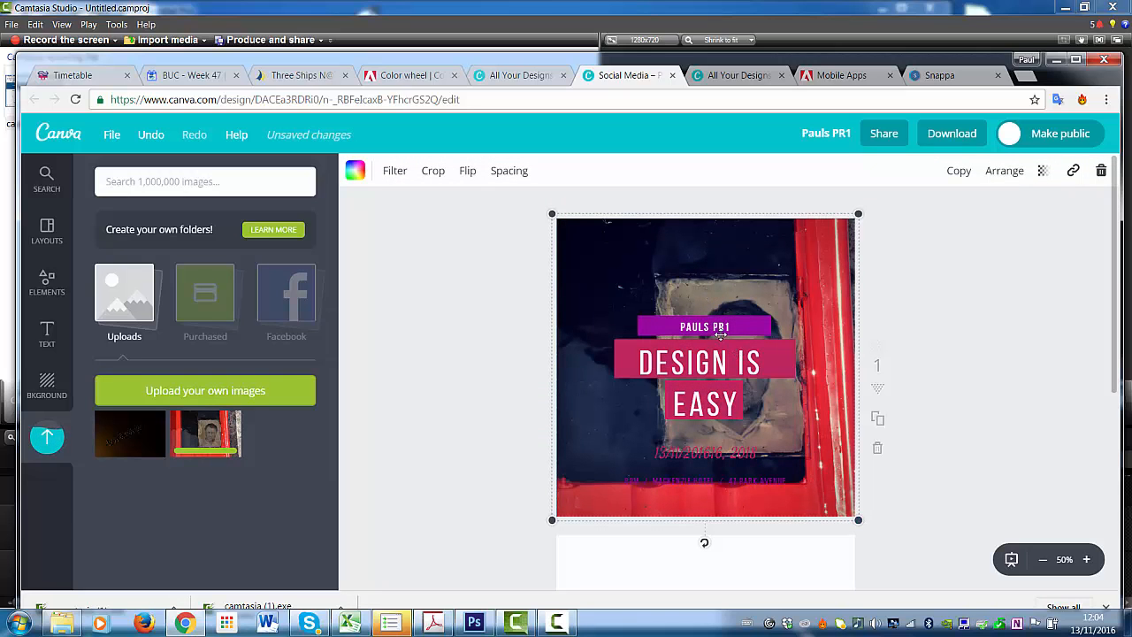
- Move the small PR1 title near the upper edge of the photo and delete the purple bar left behind
drag(719, 327, 652, 251)
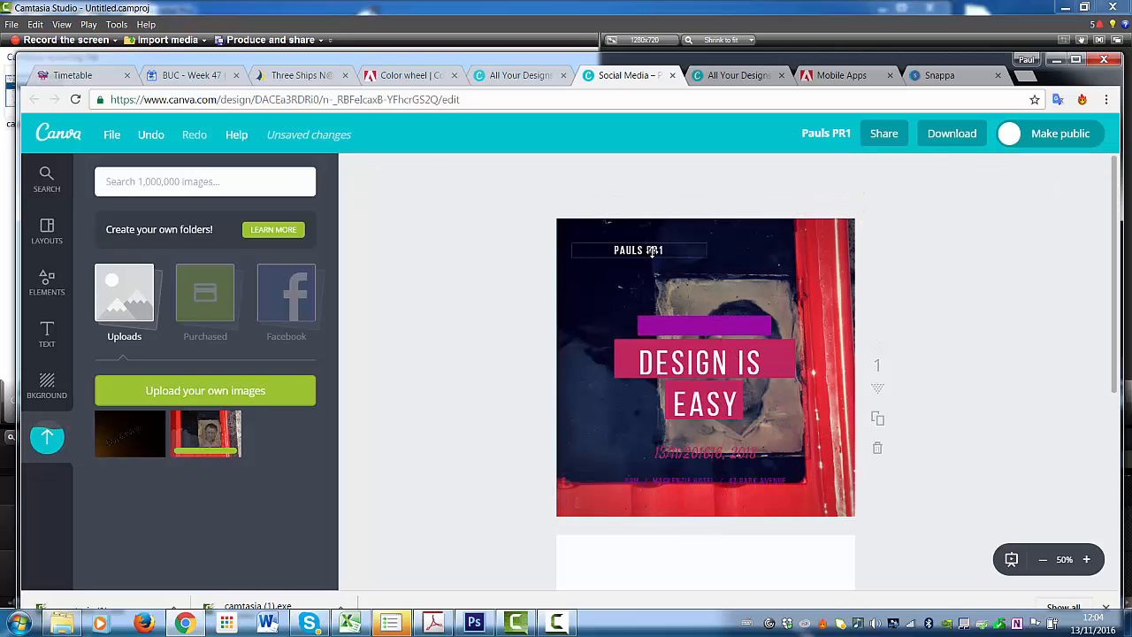
click(704, 325)
key(Delete)
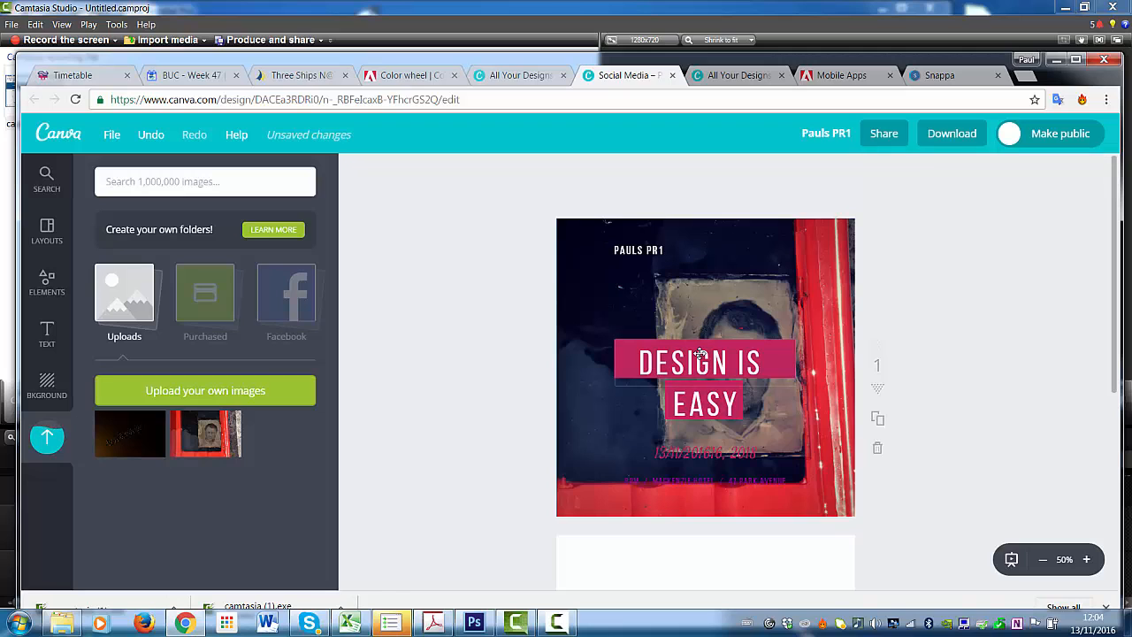
- Move the script date line up beside the small PR1 title at the top of the design
click(699, 356)
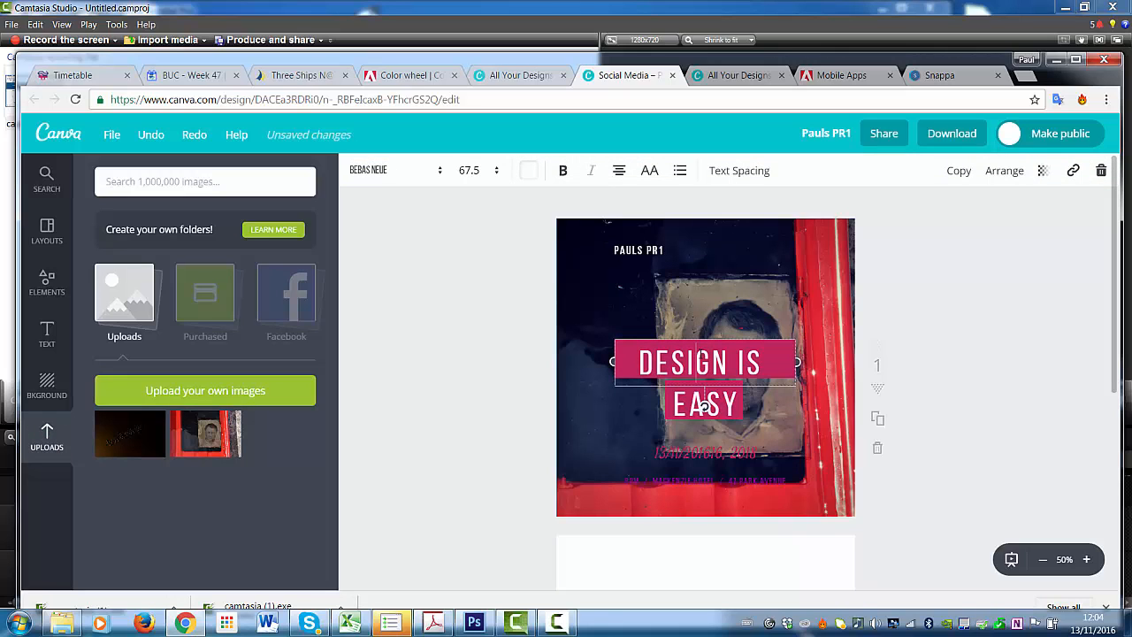
click(749, 433)
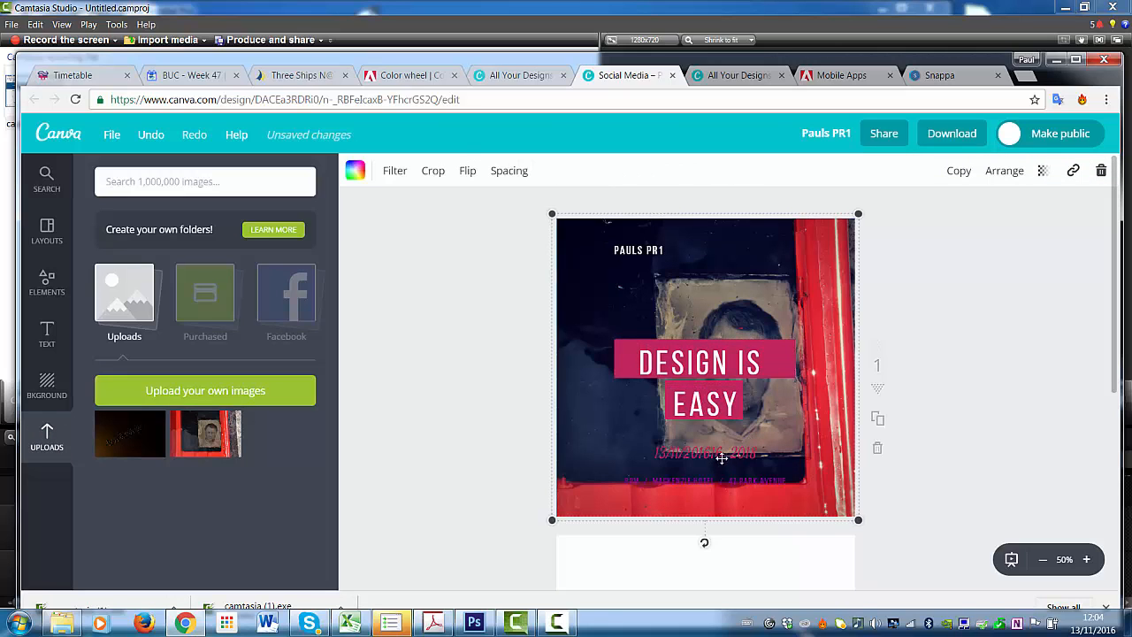
drag(719, 455, 745, 249)
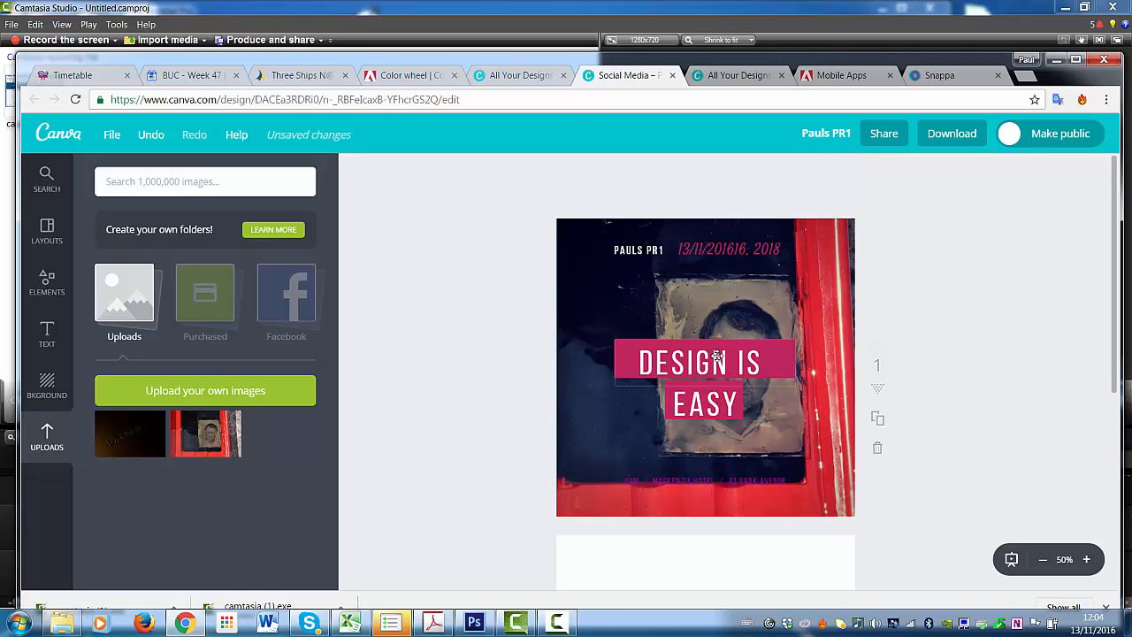
- Move the DESIGN IS heading and its pink bar up below the PR1 title, and narrow the bar to fit the text
click(717, 357)
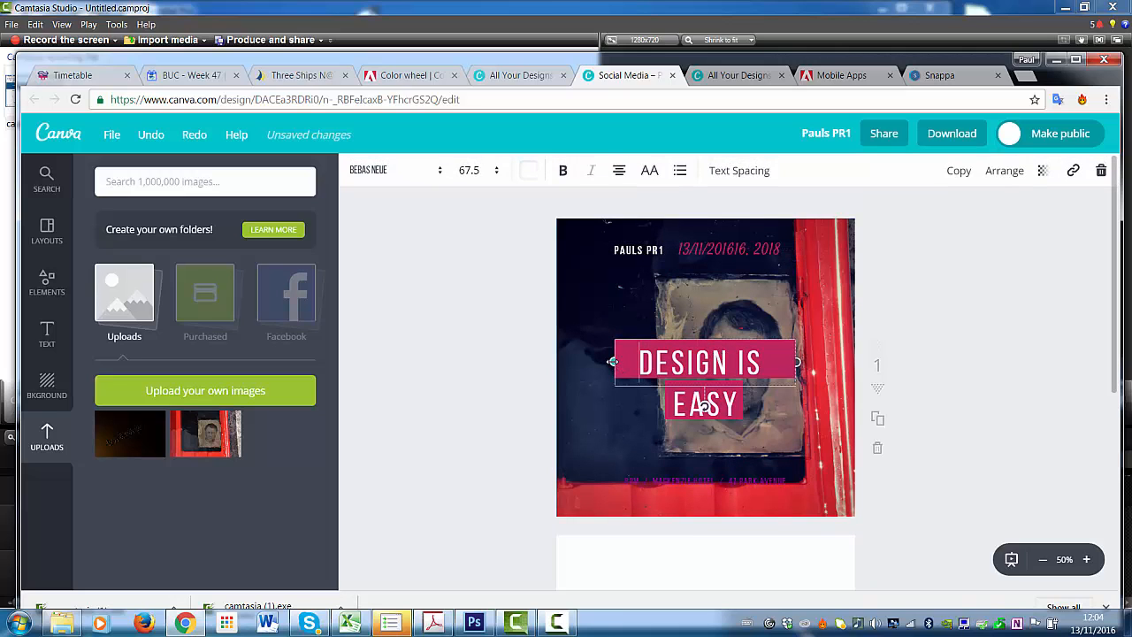
drag(612, 361, 622, 274)
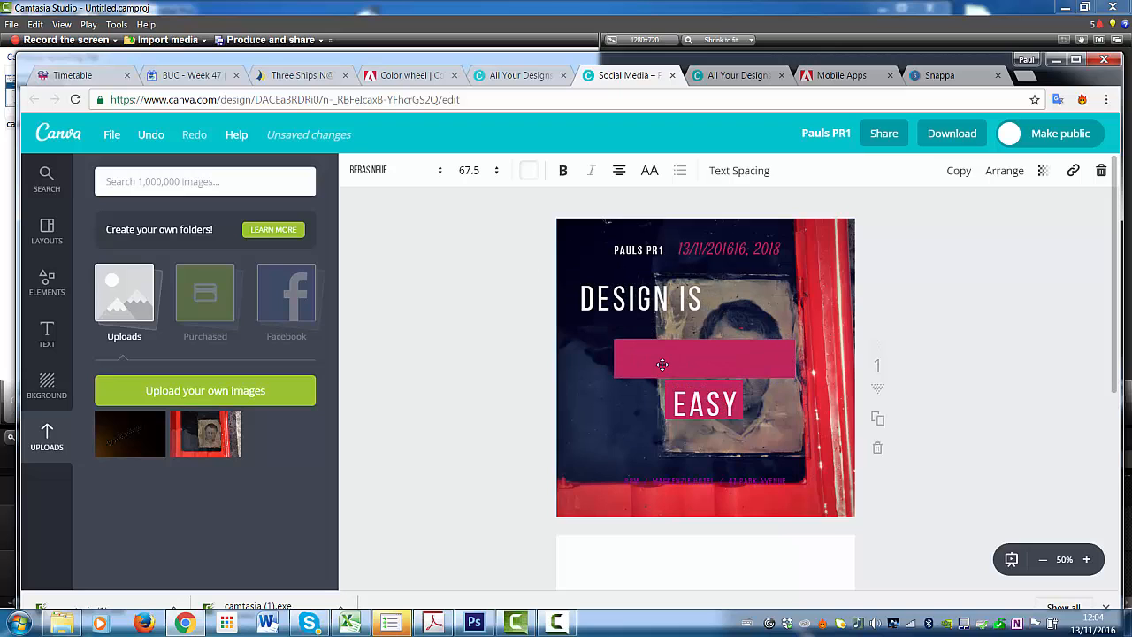
drag(654, 353, 617, 302)
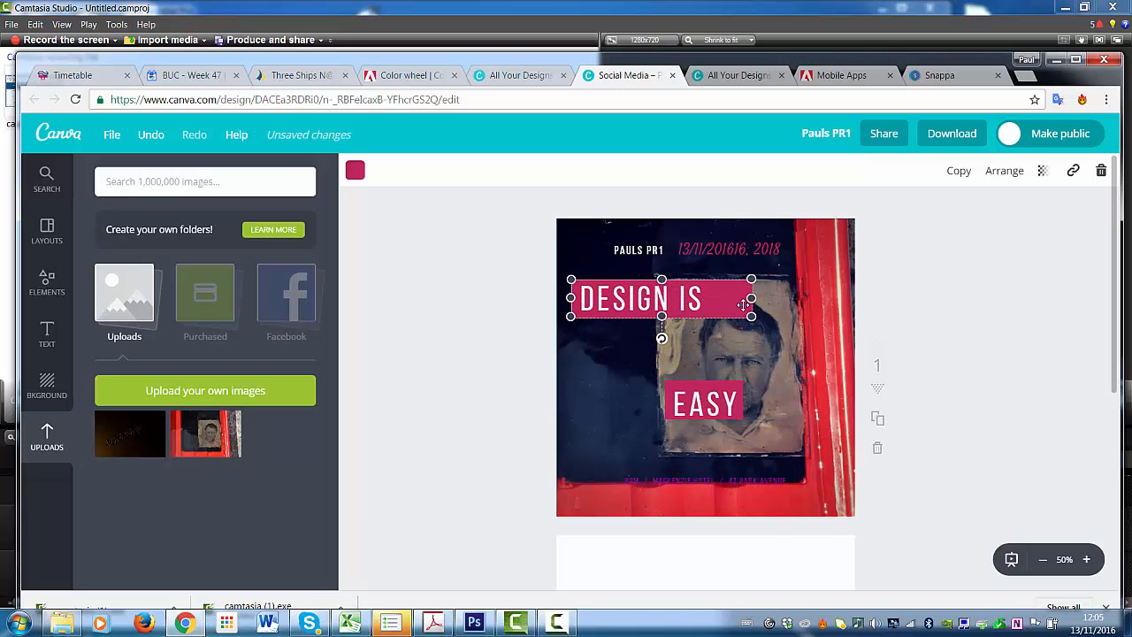
drag(751, 297, 716, 298)
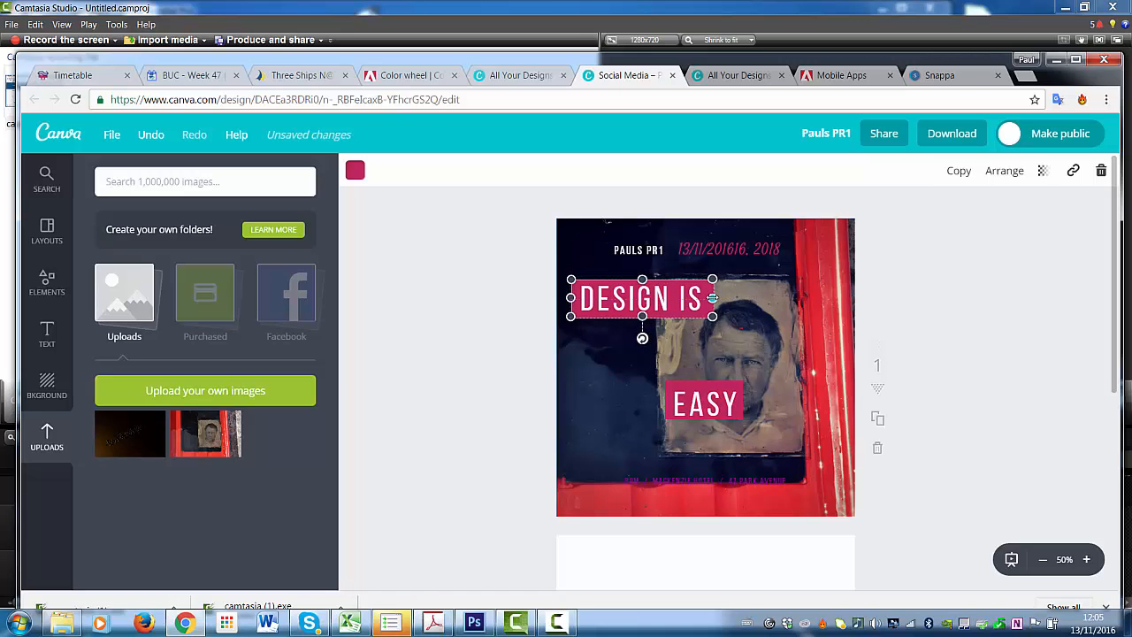
click(704, 403)
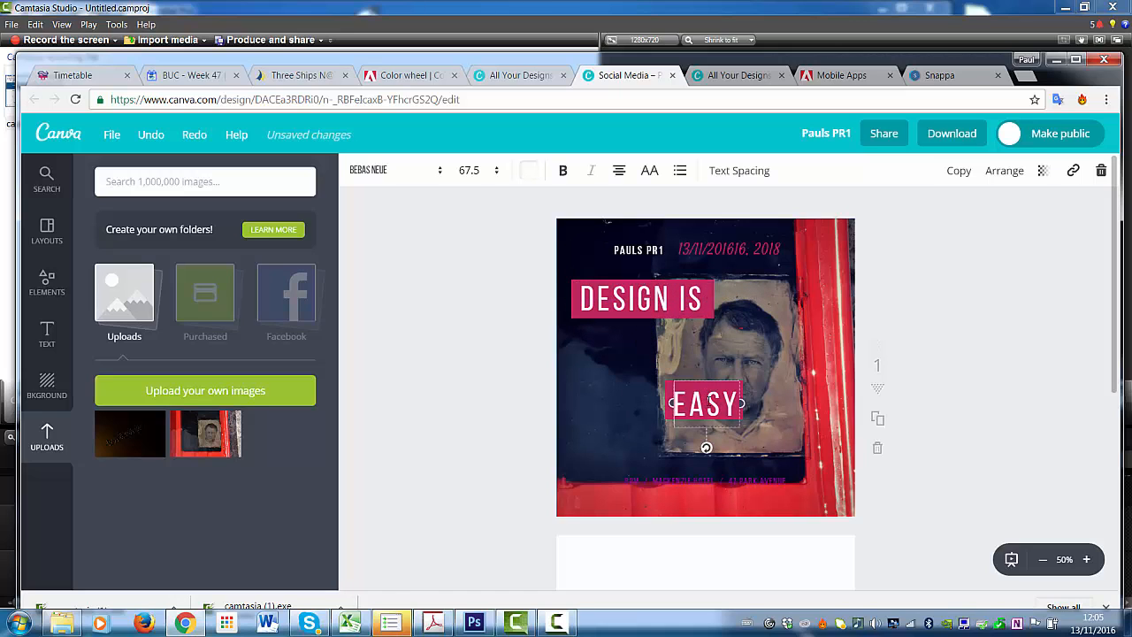
- Switch to Snappa, review its preset graphic sizes, and open the Facebook Post (940px x 788px) templates
click(939, 77)
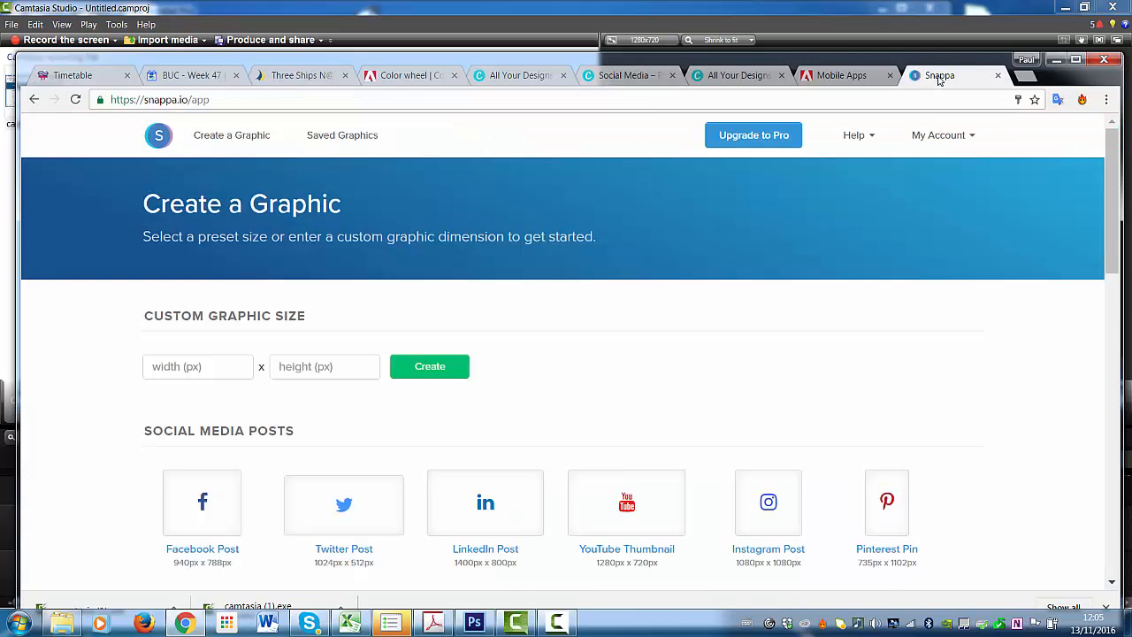
drag(1105, 143, 1109, 212)
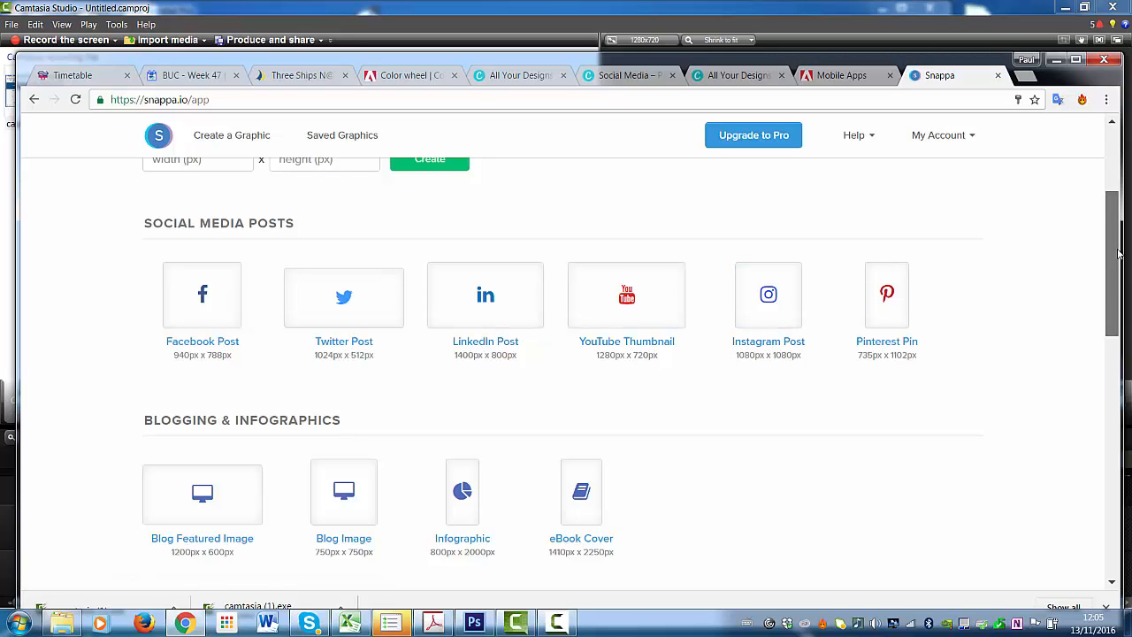
scroll(1118, 254, down, 2)
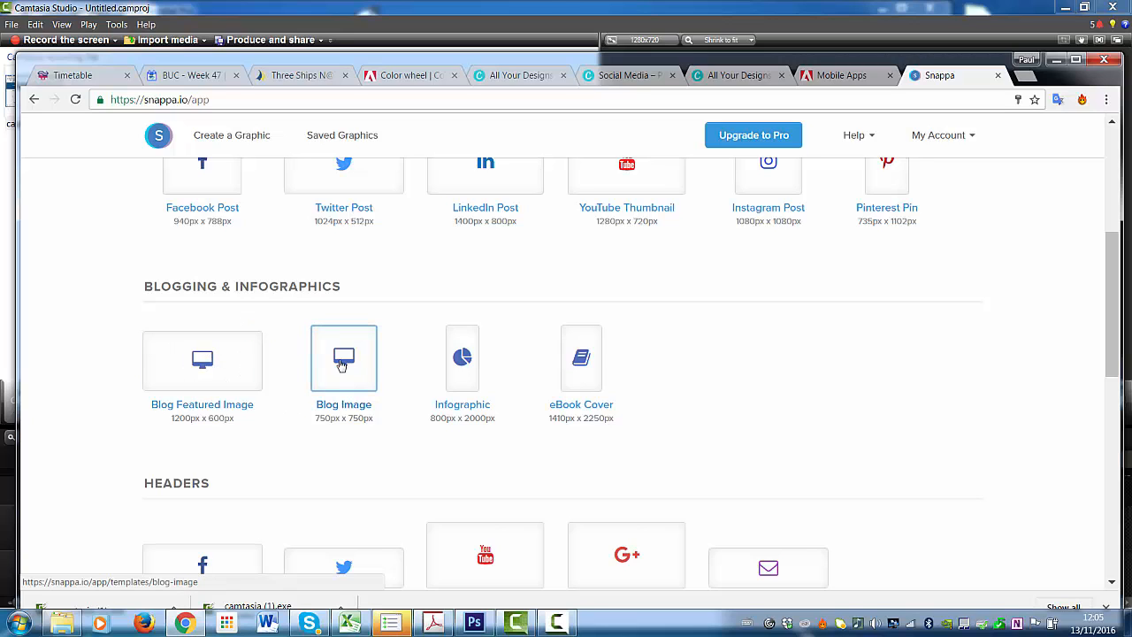
drag(1112, 287, 1094, 178)
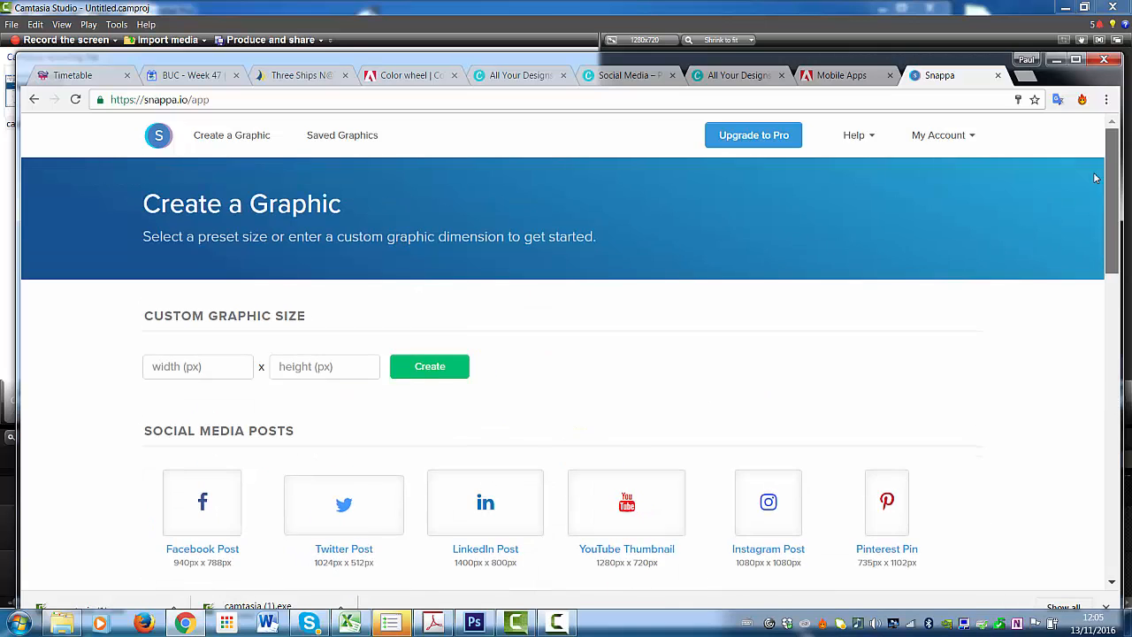
click(196, 505)
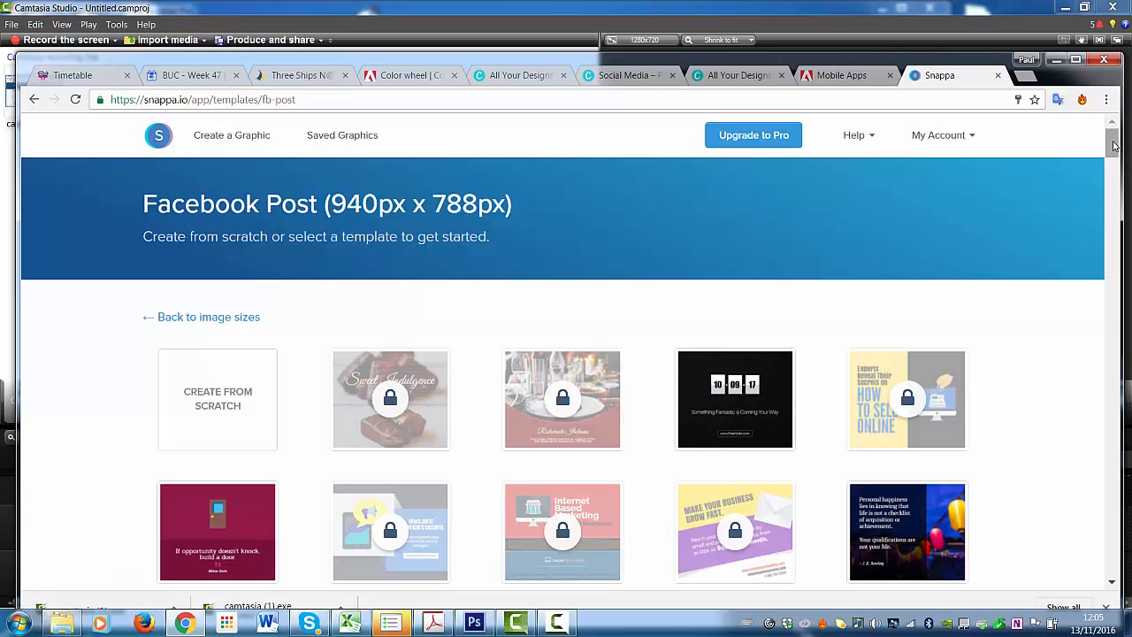
- Open the SUCCESS quote template and replace its background with the wooden desk, laptop and coffee cup photo
drag(1114, 146, 1114, 164)
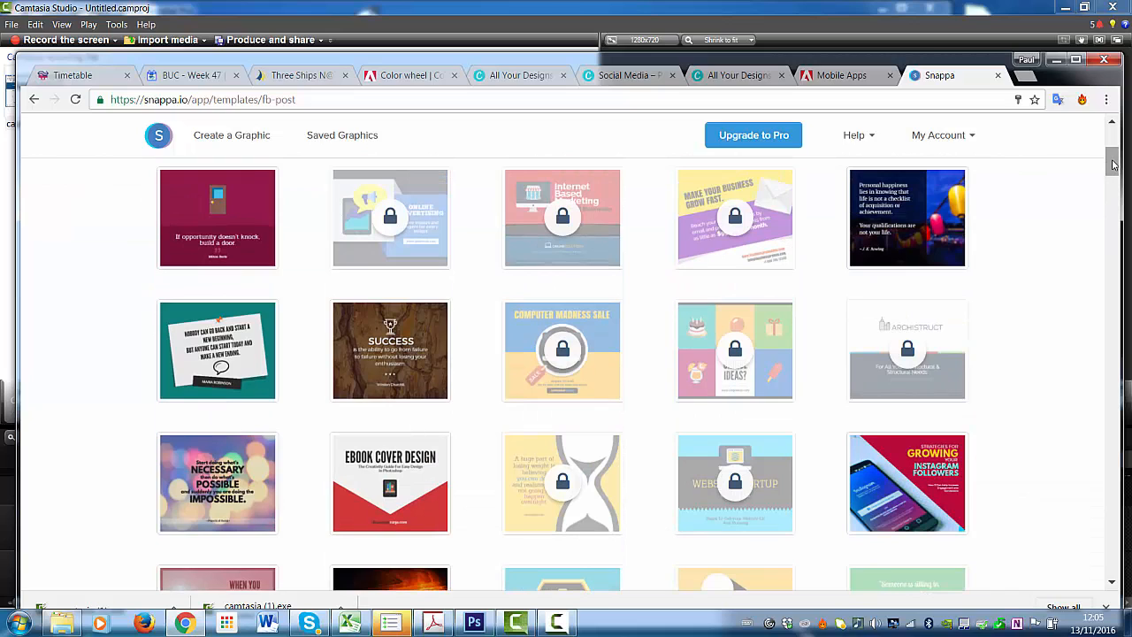
click(399, 356)
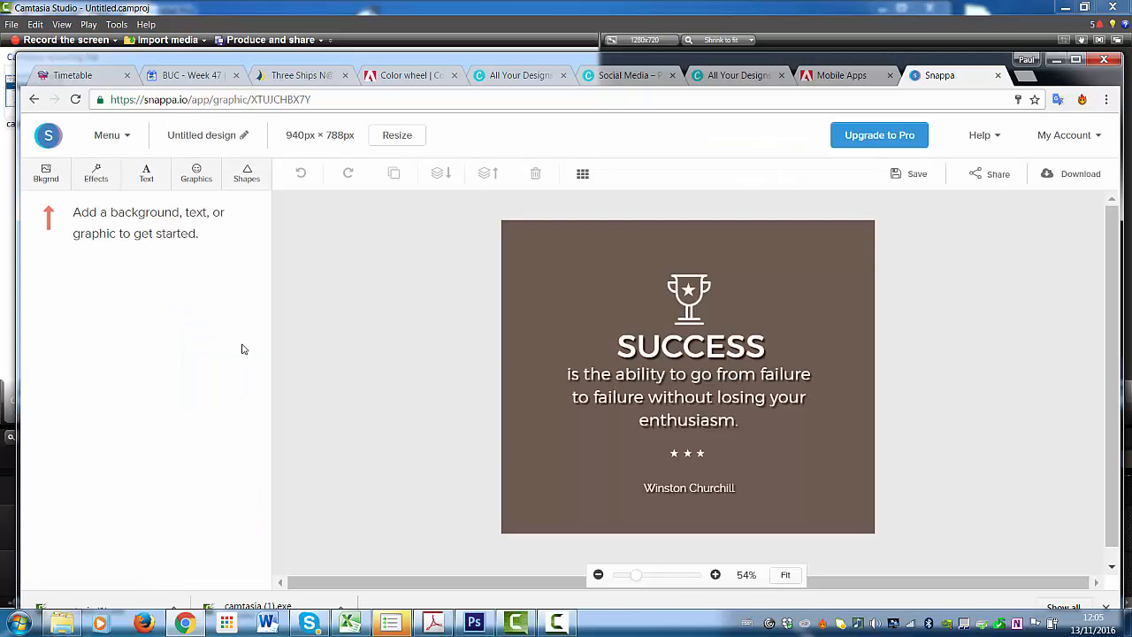
click(49, 180)
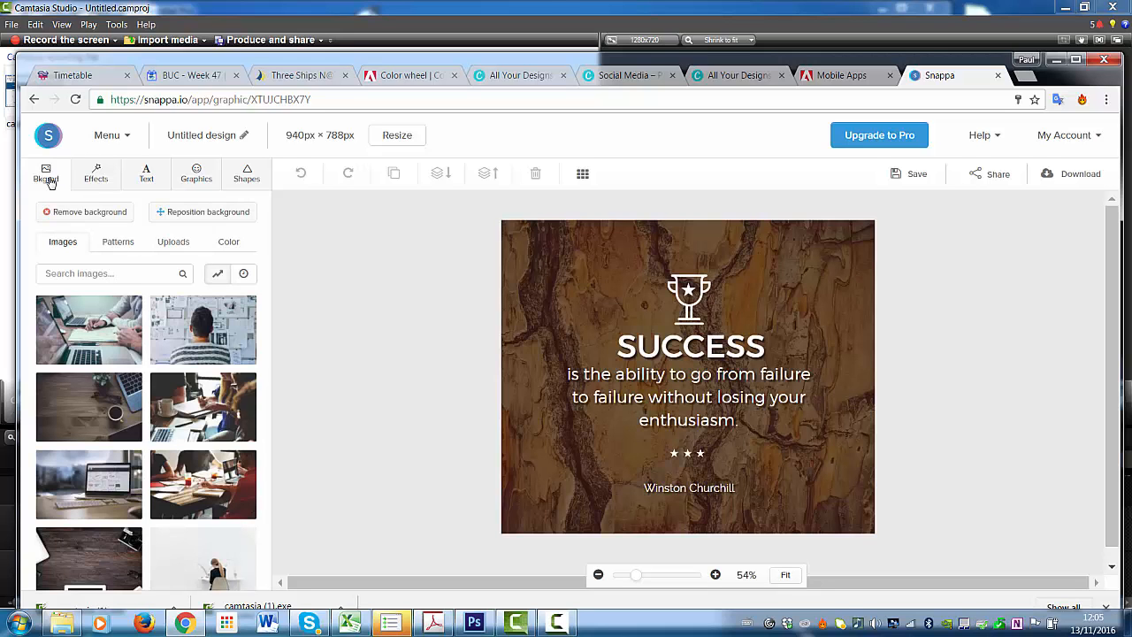
click(182, 334)
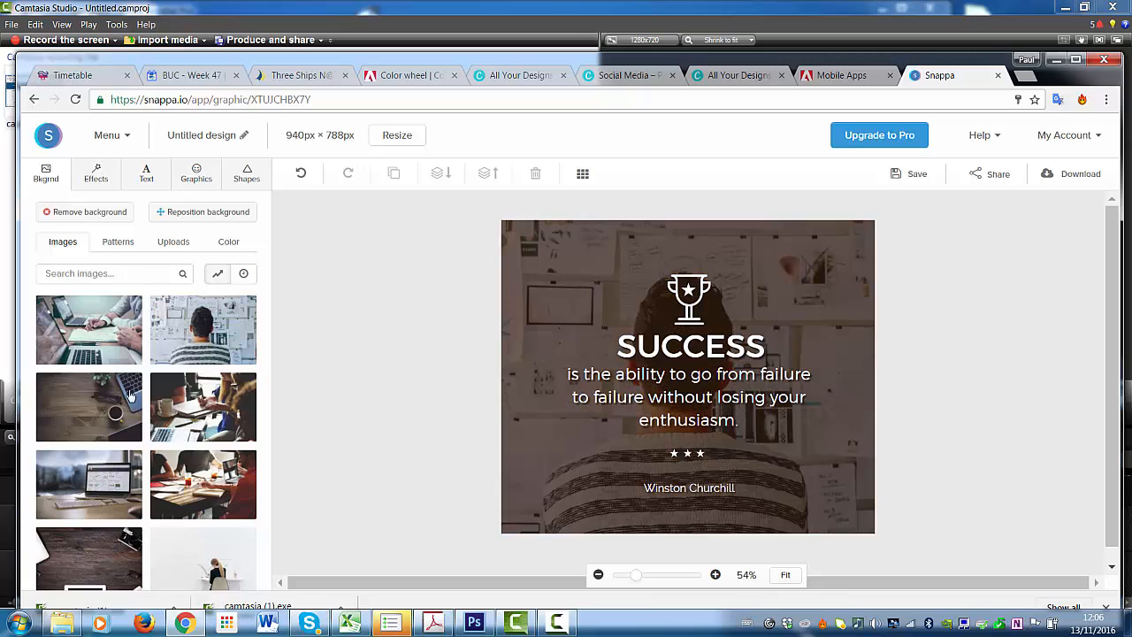
click(93, 407)
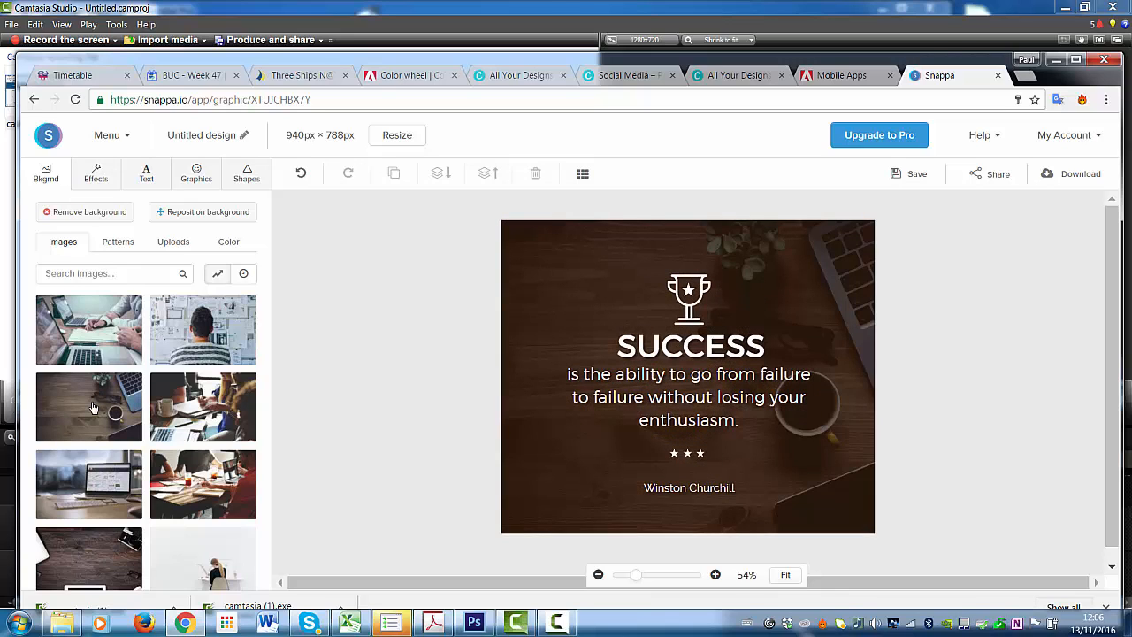
- Replace the SUCCESS heading text with "PHOTOSHOP"
click(698, 351)
double_click(698, 351)
text(P)
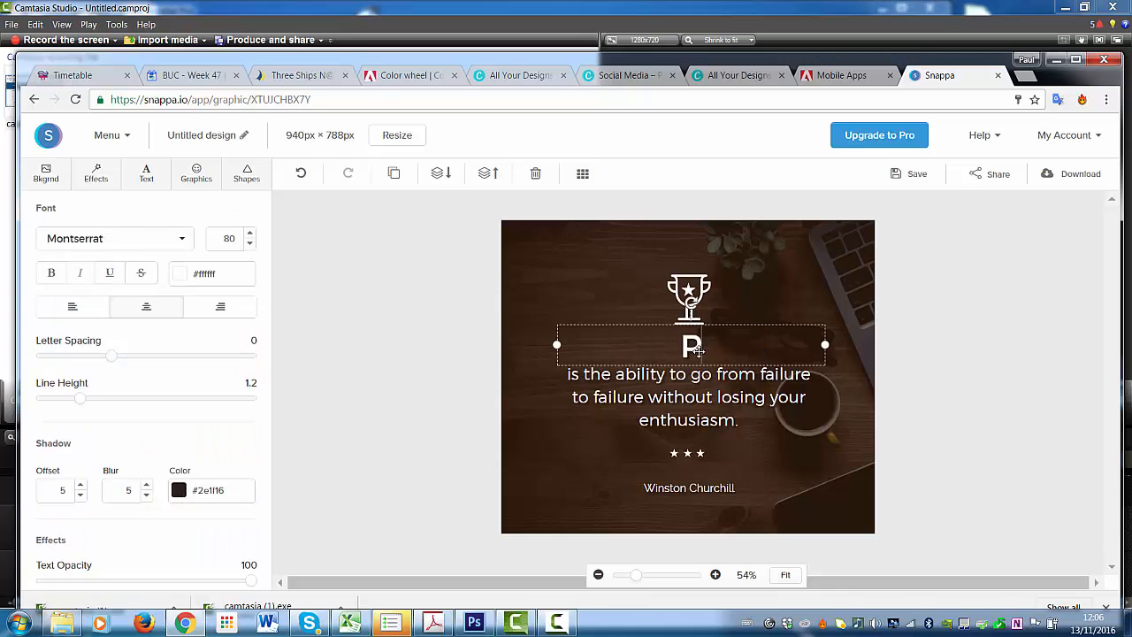
text(HOTOSHOP)
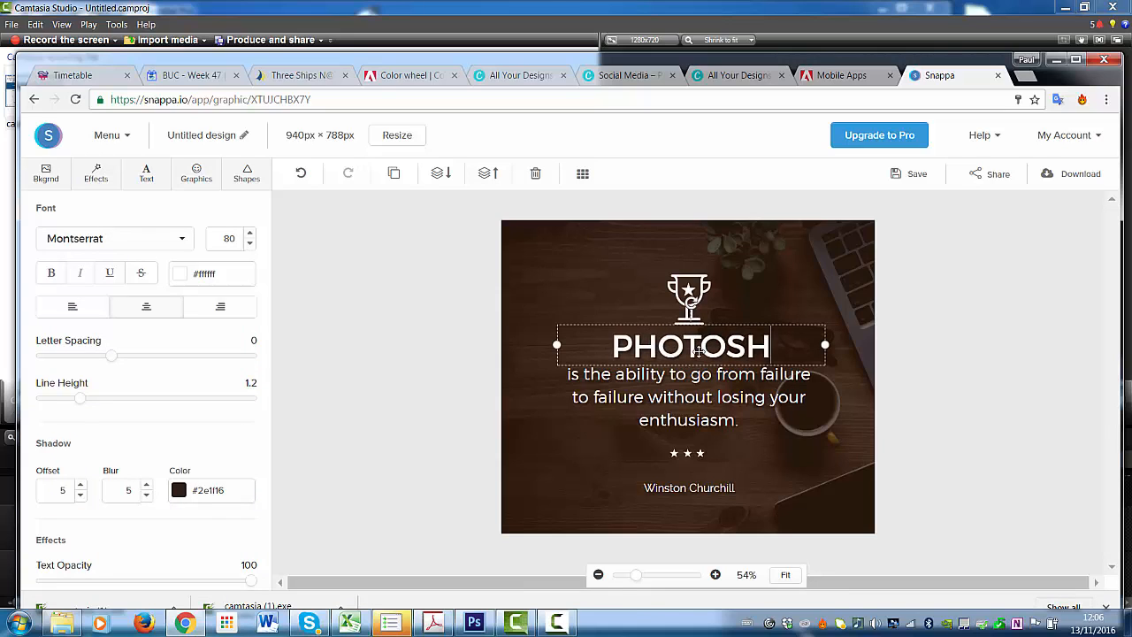
- Replace the quote below the heading with "THIS IS USEFUL FOR MAKING COOL DESIGNS"
double_click(763, 376)
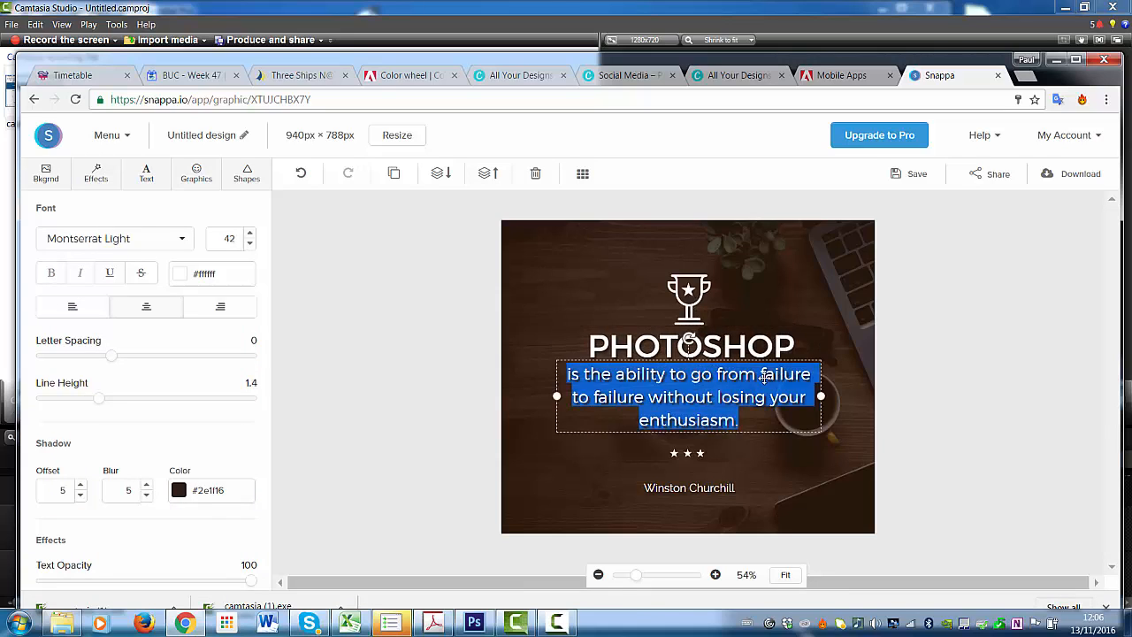
key(BackSpace)
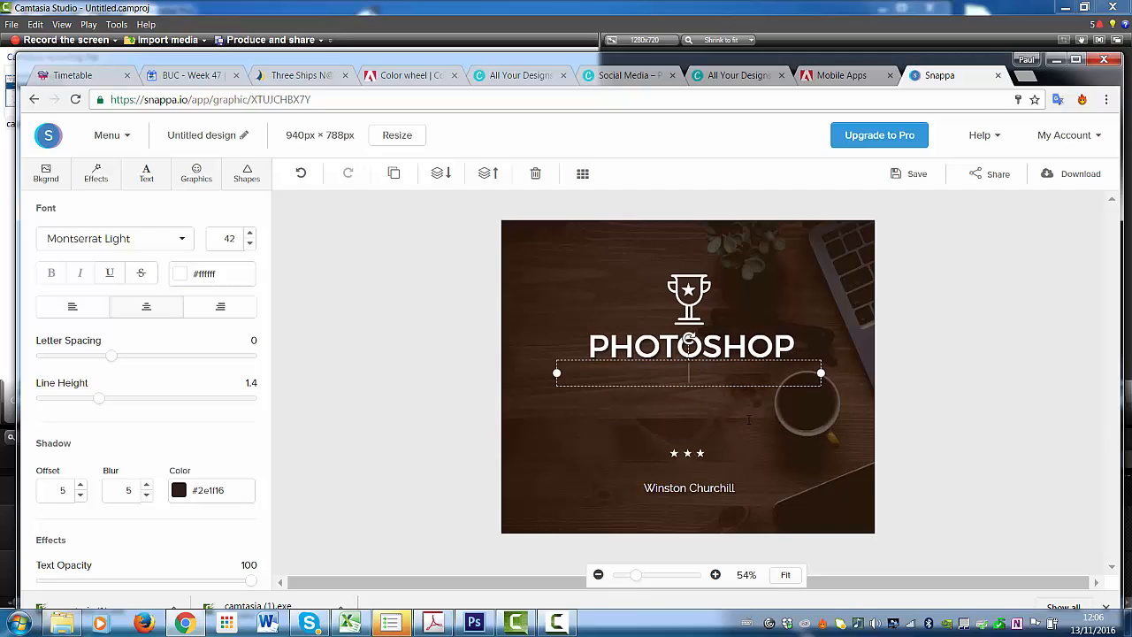
text(Y)
key(BackSpace)
text(THIS IS USEF)
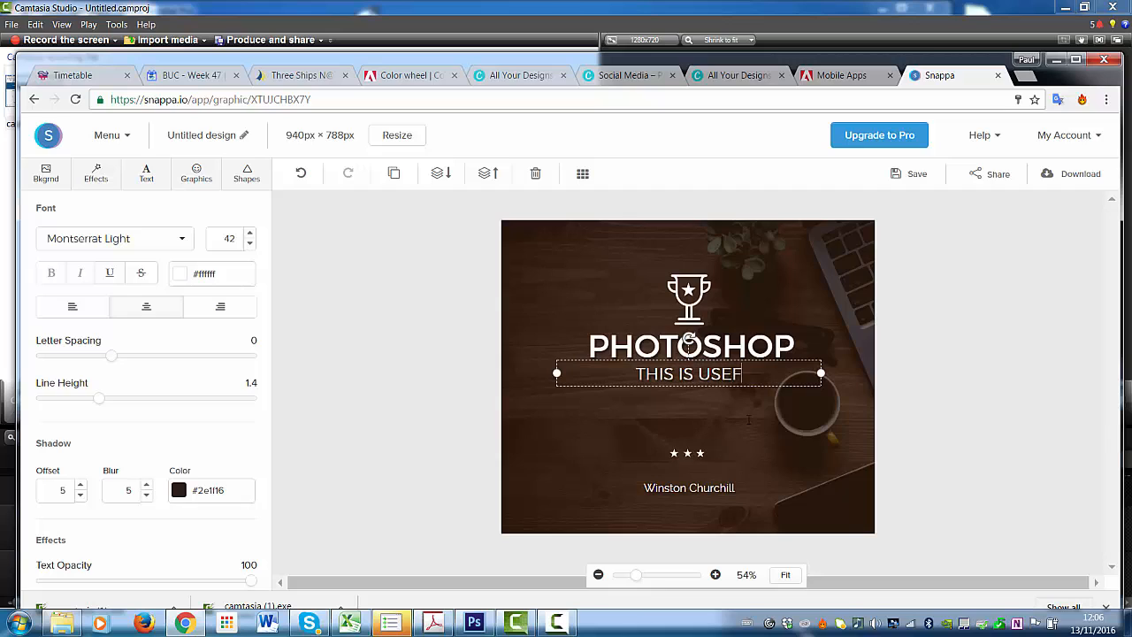
text(UL FO)
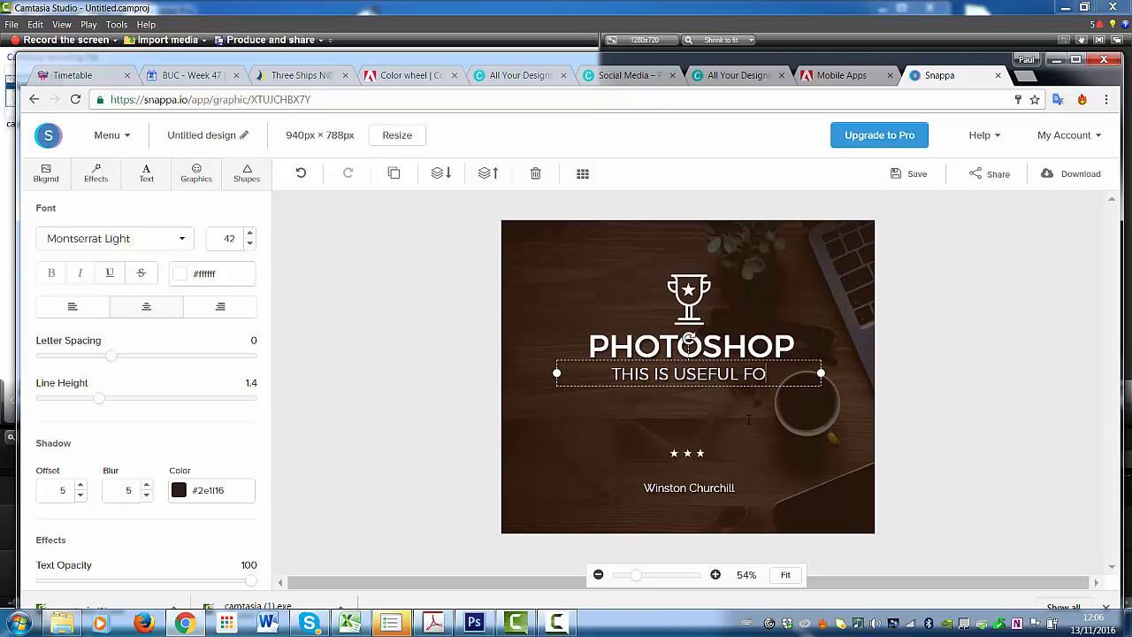
text(R MAKING C)
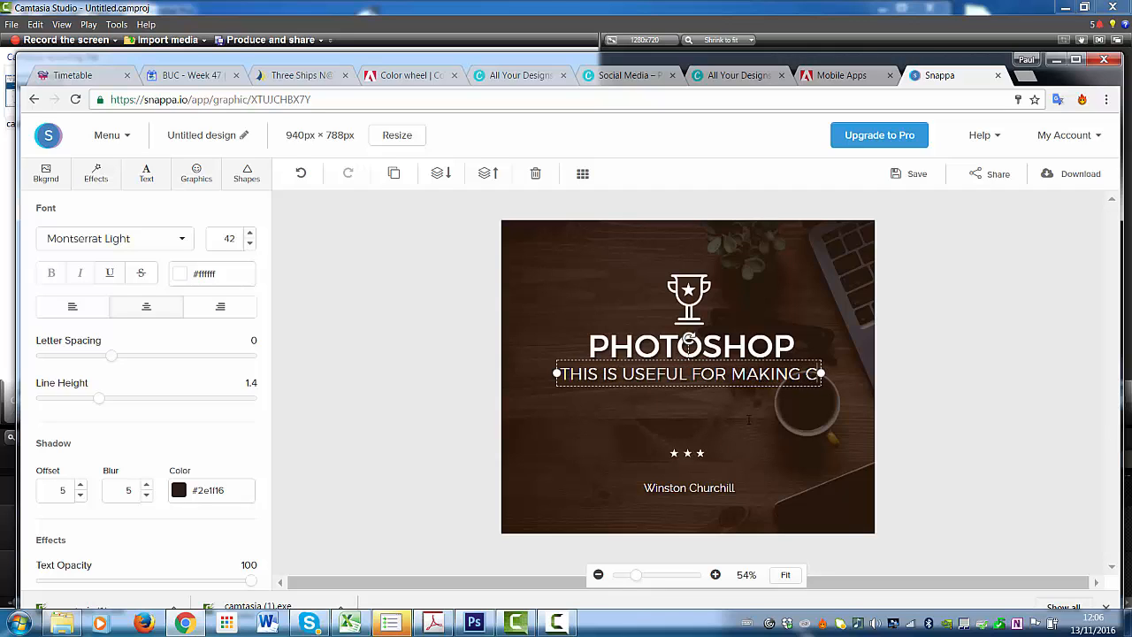
text(OOL DESIGNS)
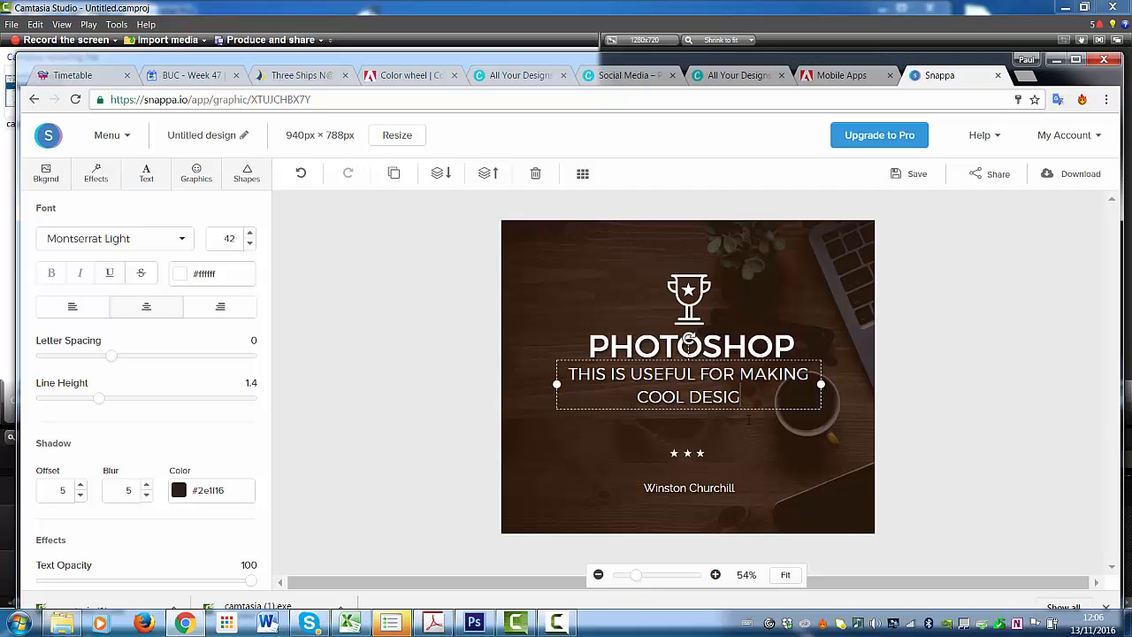
- Replace the quote author's name beneath the three stars with the designer's full name in normal capitalization
click(695, 493)
double_click(695, 493)
key(BackSpace)
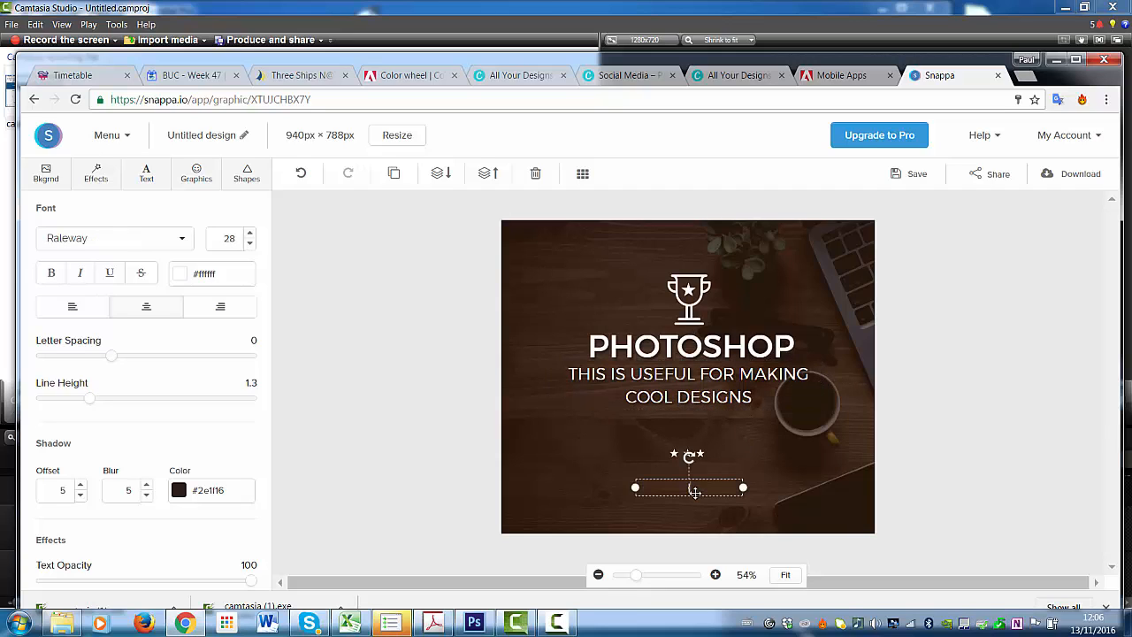
text(PAUL)
key(BackSpace)
key(BackSpace)
text(ul BUCHANAN)
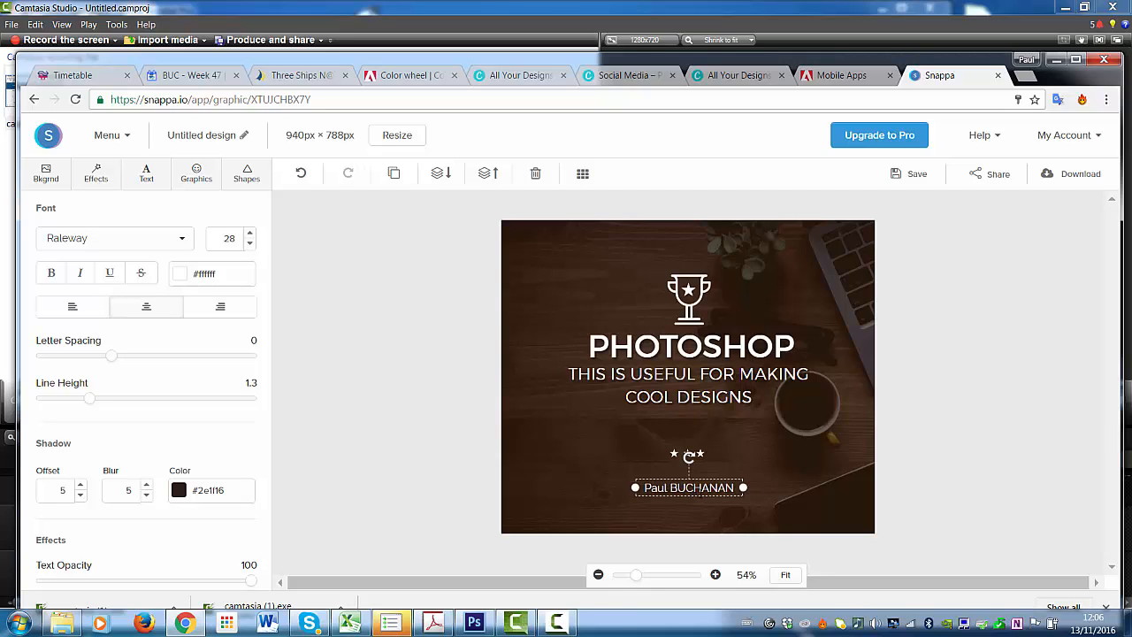
key(BackSpace)
key(BackSpace)
key(BackSpace)
key(BackSpace)
key(BackSpace)
key(BackSpace)
key(BackSpace)
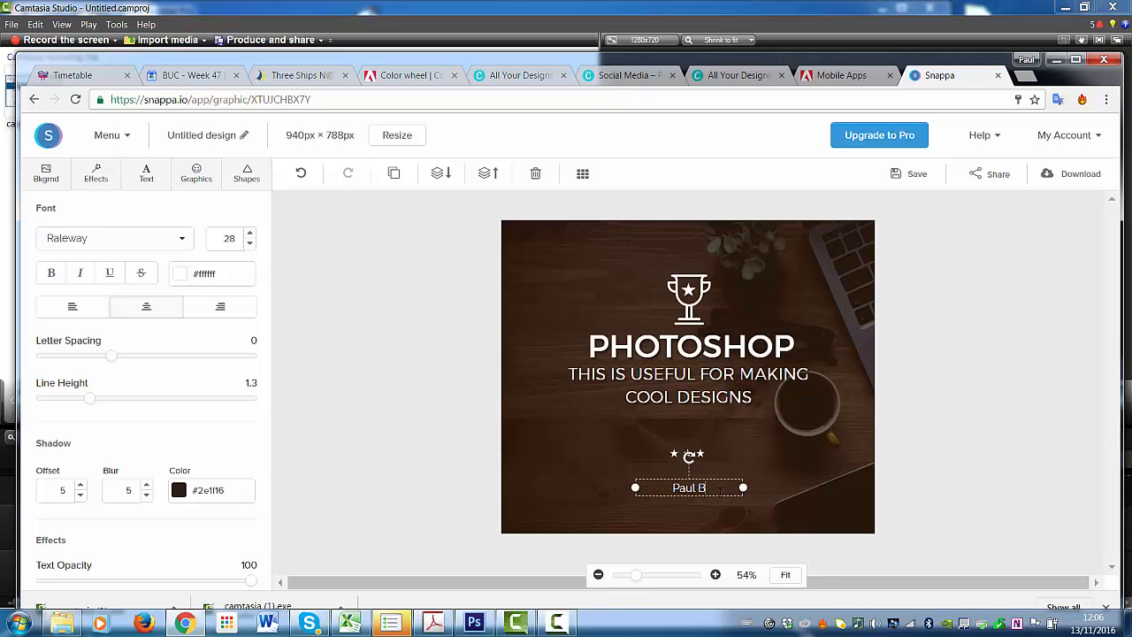
text(uchanan)
click(530, 295)
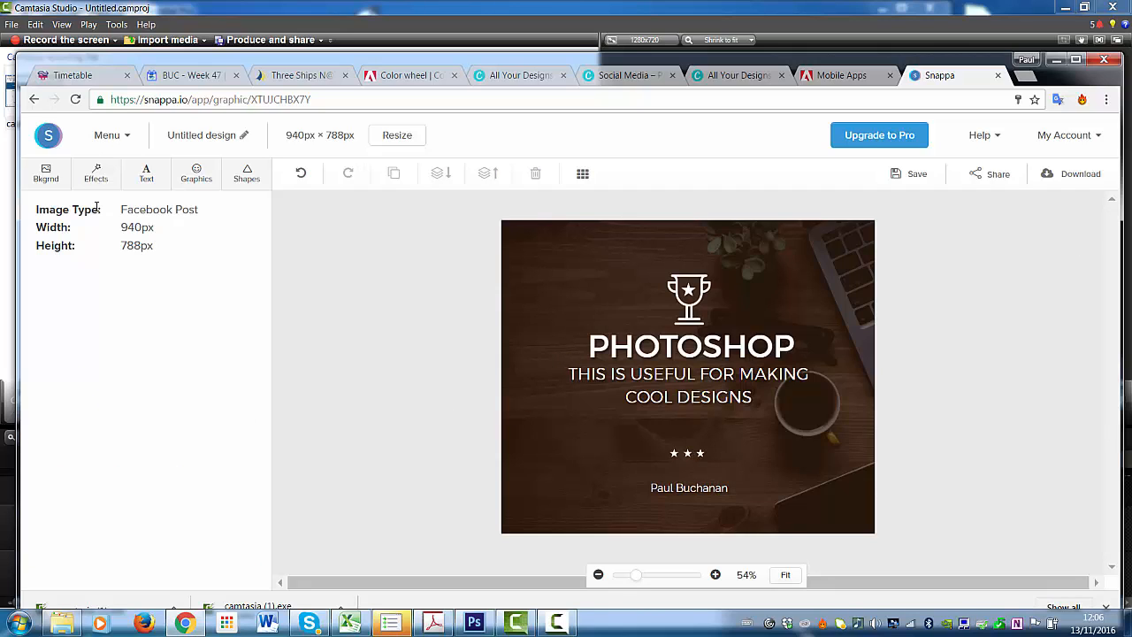
- Adjust the strength of the background's color overlay and bring up the options for adding text
click(95, 177)
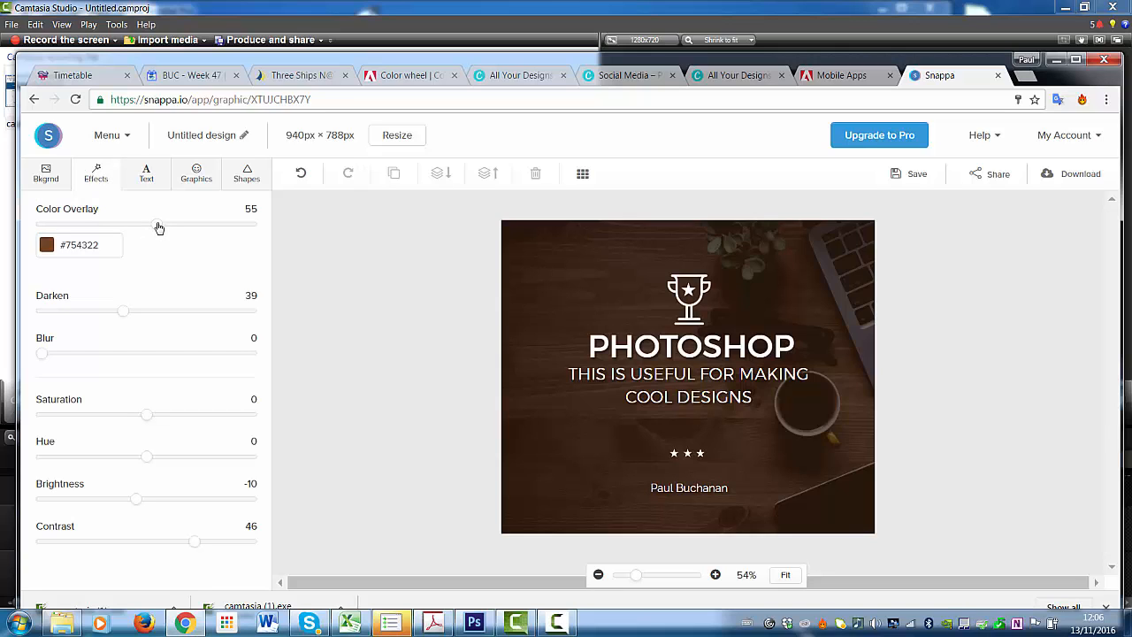
mouse_move(137, 228)
mouse_down()
mouse_move(176, 225)
mouse_move(151, 225)
mouse_up()
click(148, 173)
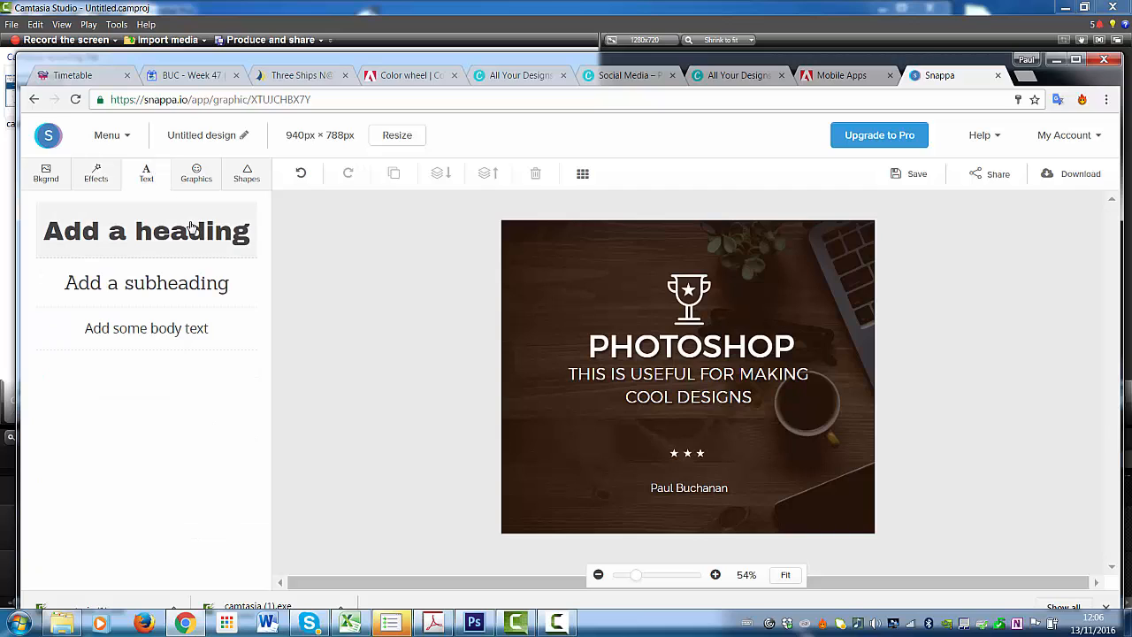
- Add the yellow Snapchat graphic, move it to the design's upper left area and shrink it to a small icon
click(196, 177)
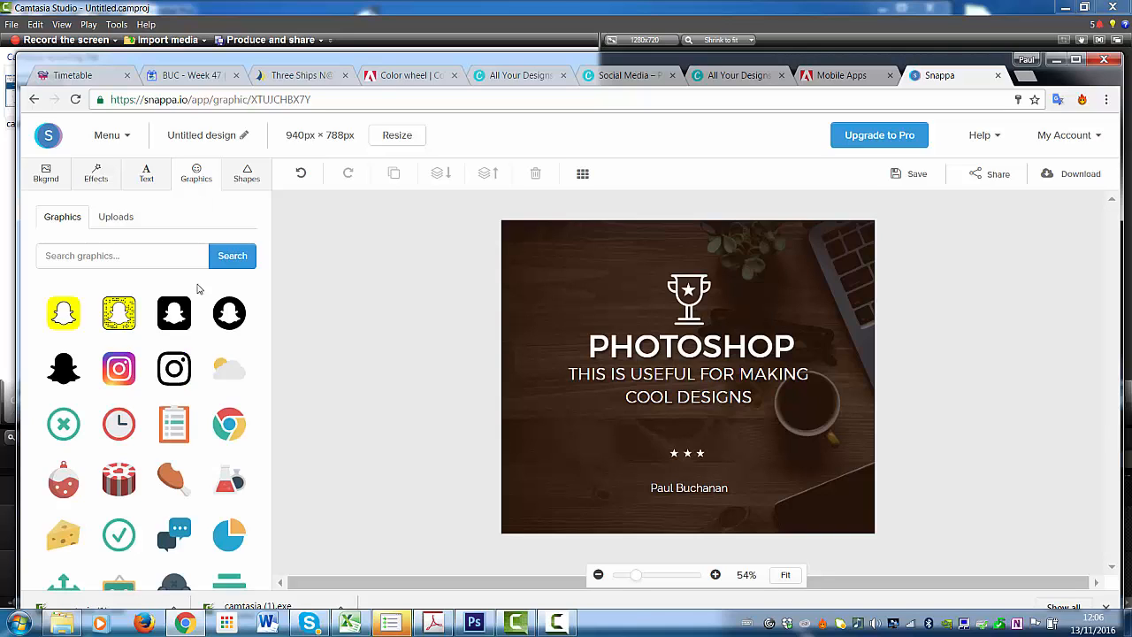
drag(124, 365, 537, 251)
drag(124, 370, 550, 282)
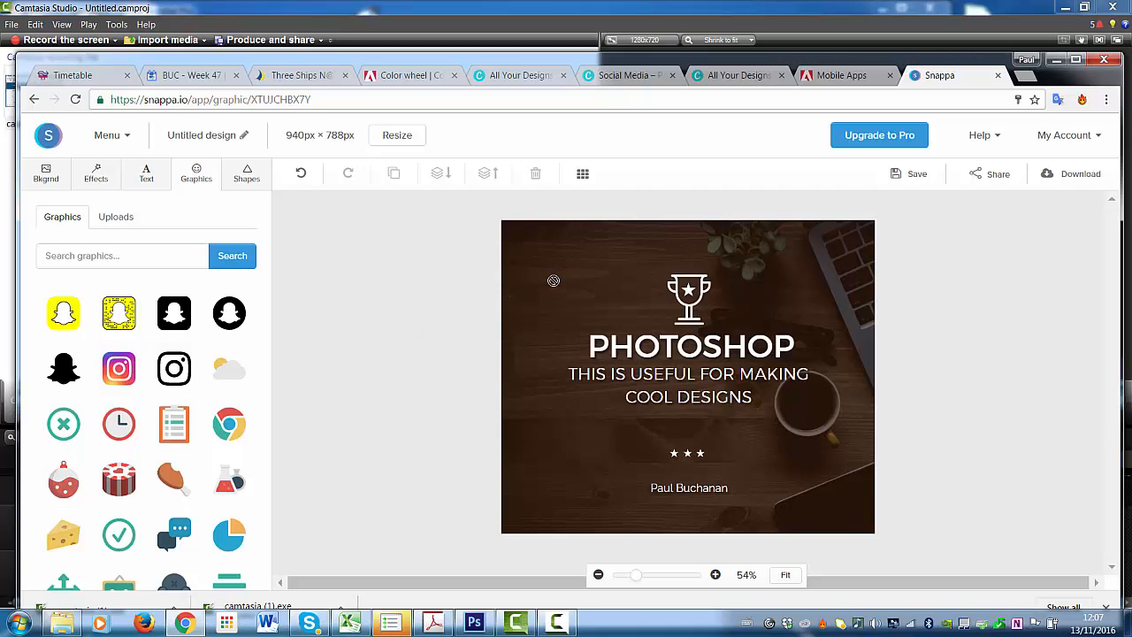
click(67, 314)
click(664, 335)
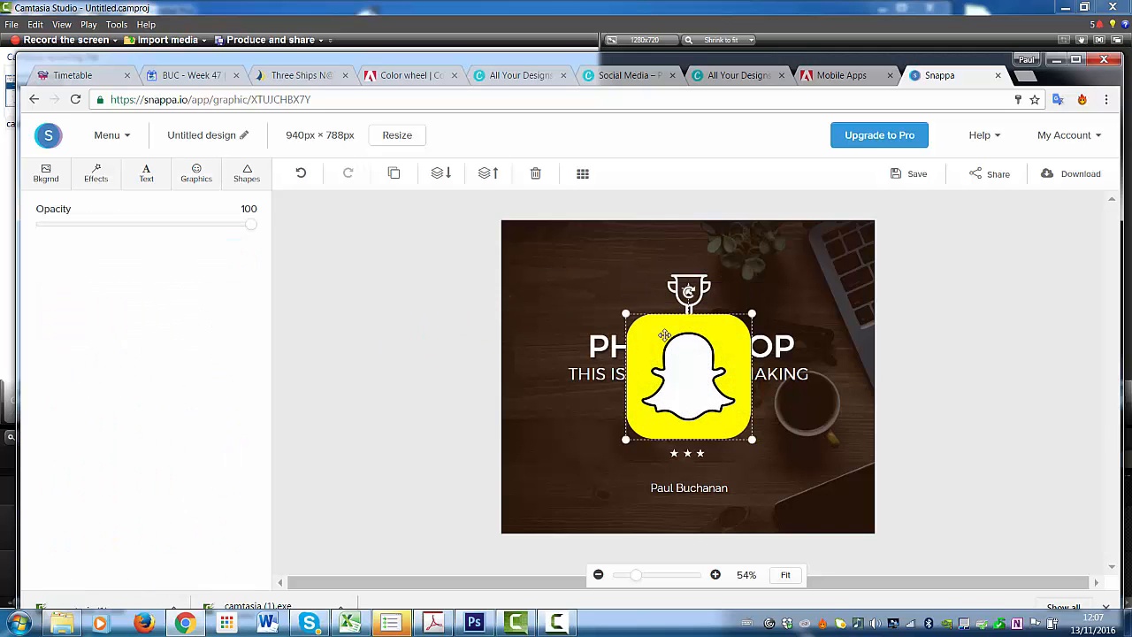
drag(664, 335, 554, 283)
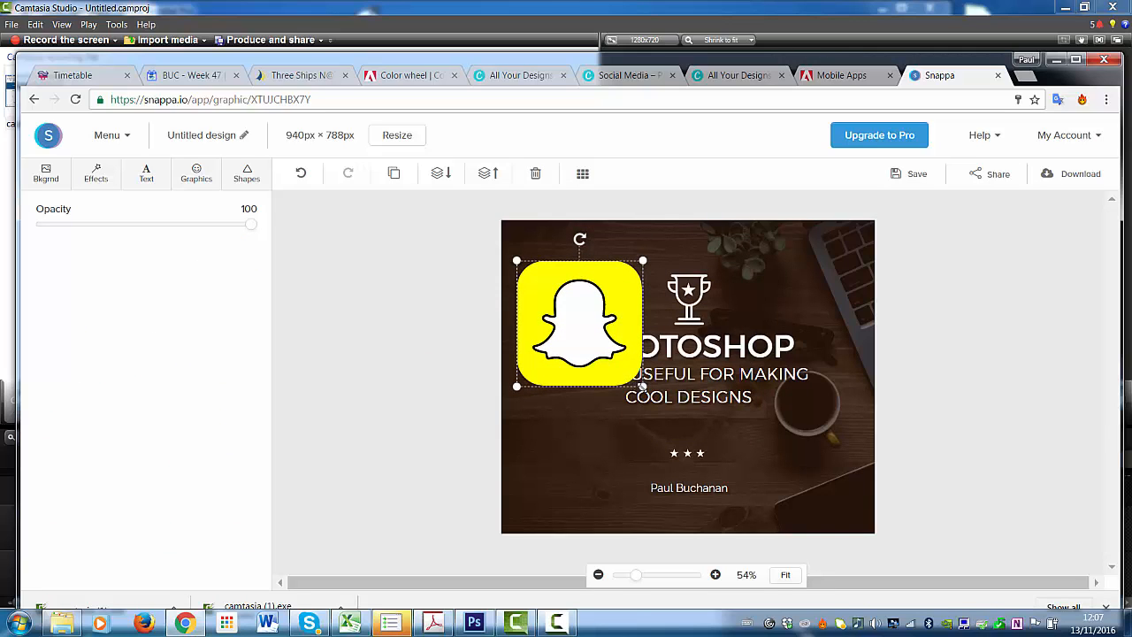
drag(643, 387, 557, 298)
- Delete the trophy graphic and move the Snapchat icon into its place above the PHOTOSHOP heading
click(688, 280)
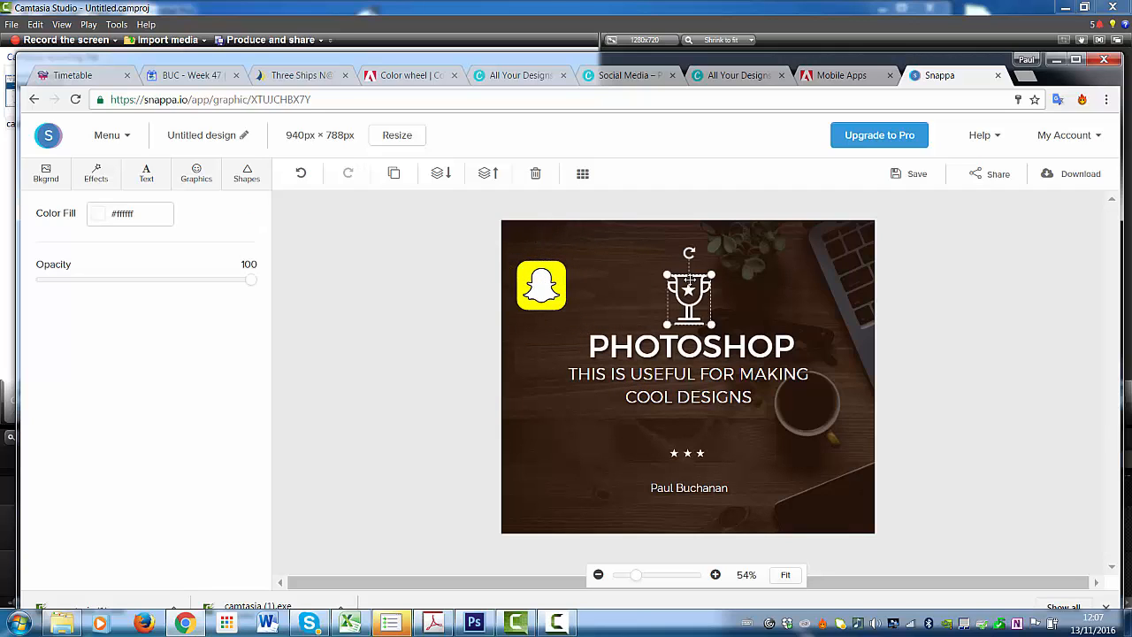
key(Delete)
drag(559, 281, 688, 286)
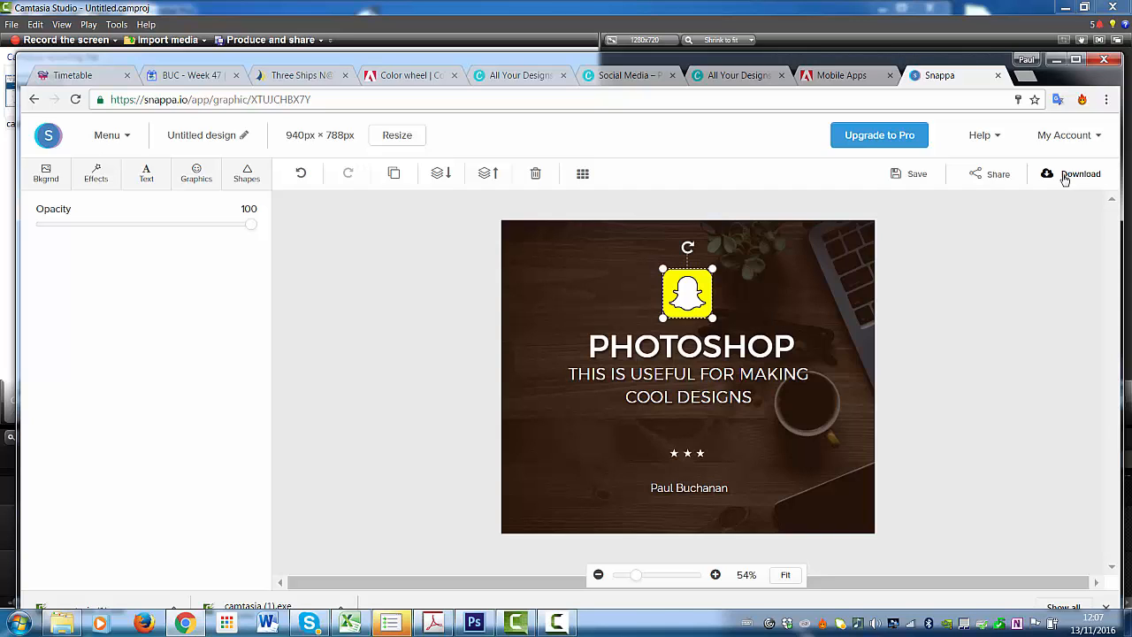
- Switch to the Week_One_Tutorial PDF in Acrobat, review its mobile apps section, and examine Adobe's Mobile apps catalog in the browser
click(433, 624)
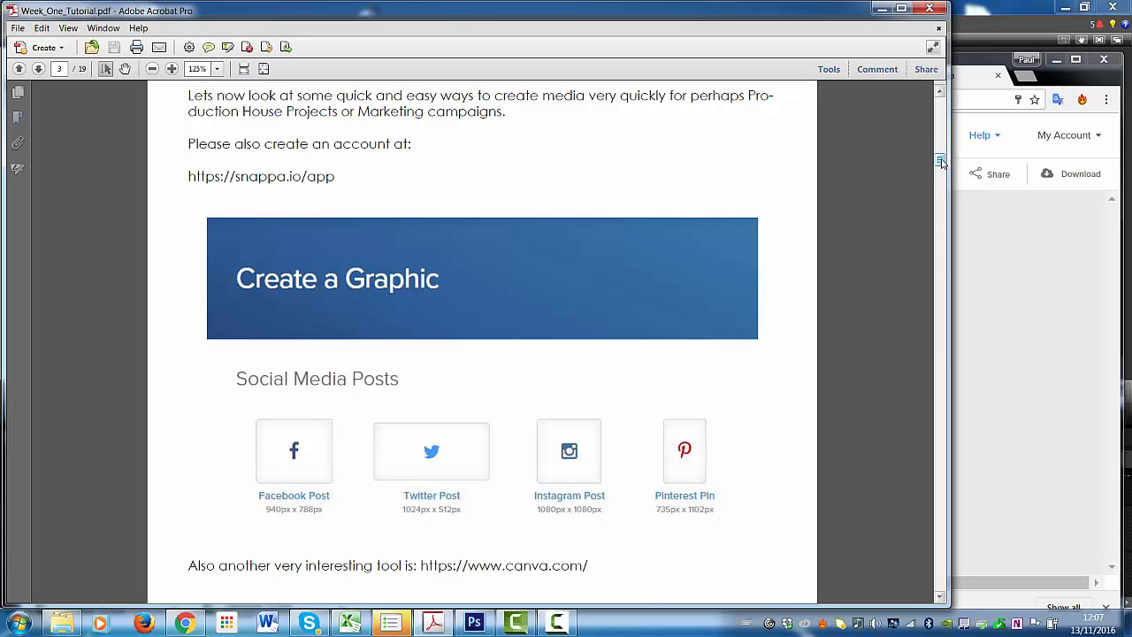
drag(941, 161, 941, 190)
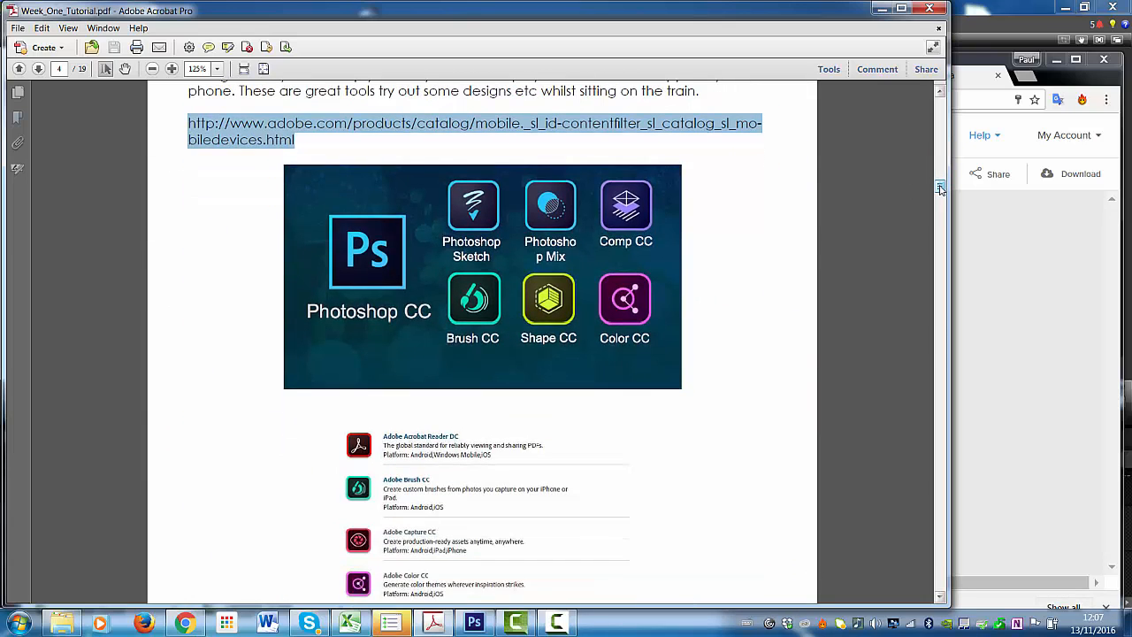
click(972, 75)
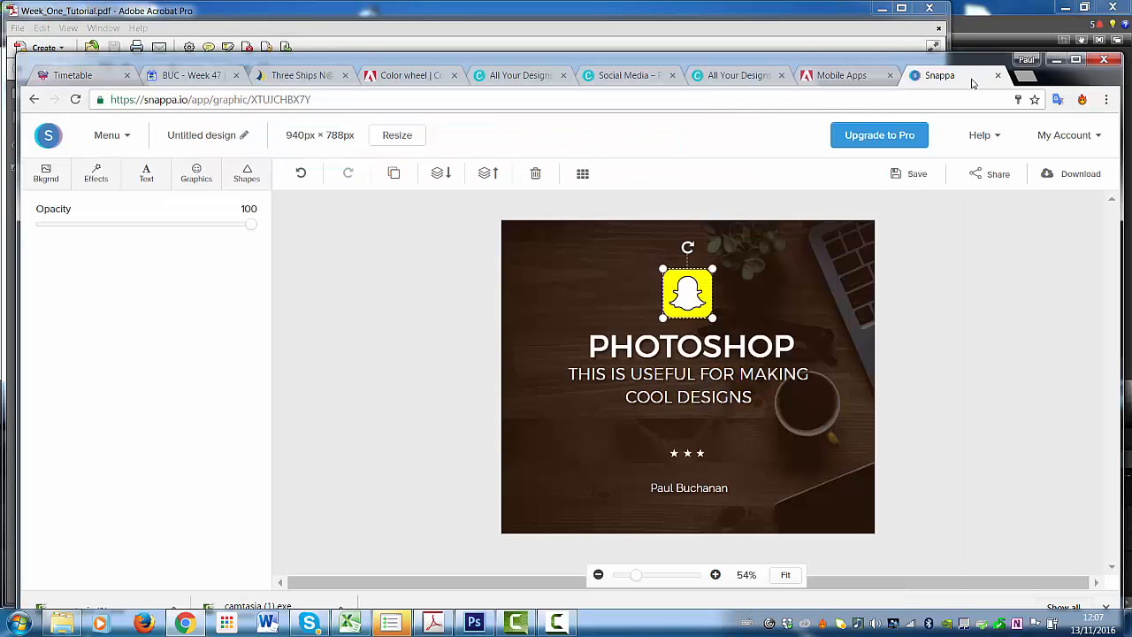
click(841, 80)
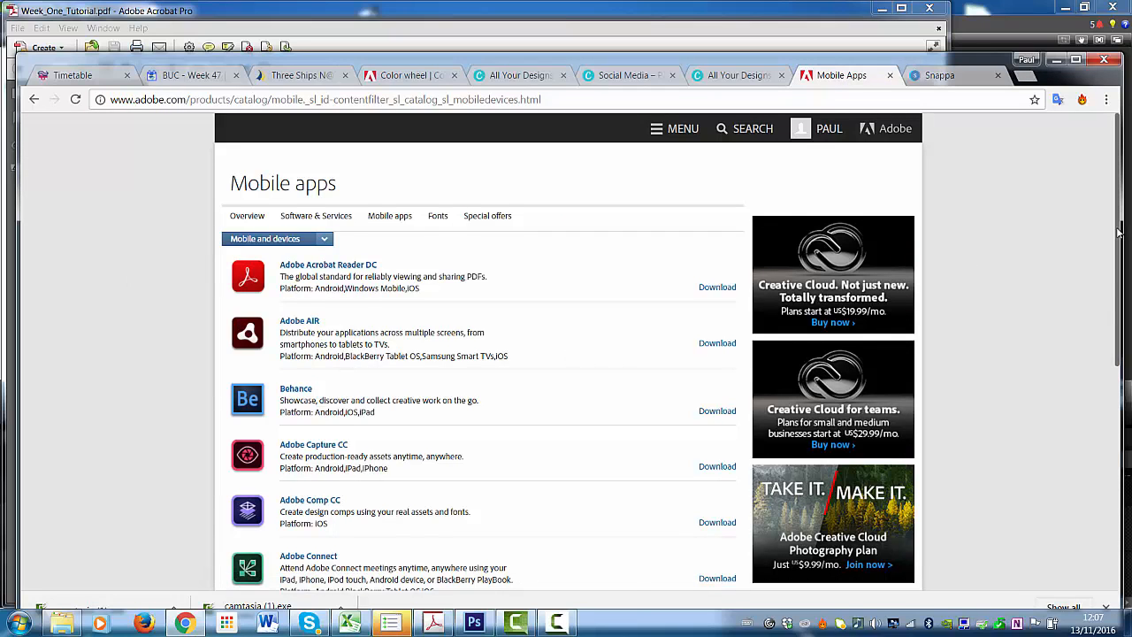
drag(1118, 231, 1119, 329)
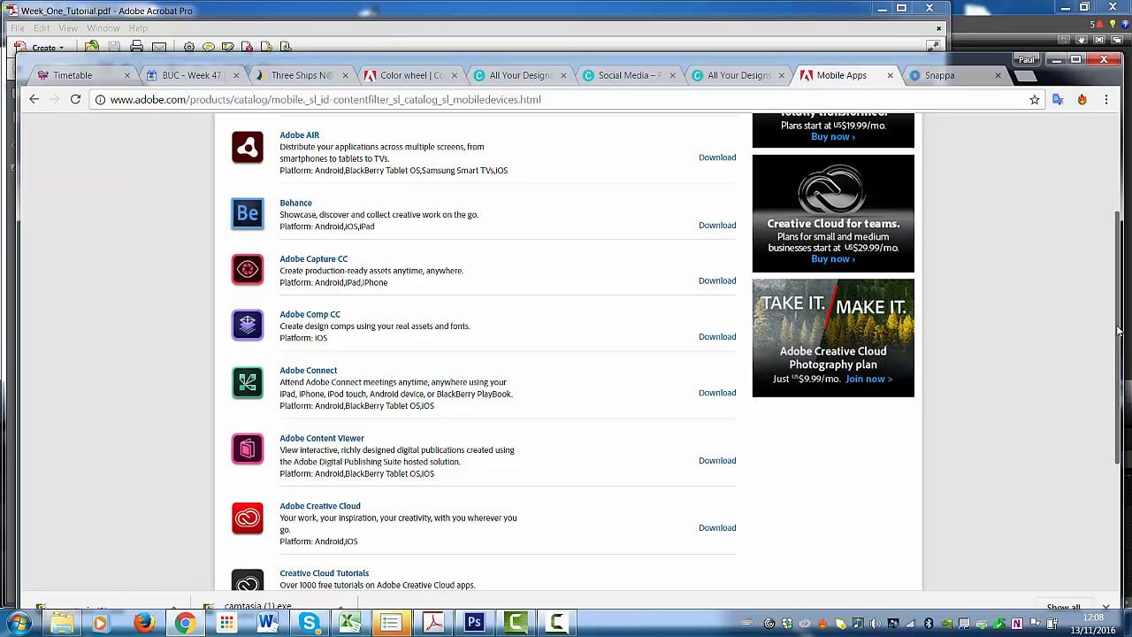
drag(1119, 329, 1113, 375)
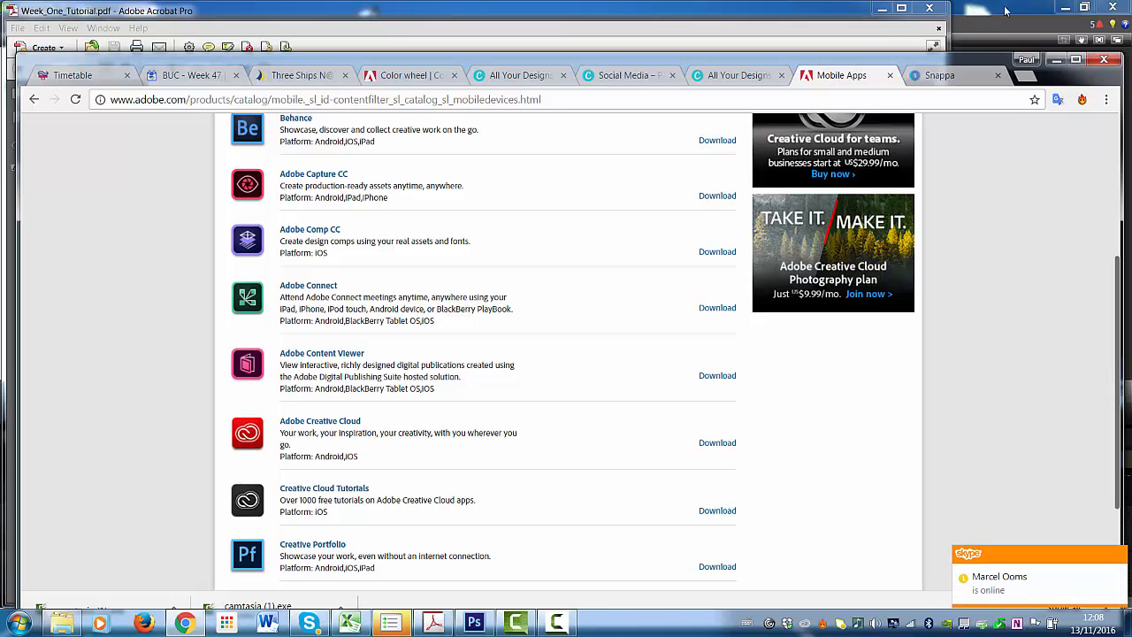
- View the Week_One_Tutorial PDF's media file listing in Acrobat, and switch to the Image Editing course page in Chrome showing Model.jpg
click(820, 11)
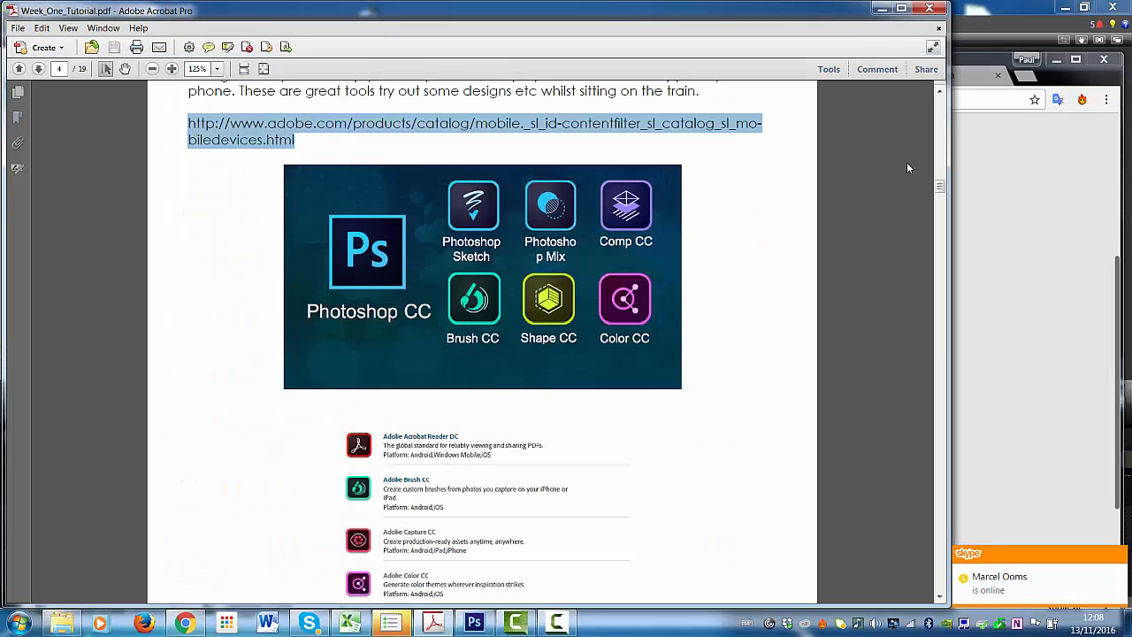
drag(940, 185, 940, 213)
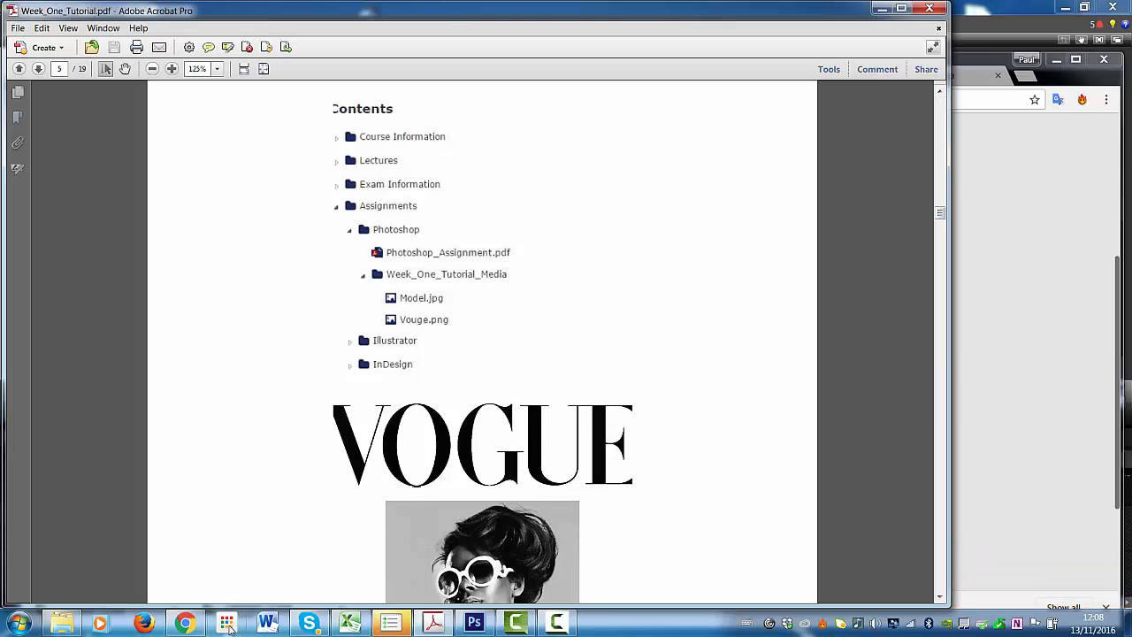
click(184, 623)
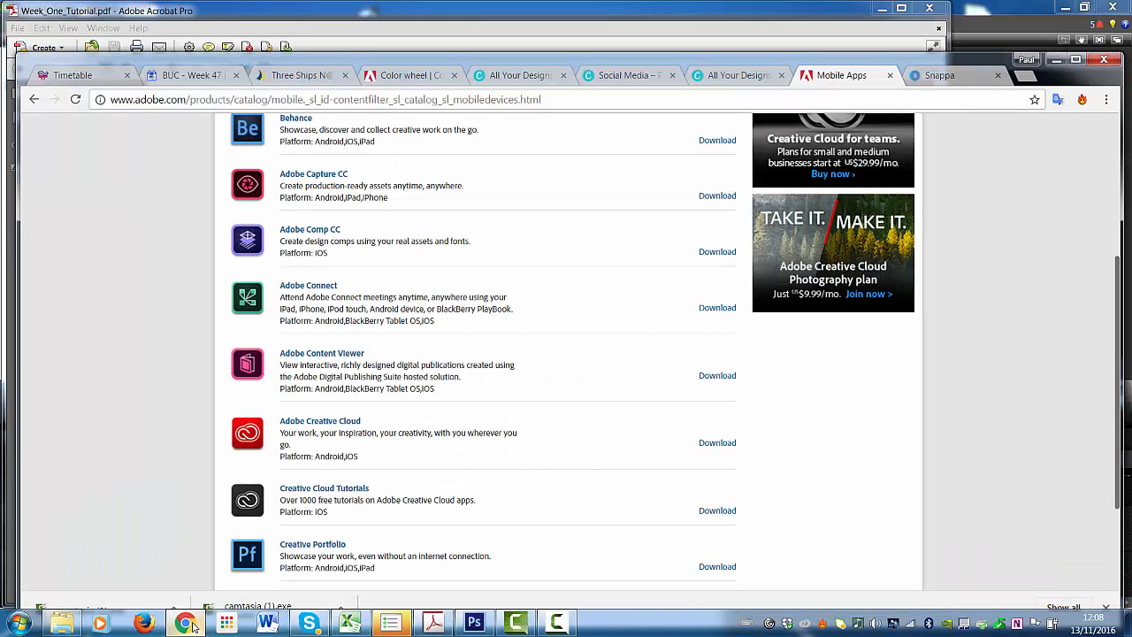
click(288, 85)
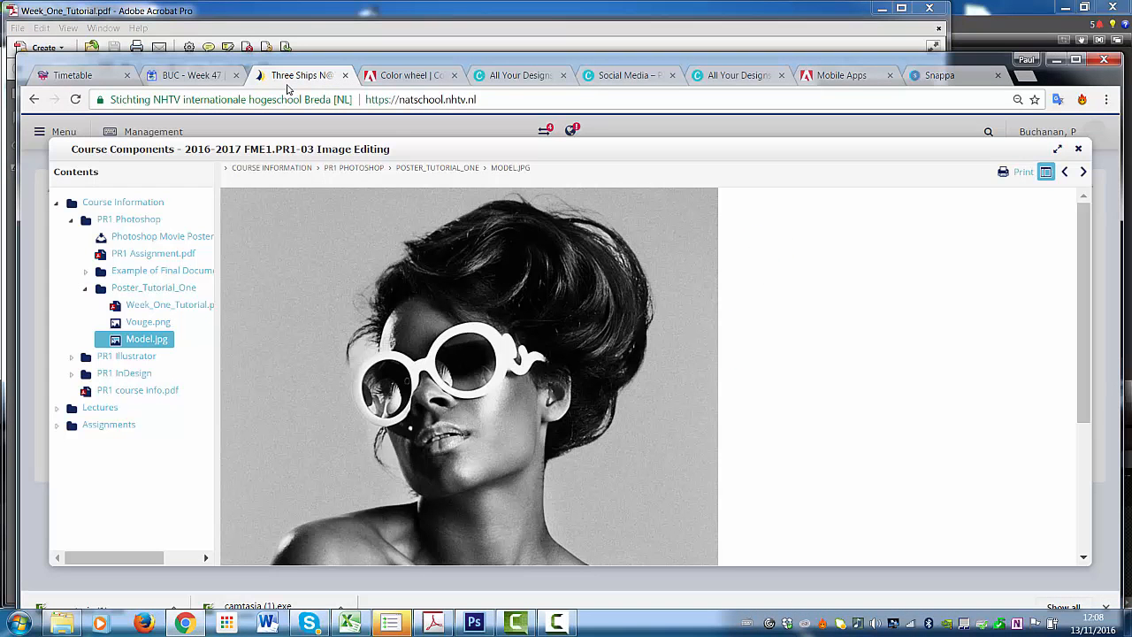
- Preview Vouge.png and Model.jpg on the course page, and view the coloured Vogue cover on page 6 of the Week_One_Tutorial PDF in Acrobat
click(148, 322)
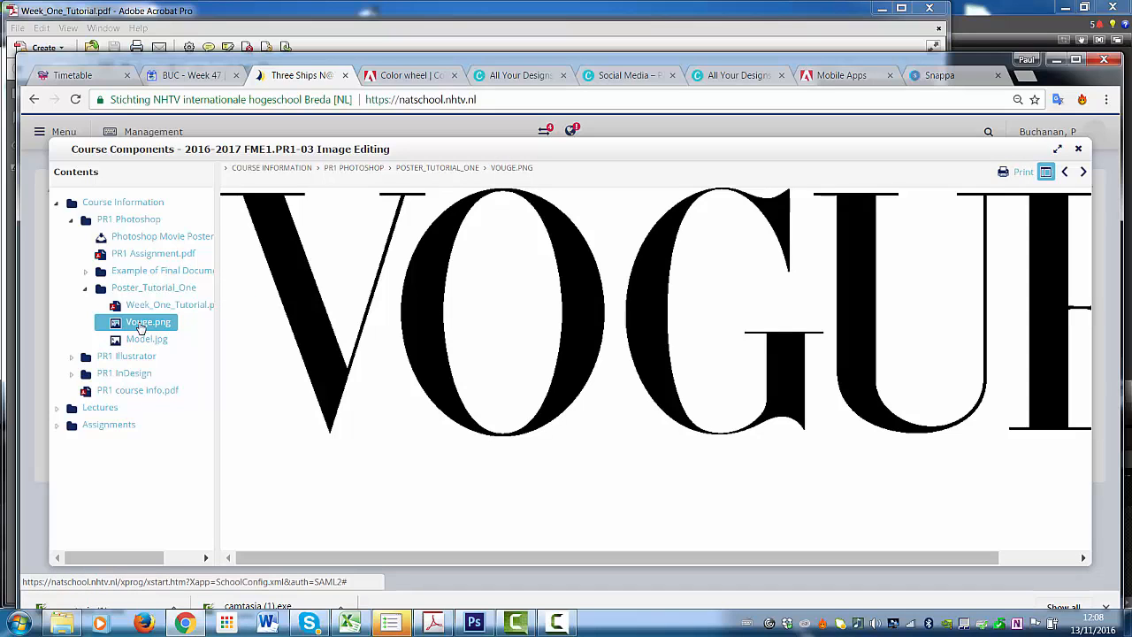
click(141, 340)
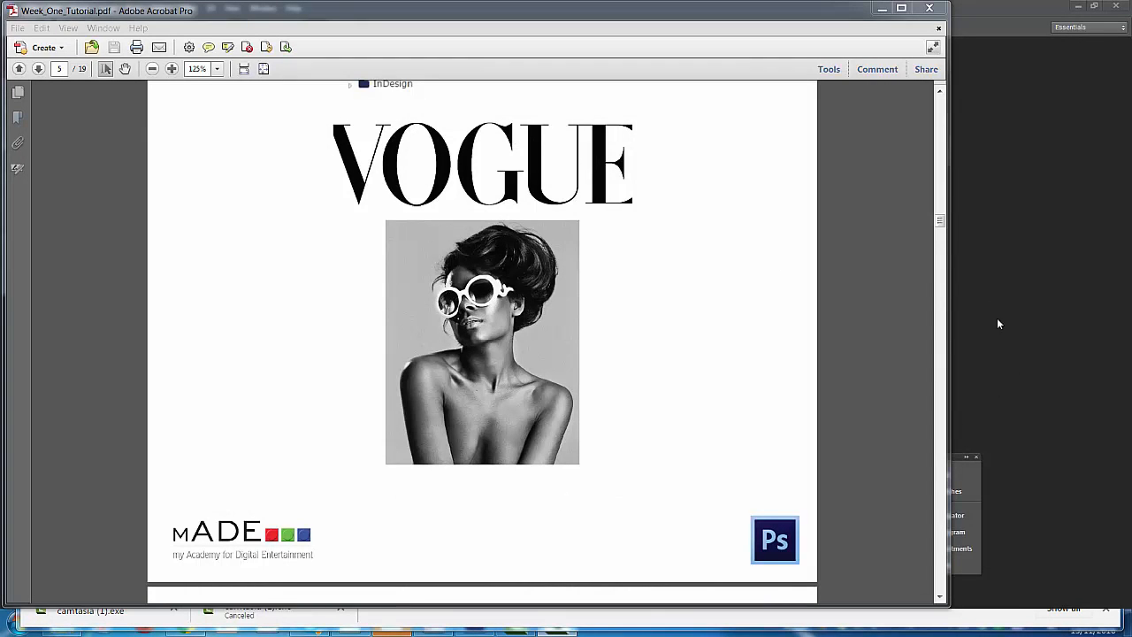
drag(940, 221, 941, 239)
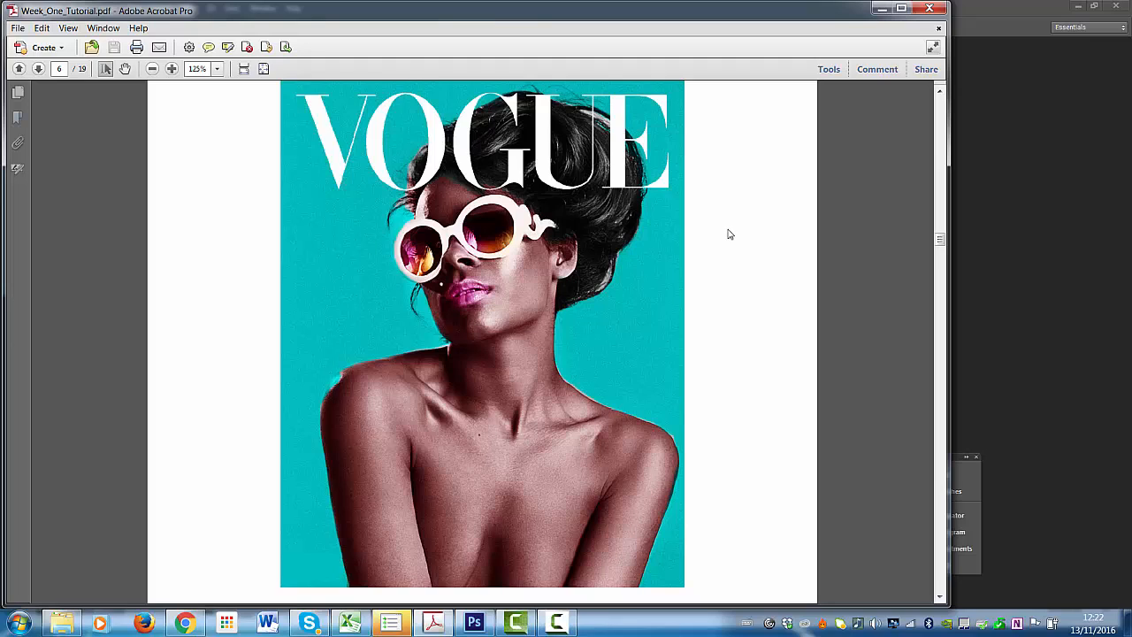
- Switch to Photoshop and open Model.jpg and Vouge.png together from the Week_One_Images_Photoshop folder
click(962, 238)
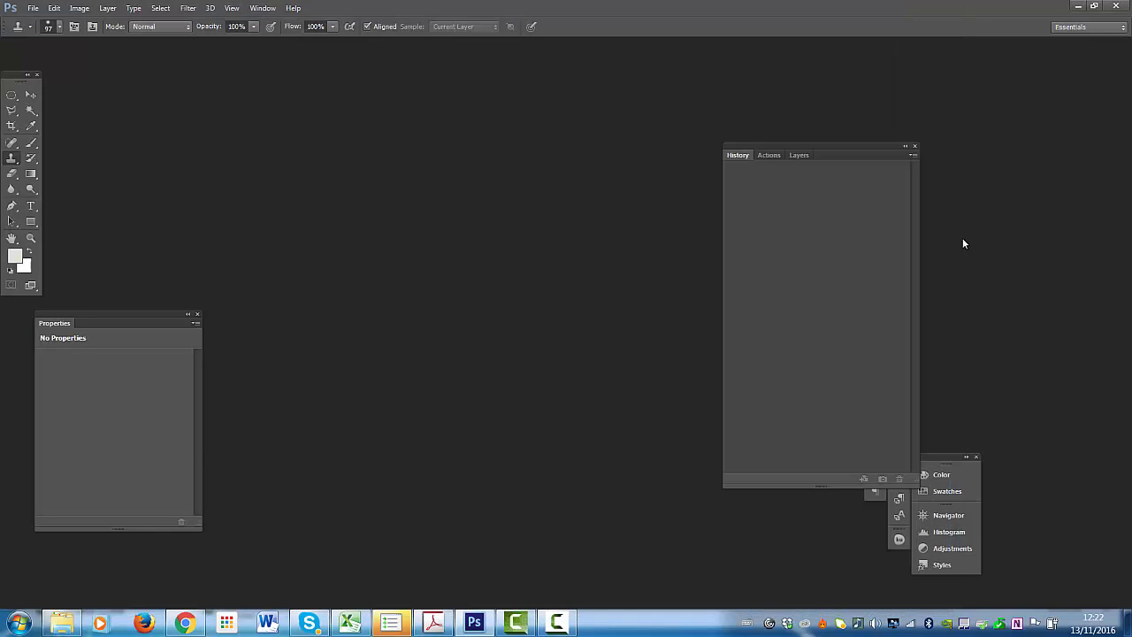
click(33, 8)
click(40, 15)
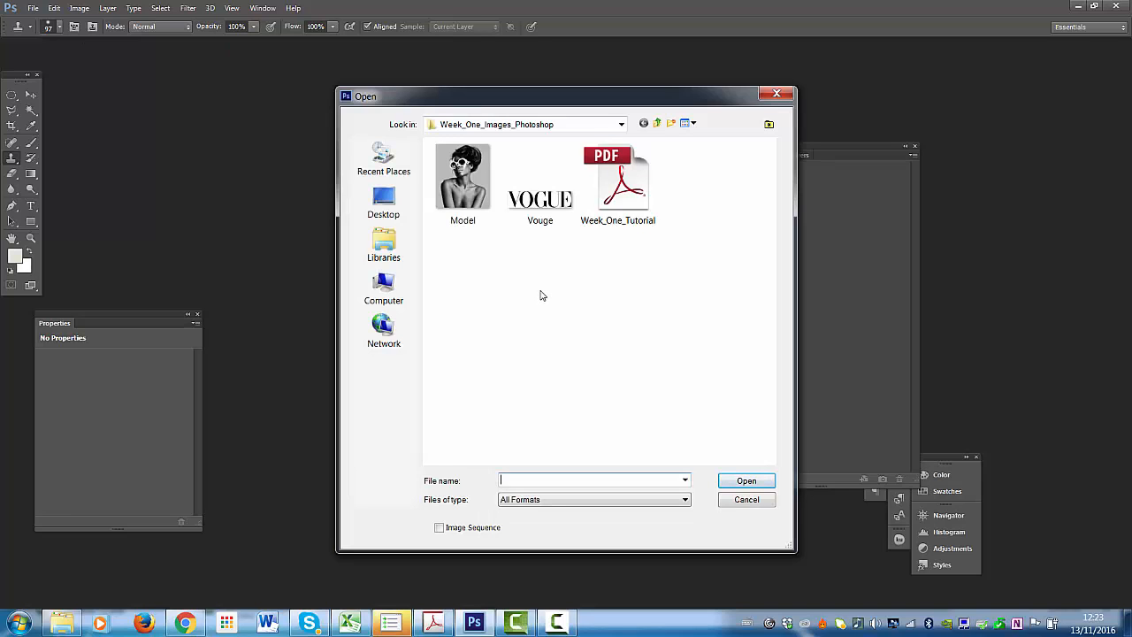
drag(540, 290, 450, 150)
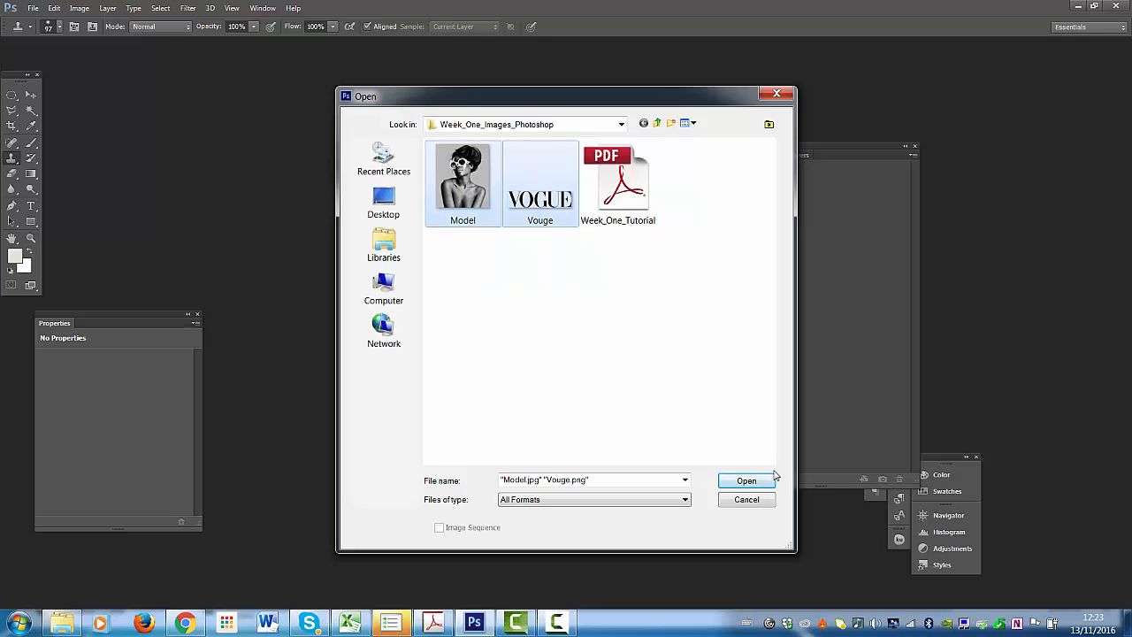
click(740, 482)
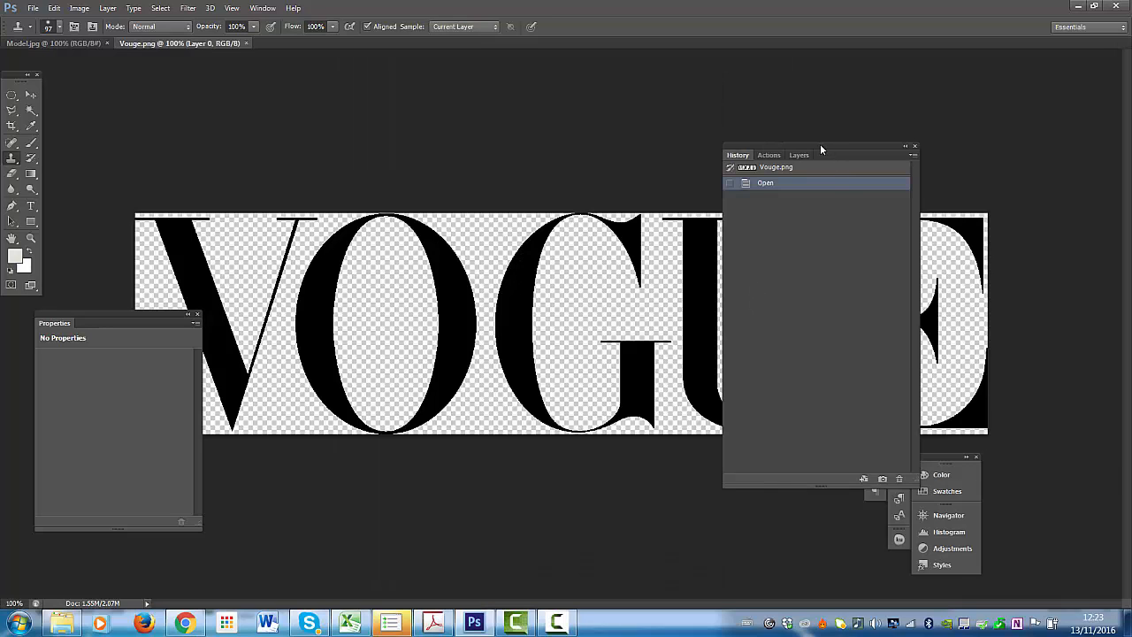
- Tidy the workspace with the Move tool active: shift the floating panel groups off the VOGUE artwork, close Properties and show Layers
drag(822, 149, 1037, 126)
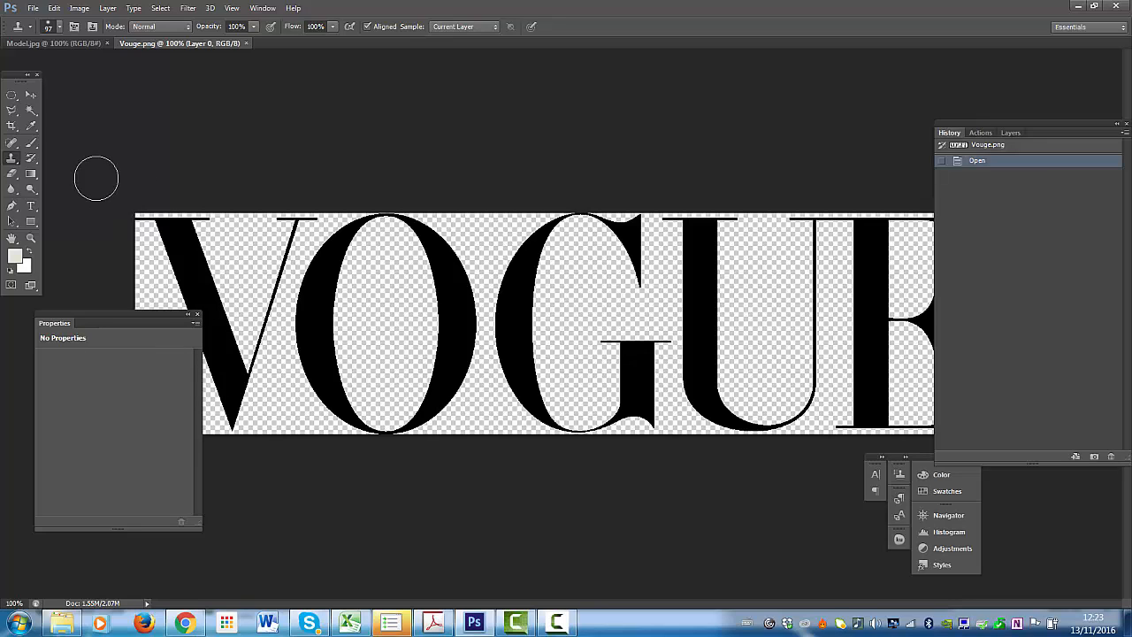
click(31, 96)
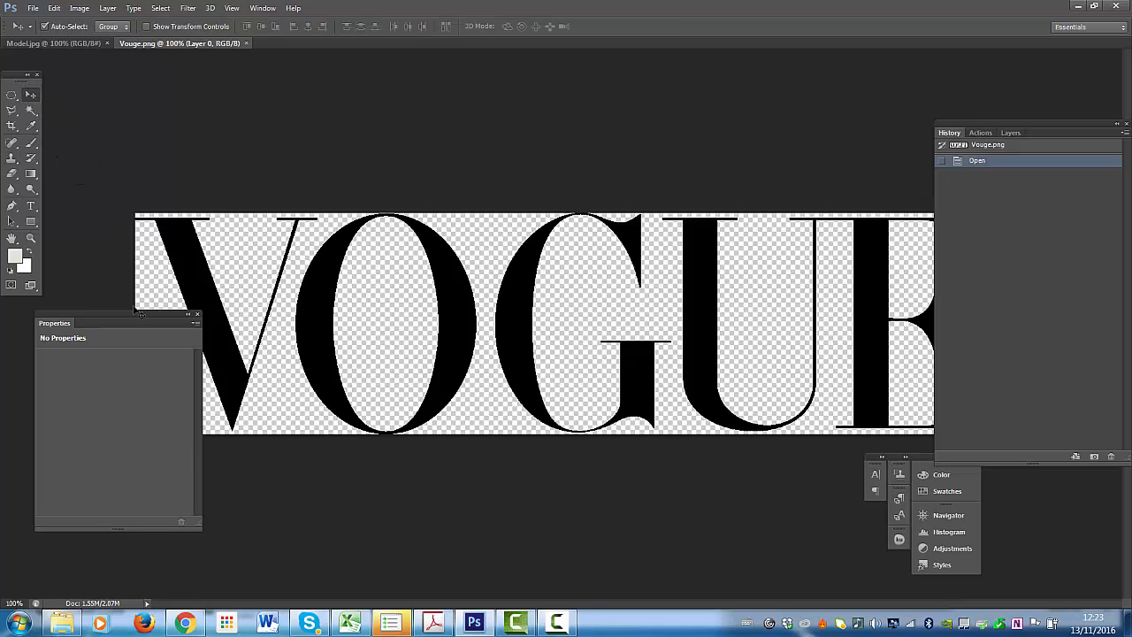
click(196, 313)
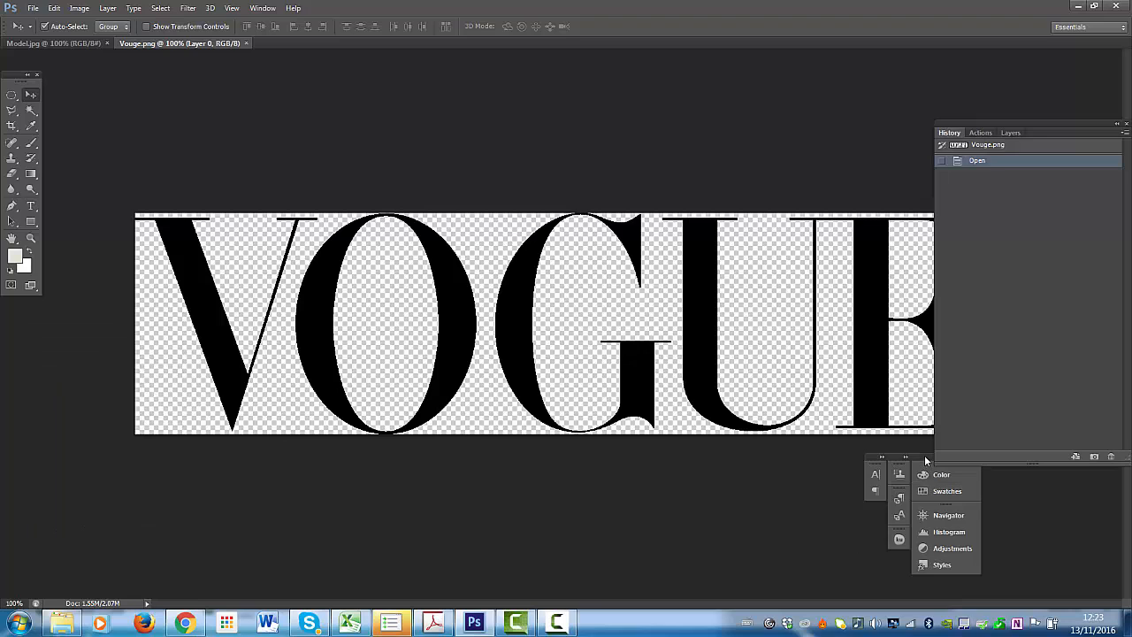
drag(925, 461, 1049, 480)
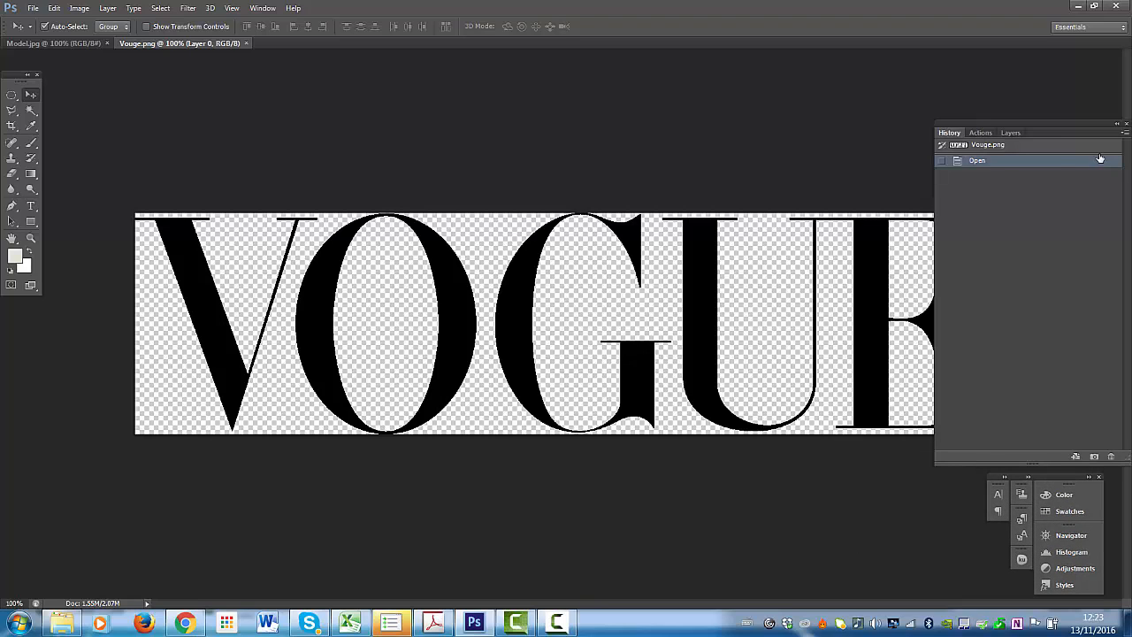
click(1014, 133)
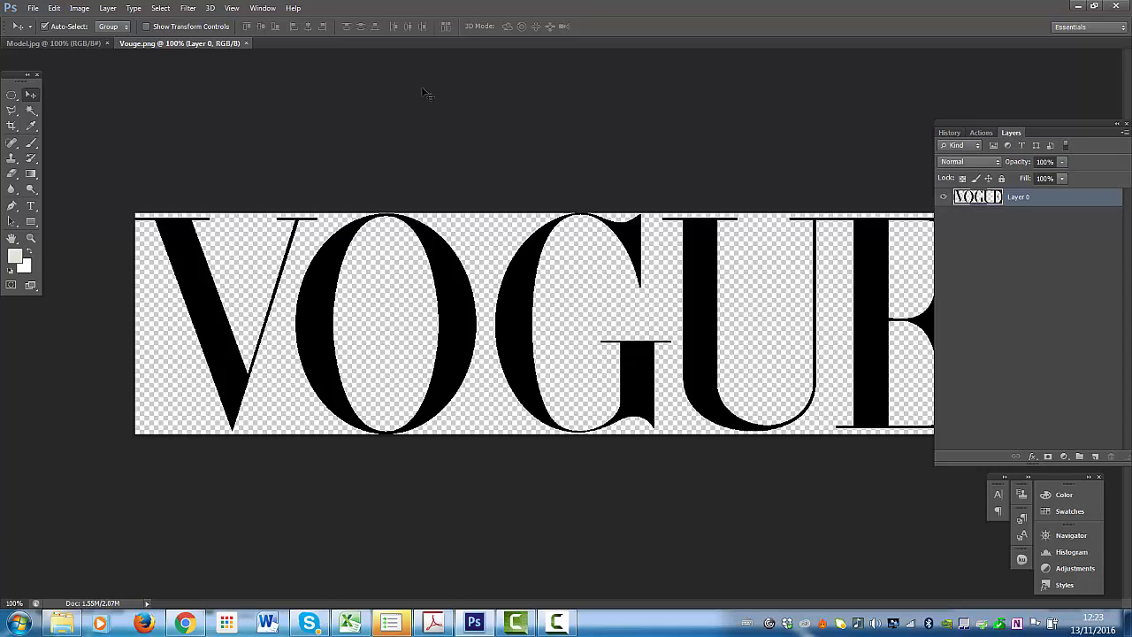
- Switch between the Model.jpg and Vouge.png documents, leaving Model.jpg active
click(57, 43)
click(154, 43)
click(73, 46)
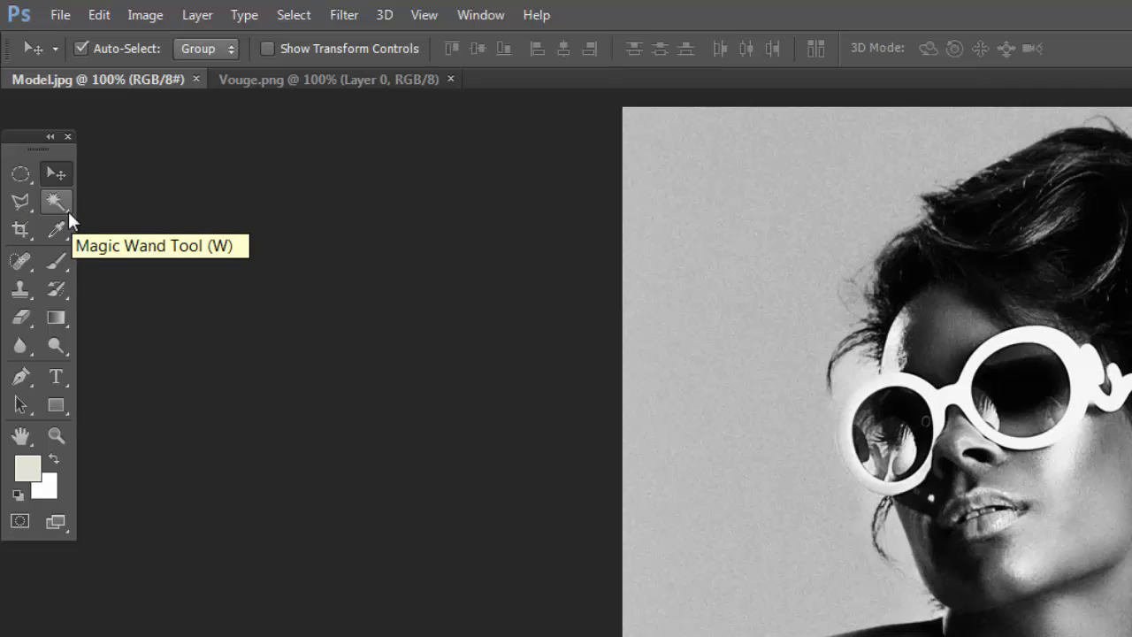
- Show the tools grouped with the Magic Wand tool, and return to the Move tool
click(58, 198)
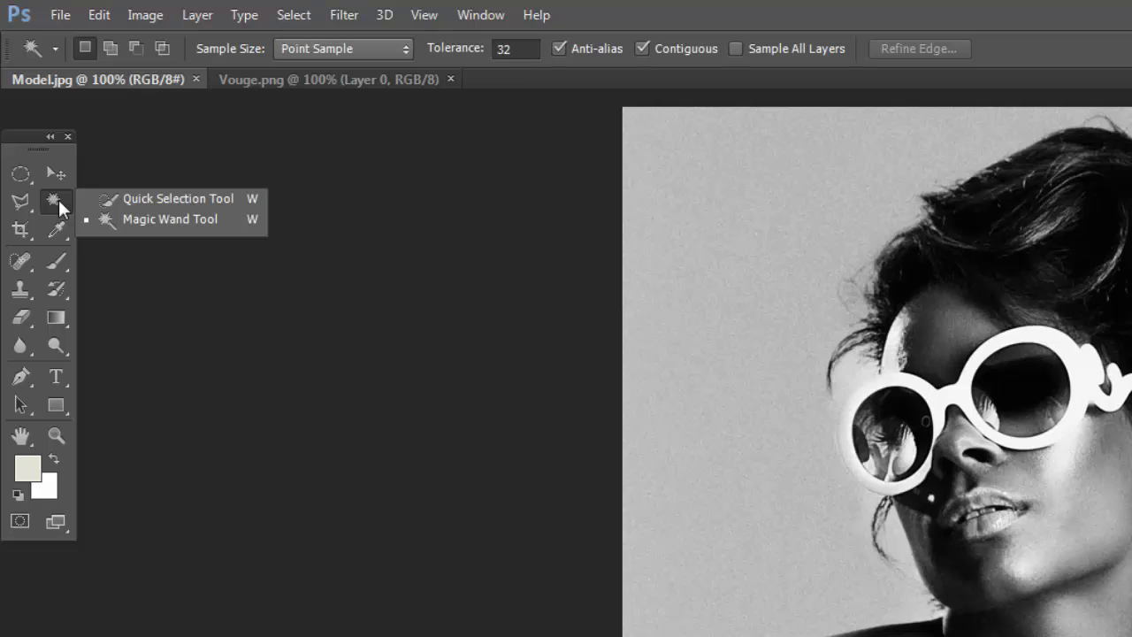
click(161, 145)
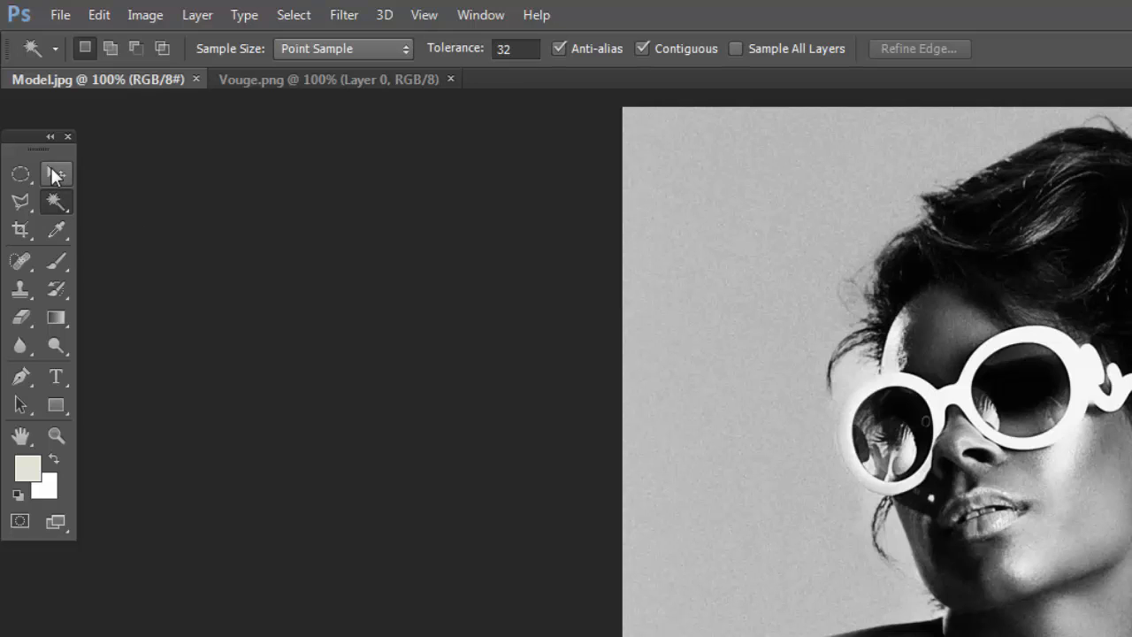
click(52, 168)
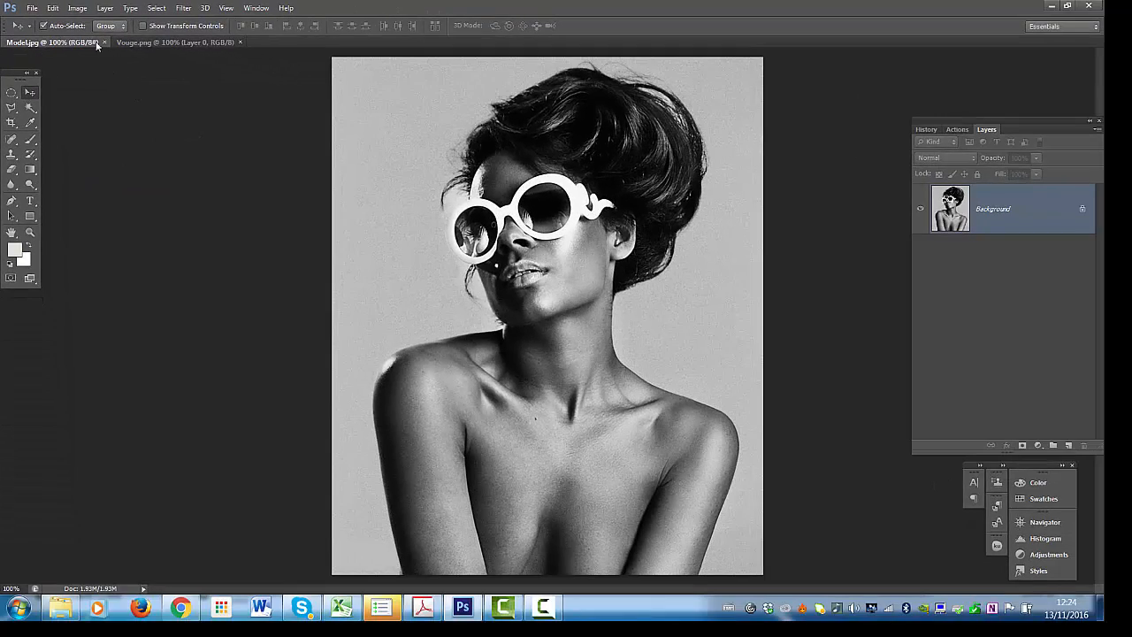
- Examine Model.jpg's pixel dimensions, document size and resolution in the Image Size settings, keeping all values as they are
click(77, 8)
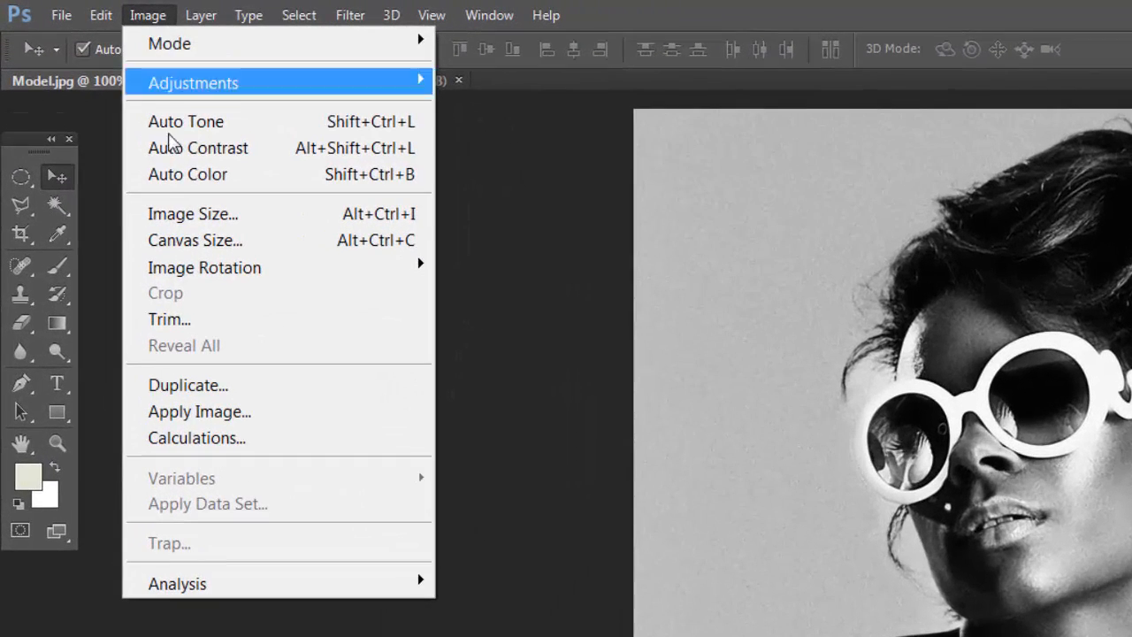
click(162, 215)
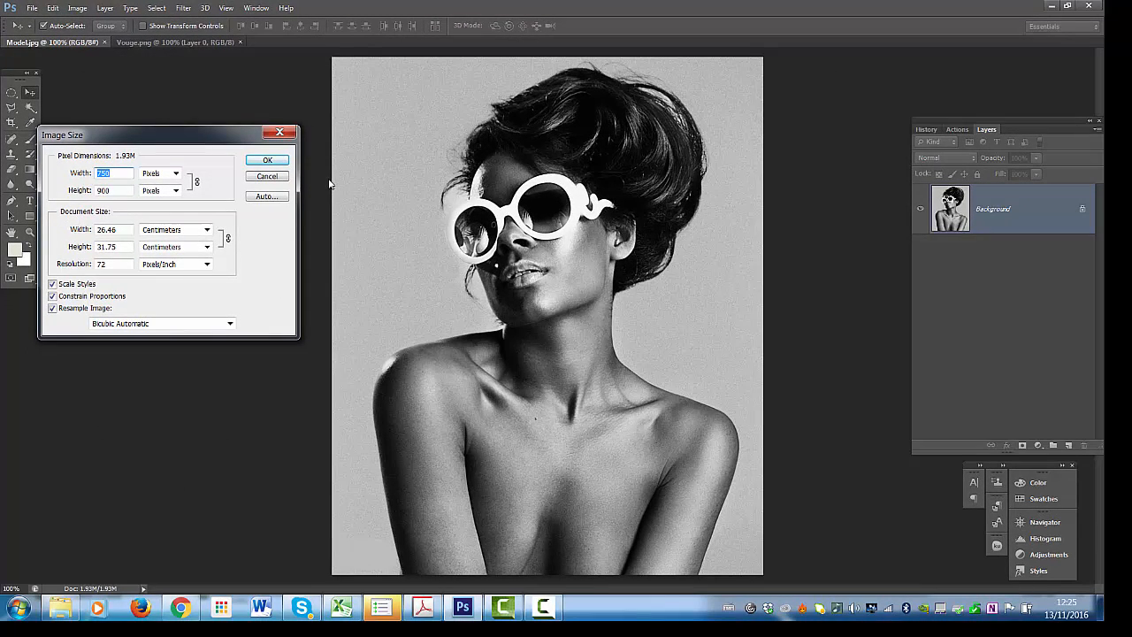
click(268, 160)
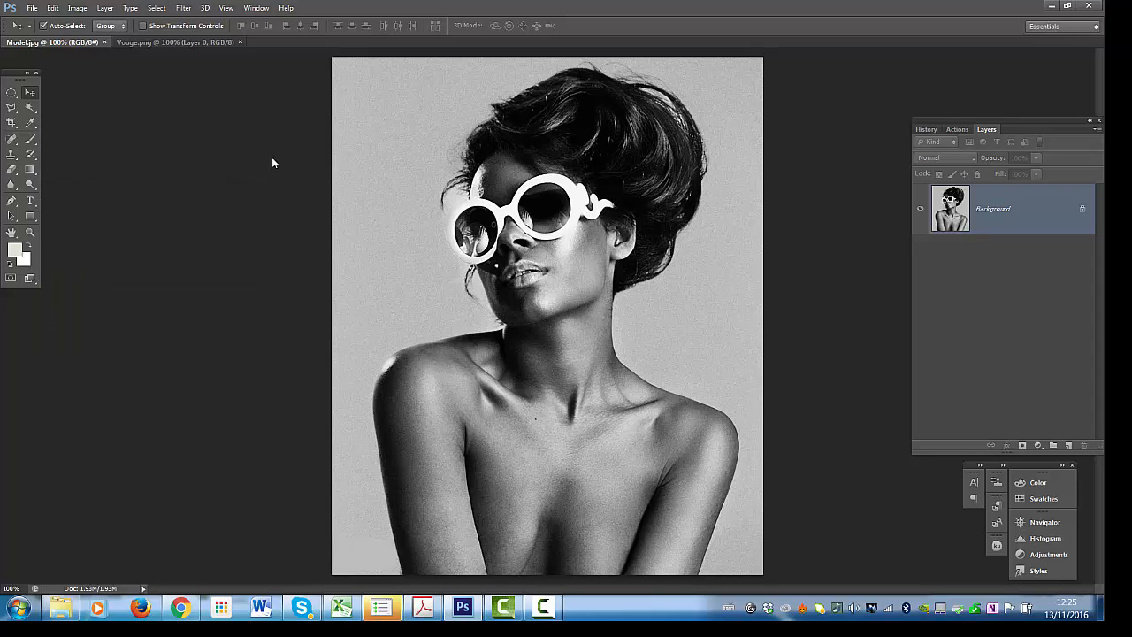
click(77, 9)
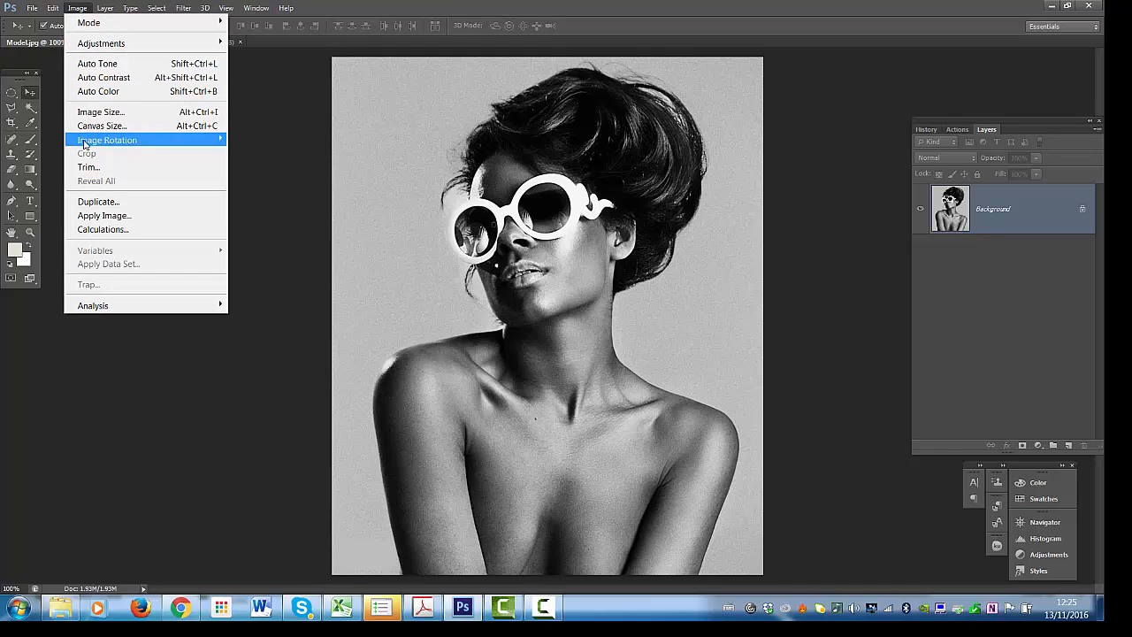
click(100, 112)
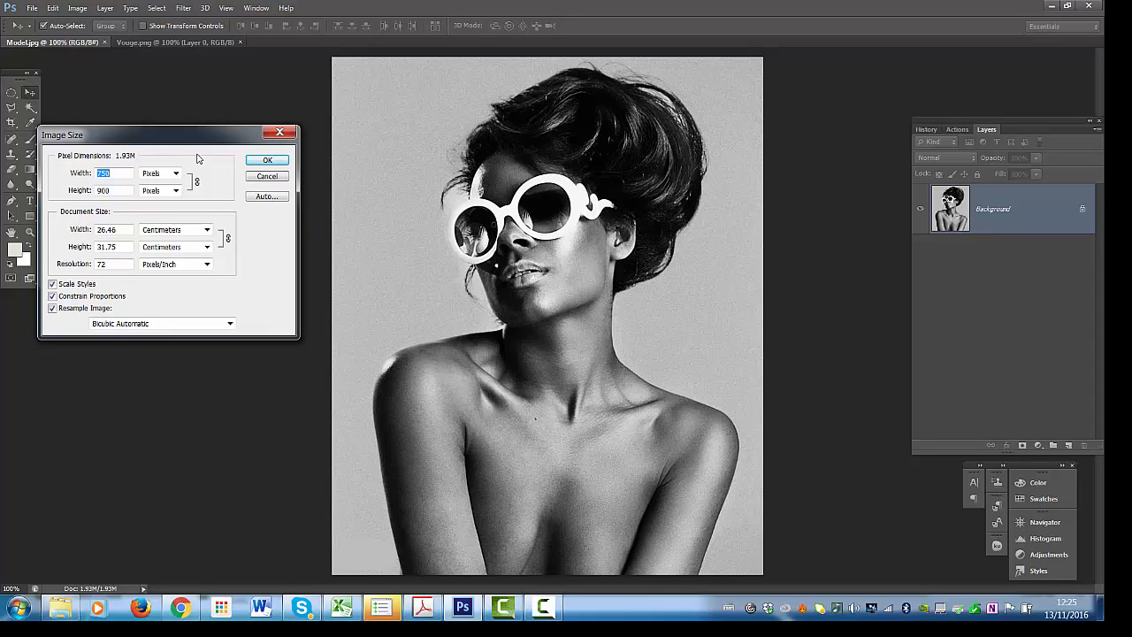
click(267, 161)
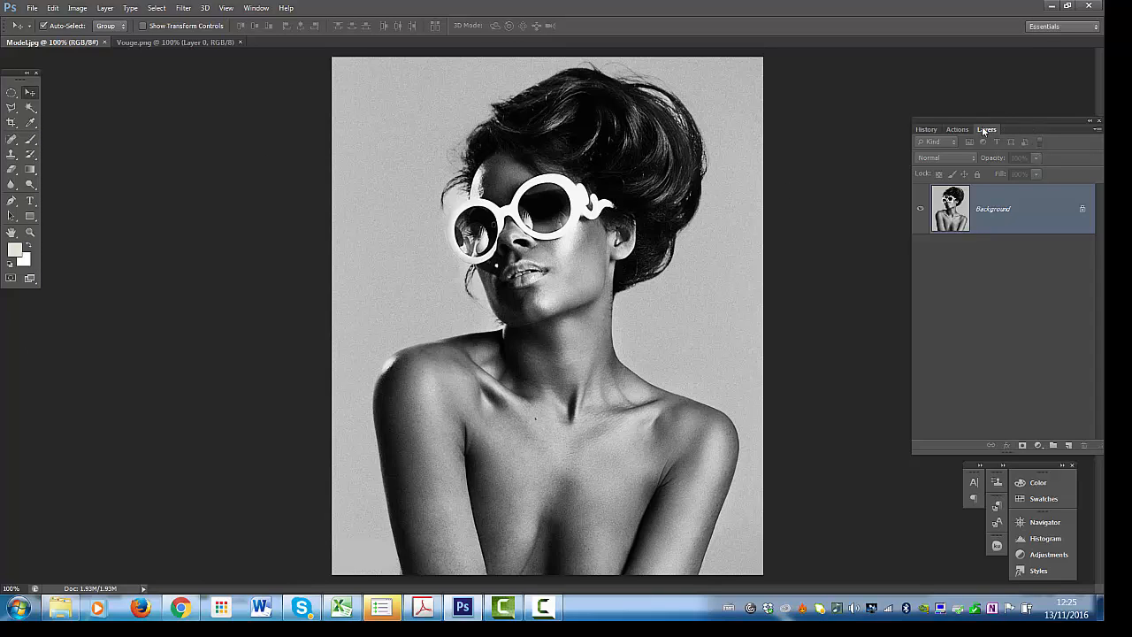
- Move the Layers panel group closer to the photo, close it and restore it to the workspace
drag(984, 130, 925, 135)
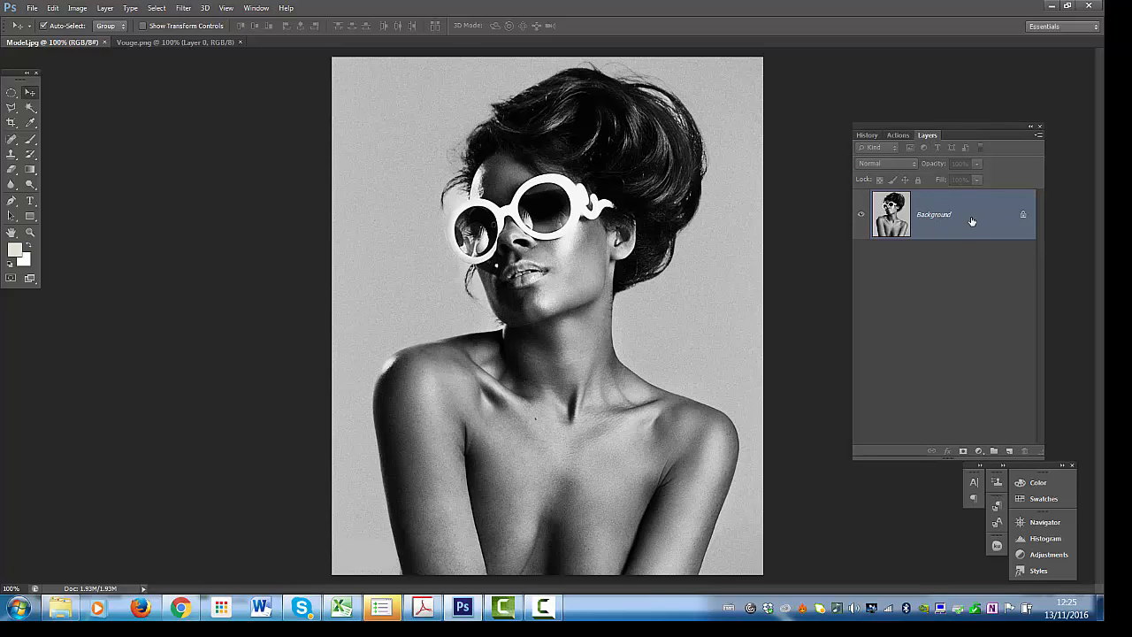
click(1040, 127)
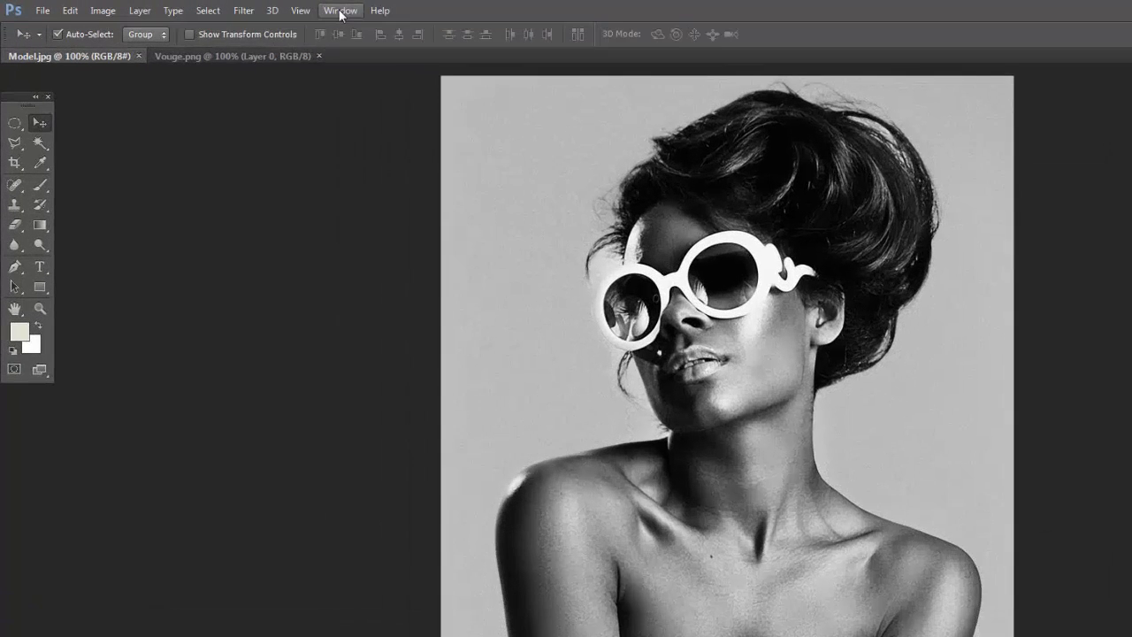
click(255, 9)
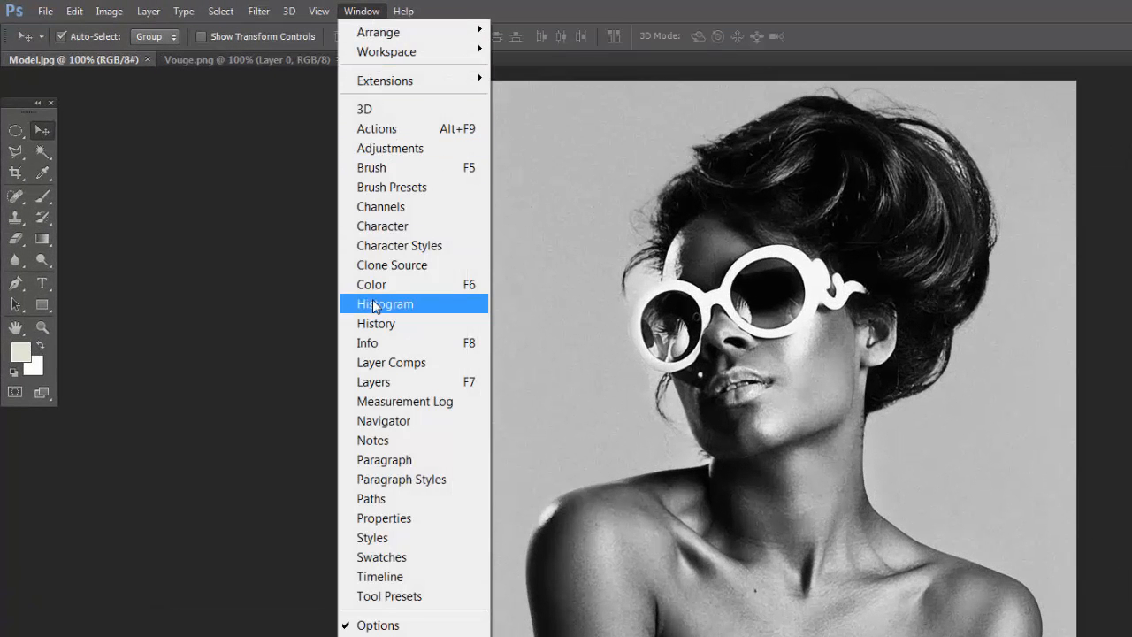
click(370, 382)
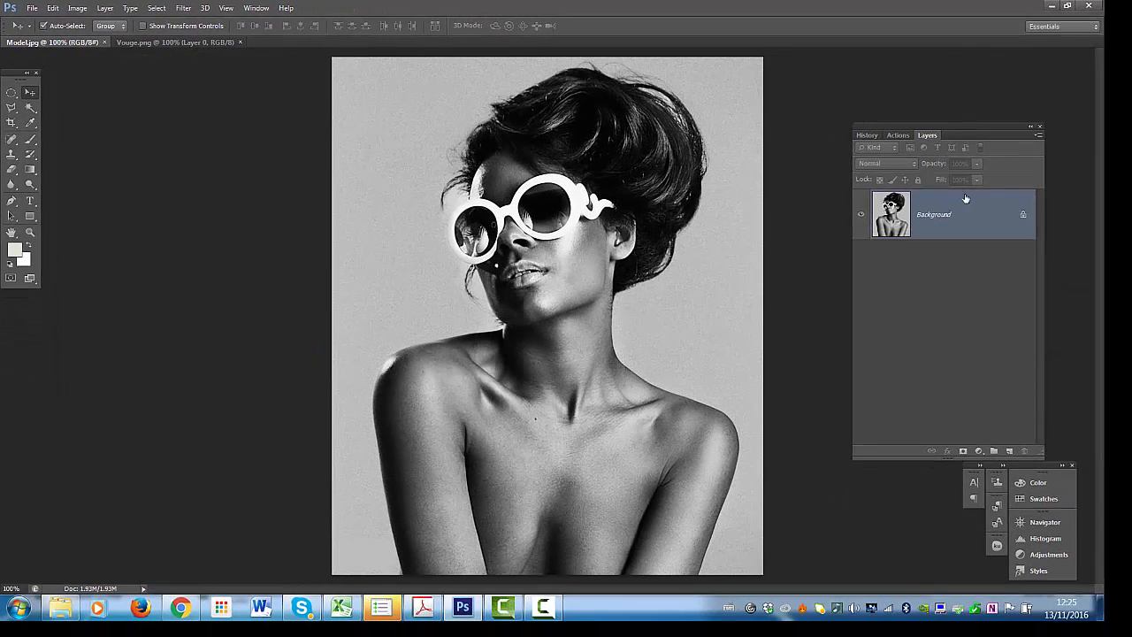
- View Model.jpg's history and the list of available panels, and return to its layers
click(866, 136)
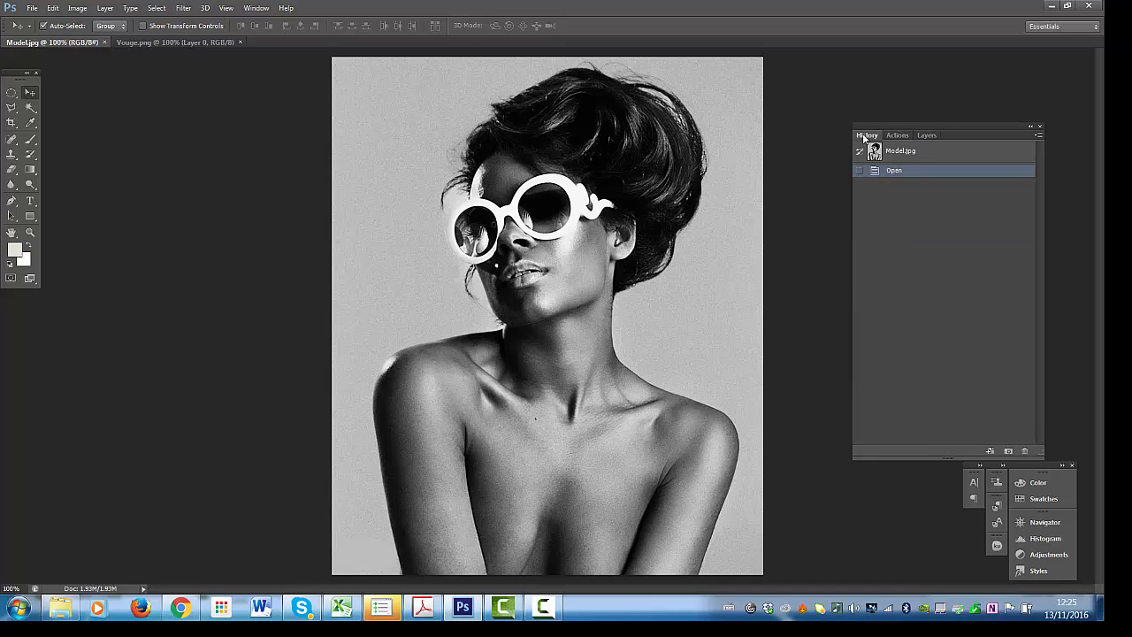
click(250, 9)
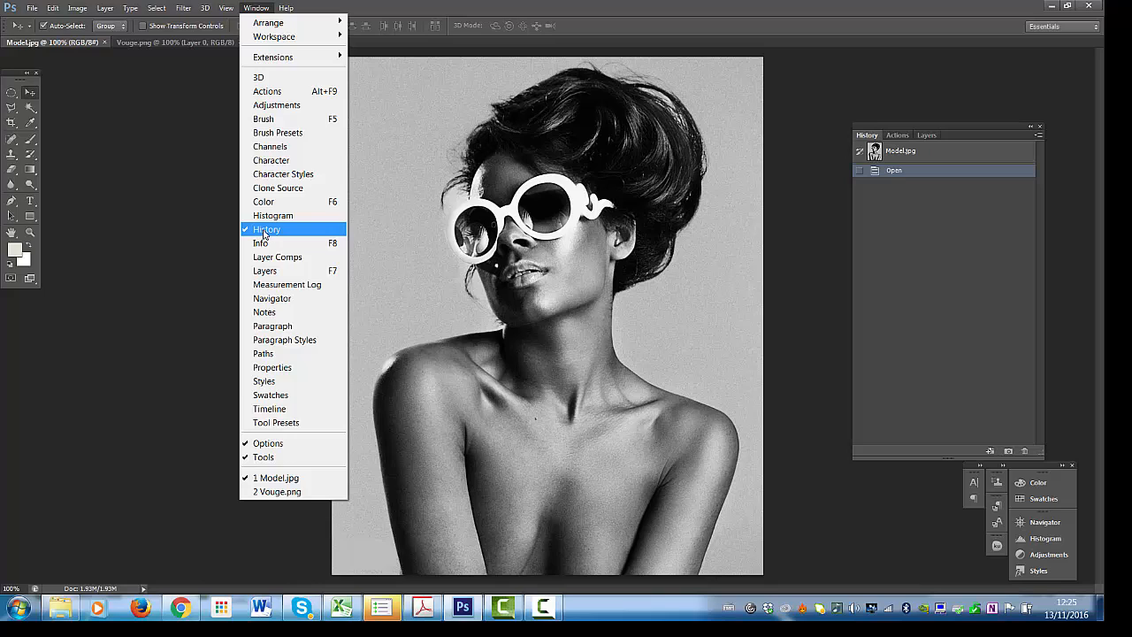
click(951, 244)
click(926, 135)
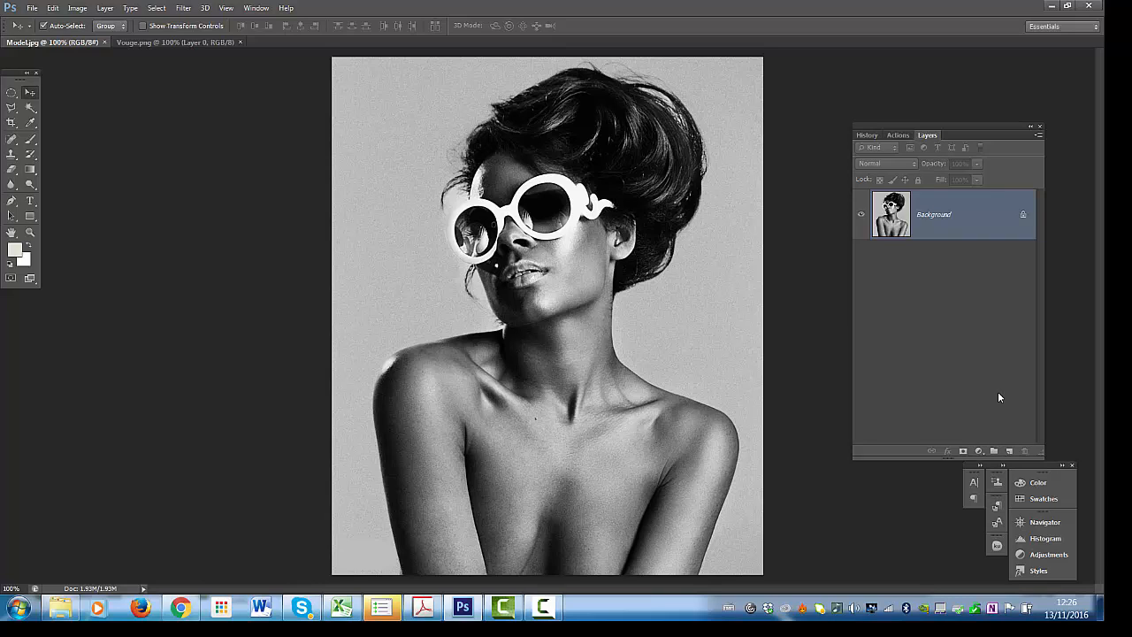
- Convert the locked Background into a regular layer named Model, and toggle its visibility off and on
double_click(979, 214)
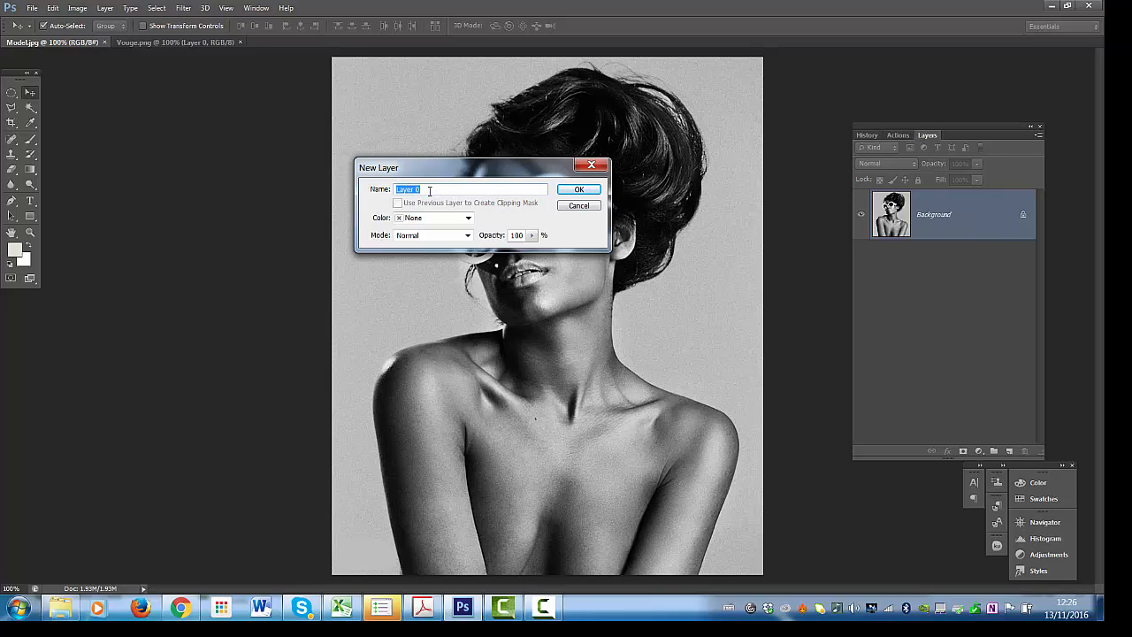
text(Model)
click(578, 190)
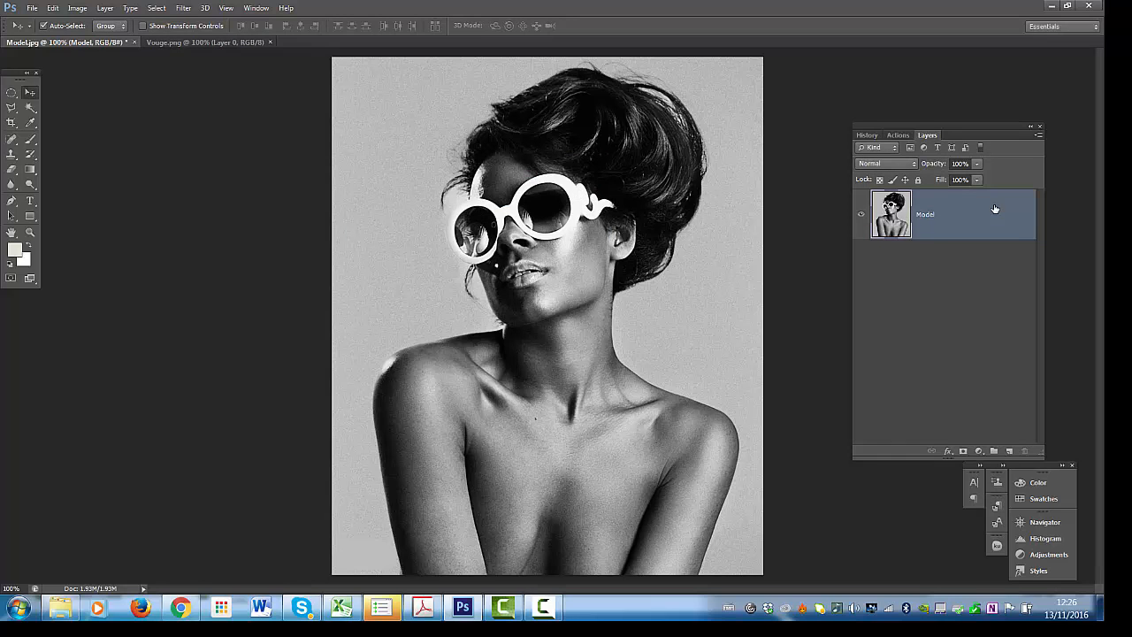
click(862, 214)
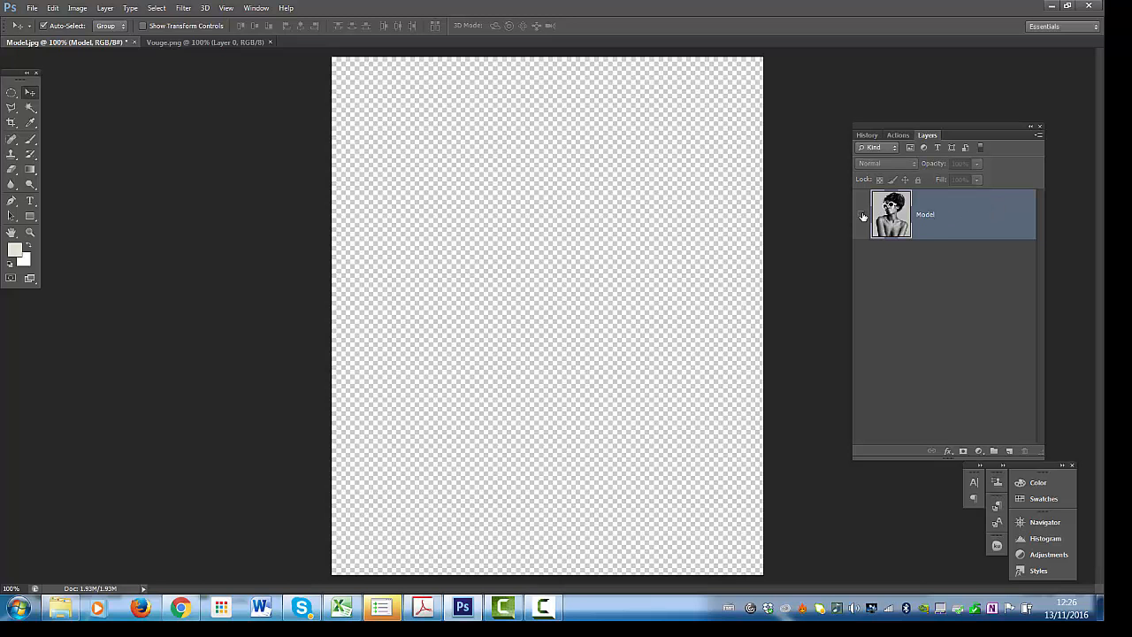
click(863, 216)
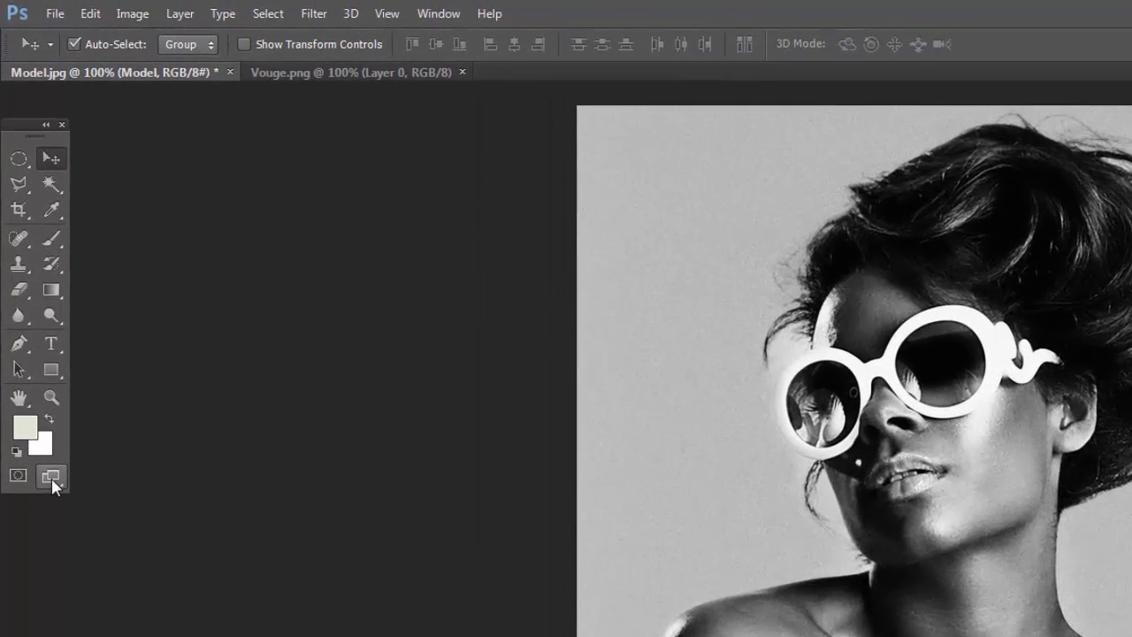
- Switch Model.jpg to full screen mode with menu bar, then to full screen mode, and return to standard screen mode
click(52, 478)
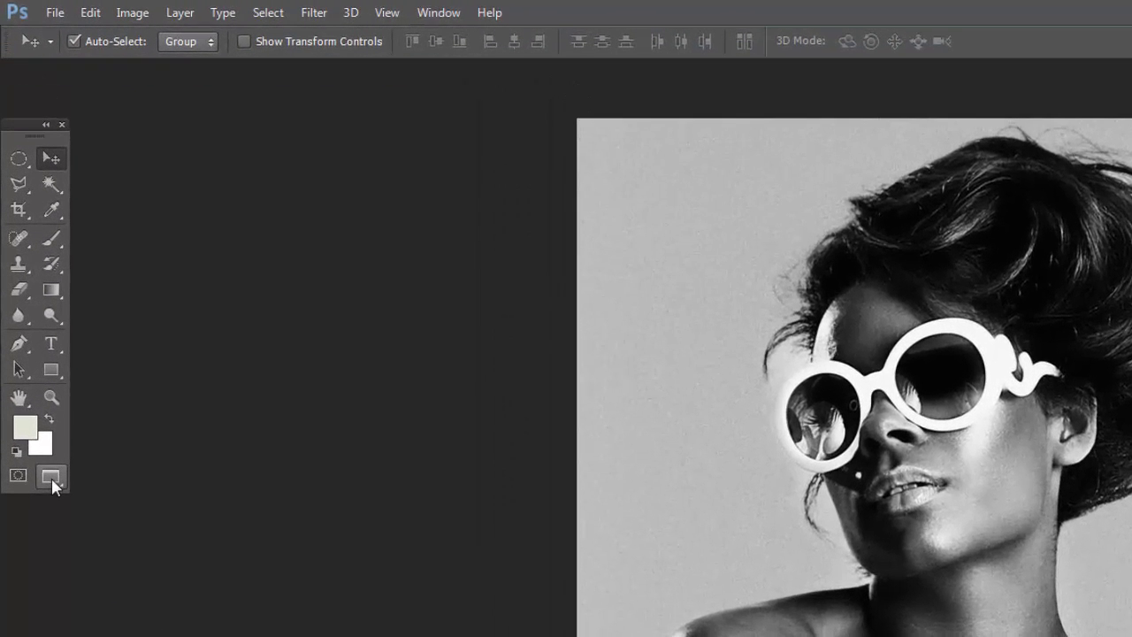
click(47, 478)
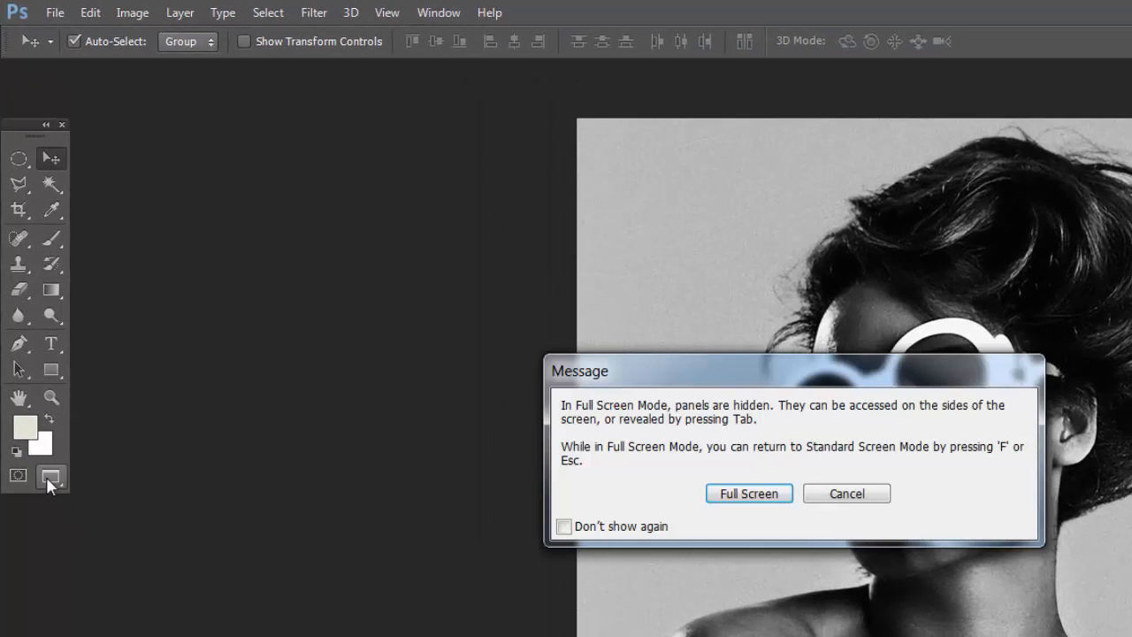
click(748, 493)
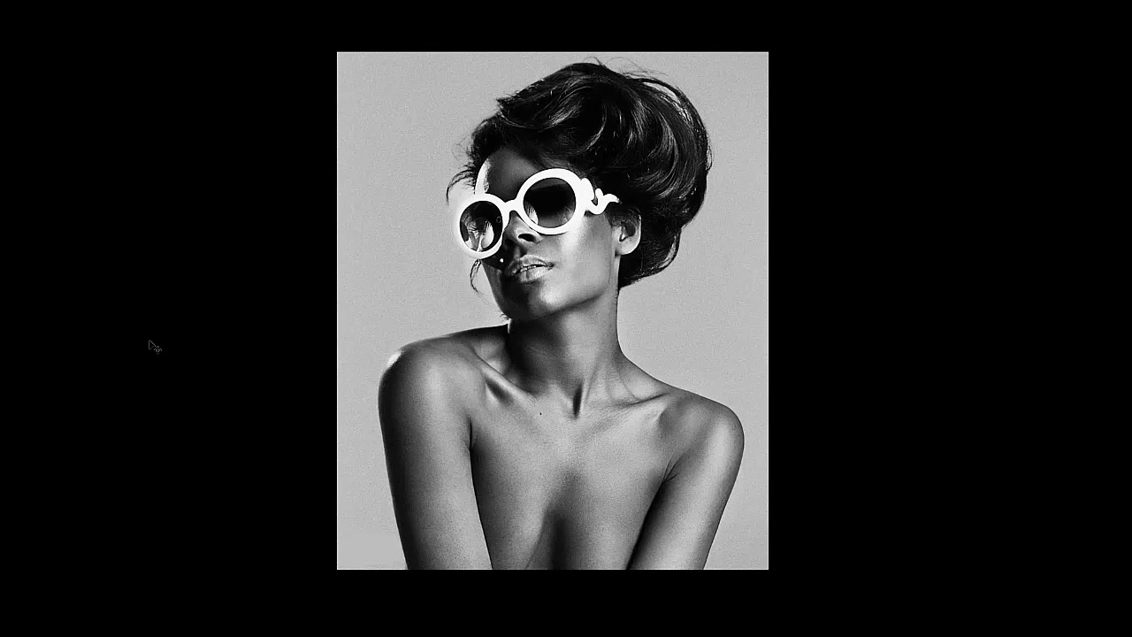
key(f)
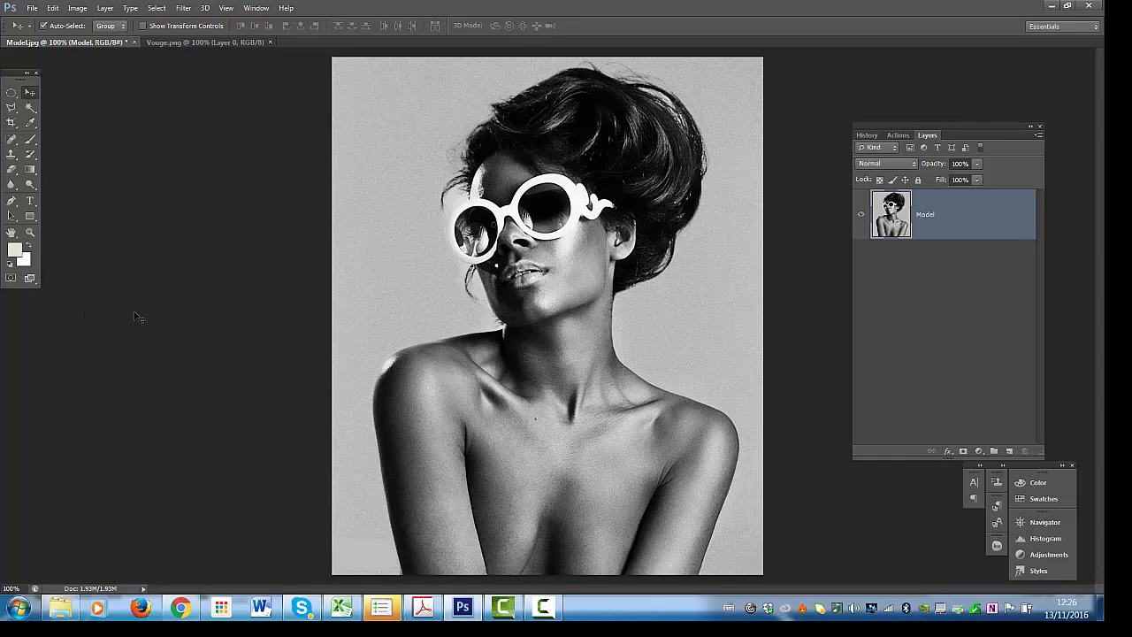
- Cycle Model.jpg through the screen modes again, and hide and restore all the panels around the photo
key(f)
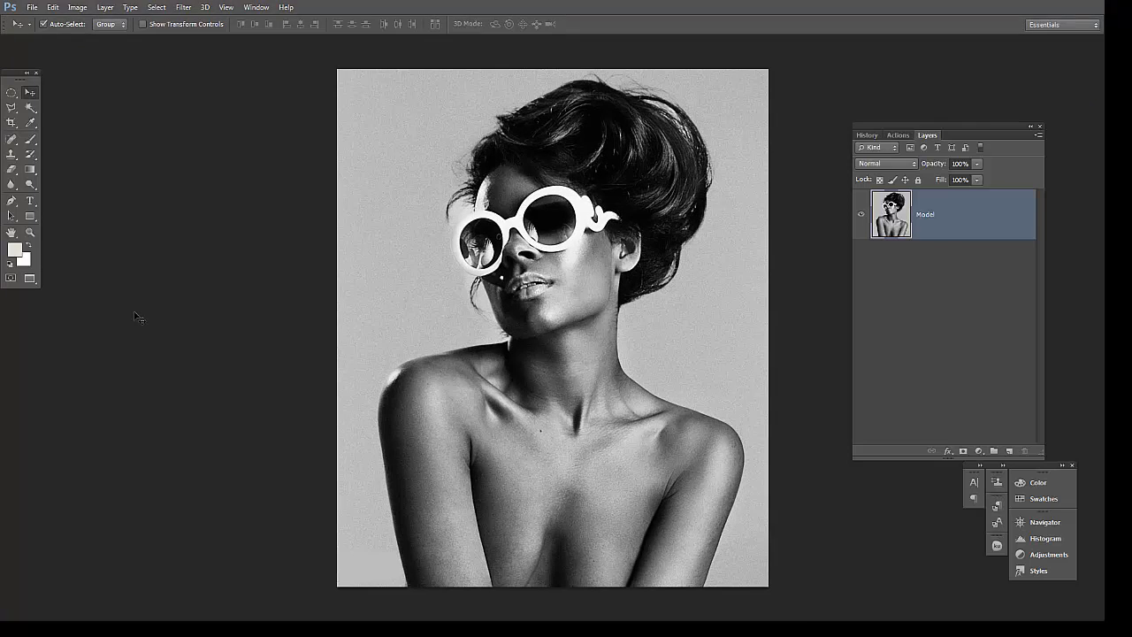
key(f)
key(f)
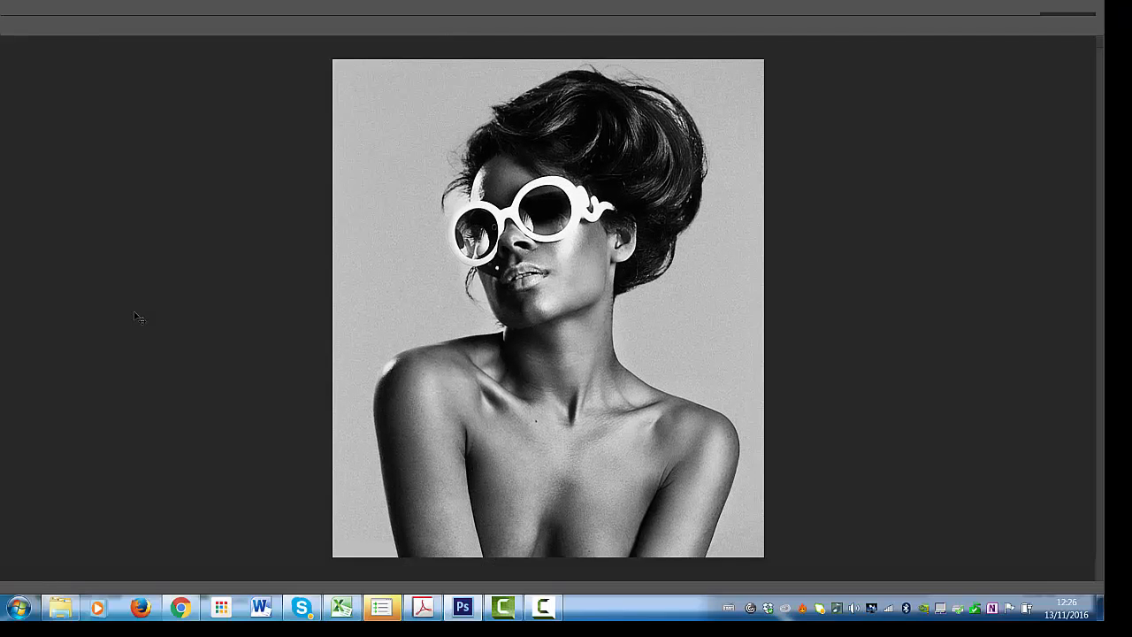
key(Tab)
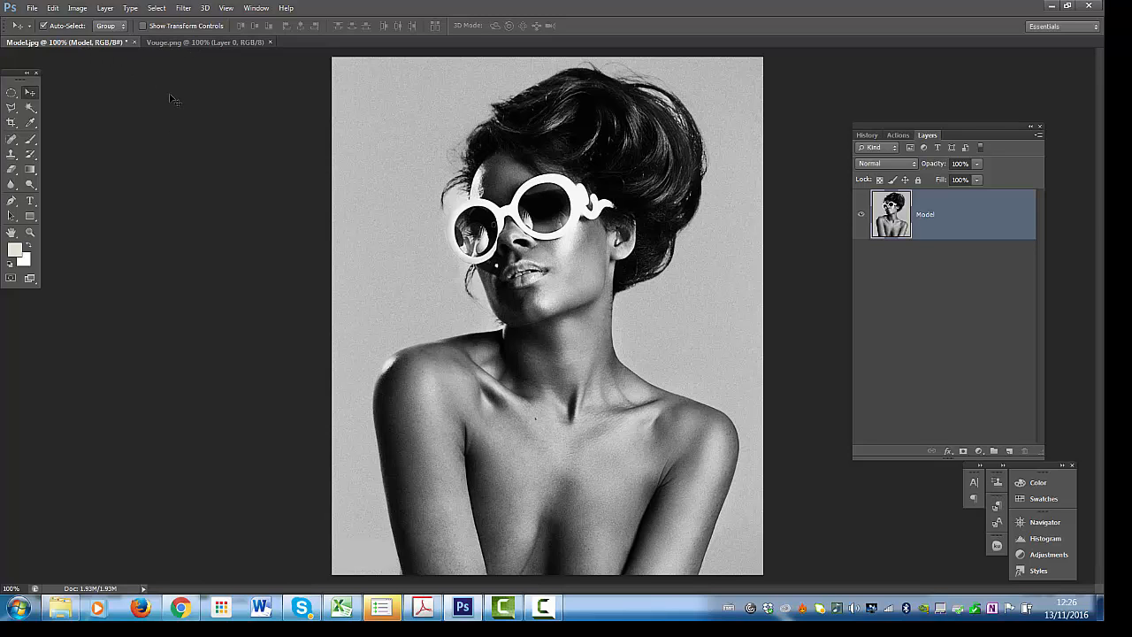
key(f)
key(f)
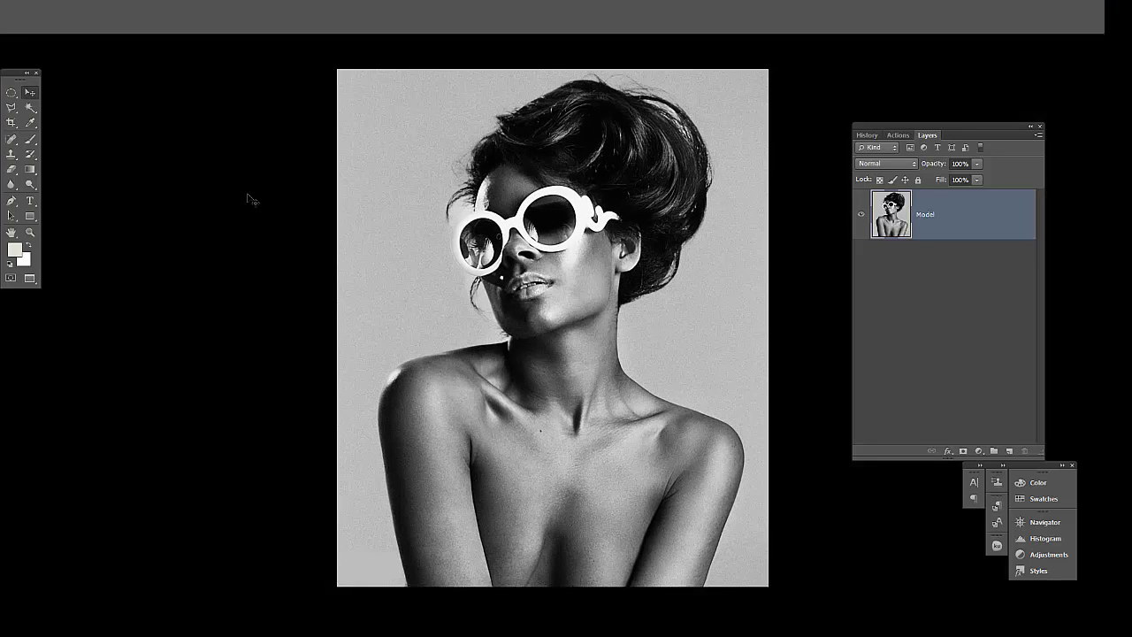
key(f)
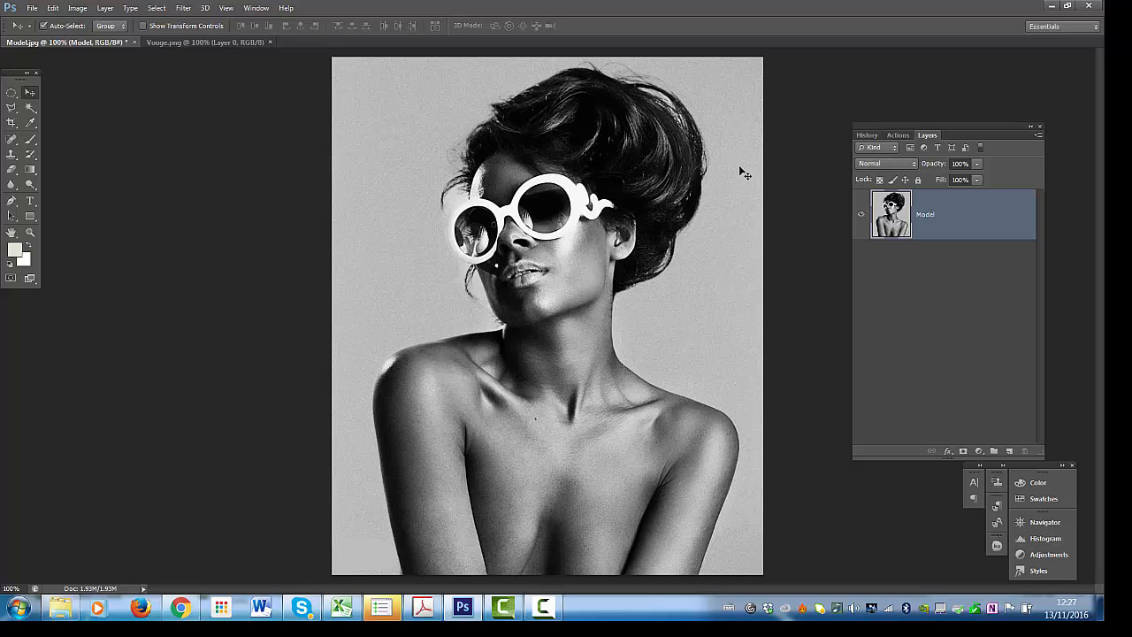
key(Tab)
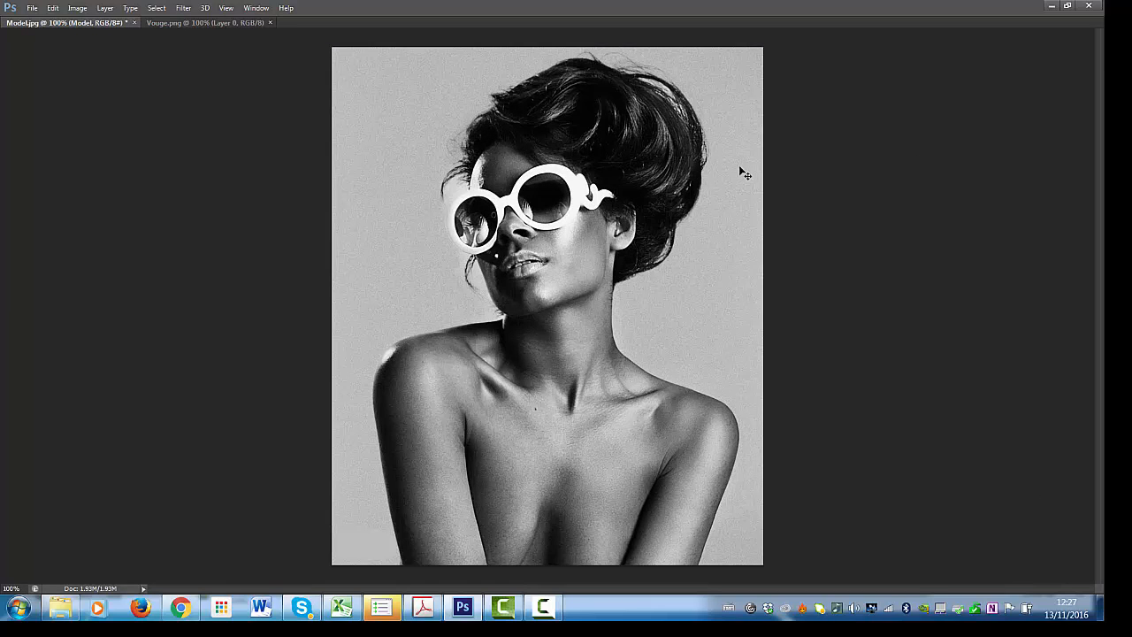
key(Tab)
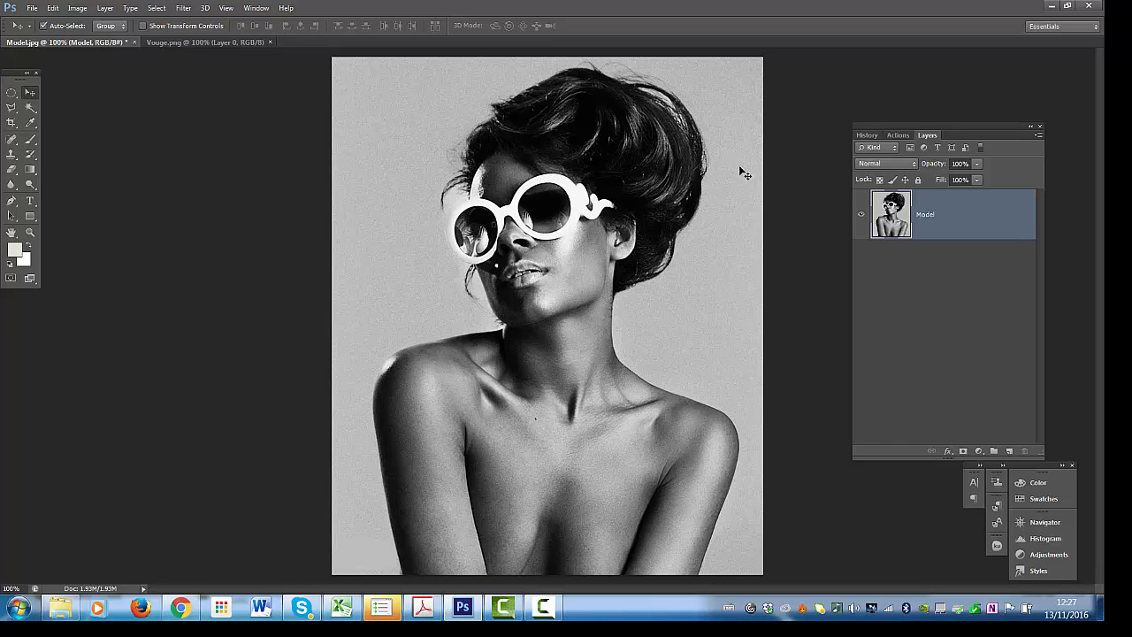
- Zoom in on the model's face to 300% with the Zoom tool and back out to 100%
click(29, 231)
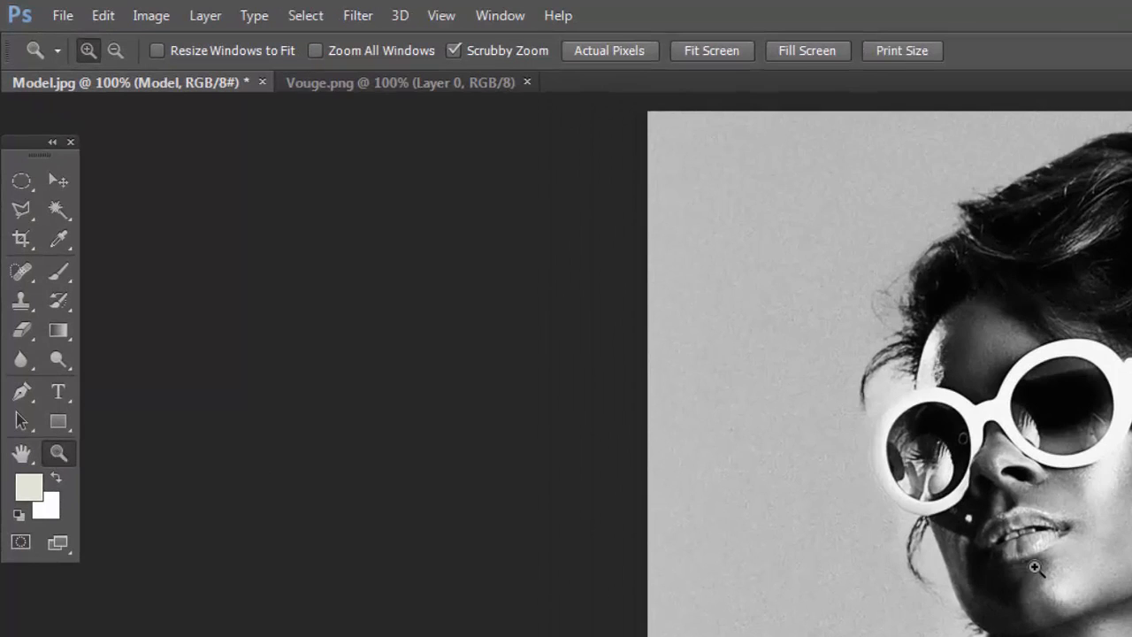
click(917, 504)
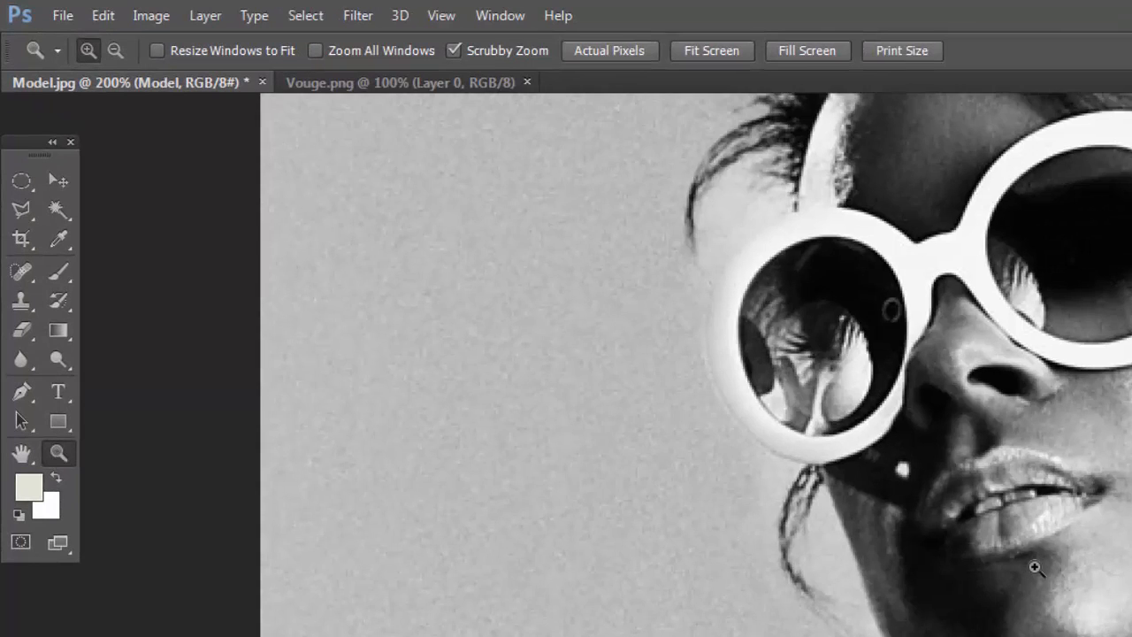
click(1035, 567)
key(alt)
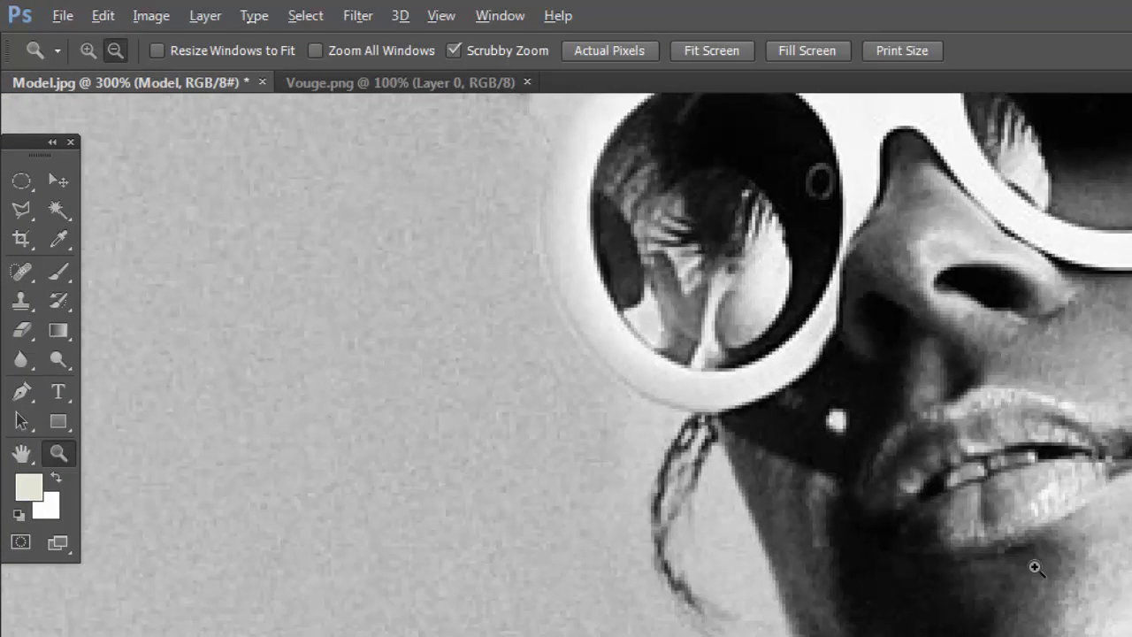
key(alt)
alt+click(1034, 567)
alt+click(1034, 567)
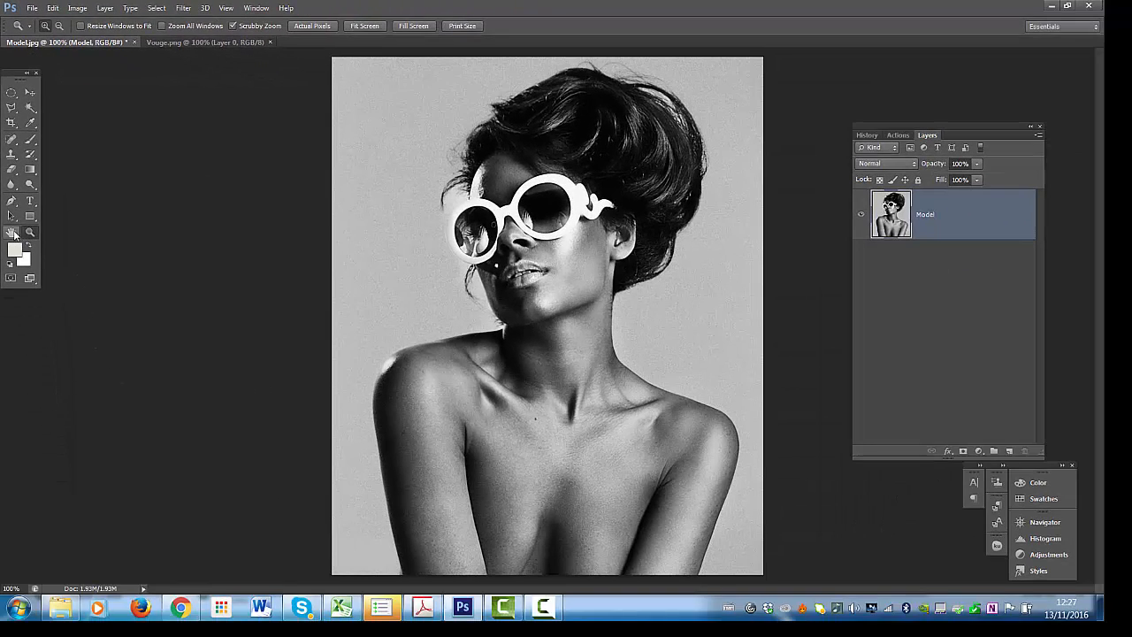
- Show Model.jpg in full screen mode with menu bar, and inspect it by panning with the Hand tool and zooming in and out
key(h)
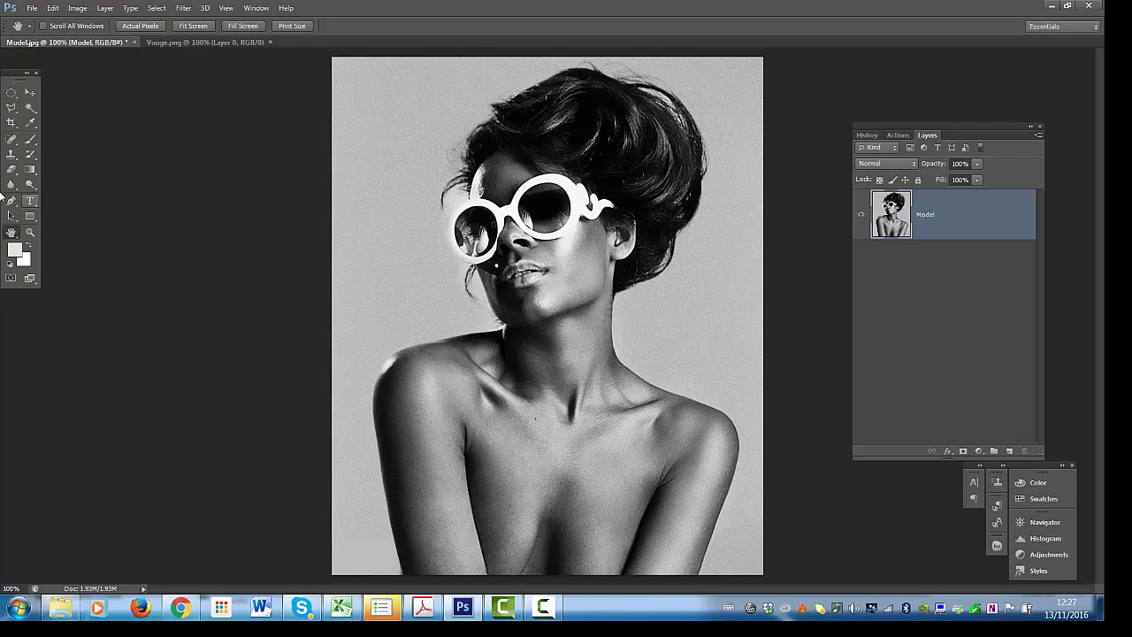
key(f)
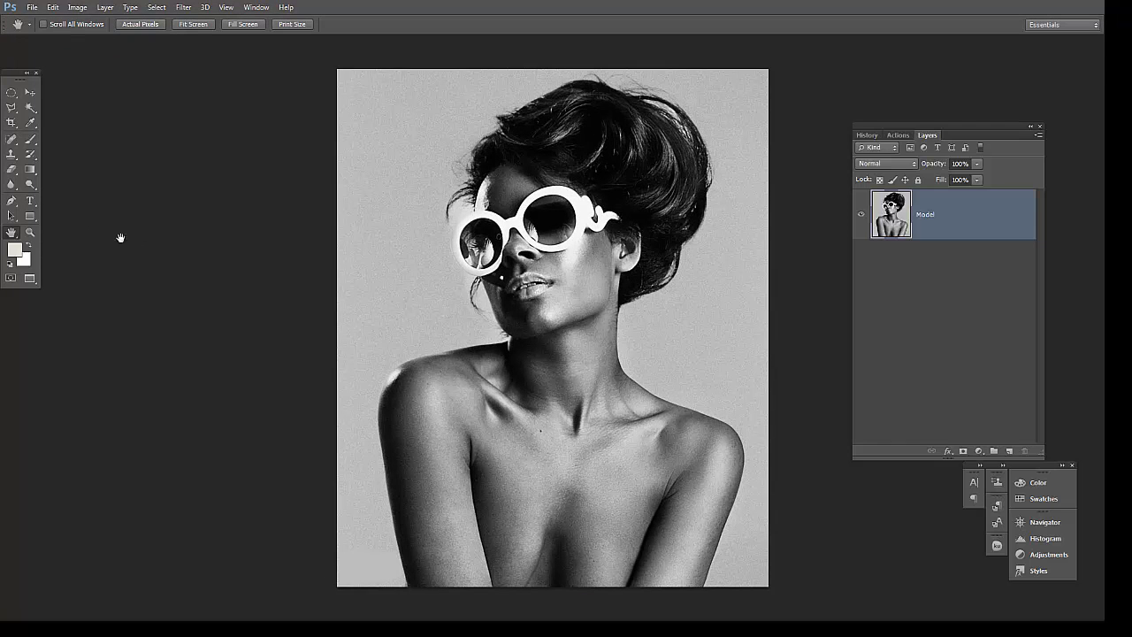
drag(387, 213, 393, 274)
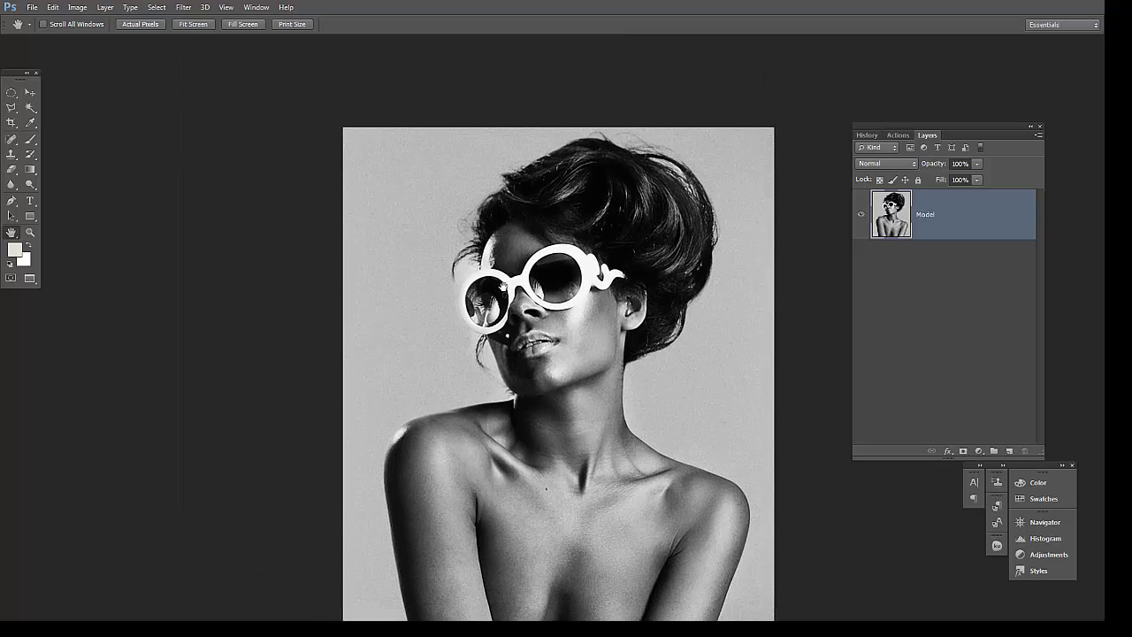
key(ctrl+plus)
key(ctrl+plus)
key(ctrl+plus)
mouse_move(502, 287)
mouse_down()
mouse_move(396, 284)
mouse_move(327, 161)
mouse_move(530, 250)
mouse_move(505, 310)
mouse_up()
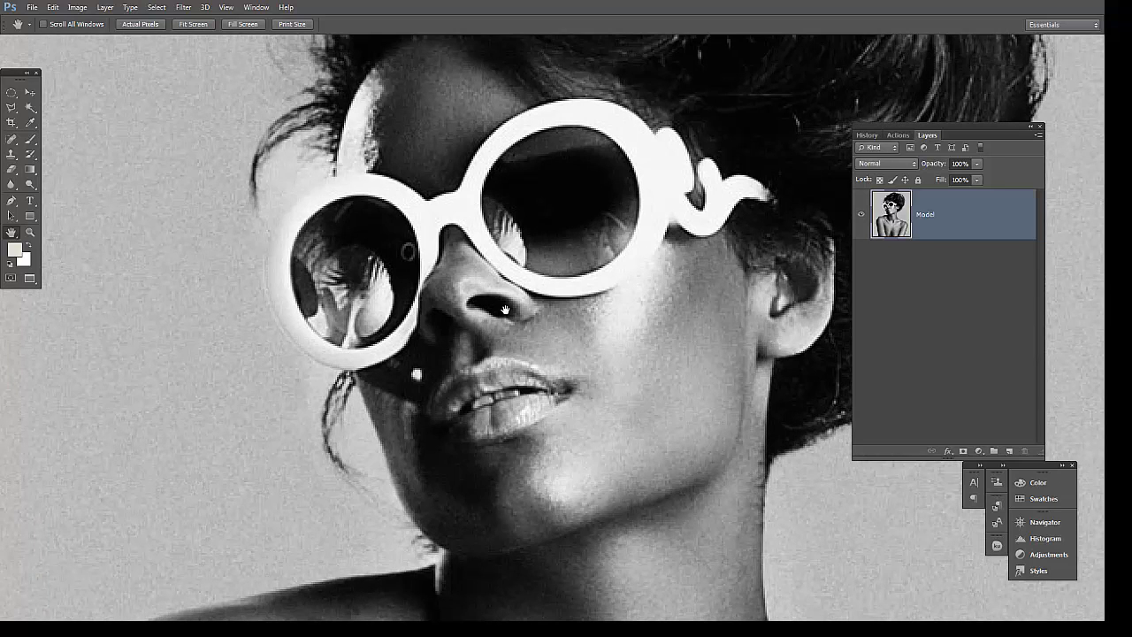
key(ctrl+minus)
key(ctrl+minus)
key(ctrl+minus)
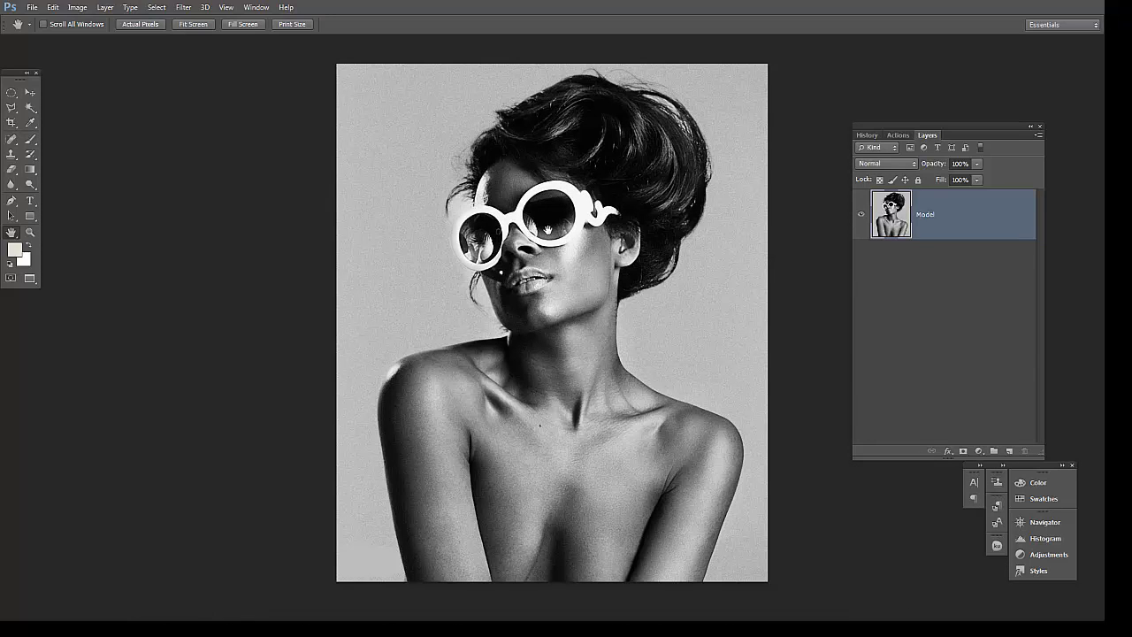
- Create a new layer named Orange above the Model layer, with Normal mode and 100% opacity
click(26, 94)
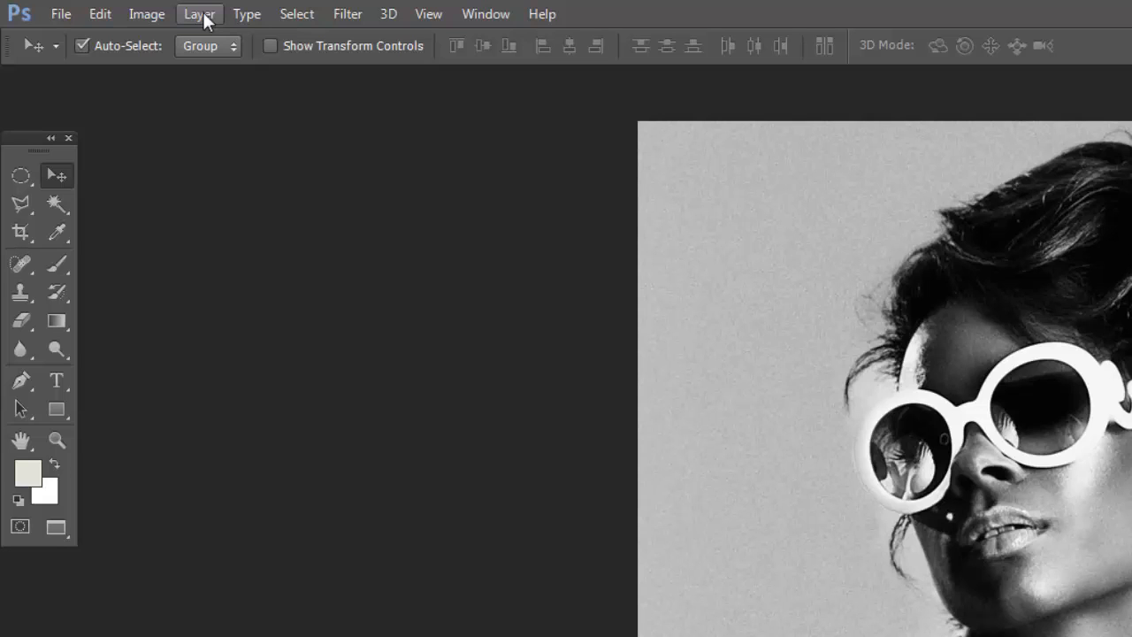
click(202, 16)
mouse_move(220, 41)
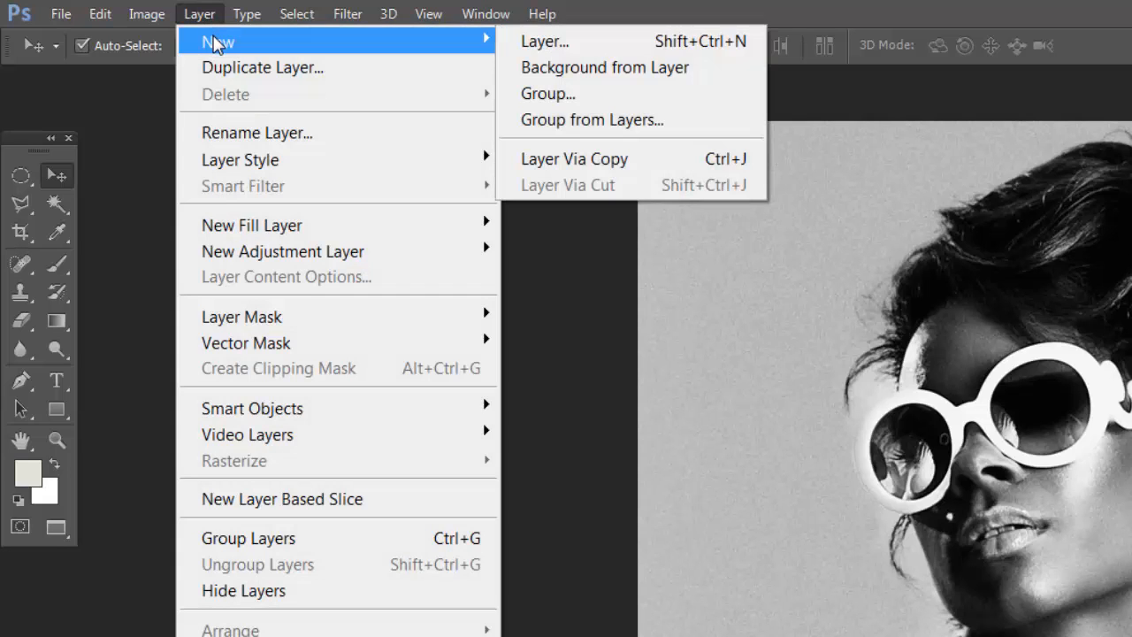
click(539, 39)
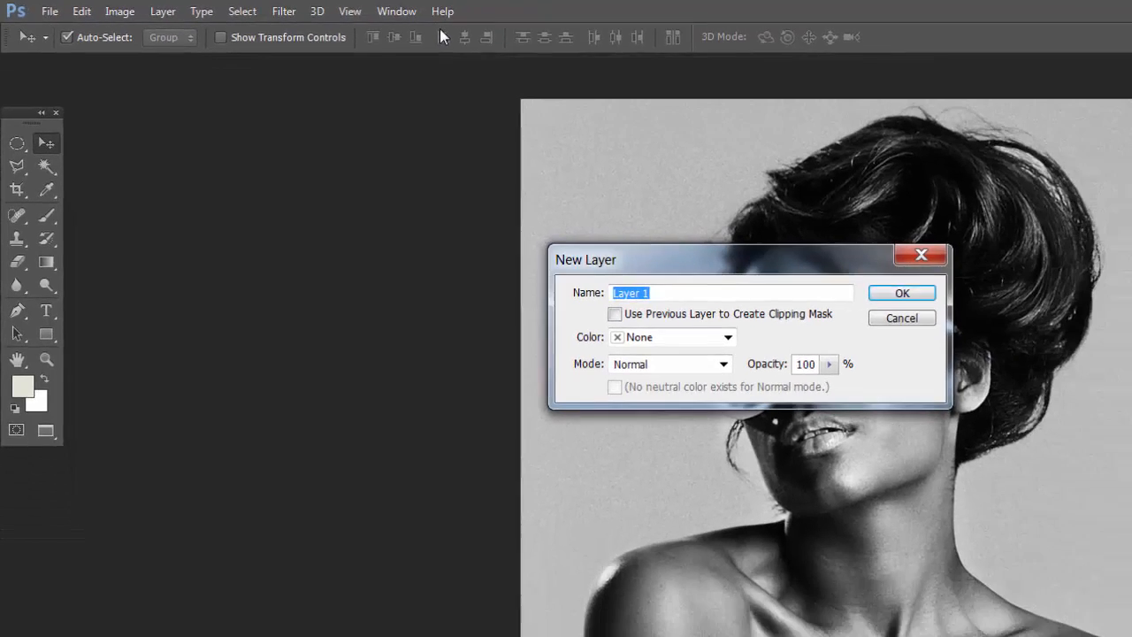
text(Orange)
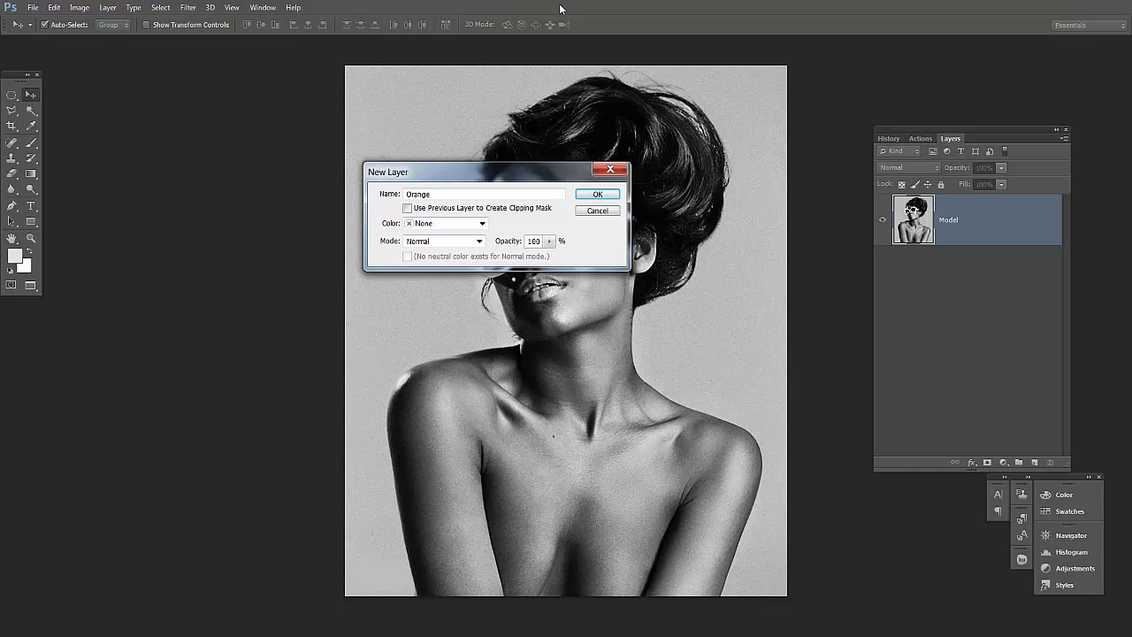
click(598, 193)
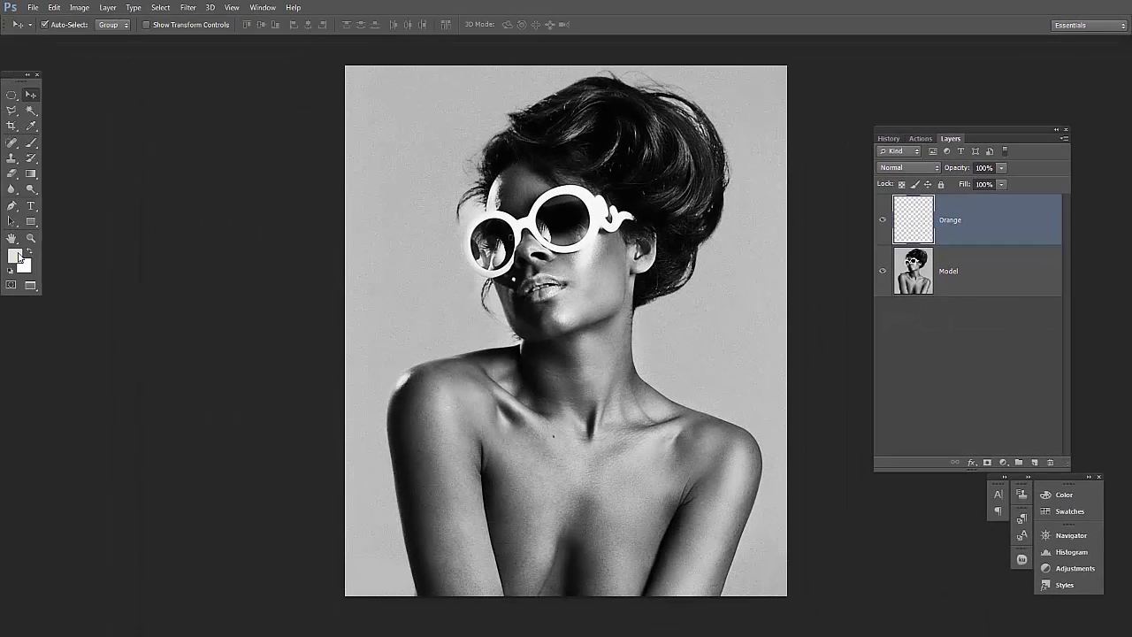
- Set the foreground color to a strong pink
click(16, 255)
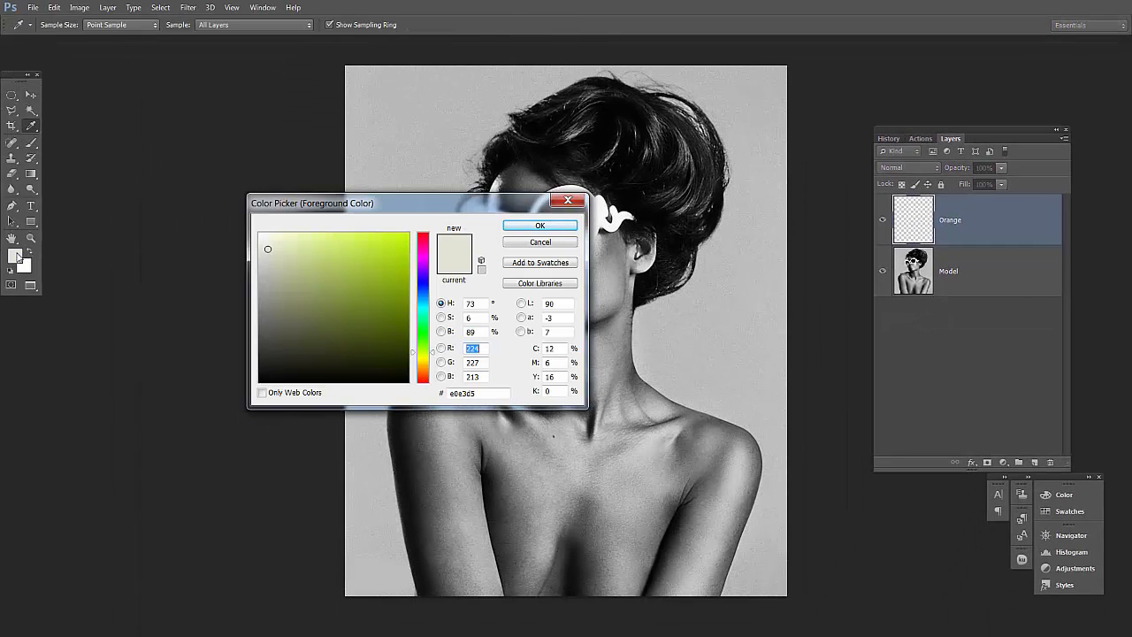
click(375, 255)
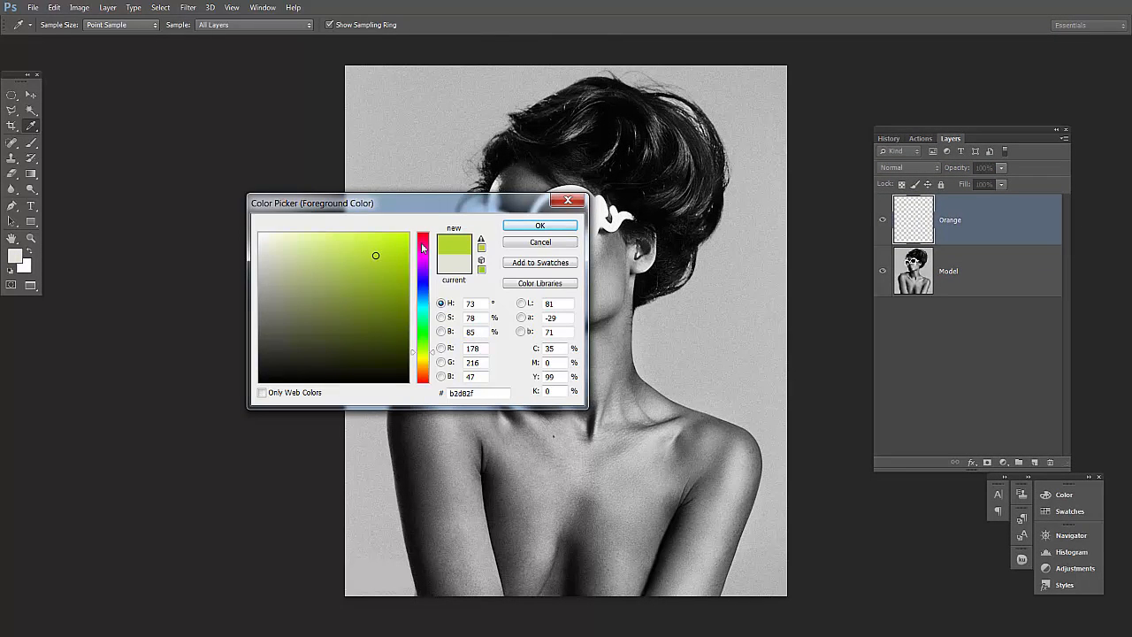
click(422, 242)
click(516, 227)
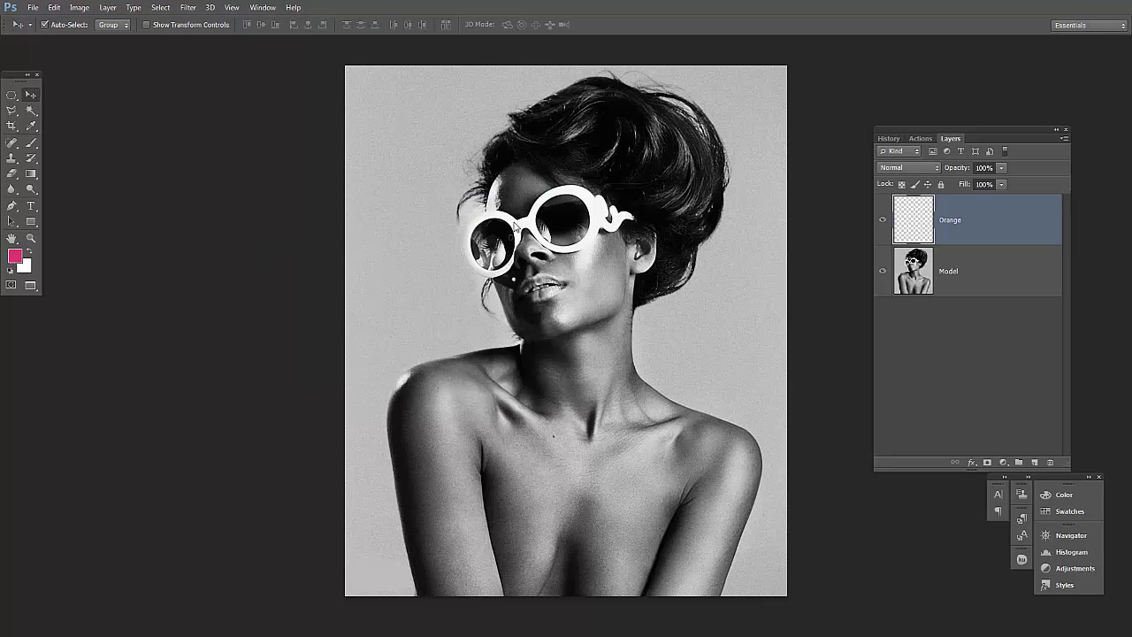
- Paint a pink diagonal stroke across the model's chin and neck on the Orange layer with an 80 px textured brush
click(31, 144)
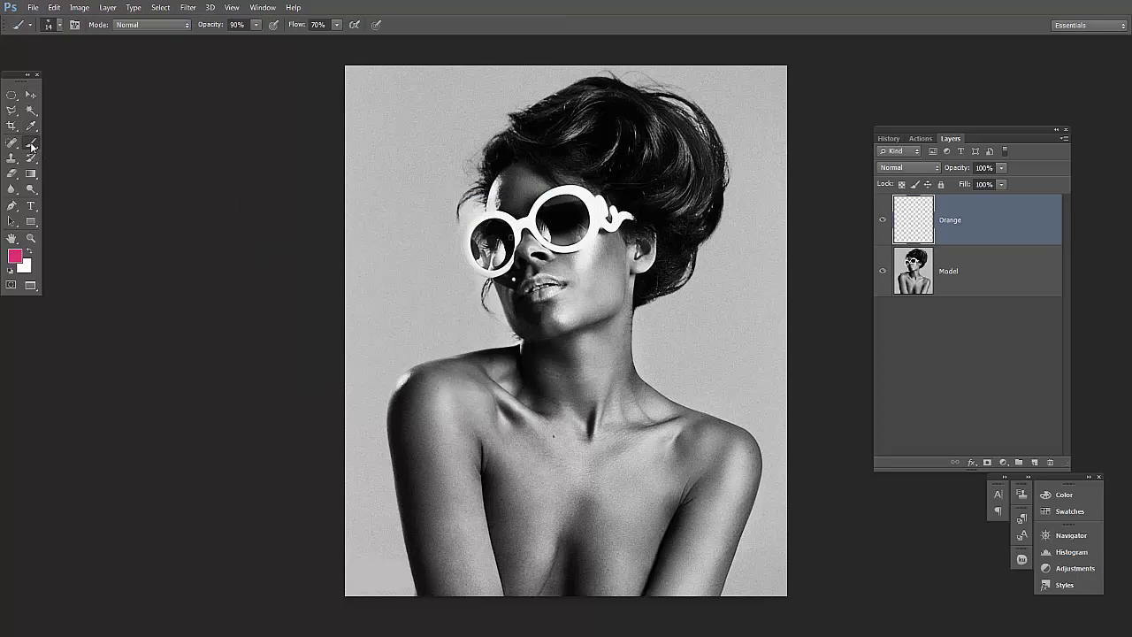
click(60, 26)
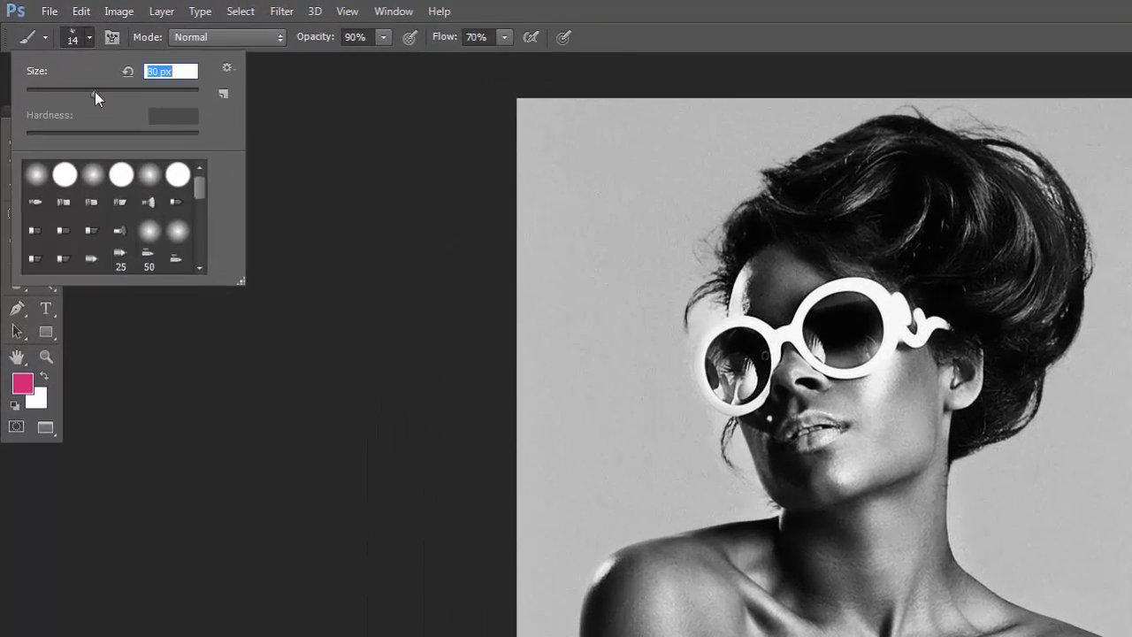
mouse_move(580, 329)
mouse_down()
mouse_move(930, 495)
mouse_move(872, 491)
mouse_up()
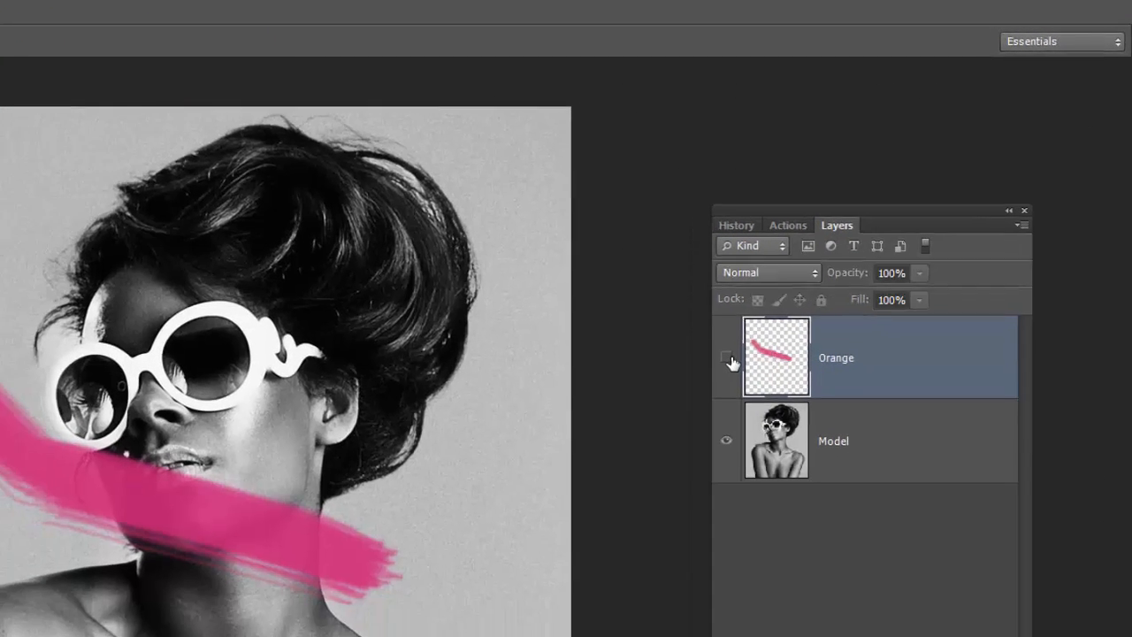
- Toggle the Orange layer's visibility off and on, and delete the layer
click(704, 379)
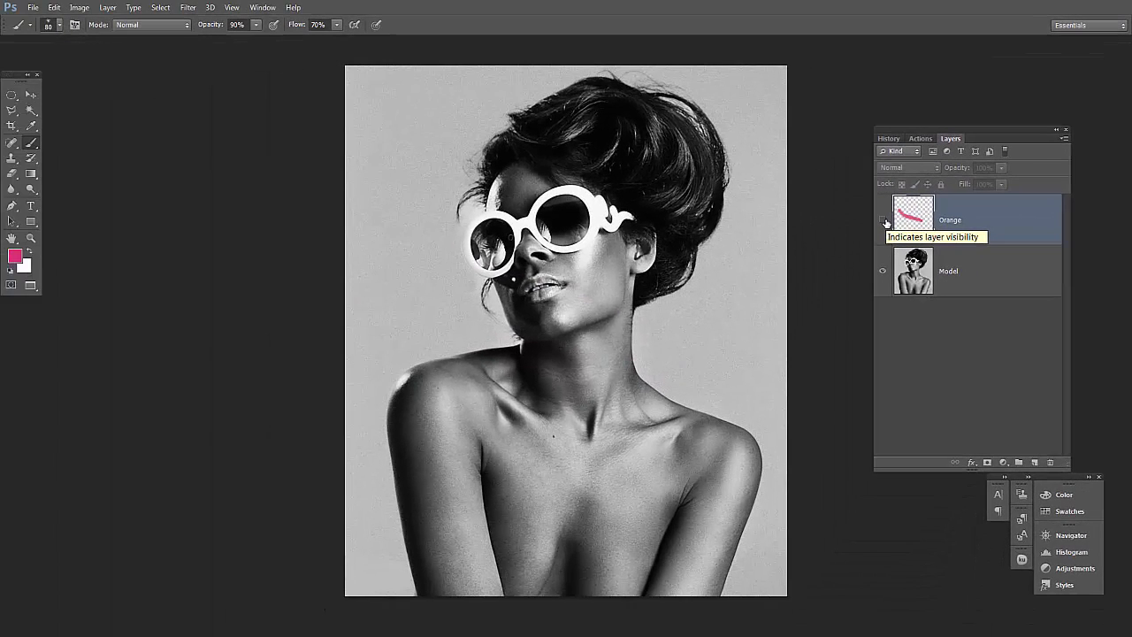
click(883, 221)
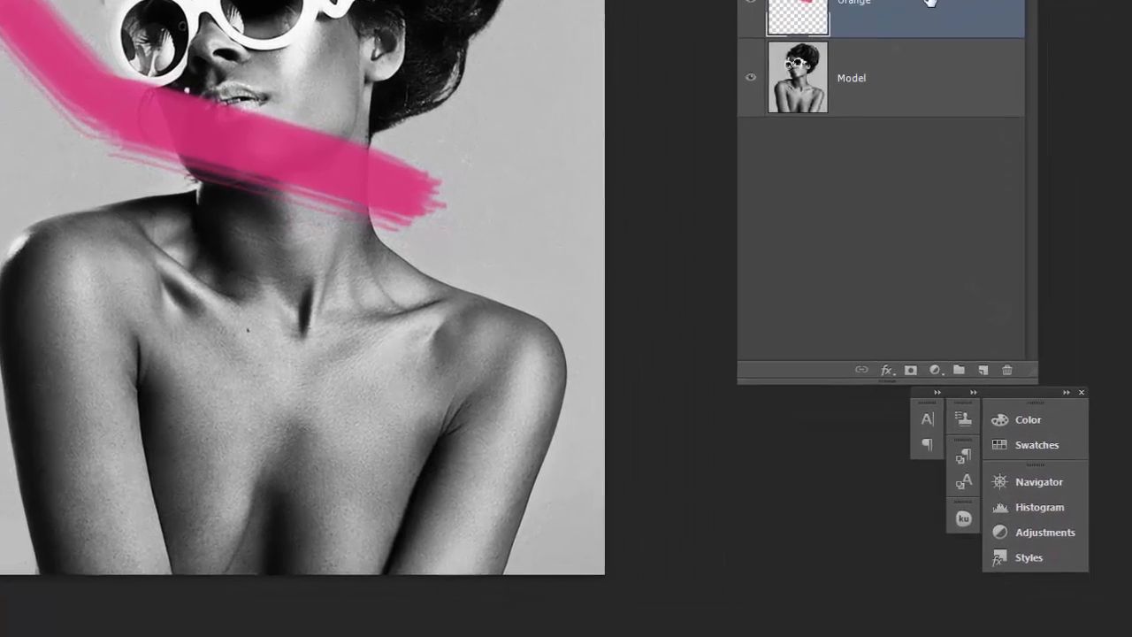
drag(990, 221, 998, 329)
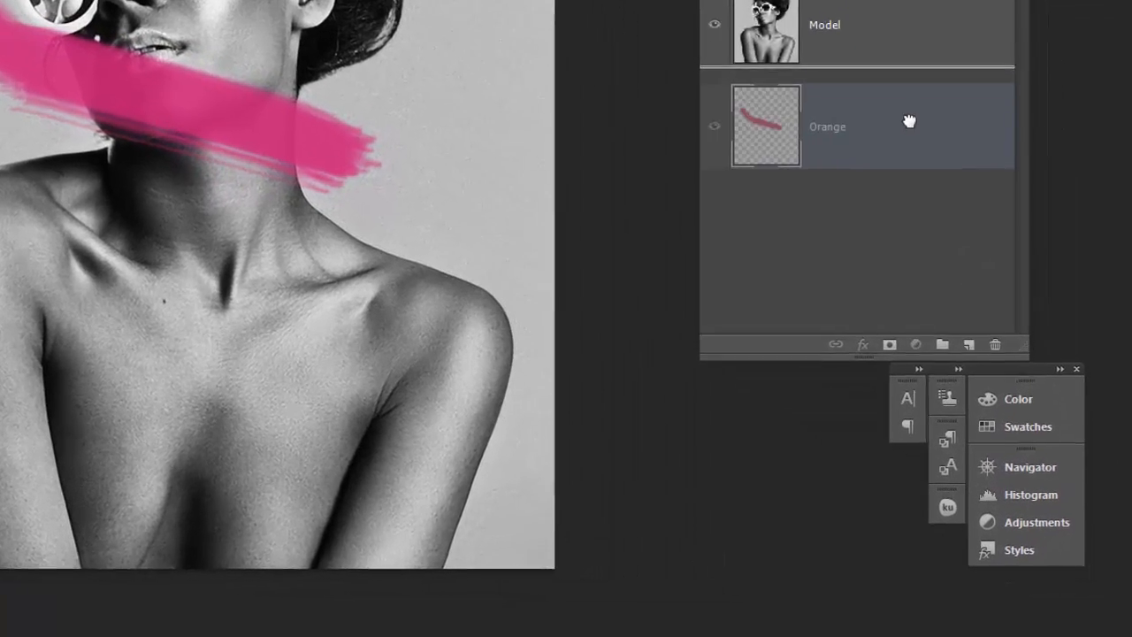
drag(908, 121, 996, 346)
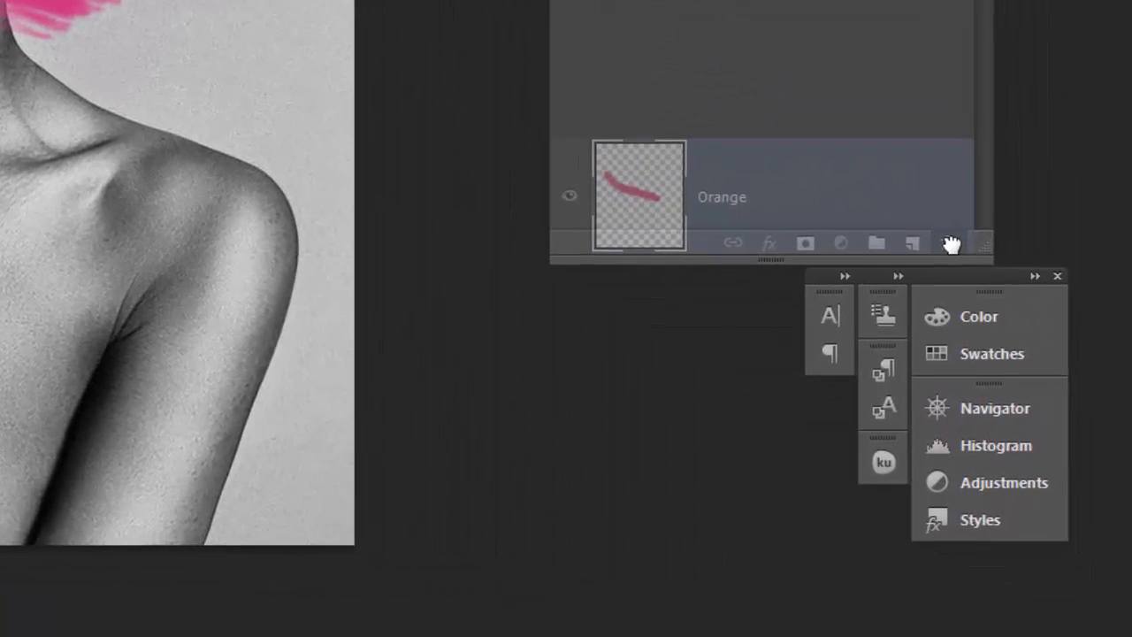
- Delete both ends of the pink stroke on the Orange layer using rectangular marquee selections, and deselect
drag(952, 243, 997, 205)
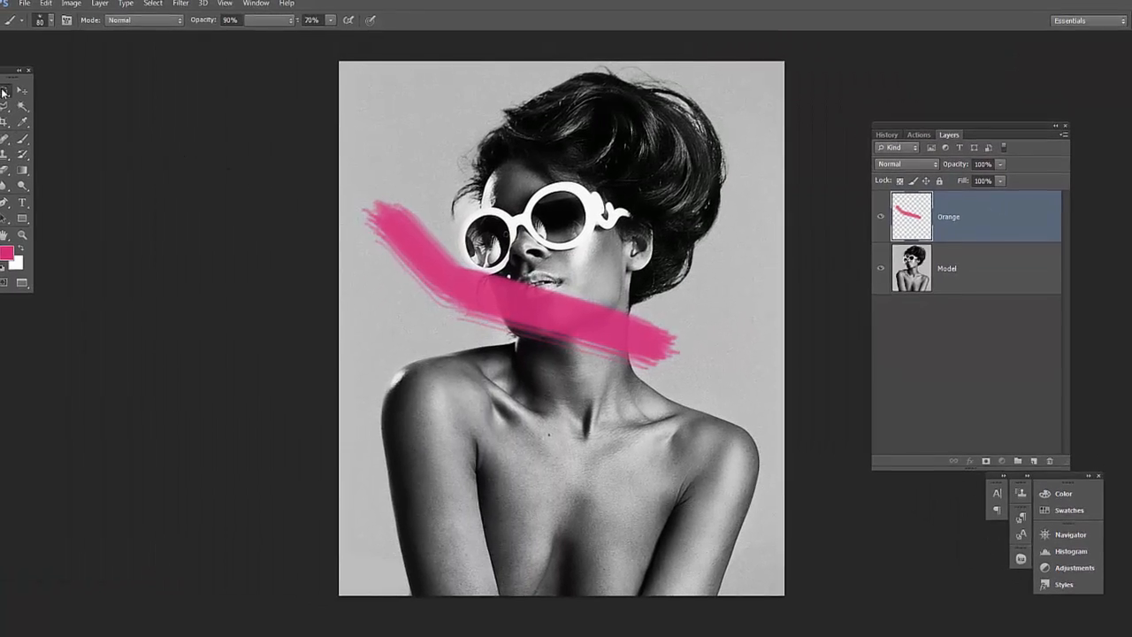
drag(4, 91, 27, 91)
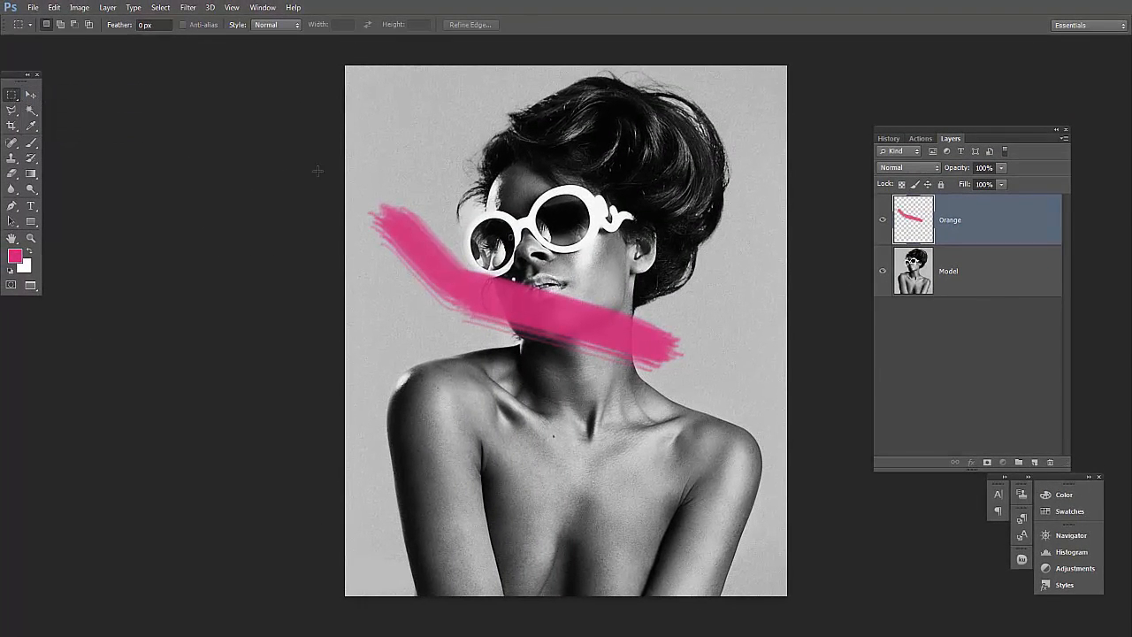
drag(325, 174, 471, 378)
key(Delete)
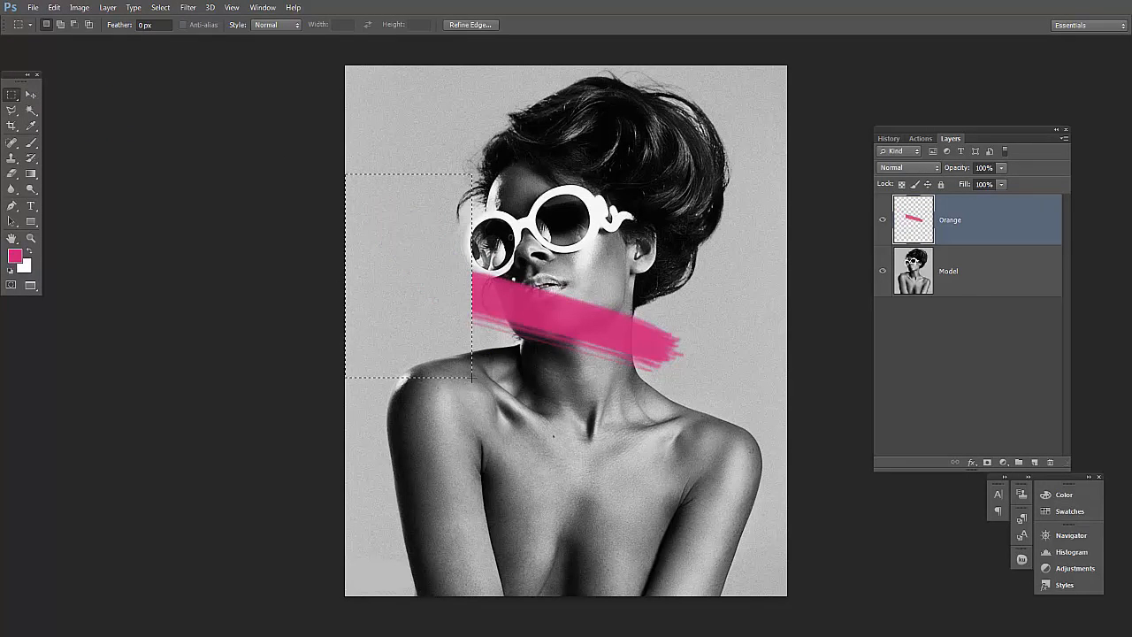
drag(580, 216, 706, 419)
key(Delete)
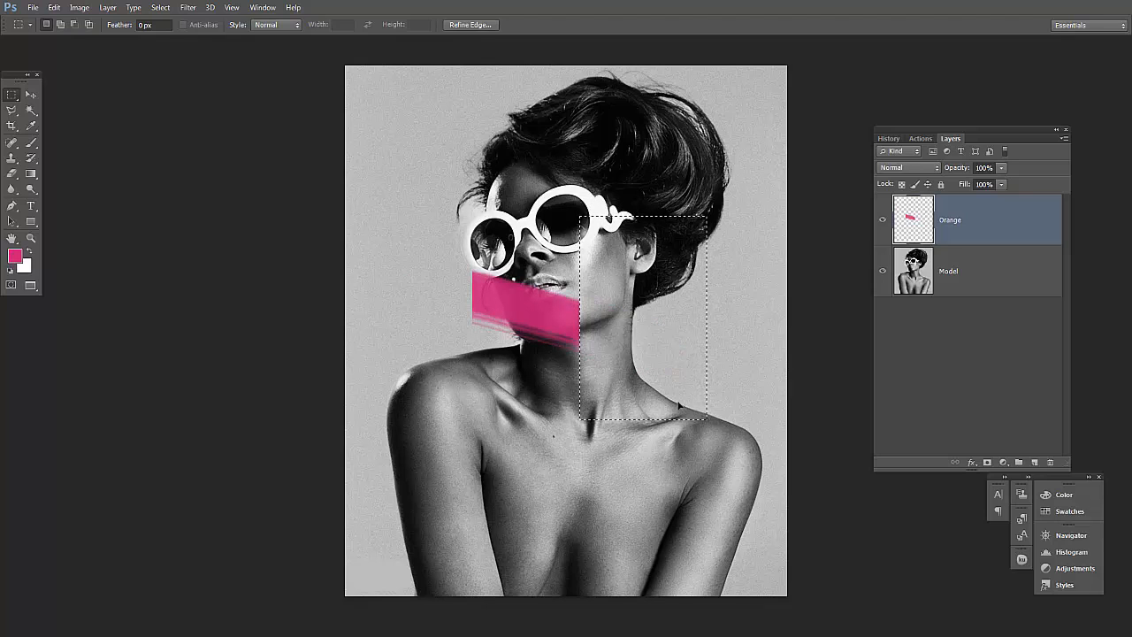
drag(651, 358, 684, 359)
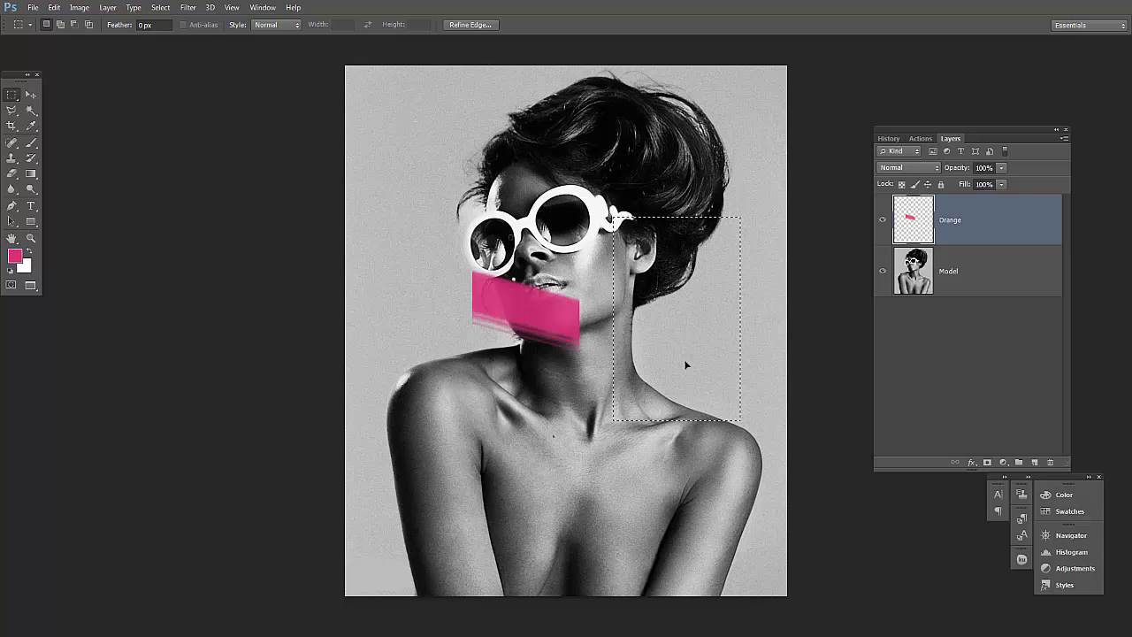
key(ctrl+d)
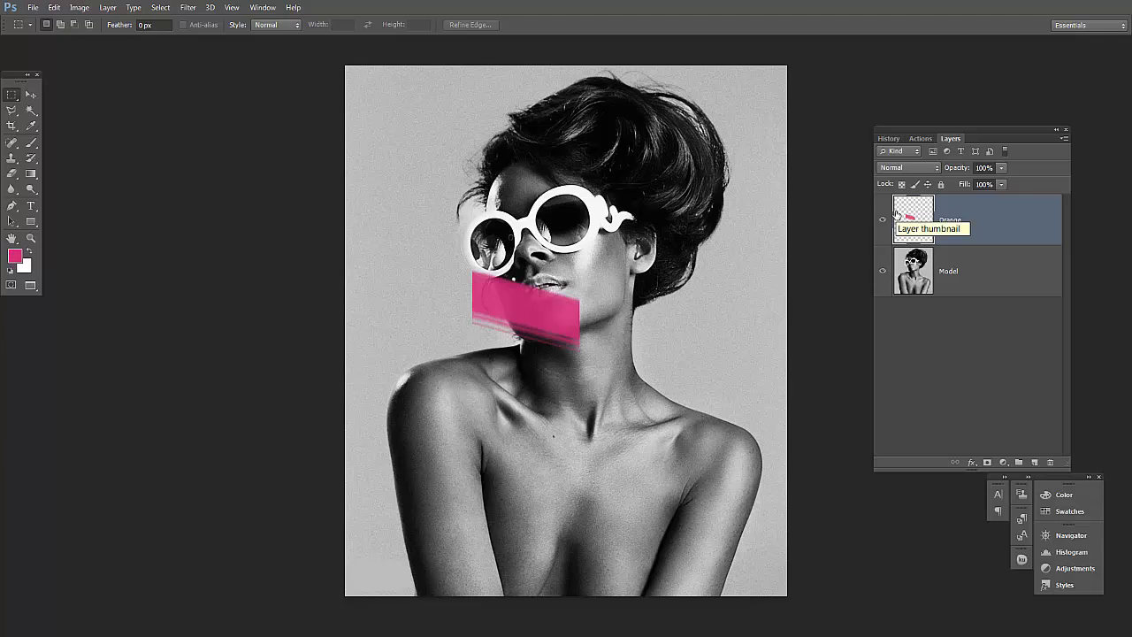
- Step back through the document history, state by state, to the New Layer state before the pink brush stroke
click(892, 139)
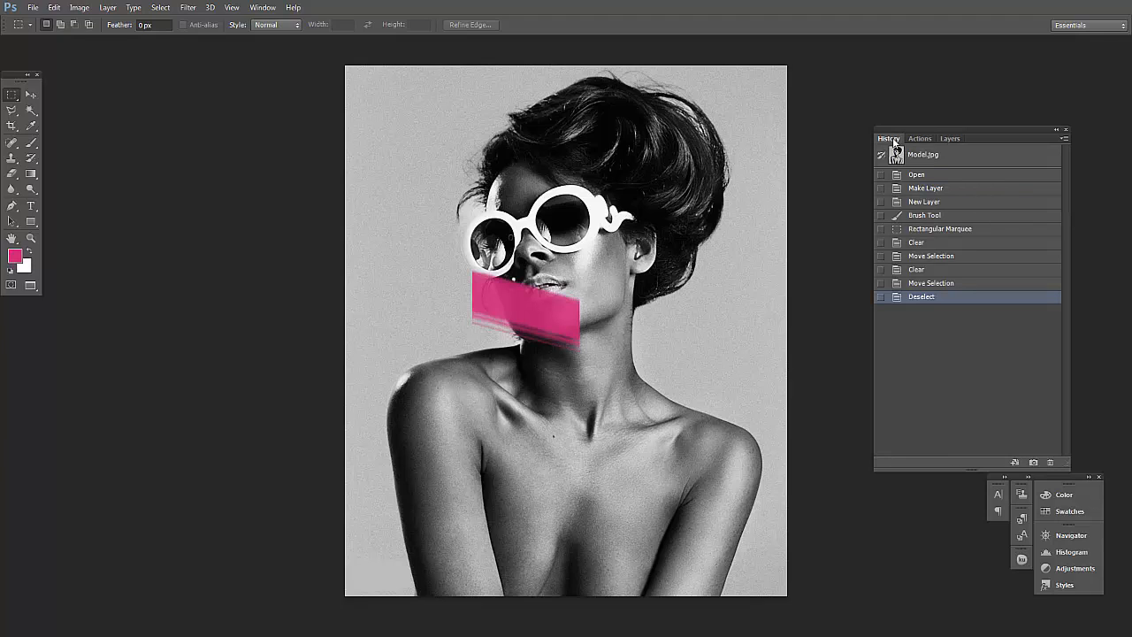
click(913, 284)
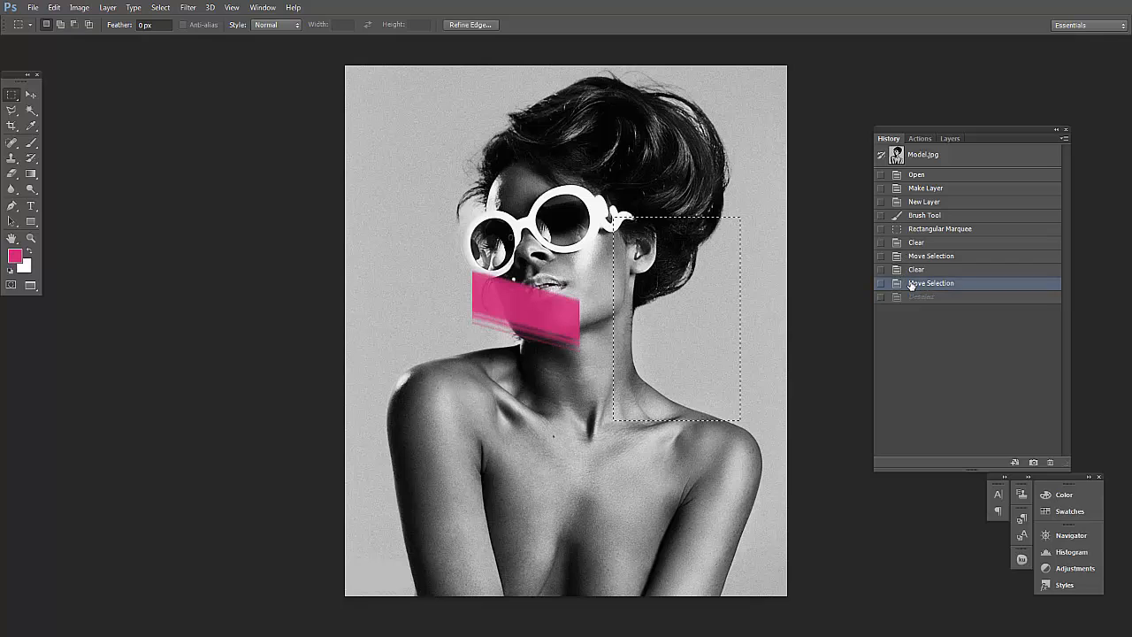
click(911, 270)
click(912, 256)
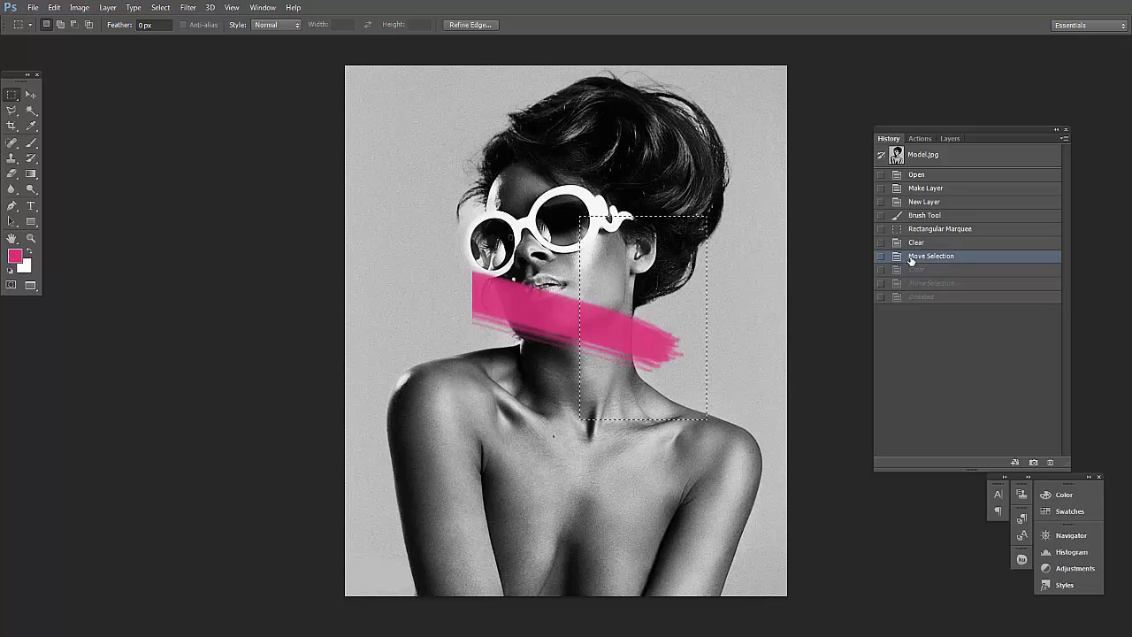
click(913, 244)
click(917, 230)
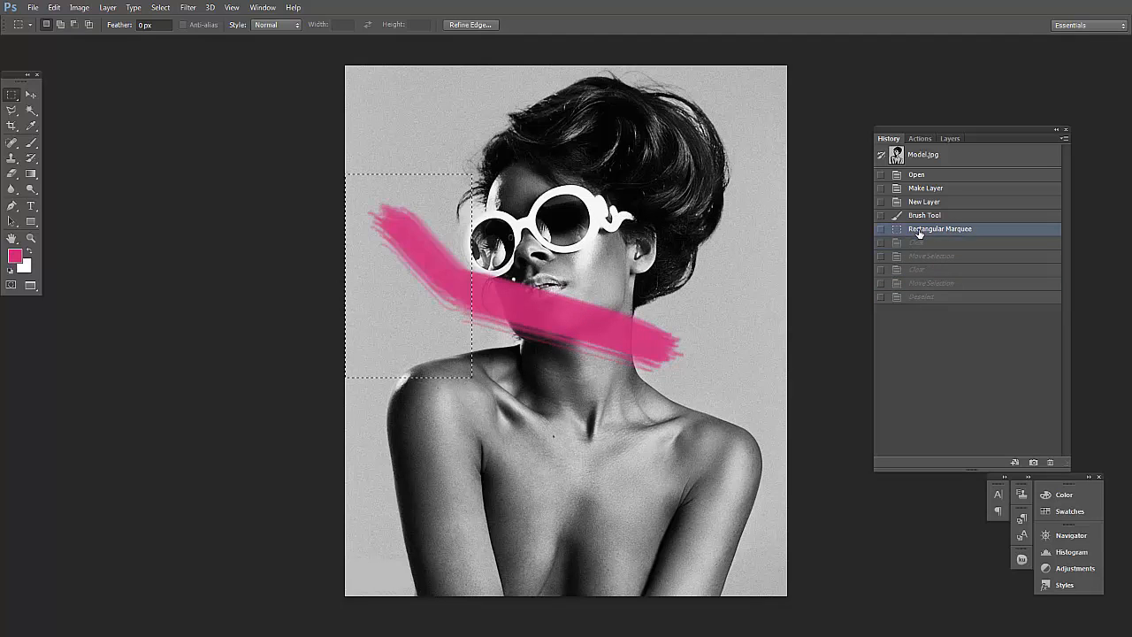
click(920, 217)
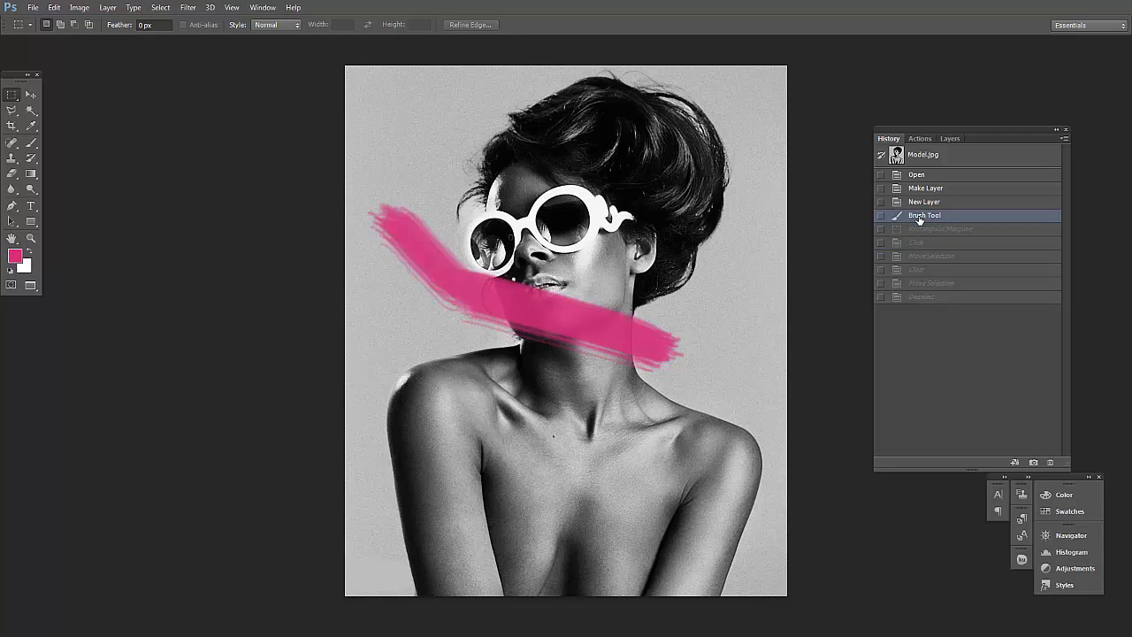
click(920, 203)
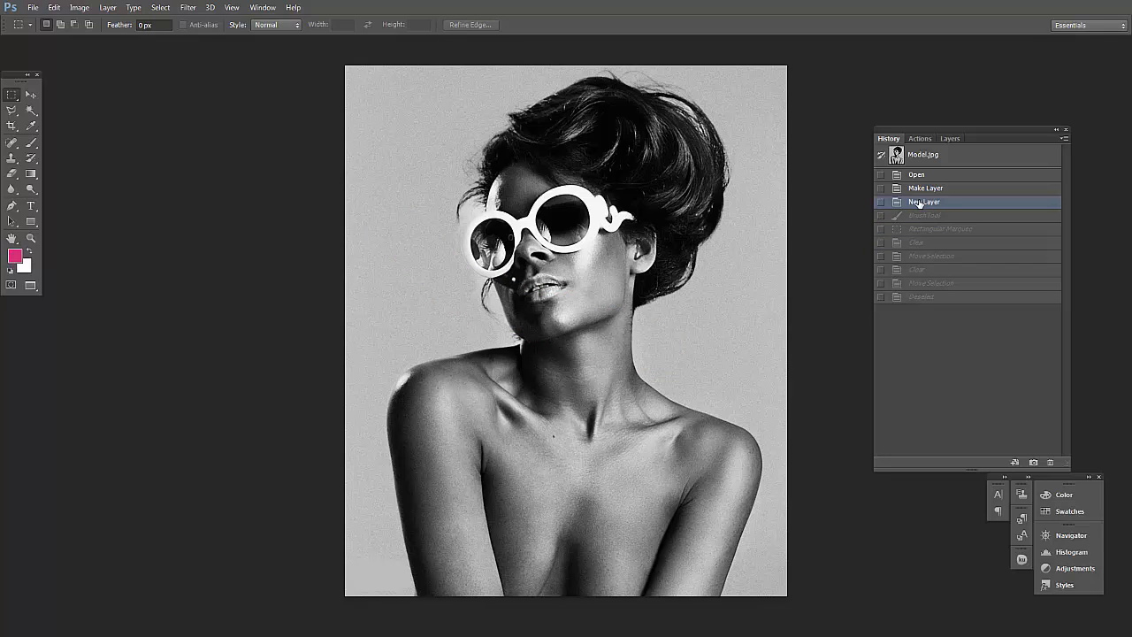
- Create a new layer above the Orange layer and name it Yellow
click(947, 138)
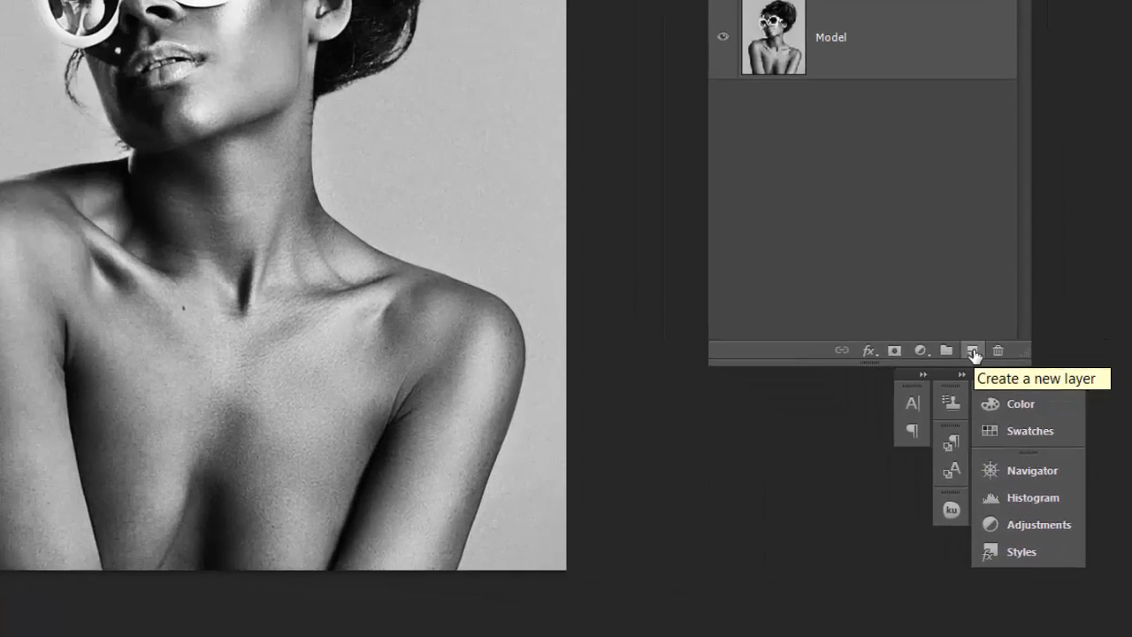
click(936, 286)
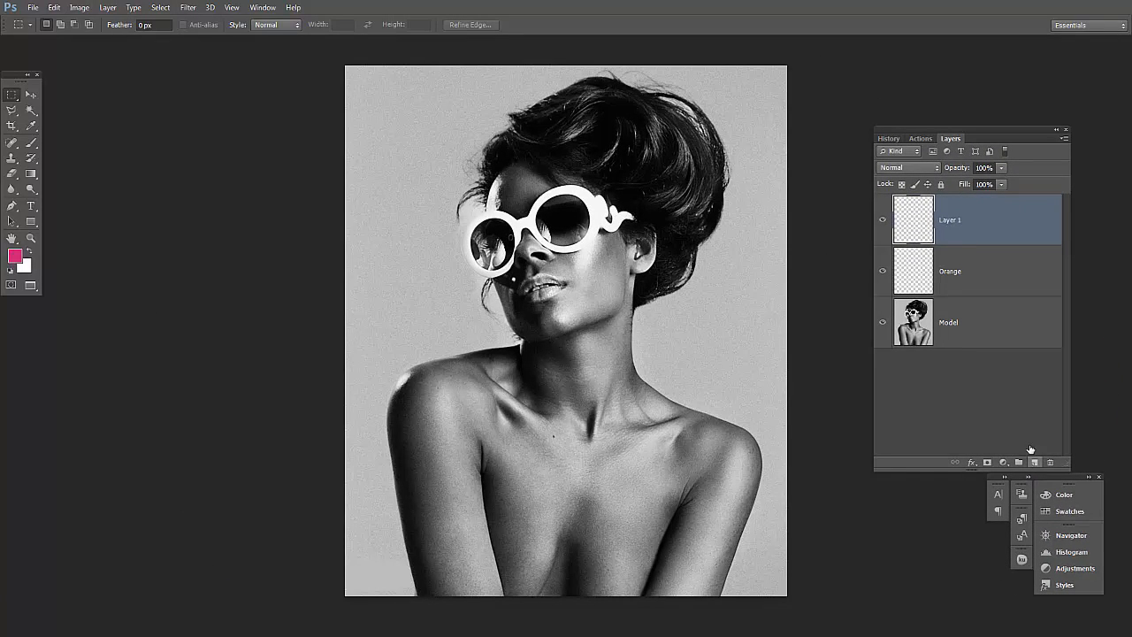
double_click(953, 221)
text(Yellow)
click(986, 391)
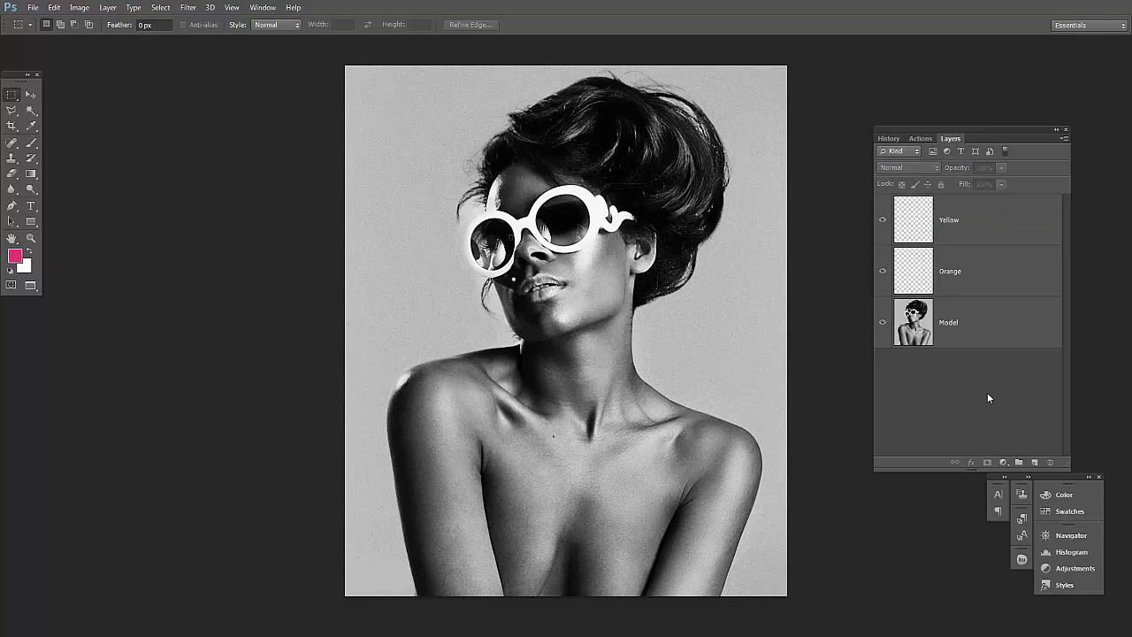
- Add another layer above the Yellow layer and name it Purple
click(1034, 463)
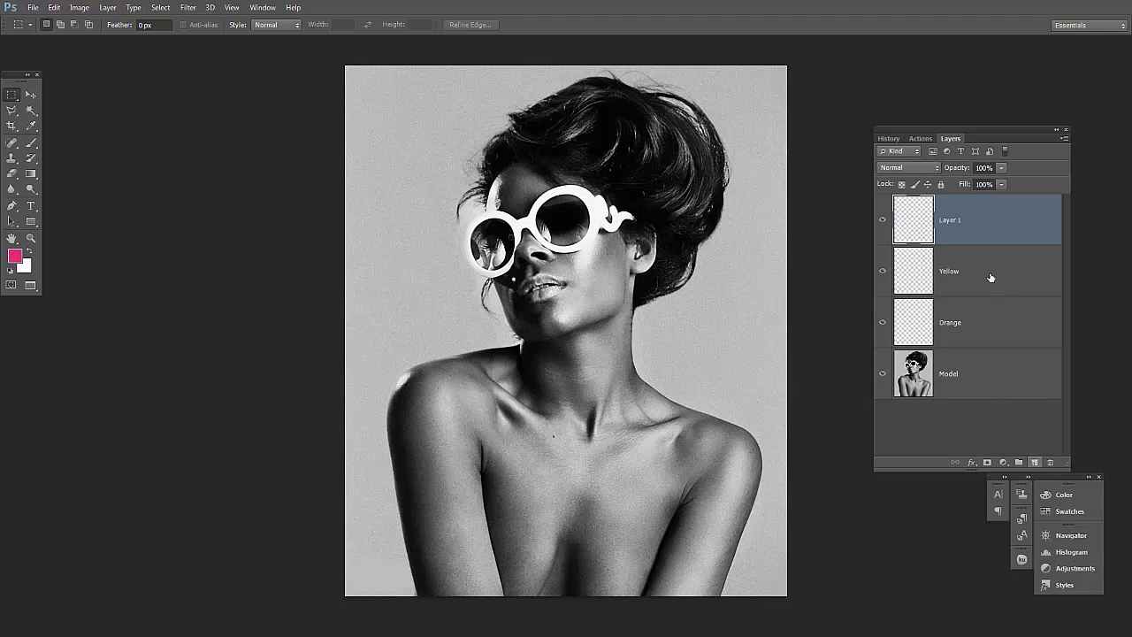
double_click(958, 221)
text(Purple)
click(993, 423)
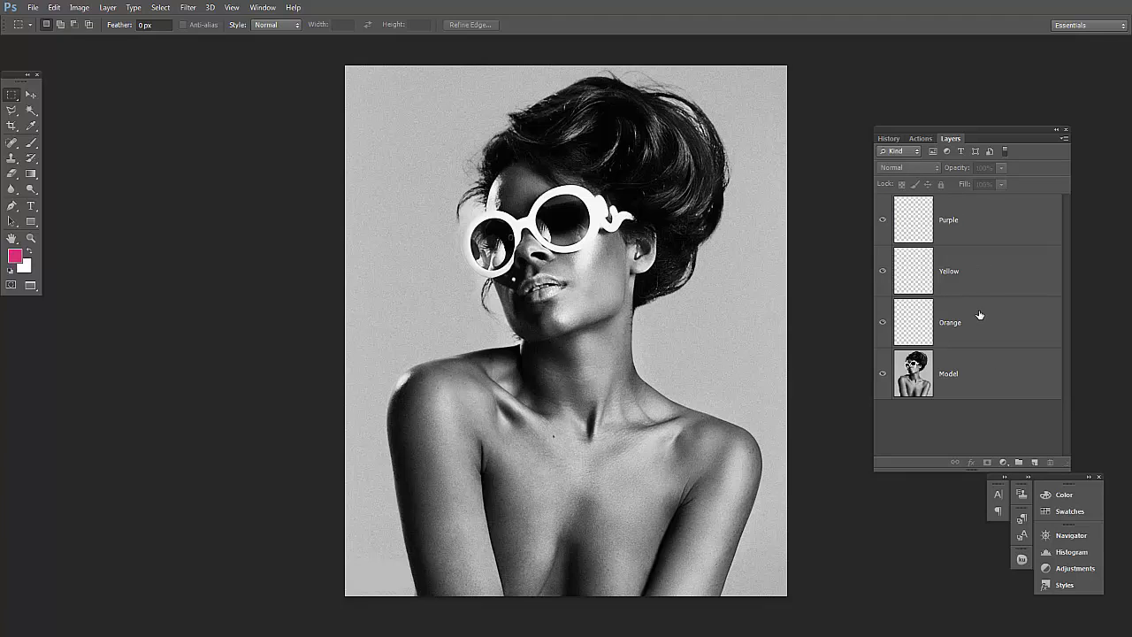
- Practise reordering the layers, ending with Yellow uppermost, followed by Purple, Orange and Model, and leave Orange selected
drag(977, 315, 979, 260)
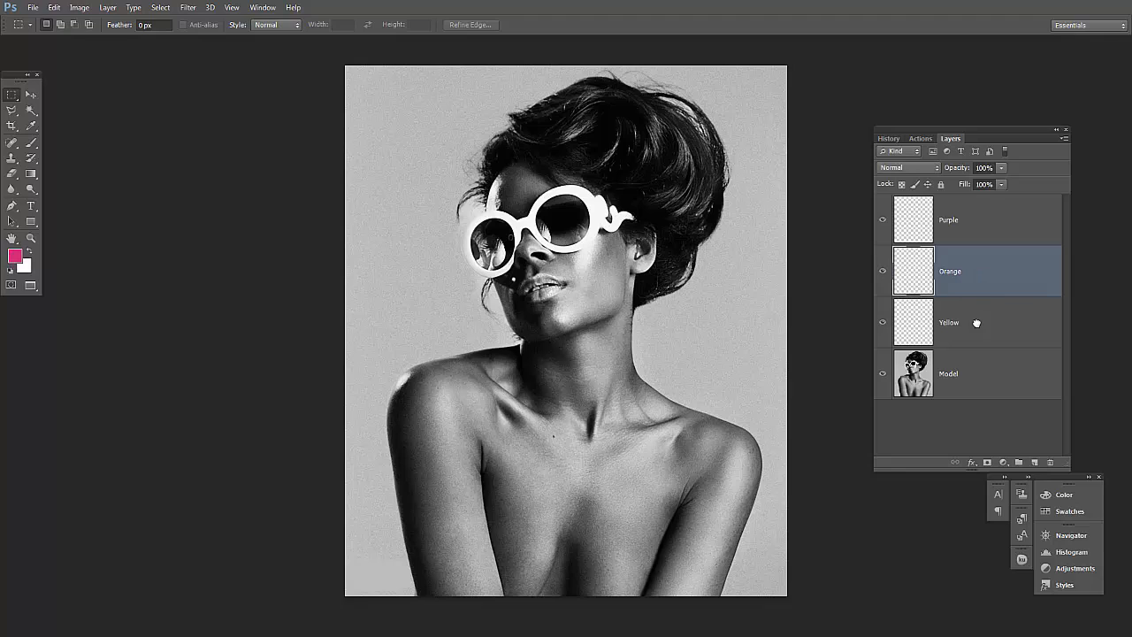
click(974, 218)
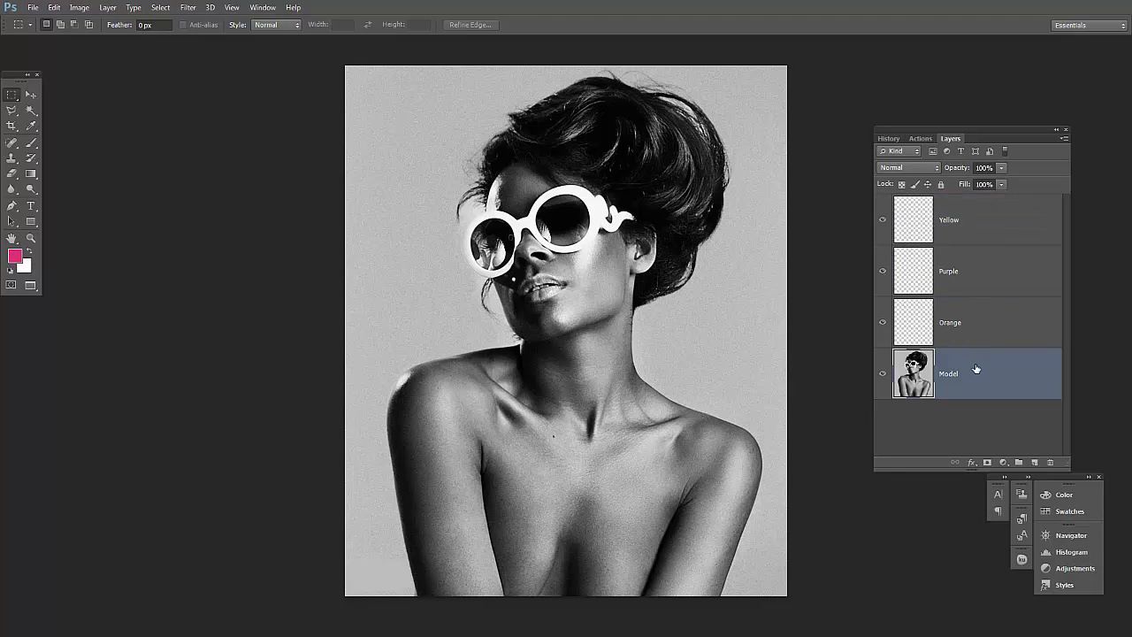
drag(976, 369, 973, 301)
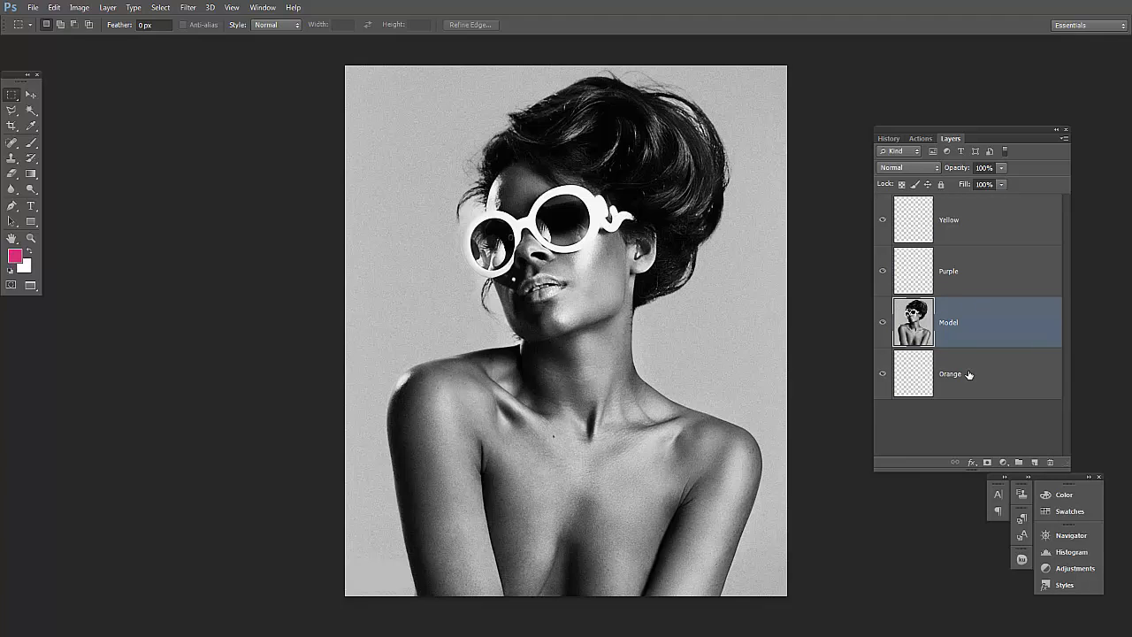
drag(968, 374, 955, 352)
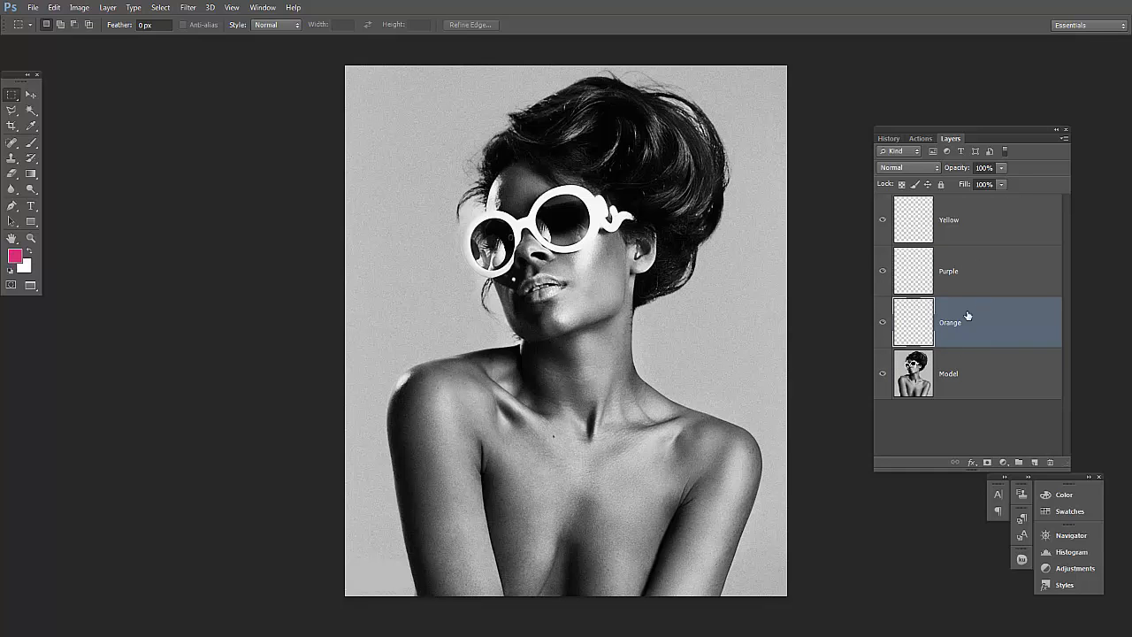
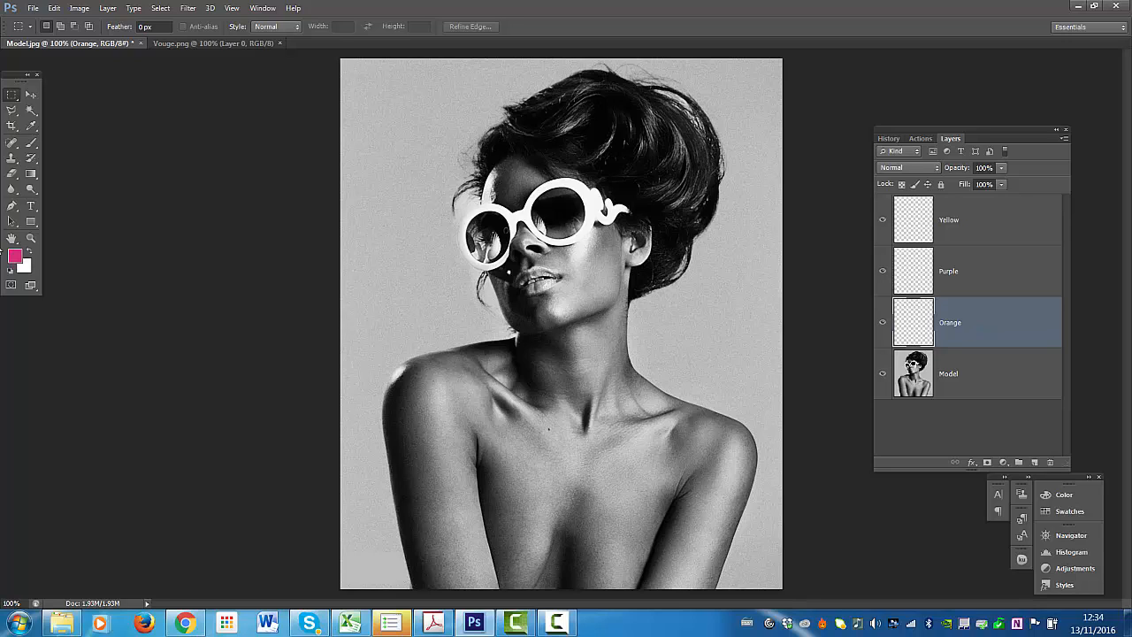
- Set the foreground color to golden yellow, f0bd0a
click(27, 99)
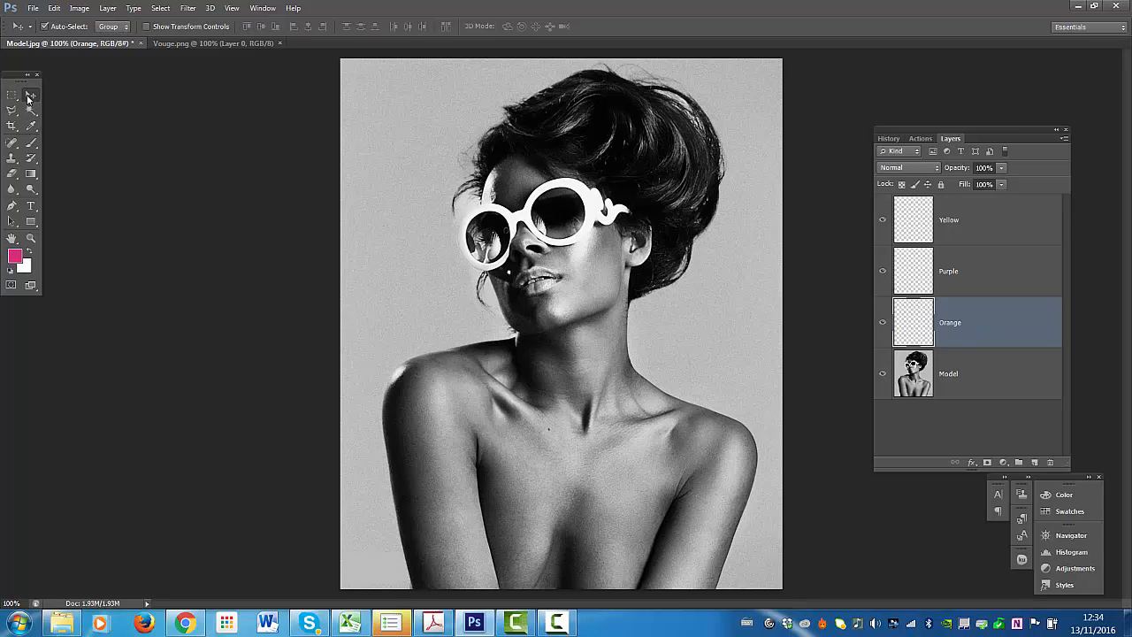
click(15, 258)
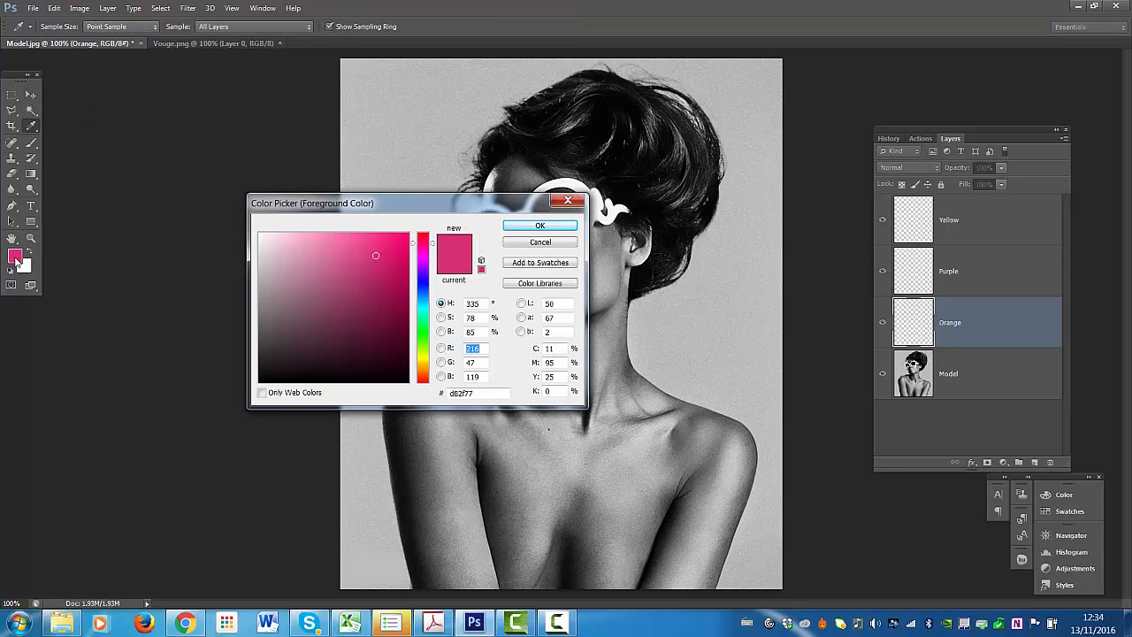
click(422, 364)
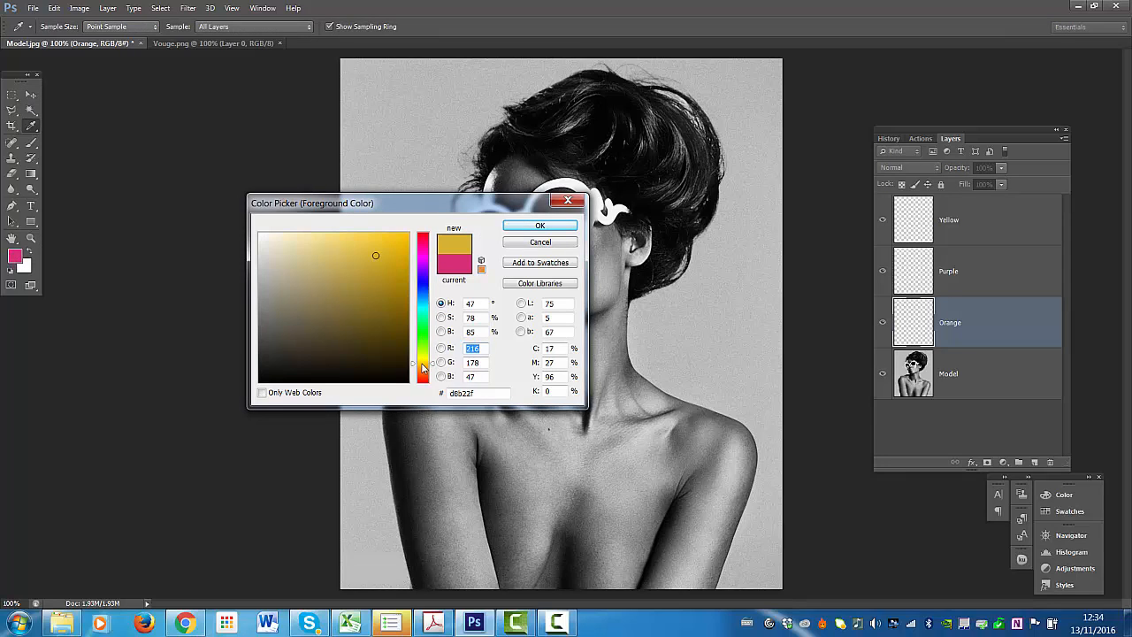
click(394, 311)
click(393, 280)
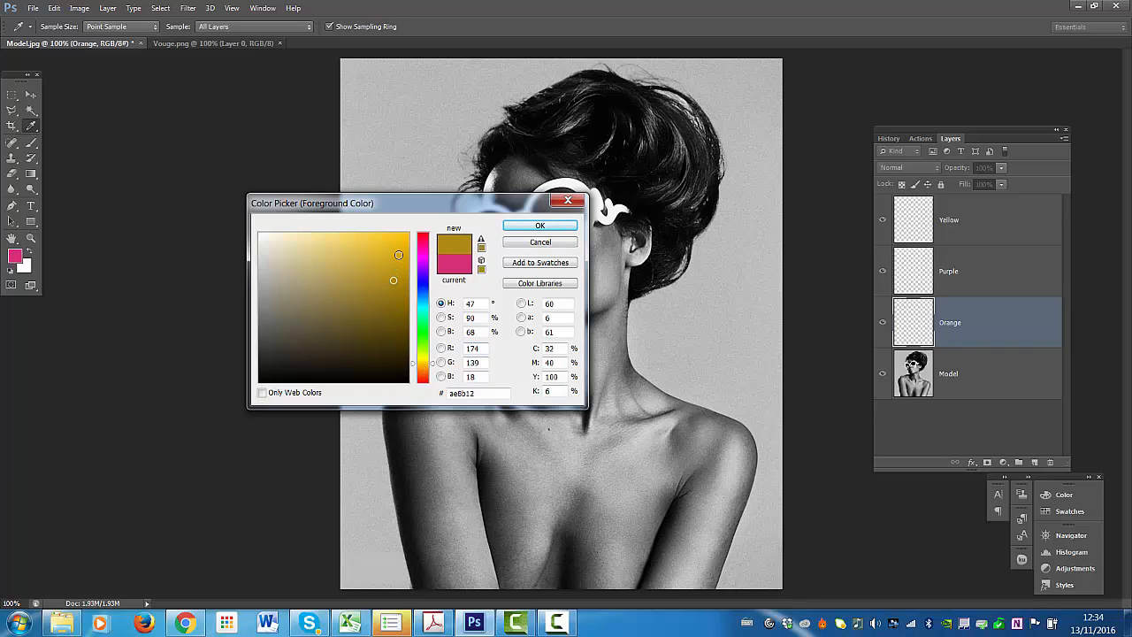
click(398, 255)
click(402, 241)
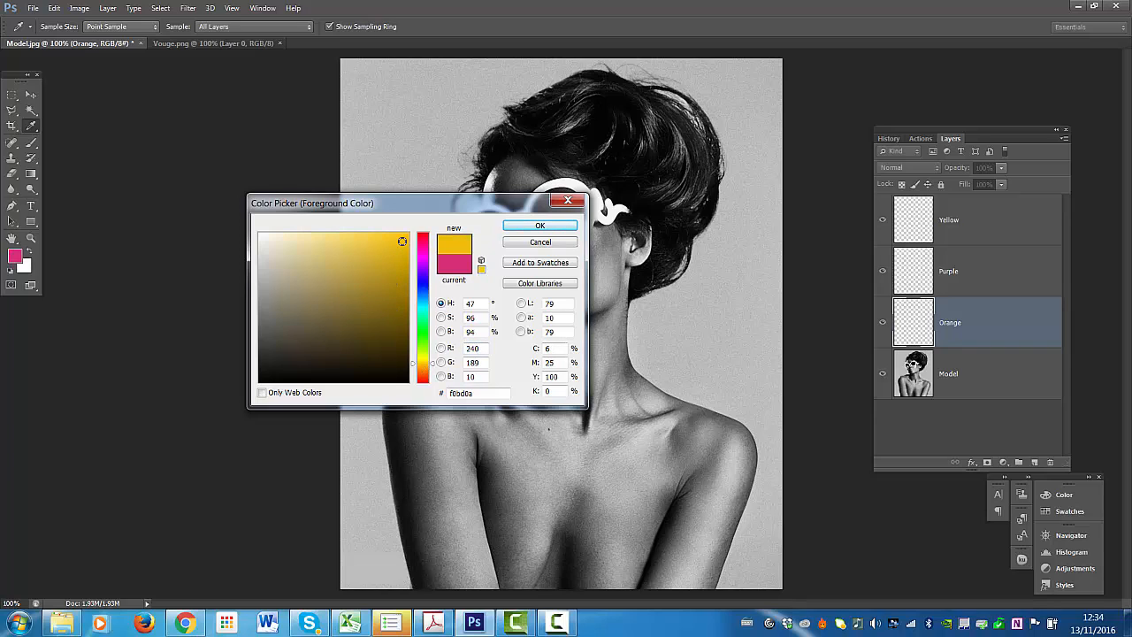
click(525, 227)
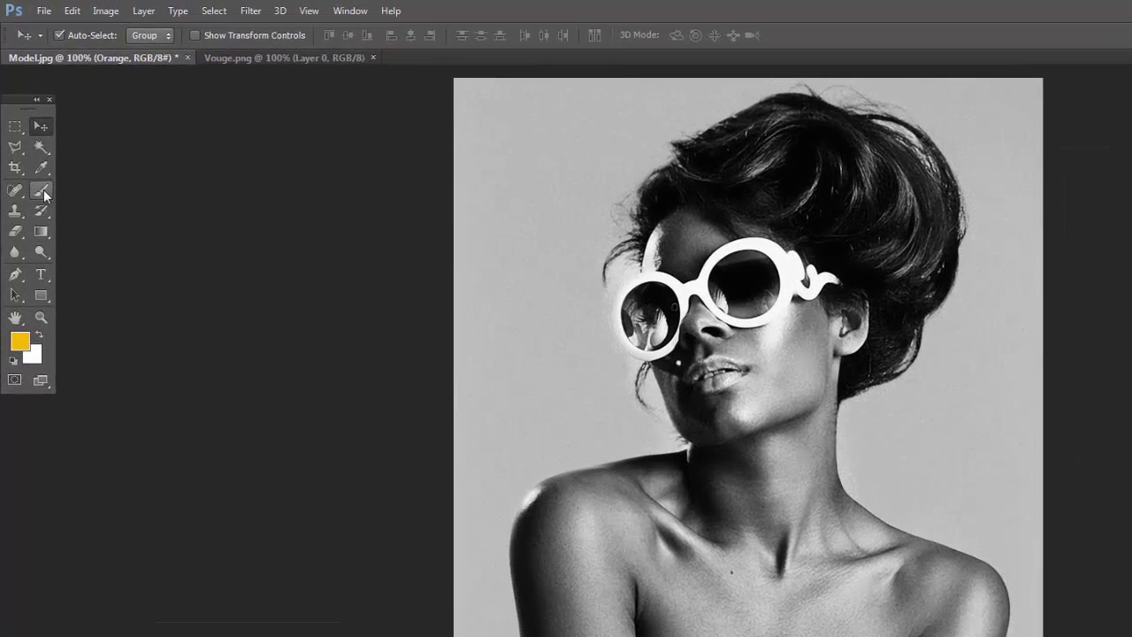
- Activate the Brush tool, try sizes of 70 and 72 px, and set up a hard round brush at 5000 px
click(42, 193)
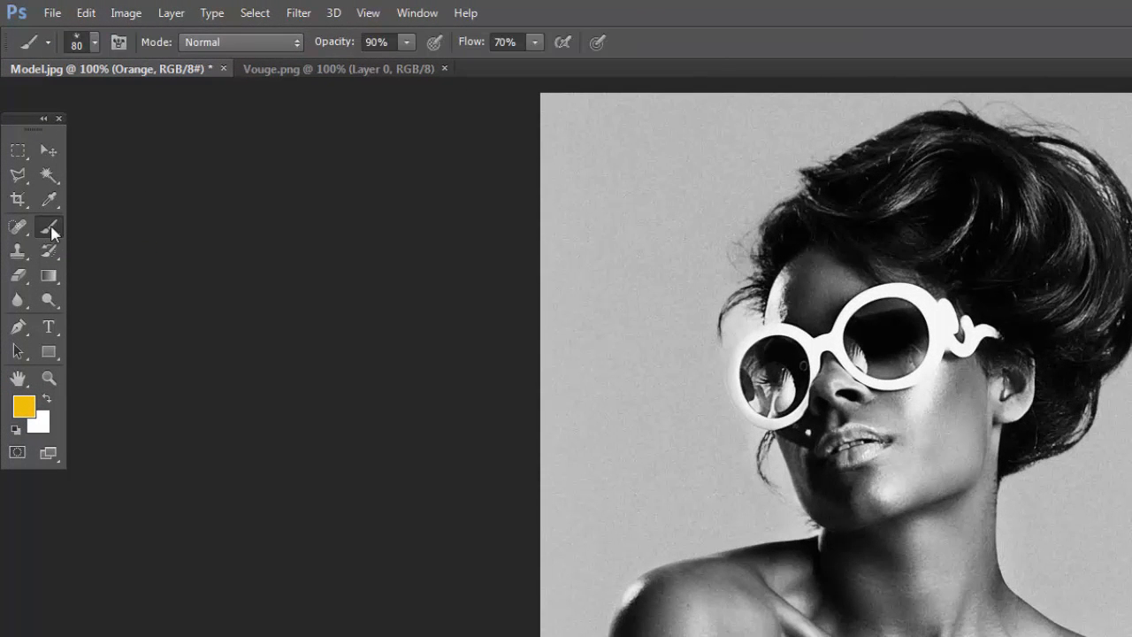
click(94, 42)
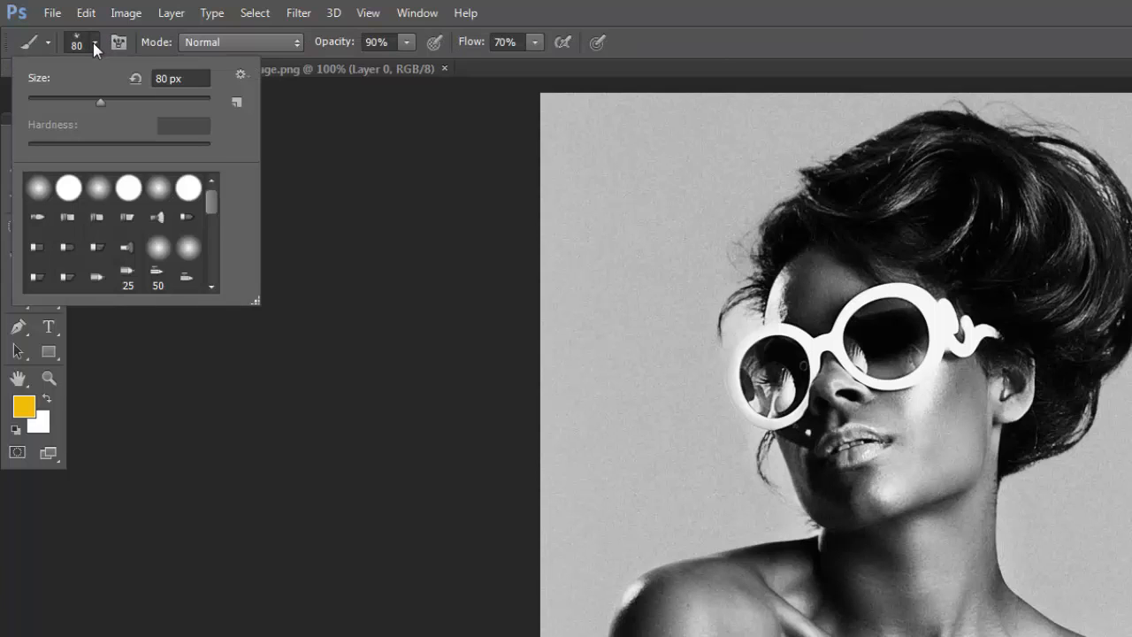
click(99, 100)
drag(99, 101, 91, 103)
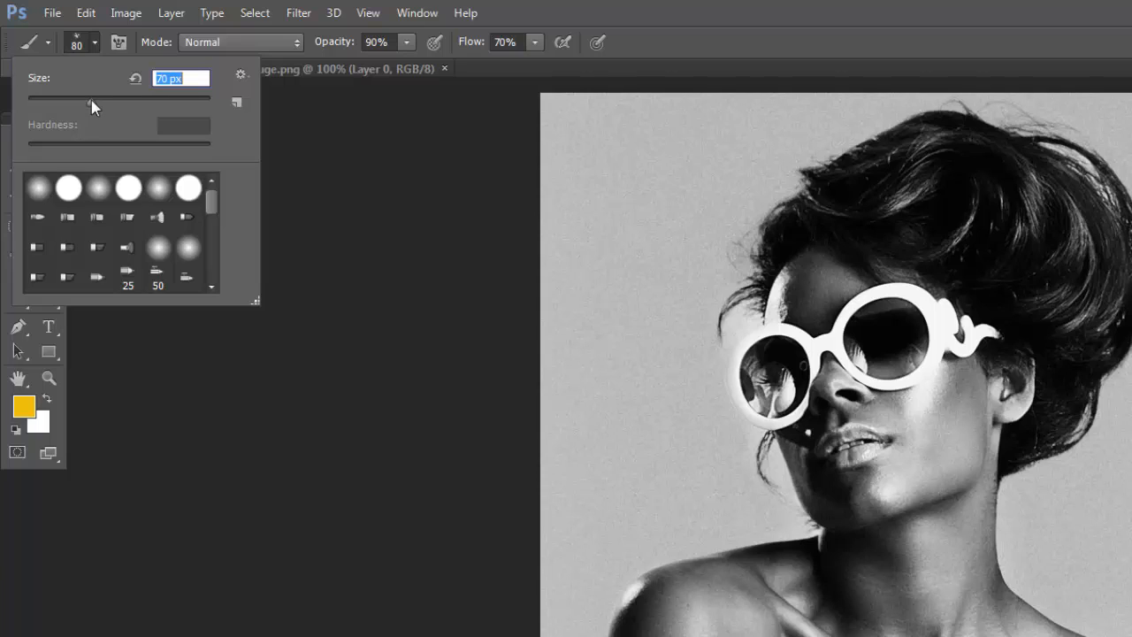
drag(91, 100, 92, 101)
drag(93, 101, 93, 101)
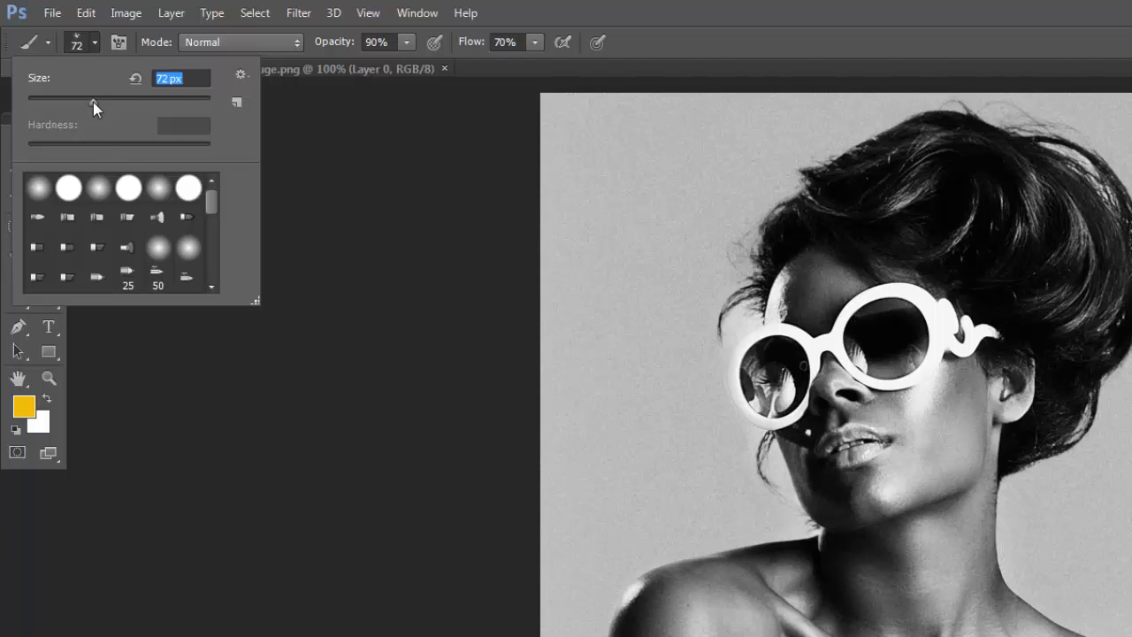
mouse_move(93, 101)
mouse_down()
mouse_move(40, 102)
mouse_move(328, 147)
mouse_up()
click(131, 189)
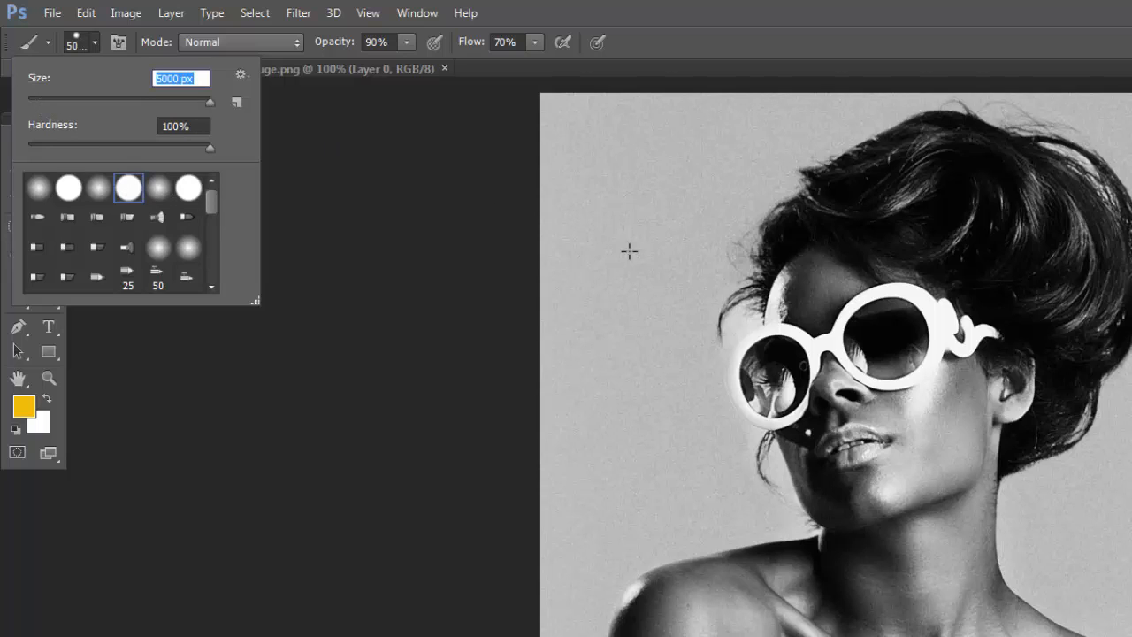
- Paint a yellow stroke across the whole image on the Orange layer with the oversized brush, and undo it
mouse_move(623, 230)
mouse_down()
mouse_move(609, 428)
mouse_move(602, 326)
mouse_up()
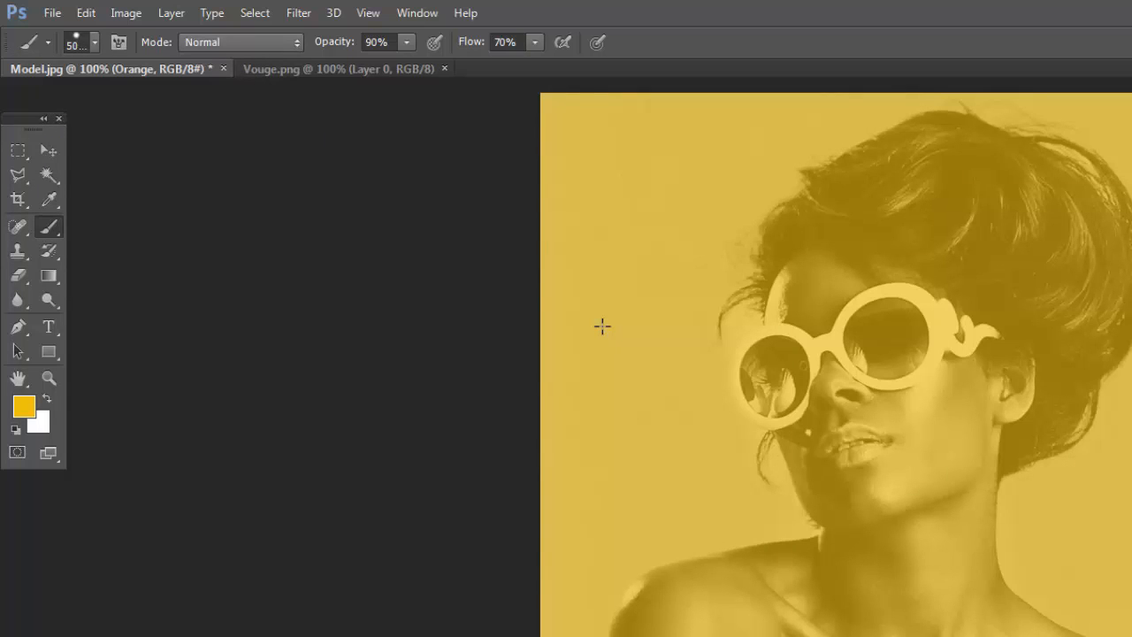
key(ctrl+z)
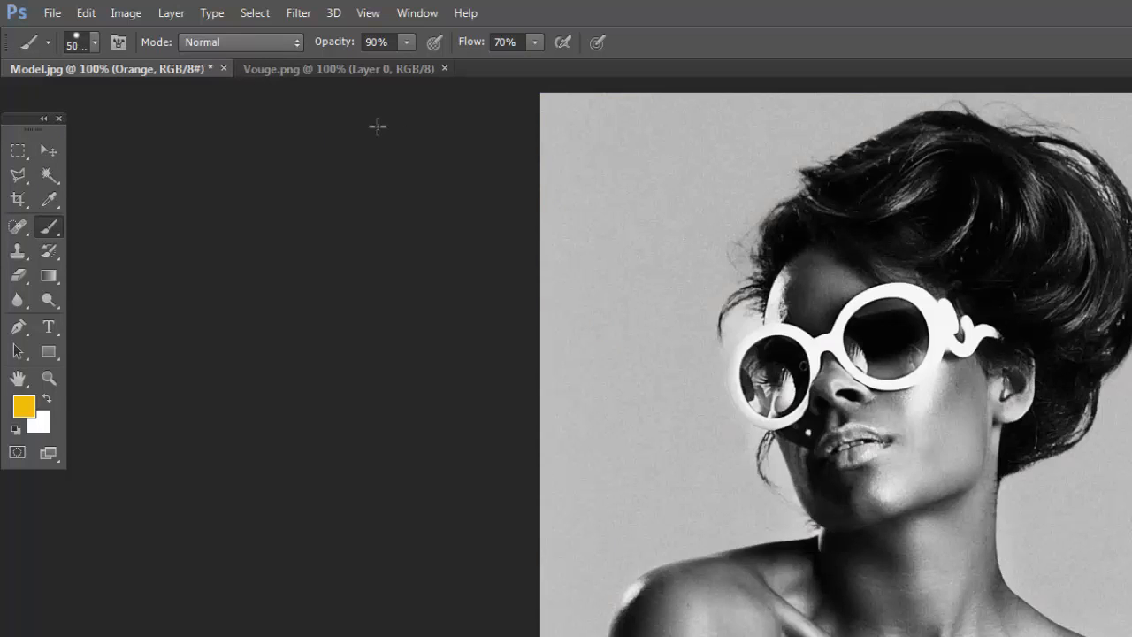
- Reduce the brush size to 10 px and paint a thin test stroke over the grey background beside the model
click(94, 43)
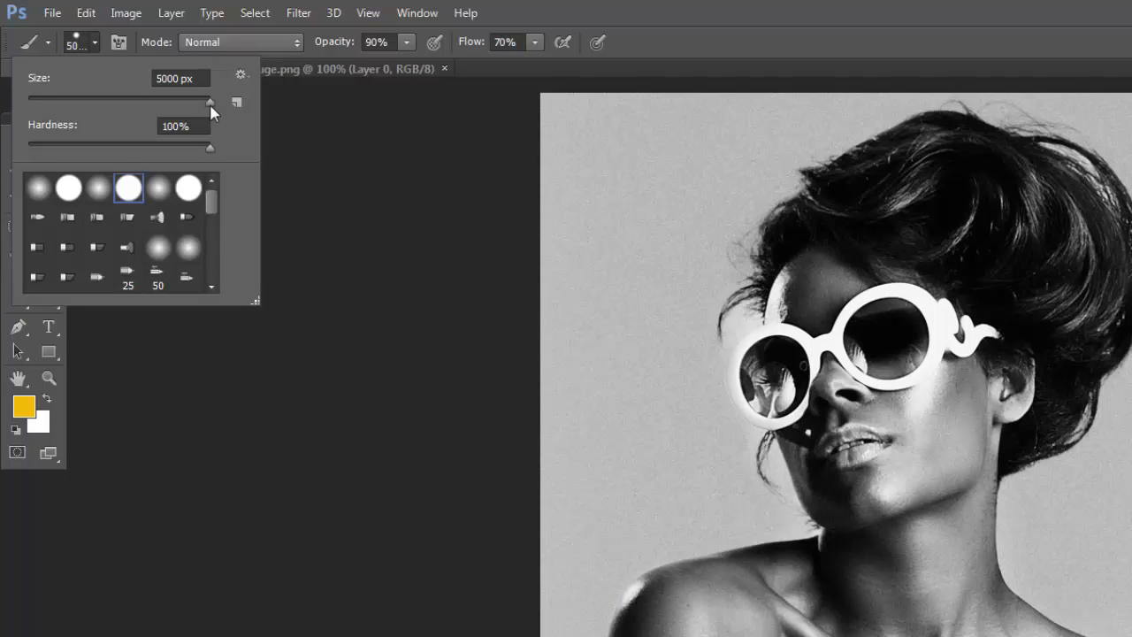
drag(209, 103, 38, 108)
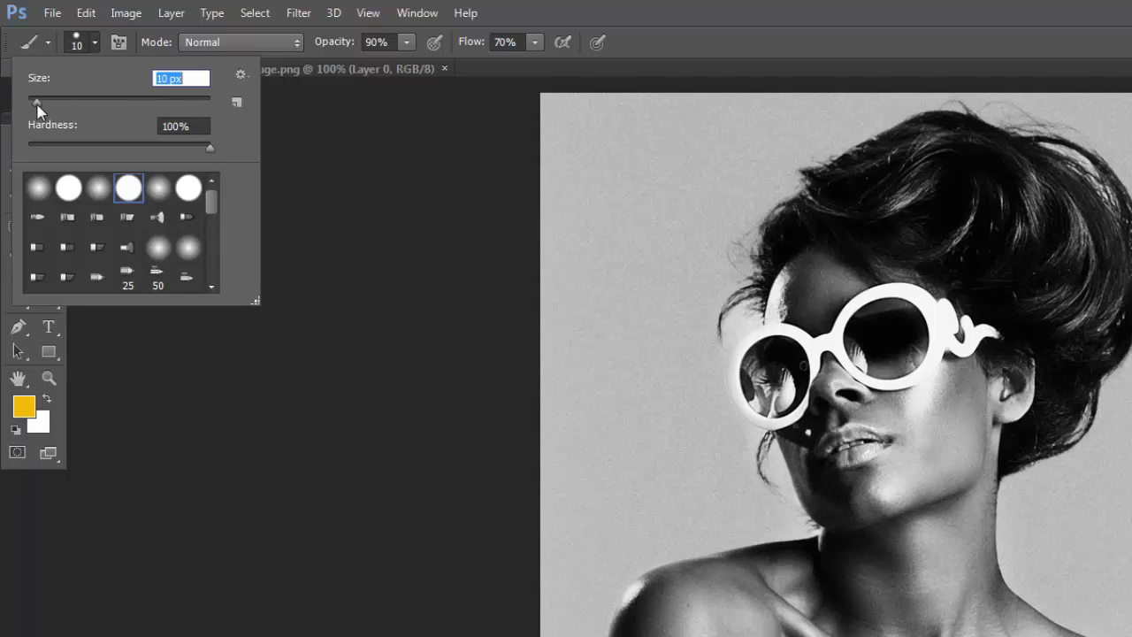
drag(694, 207, 627, 320)
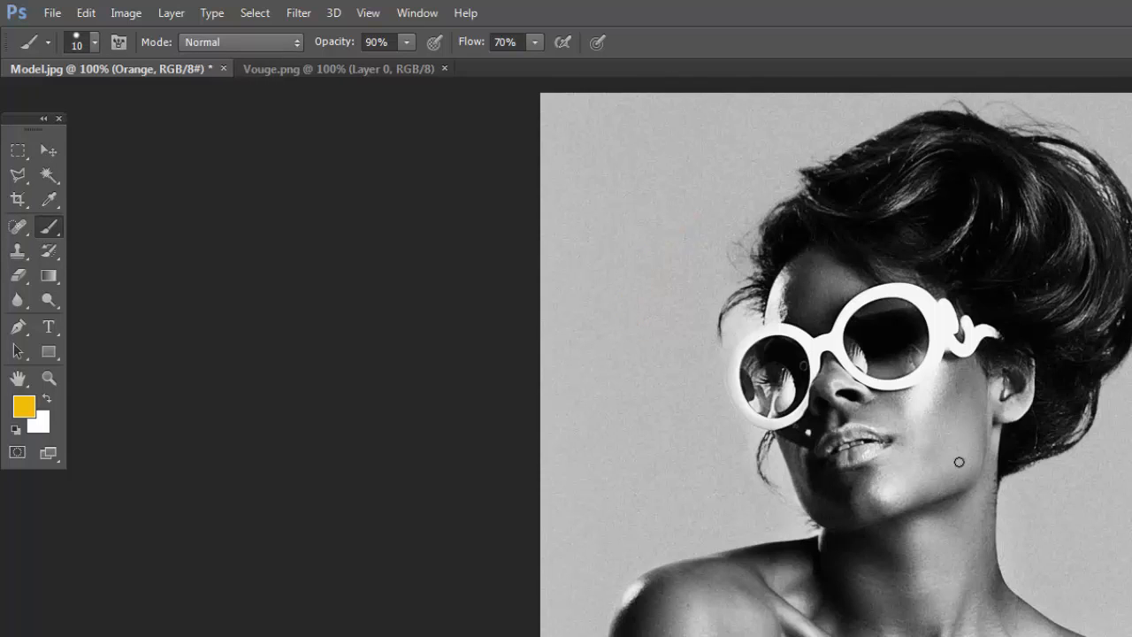
- Set the hard round brush to 77 px and paint a test stroke over the grey background beside the model
click(93, 39)
drag(38, 102, 97, 108)
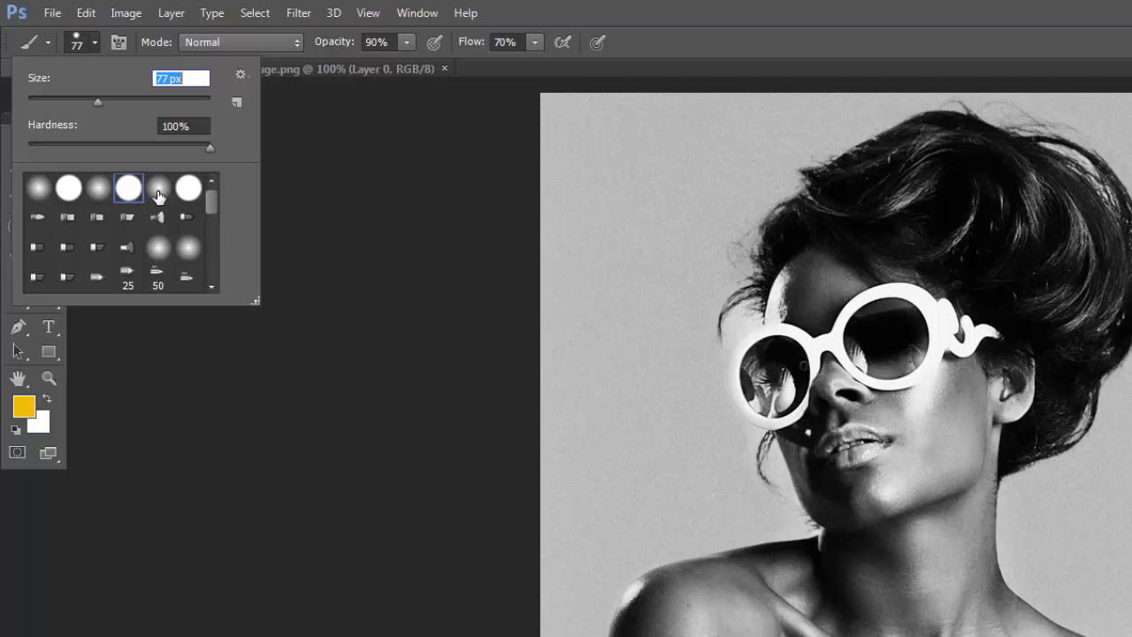
click(130, 195)
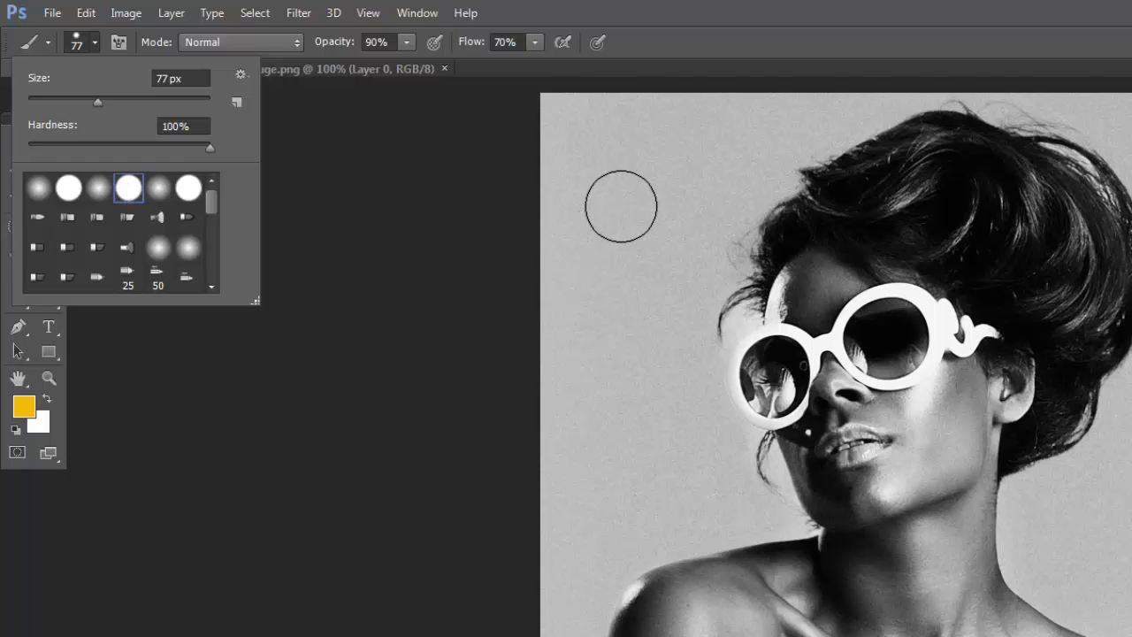
drag(620, 206, 621, 223)
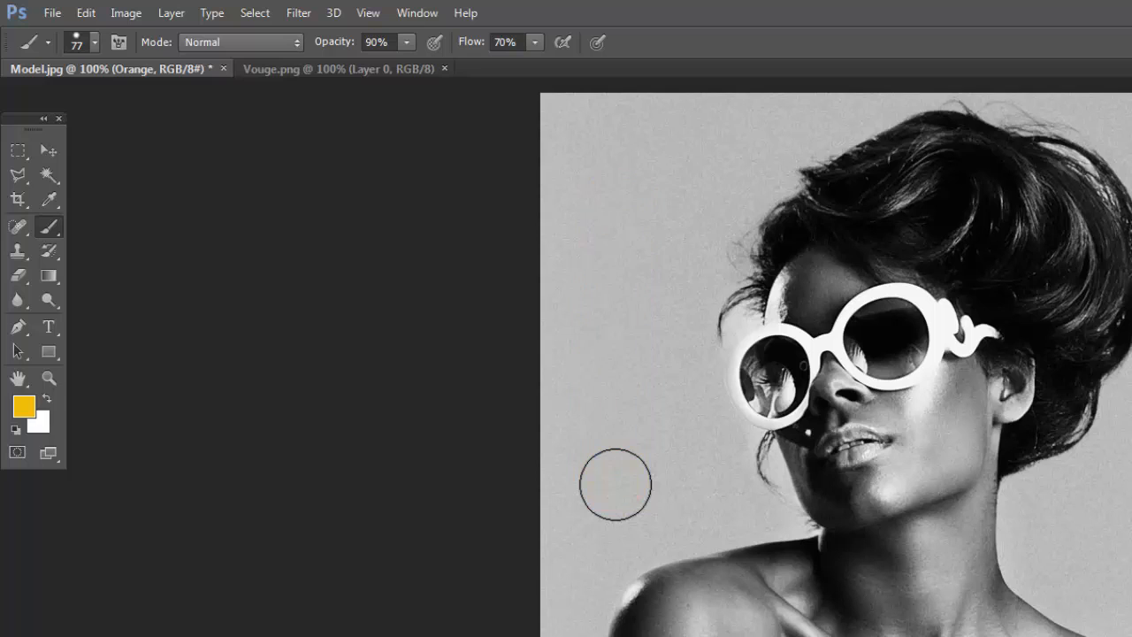
- Switch to the soft round brush preset and try a vertical stroke over the grey background
click(95, 43)
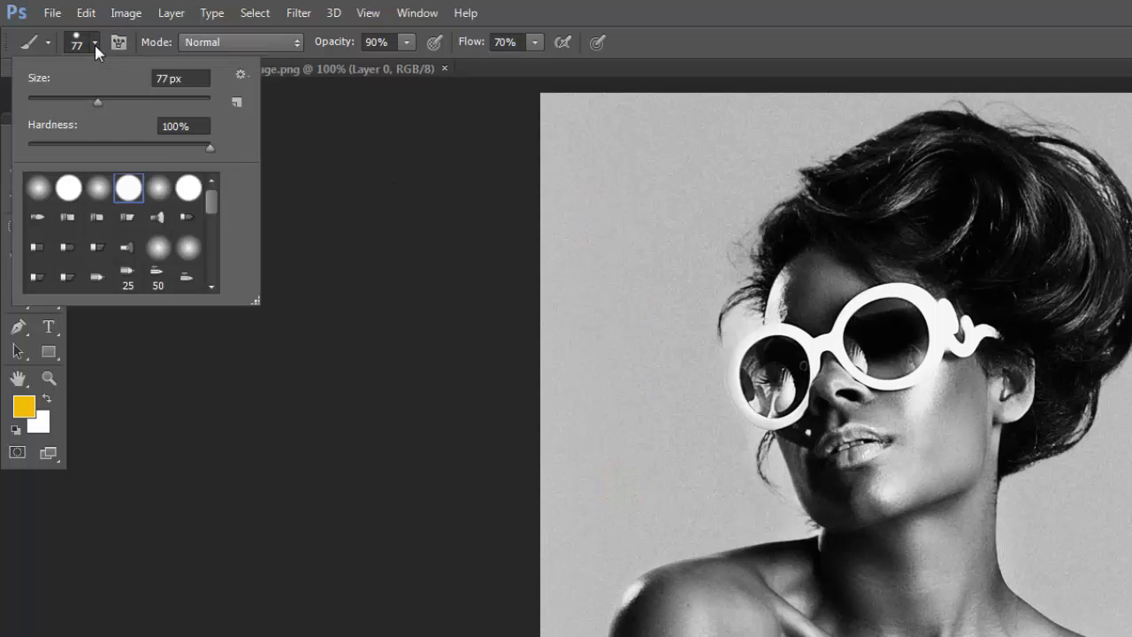
click(158, 187)
mouse_move(619, 176)
mouse_down()
mouse_move(625, 408)
mouse_move(639, 456)
mouse_up()
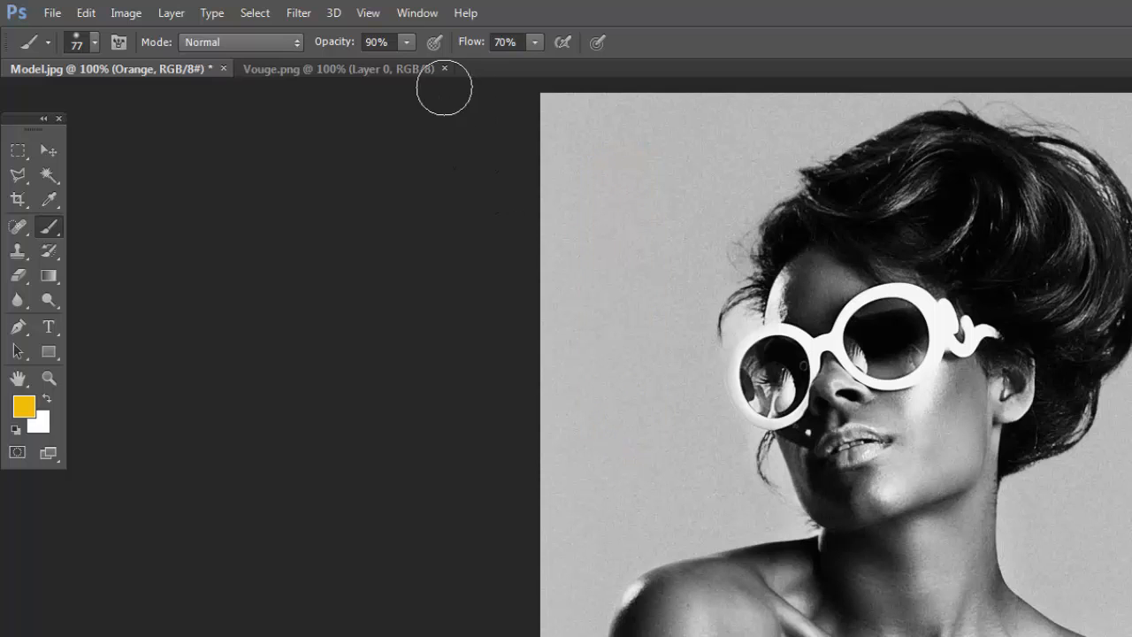
- Raise the brush opacity and flow to 100%, paint a vertical yellow test stroke beside the model, and undo it
click(407, 42)
drag(408, 66, 591, 73)
click(540, 43)
mouse_move(624, 246)
mouse_down()
mouse_move(606, 348)
mouse_move(627, 439)
mouse_up()
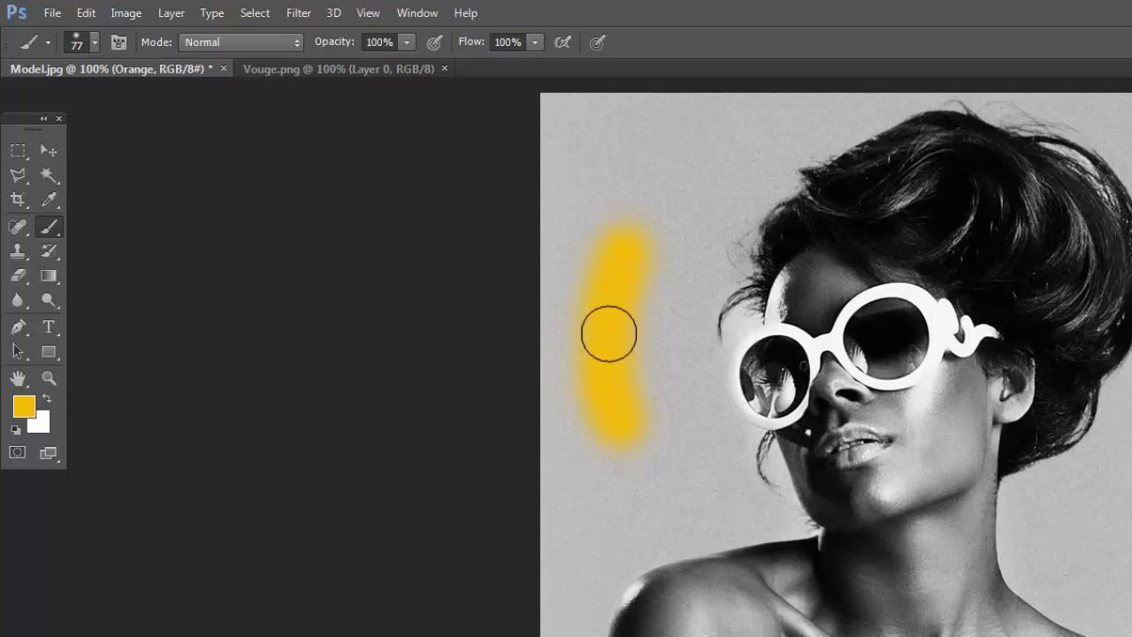
key(ctrl+z)
- Lower the brush opacity to 49% and paint a semi-transparent yellow test stroke over the grey background
click(407, 42)
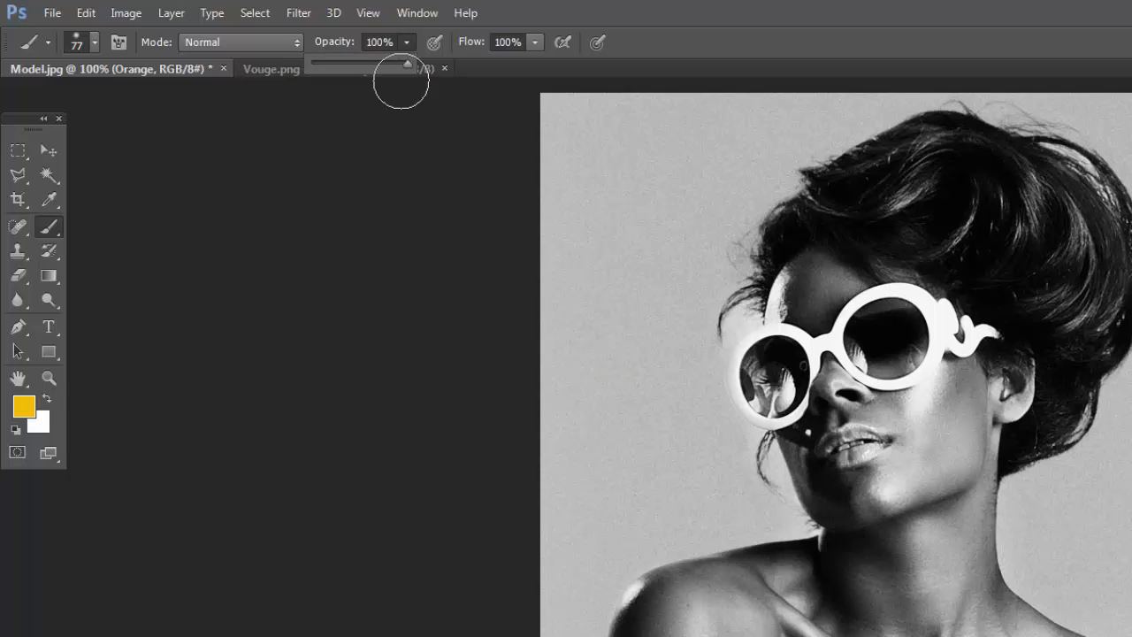
drag(407, 66, 359, 68)
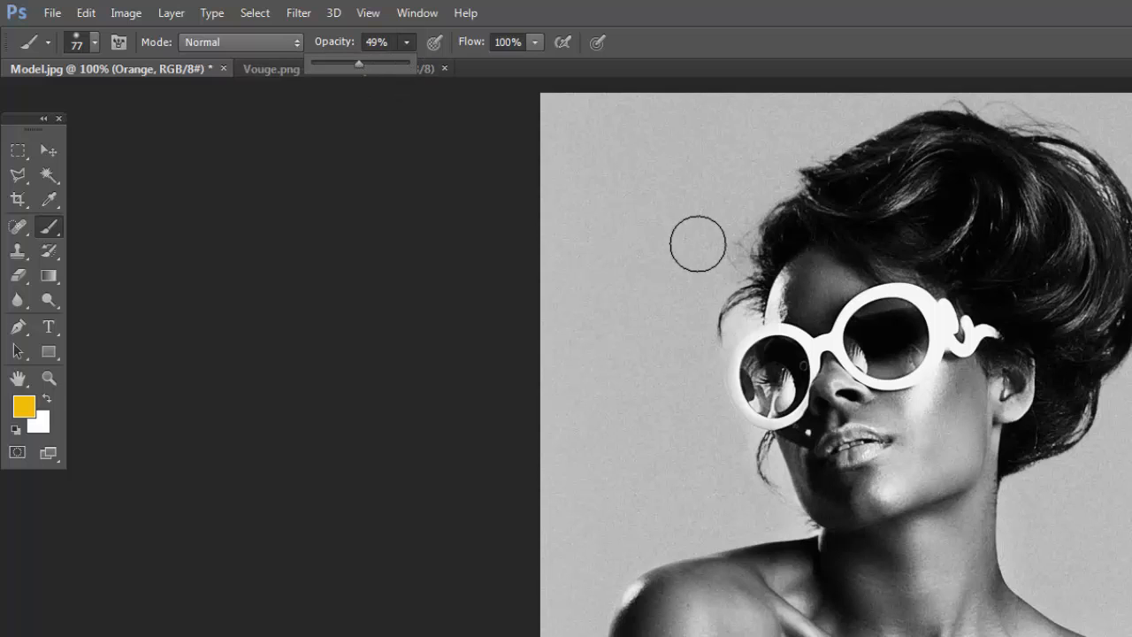
drag(662, 225, 629, 352)
shift+click(630, 434)
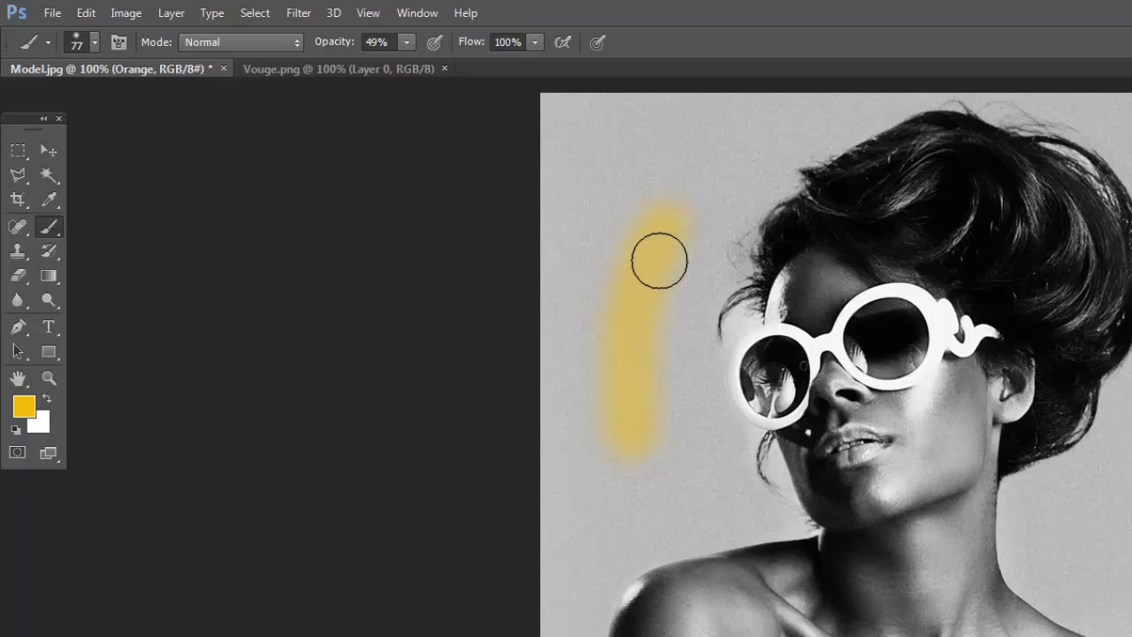
- Set both the brush opacity and the brush flow to 75%
click(408, 51)
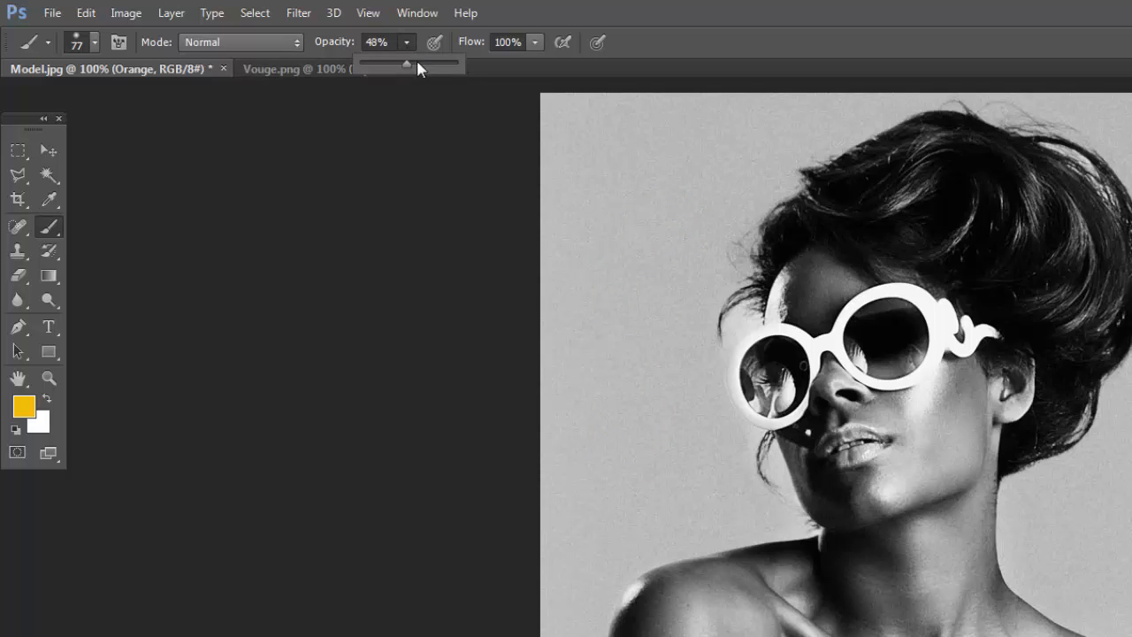
drag(412, 63, 433, 68)
click(535, 42)
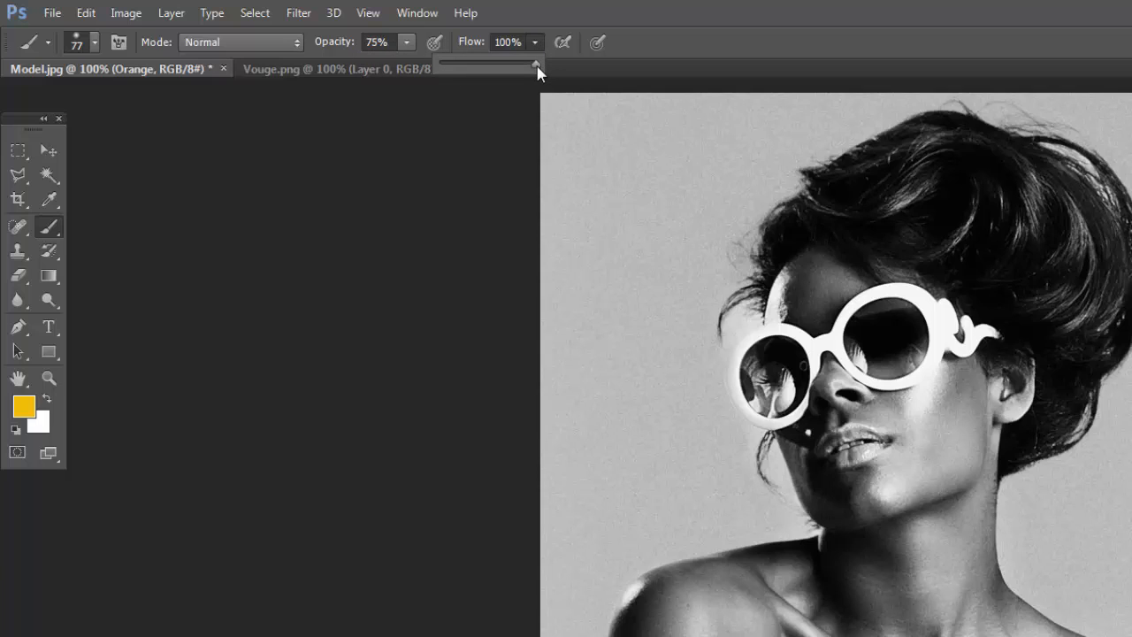
drag(538, 74, 521, 77)
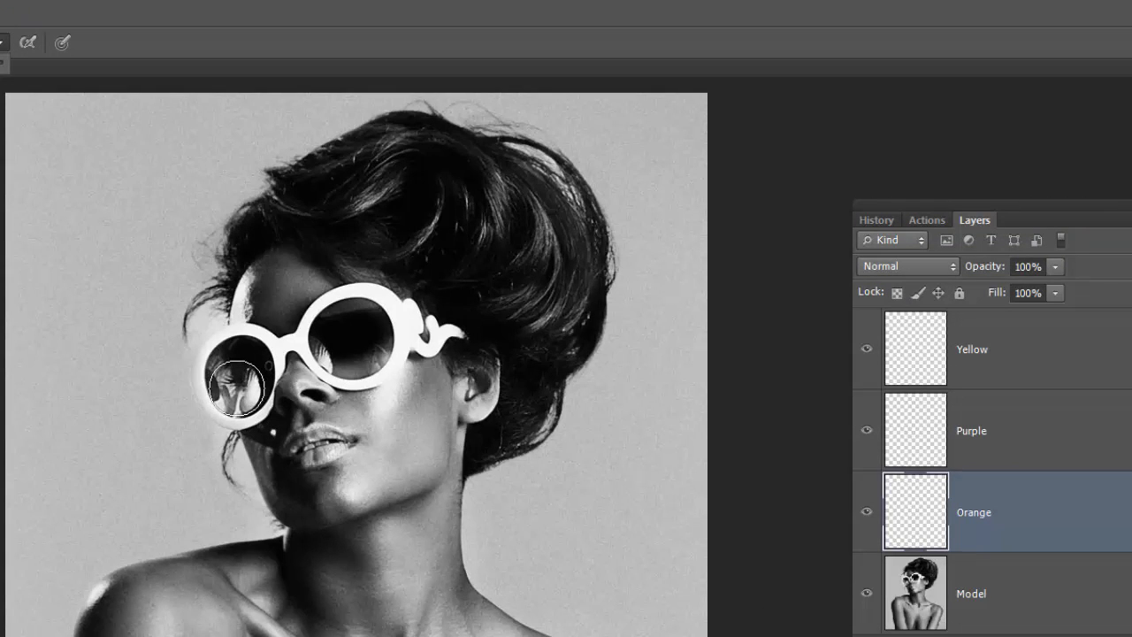
- Dab golden yellow over both sunglass lenses on the Orange layer, and hide and show the layer to compare
click(235, 387)
click(239, 385)
click(237, 386)
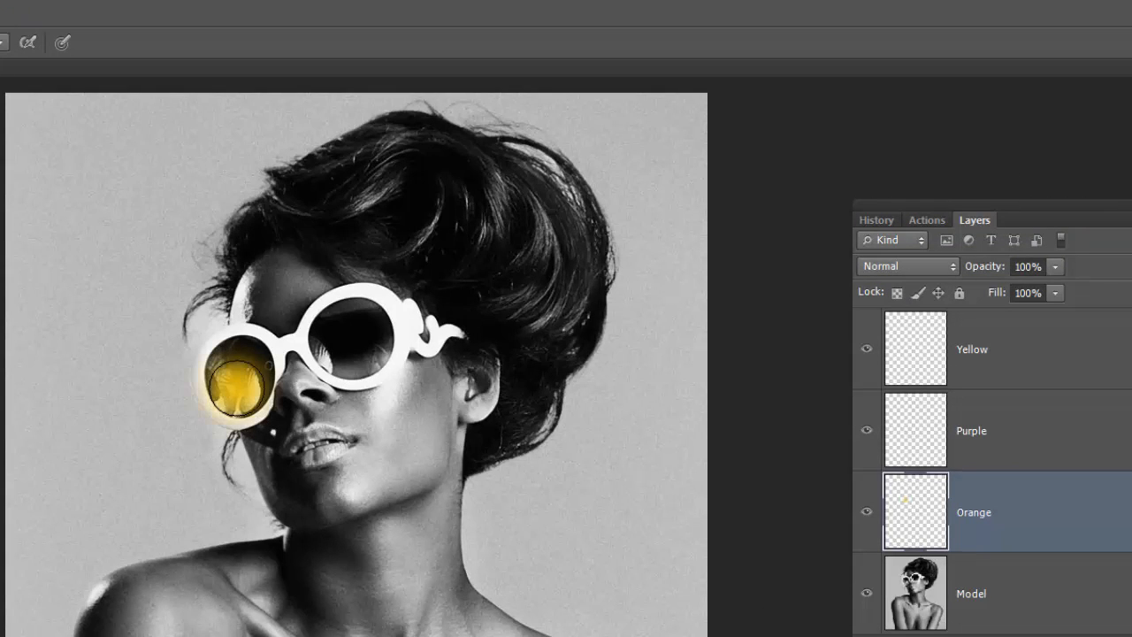
click(344, 349)
click(345, 349)
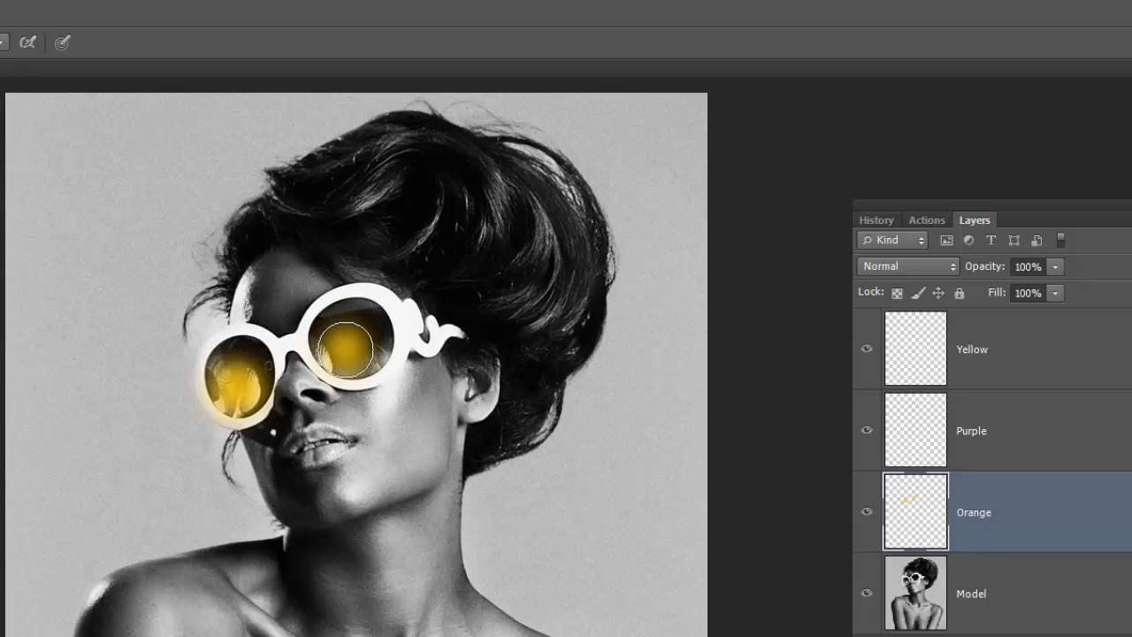
click(345, 349)
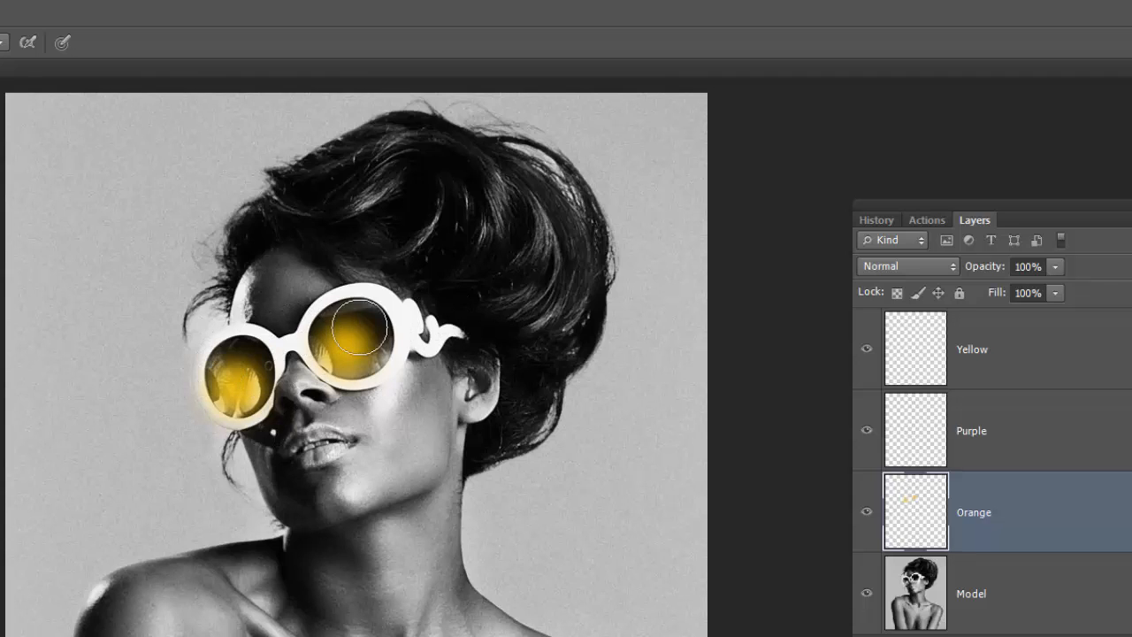
click(868, 515)
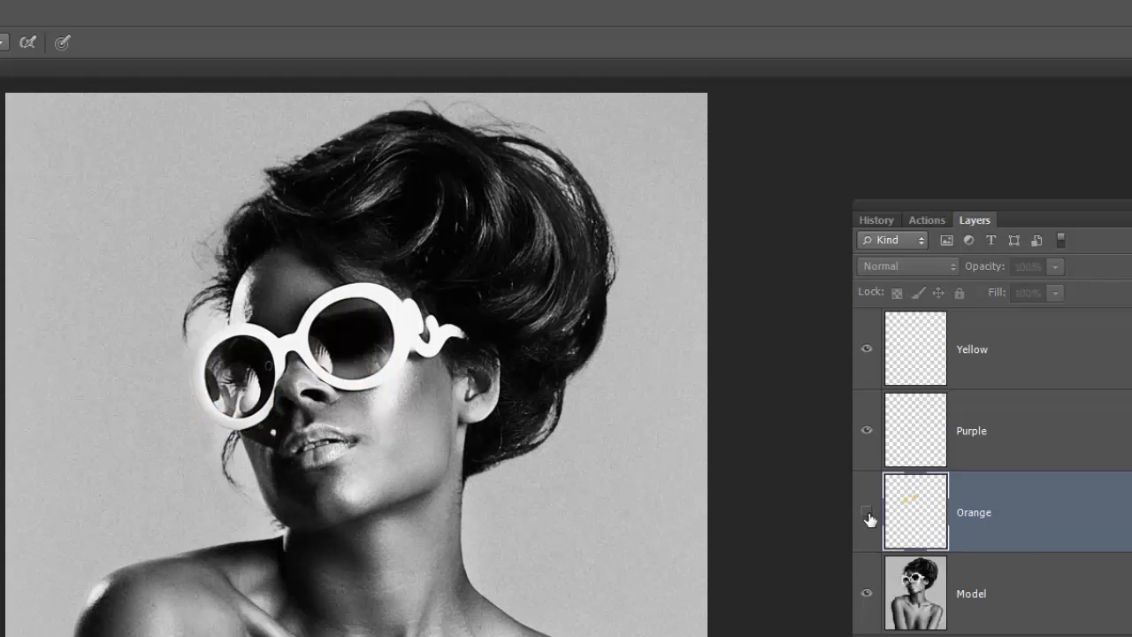
click(868, 515)
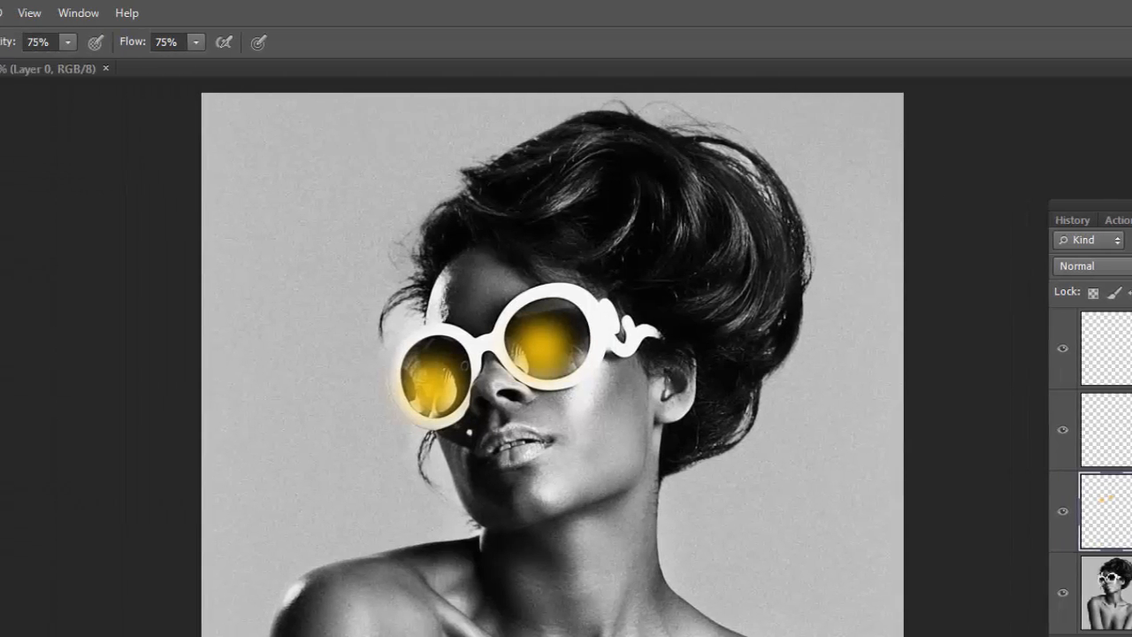
- Reposition the Orange layer's paint with the Move tool, nudging it down and back up over the sunglass lenses
key(v)
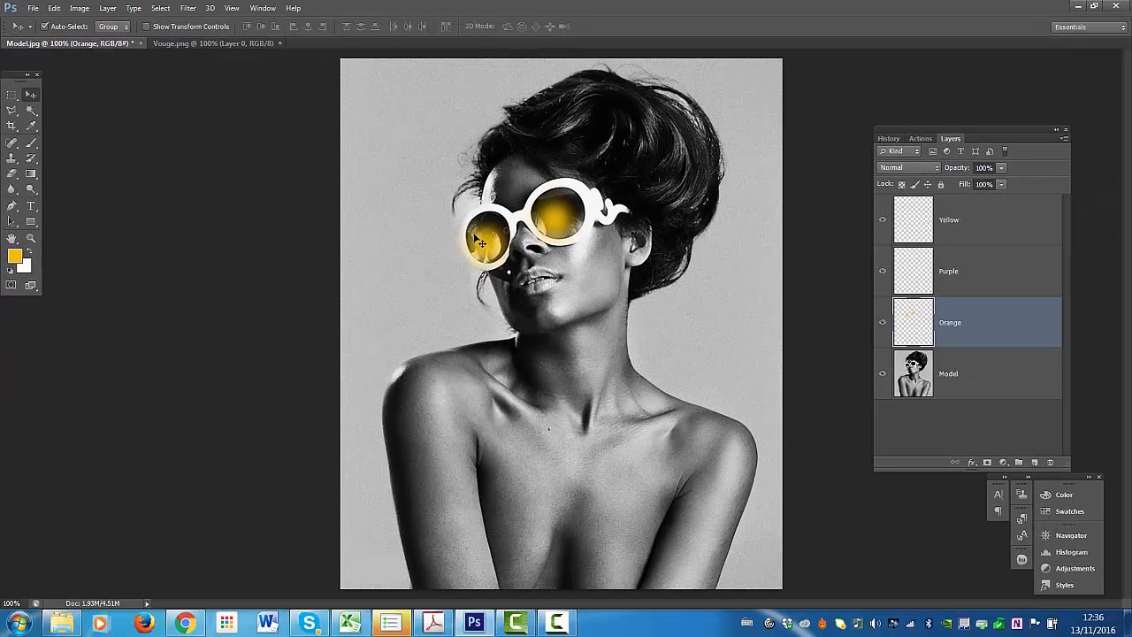
mouse_move(479, 240)
mouse_down()
mouse_move(482, 197)
mouse_move(451, 175)
mouse_move(423, 196)
mouse_move(473, 237)
mouse_up()
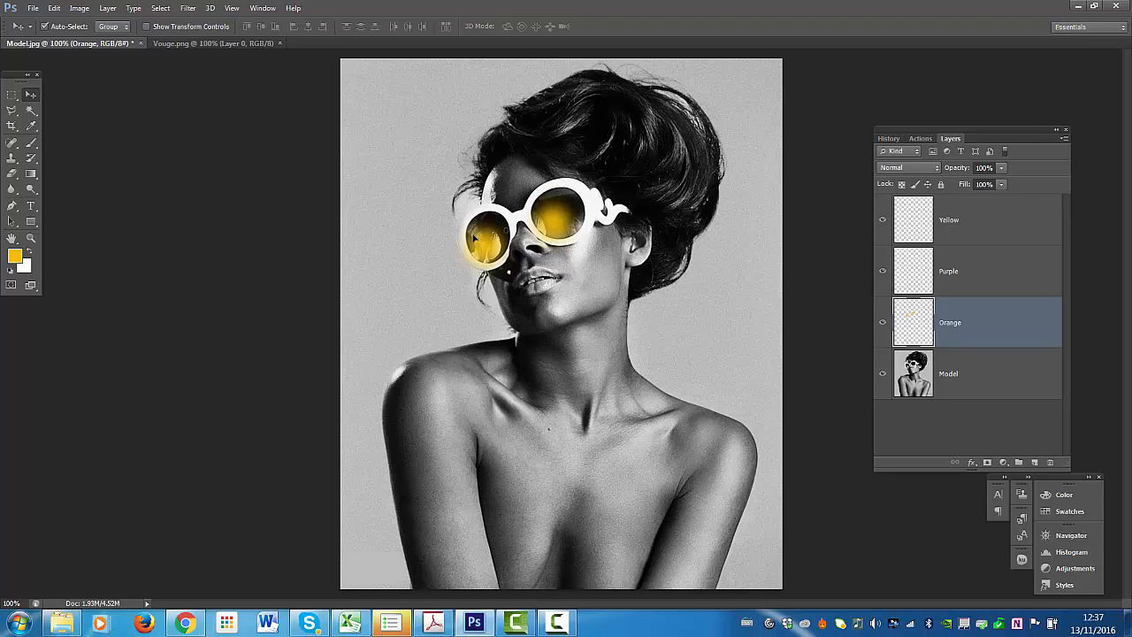
key(Down)
key(Down)
key(Down)
key(Down)
key(Down)
key(Down)
key(Down)
key(Down)
key(Down)
key(Down)
key(Down)
key(Down)
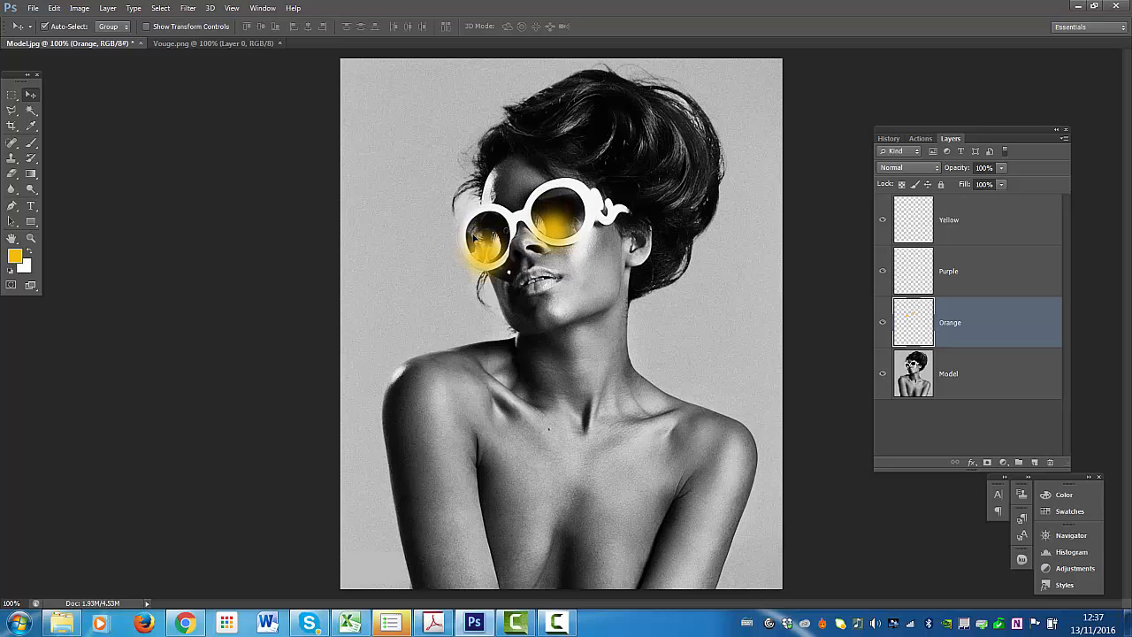
key(Up)
key(Up)
key(Up)
key(Up)
key(Up)
key(Up)
key(Up)
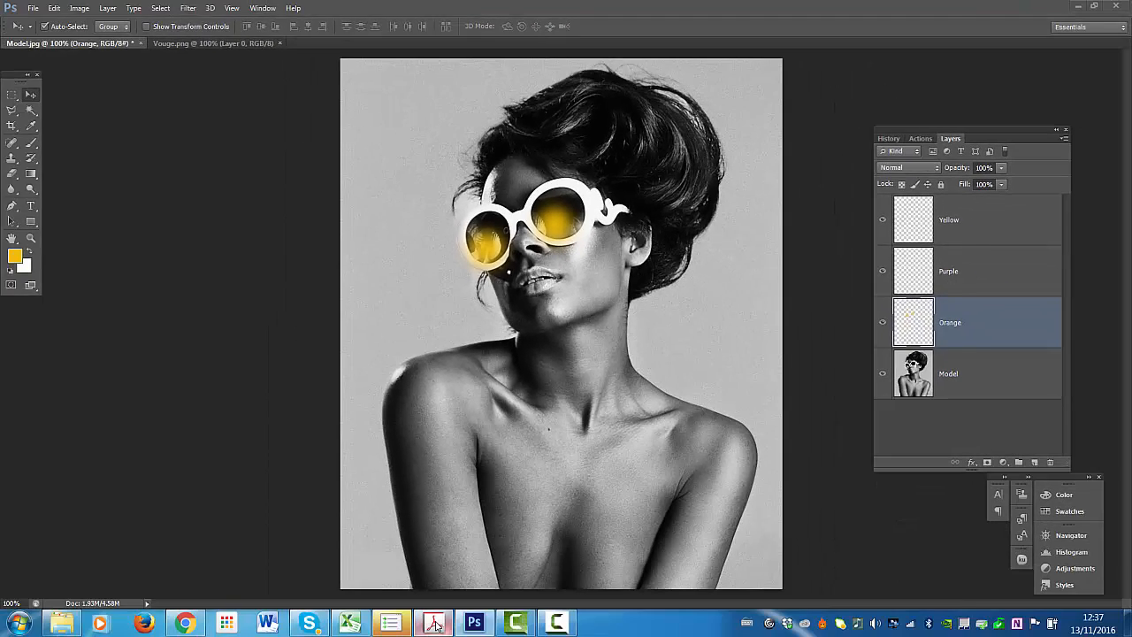
- Switch to Week_One_Tutorial.pdf in Adobe Acrobat Pro, read instructions 13 and 14 about the purple layer, and return to Photoshop
click(433, 623)
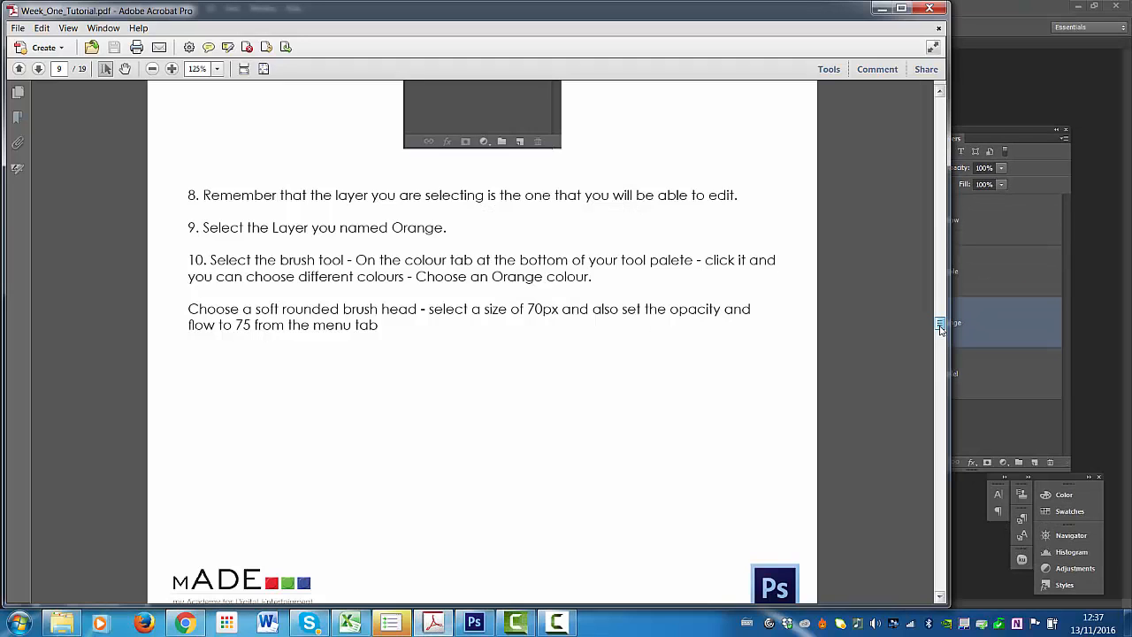
drag(940, 327, 940, 345)
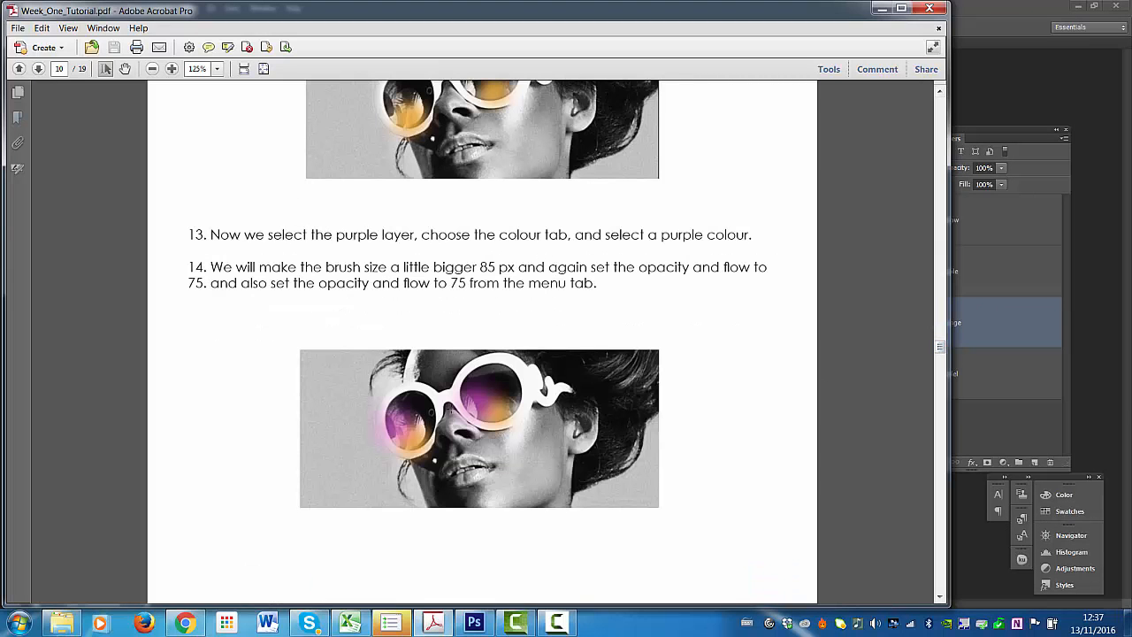
click(475, 622)
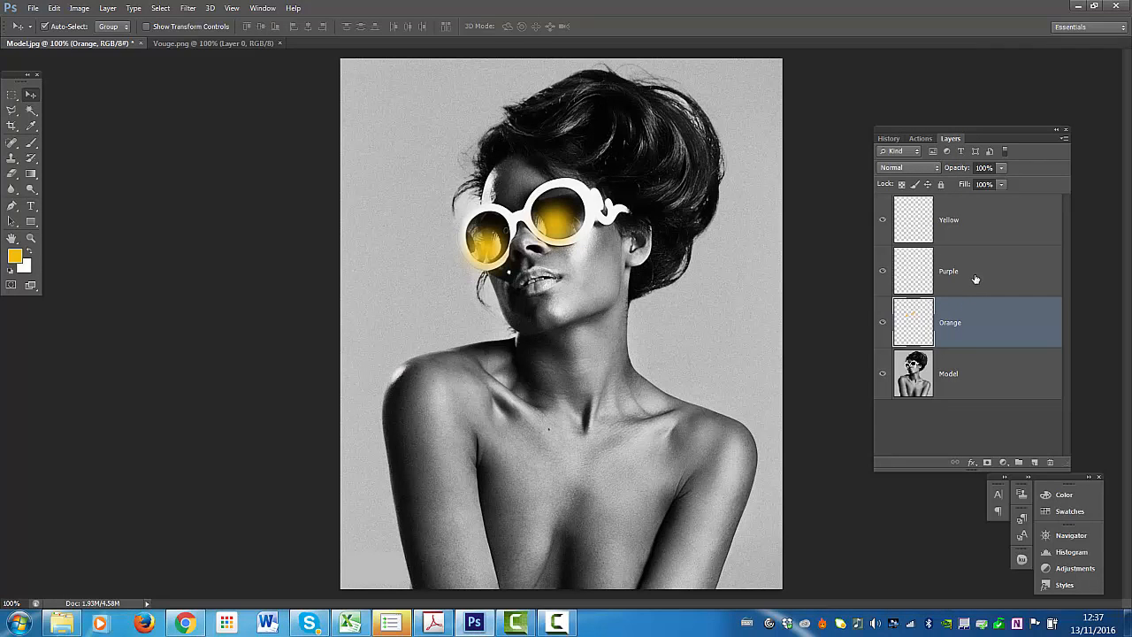
- Select the Purple layer and set the foreground color to bright magenta purple, f00ae8
click(975, 278)
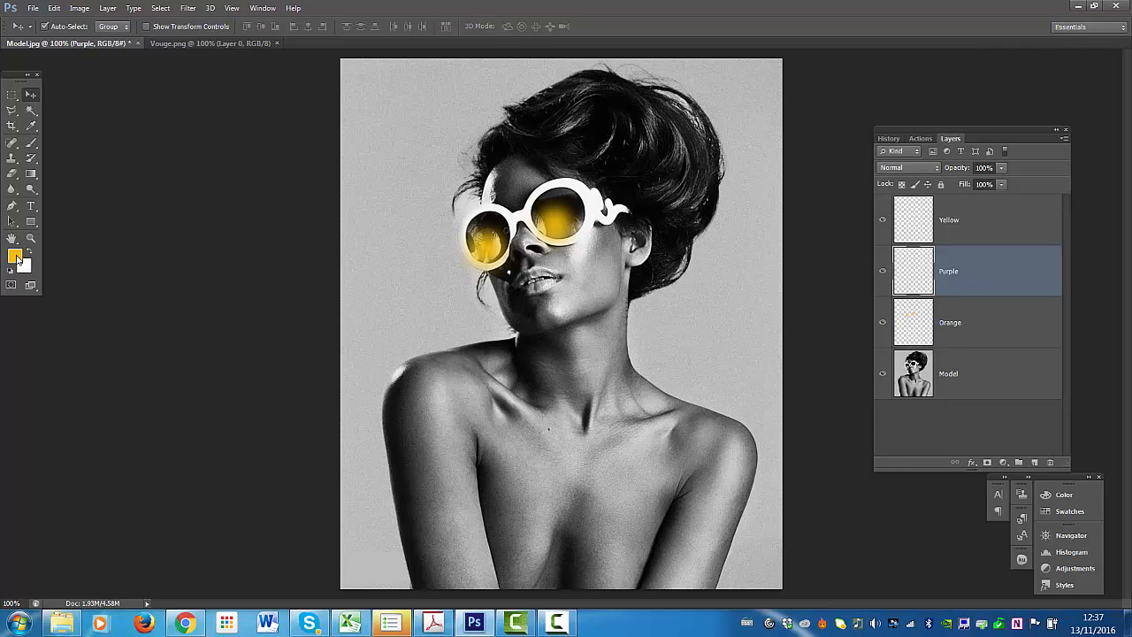
click(15, 258)
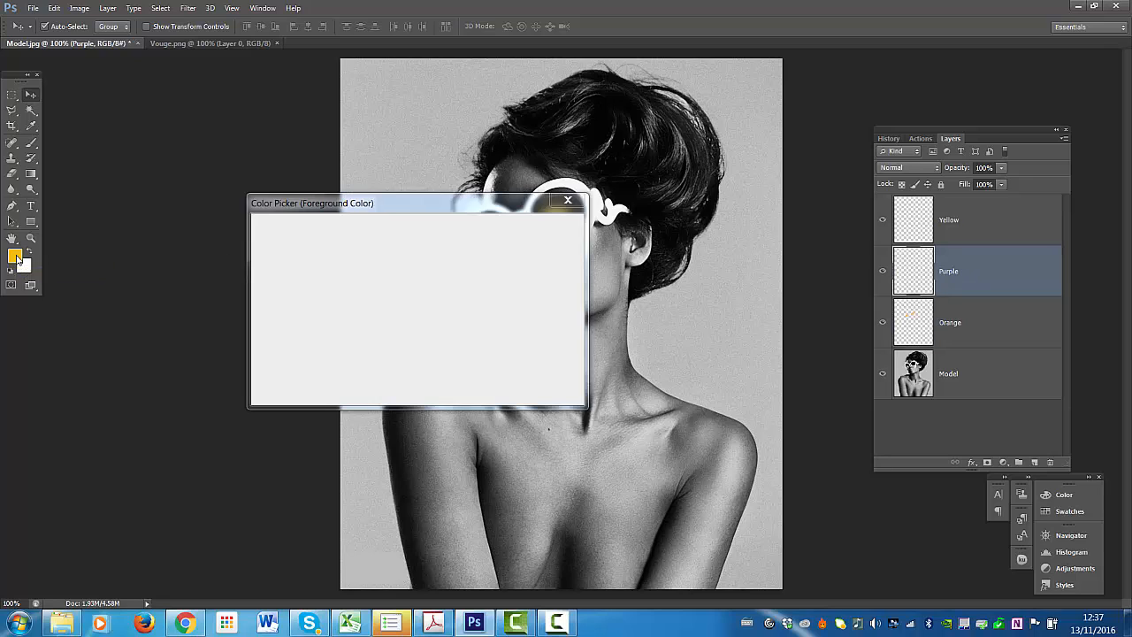
click(420, 258)
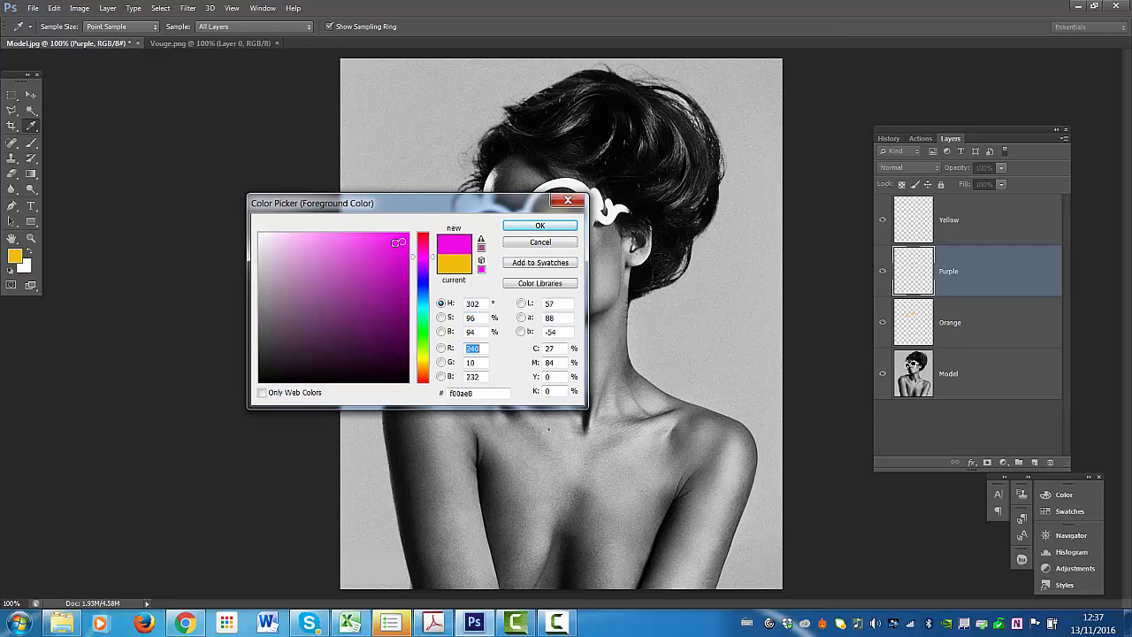
click(526, 226)
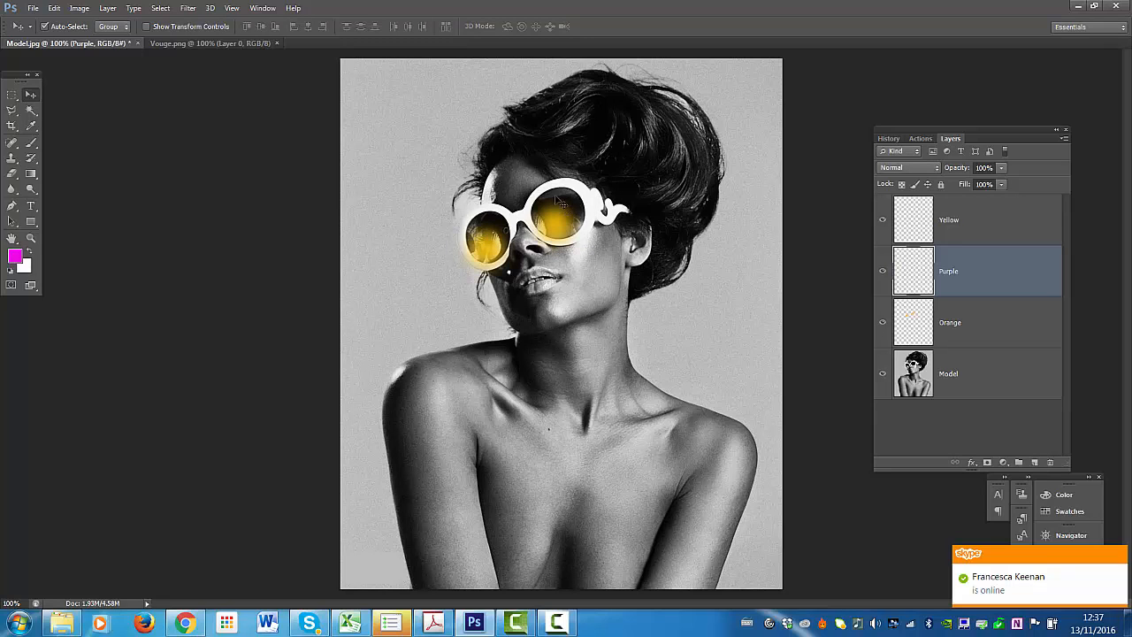
- Activate the Brush tool and open its size and hardness settings
click(31, 142)
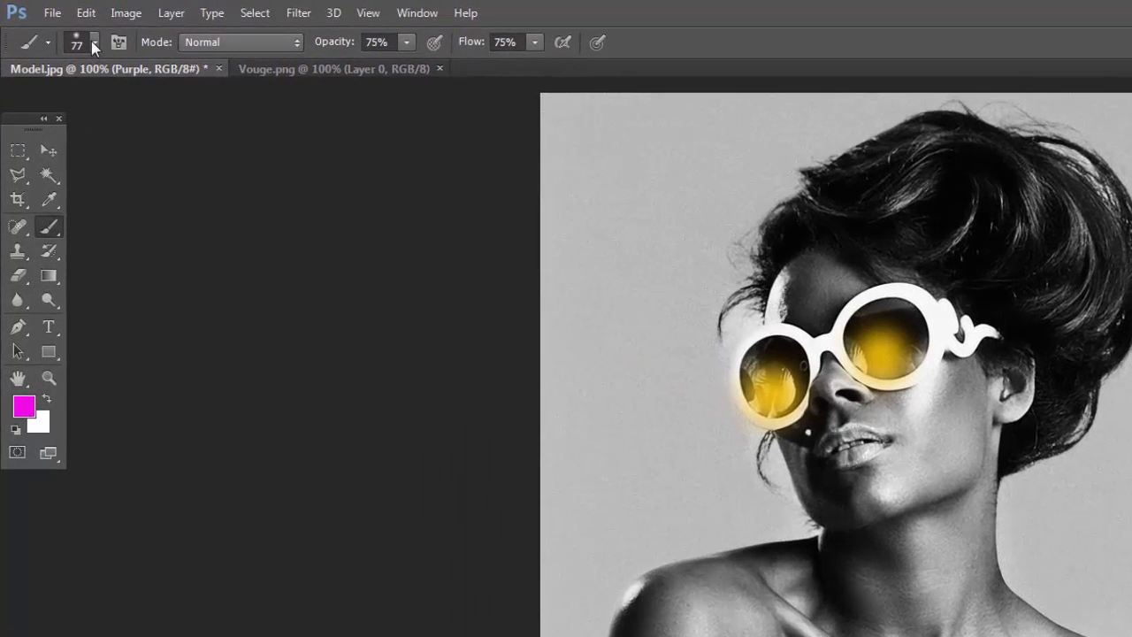
click(93, 40)
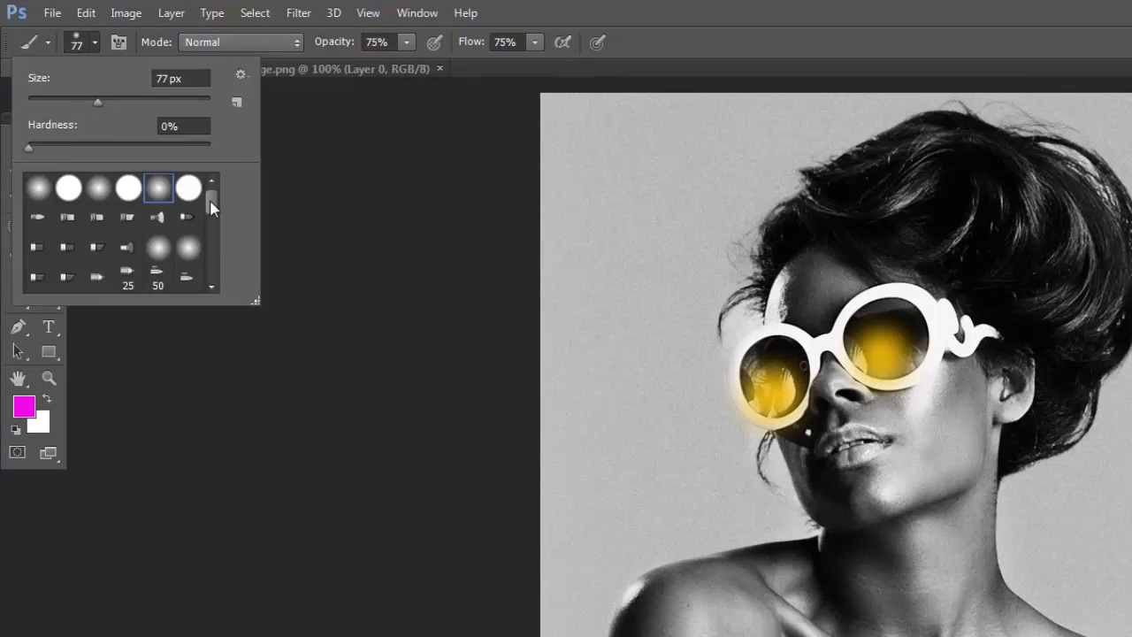
- Try the fan-shaped bristle brush at 77 px with a vertical stroke on the background beside the model, and undo it
drag(210, 207, 216, 267)
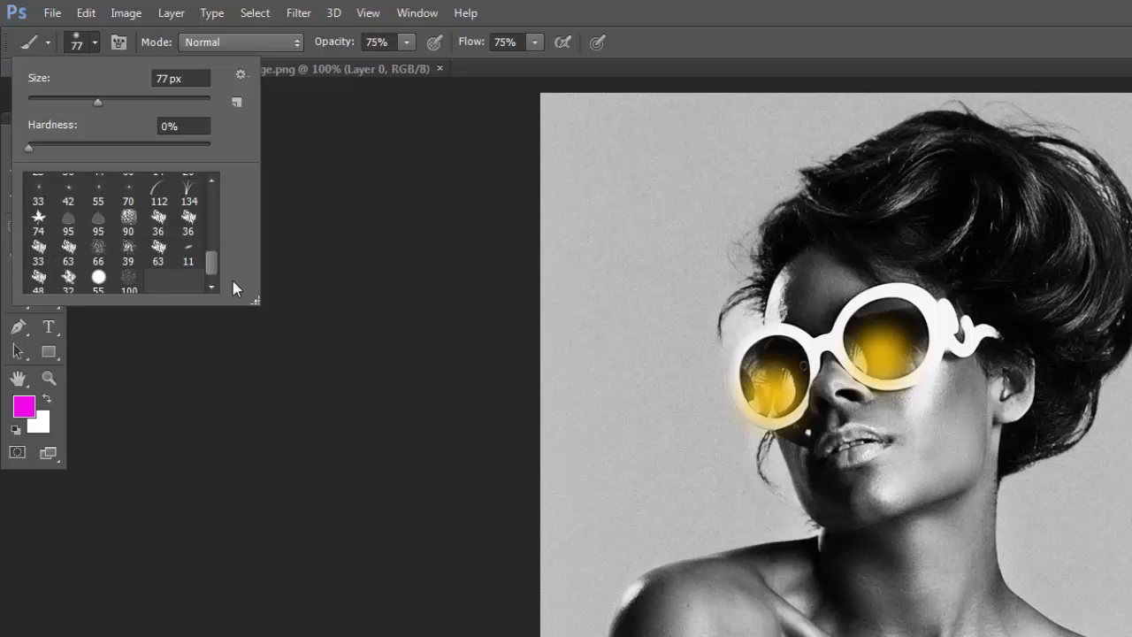
drag(214, 271, 216, 198)
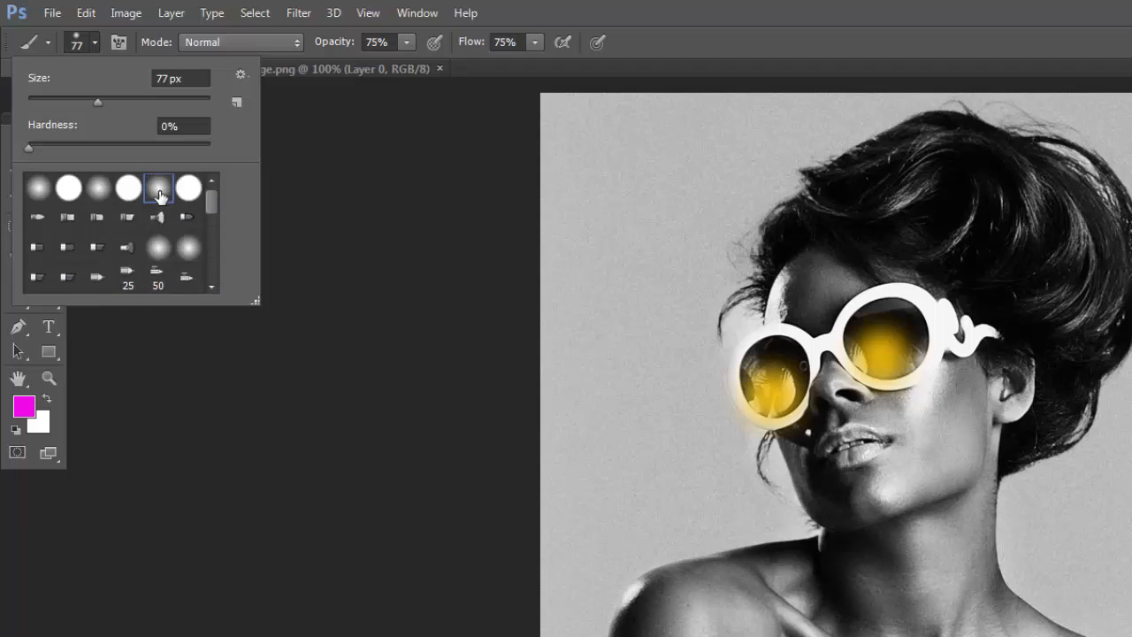
click(99, 245)
click(127, 249)
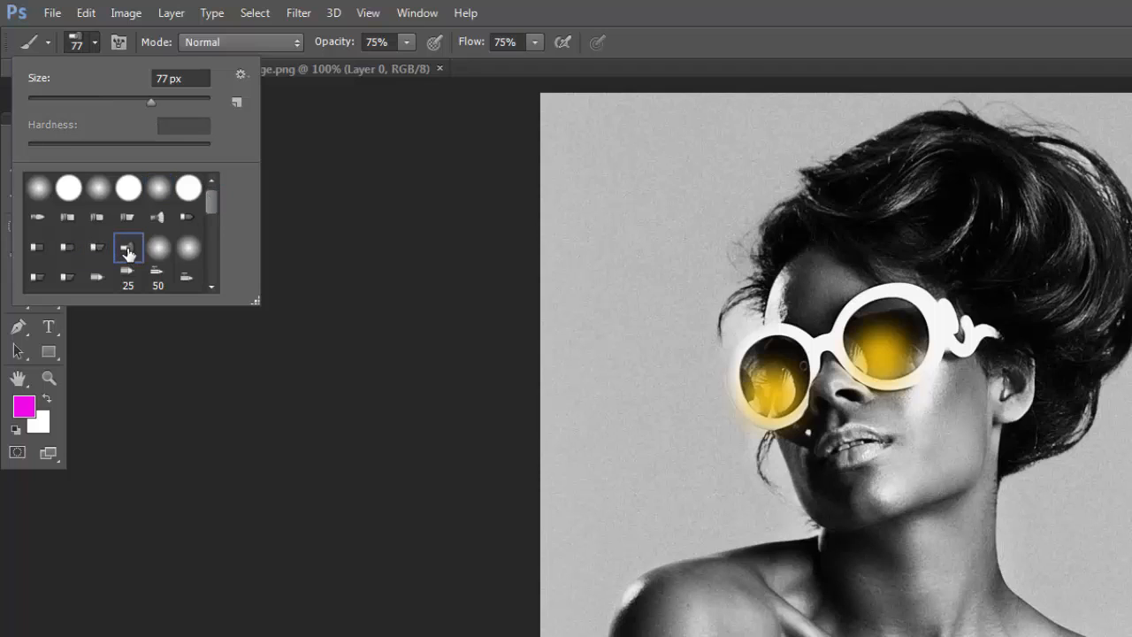
click(158, 217)
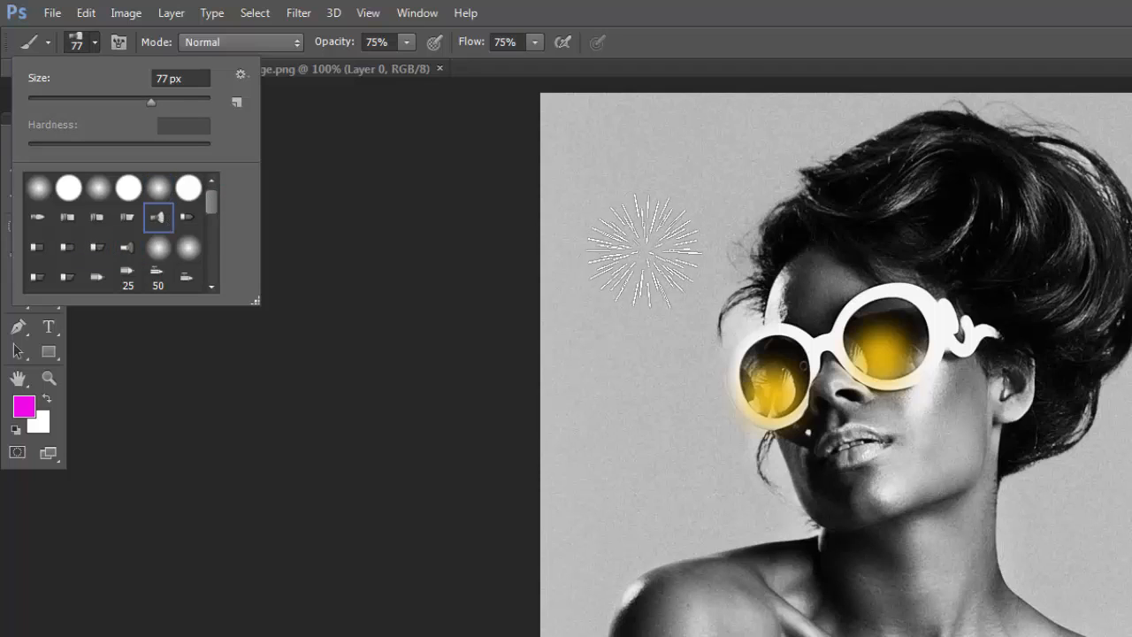
click(630, 233)
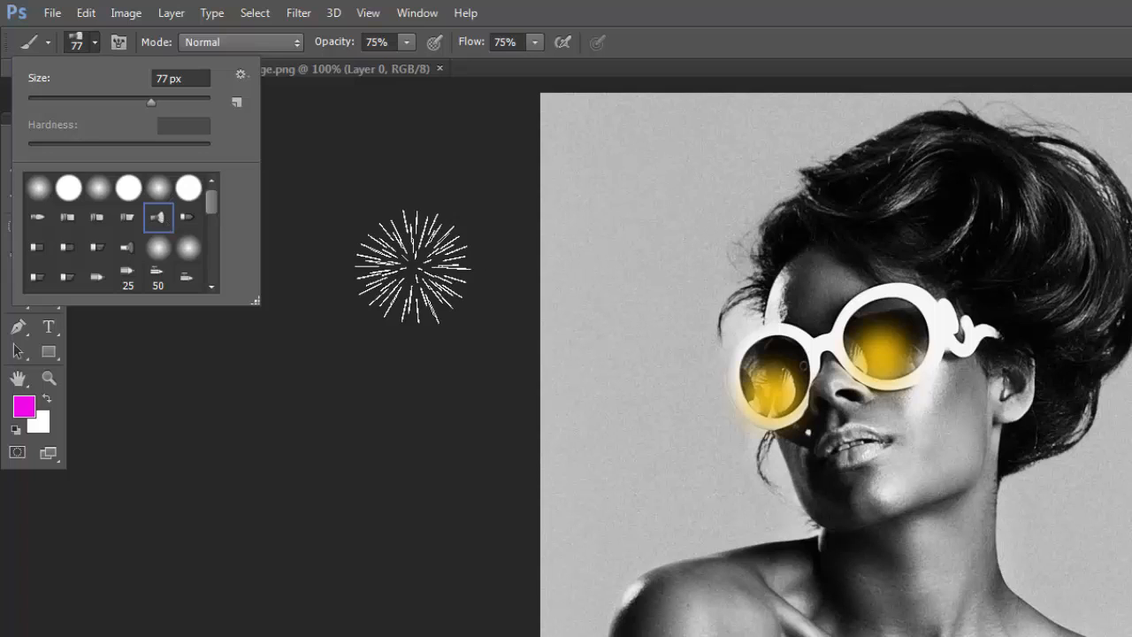
click(601, 222)
drag(601, 222, 633, 485)
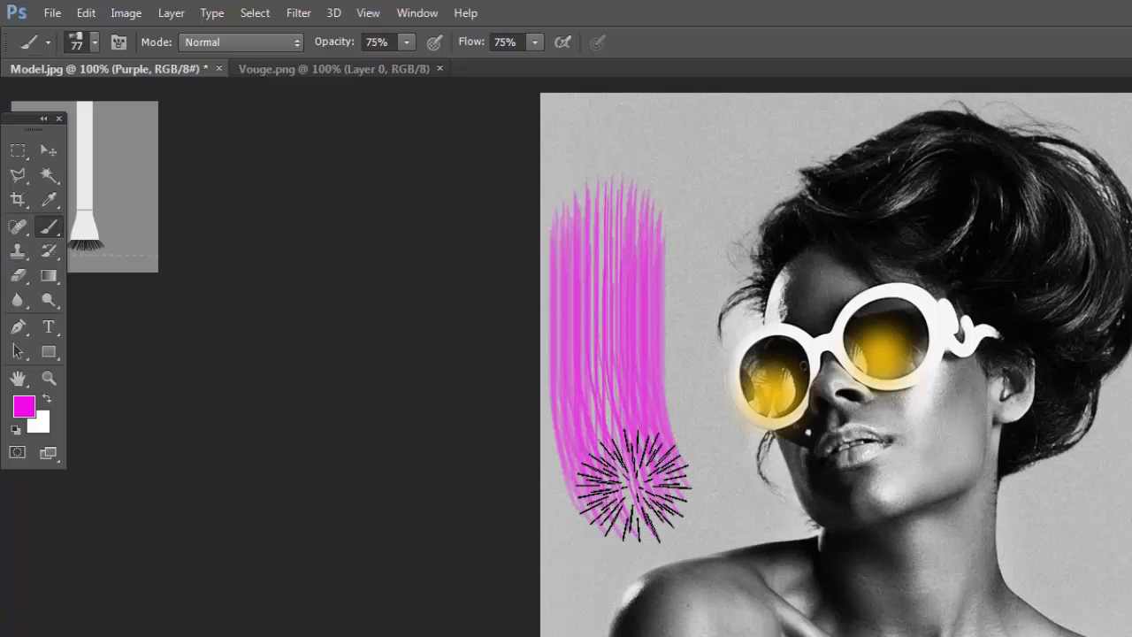
key(ctrl+z)
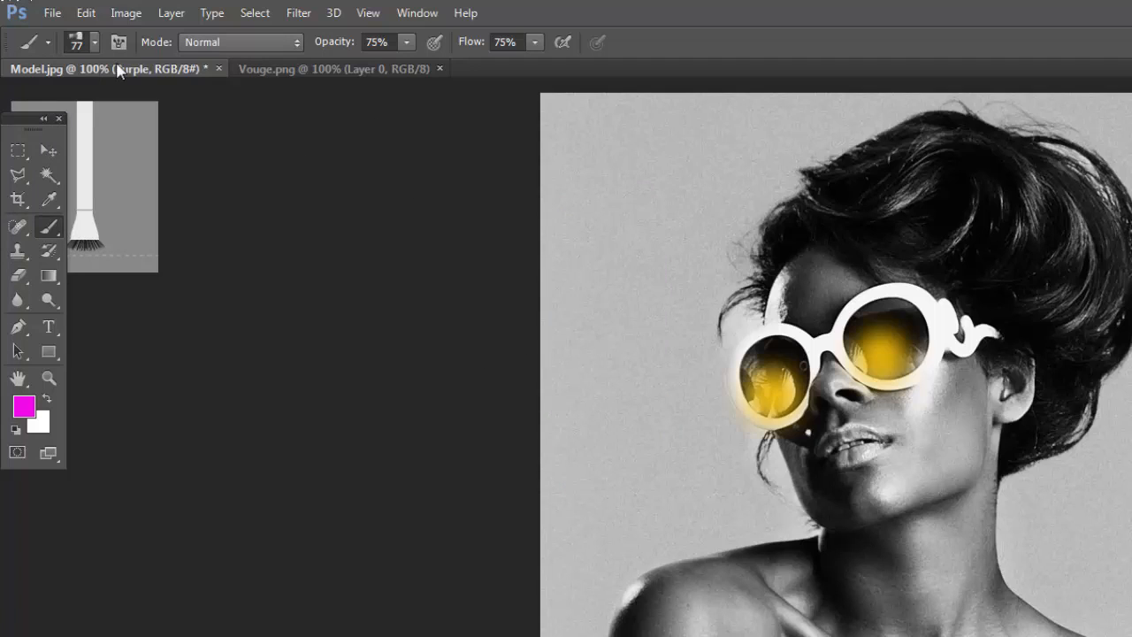
- Try the angled bristle brush with a curved stroke on the background beside the model, and undo it
click(95, 45)
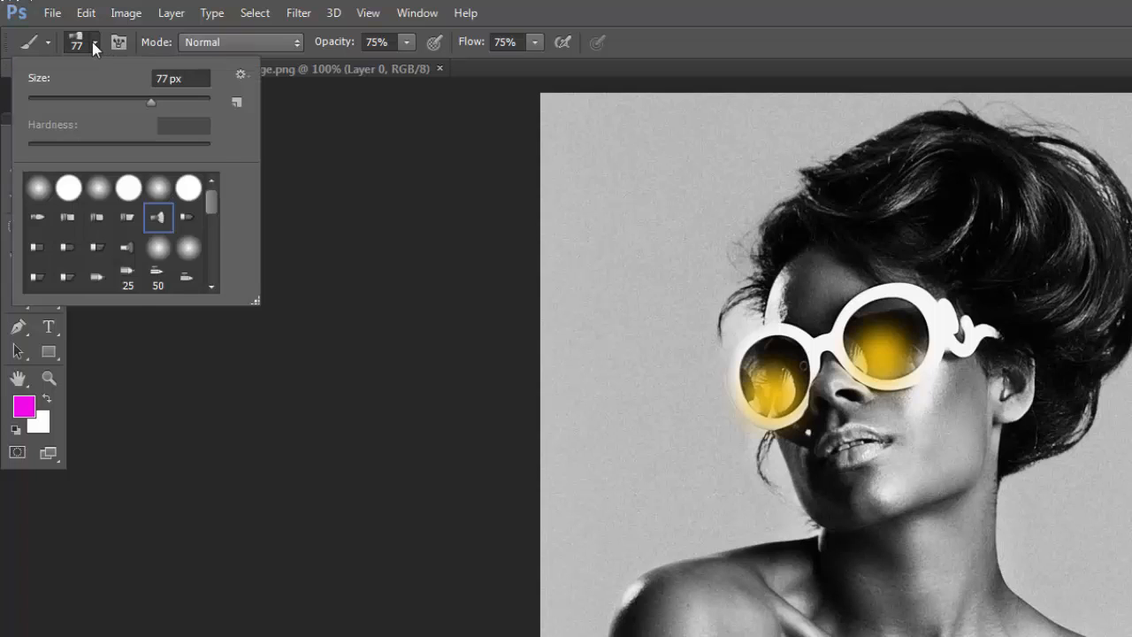
click(96, 248)
click(646, 221)
mouse_move(646, 225)
mouse_down()
mouse_move(597, 401)
mouse_move(635, 422)
mouse_up()
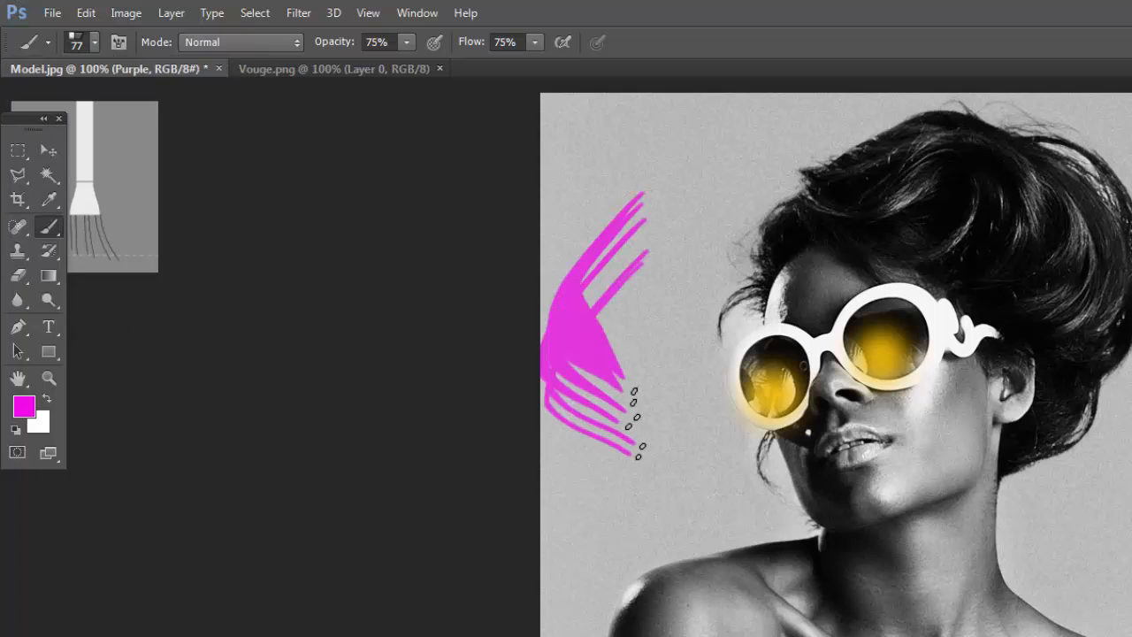
key(ctrl+z)
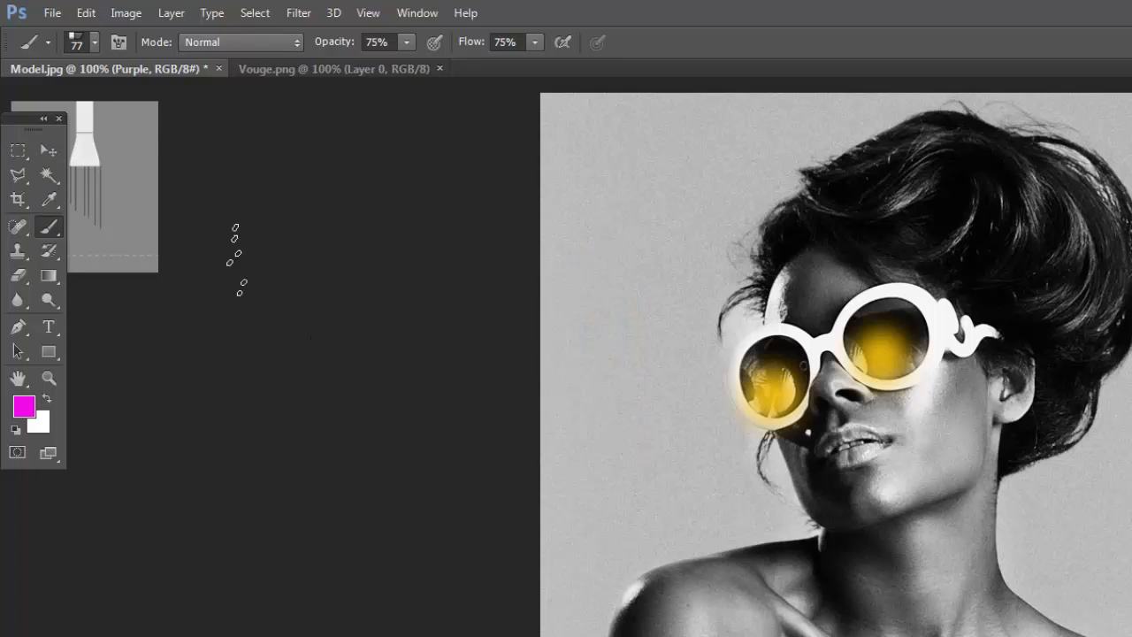
- Try the 39 px spatter brush with a zigzag stroke on the background beside the model, and undo it
click(93, 43)
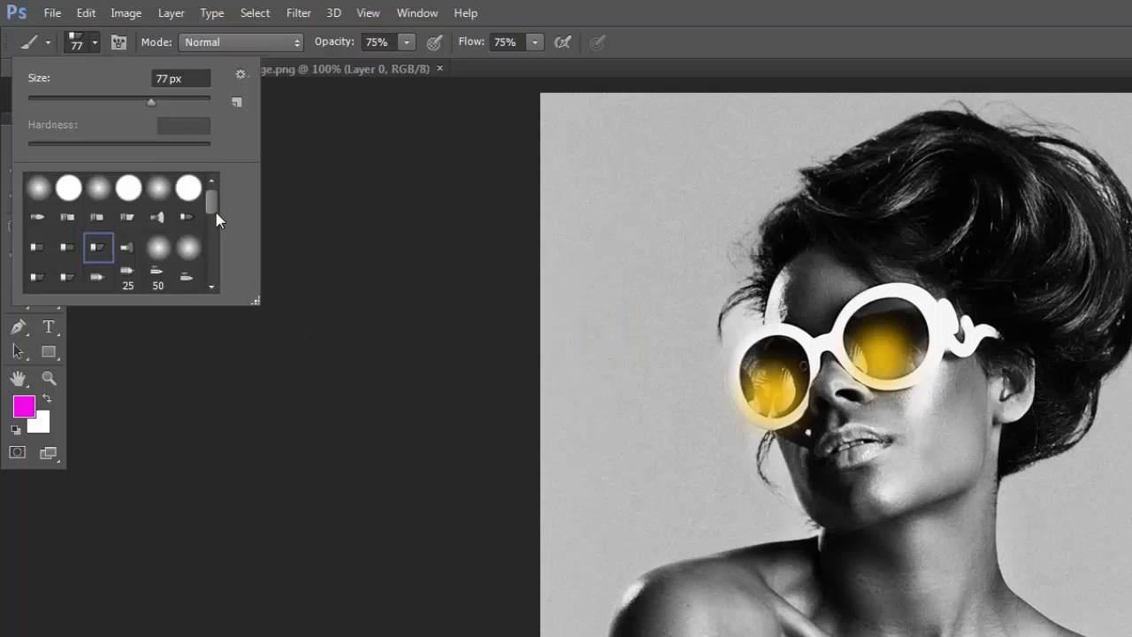
drag(212, 207, 213, 238)
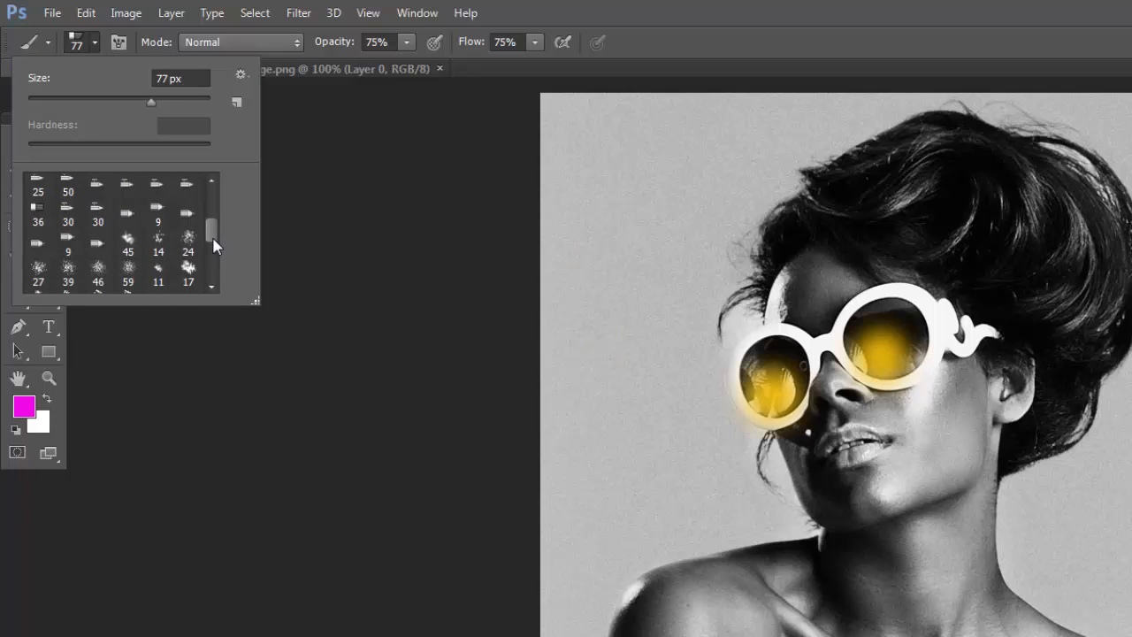
click(70, 268)
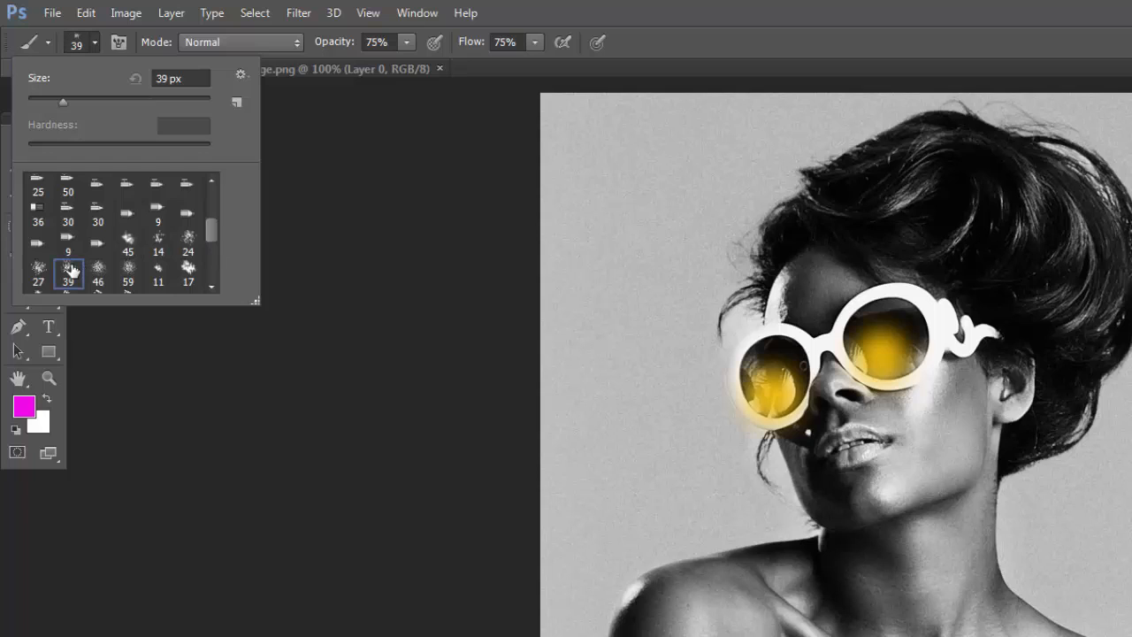
click(687, 252)
mouse_move(687, 252)
mouse_down()
mouse_move(663, 298)
mouse_move(728, 351)
mouse_move(603, 405)
mouse_move(636, 411)
mouse_move(729, 489)
mouse_move(518, 503)
mouse_up()
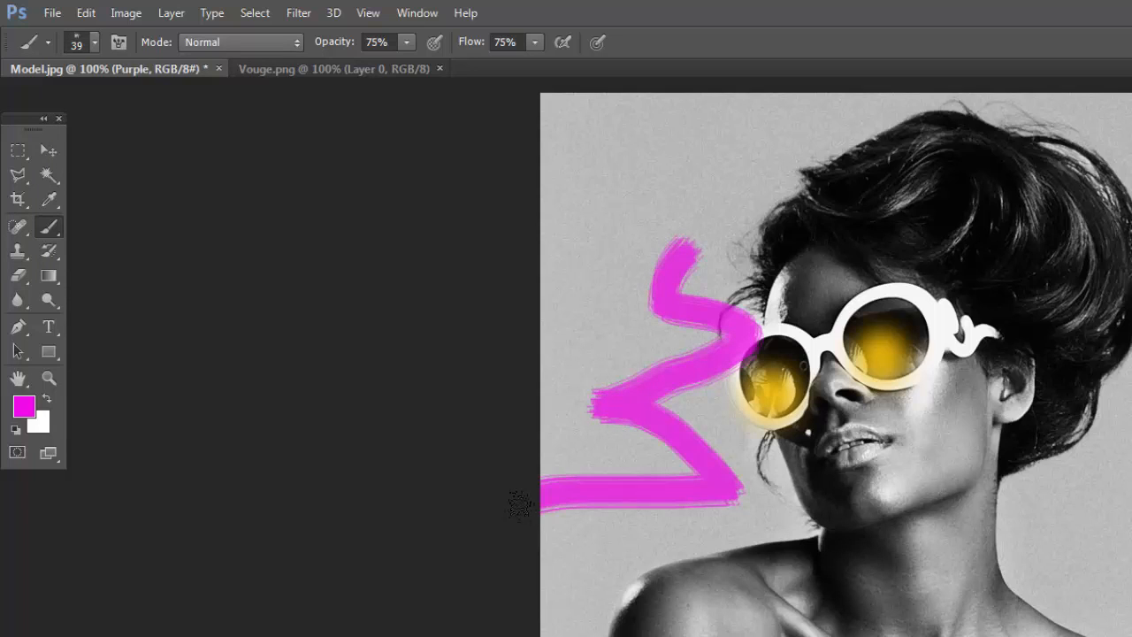
key(ctrl+z)
- Try the 74 px maple-leaf brush by scattering leaves across the background and the model's body, and undo the stroke
click(93, 45)
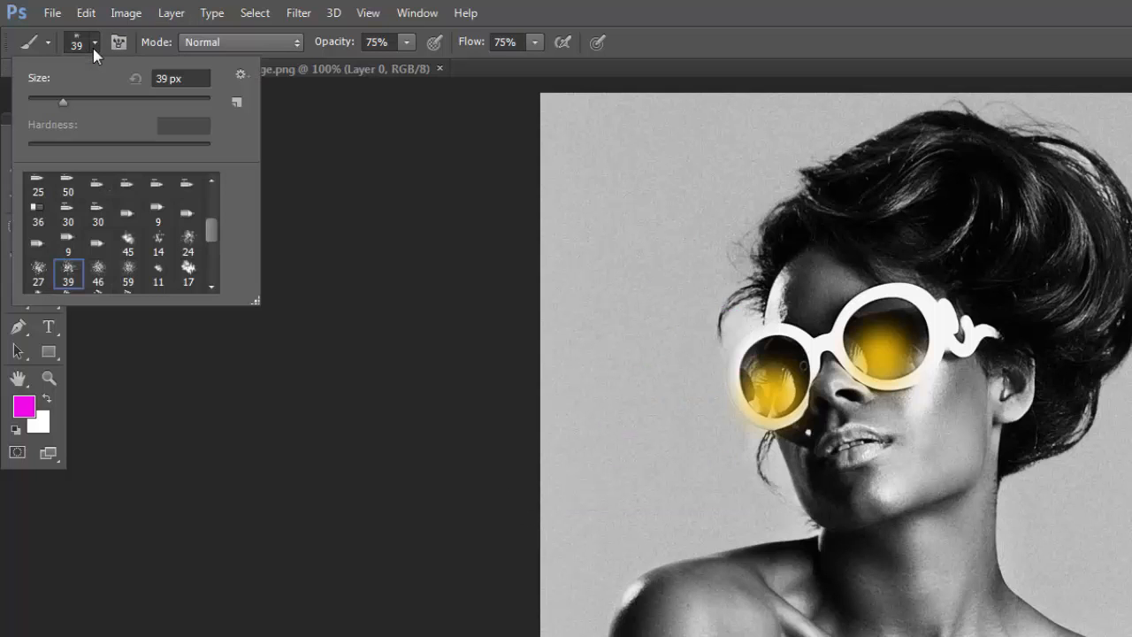
drag(210, 231, 210, 266)
click(38, 233)
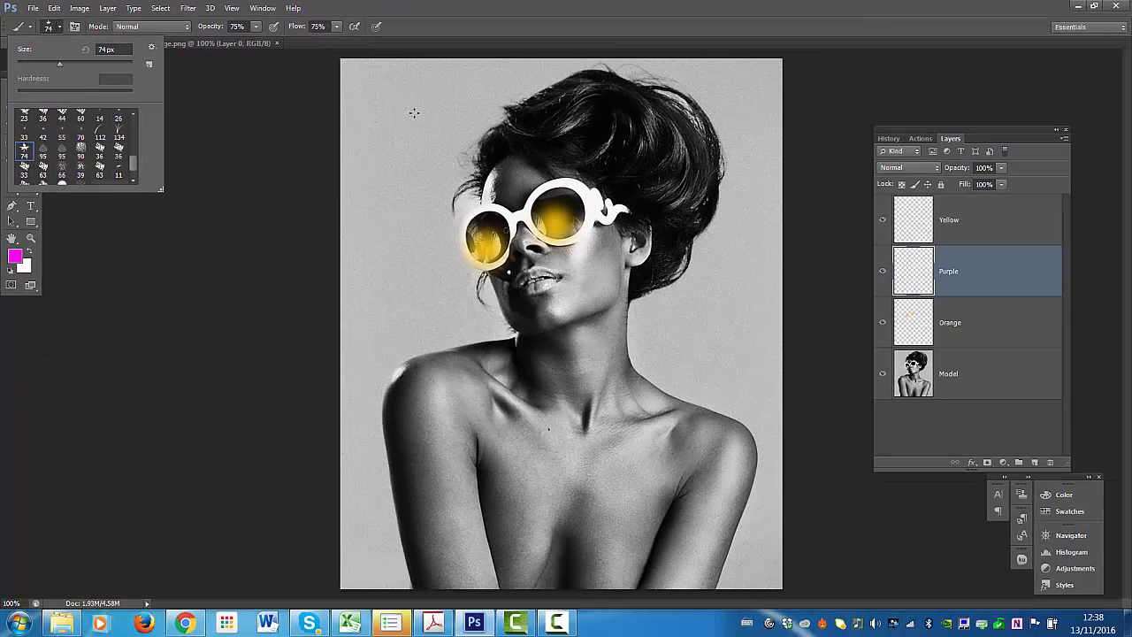
click(397, 131)
mouse_move(397, 132)
mouse_down()
mouse_move(423, 189)
mouse_move(484, 239)
mouse_move(456, 357)
mouse_move(369, 477)
mouse_move(430, 527)
mouse_move(598, 527)
mouse_move(641, 508)
mouse_move(736, 359)
mouse_move(665, 521)
mouse_move(687, 437)
mouse_move(740, 416)
mouse_move(735, 359)
mouse_up()
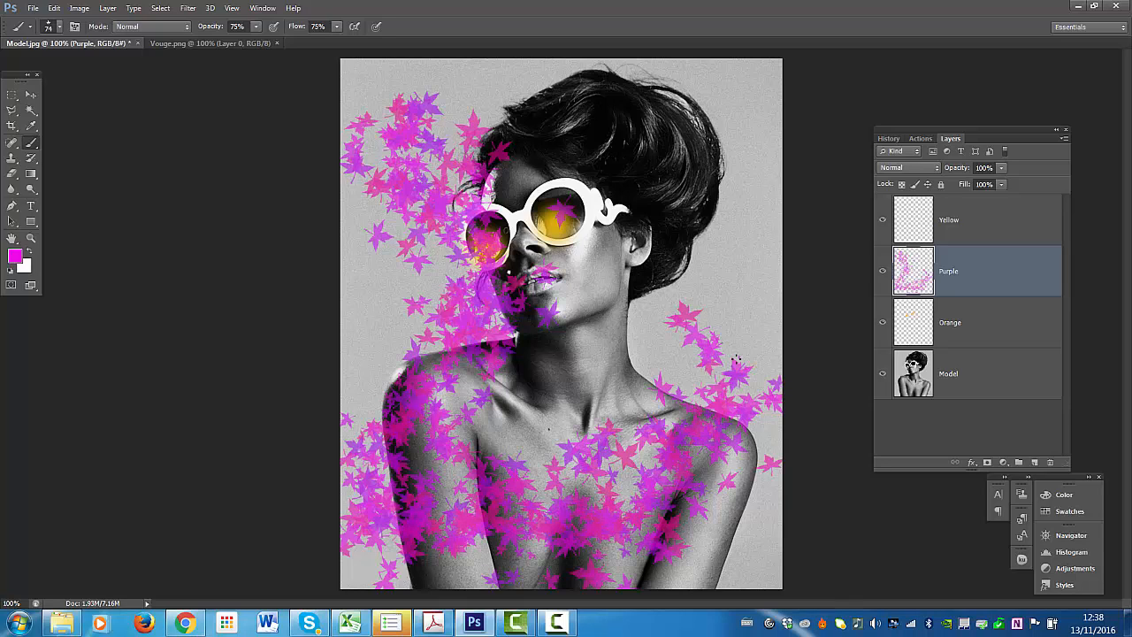
key(ctrl+z)
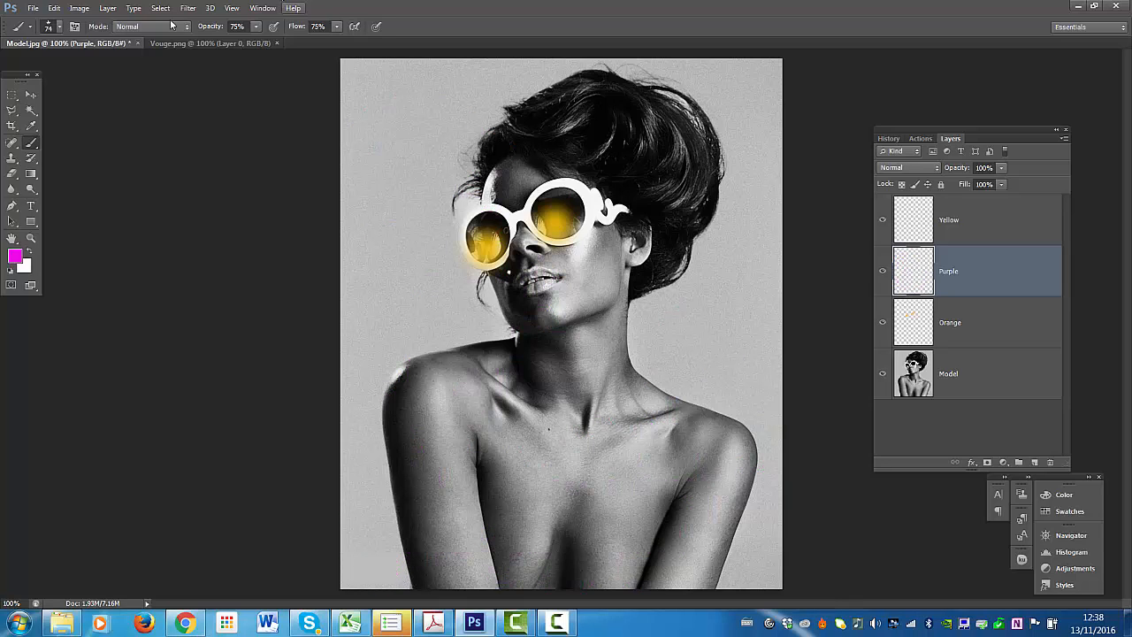
- Switch the brush back to the soft round preset with 0% hardness
click(59, 27)
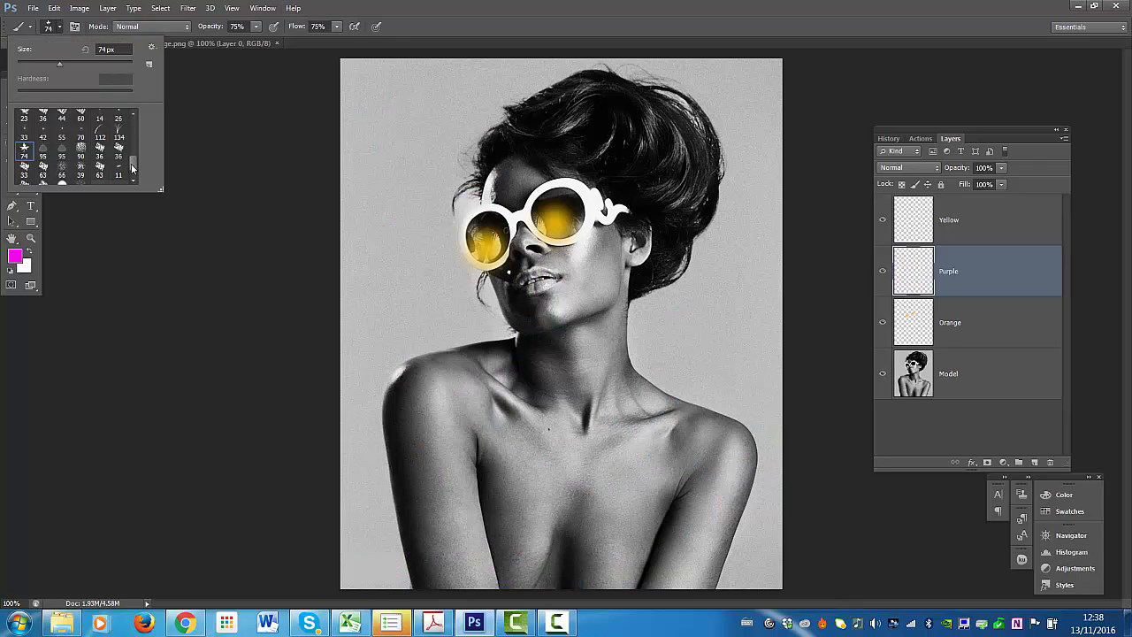
drag(133, 168, 133, 115)
click(99, 117)
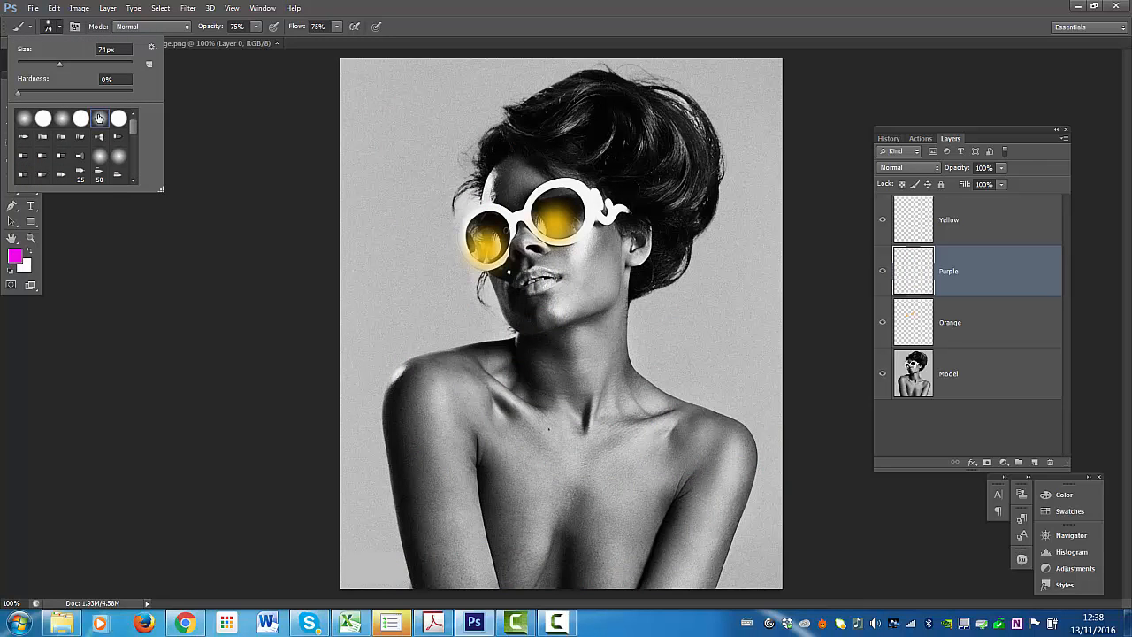
click(118, 237)
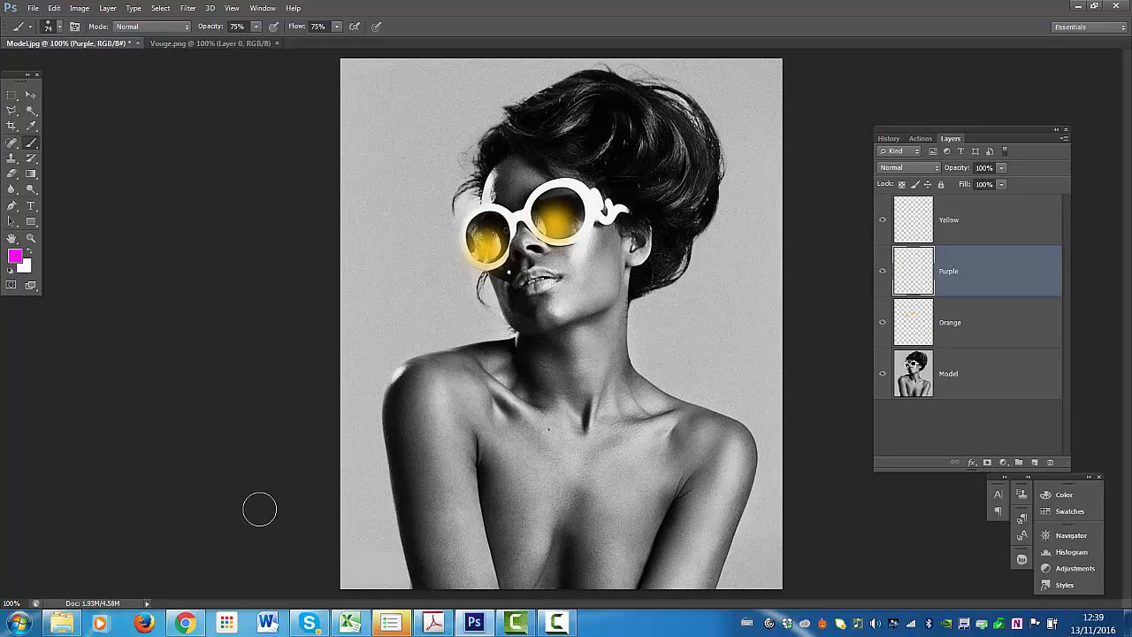
- Check the brush settings in Week_One_Tutorial.pdf in Adobe Acrobat, and return to Photoshop to set the brush size to 85 px
click(433, 624)
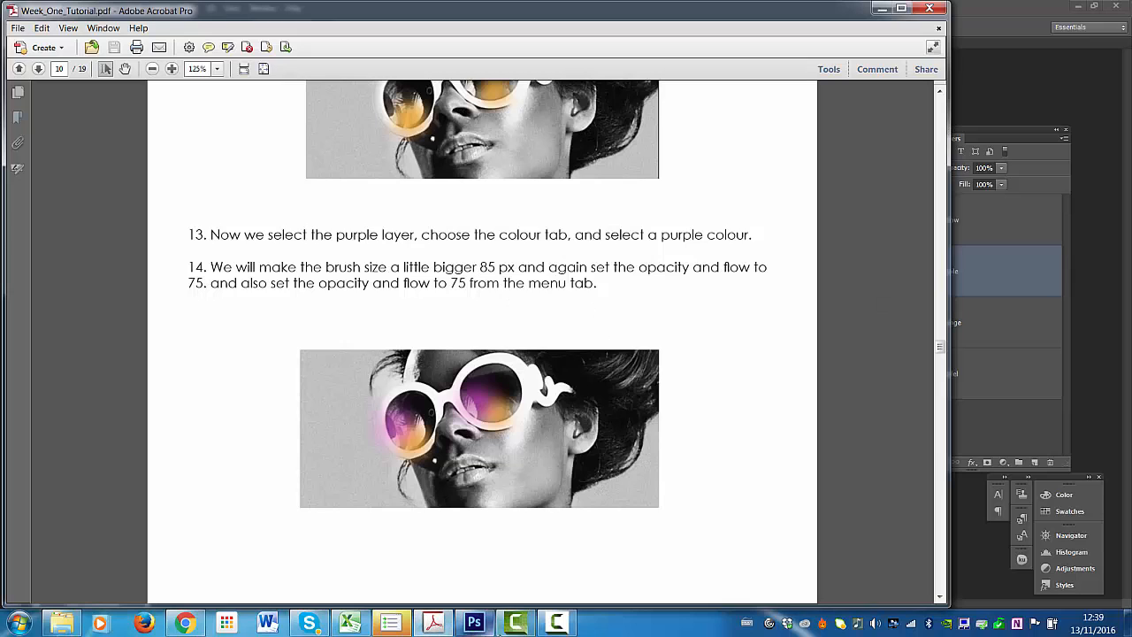
click(474, 623)
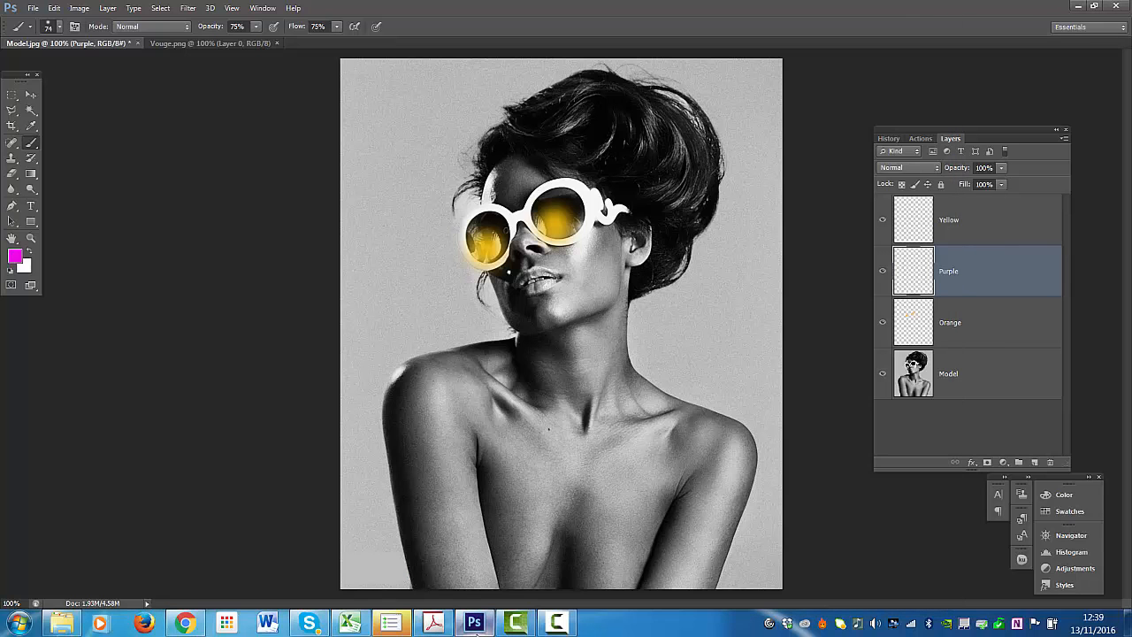
click(59, 29)
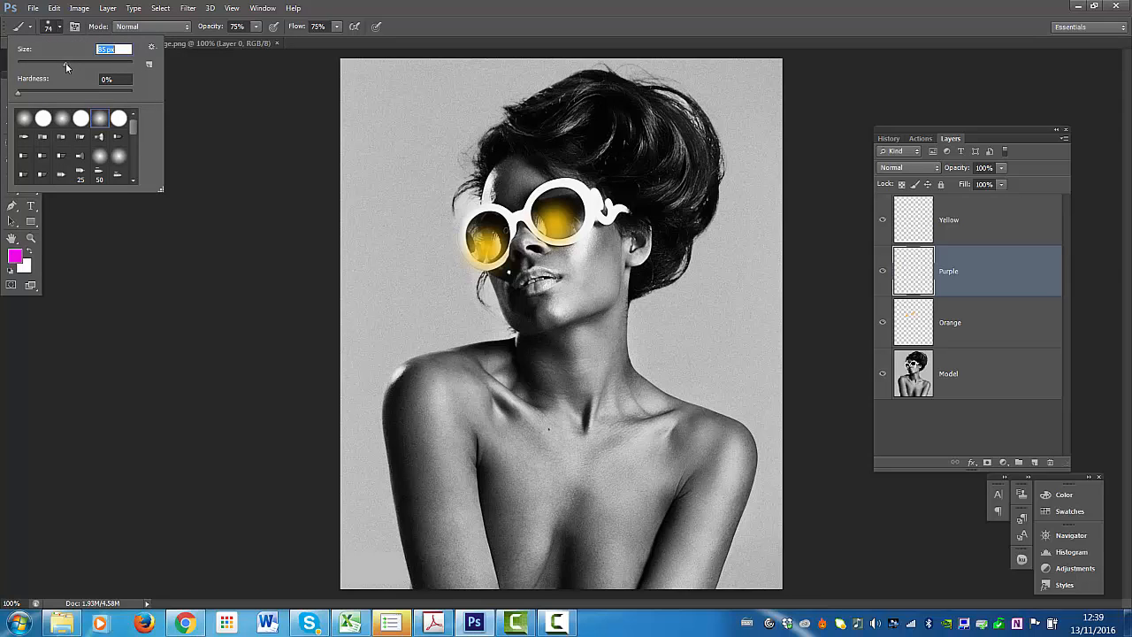
click(152, 219)
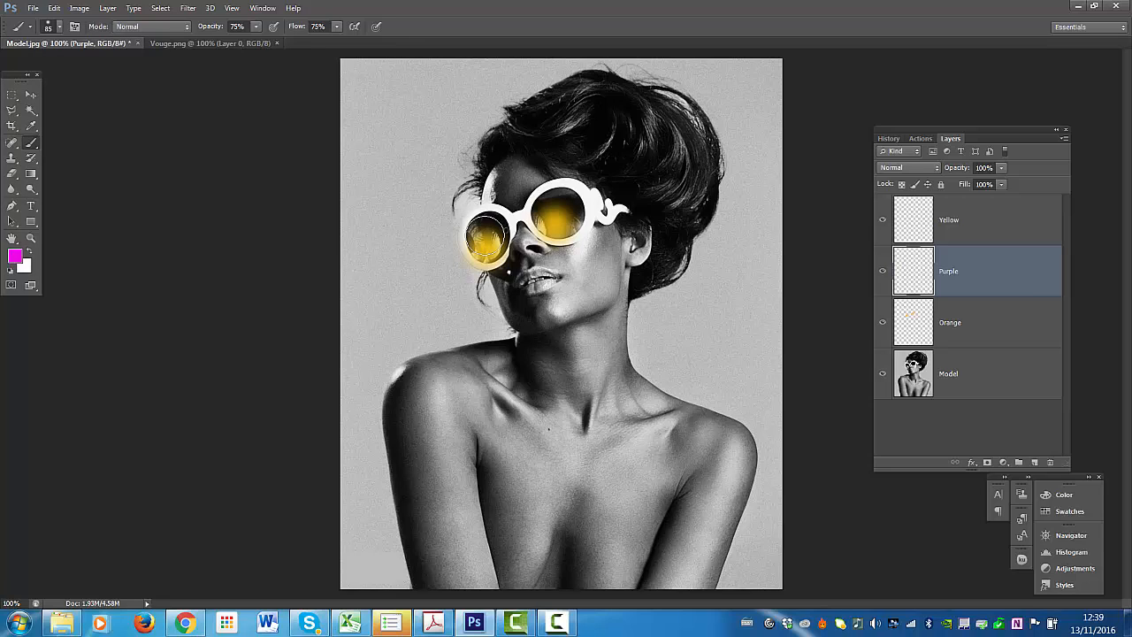
- Paint soft purple glows over the upper part of both sunglass lenses on the Purple layer
click(485, 236)
click(485, 235)
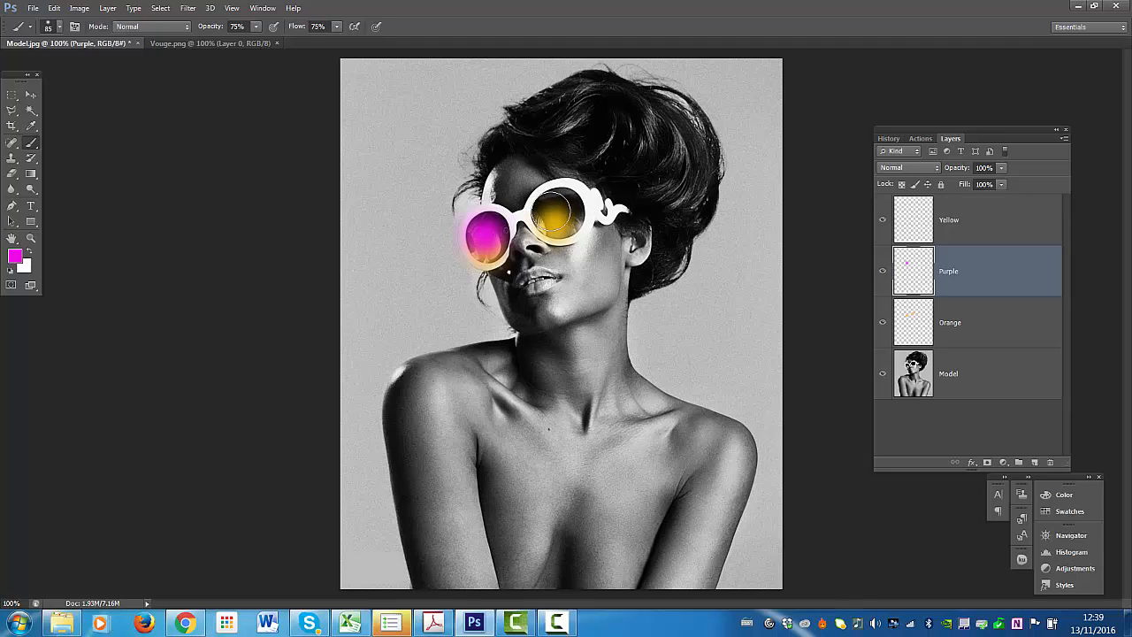
click(554, 212)
drag(555, 209, 551, 212)
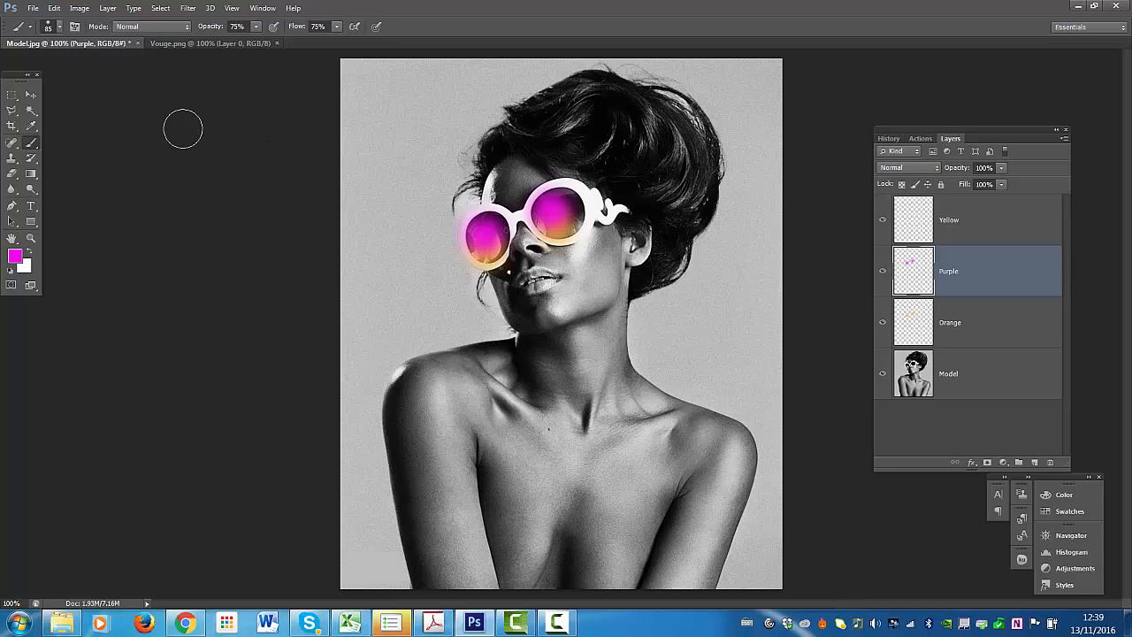
- Toggle the Purple layer's visibility off and on, and move the purple glow slightly upward over the lenses with the Move tool
click(35, 95)
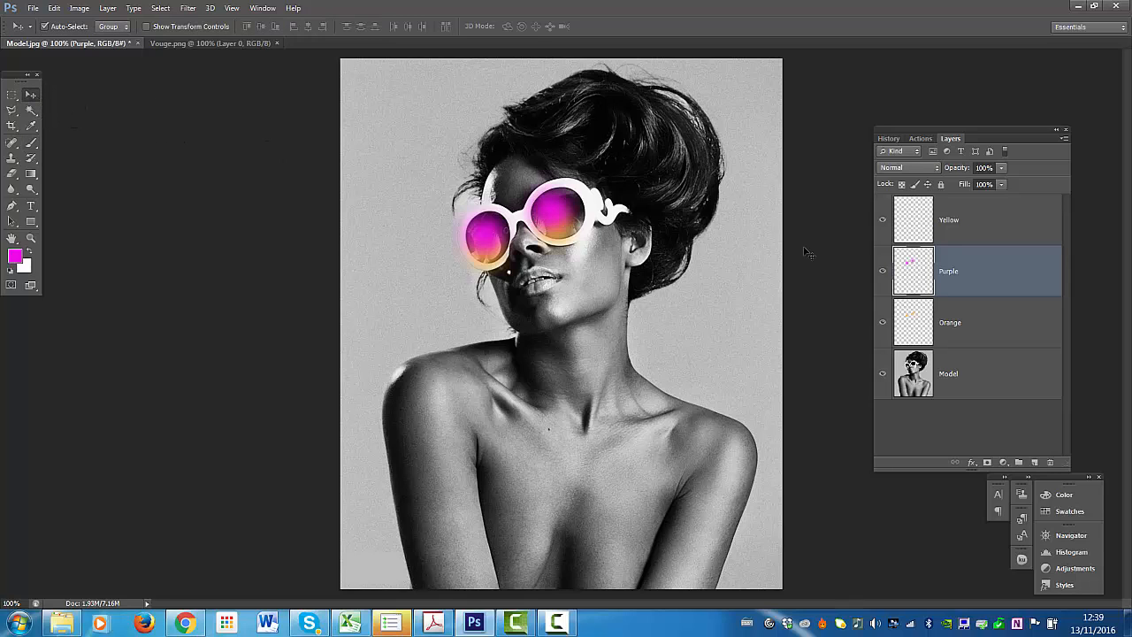
click(883, 273)
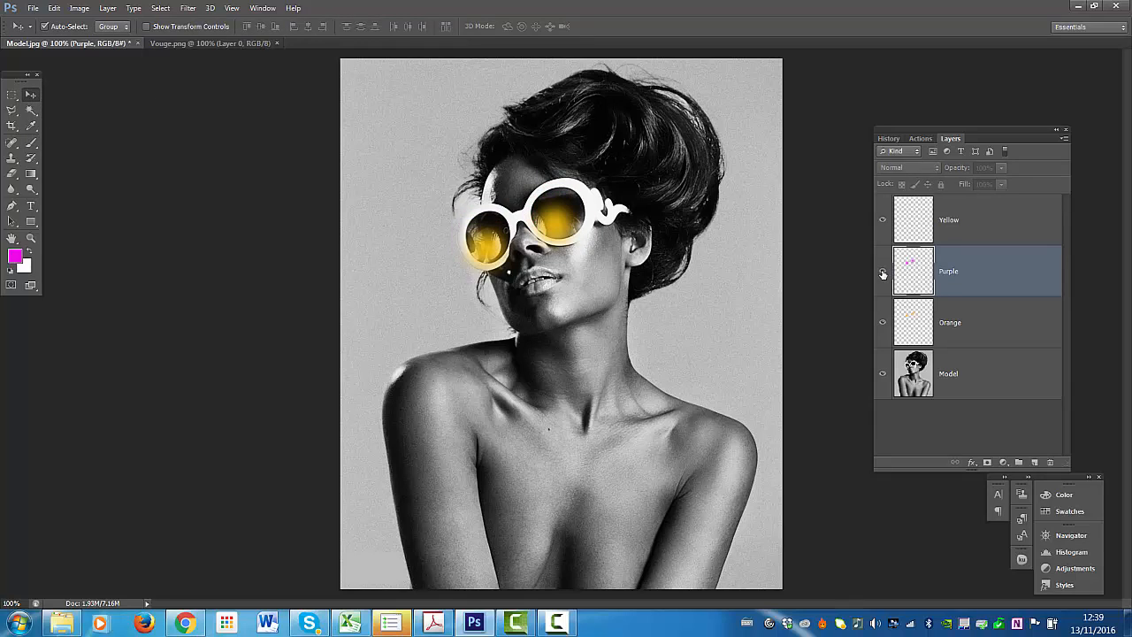
click(882, 273)
mouse_move(560, 217)
mouse_down()
mouse_move(512, 167)
mouse_move(533, 172)
mouse_move(559, 208)
mouse_up()
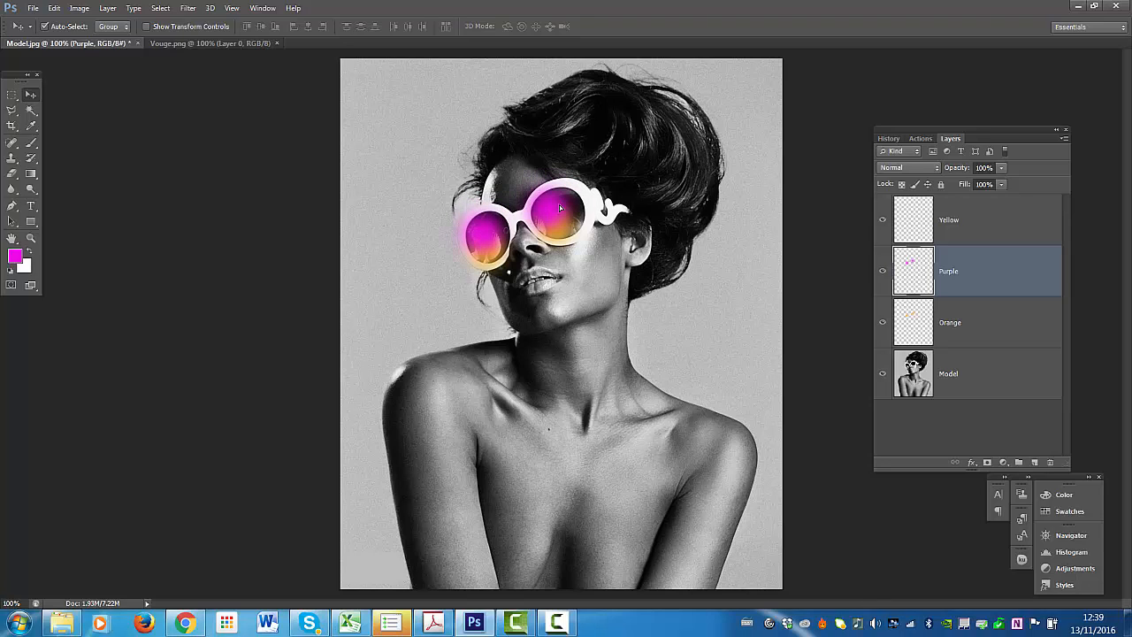
click(30, 240)
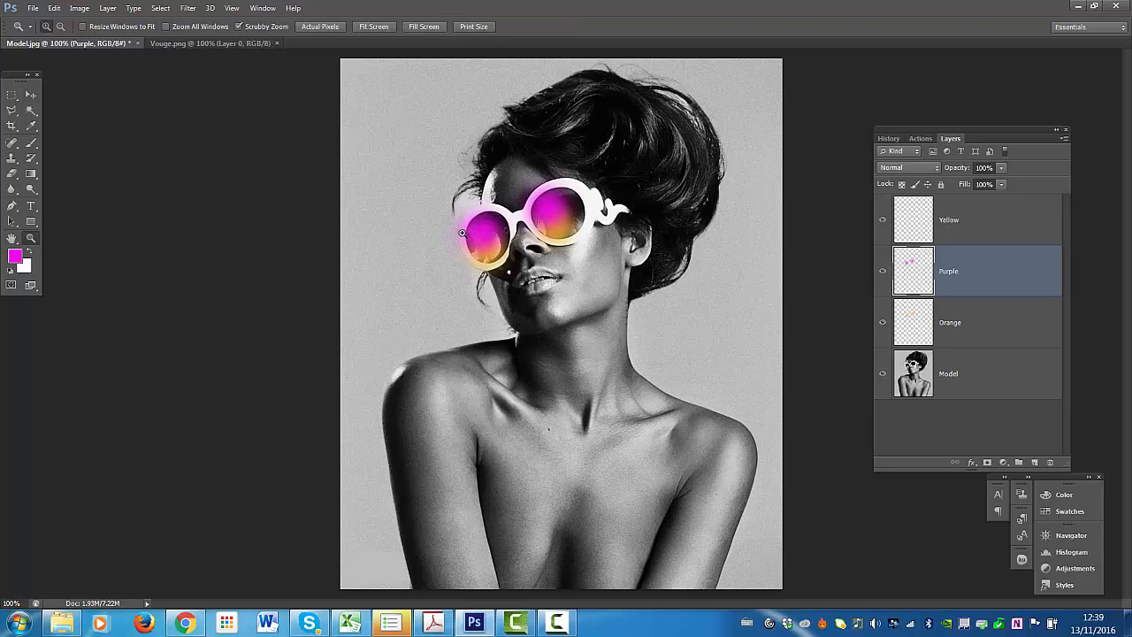
drag(462, 232, 533, 187)
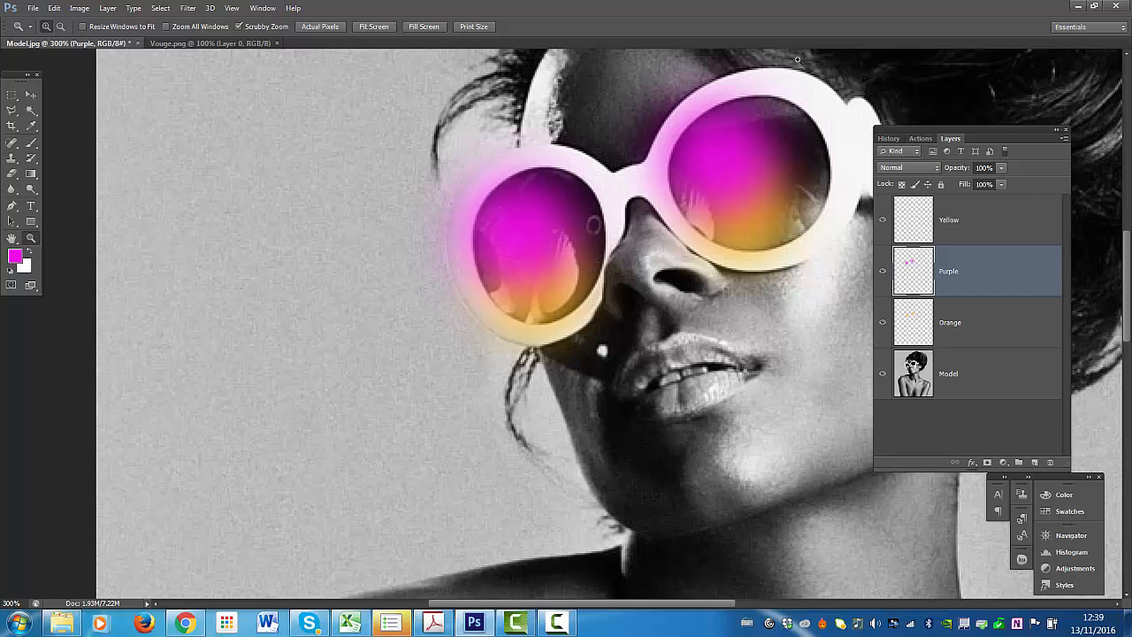
alt+click(745, 235)
alt+click(744, 234)
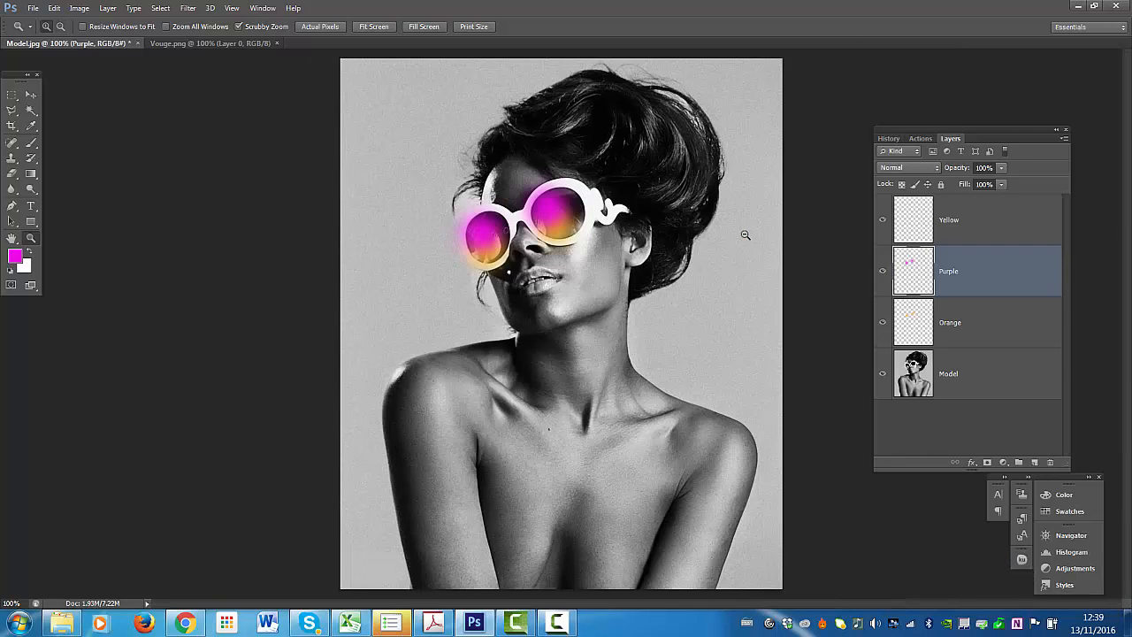
- Select the Yellow layer and set the foreground colour to bright yellow (#e2f00a)
click(978, 228)
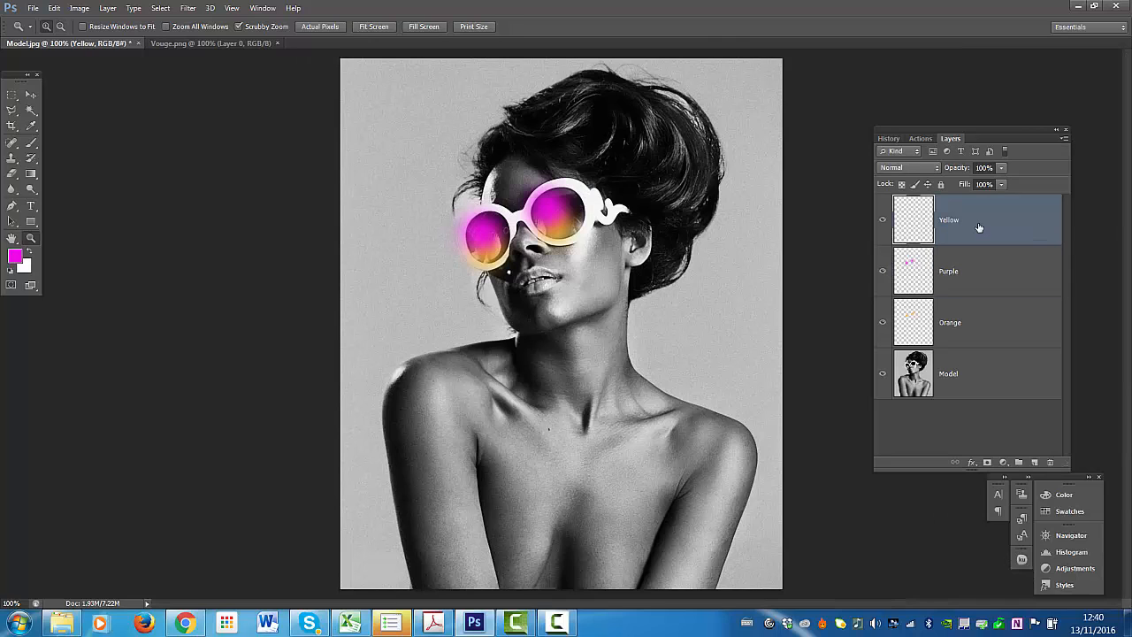
click(15, 256)
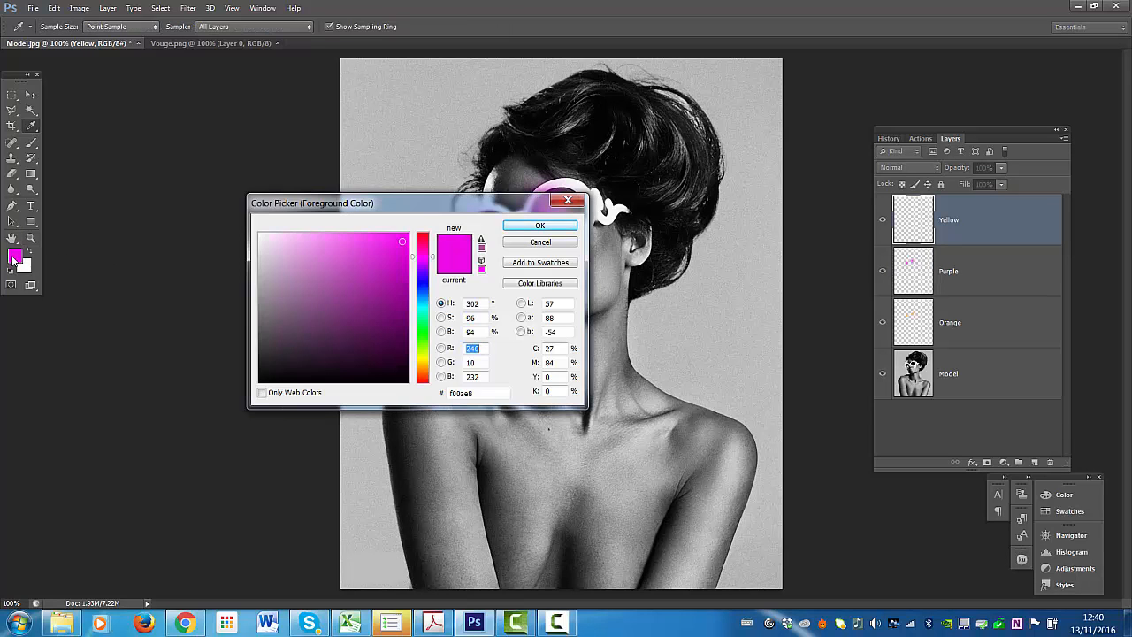
click(423, 359)
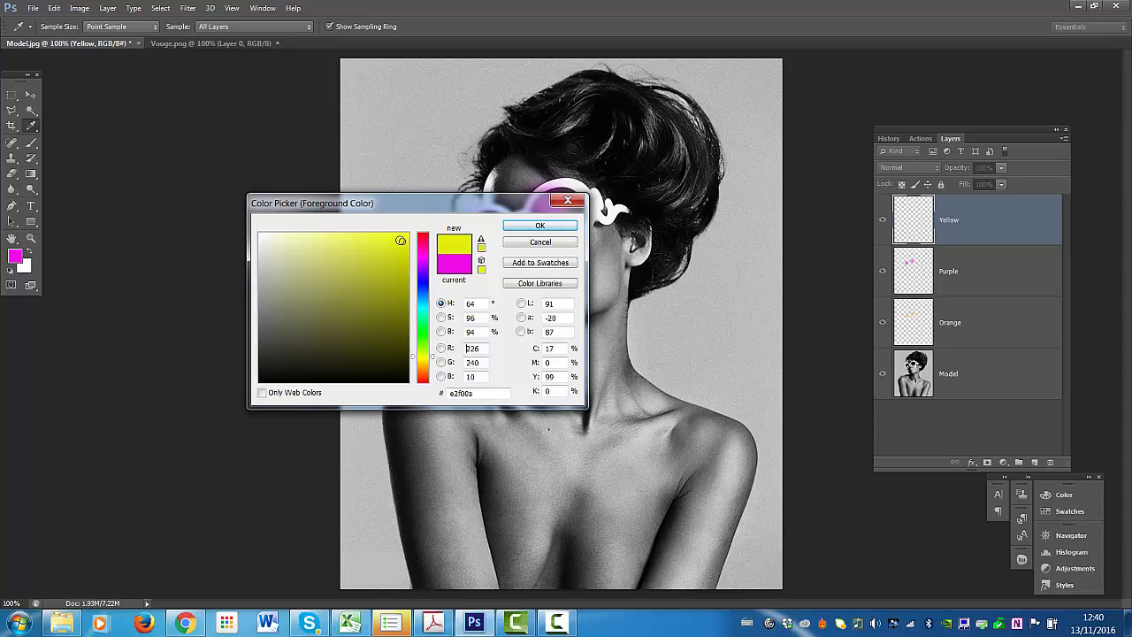
click(539, 226)
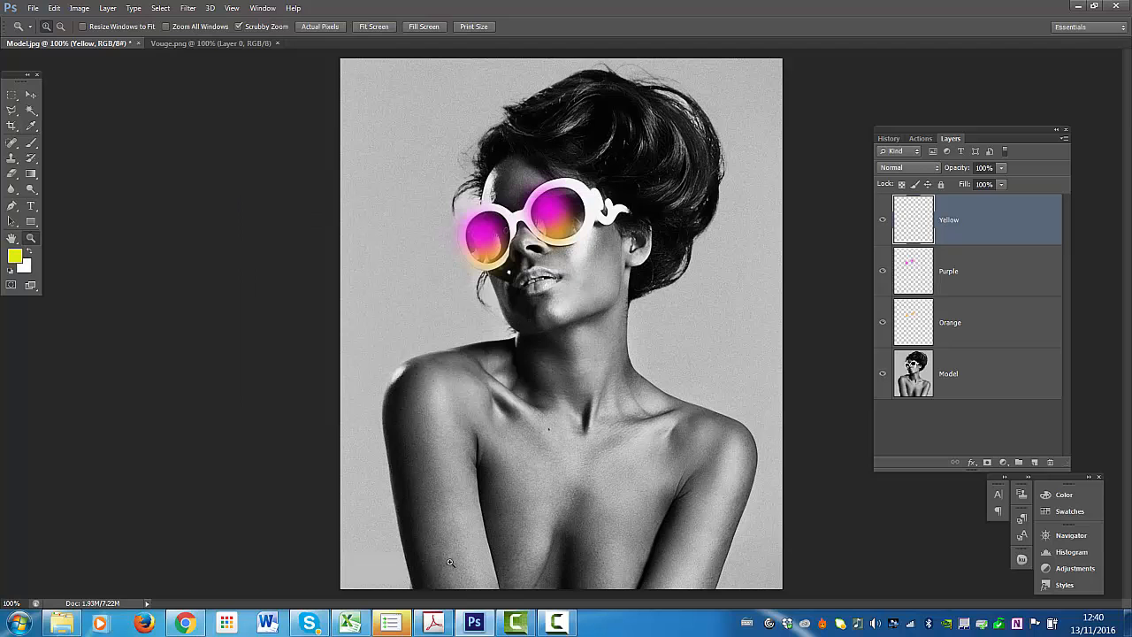
- Look through the following instructions in Week_One_Tutorial.pdf in Adobe Acrobat, and return to Photoshop
click(432, 624)
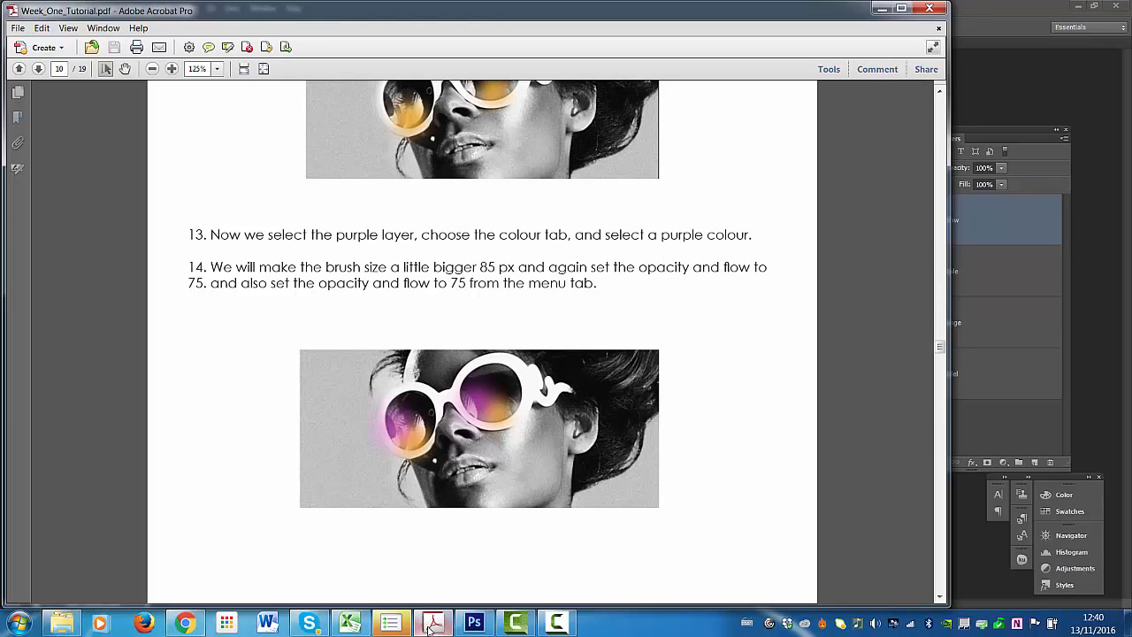
drag(939, 350, 939, 390)
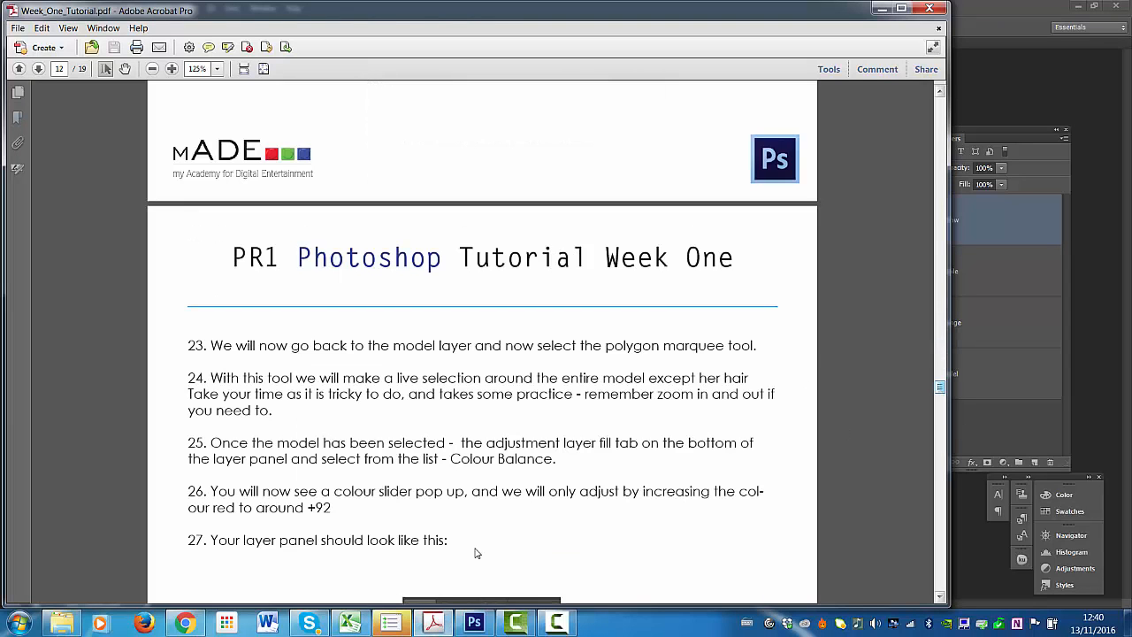
click(474, 622)
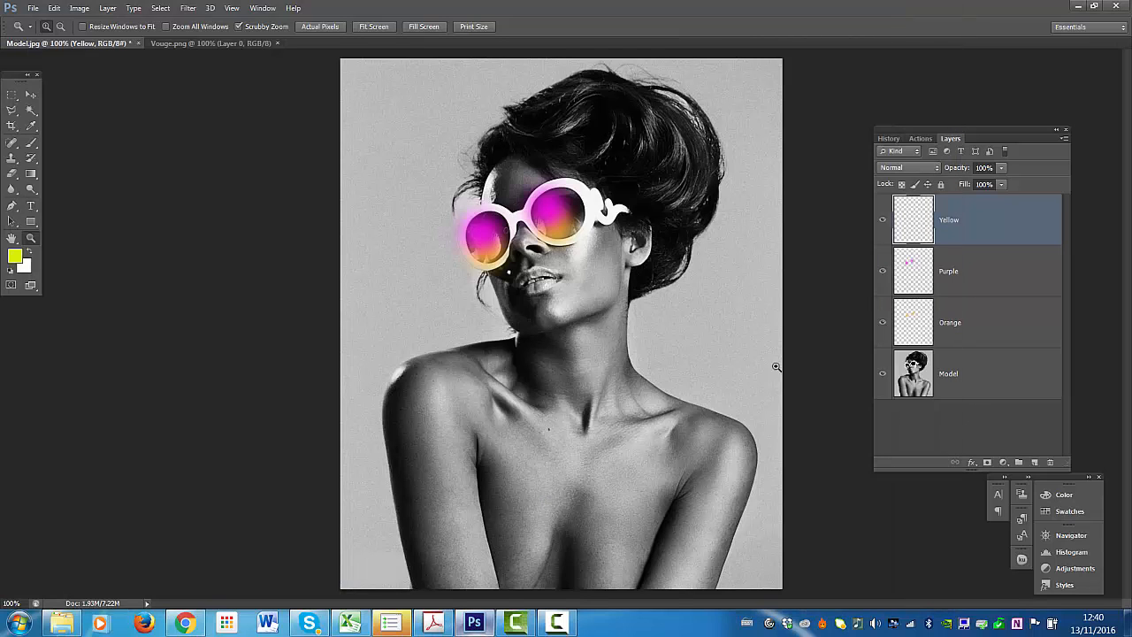
- Paint soft yellow glows over both sunglass lenses with the 85 px brush at 75% opacity and flow, and shift them slightly right with the Move tool
click(31, 143)
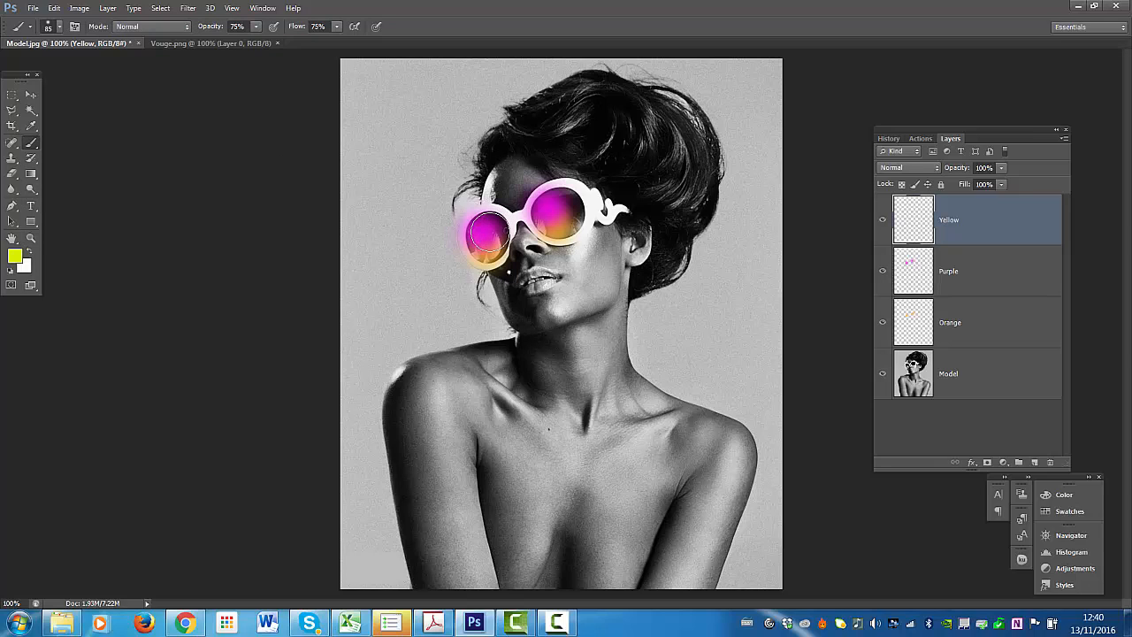
drag(488, 230, 492, 231)
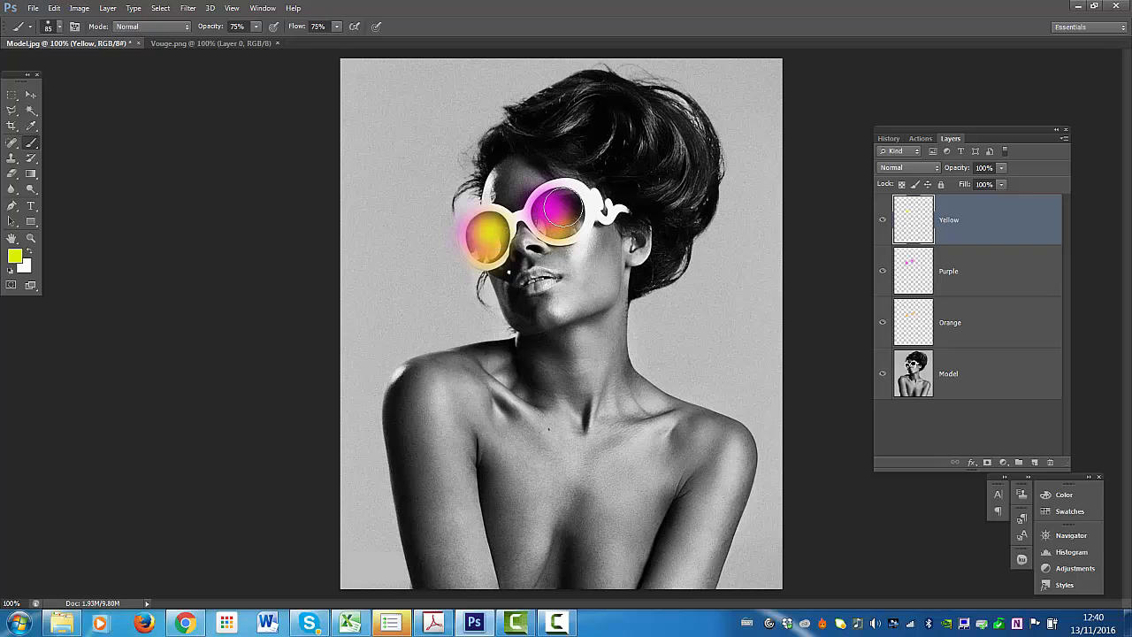
drag(561, 209, 561, 209)
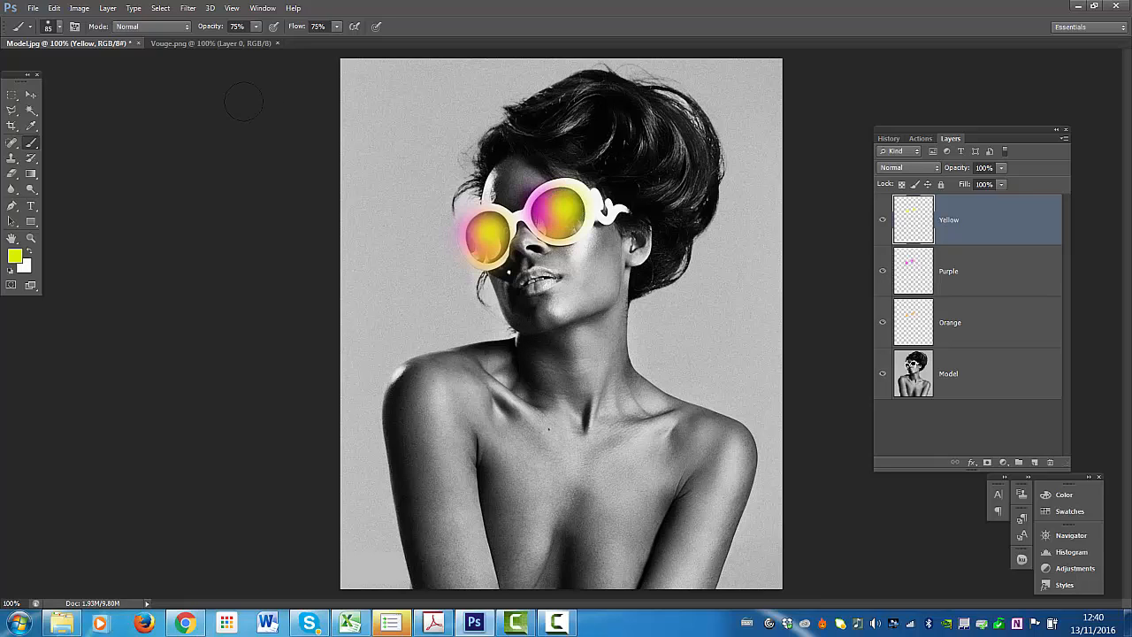
click(35, 97)
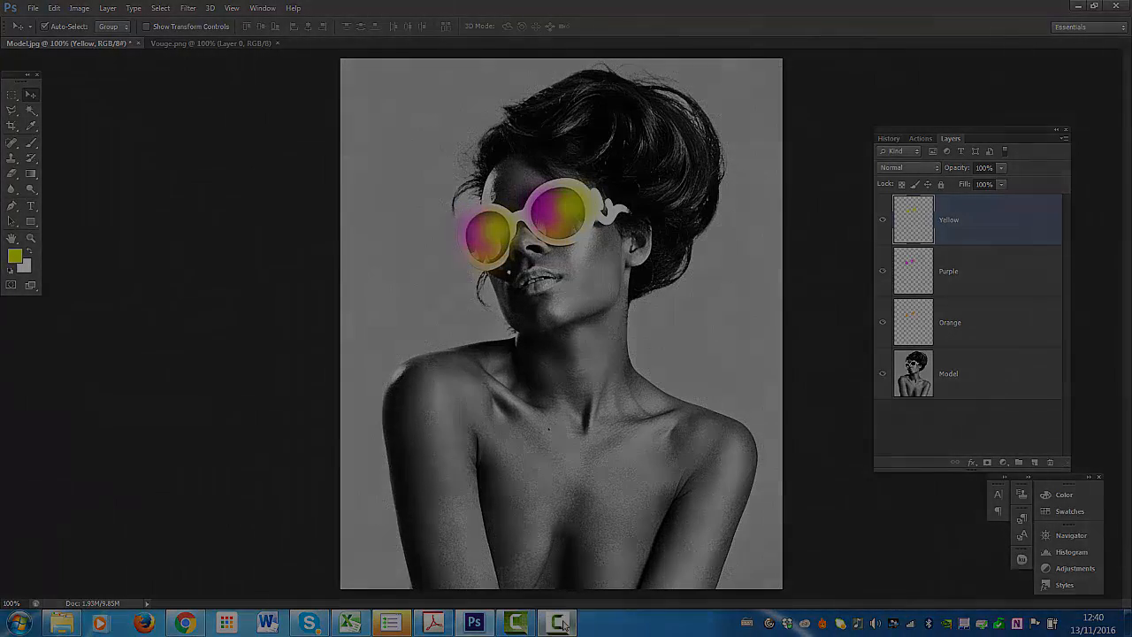
click(559, 623)
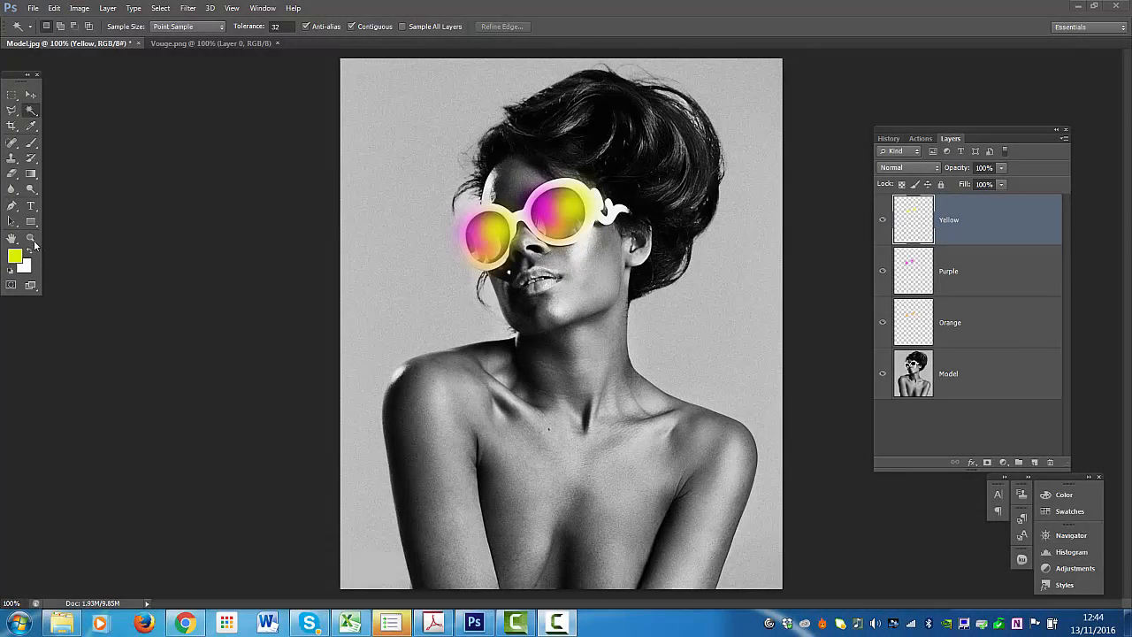
click(567, 208)
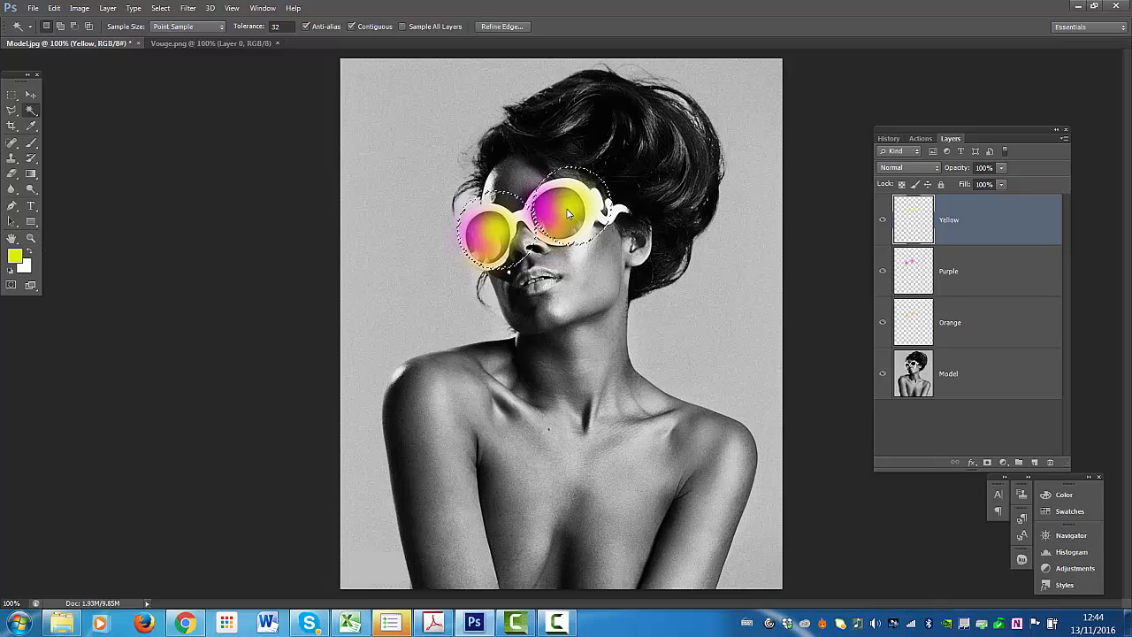
key(ctrl+d)
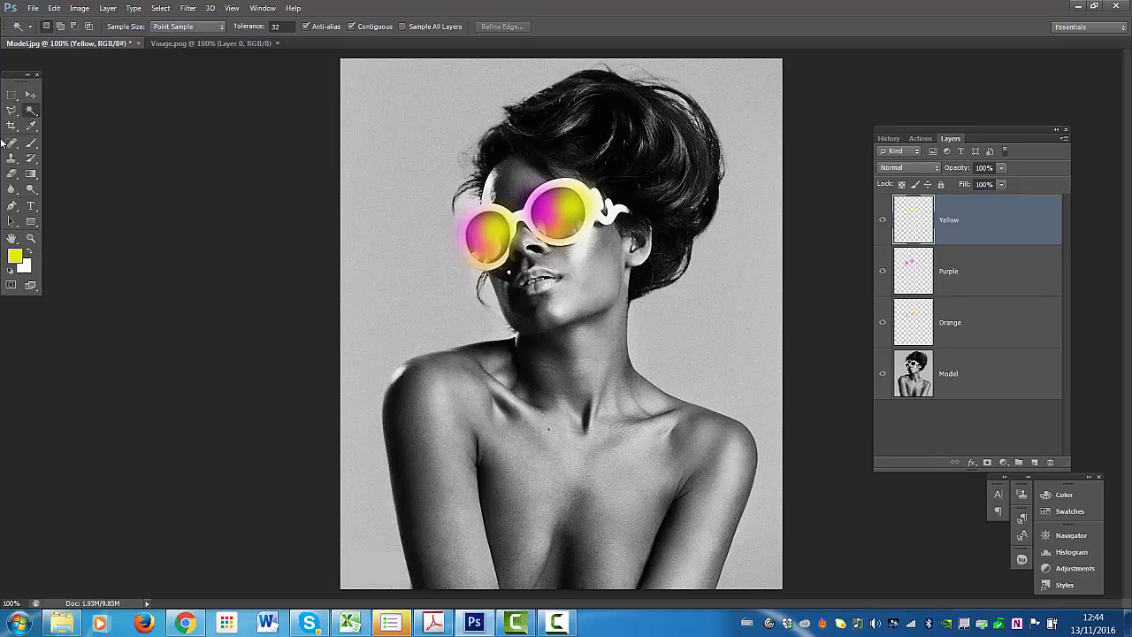
click(512, 221)
click(486, 220)
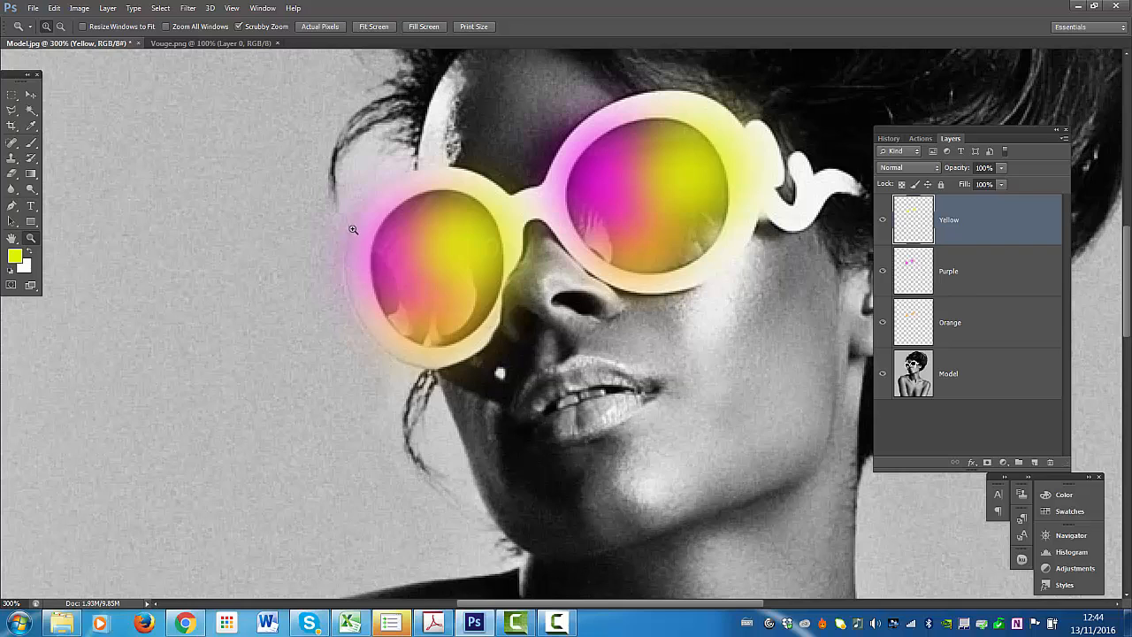
key(alt)
key(alt)
alt+click(353, 229)
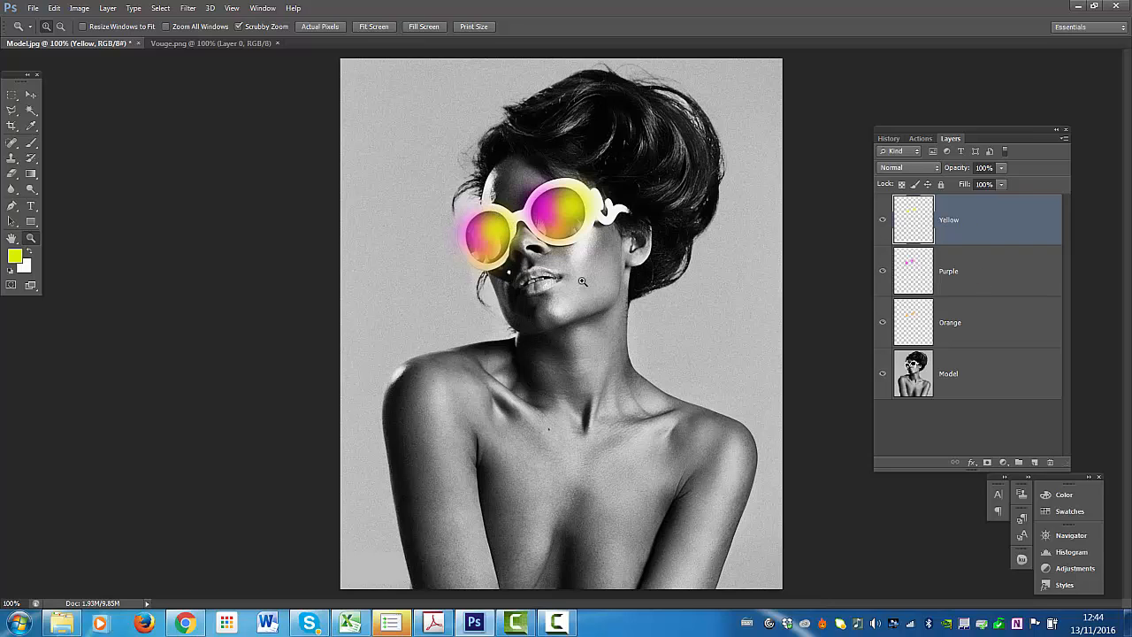
- Merge the Yellow, Purple and Orange layers into a single layer above the Model layer
click(31, 94)
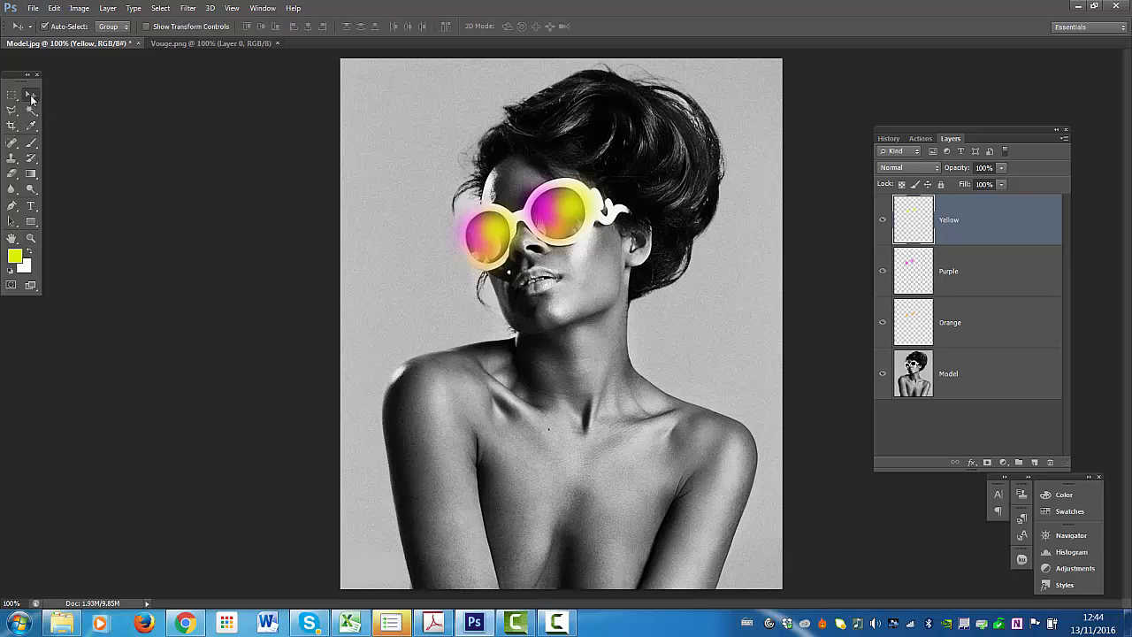
shift+click(978, 275)
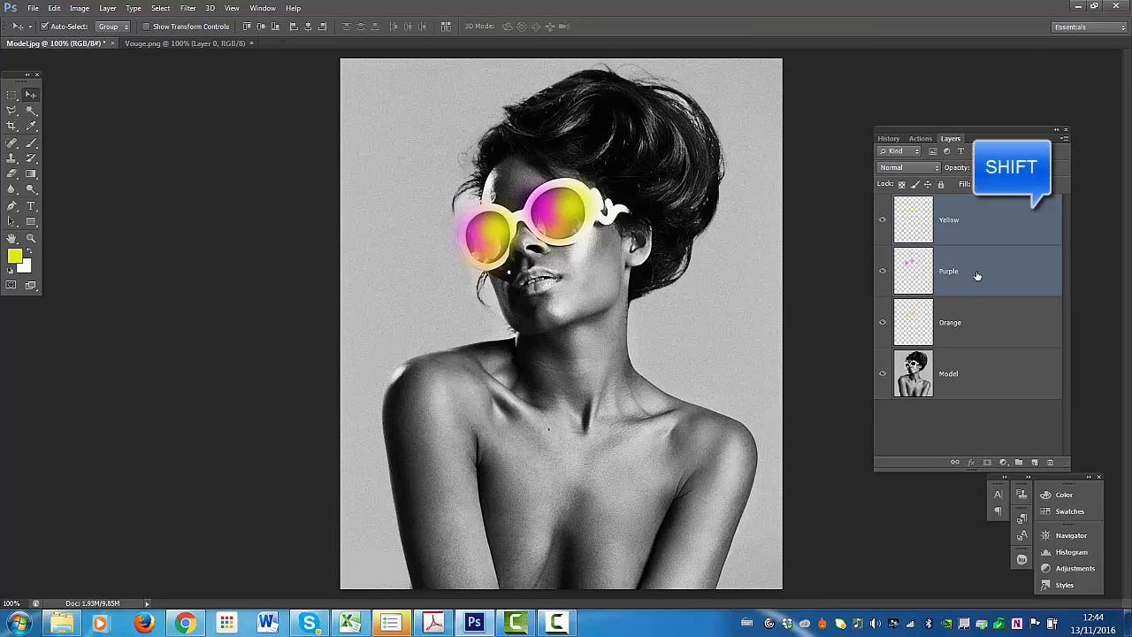
shift+click(977, 322)
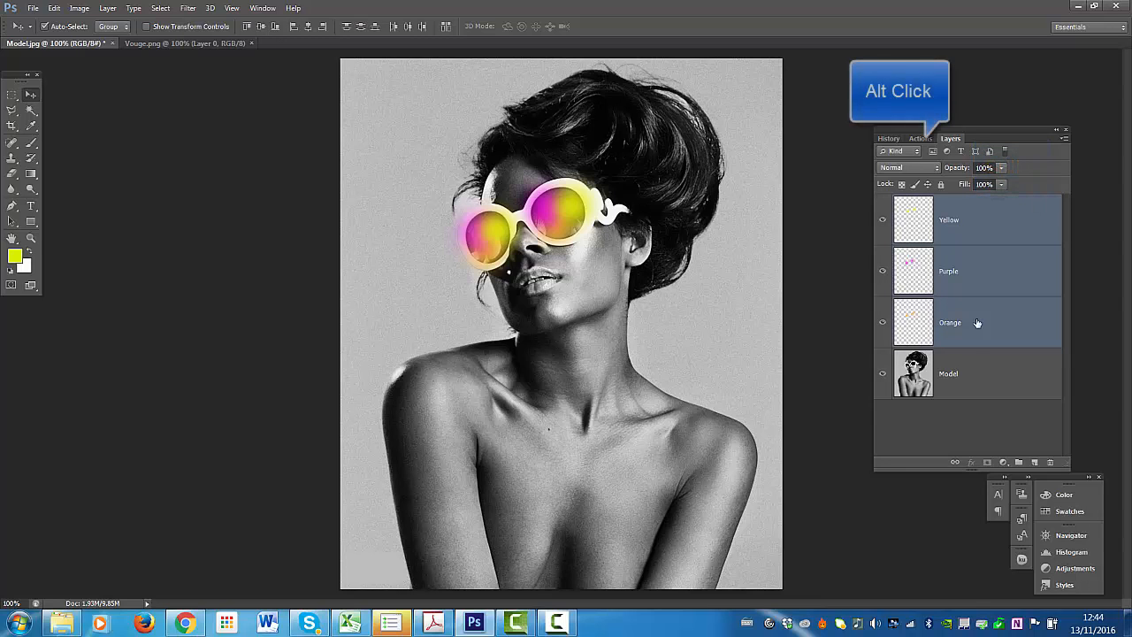
right_click(977, 322)
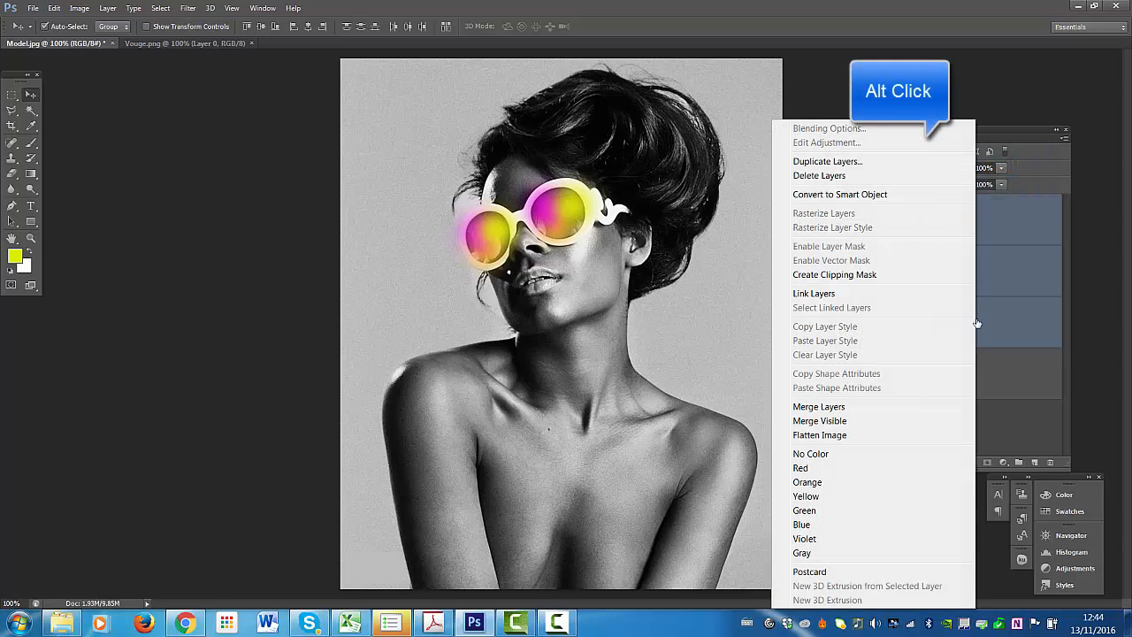
click(844, 406)
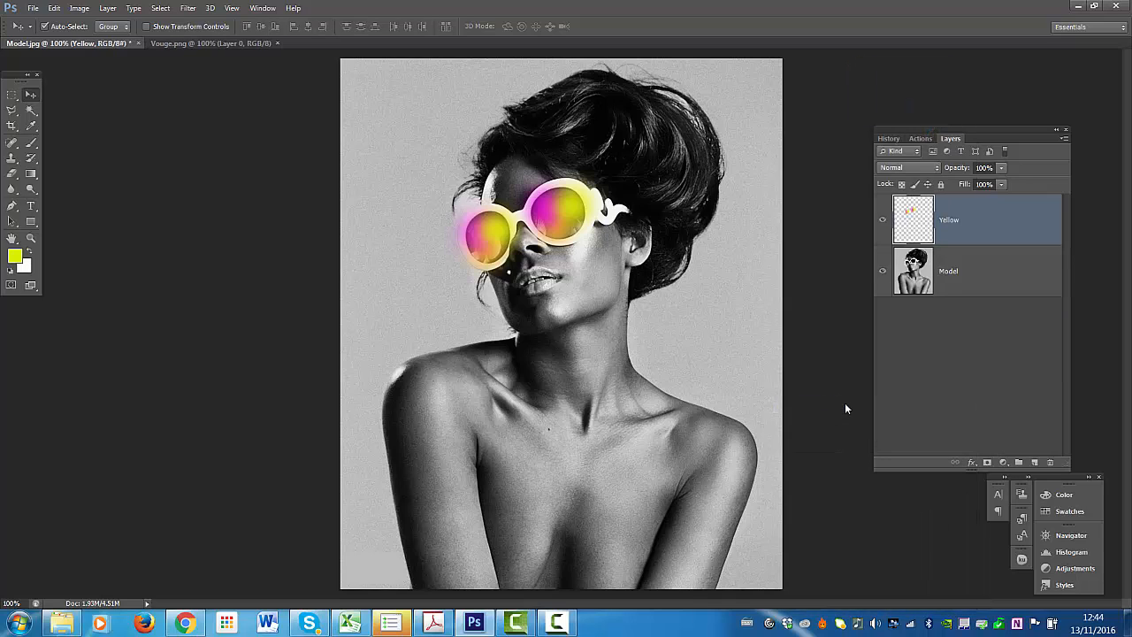
- Toggle the merged glow layer's visibility off and on, try moving the glows off the sunglasses, and undo the move
click(881, 224)
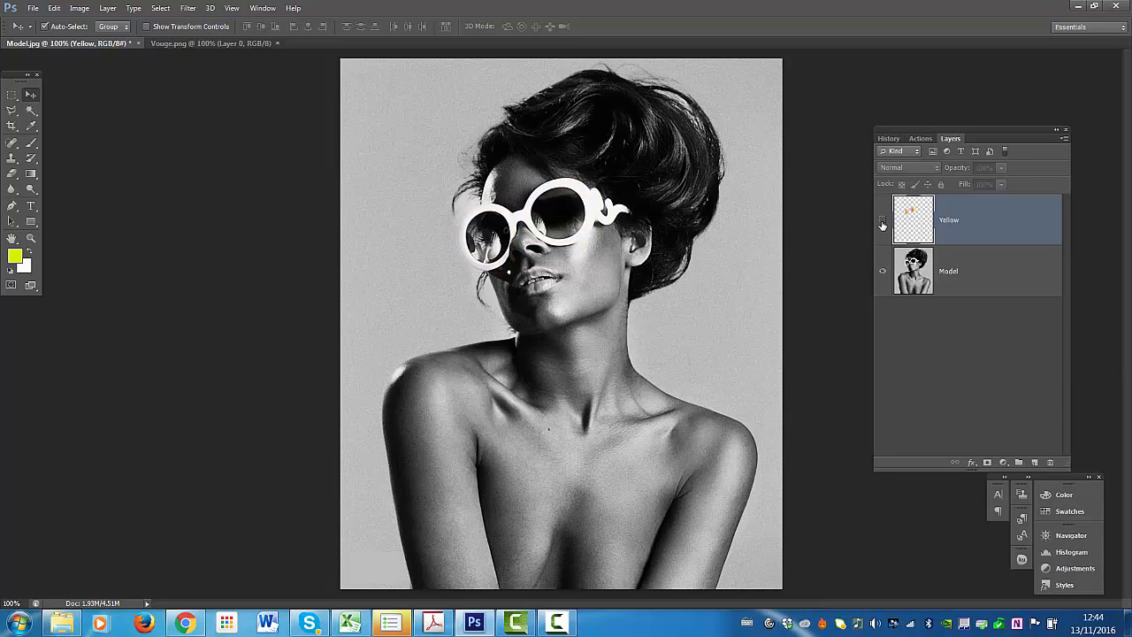
click(881, 224)
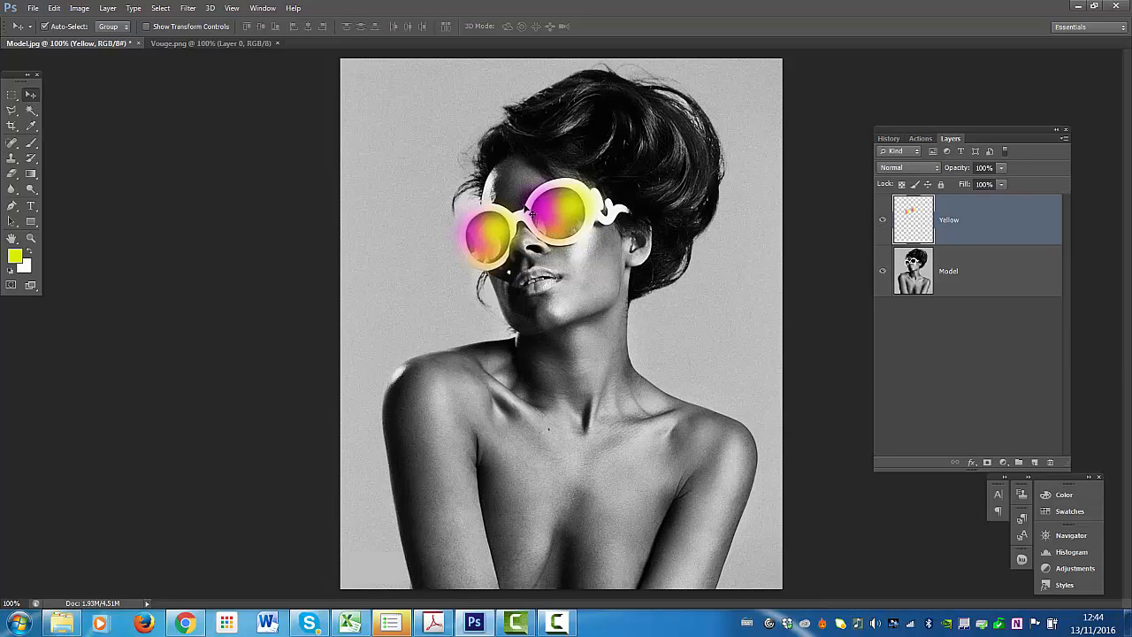
drag(561, 208, 501, 142)
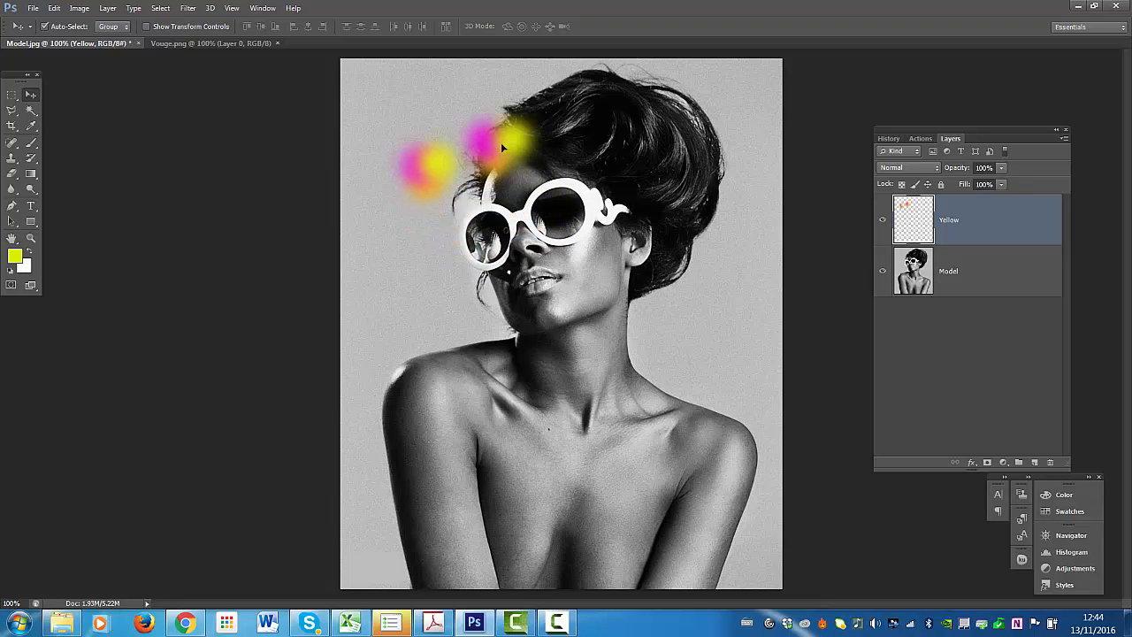
key(ctrl+z)
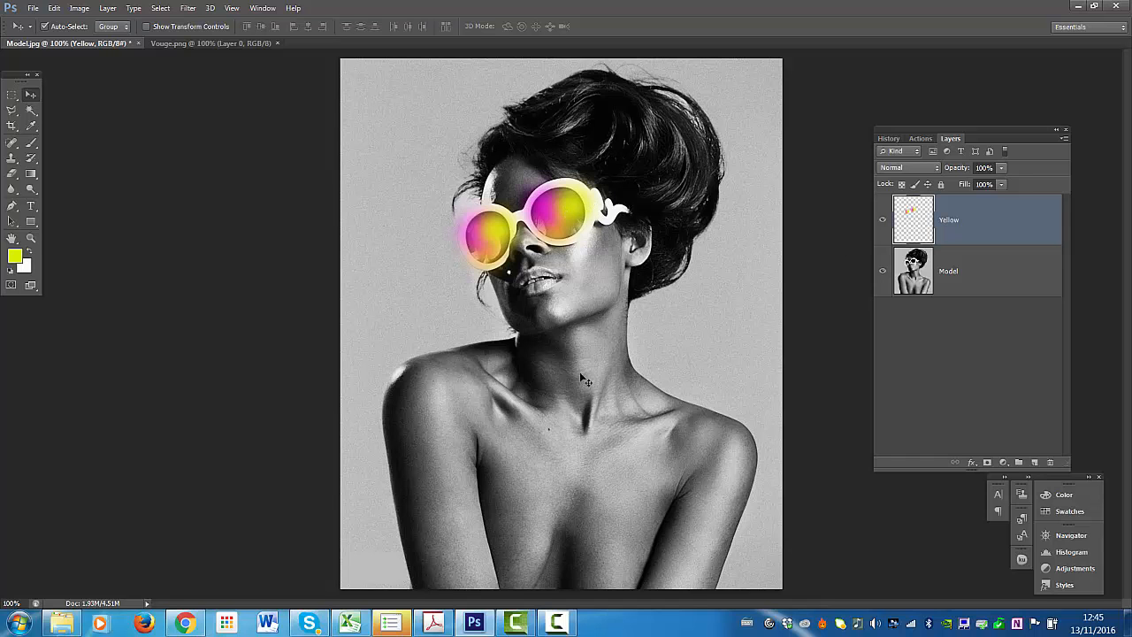
- Set up the Eraser tool with a hard round tip of 10 px for cleaning up the merged glow layer
key(ctrl+plus)
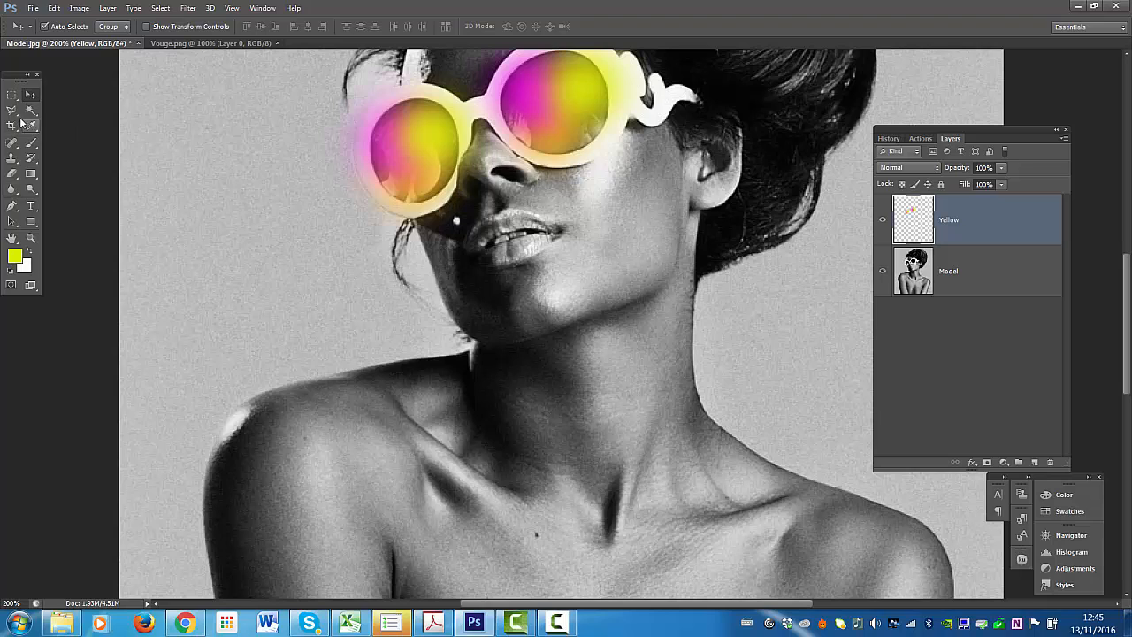
click(11, 173)
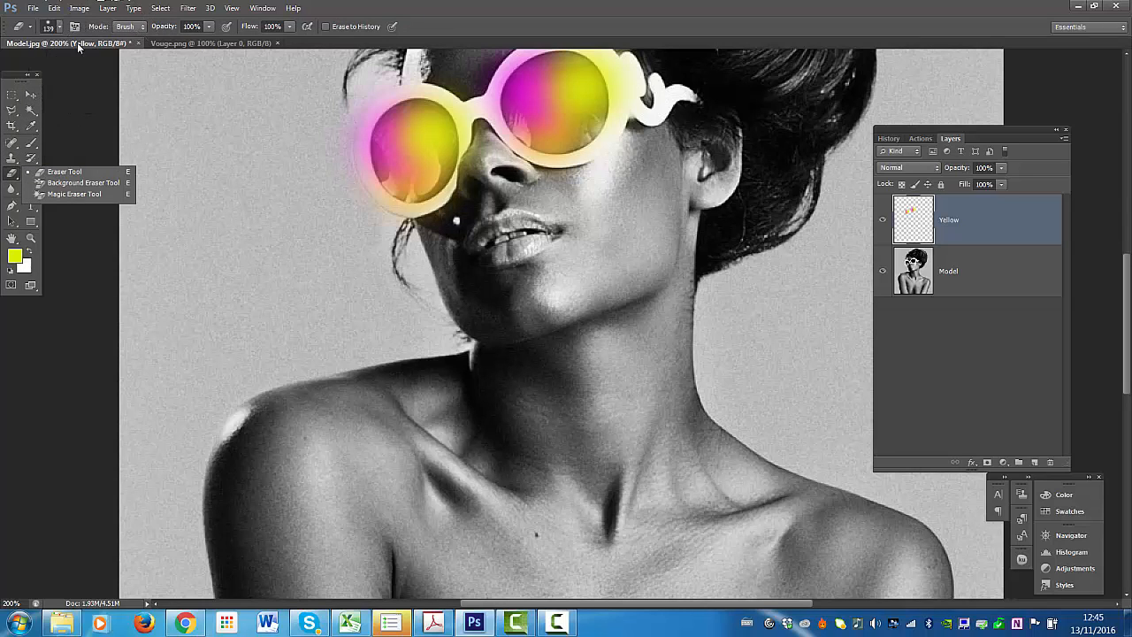
click(56, 26)
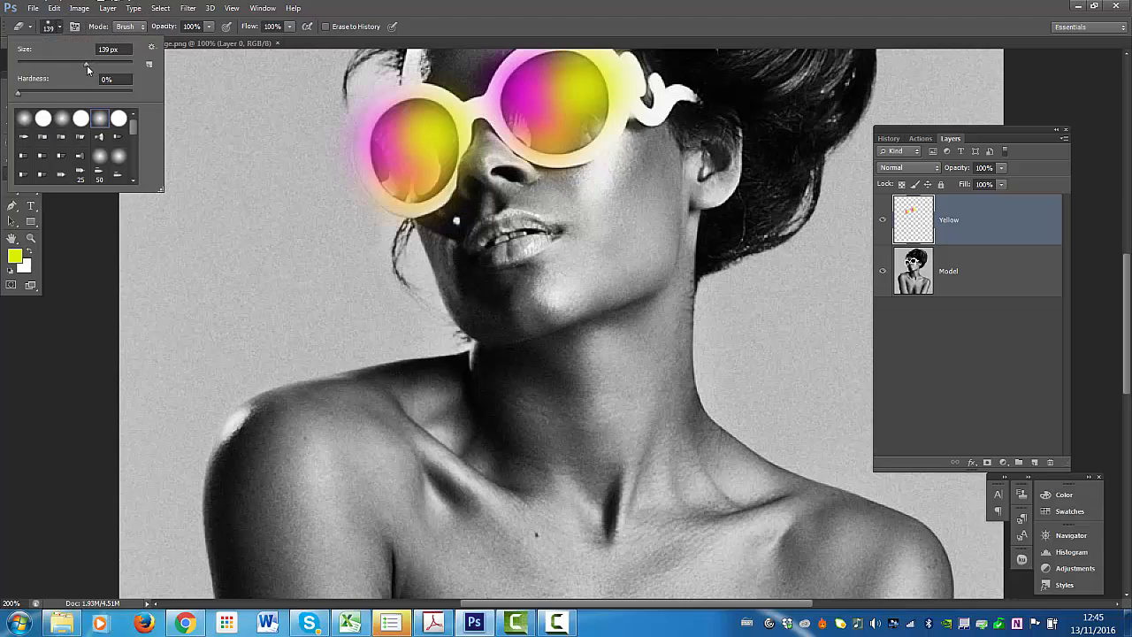
drag(86, 65, 23, 67)
click(45, 120)
click(317, 122)
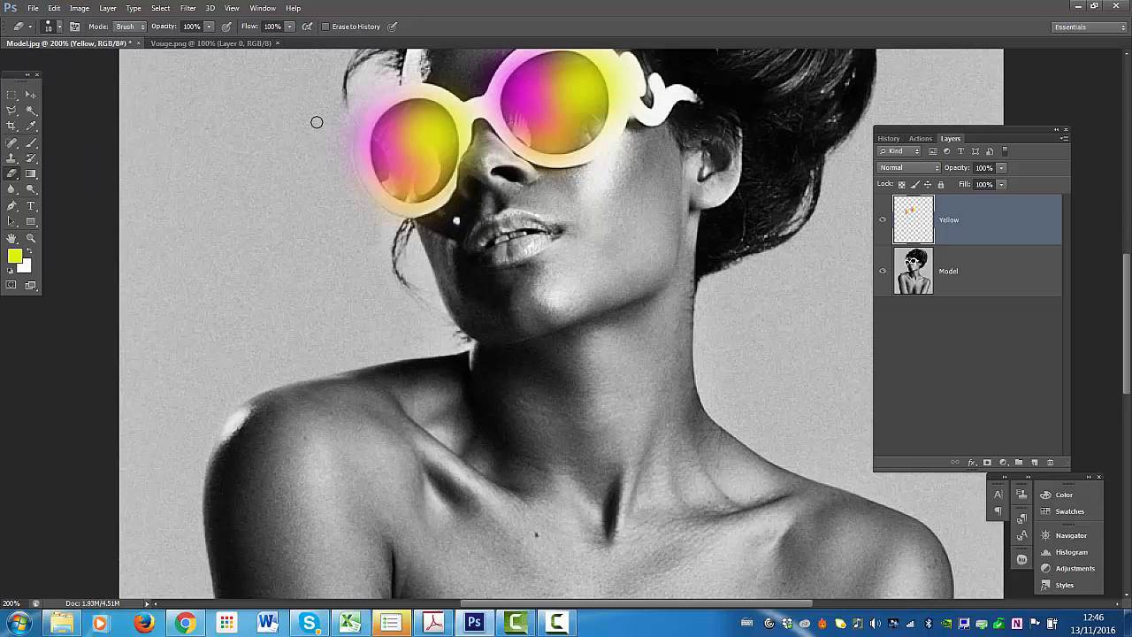
- Try erasing the colour spill freehand along the smaller lens's outer frame with the 10 px Eraser, and undo the strokes
drag(370, 123, 445, 119)
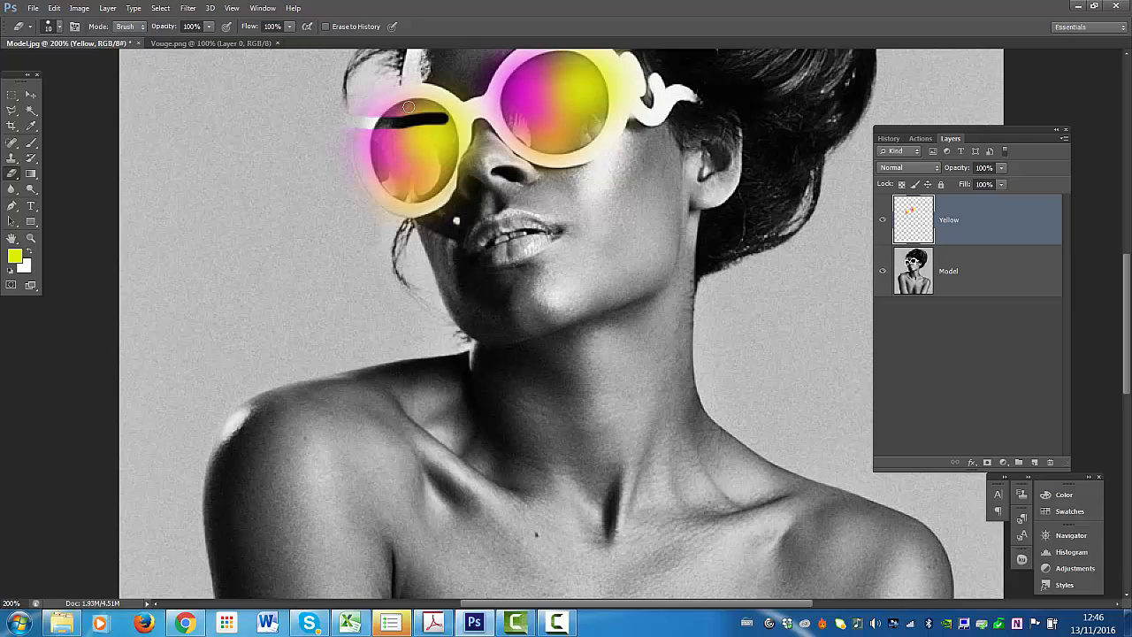
key(ctrl+z)
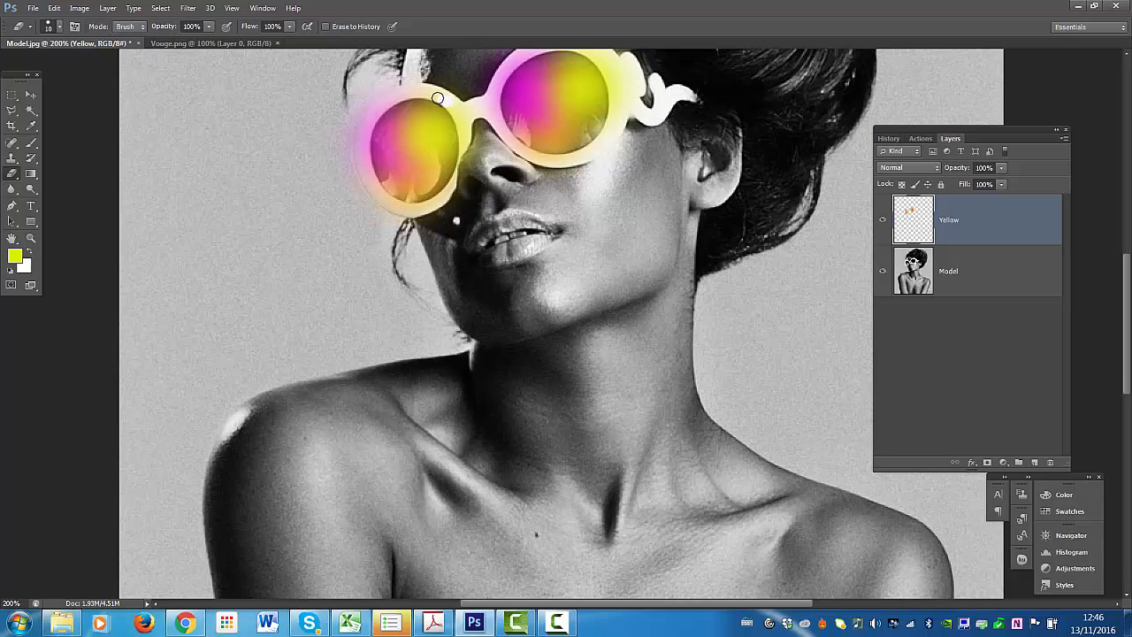
mouse_move(405, 93)
mouse_down()
mouse_move(371, 120)
mouse_move(362, 172)
mouse_up()
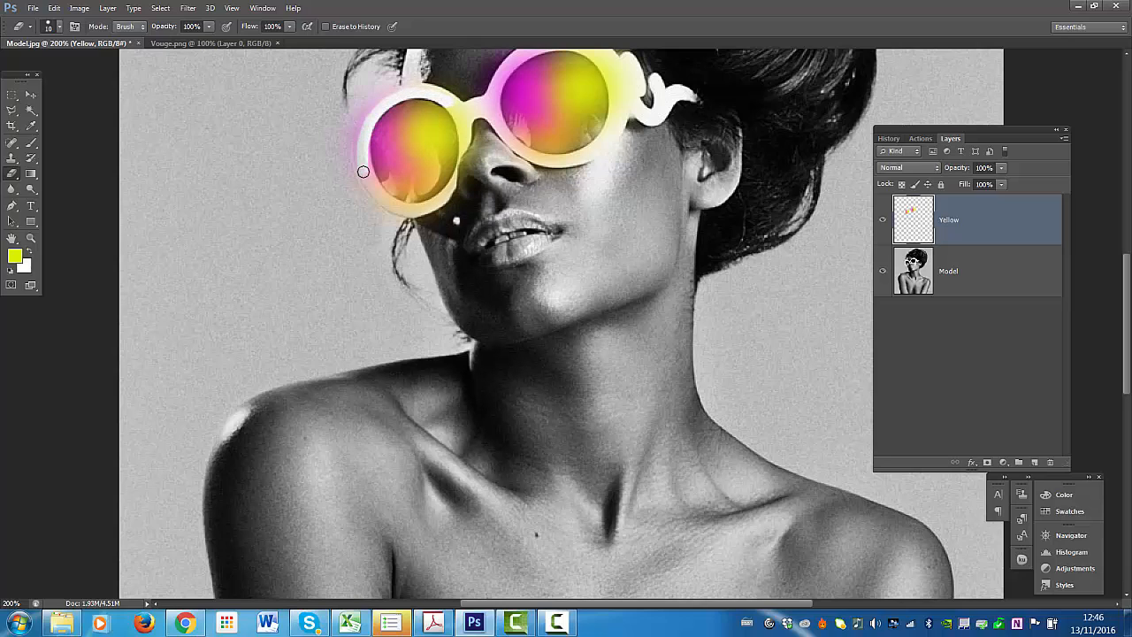
key(ctrl+plus)
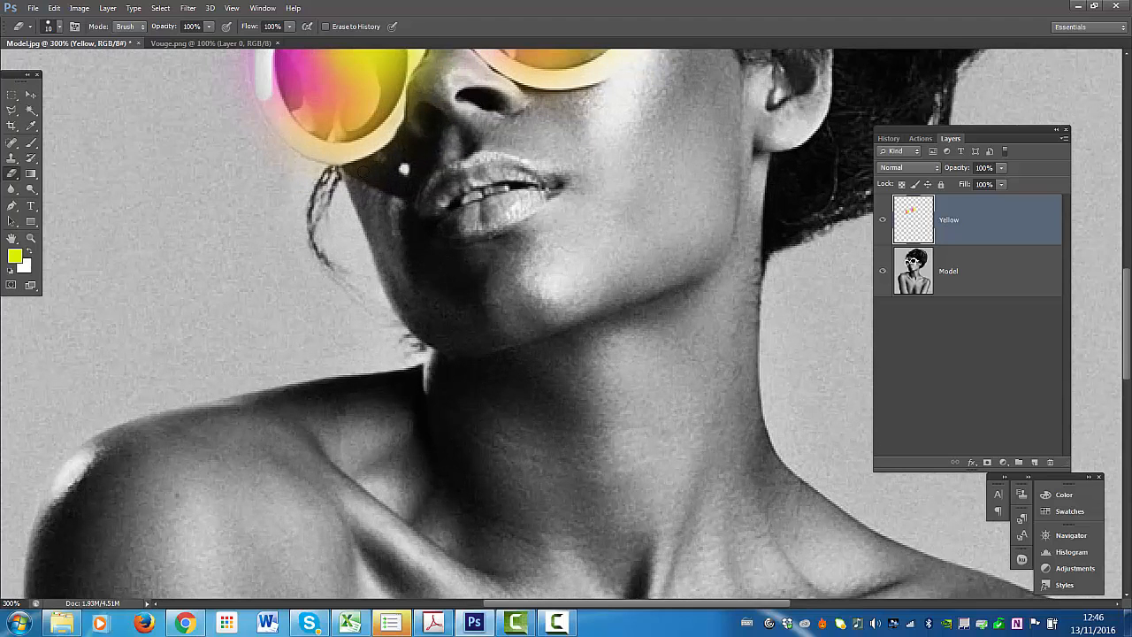
click(11, 238)
drag(309, 160, 309, 297)
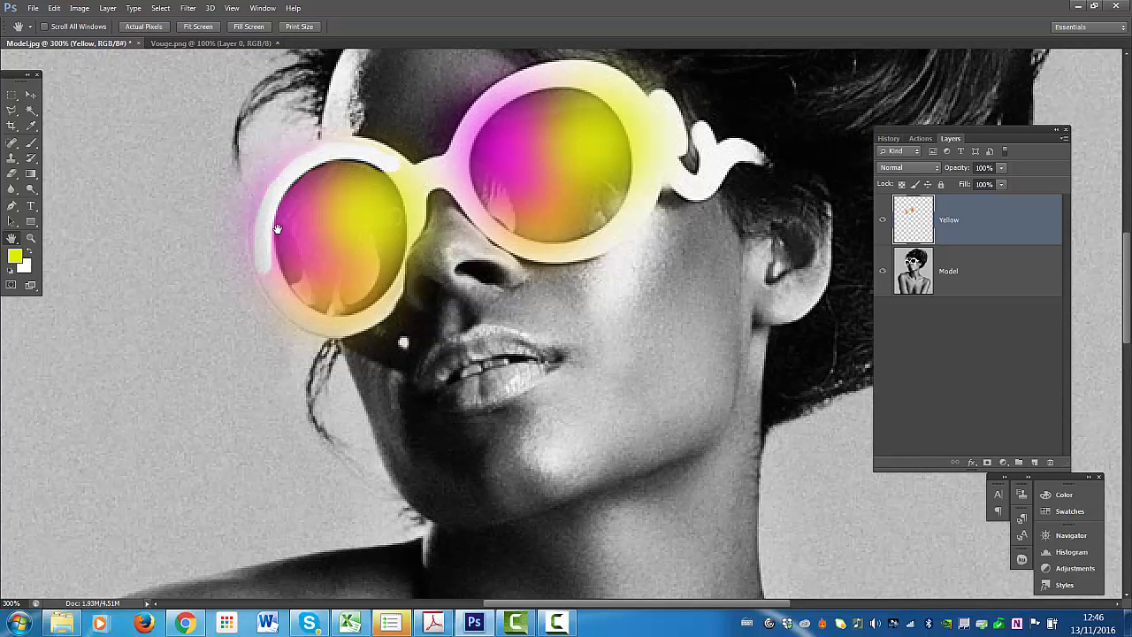
key(ctrl+z)
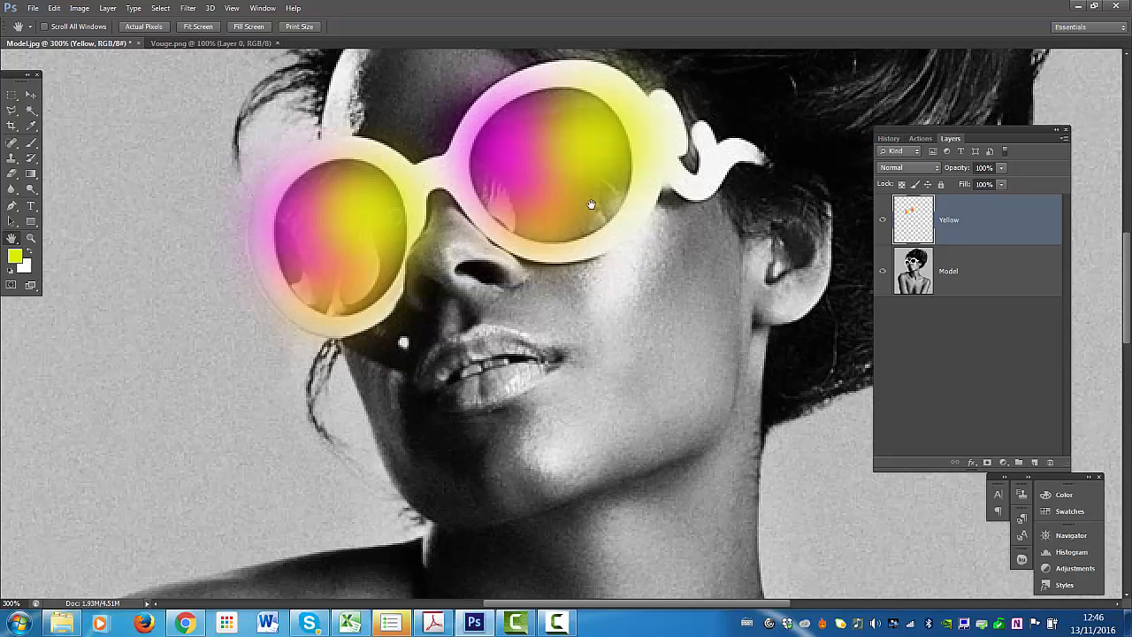
- Hide the Yellow layer and select the white sunglass frame on the Model layer with the Magic Wand at tolerance 32
click(977, 262)
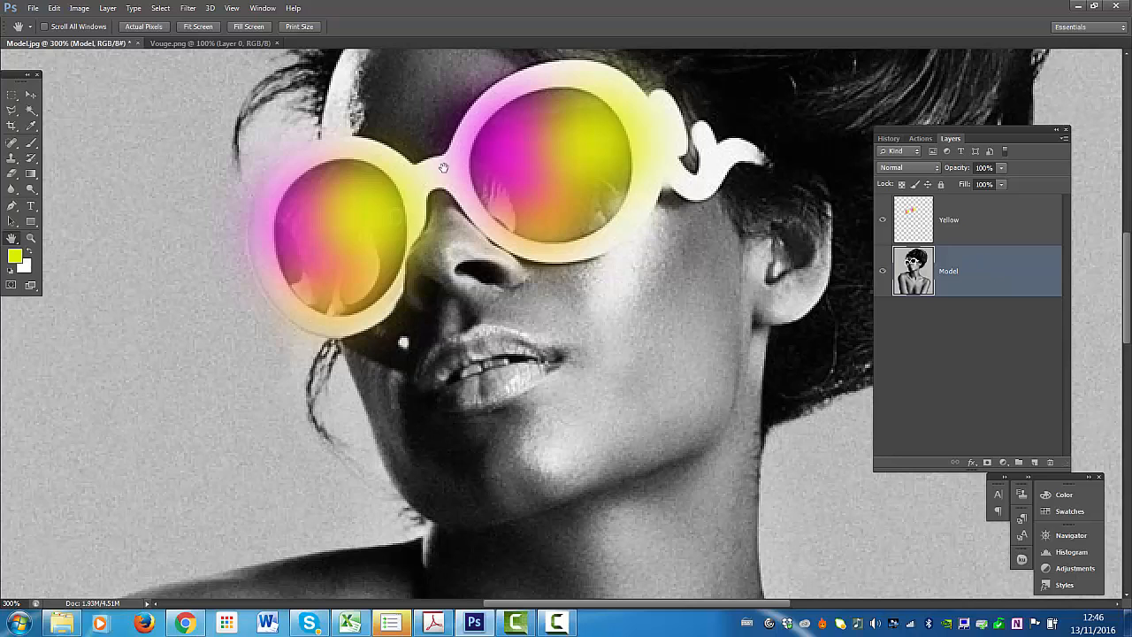
click(881, 222)
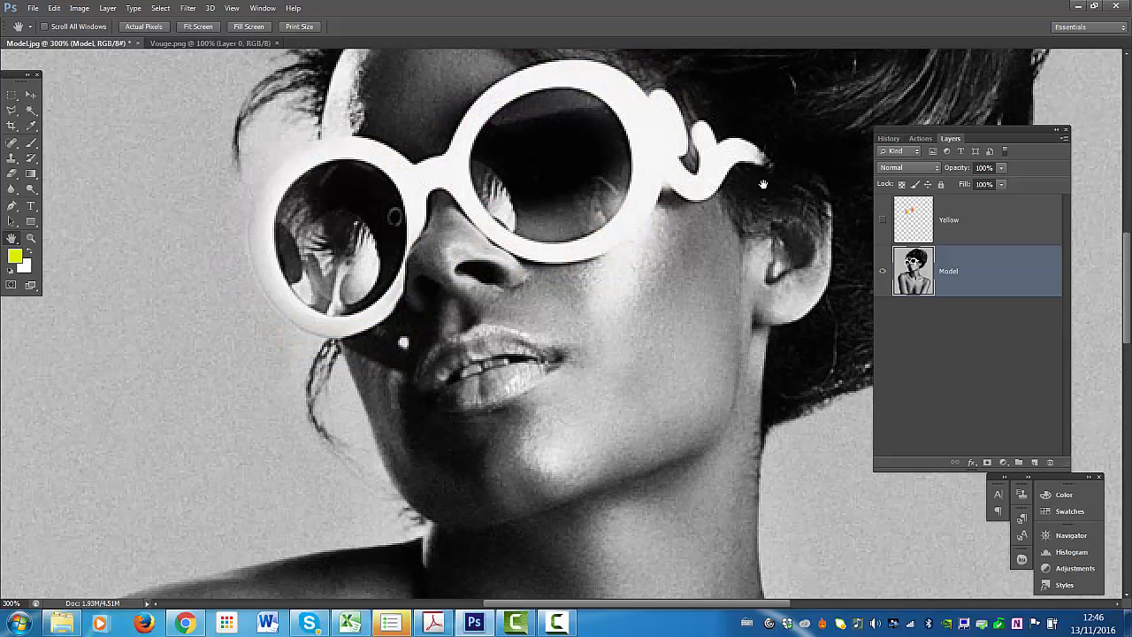
click(27, 111)
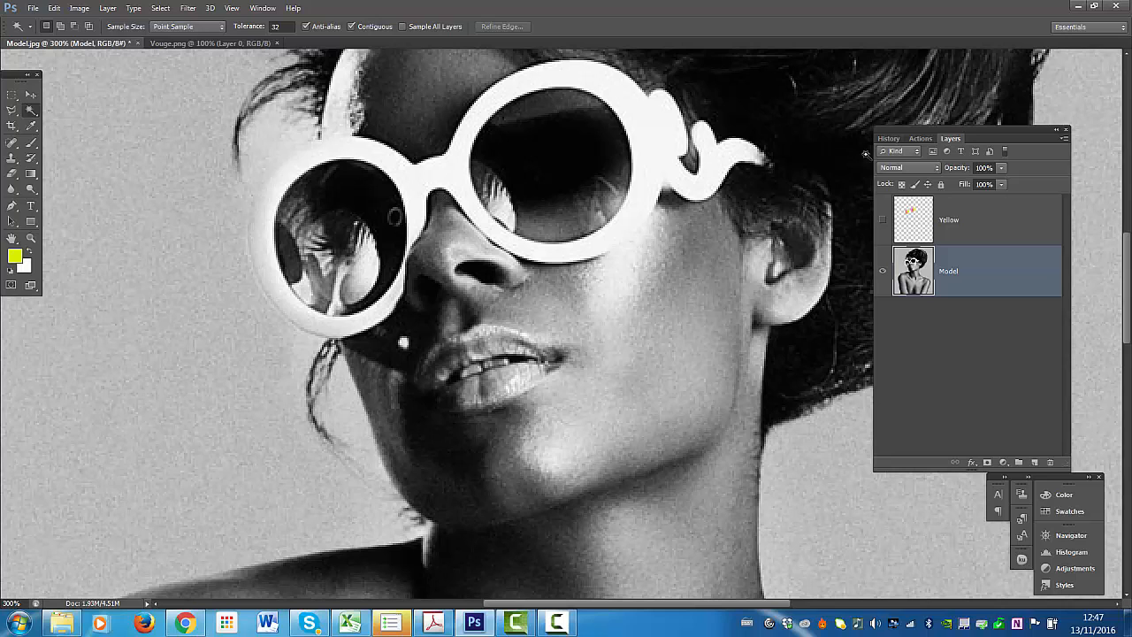
click(636, 125)
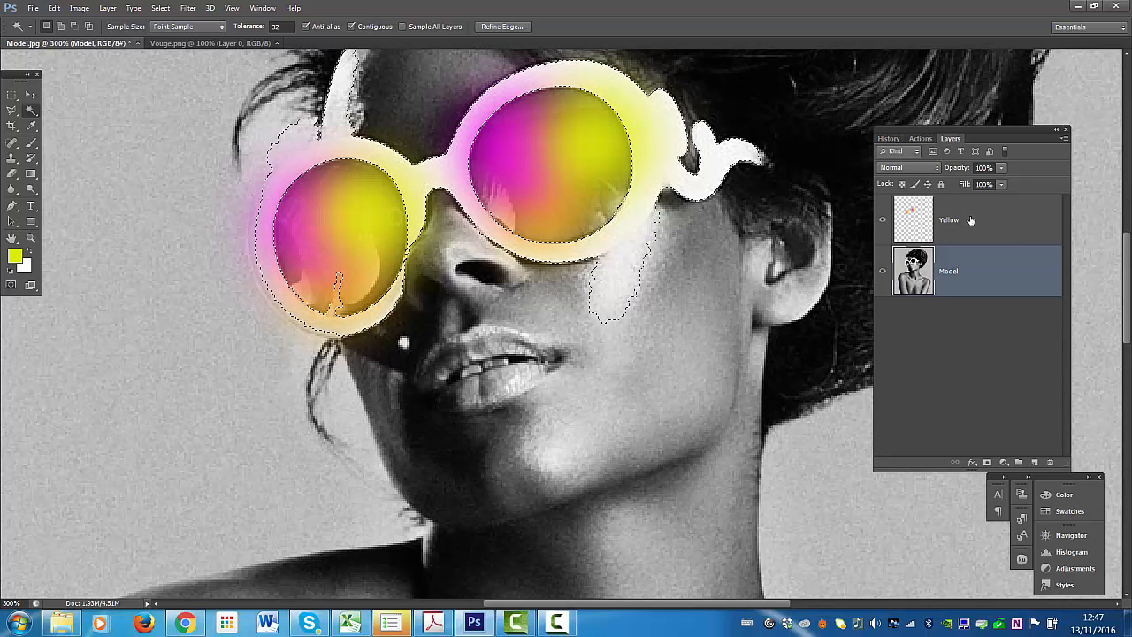
- Delete the colour inside the frame selection from the Yellow layer, and deselect
click(971, 221)
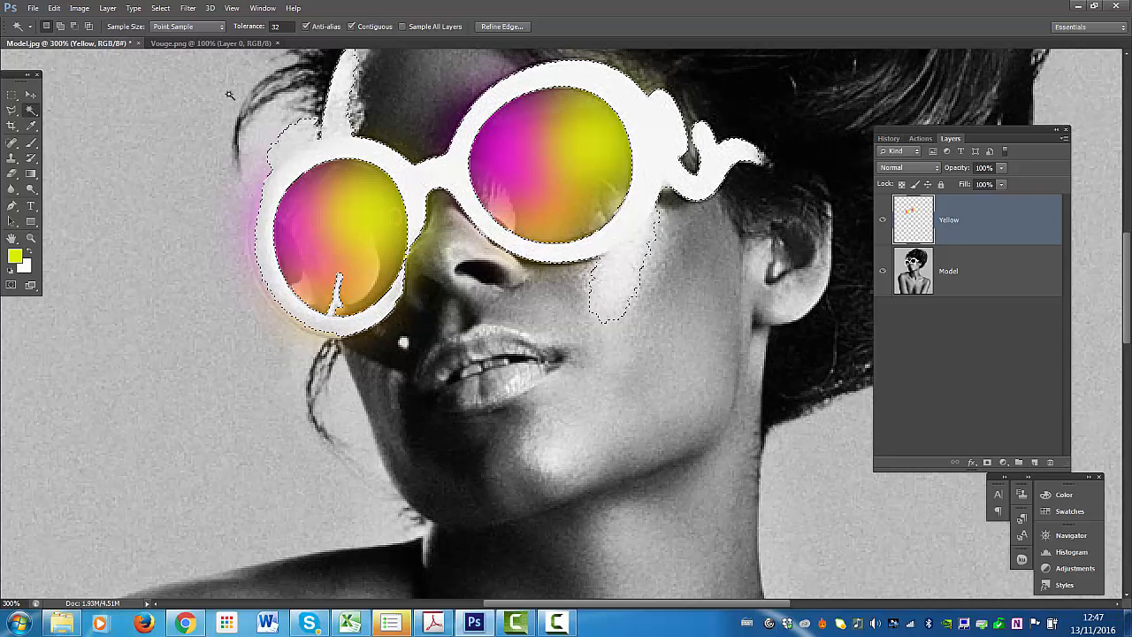
click(159, 9)
click(176, 37)
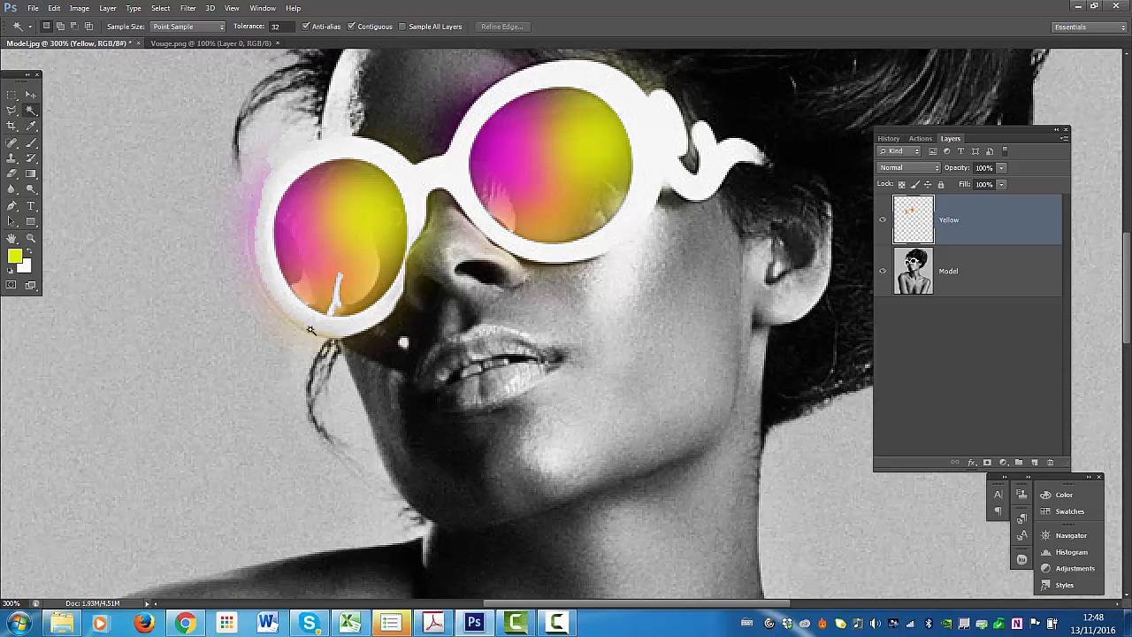
- Erase the leftover purple and orange spill along the outer edge of the smaller lens's frame and the background beside it
click(13, 175)
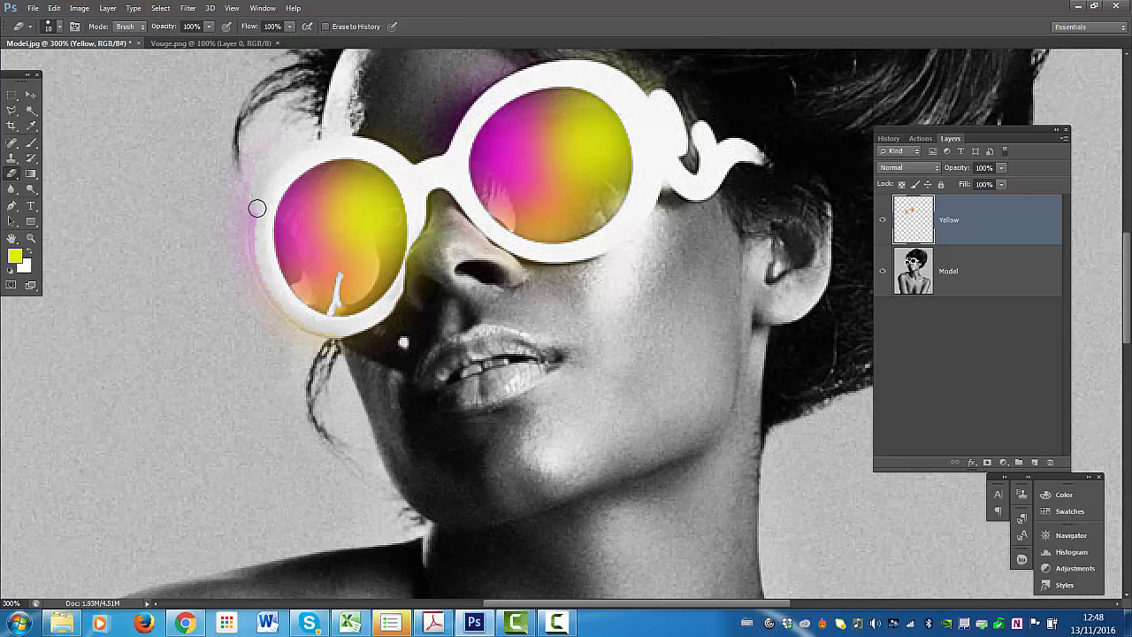
drag(252, 229, 271, 301)
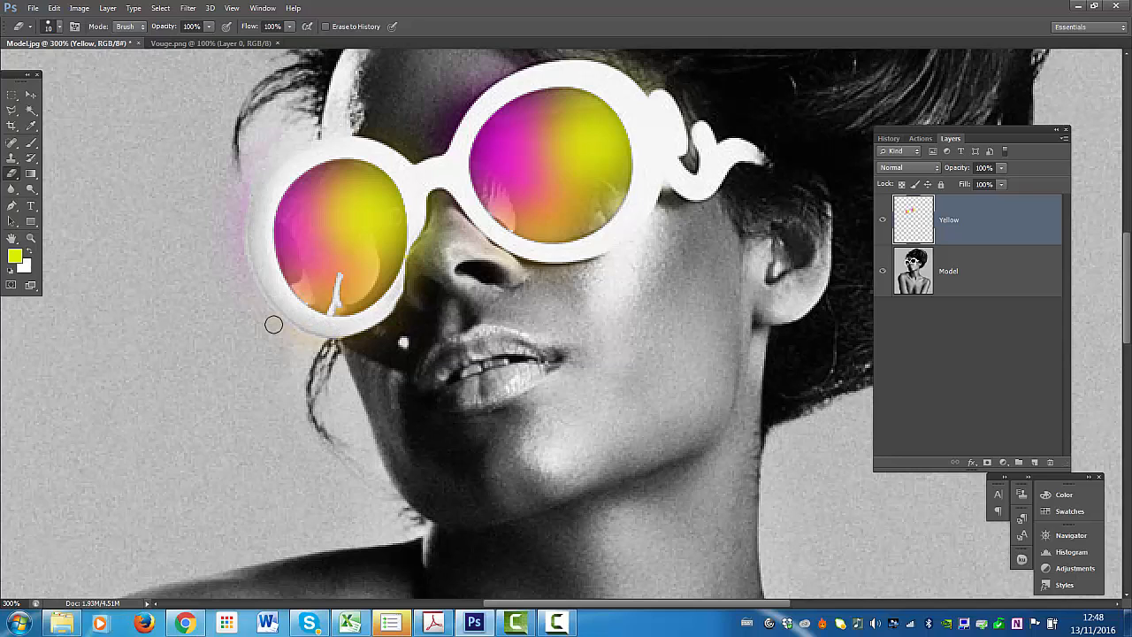
mouse_move(273, 324)
mouse_down()
mouse_move(233, 229)
mouse_move(243, 175)
mouse_move(228, 256)
mouse_move(241, 182)
mouse_up()
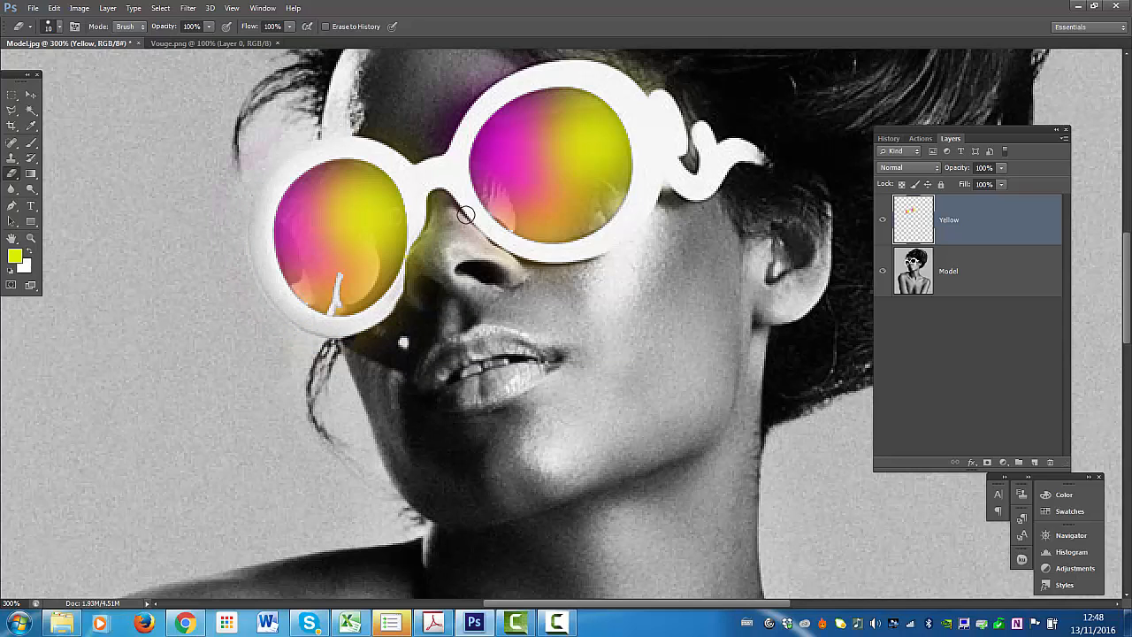
- Hide the Model layer, erase stray colour around the larger lens and between the lenses, and show the Model layer again
click(882, 275)
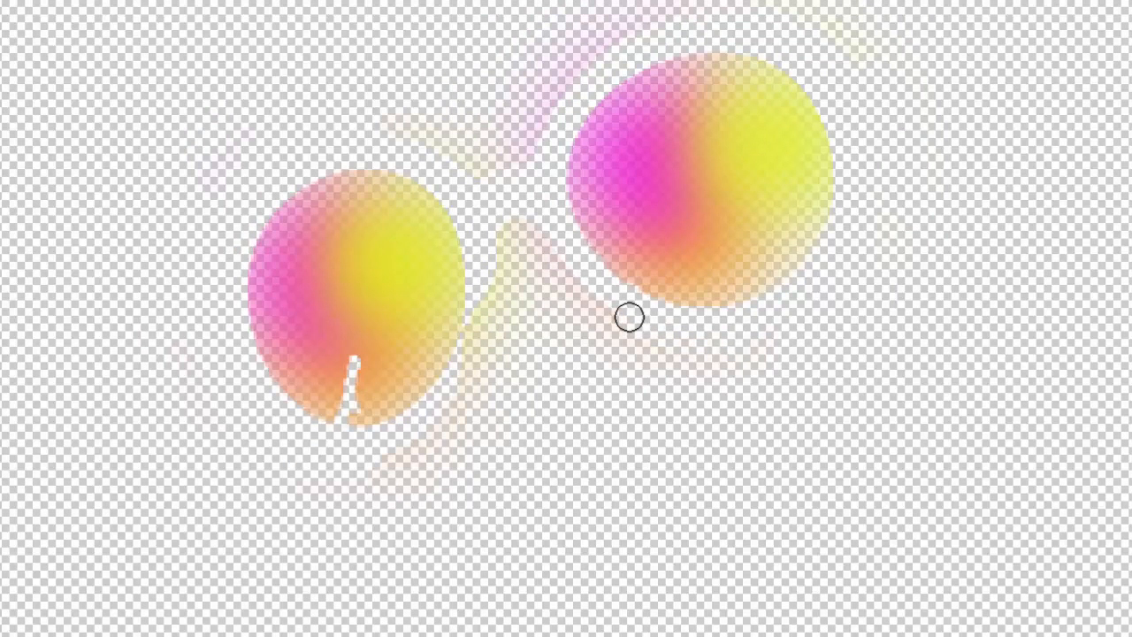
mouse_move(630, 317)
mouse_down()
mouse_move(586, 297)
mouse_move(511, 218)
mouse_move(480, 336)
mouse_move(505, 168)
mouse_move(521, 183)
mouse_move(542, 101)
mouse_move(598, 36)
mouse_move(649, 28)
mouse_up()
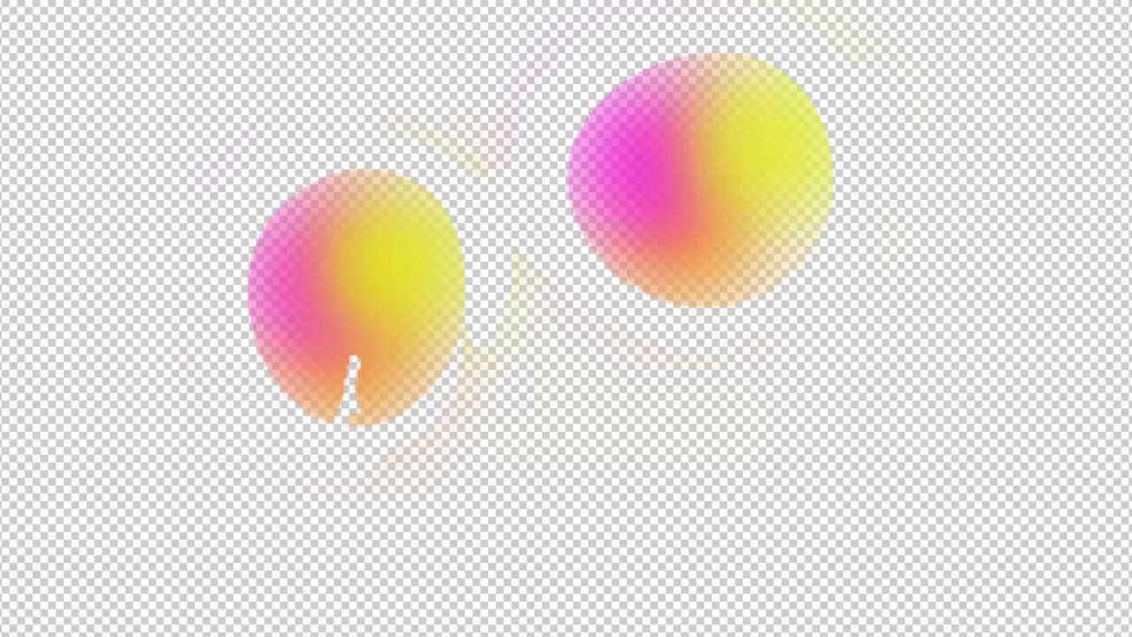
click(882, 285)
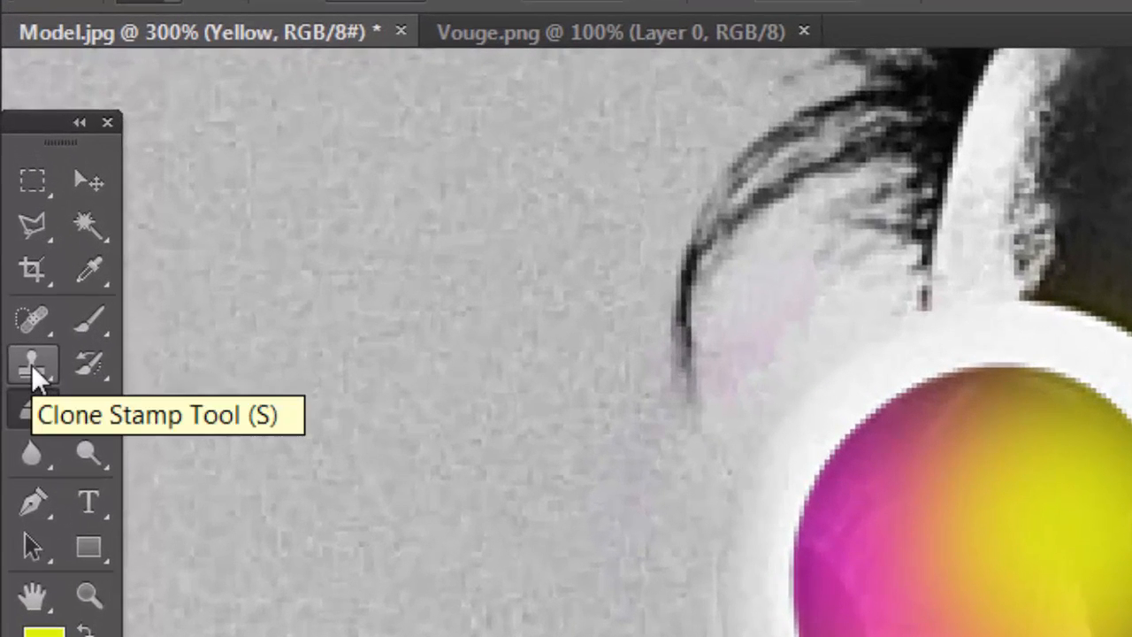
- Fill the gap in the smaller lens's glow with a 16 px Clone Stamp sampling nearby colour, and toggle the Yellow layer to compare
click(31, 364)
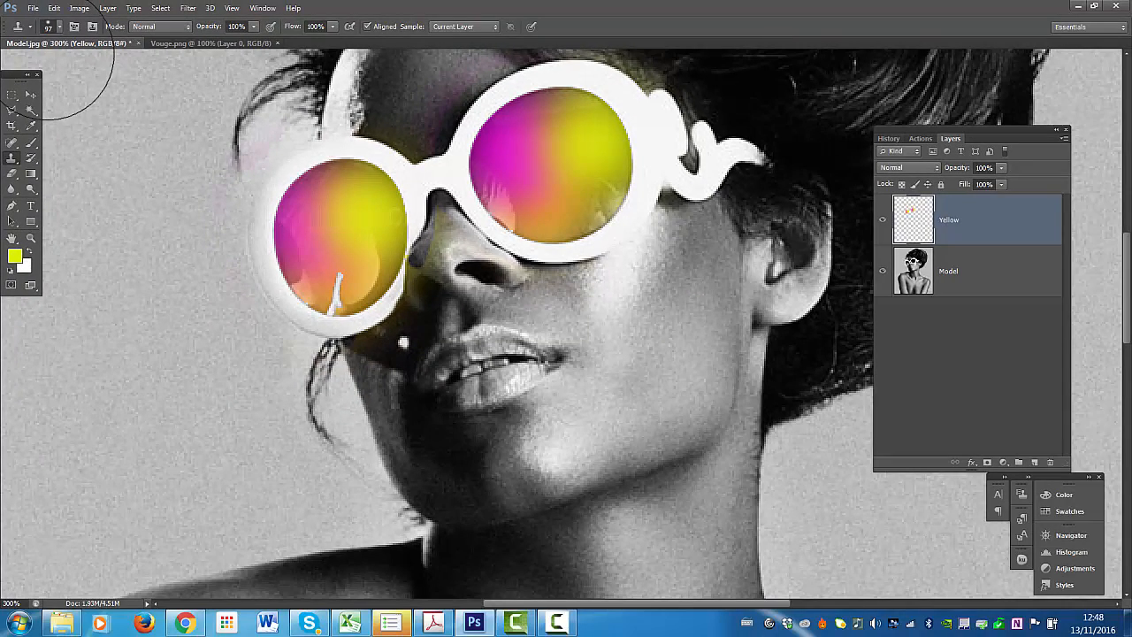
click(60, 28)
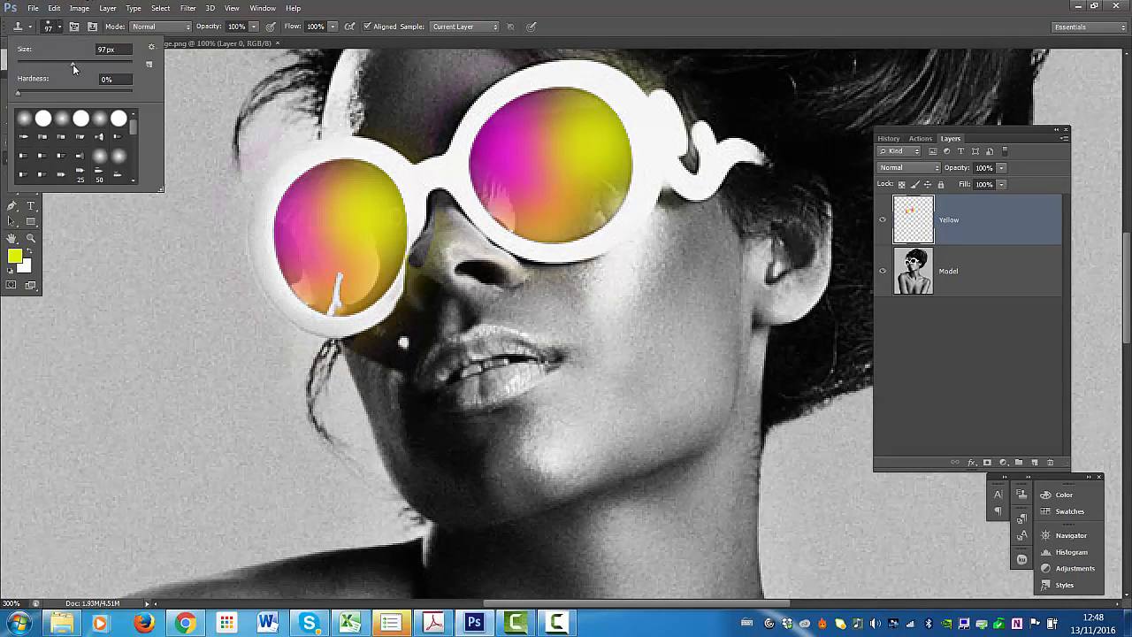
drag(72, 64, 37, 65)
drag(36, 63, 27, 63)
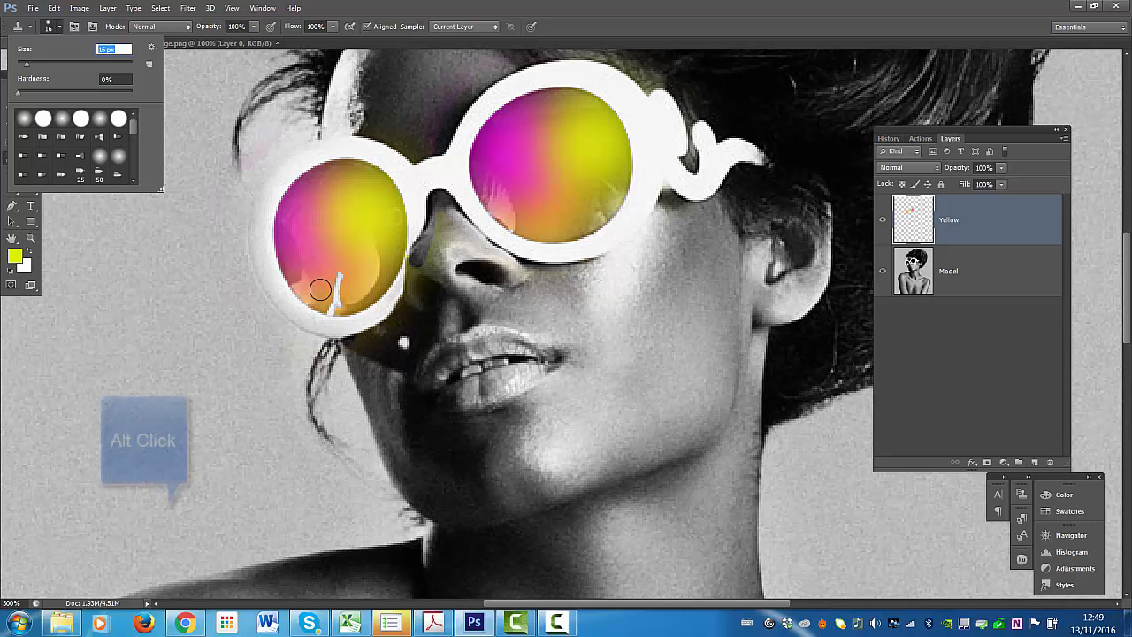
alt+click(320, 289)
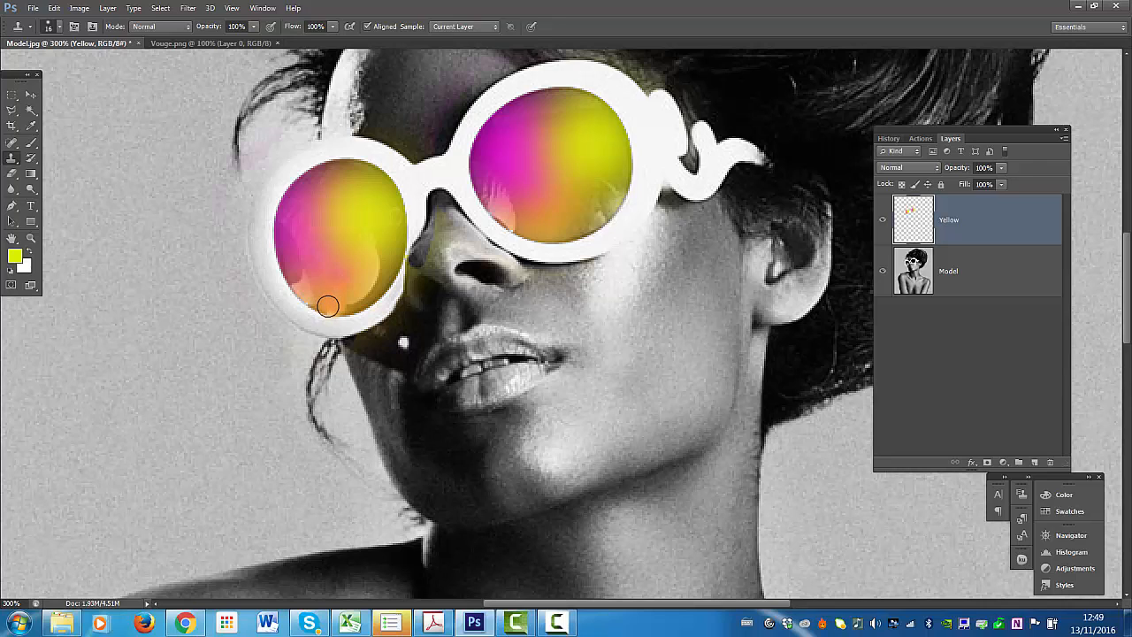
click(327, 306)
click(885, 220)
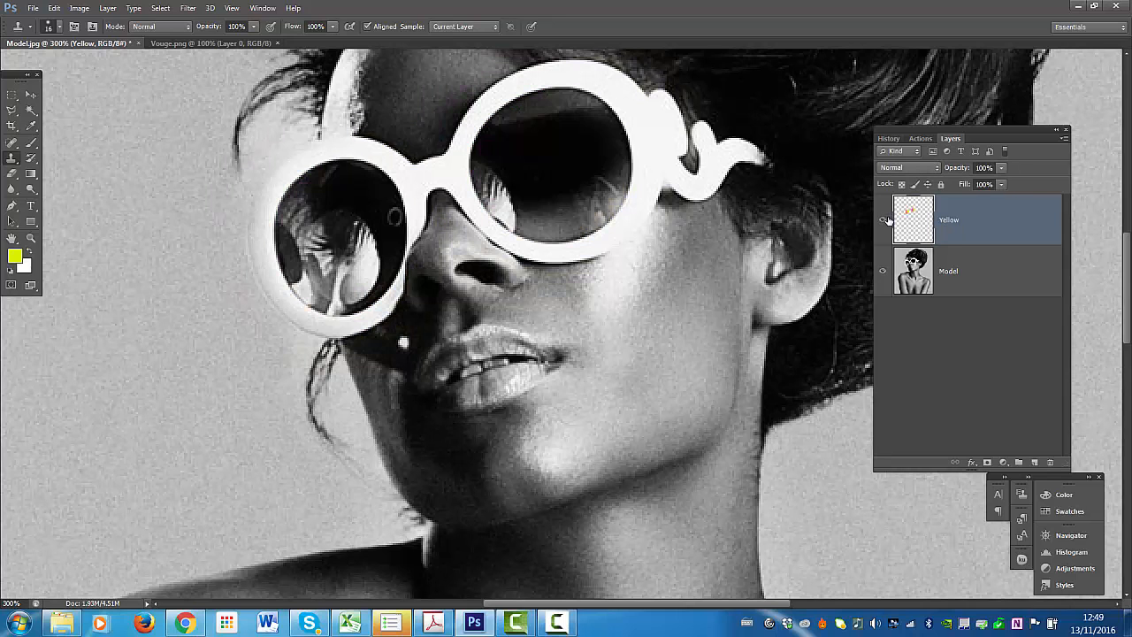
click(884, 220)
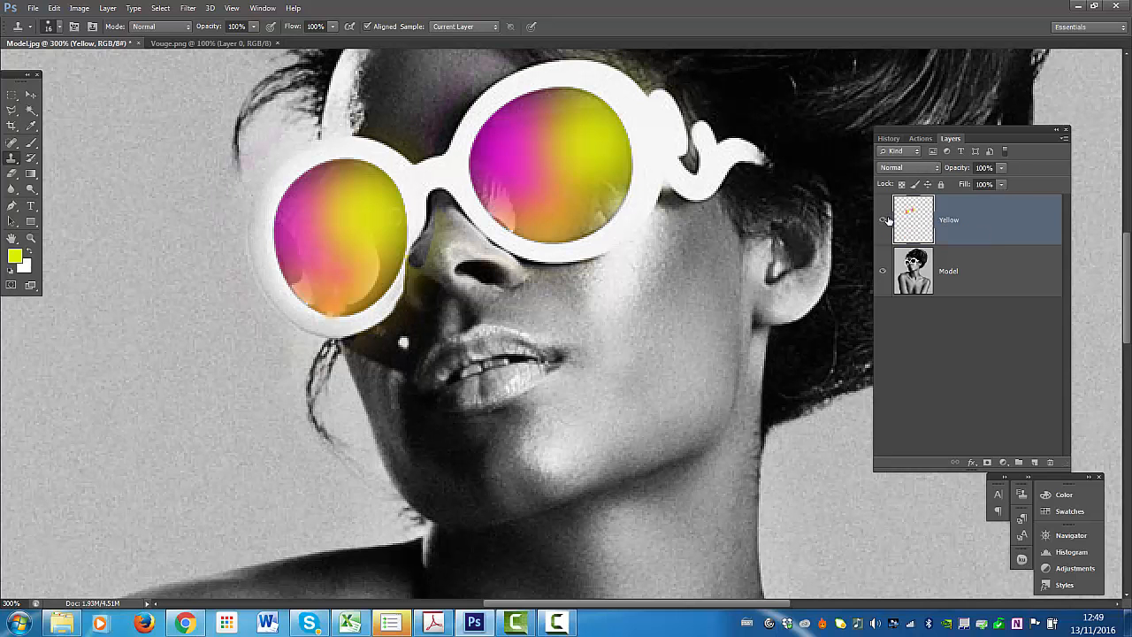
- Toggle the Yellow layer's visibility off and on, and try its blending modes one by one from Luminosity back to Vivid Light
key(ctrl+1)
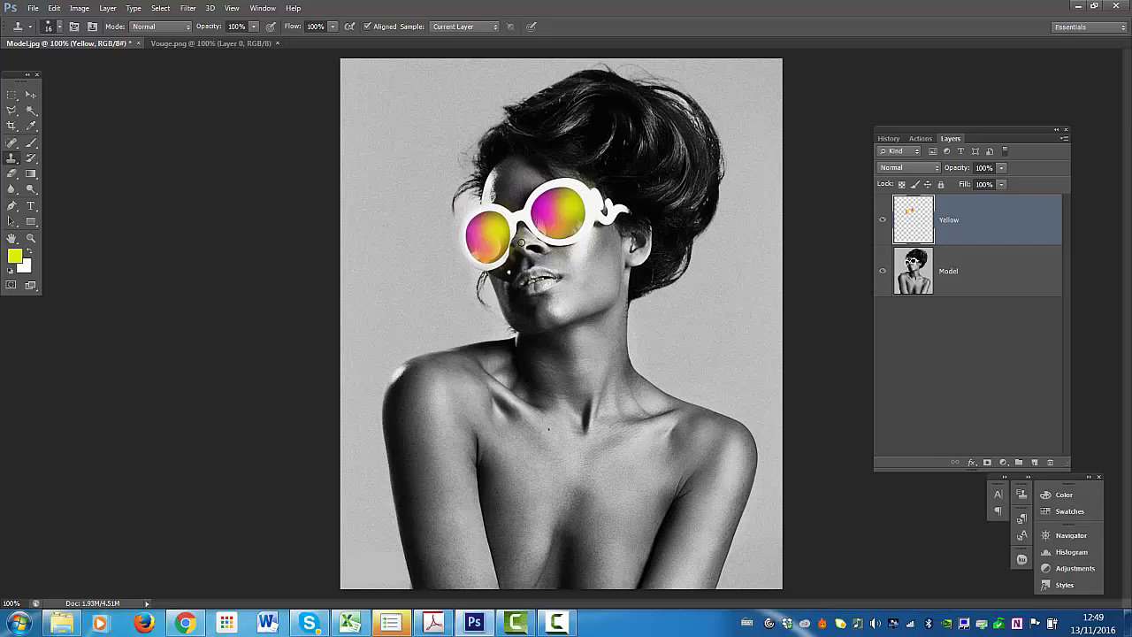
click(881, 223)
click(881, 223)
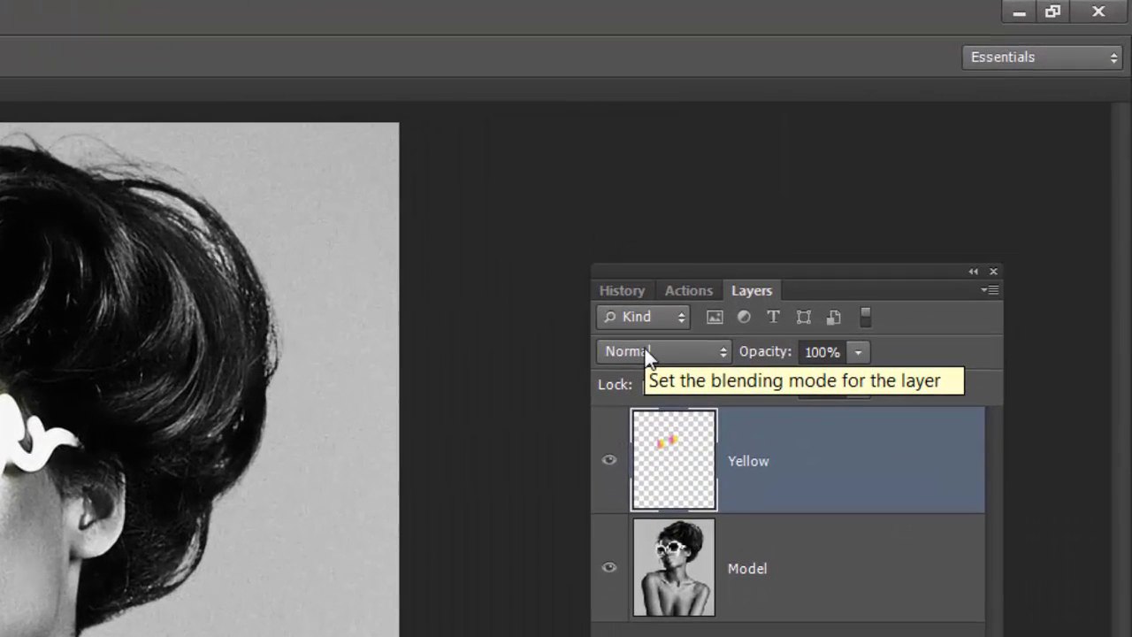
click(644, 351)
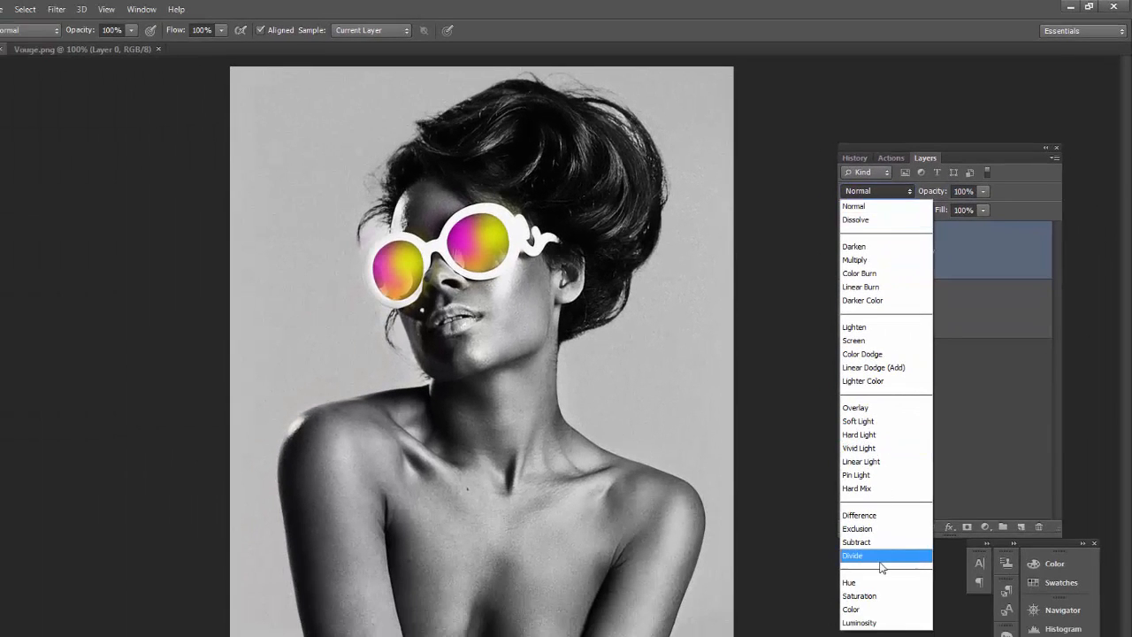
click(873, 624)
key(Up)
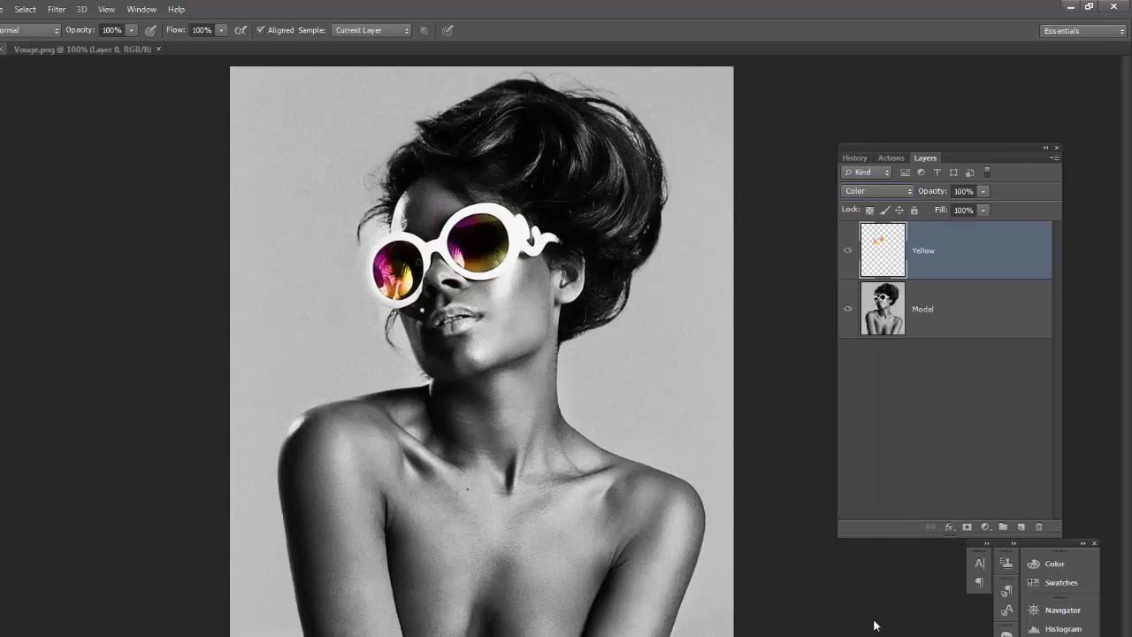
key(Up)
key(Up)
key(Up)
key(Up)
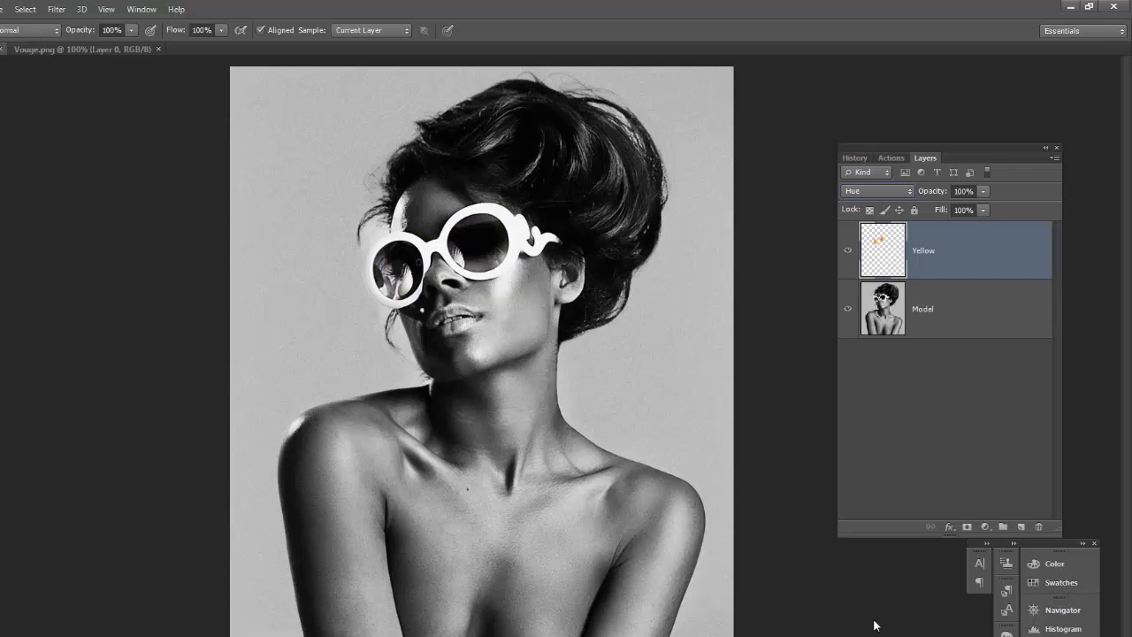
key(Up)
key(Up)
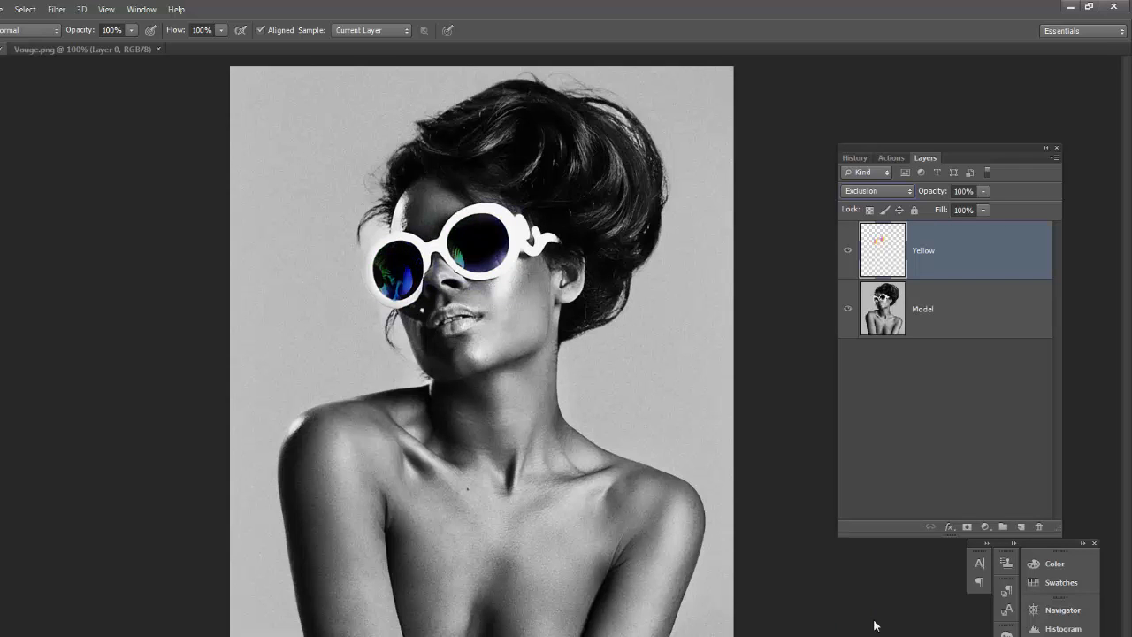
key(Up)
key(Up)
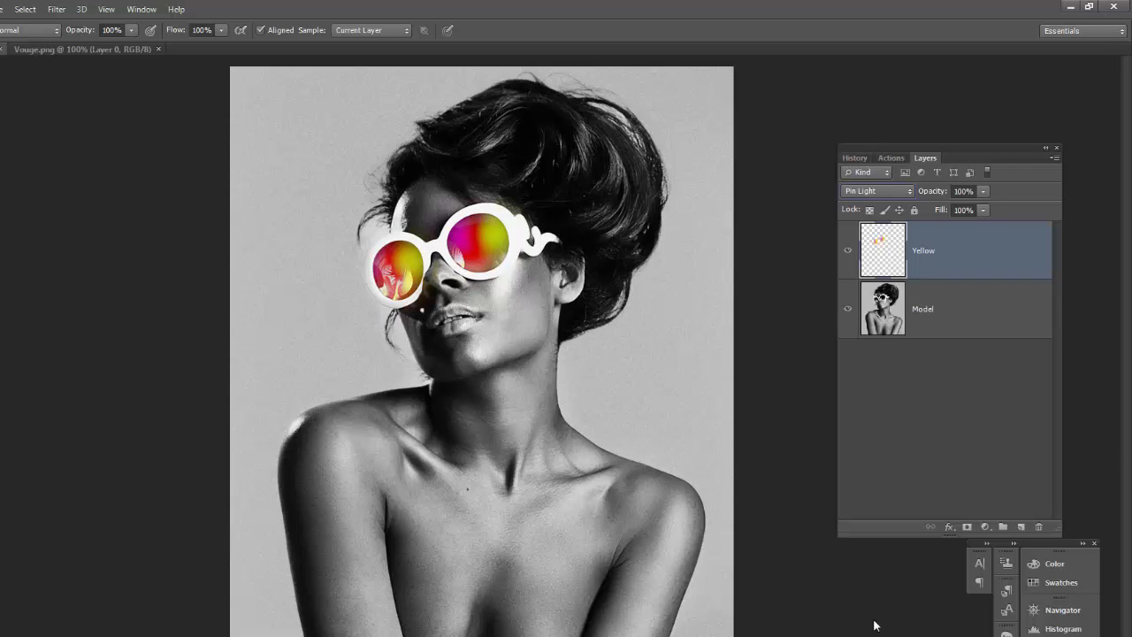
key(Up)
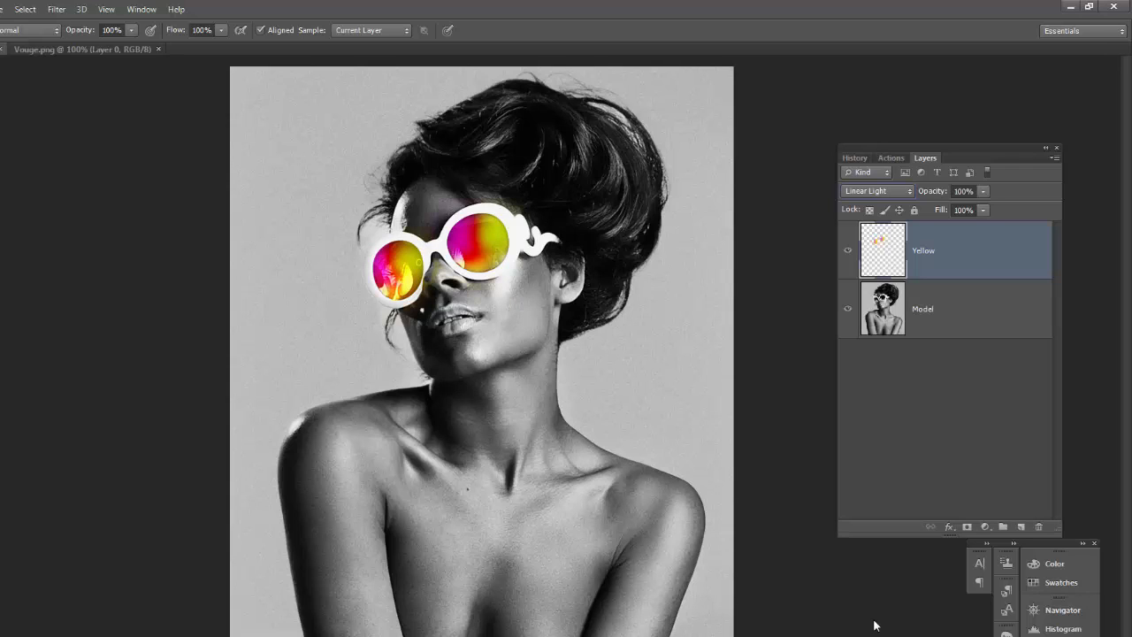
key(Up)
key(Down)
key(Up)
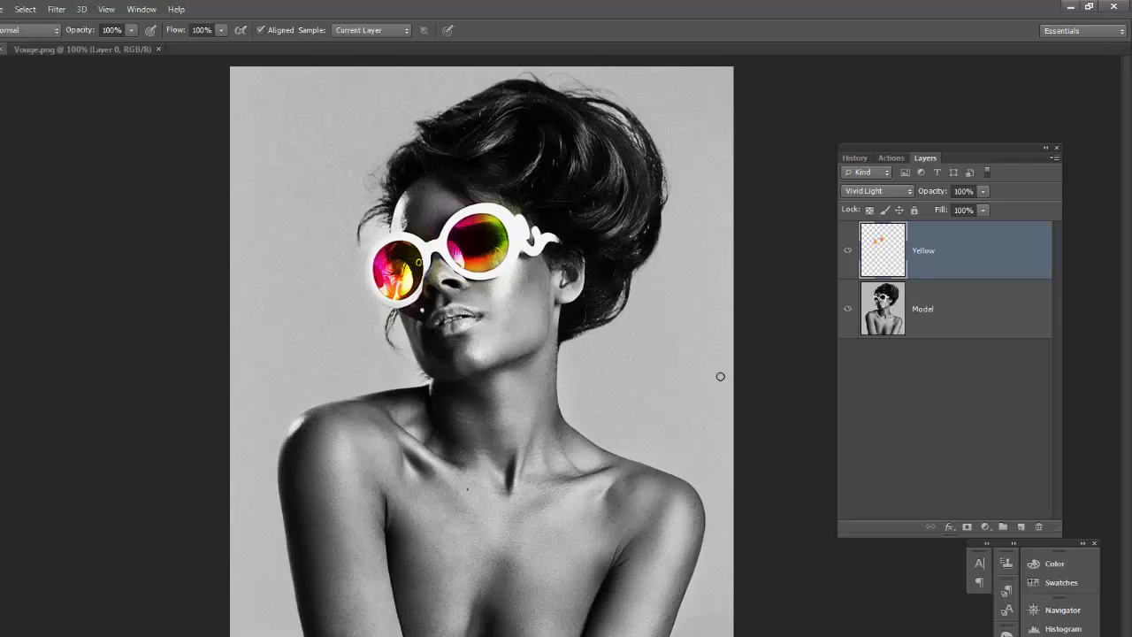
- Try the Yellow layer's blending modes one by one from Hard Light back to Darken
click(877, 191)
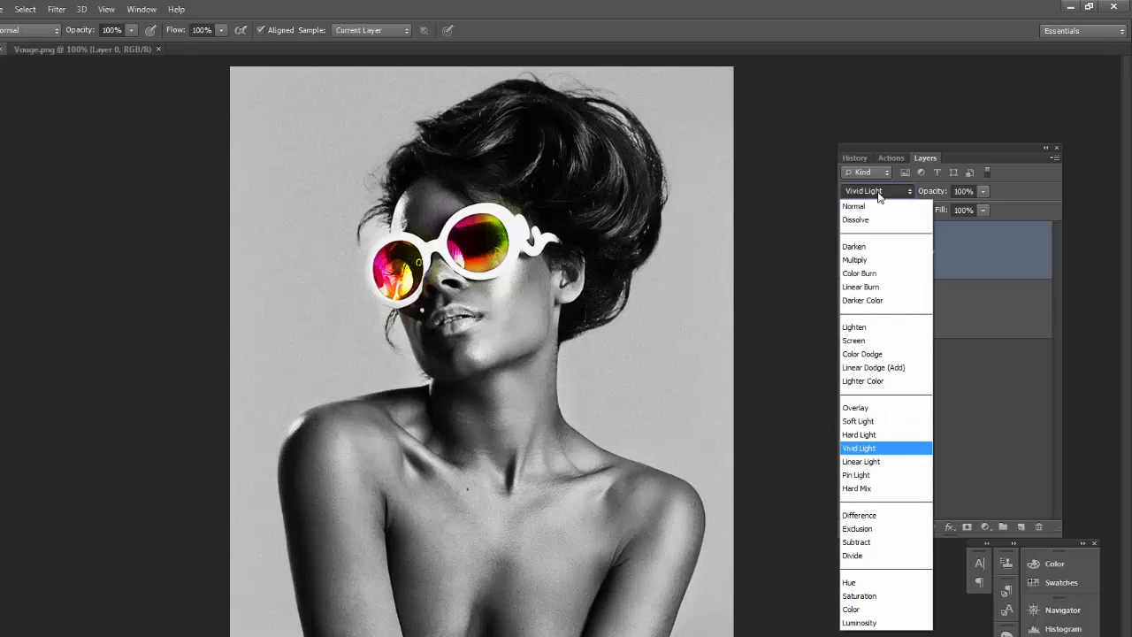
click(872, 435)
key(Up)
key(Up)
key(Up)
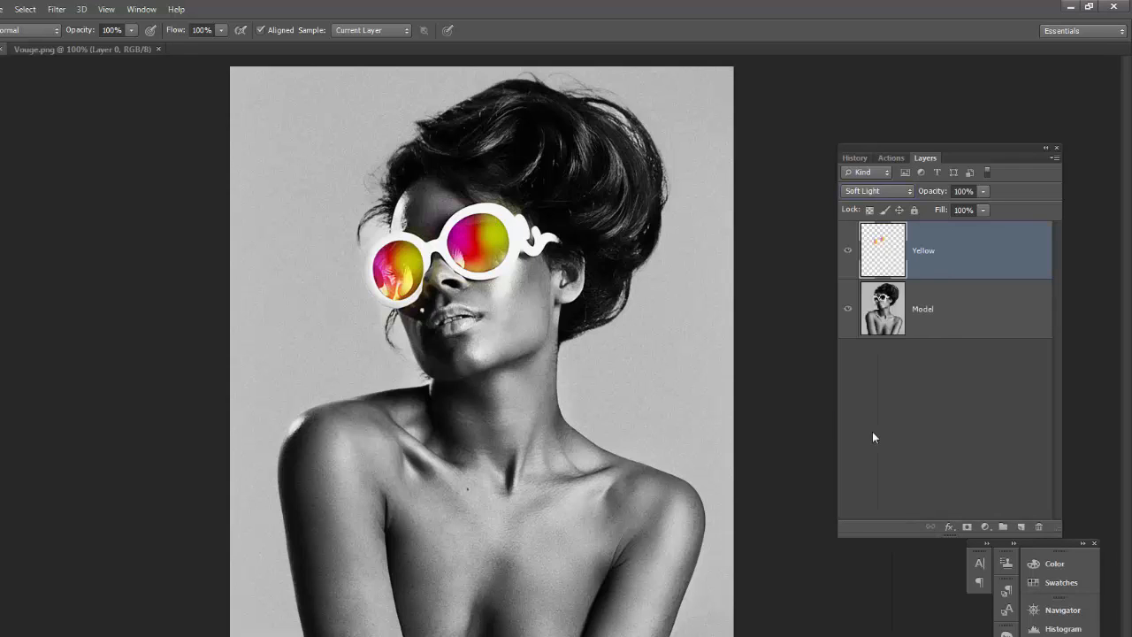
key(Up)
key(Up)
key(Up)
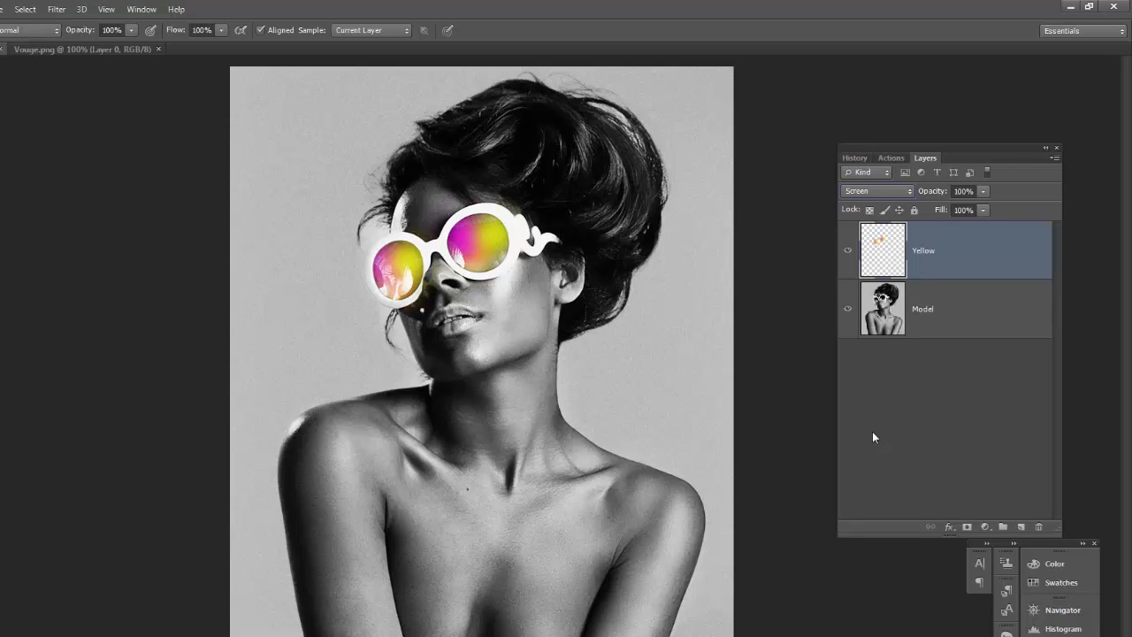
key(Down)
key(Up)
key(Up)
key(Up)
key(Up)
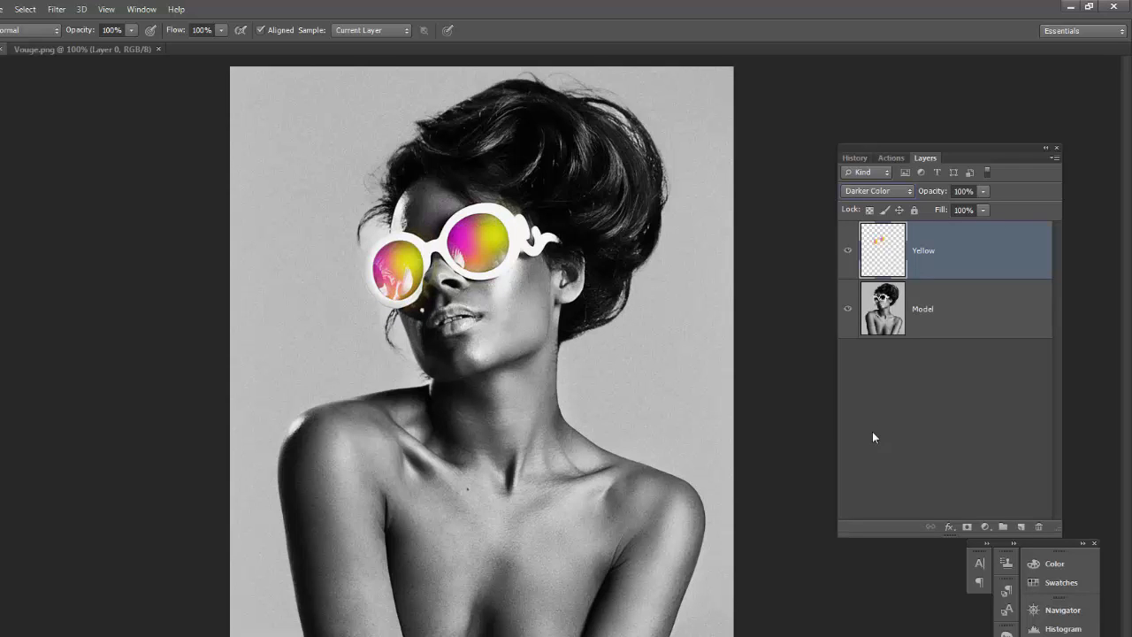
key(Up)
key(Up)
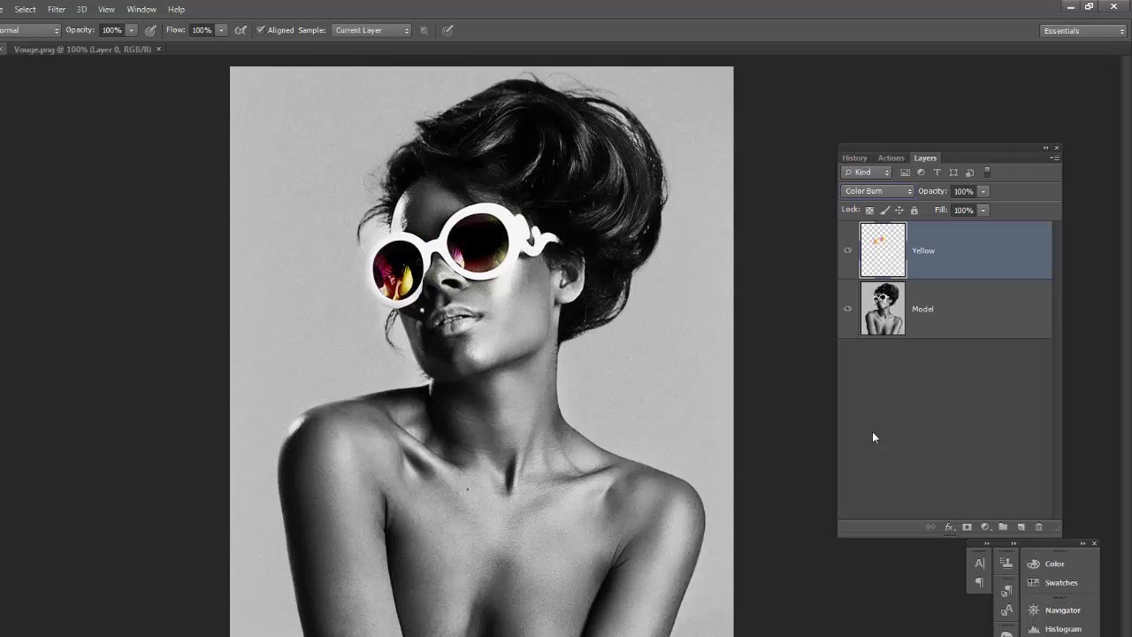
key(Up)
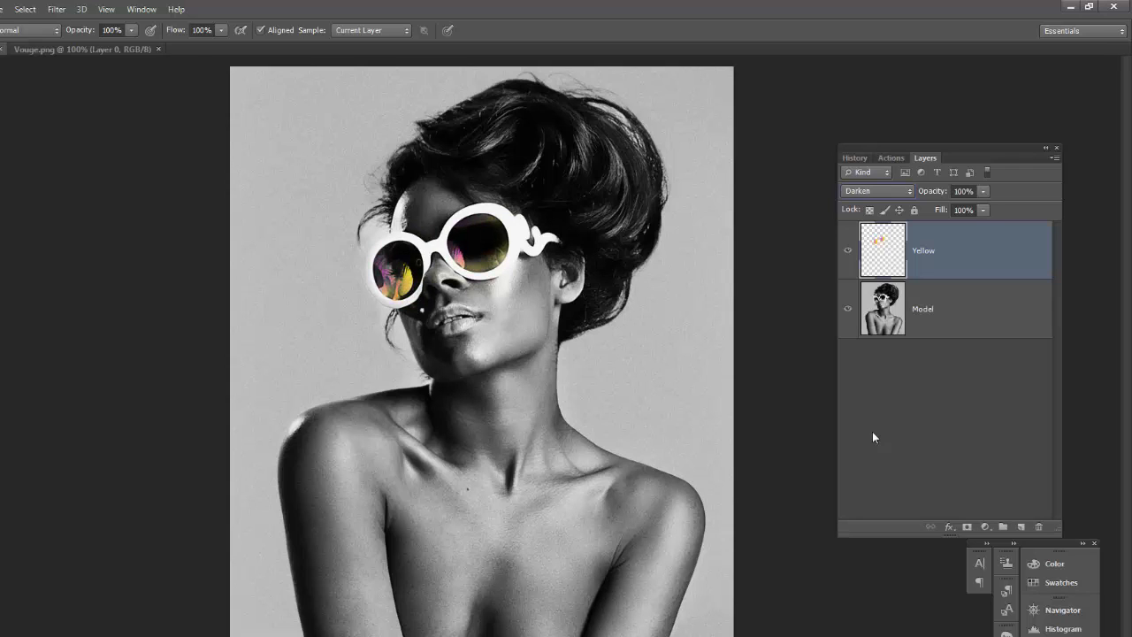
- Try the Yellow layer's blending modes one by one from Darken forward to Vivid Light
key(Down)
key(Down)
key(Down)
key(Down)
key(Down)
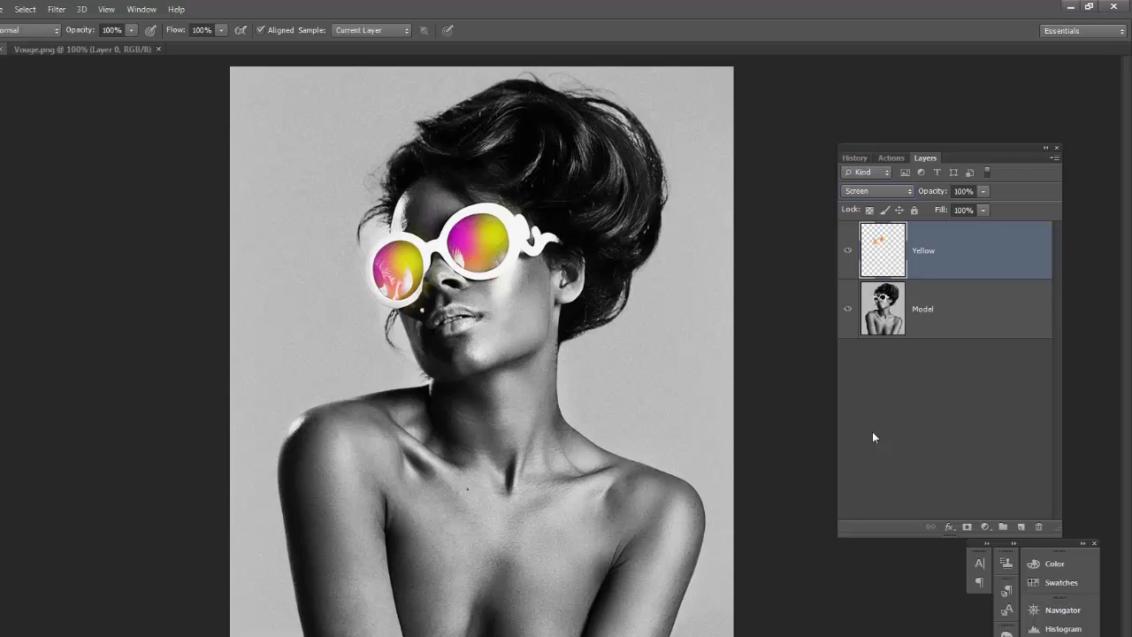
key(Down)
key(Down)
key(Down)
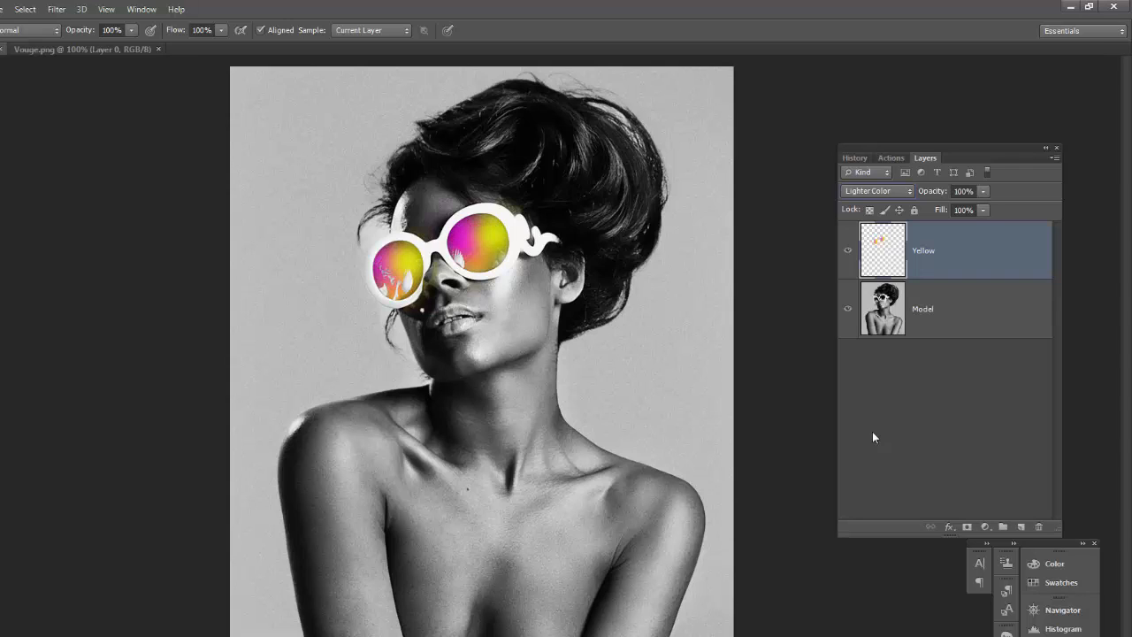
key(Down)
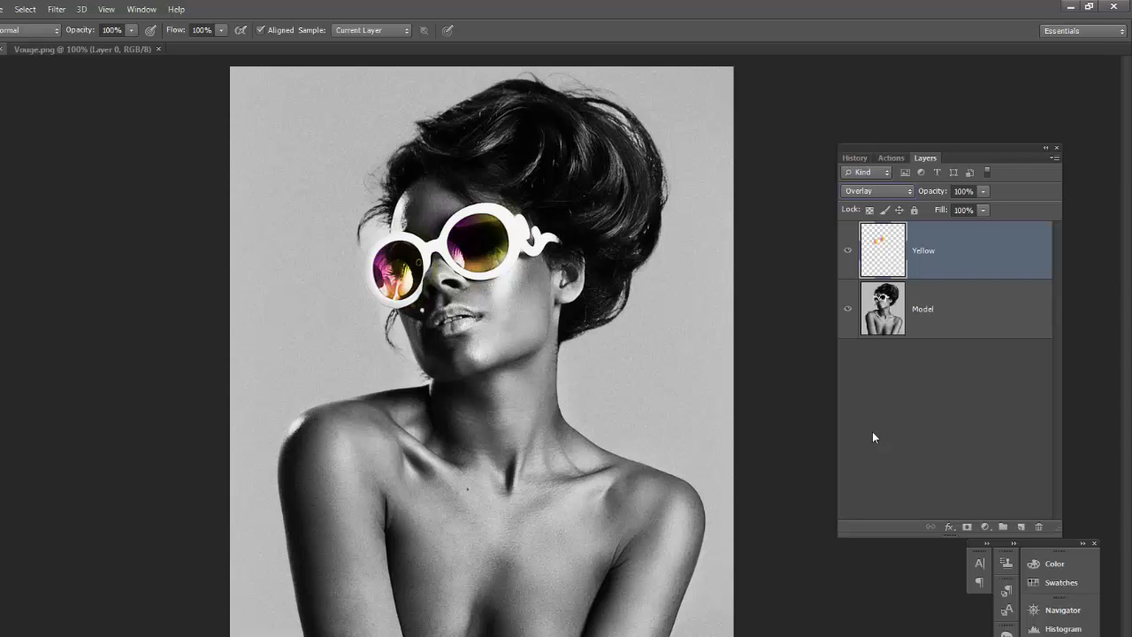
key(Down)
key(Down)
key(Down)
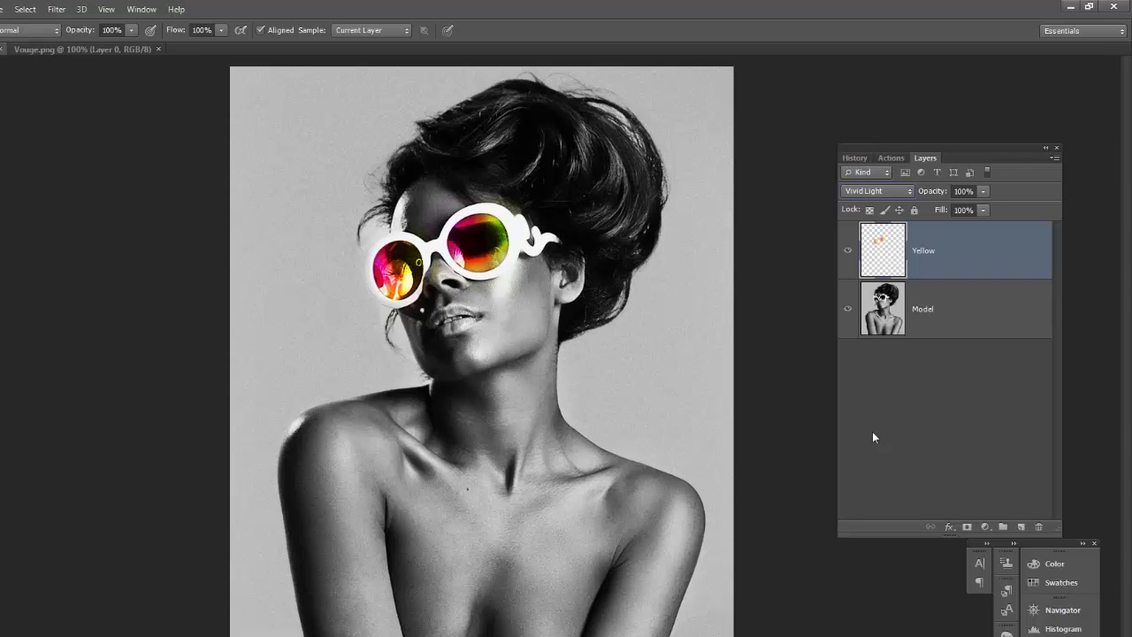
- Set the Yellow layer's blending mode to Hard Light and its opacity to 84%
click(982, 191)
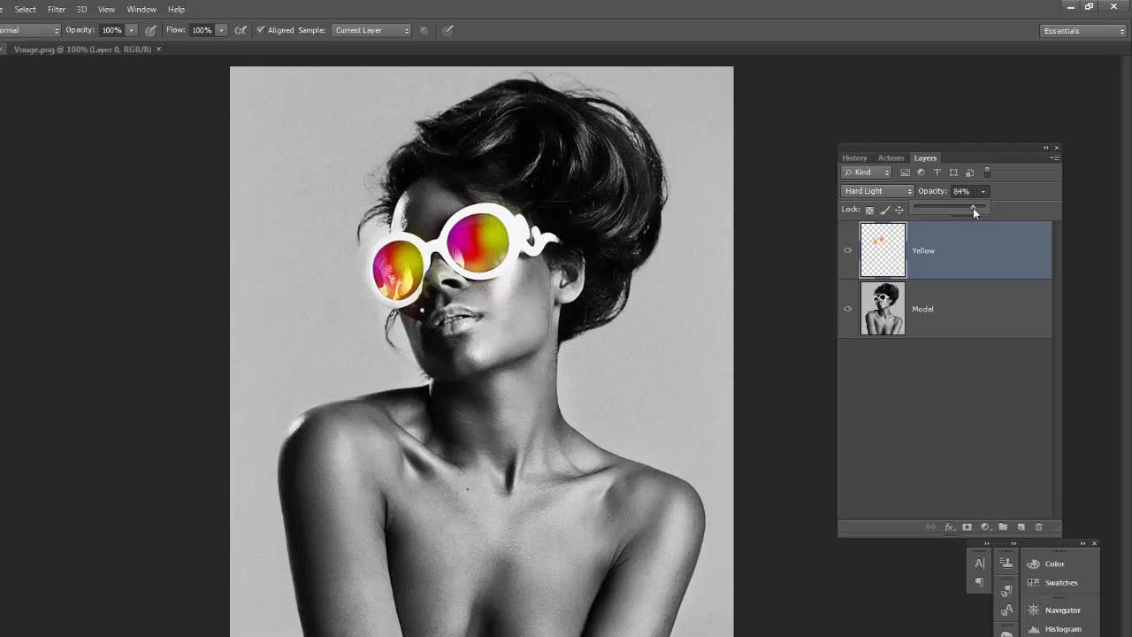
drag(972, 208, 967, 209)
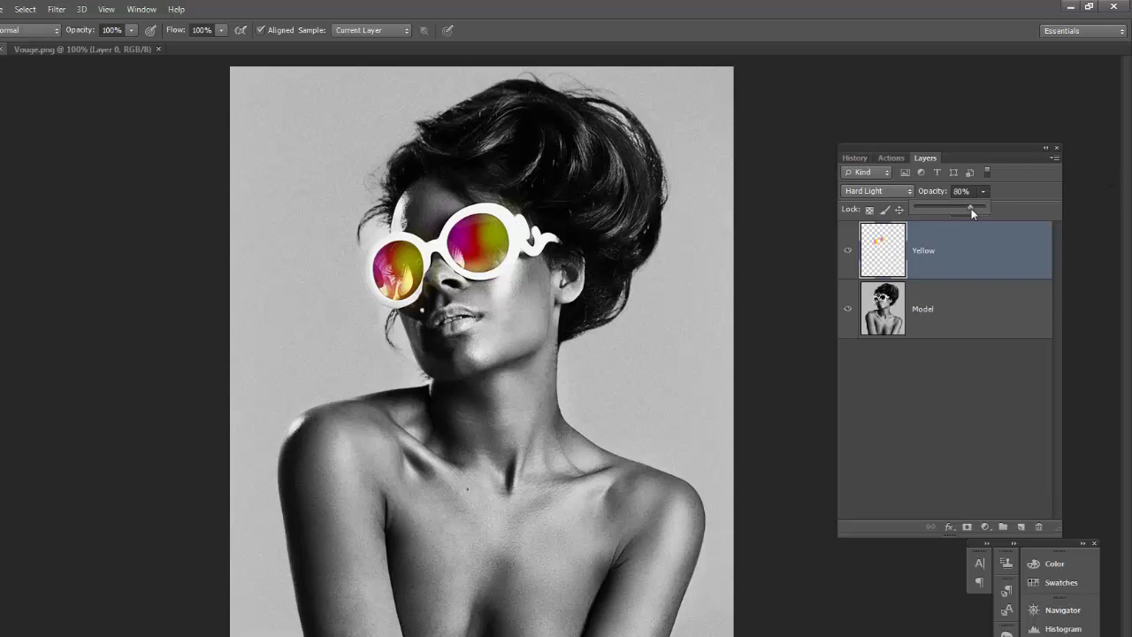
drag(972, 212, 972, 213)
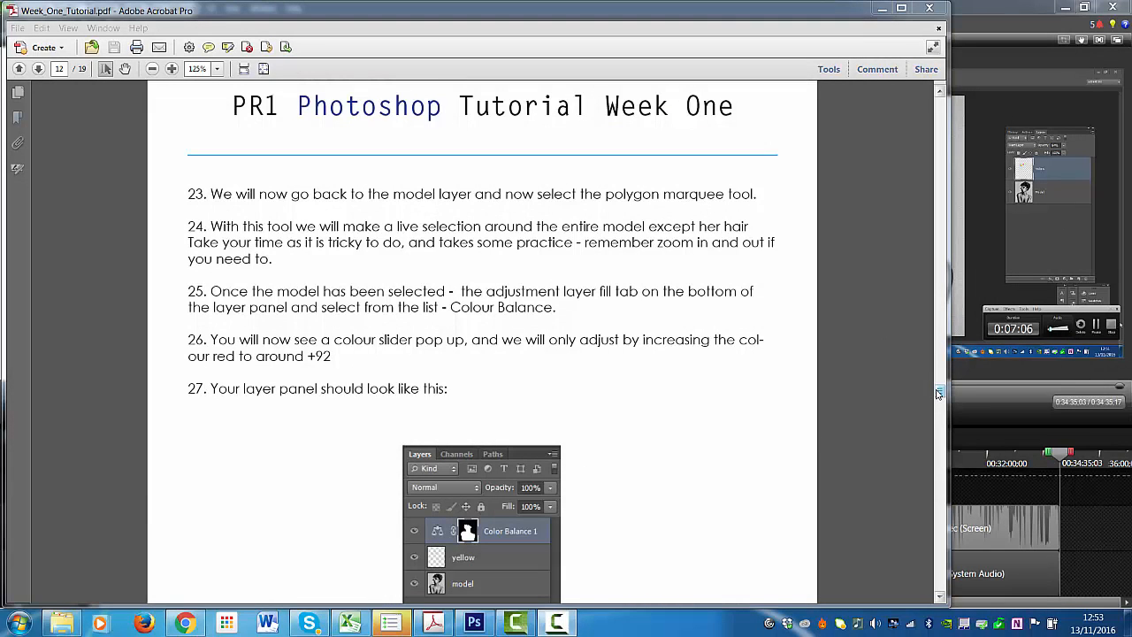
- Read steps 23 to 27 and the reference picture in Week_One_Tutorial.pdf, and switch back to Photoshop
drag(939, 392, 939, 425)
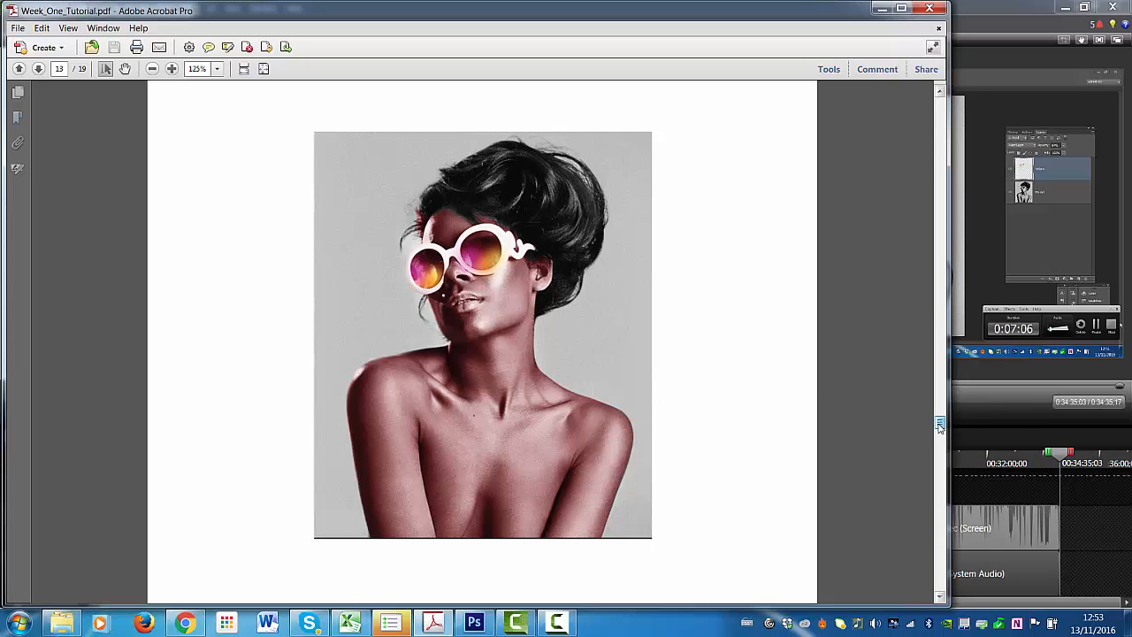
drag(939, 426, 931, 398)
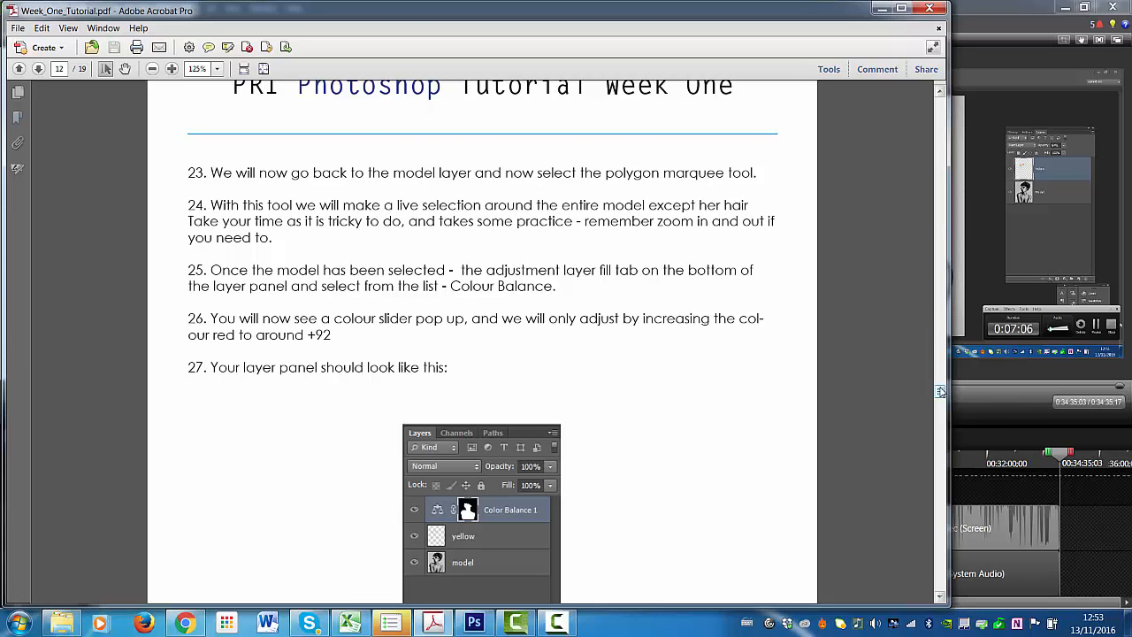
drag(939, 393, 940, 389)
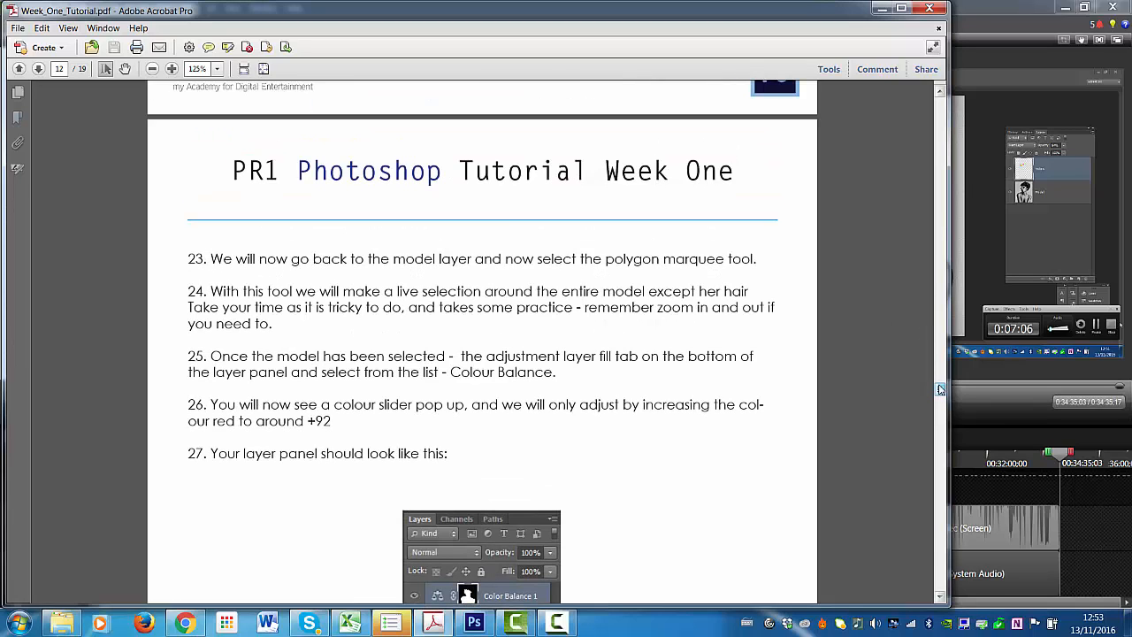
drag(940, 389, 940, 393)
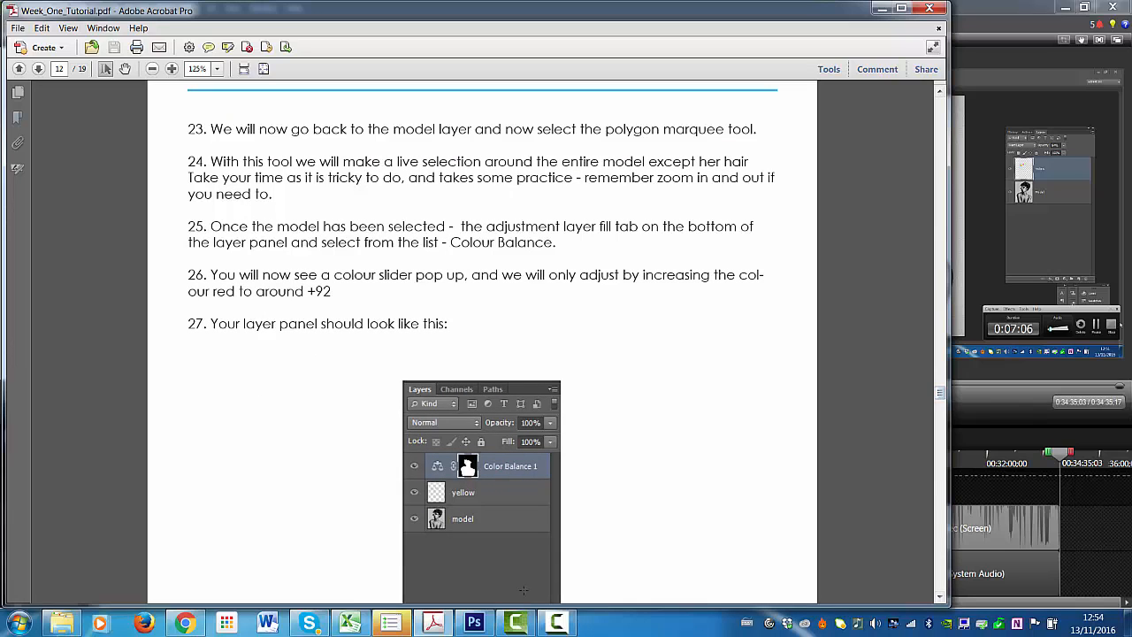
click(475, 622)
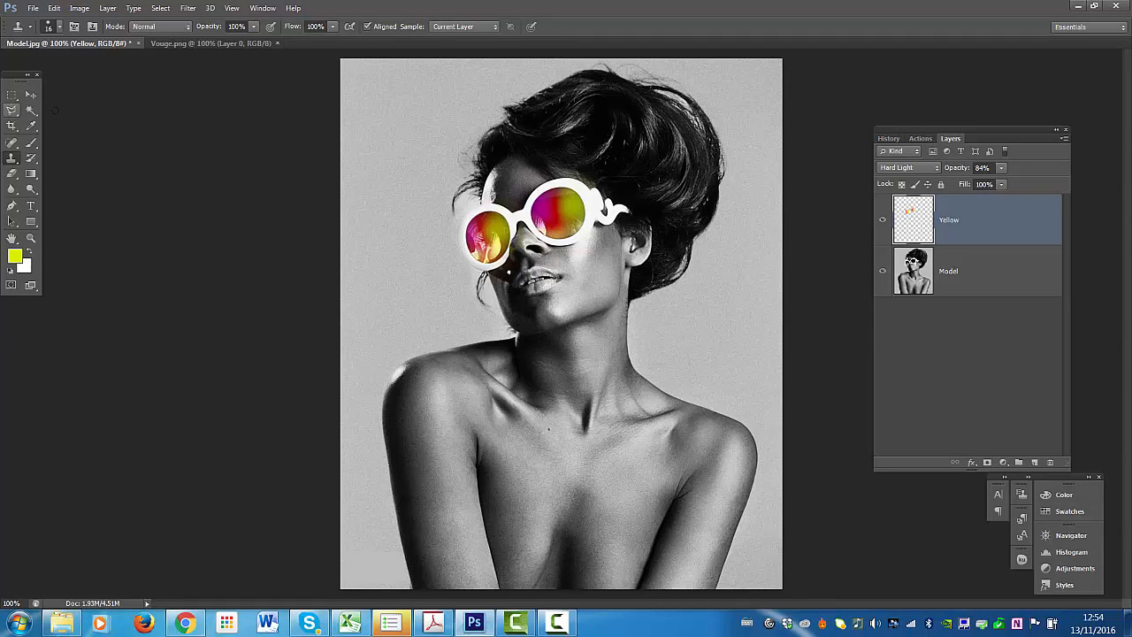
- Review the available marquee, lasso, wand and crop tools, and end with the Move tool active
click(13, 94)
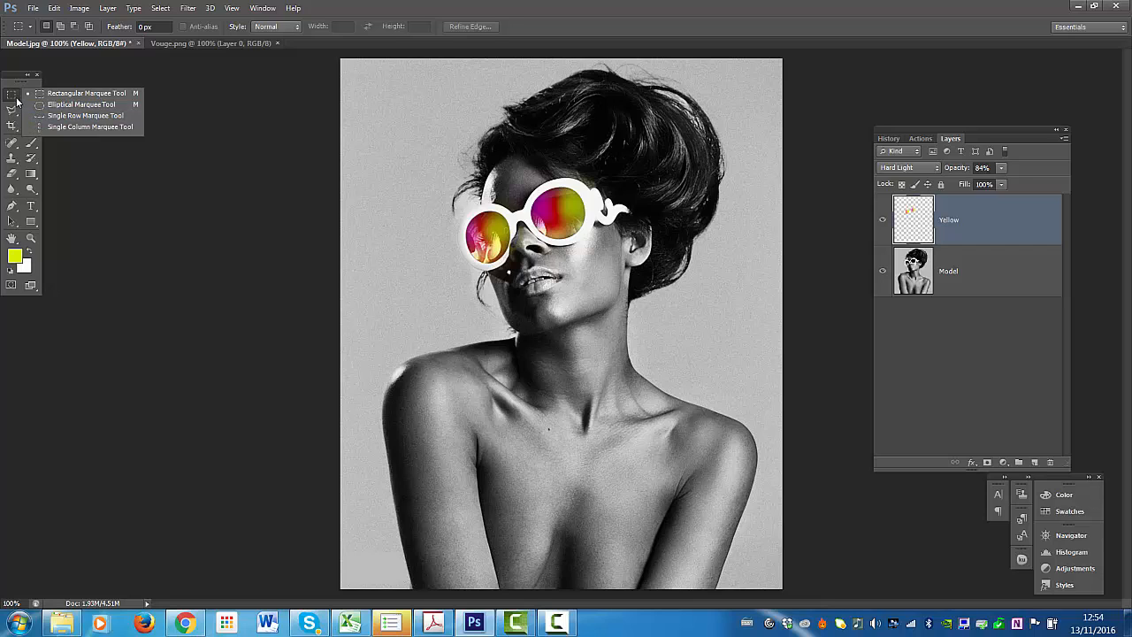
click(12, 115)
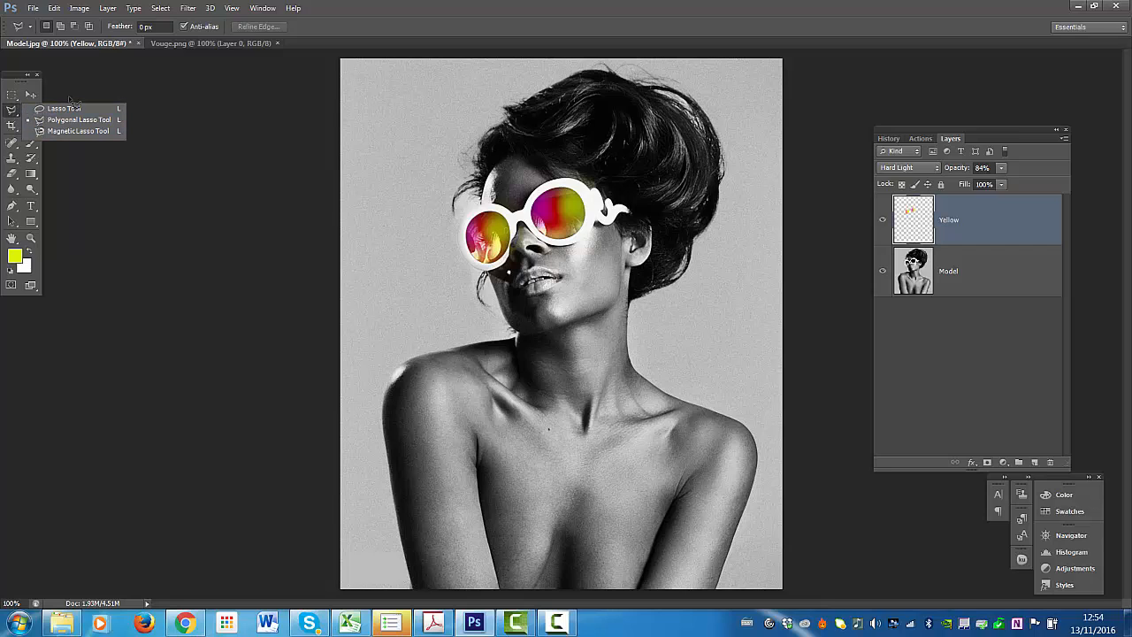
click(74, 108)
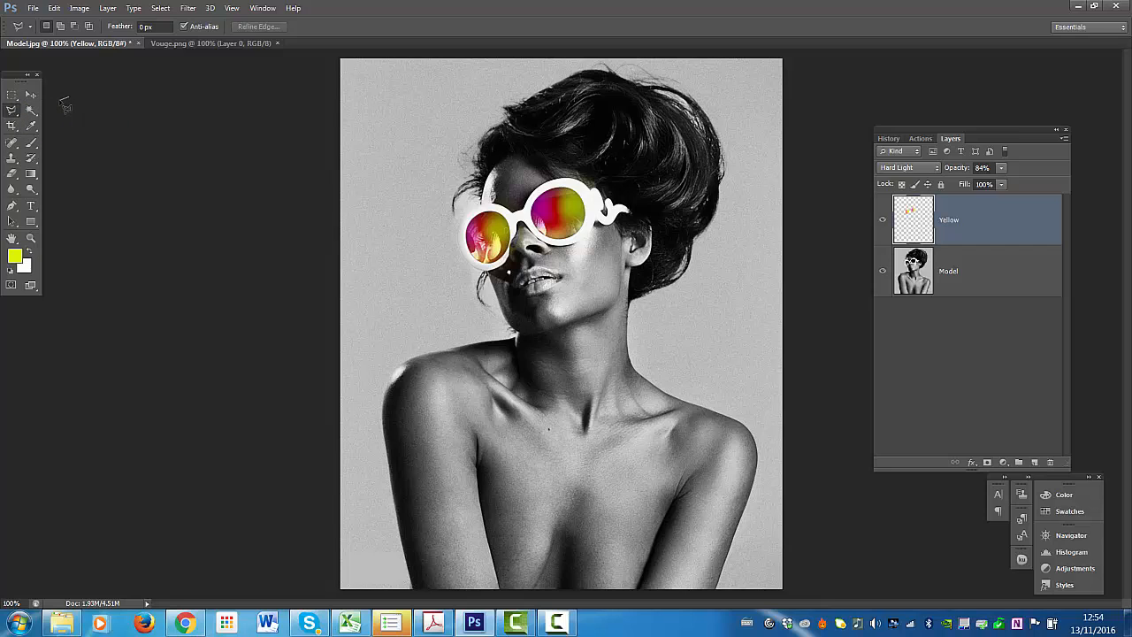
double_click(62, 103)
key(Return)
click(28, 111)
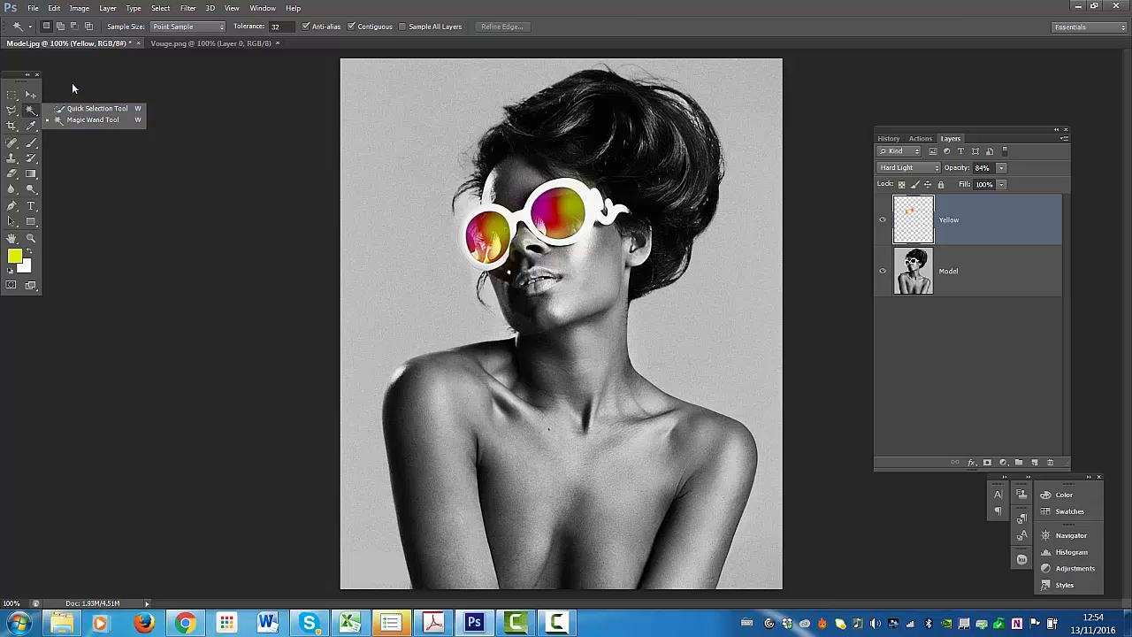
click(73, 89)
click(12, 126)
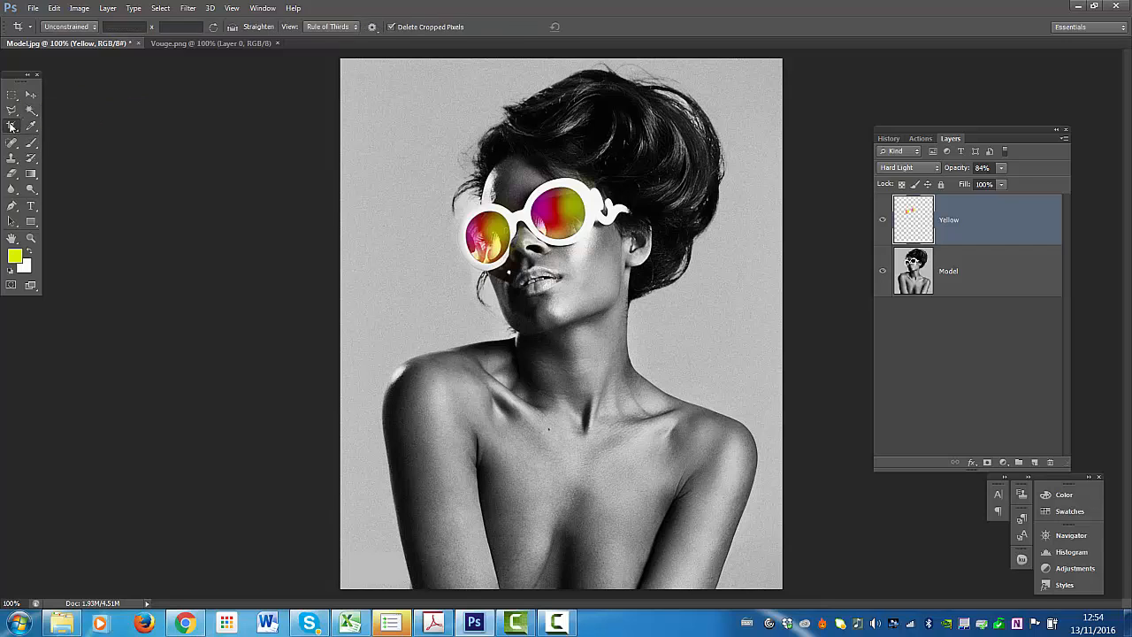
key(v)
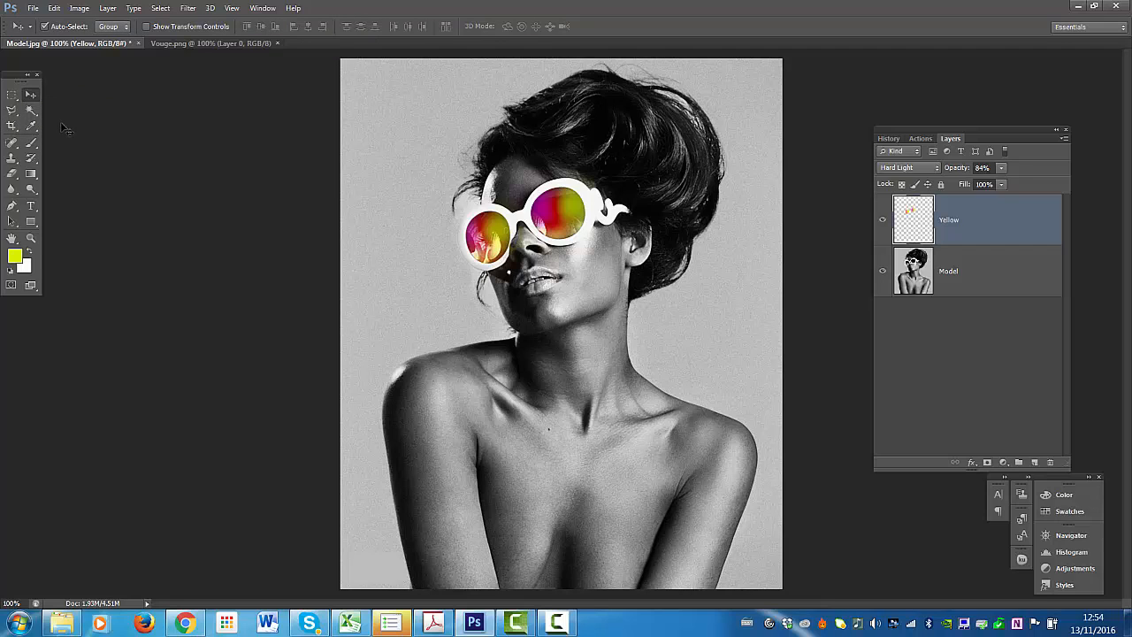
- Activate the Model layer and draw a rectangular marquee selection around the model's face, neck and upper chest
click(967, 266)
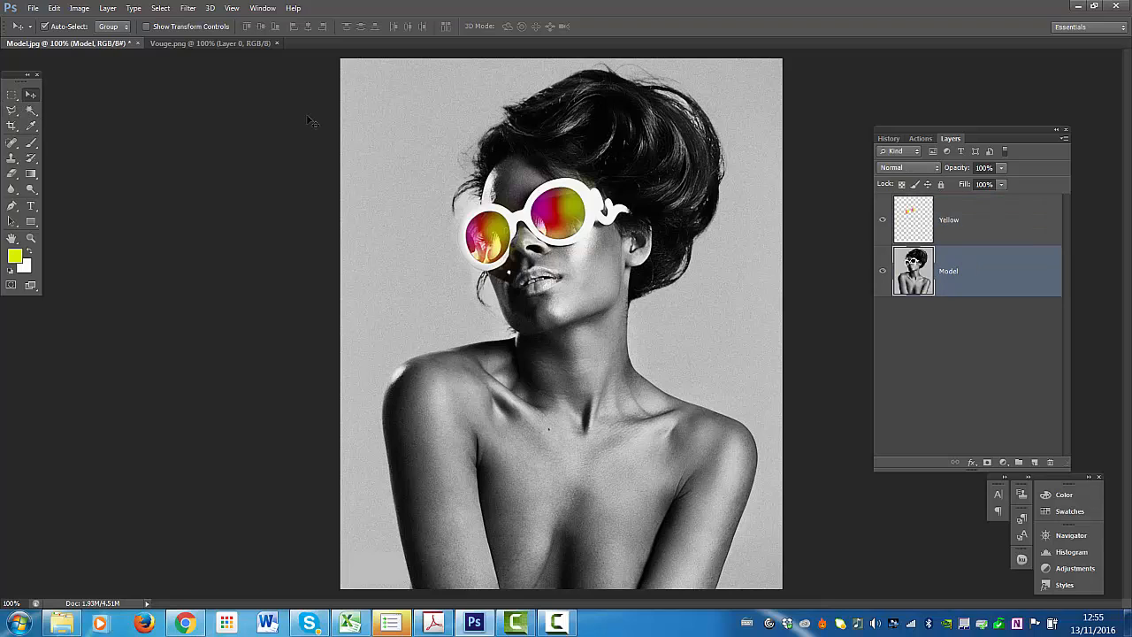
click(11, 95)
click(62, 98)
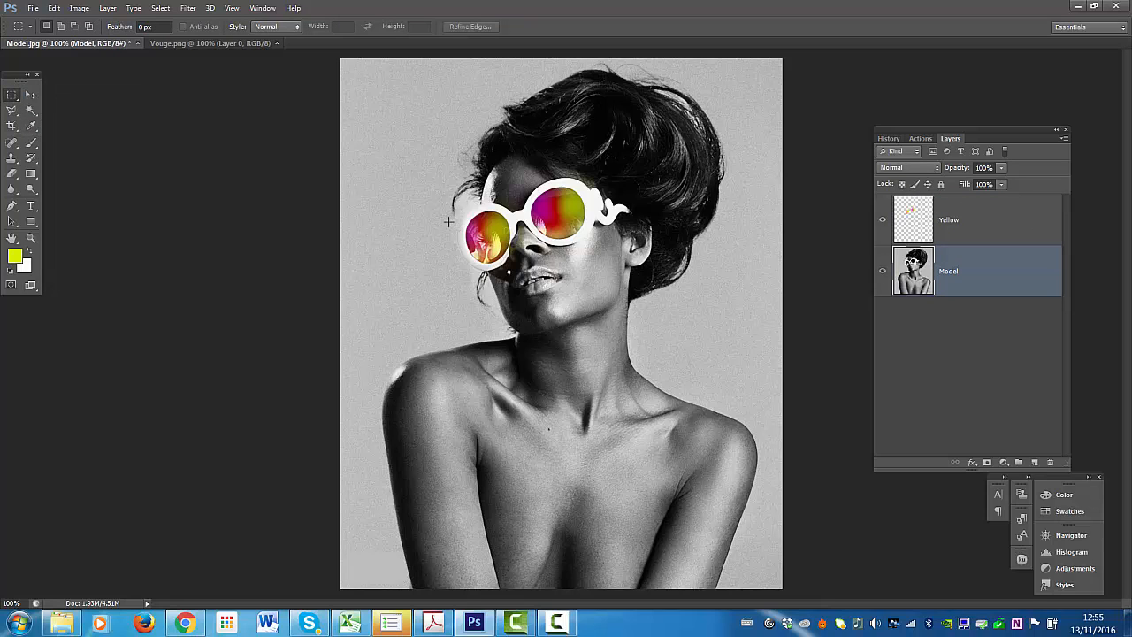
drag(431, 141, 691, 436)
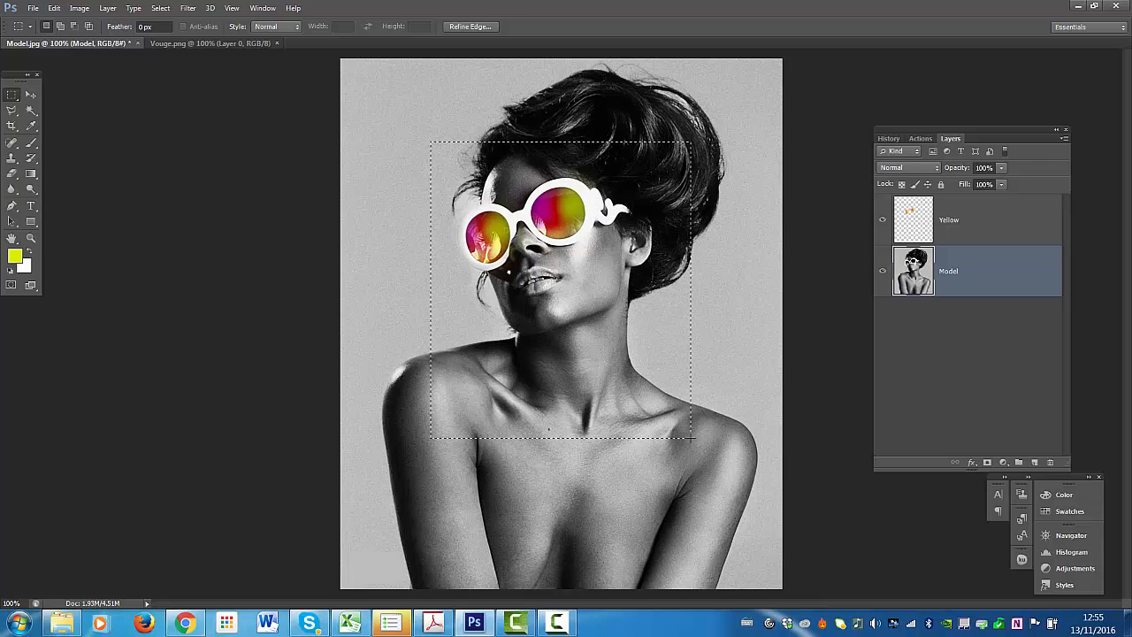
- Copy the selected area, paste it as a new layer, and toggle the Model layer's visibility to check it
click(55, 8)
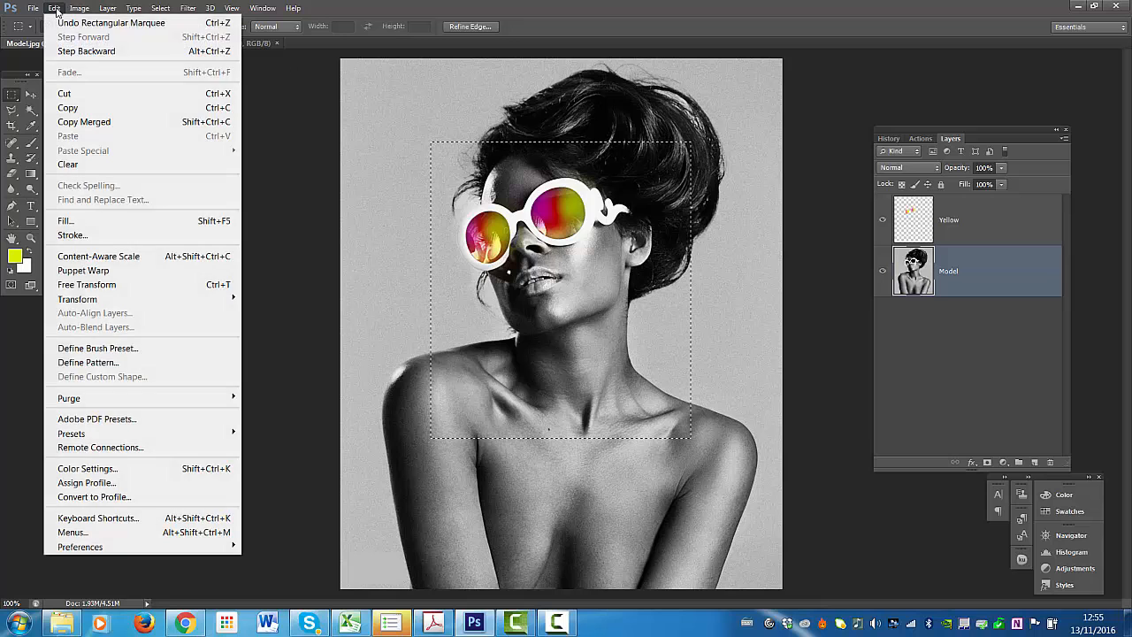
click(67, 107)
click(55, 9)
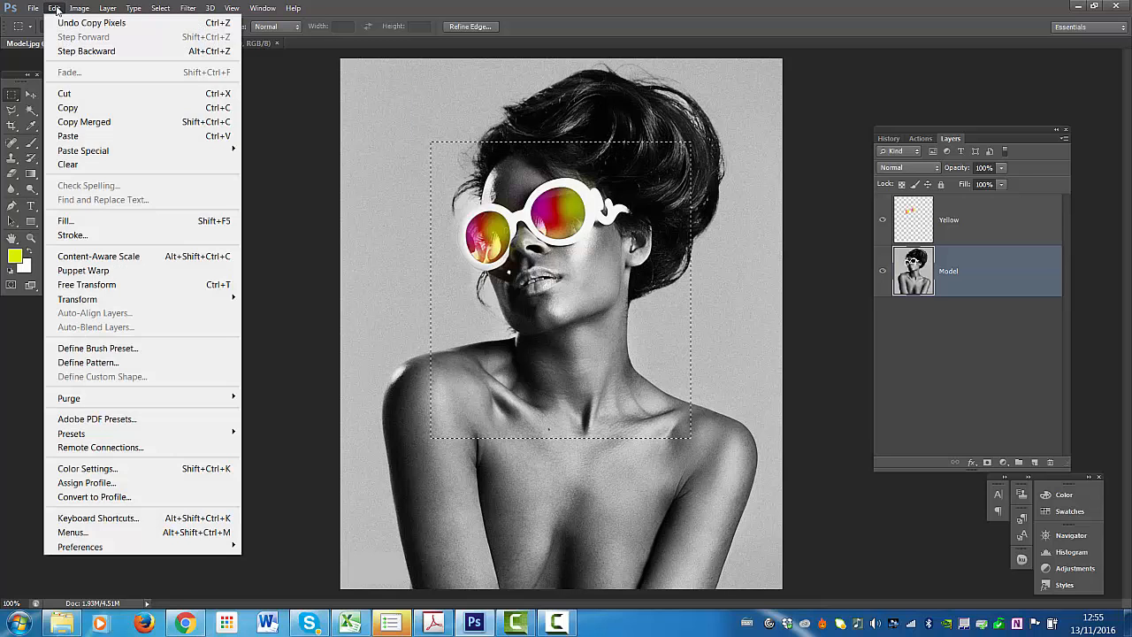
click(78, 136)
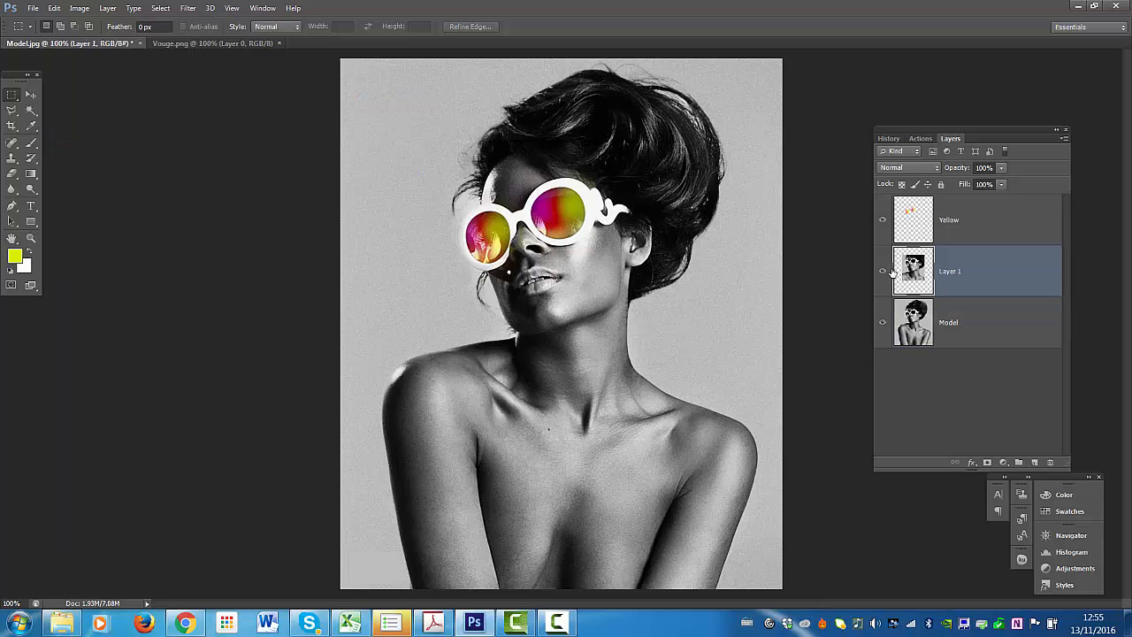
click(884, 322)
click(885, 322)
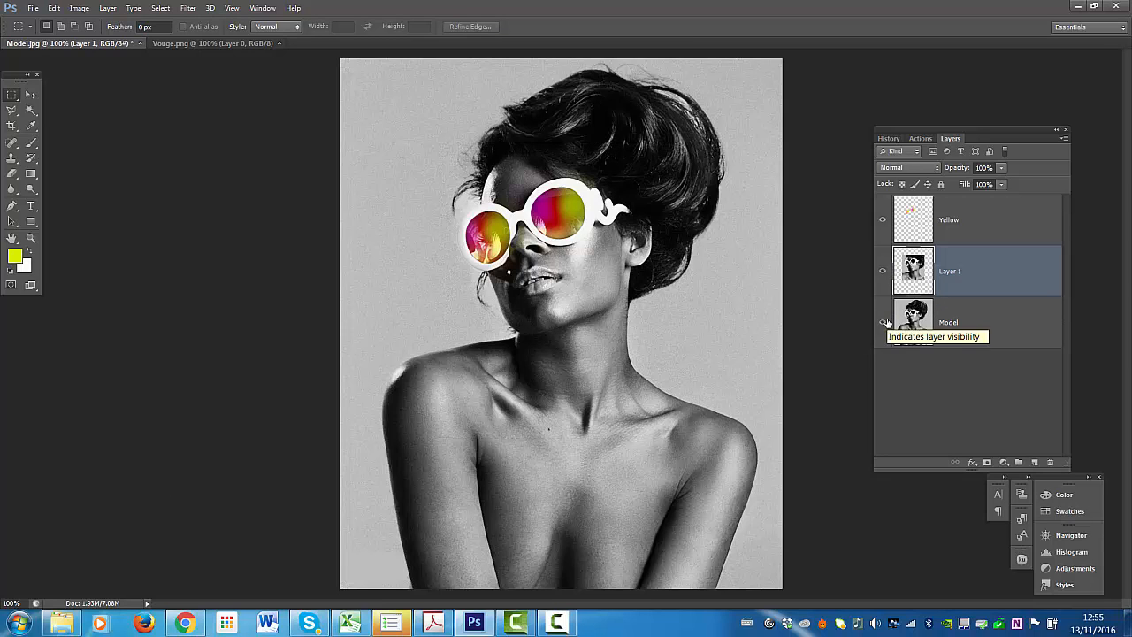
- Move the pasted layer slightly left and up over the photo, and toggle its visibility off and on
click(32, 96)
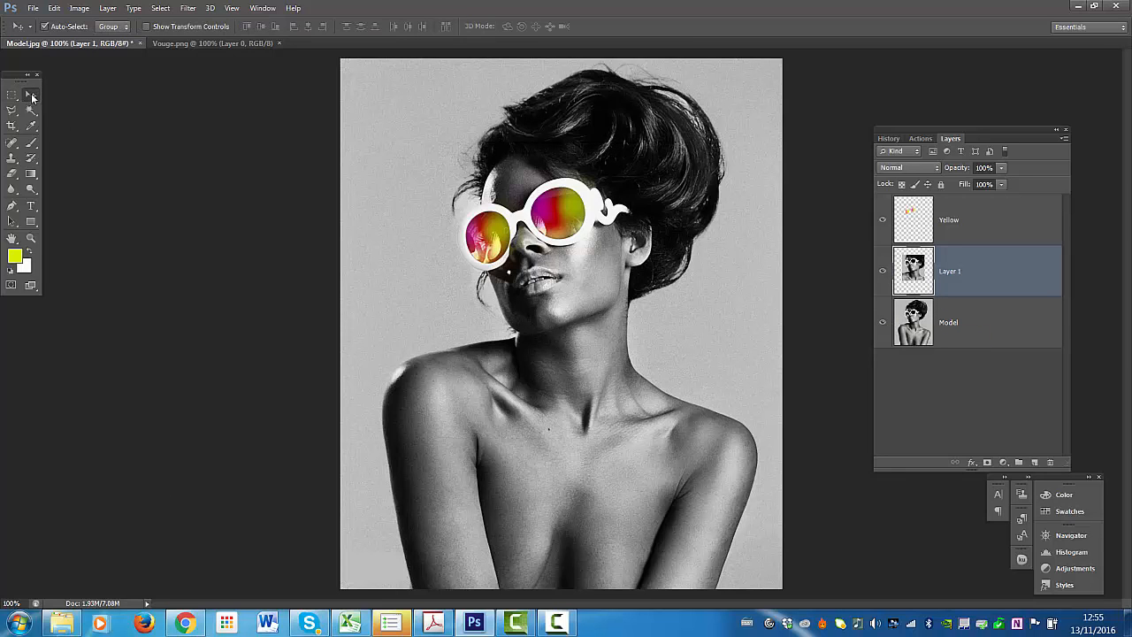
drag(585, 343, 563, 350)
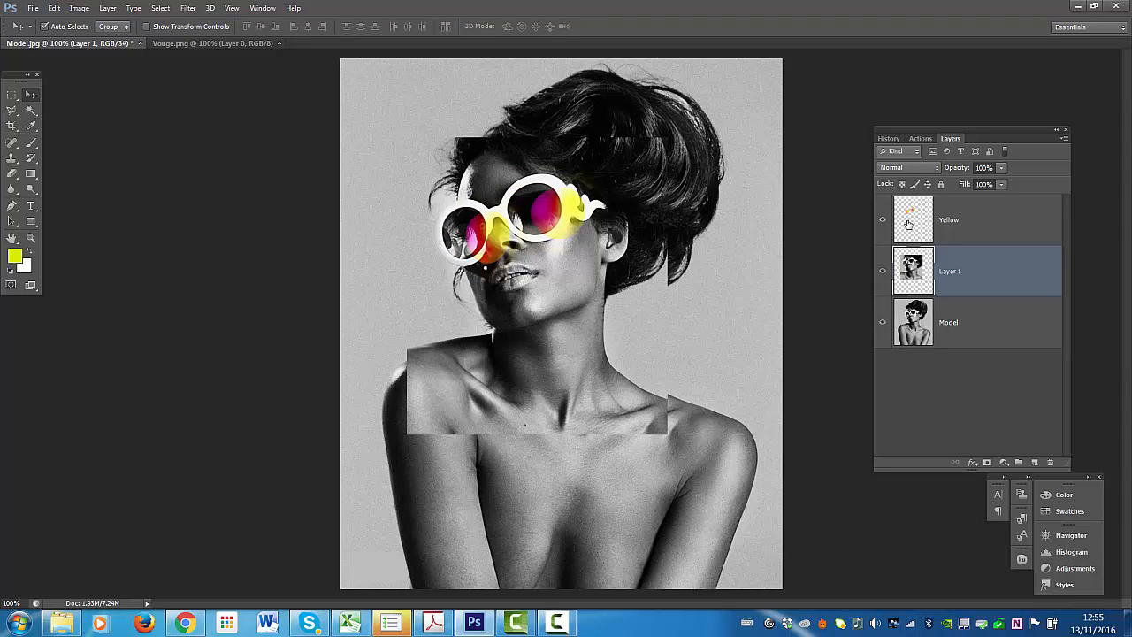
click(881, 275)
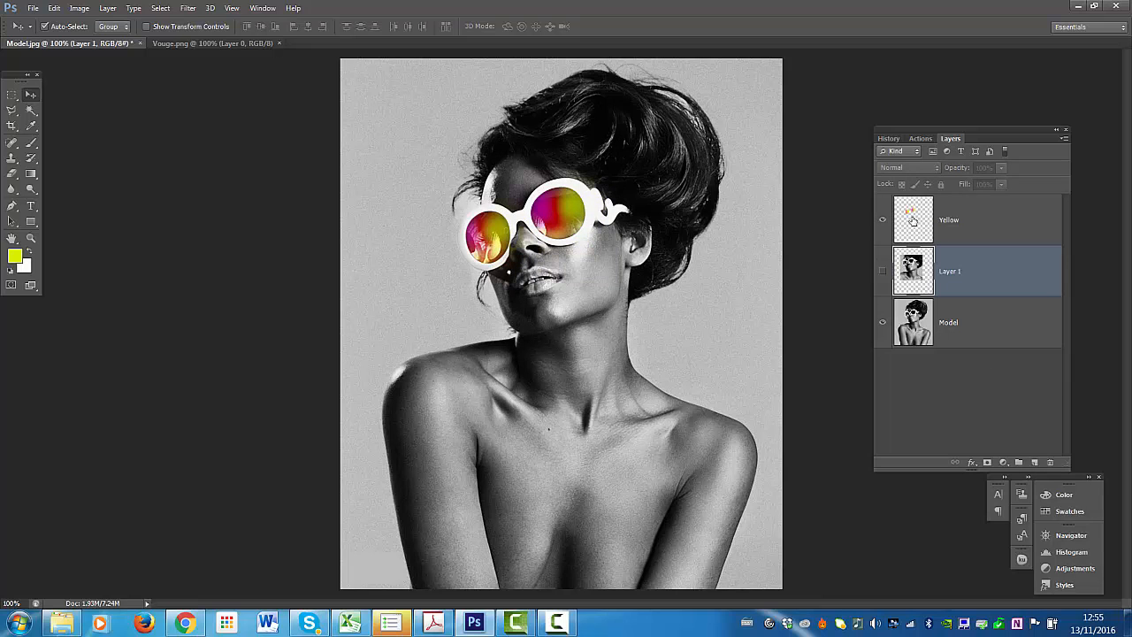
click(882, 273)
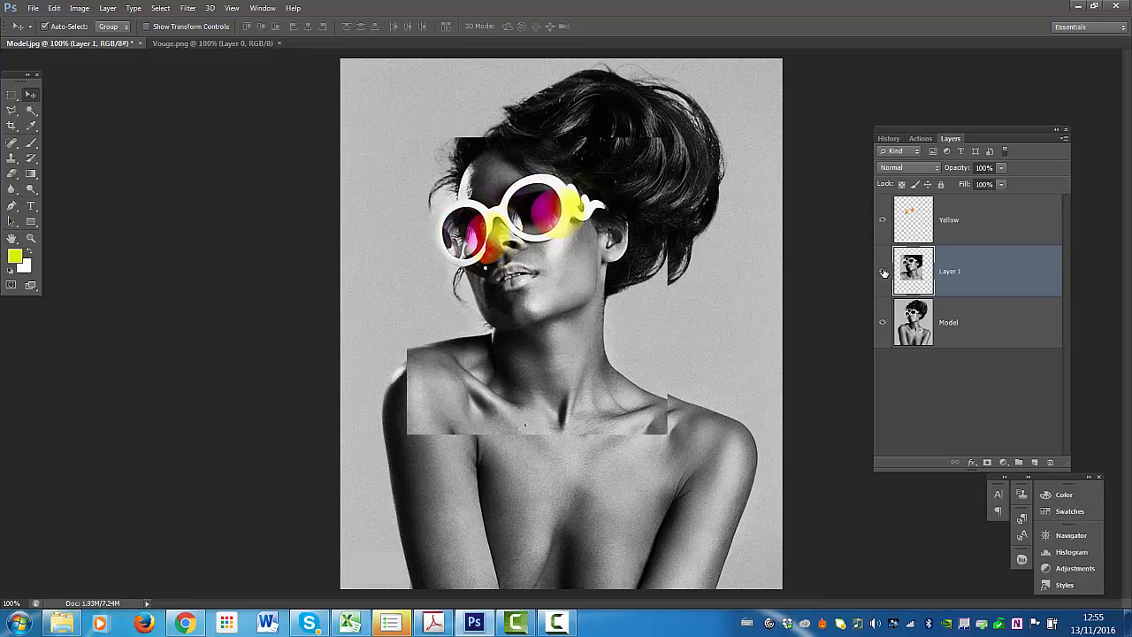
- Hide the Yellow and Model layers to isolate the pasted layer, show them again, and delete the pasted layer
click(882, 220)
click(881, 324)
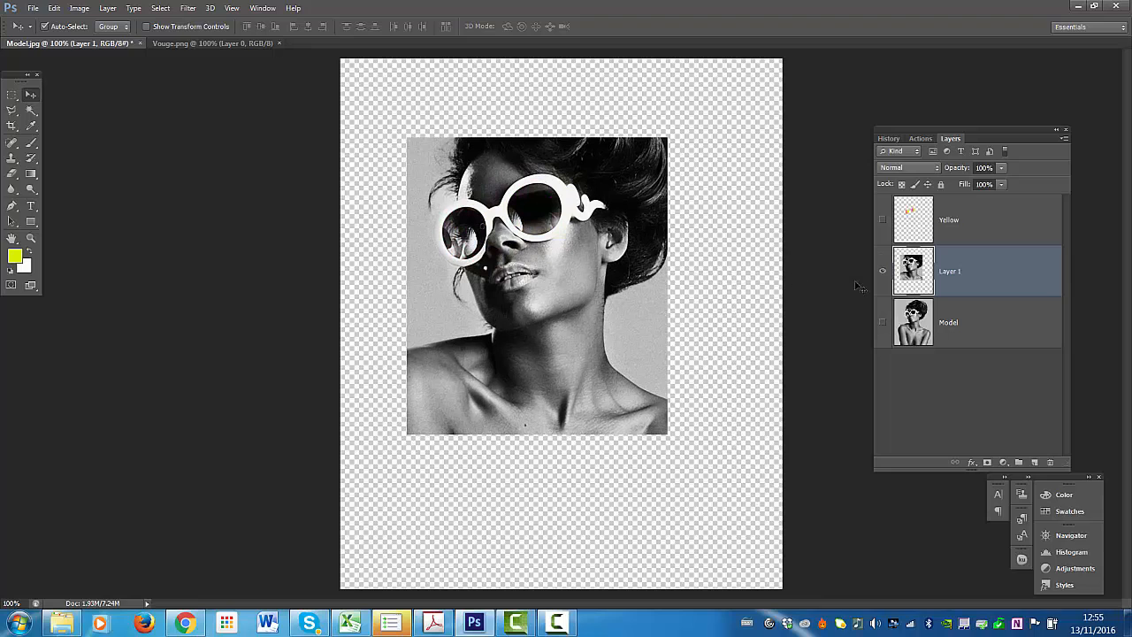
click(881, 324)
click(883, 221)
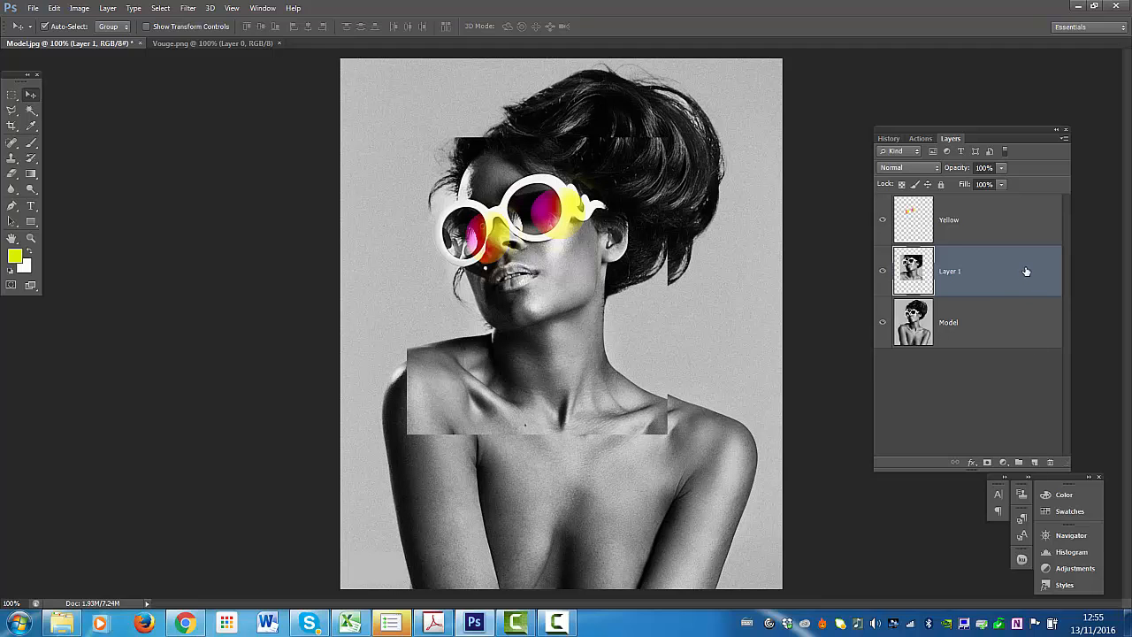
drag(1026, 272, 1049, 462)
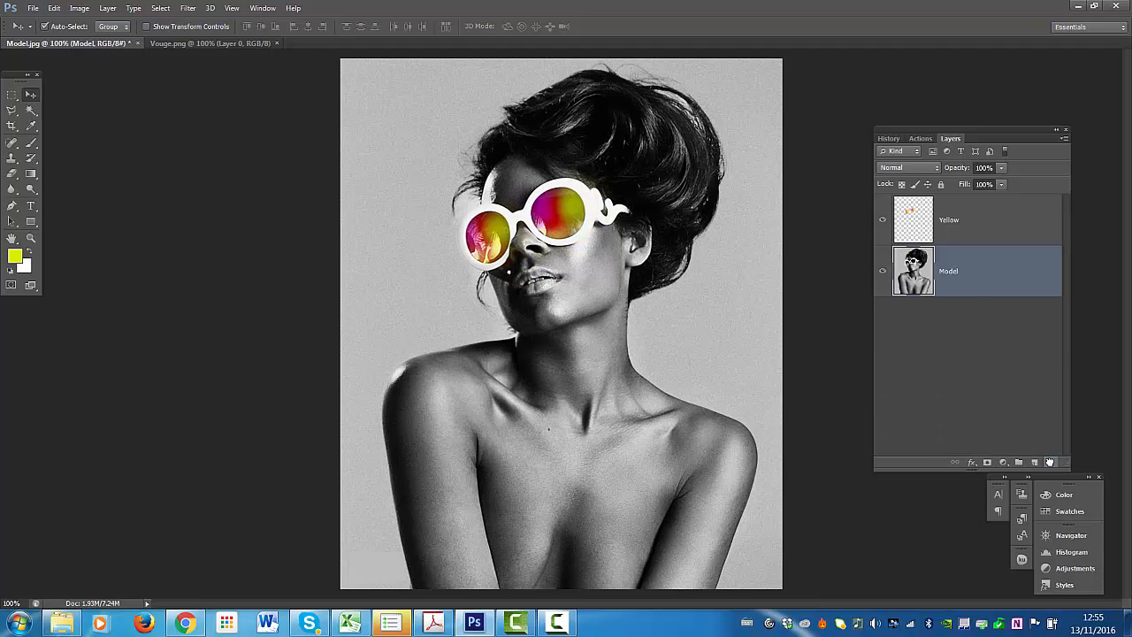
- Draw an elliptical marquee selection around the model's face, neck and upper chest
click(14, 95)
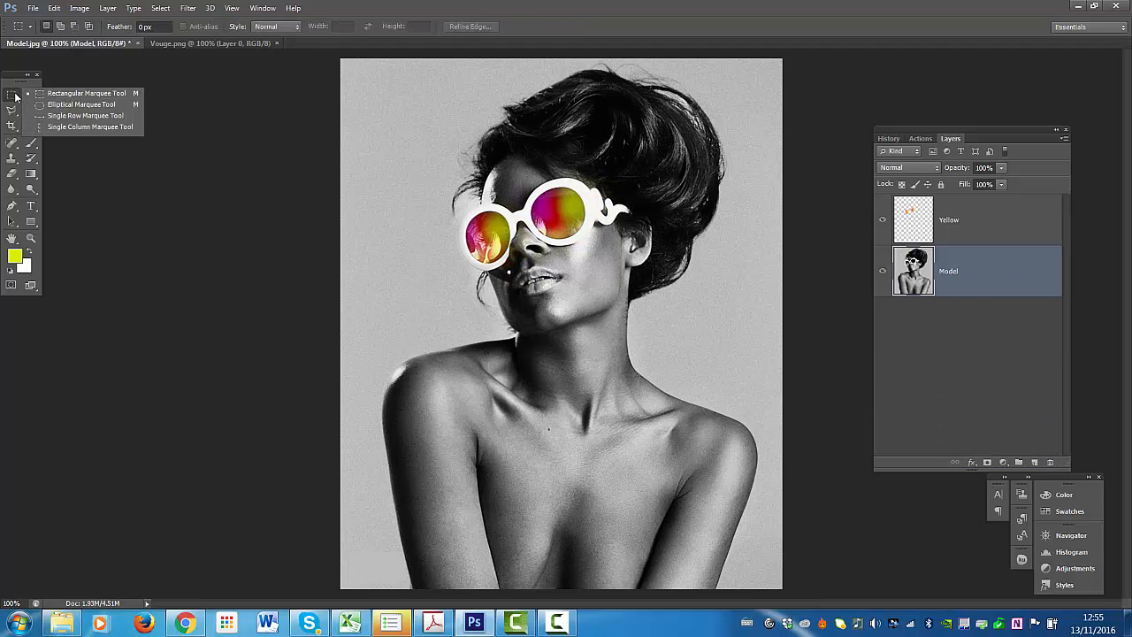
click(40, 104)
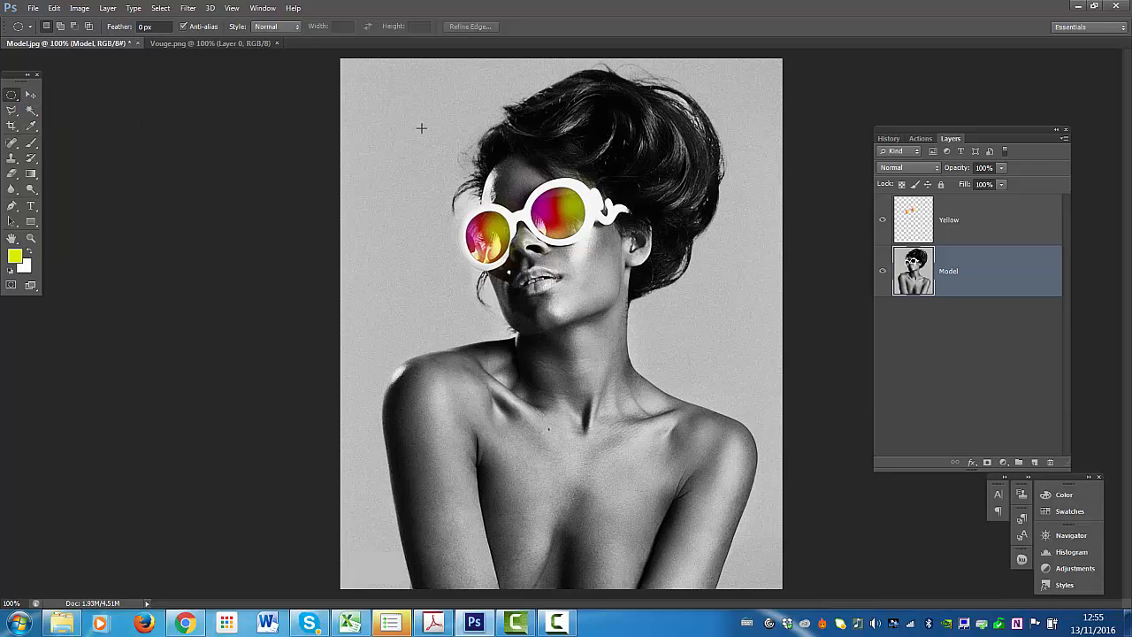
drag(421, 128, 679, 527)
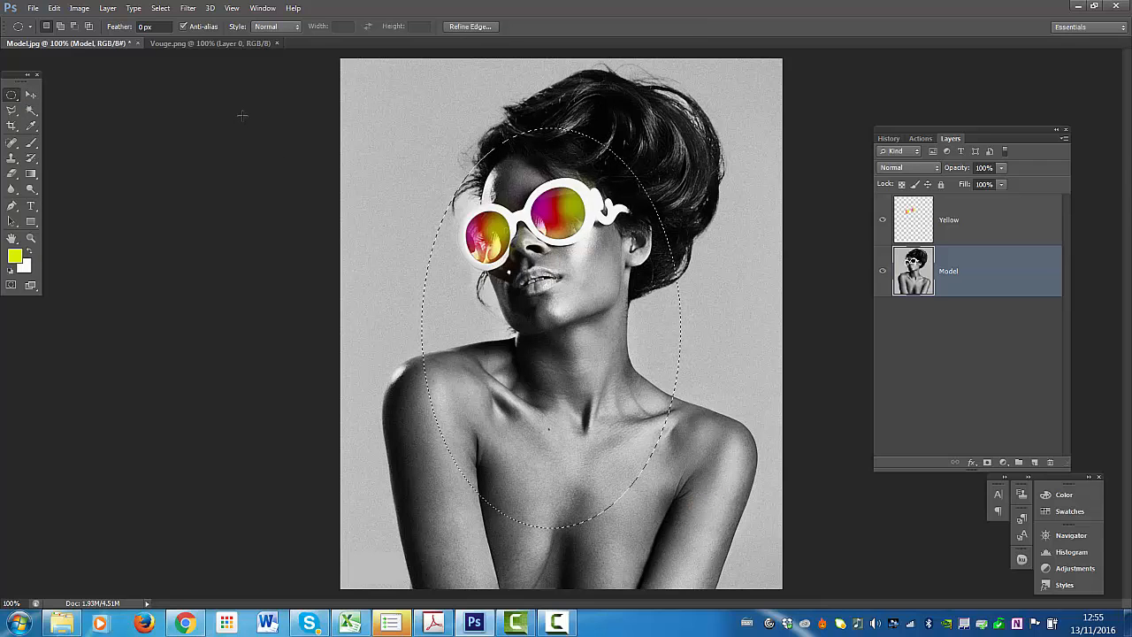
- Feather the elliptical selection with a radius of 15 pixels
click(161, 8)
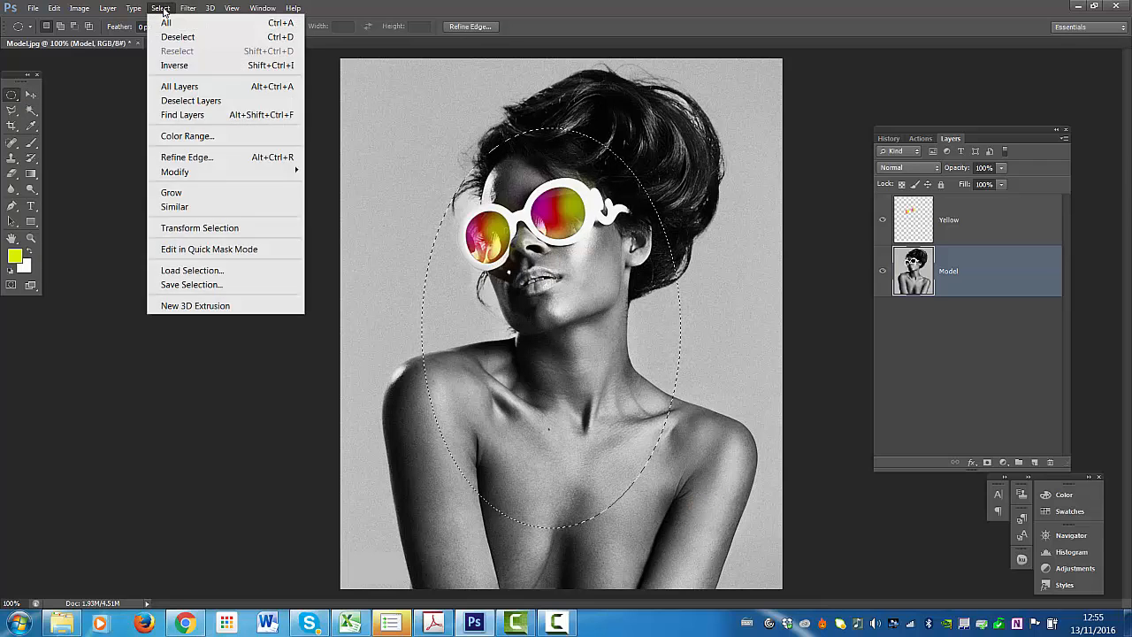
mouse_move(266, 172)
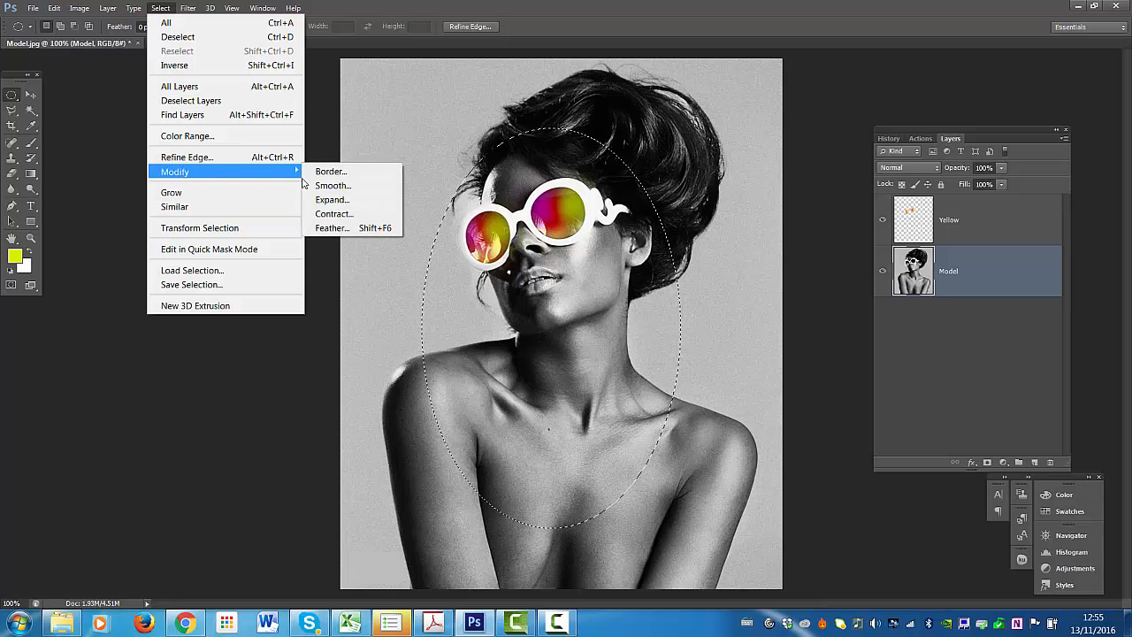
click(331, 228)
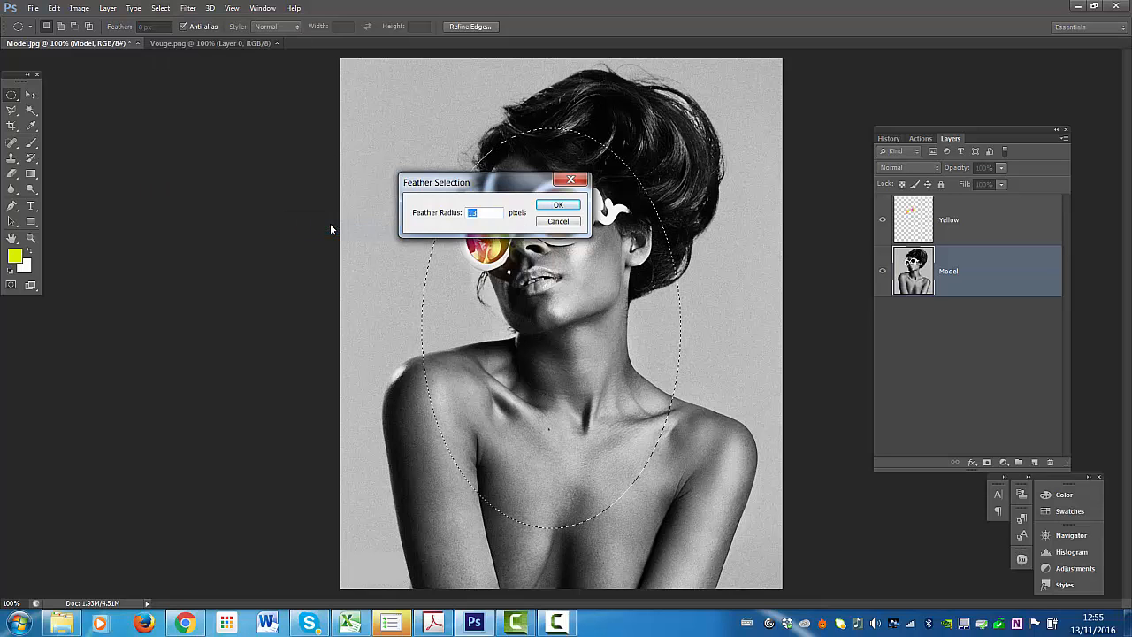
text(15)
click(557, 207)
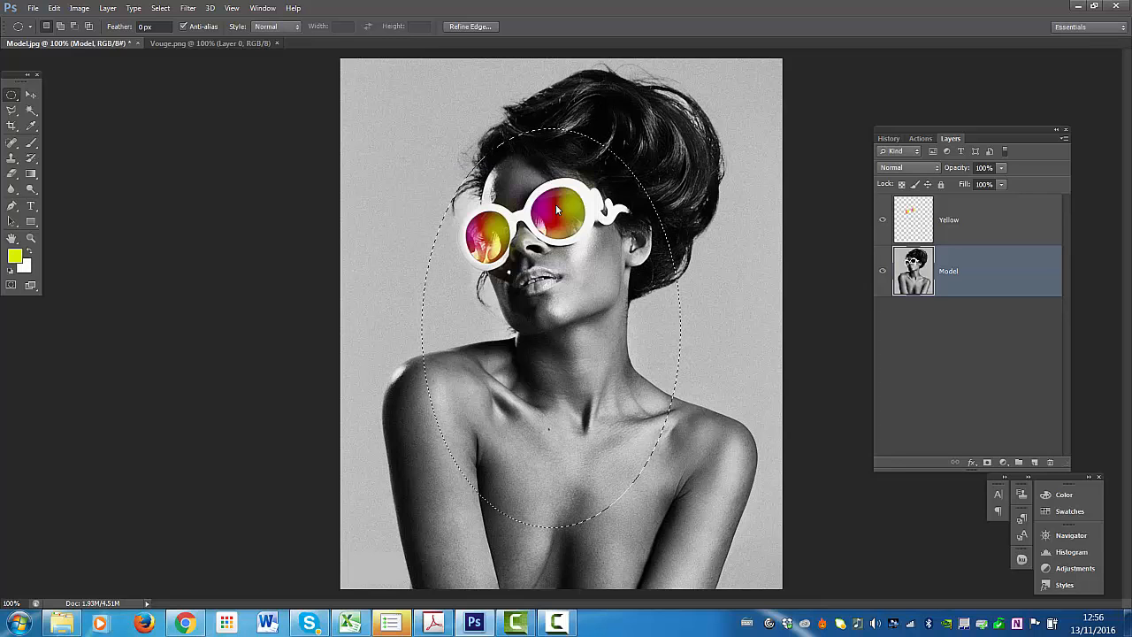
- Copy the feathered oval area of the Model layer and paste it as a new layer
click(54, 8)
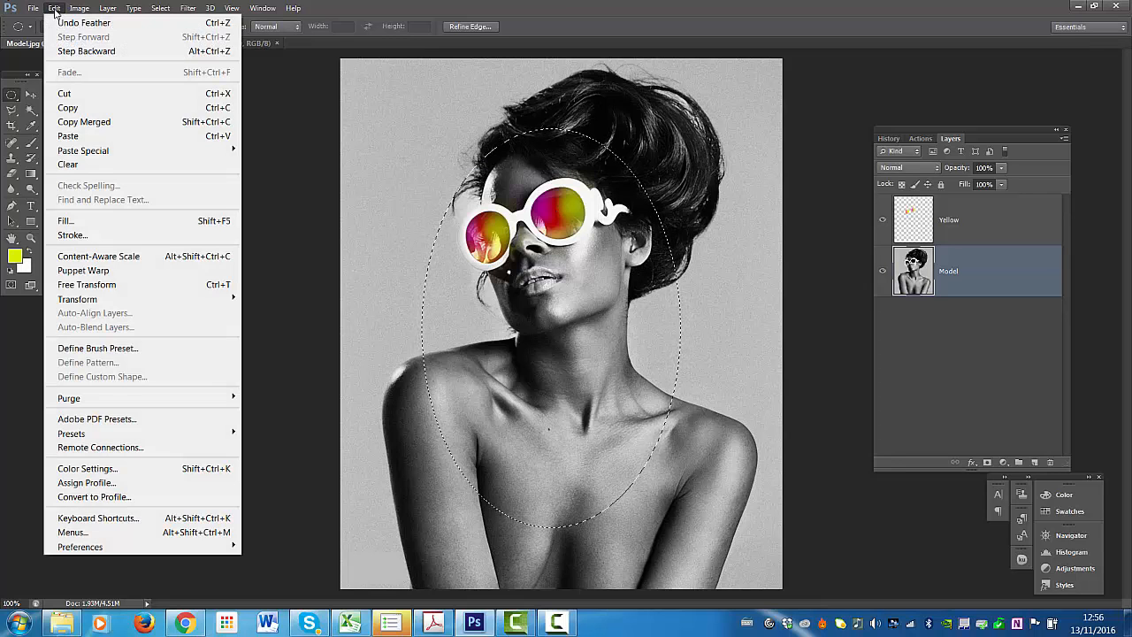
click(79, 108)
click(55, 9)
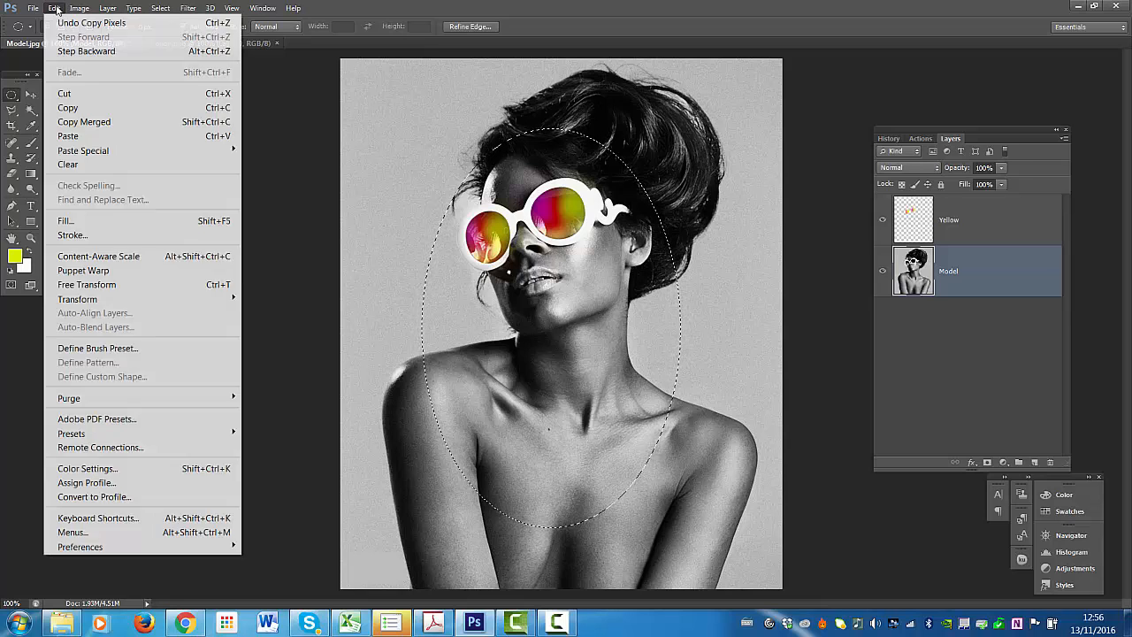
click(74, 135)
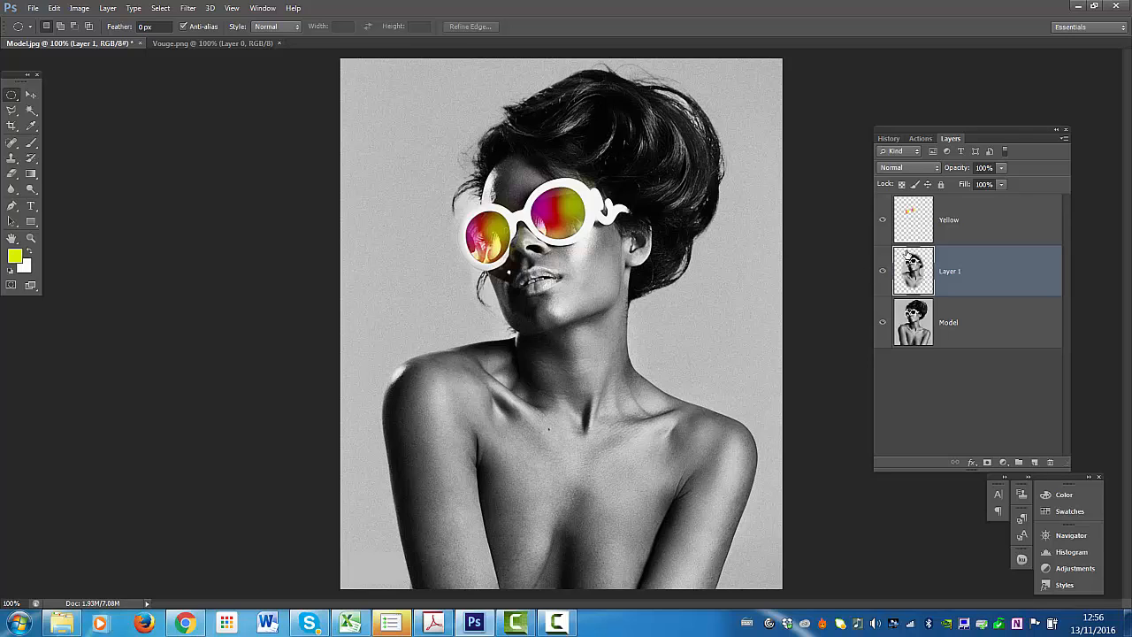
- Hide the Model layer to check the pasted oval's soft edges, show it again, and delete the oval layer
click(882, 323)
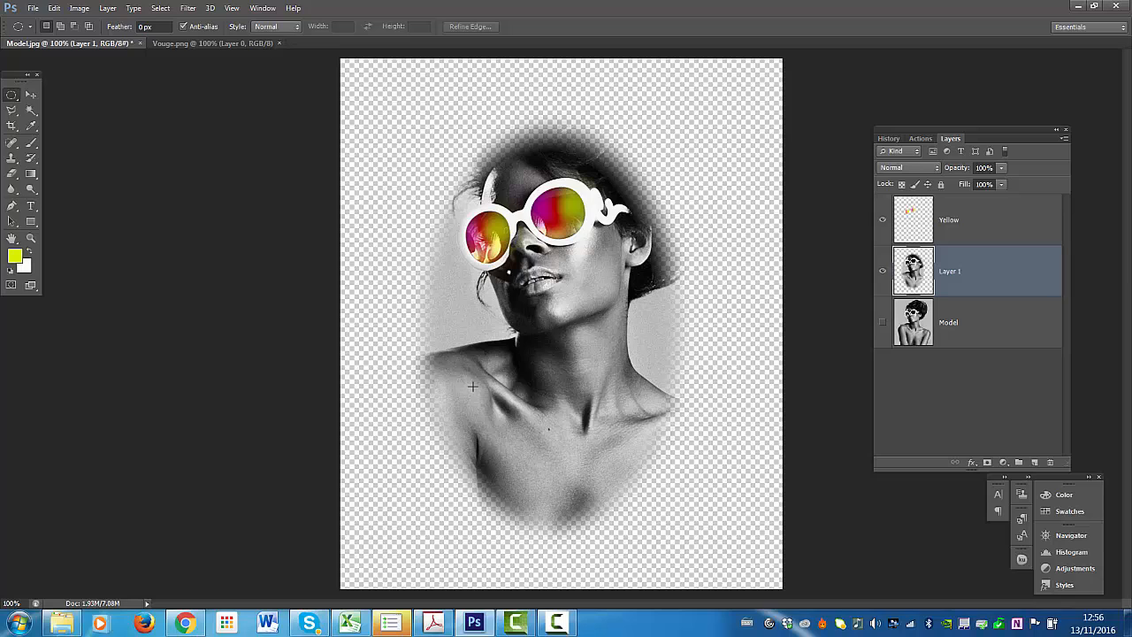
click(882, 324)
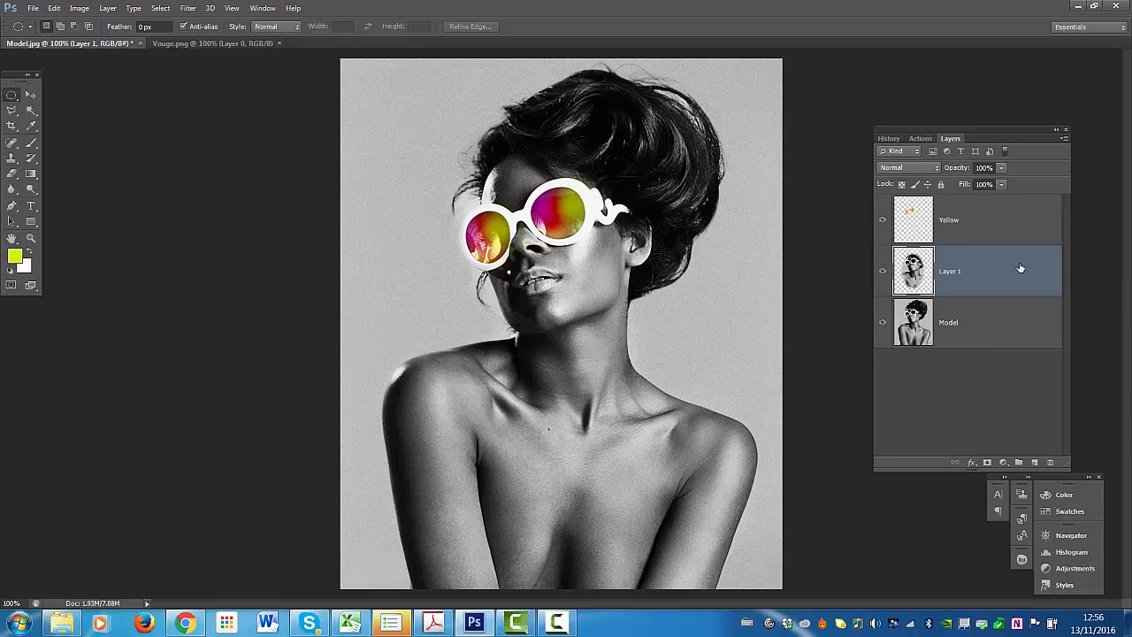
drag(1020, 267, 1050, 461)
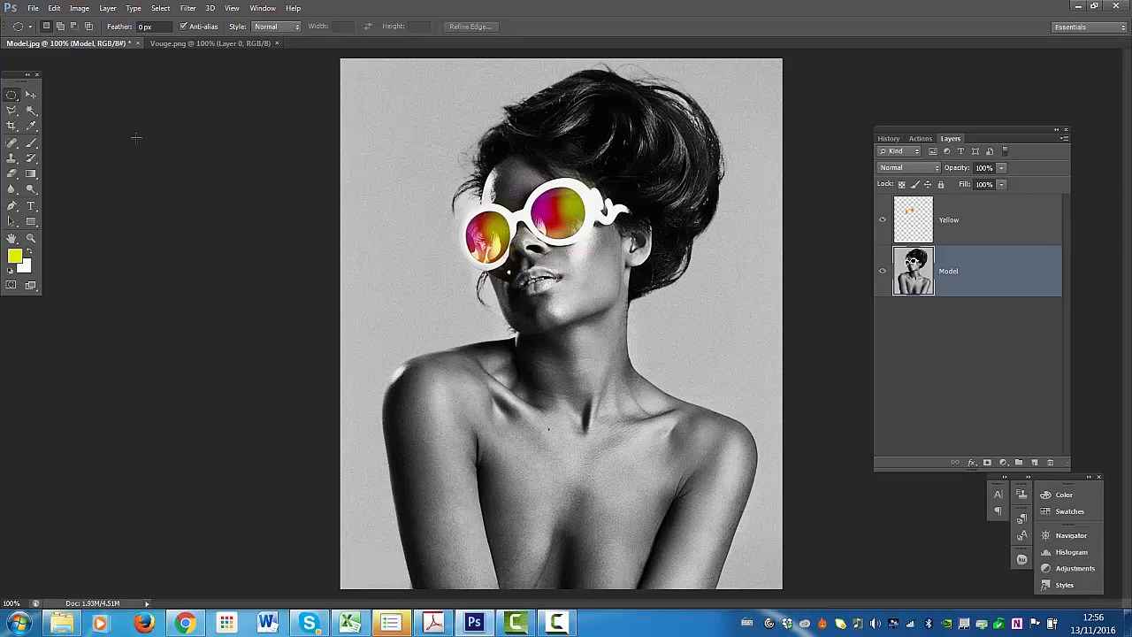
- Select the grey background around the model with the Magic Wand at tolerance 32, and deselect it
click(31, 110)
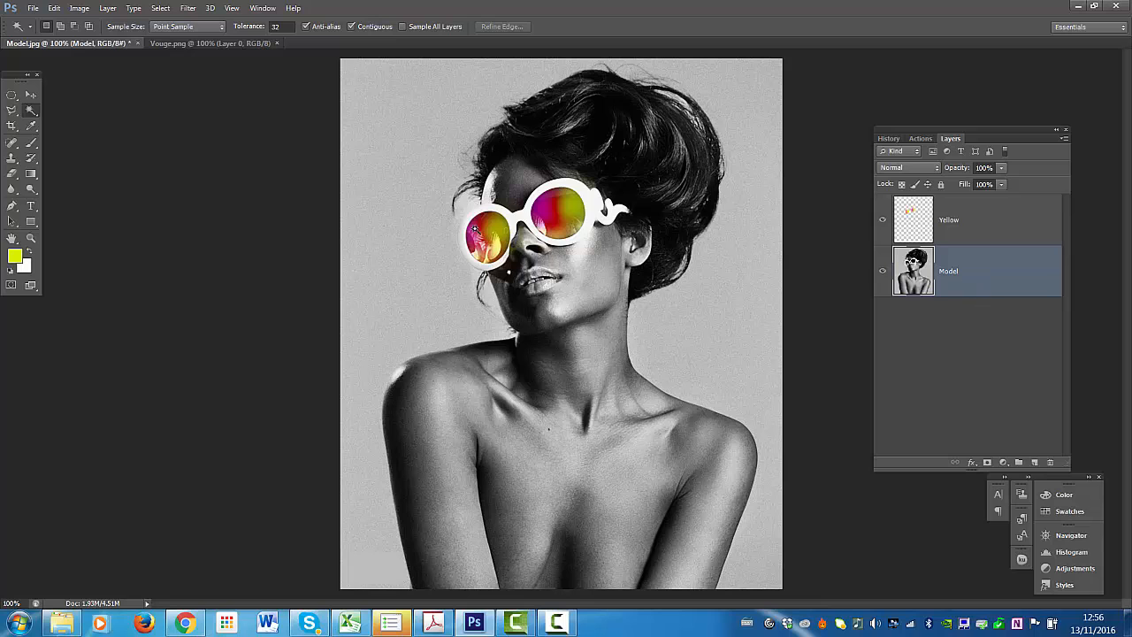
click(375, 161)
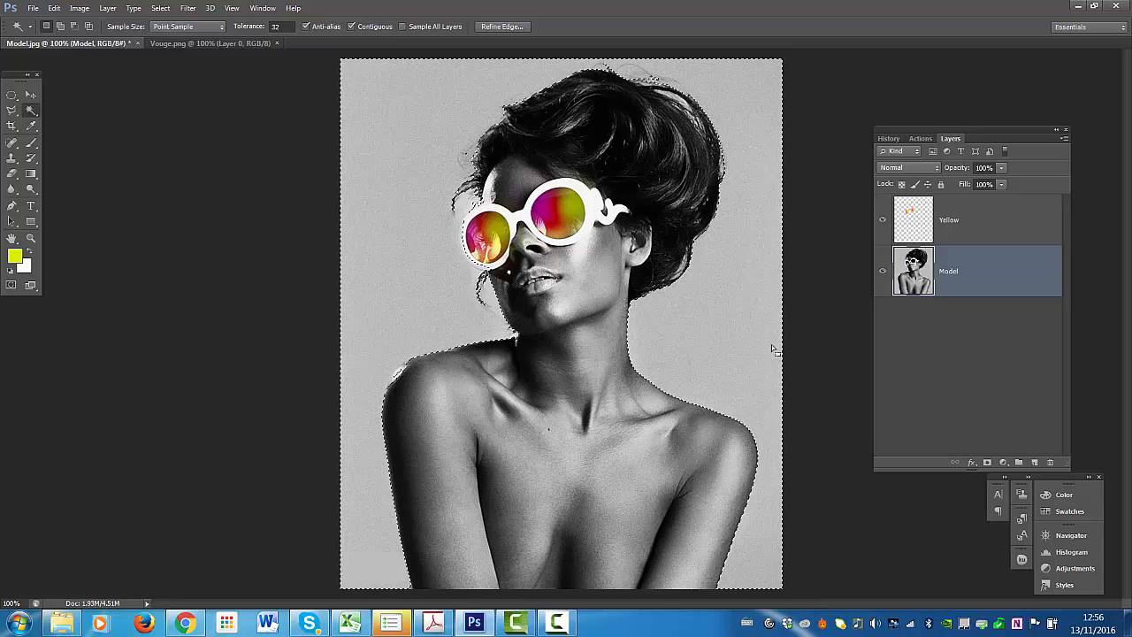
click(154, 10)
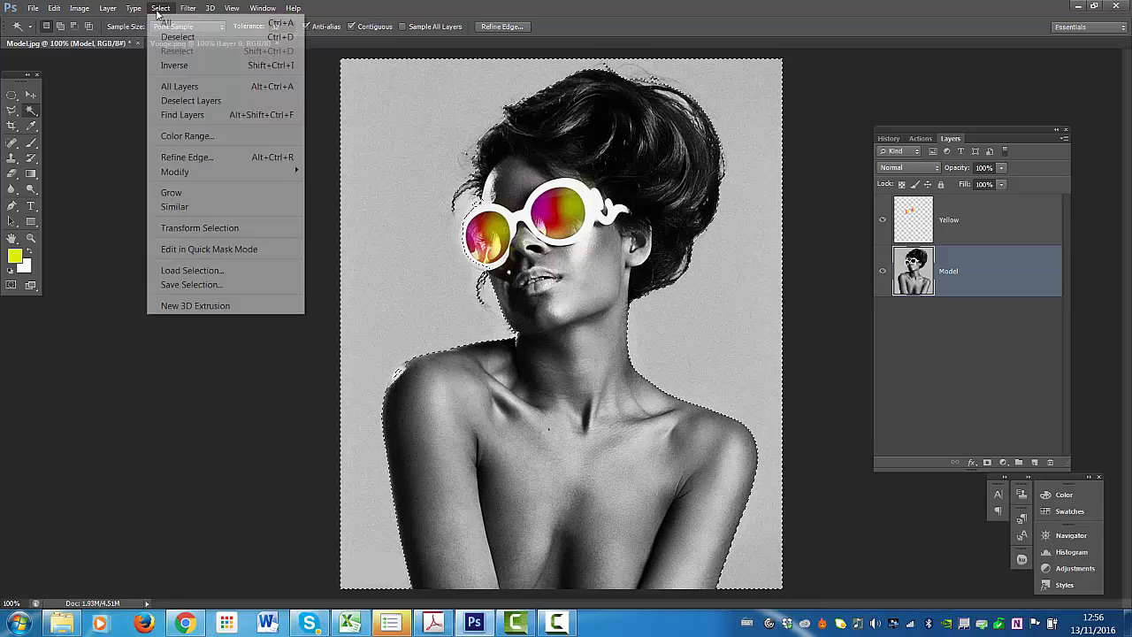
click(177, 36)
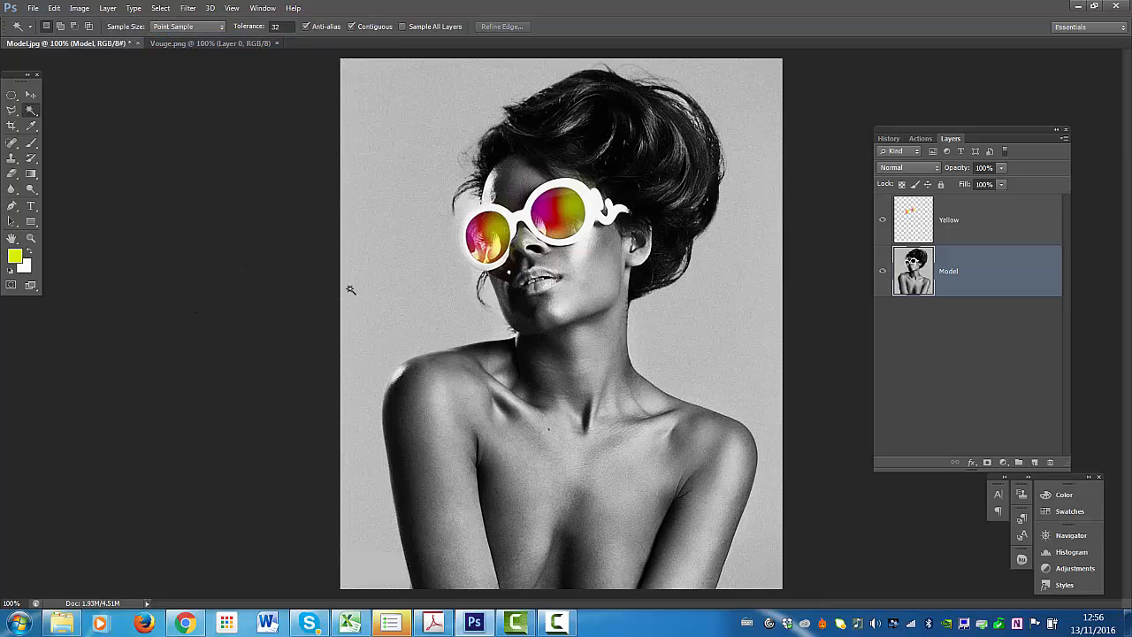
- Draw a freehand Lasso selection across the lower face and the background beside it, and copy it to a new layer
click(14, 127)
click(13, 113)
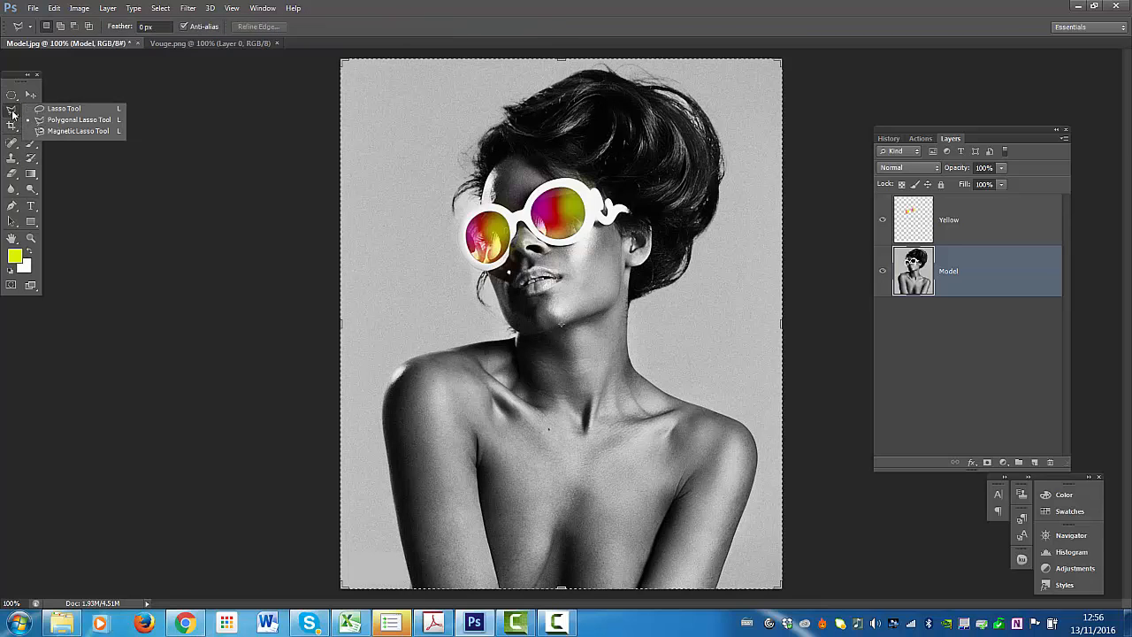
click(54, 111)
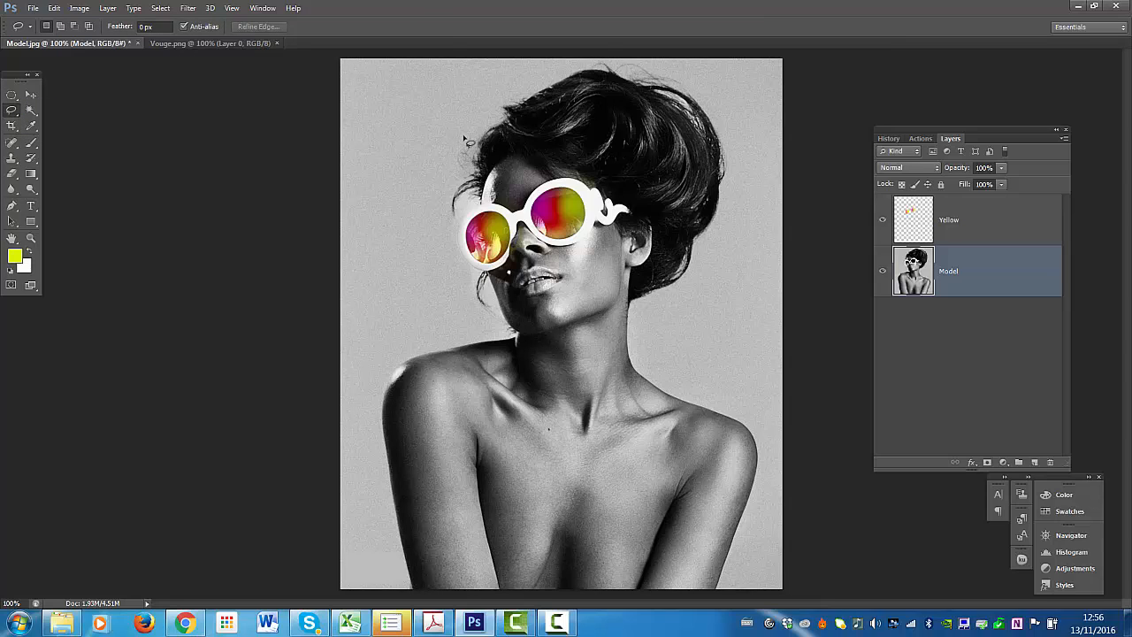
mouse_move(462, 134)
mouse_down()
mouse_move(424, 133)
mouse_move(396, 176)
mouse_move(443, 193)
mouse_move(455, 133)
mouse_up()
mouse_move(433, 235)
mouse_down()
mouse_move(343, 318)
mouse_move(410, 357)
mouse_move(544, 364)
mouse_move(564, 286)
mouse_move(504, 269)
mouse_move(453, 301)
mouse_move(433, 242)
mouse_up()
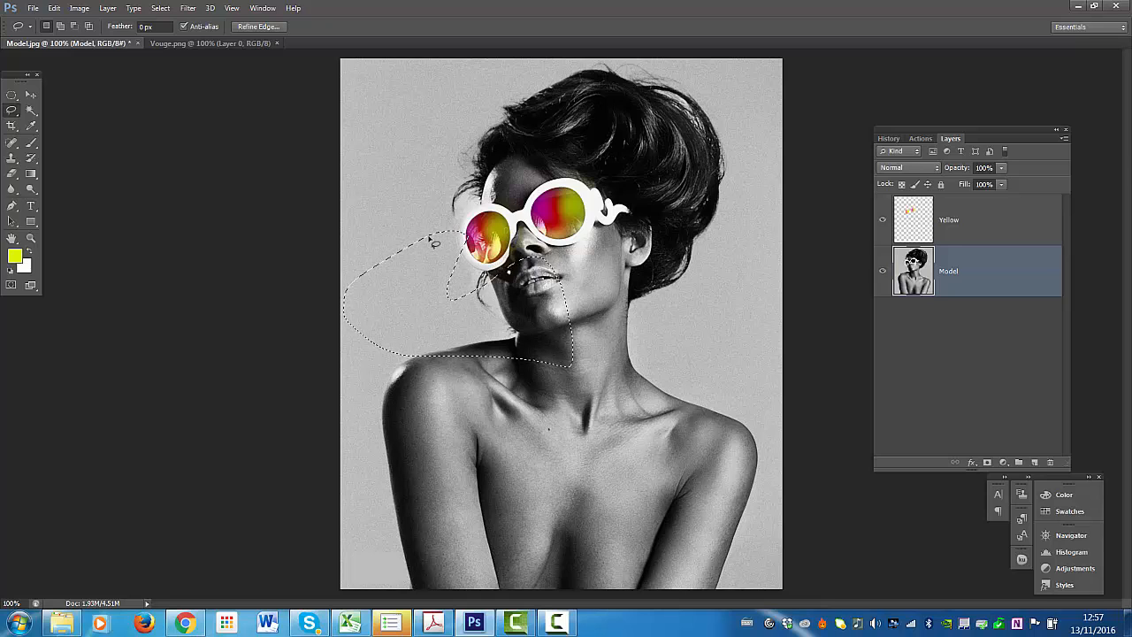
key(ctrl+j)
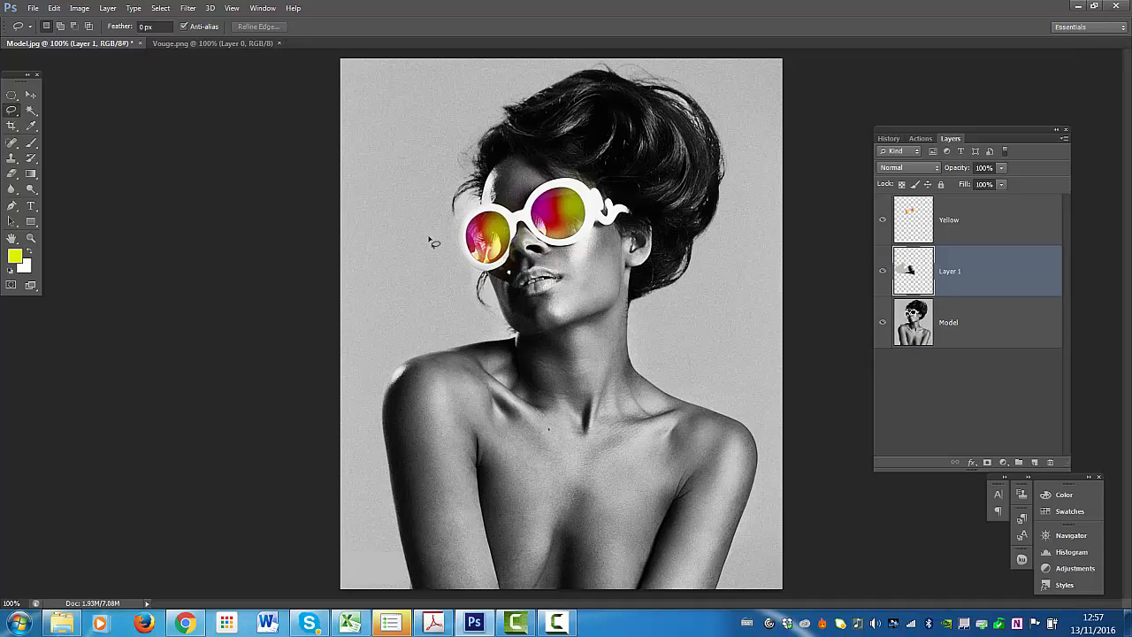
- Hide the Model layer to view the lassoed piece alone, show it again, and delete the piece's layer
click(881, 322)
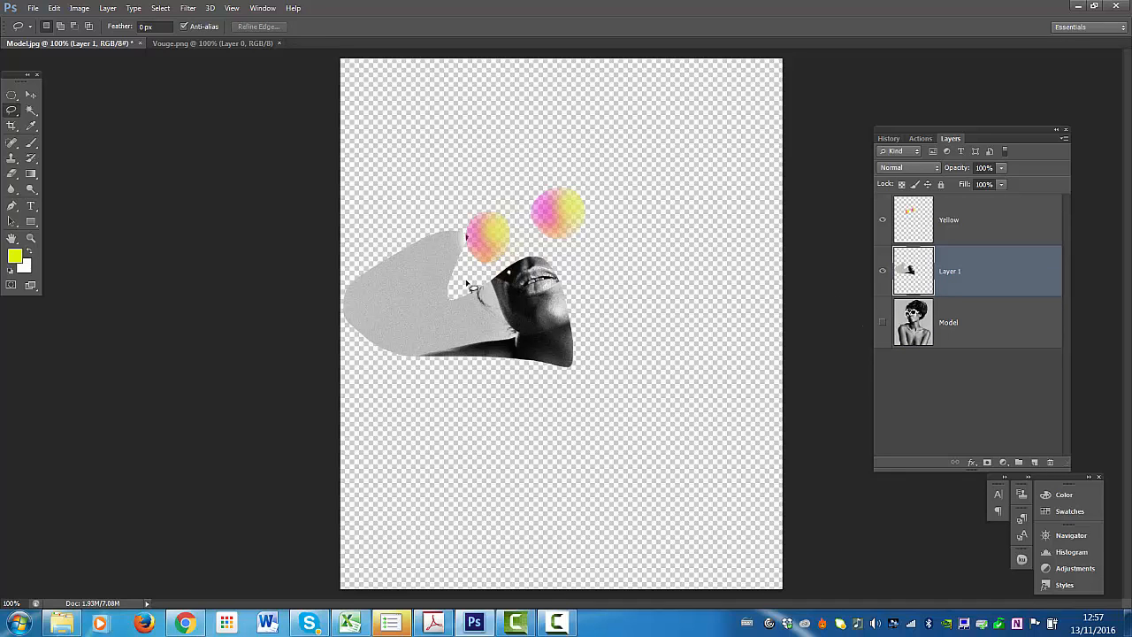
click(881, 323)
drag(1040, 271, 1050, 461)
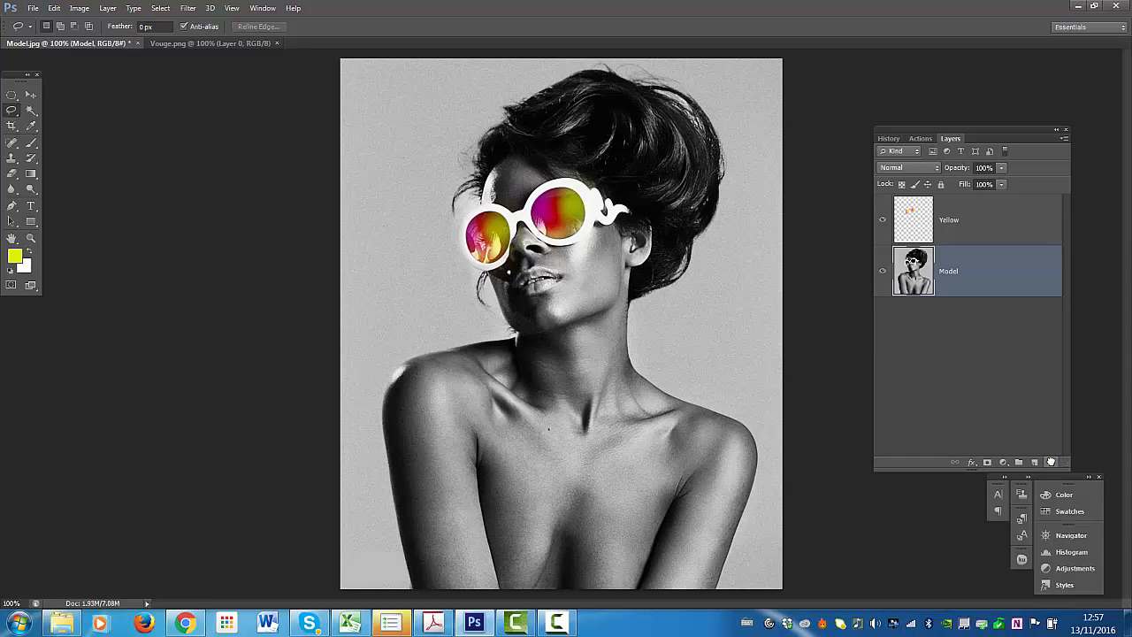
- Trace the model's outer arm, shoulder and jaw with the Magnetic Lasso, close the selection, and deselect it
click(14, 110)
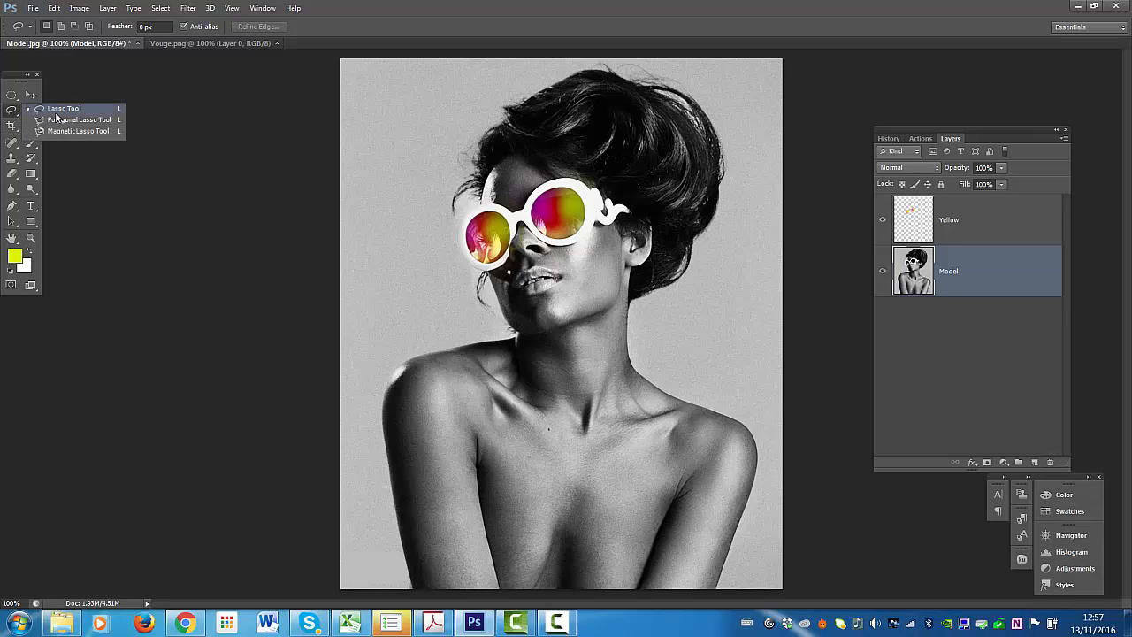
click(54, 131)
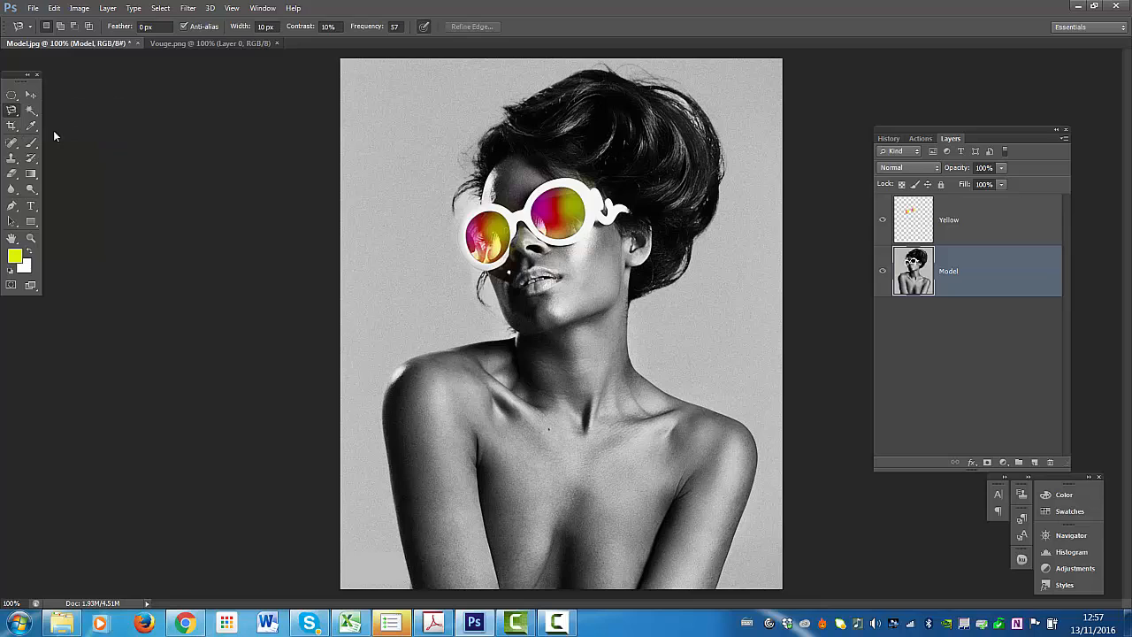
click(400, 534)
scroll(414, 366, up, 1)
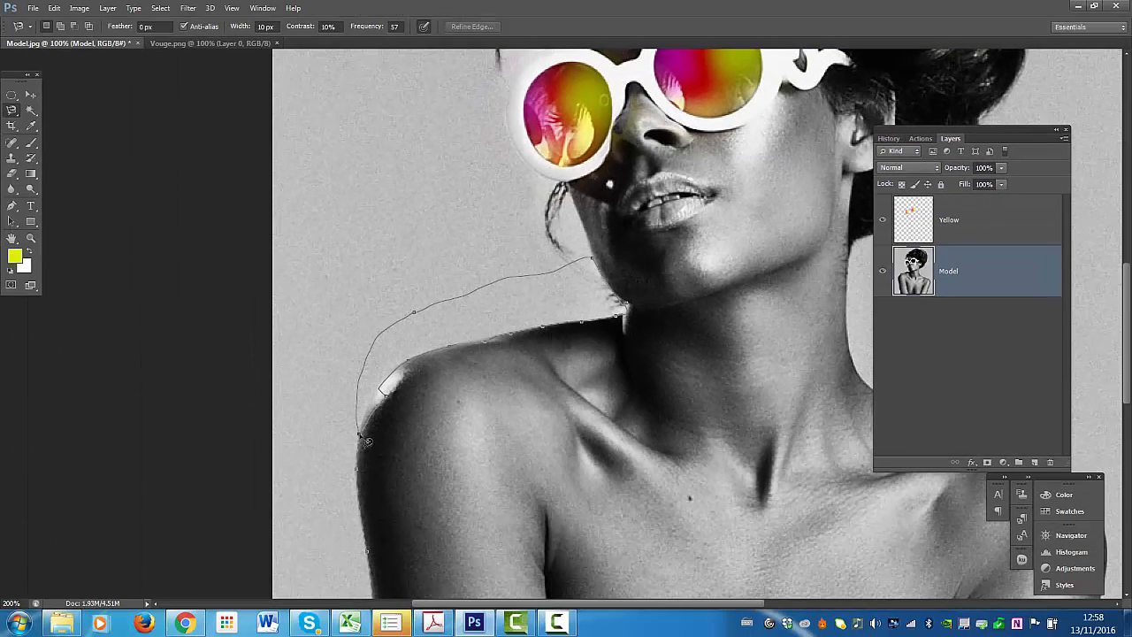
double_click(360, 434)
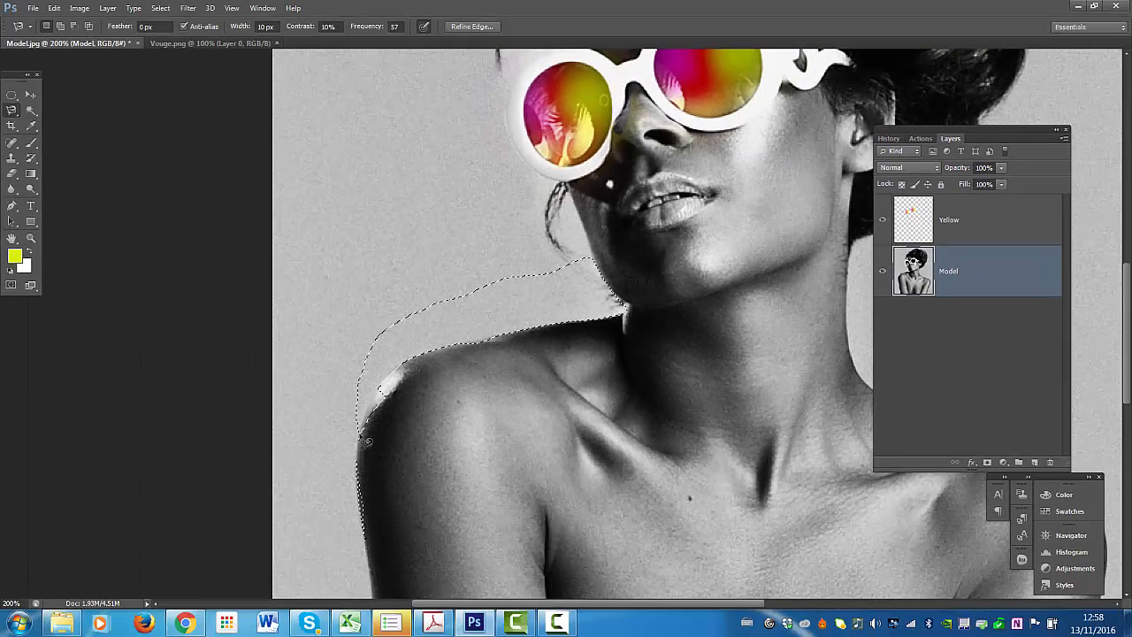
key(ctrl+d)
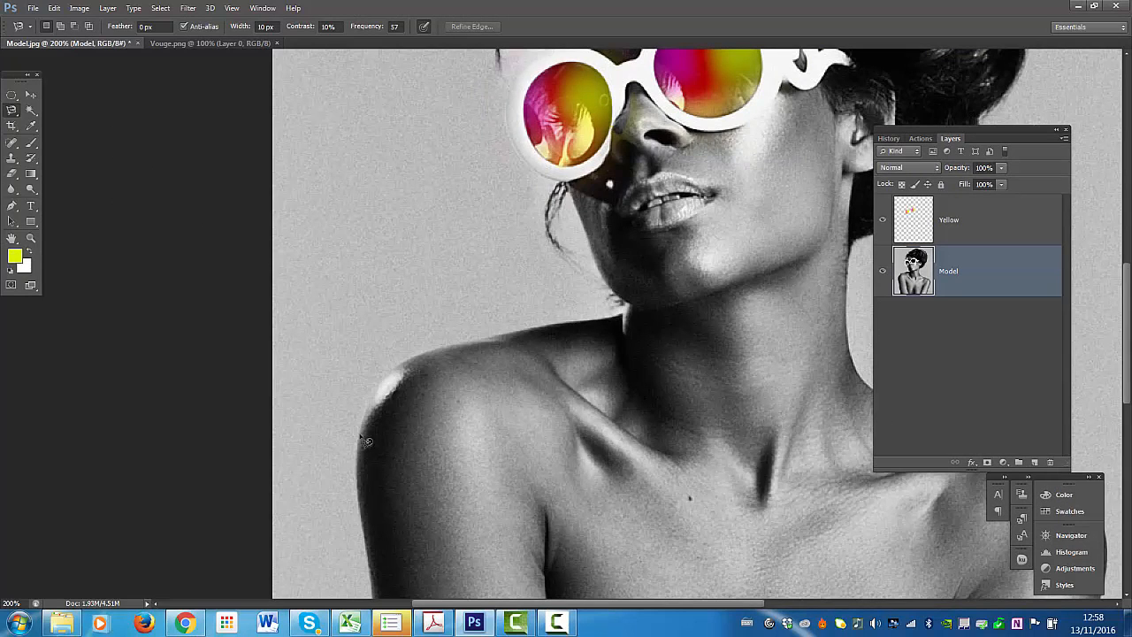
key(ctrl+minus)
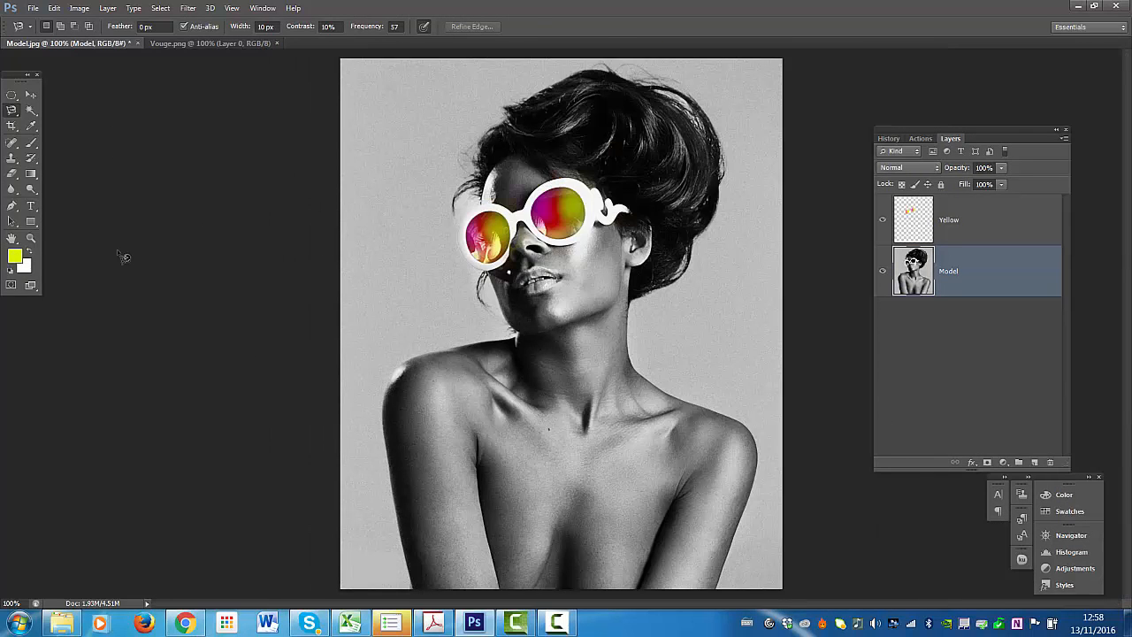
- Outline the model's body, face and sunglasses with the Polygonal Lasso, leaving out her hair, and close the selection below the image's lower edge
click(12, 112)
click(79, 119)
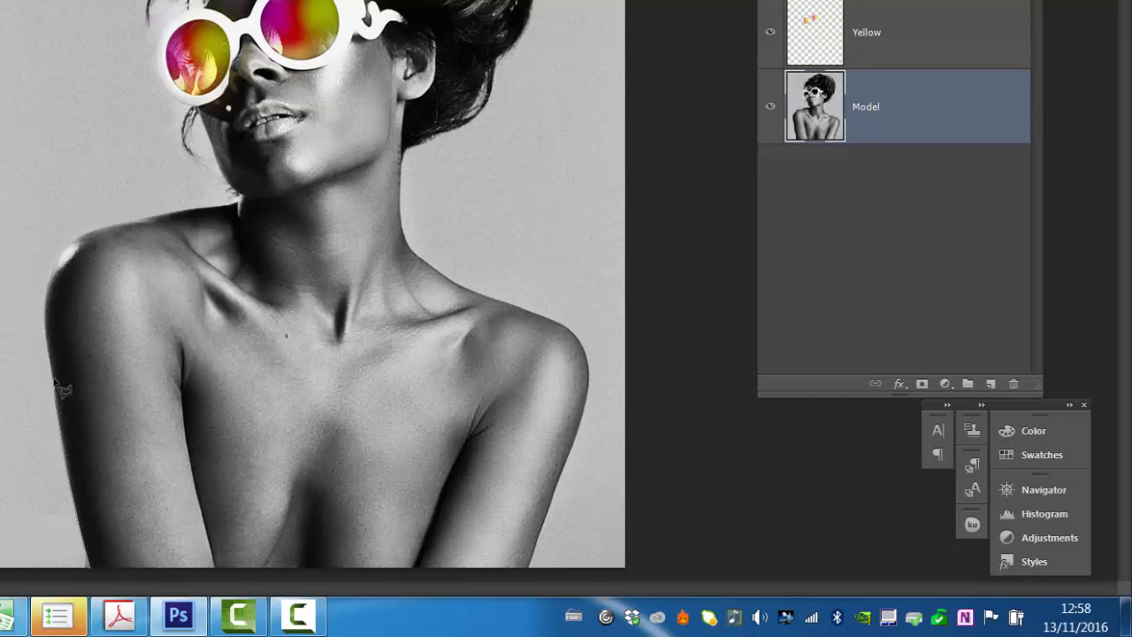
scroll(55, 387, up, 2)
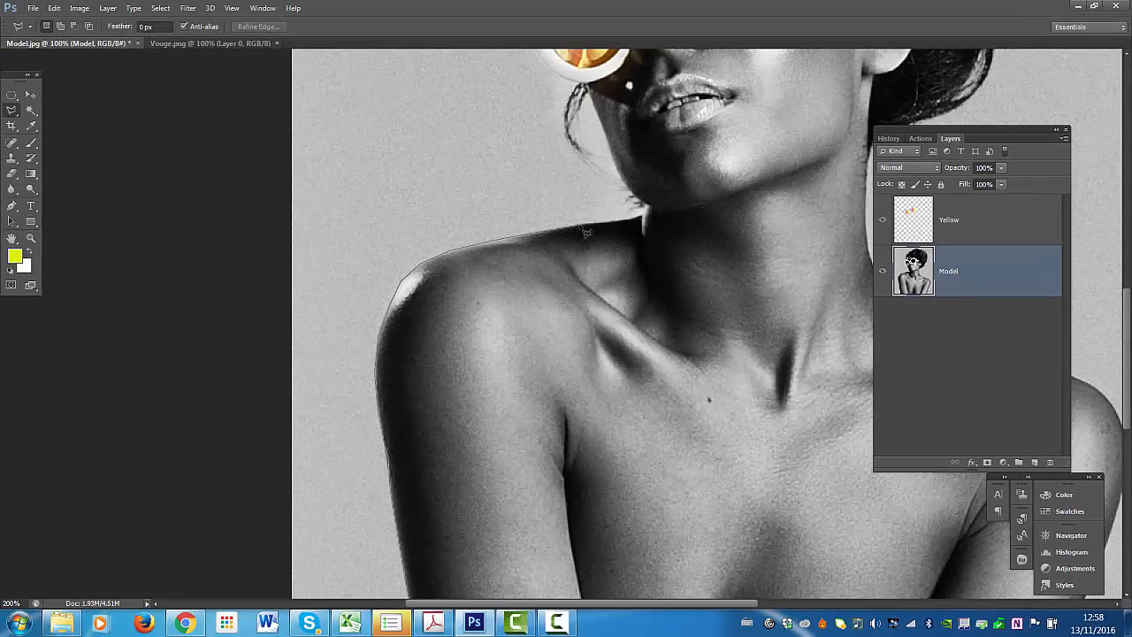
scroll(816, 166, up, 5)
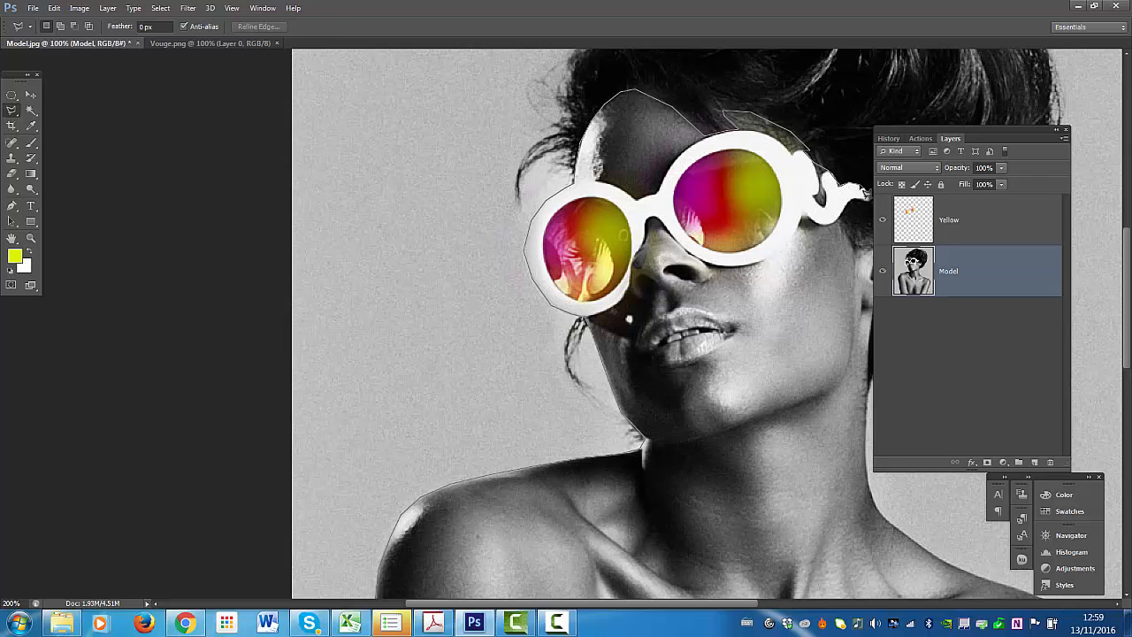
key(ctrl+minus)
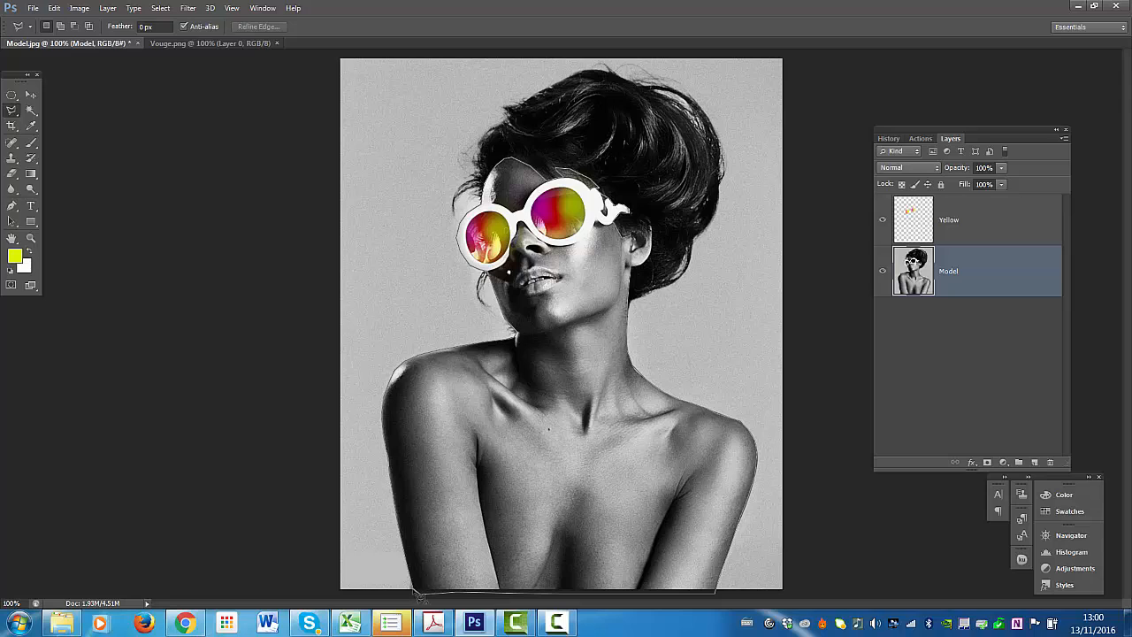
double_click(417, 594)
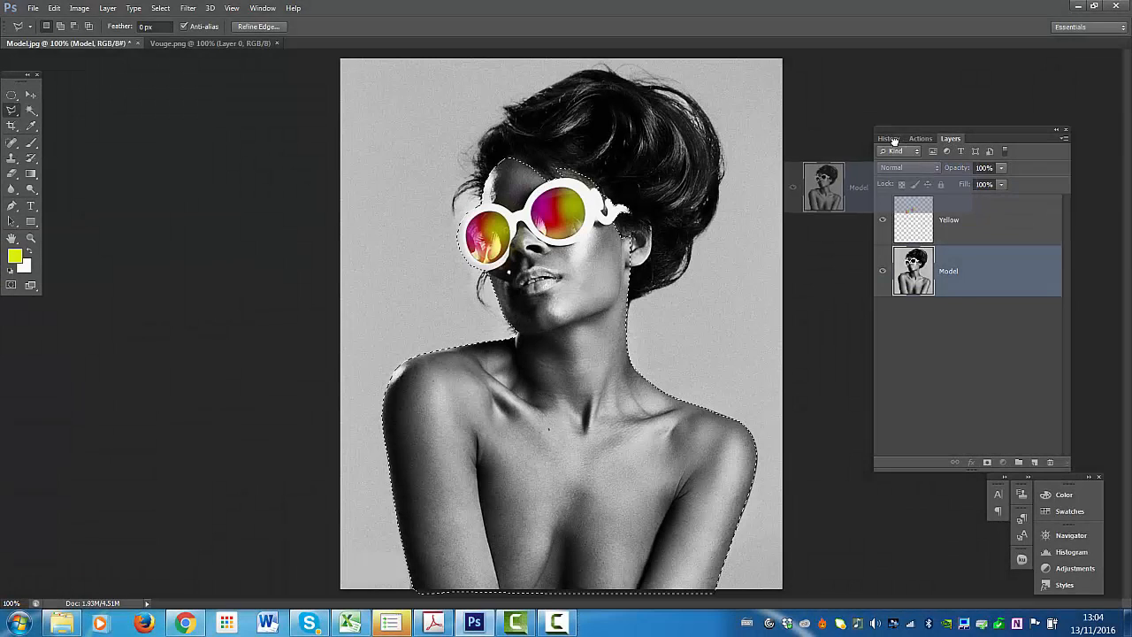
drag(840, 185, 894, 147)
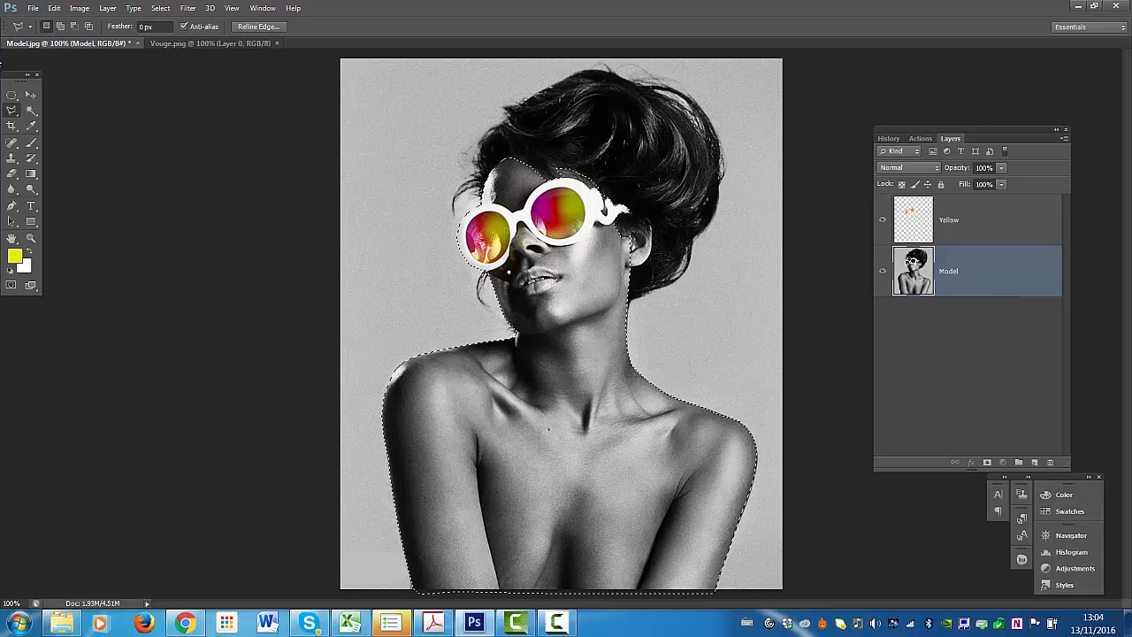
- Add a Color Balance adjustment layer above the Model layer, masked by the selection of her body and face
click(32, 94)
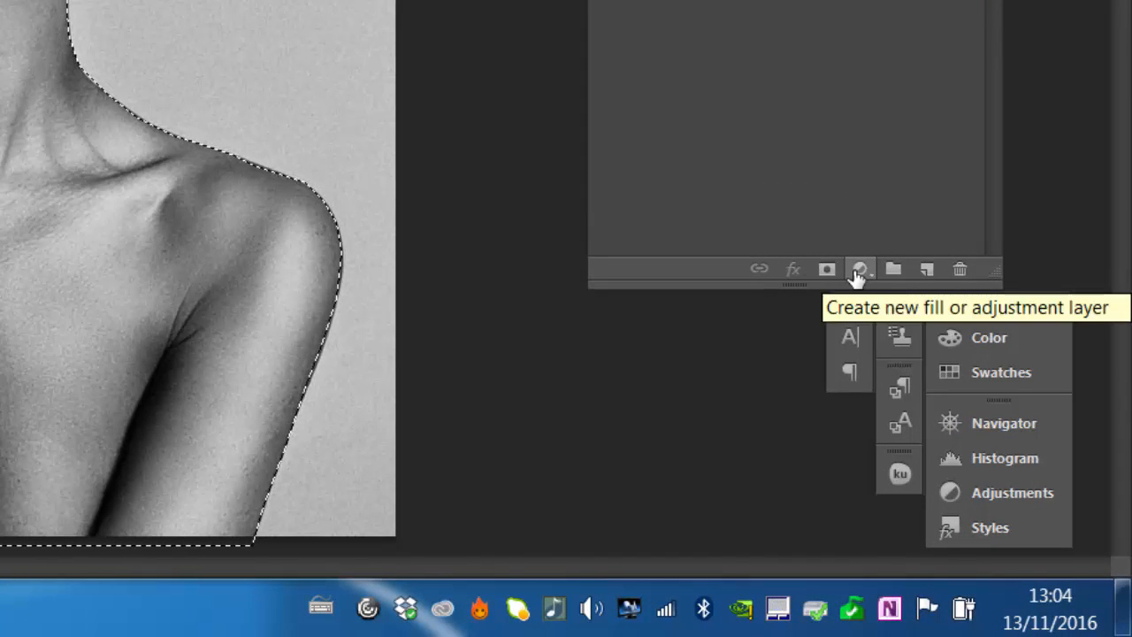
click(858, 270)
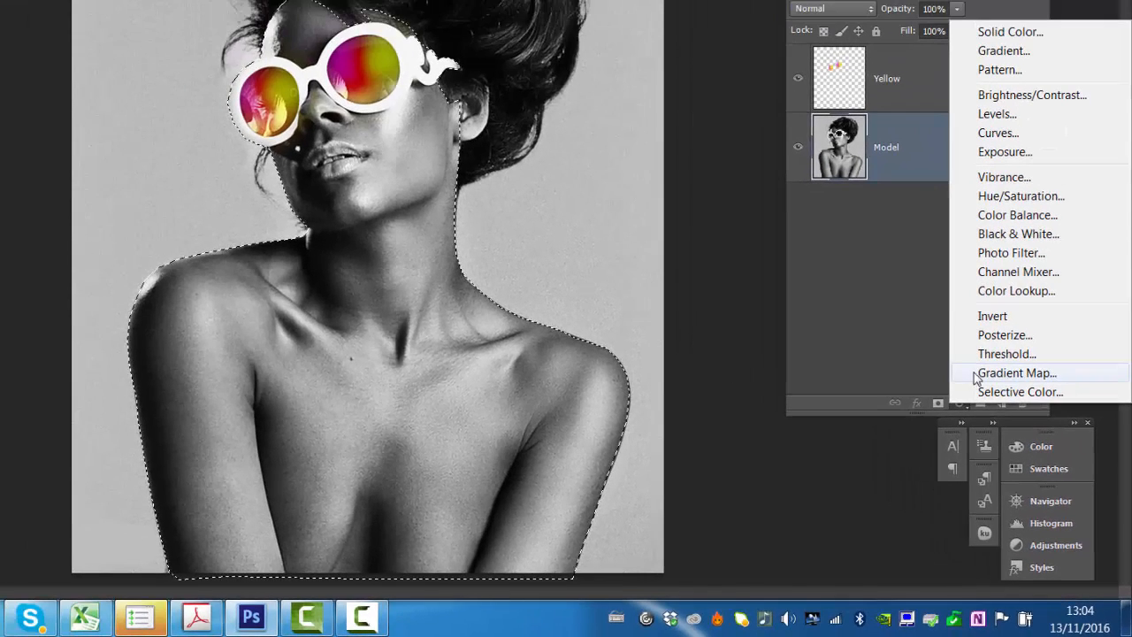
click(994, 217)
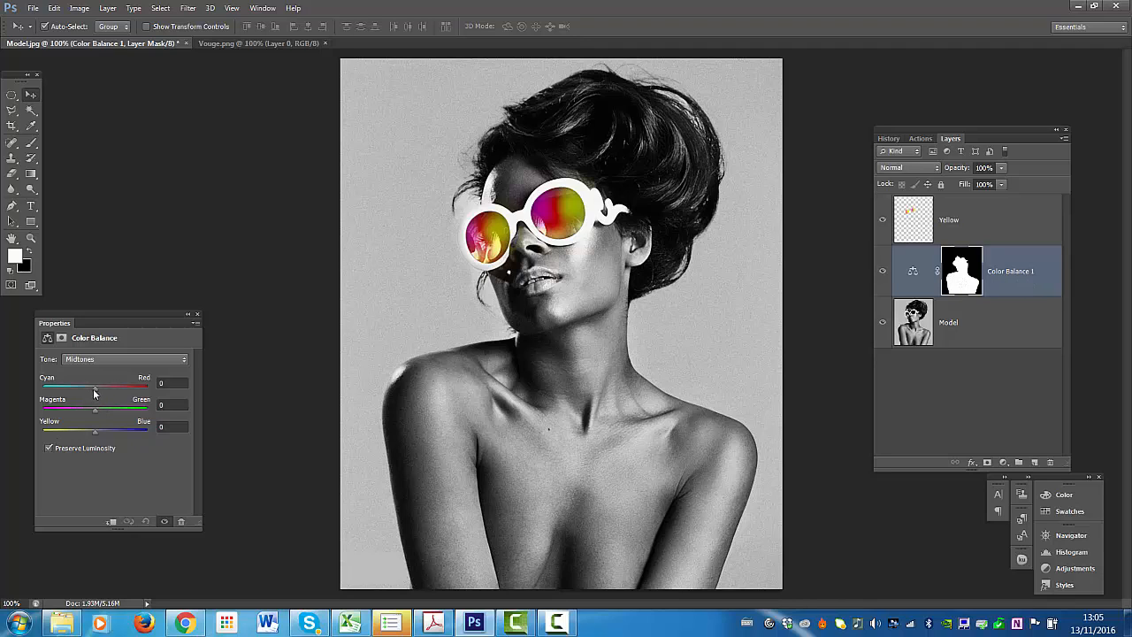
- Set the Color Balance midtones to Cyan–Red +100, Magenta–Green +12 and Yellow–Blue +6
drag(93, 386, 104, 386)
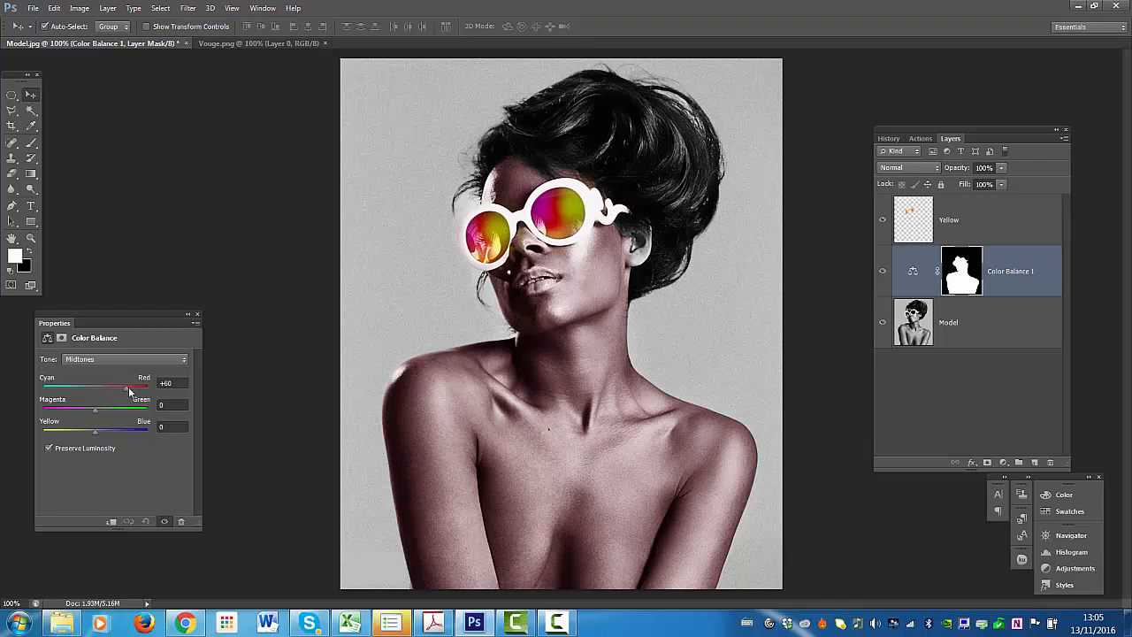
drag(133, 389, 144, 389)
drag(144, 388, 135, 413)
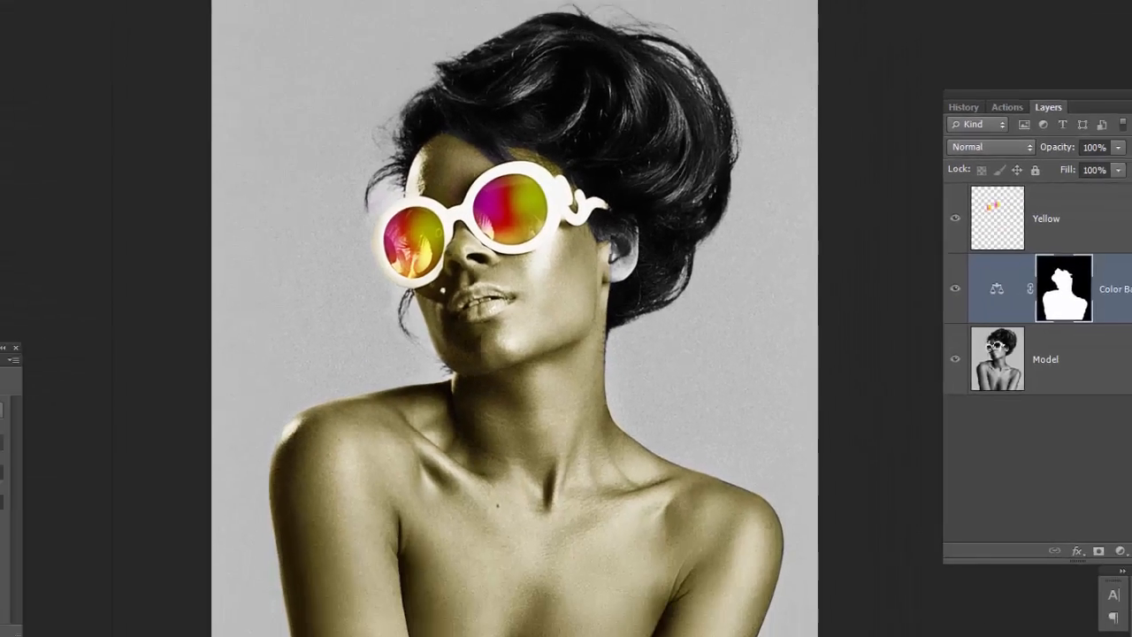
drag(141, 410, 94, 416)
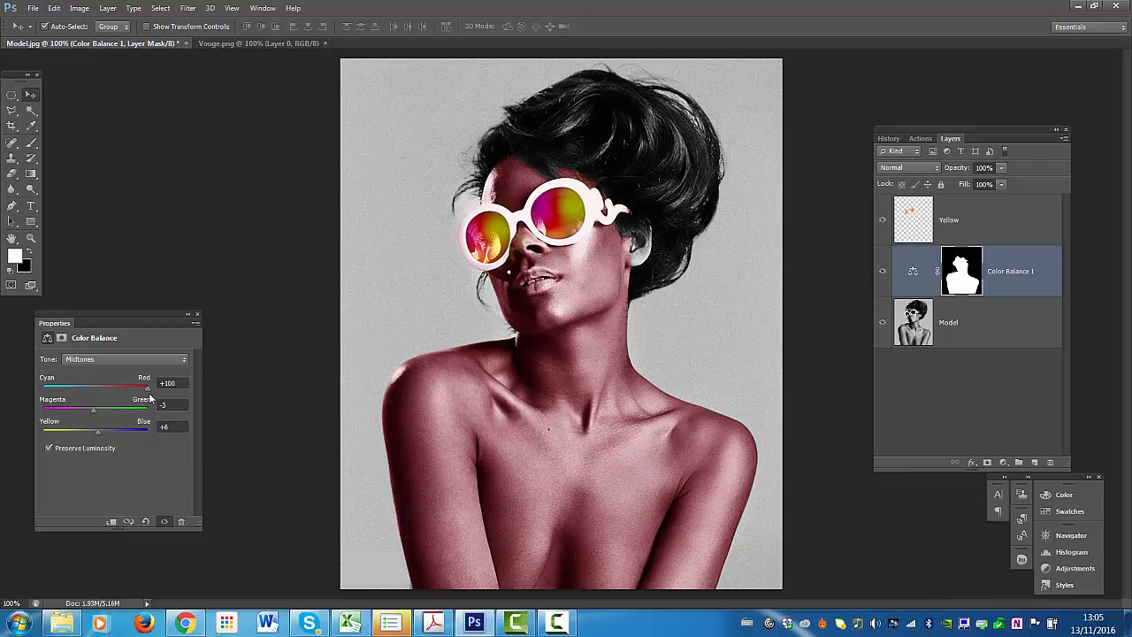
mouse_move(100, 412)
mouse_down()
mouse_move(113, 414)
mouse_move(101, 413)
mouse_up()
- Paint white over the model's ear on the Color Balance mask with a soft 46 px brush to extend the tint there
click(31, 144)
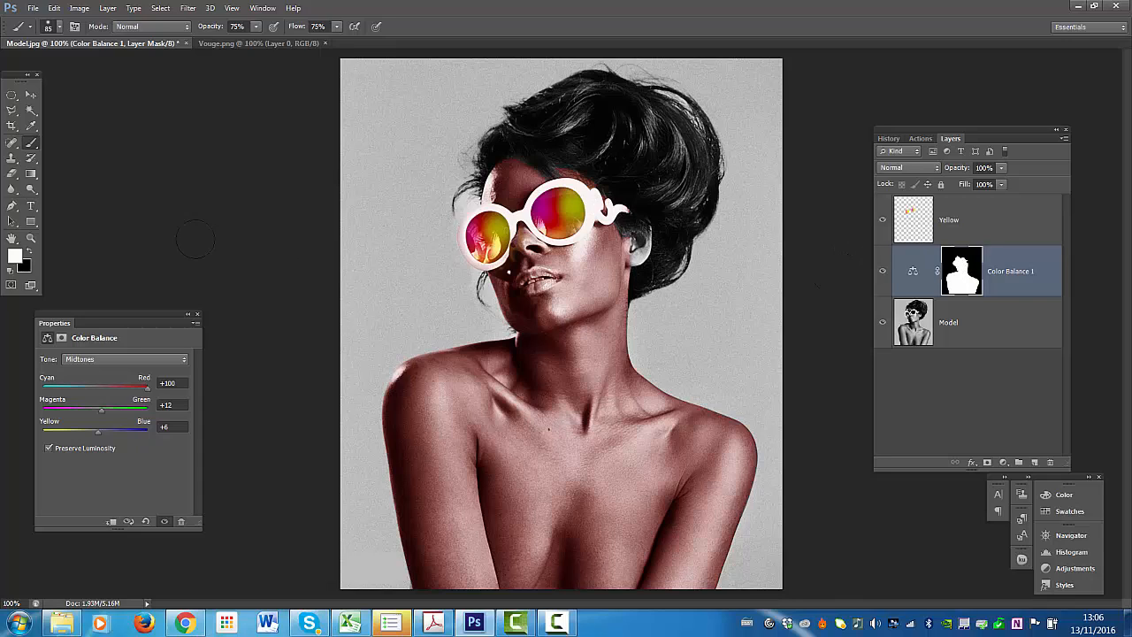
click(59, 26)
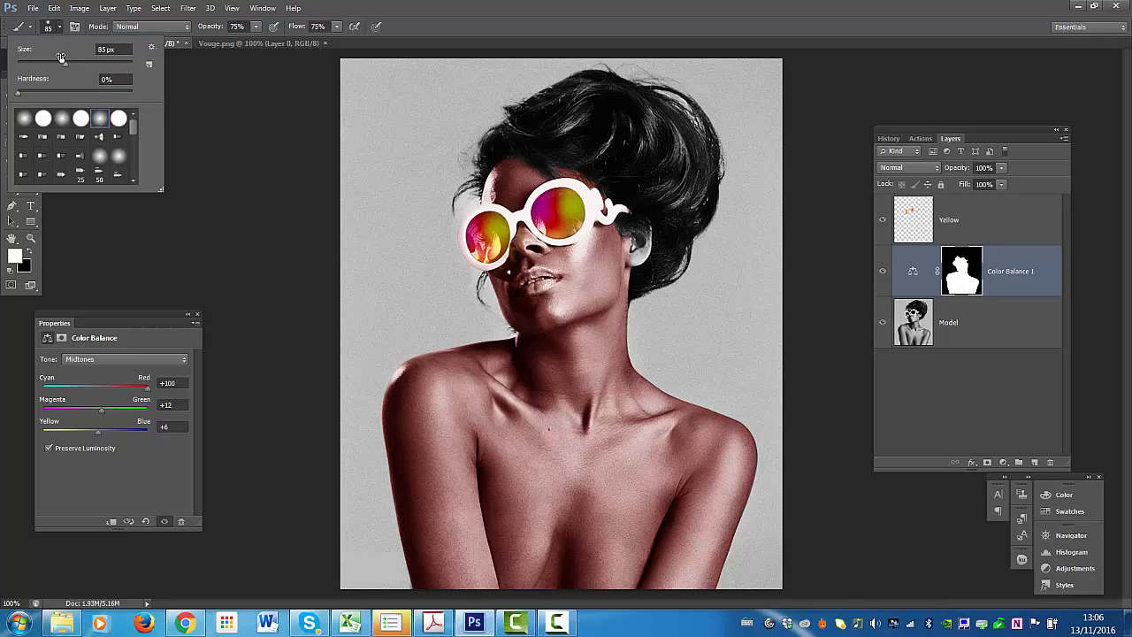
drag(64, 64, 44, 64)
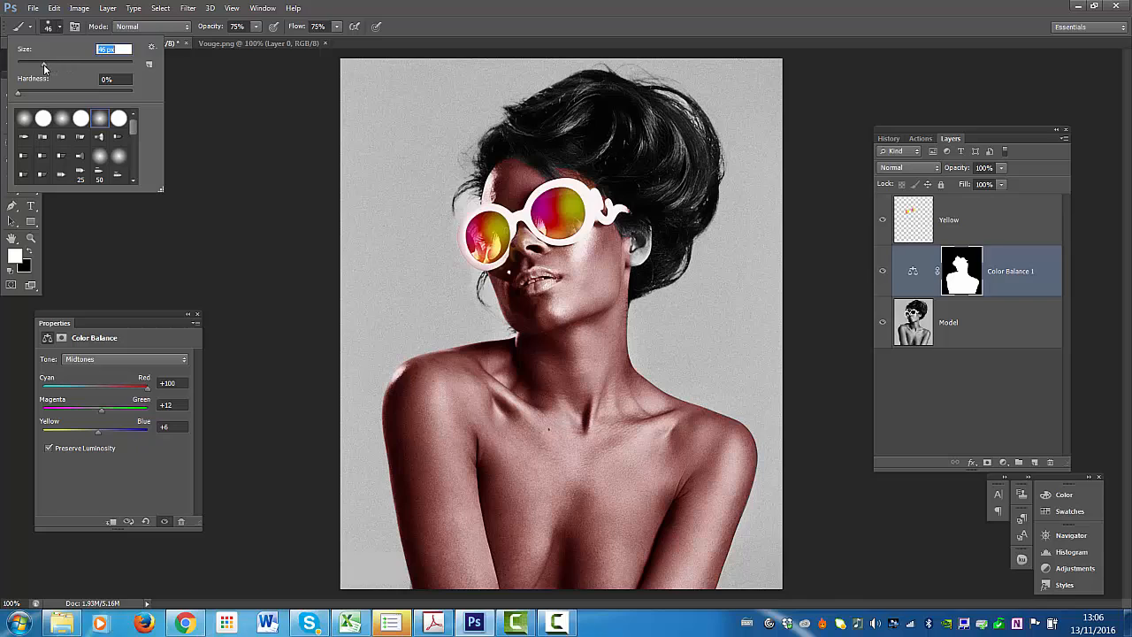
click(99, 119)
click(15, 255)
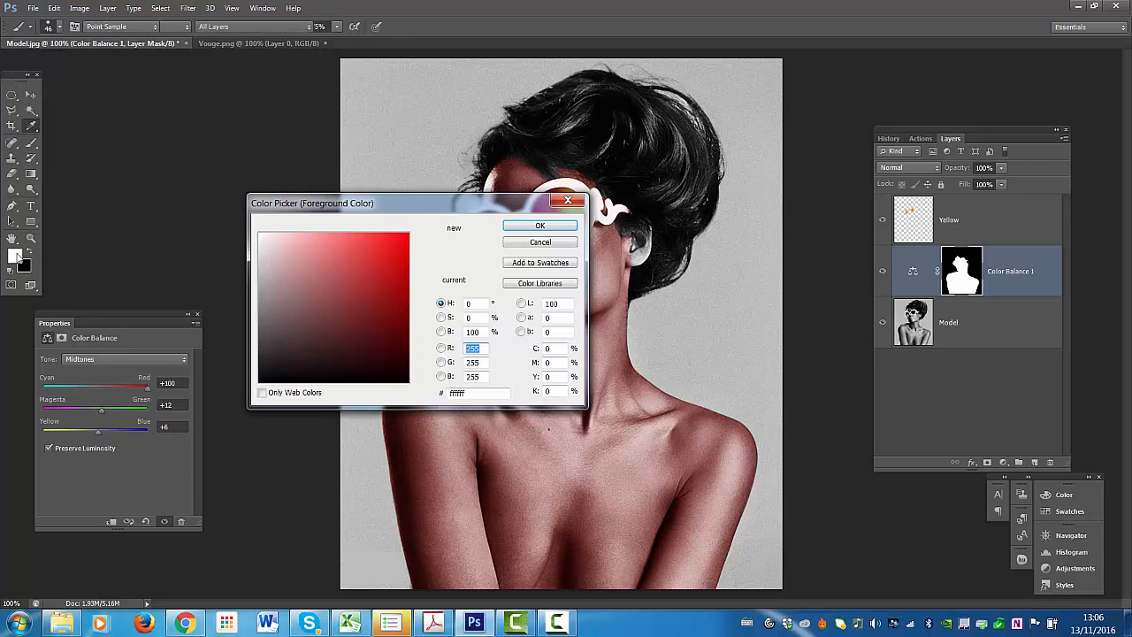
click(539, 225)
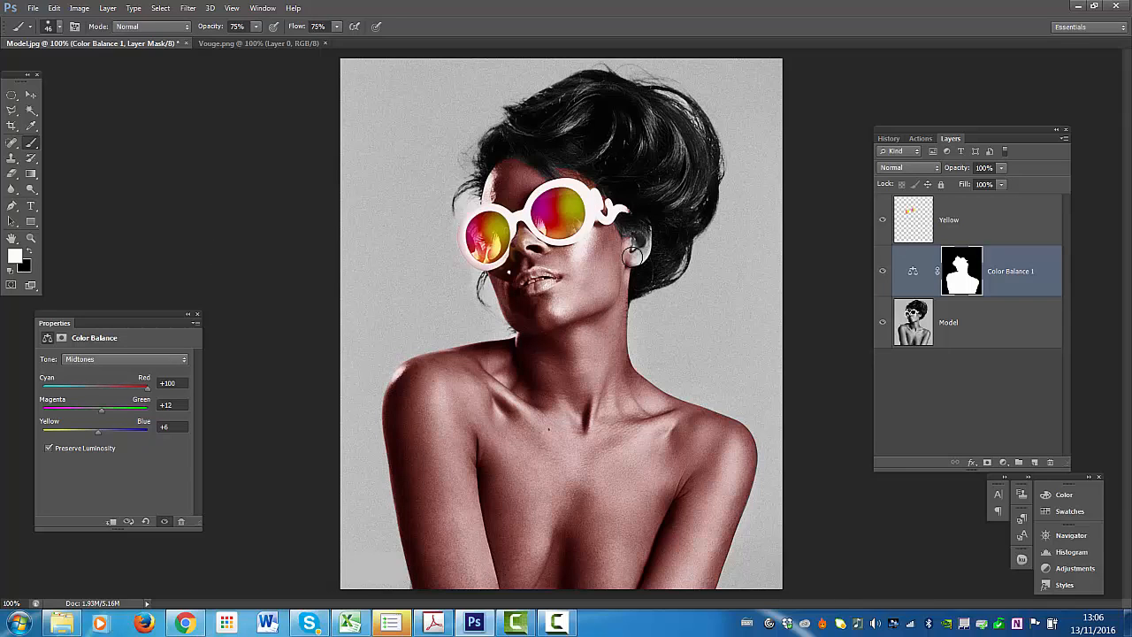
drag(631, 255, 639, 254)
key(ctrl+plus)
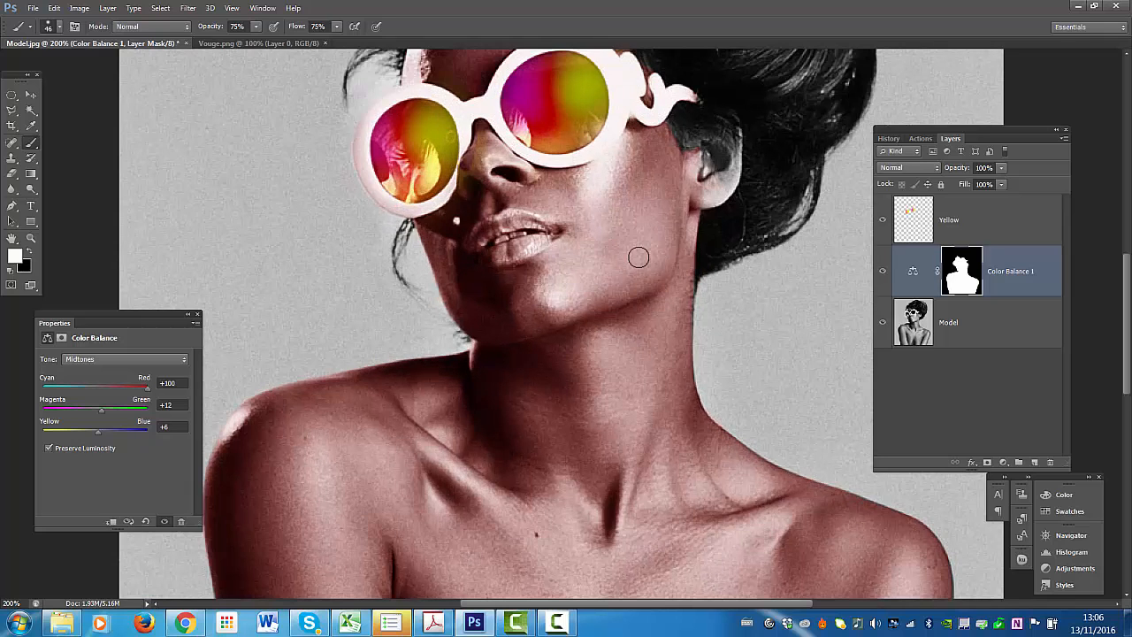
drag(705, 193, 719, 183)
- Paint white on the Color Balance mask along the skin between the upper sunglasses frame and the hair with a 27 px brush
click(12, 238)
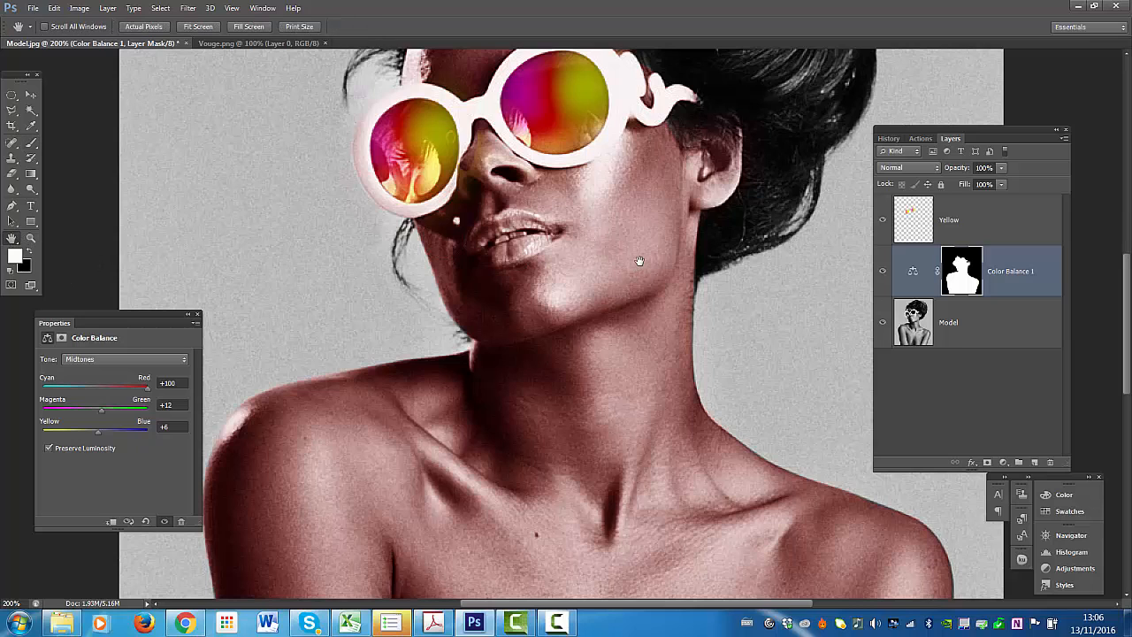
click(30, 94)
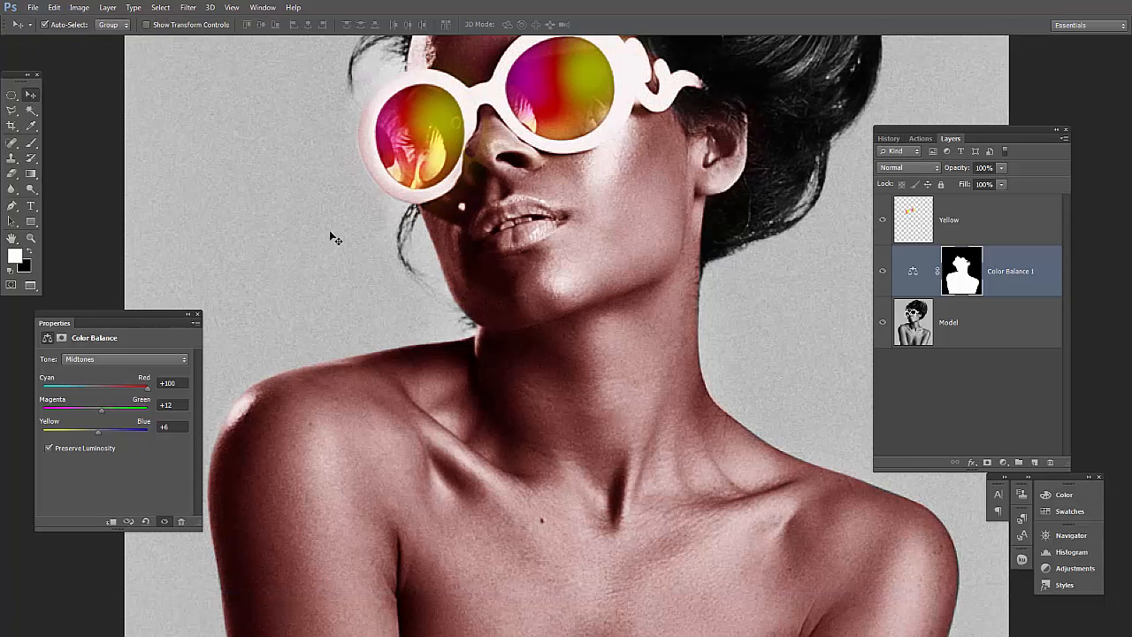
click(13, 238)
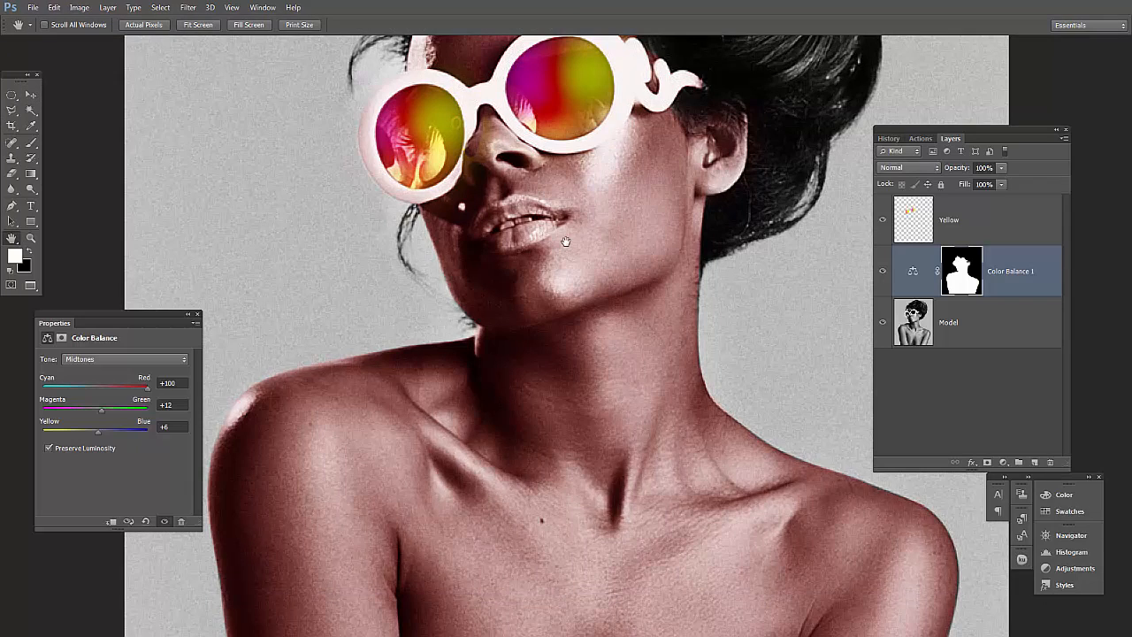
drag(565, 242, 582, 404)
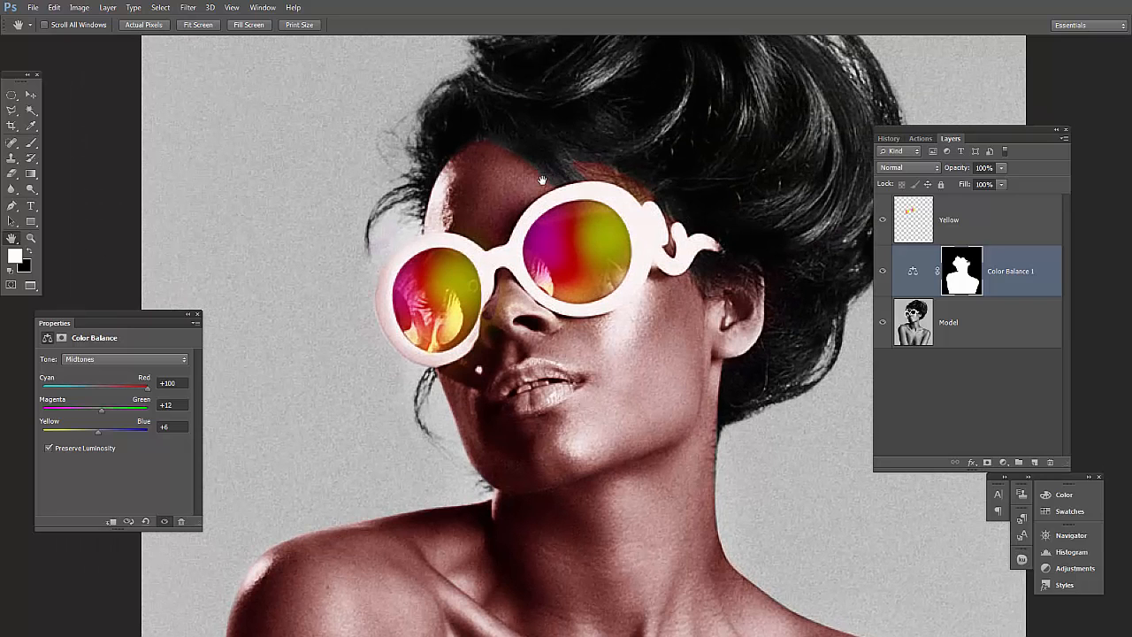
key(ctrl+plus)
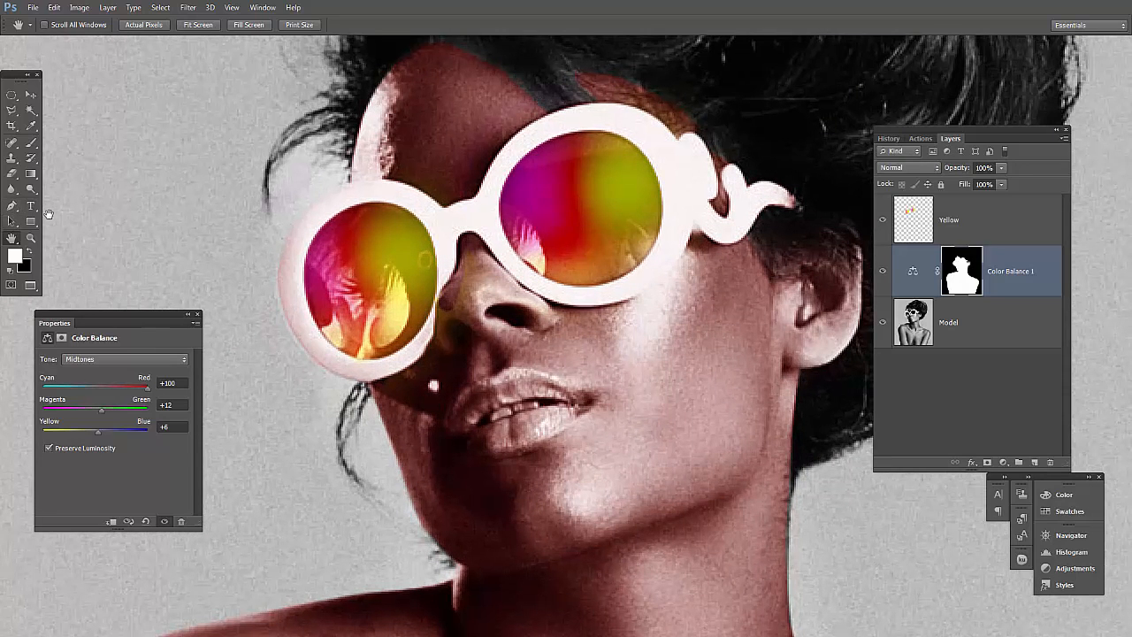
click(30, 143)
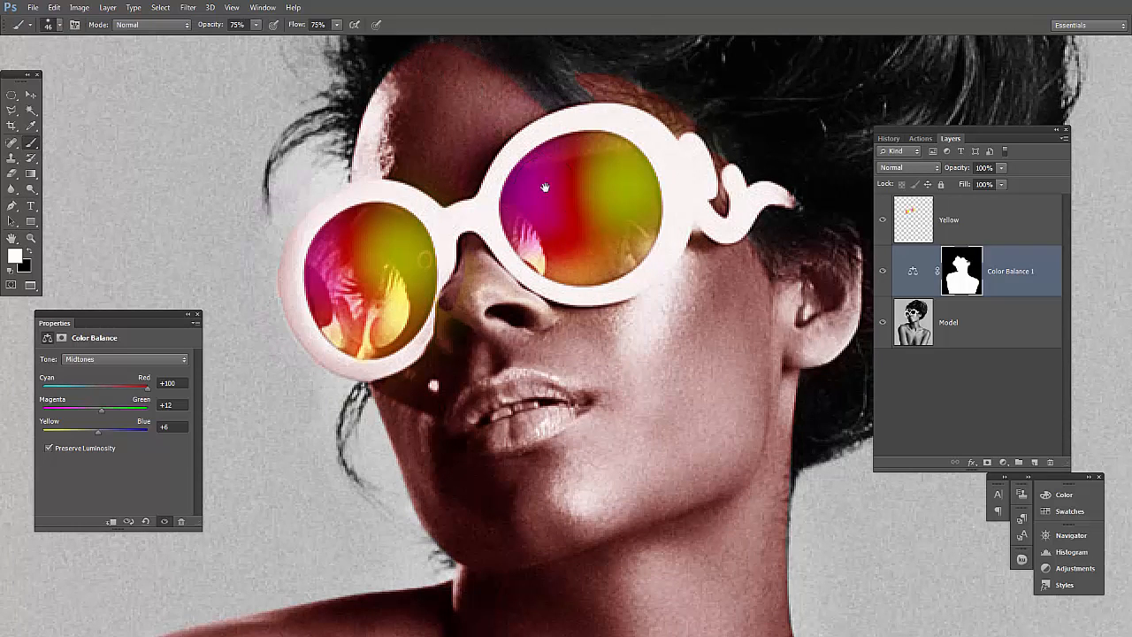
drag(544, 186, 541, 200)
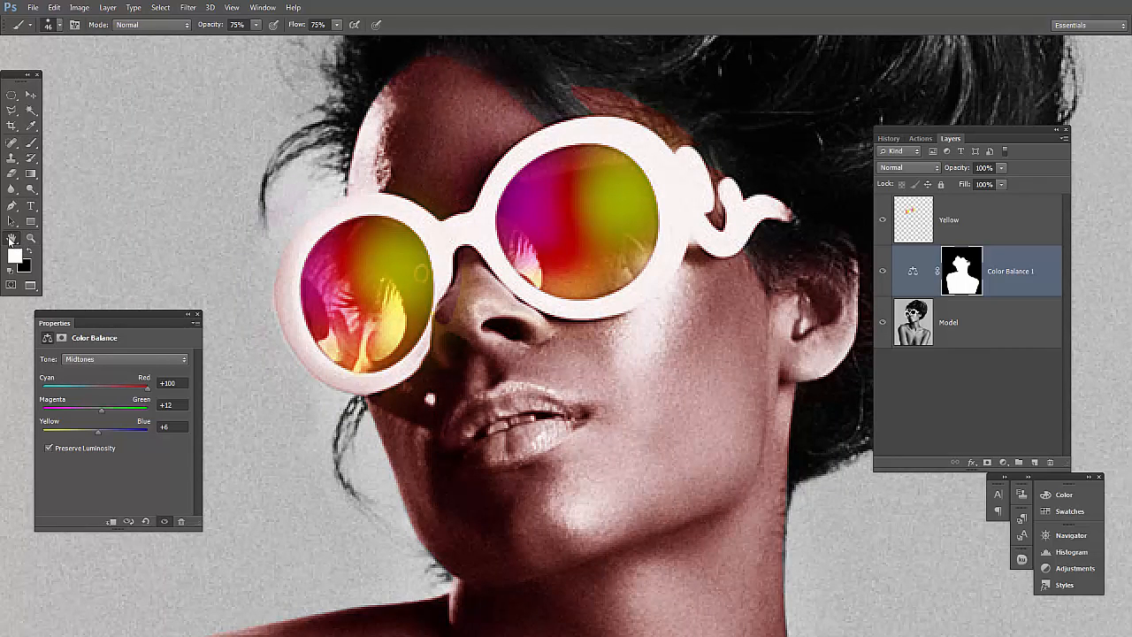
click(11, 239)
drag(526, 194, 478, 301)
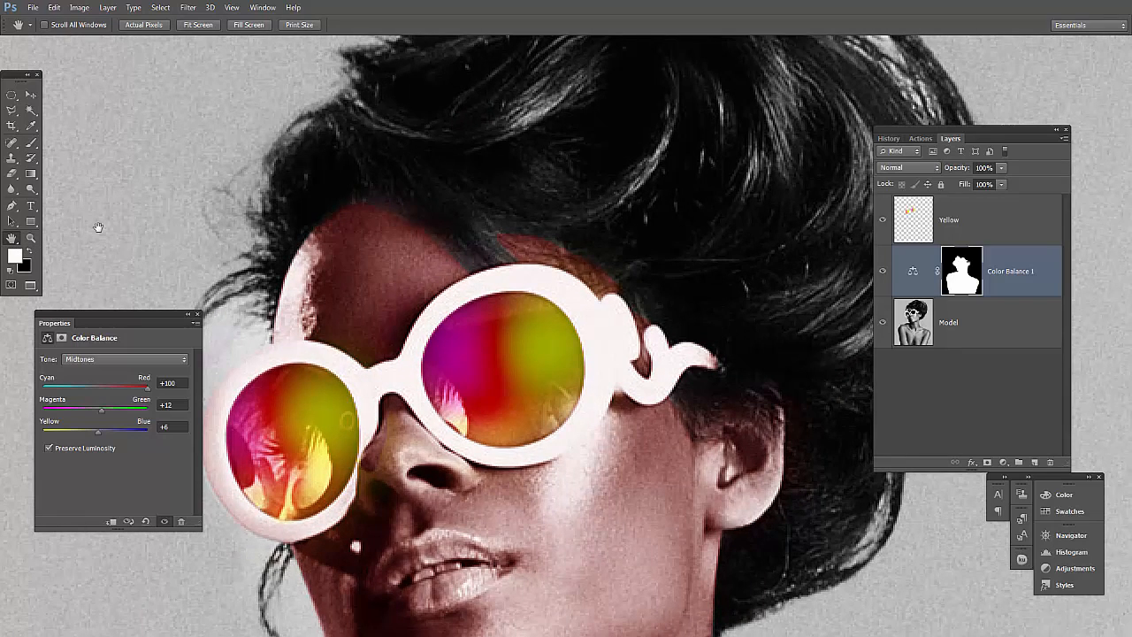
click(32, 157)
click(59, 26)
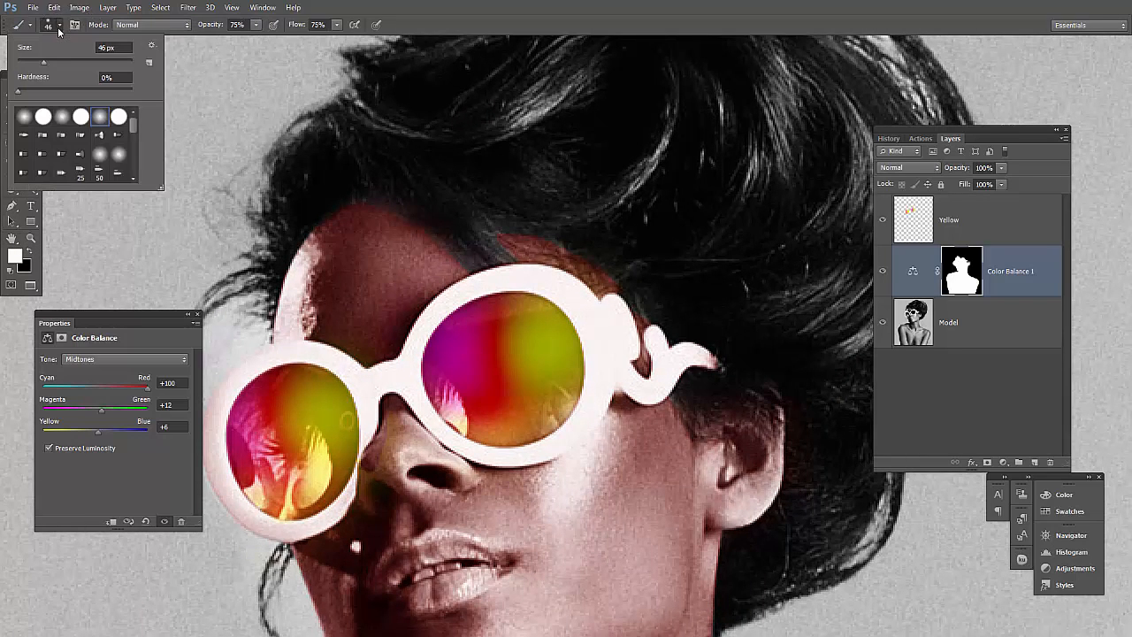
drag(43, 60, 33, 60)
click(510, 243)
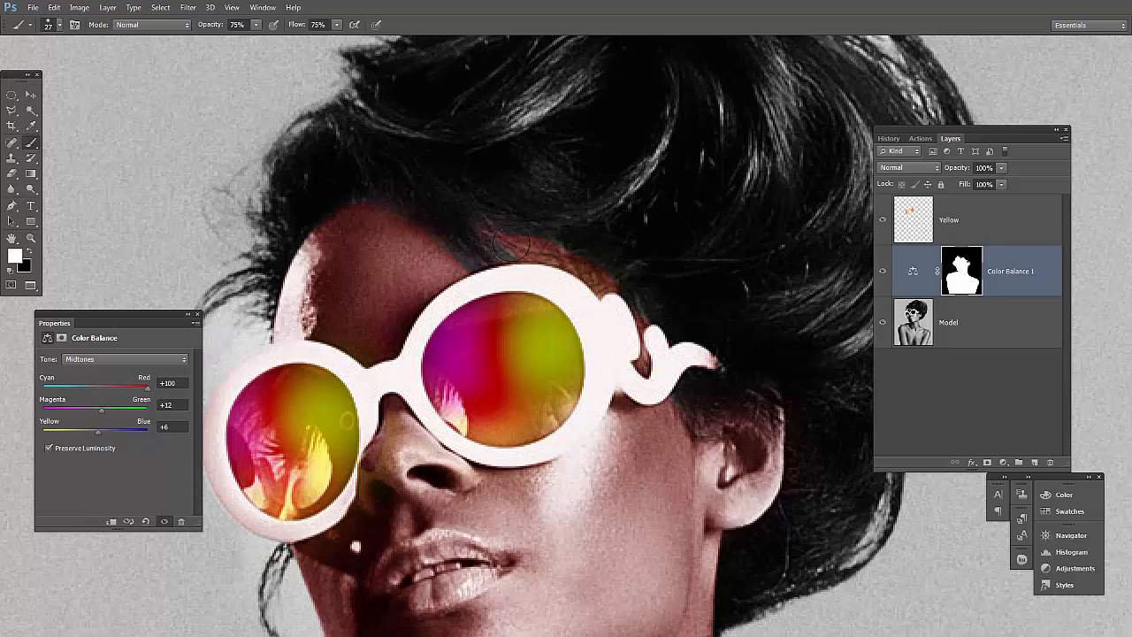
drag(548, 251, 636, 313)
- View the whole tinted image in the full-screen modes and return to the standard screen mode
key(ctrl+0)
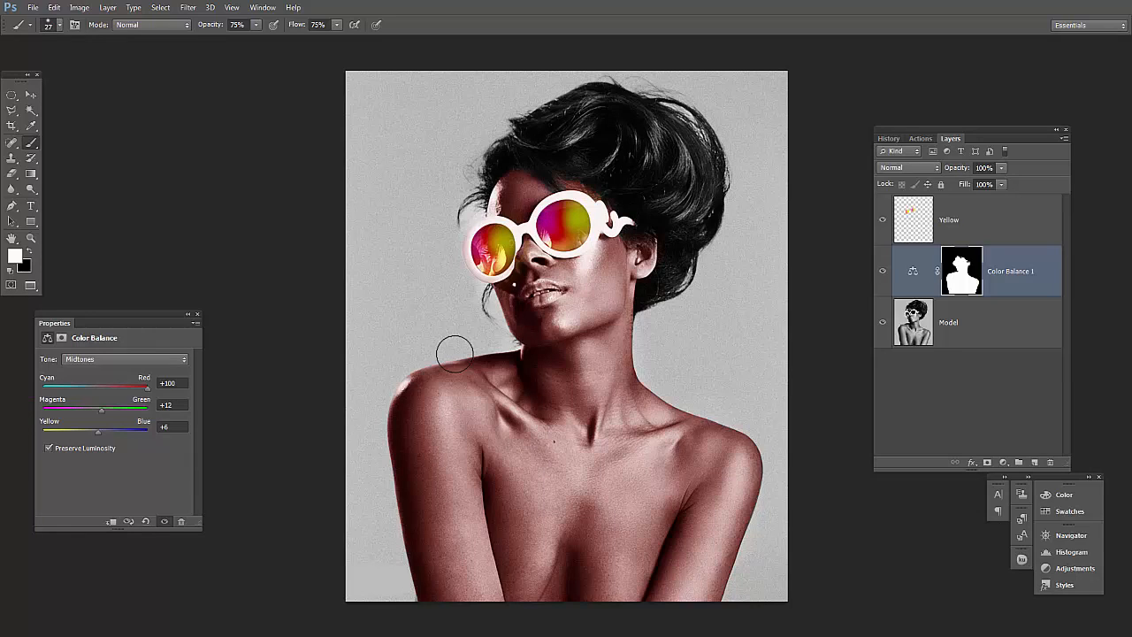
key(f)
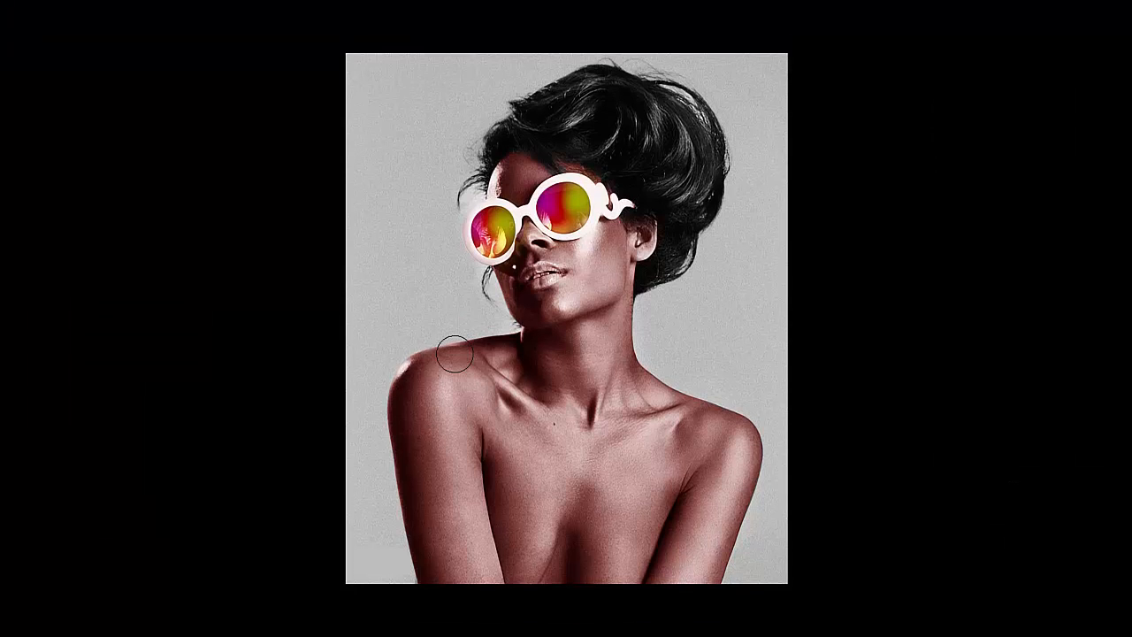
key(f)
key(f)
key(f)
key(b)
key(f)
key(f)
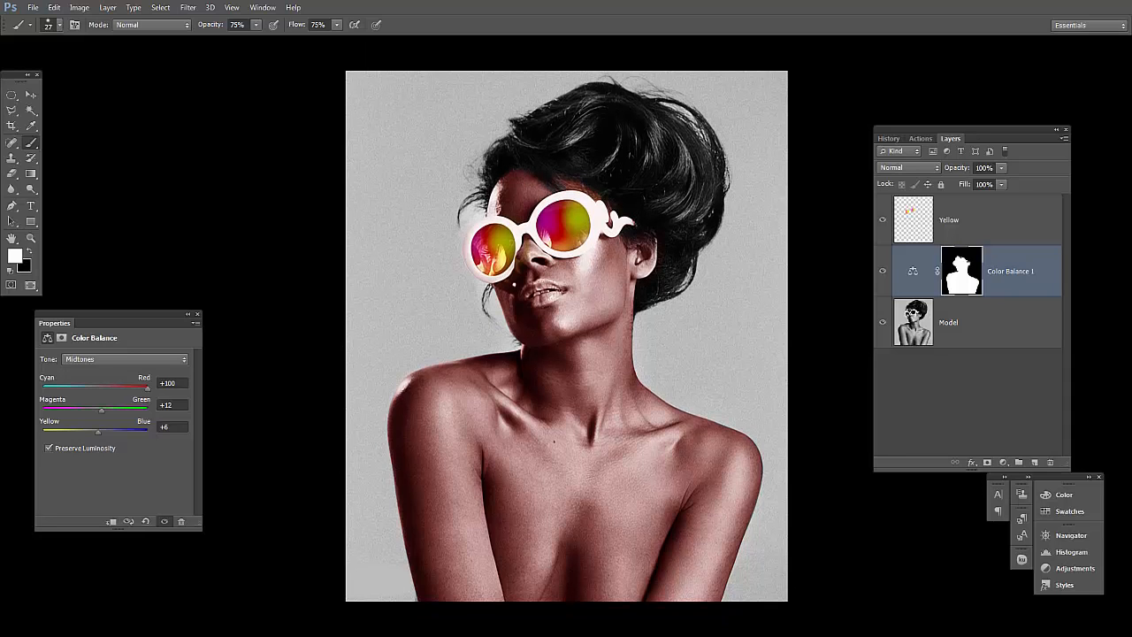
key(f)
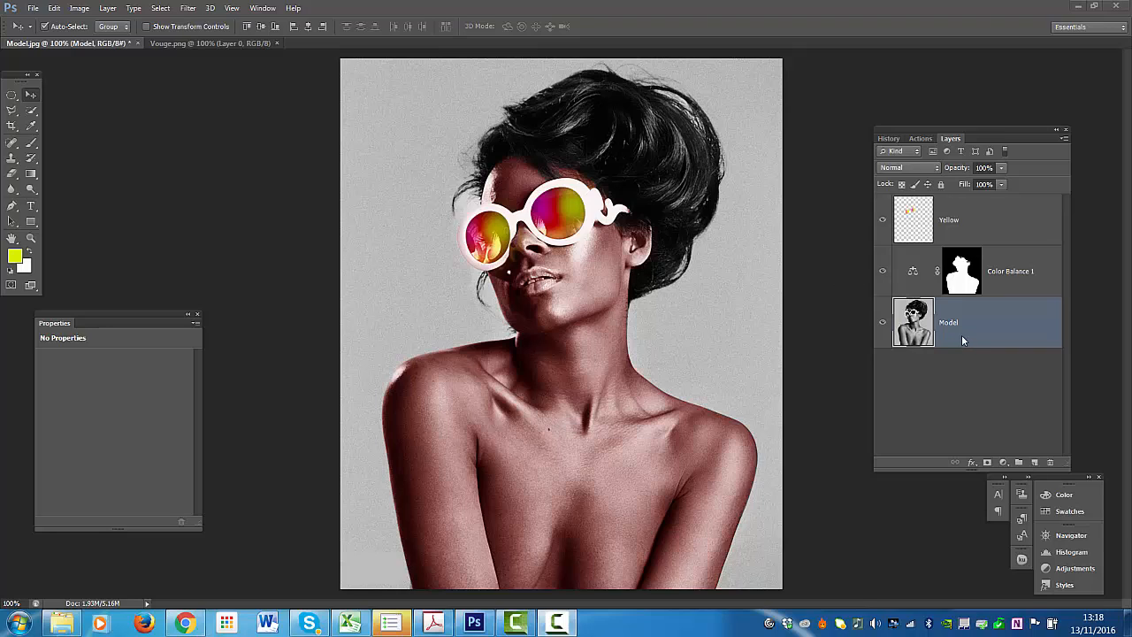
- Deselect the background around the model and show the available Lasso tool variants
click(13, 95)
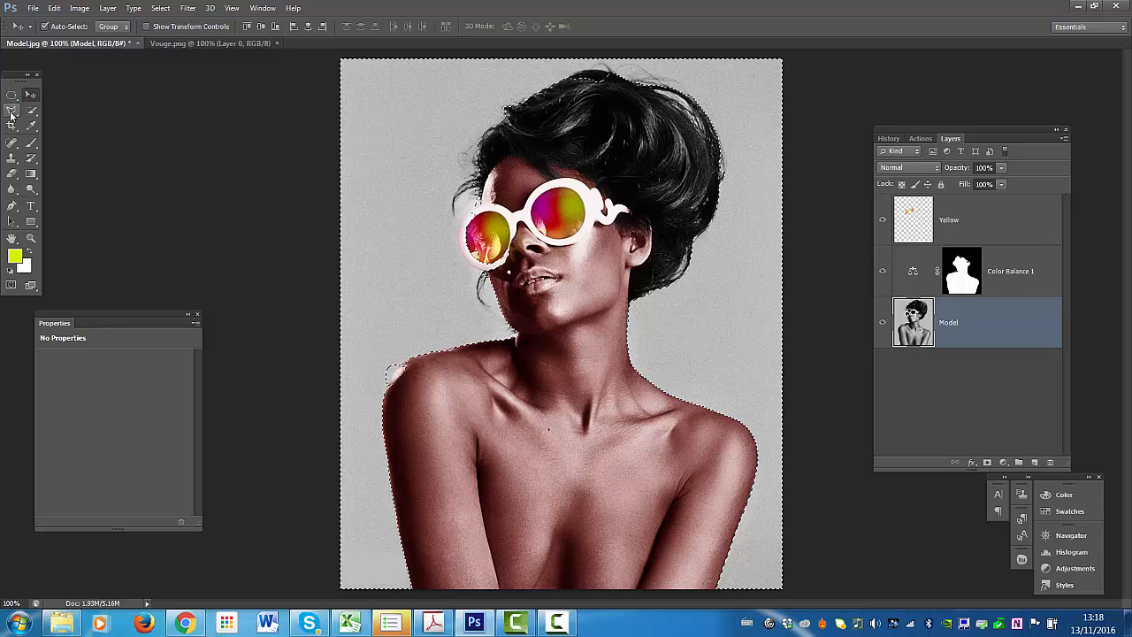
key(ctrl+d)
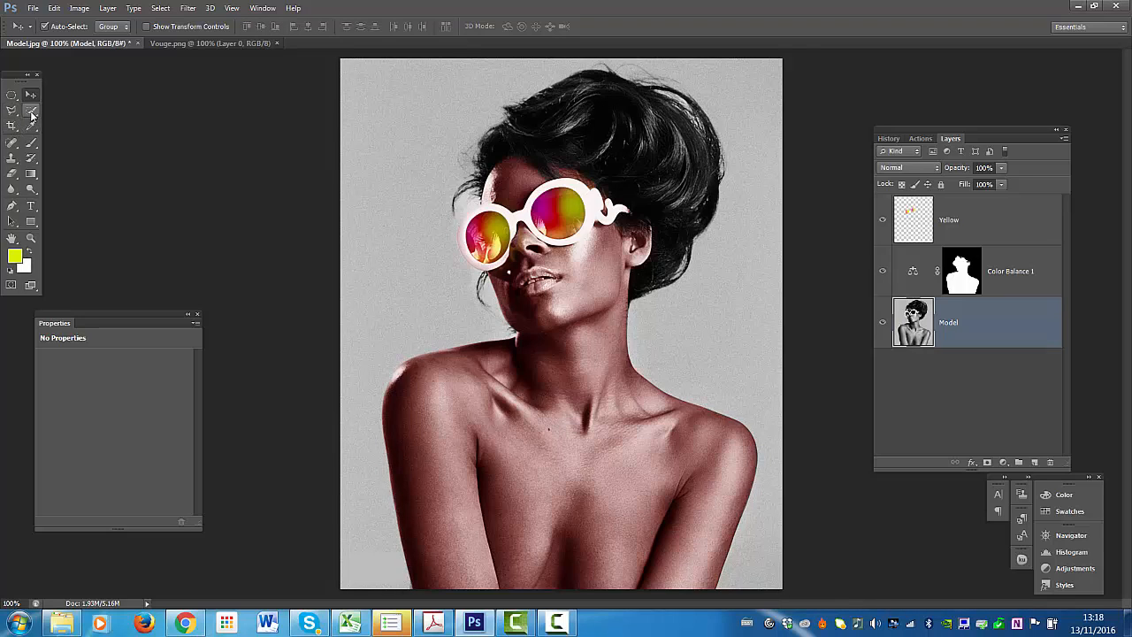
click(9, 110)
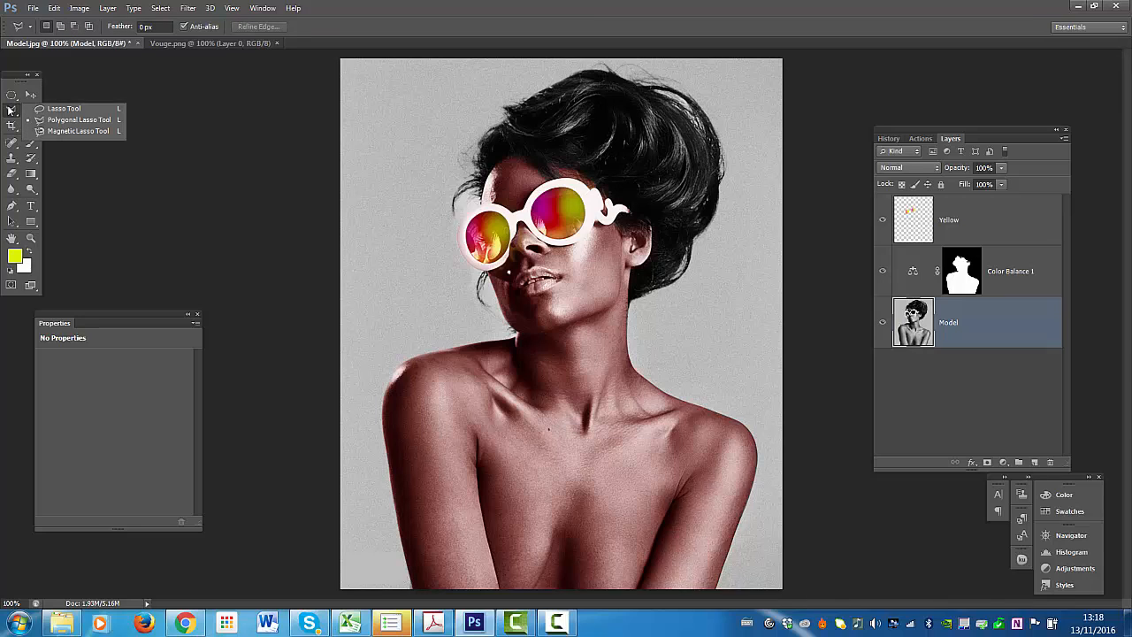
- Show the available Marquee tool variants
click(10, 94)
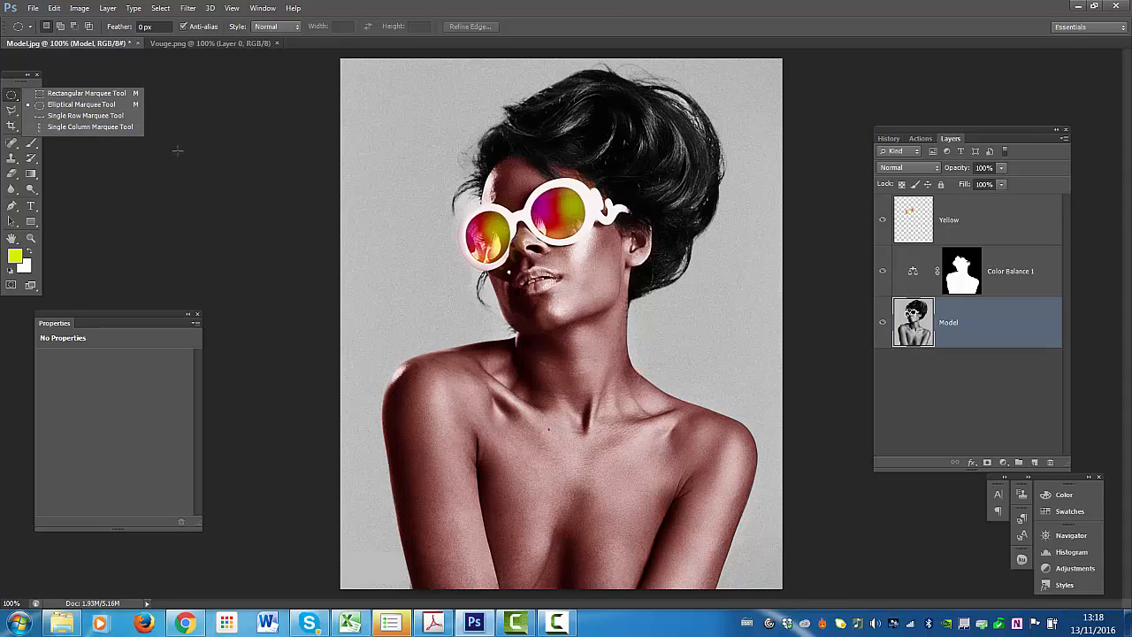
click(101, 160)
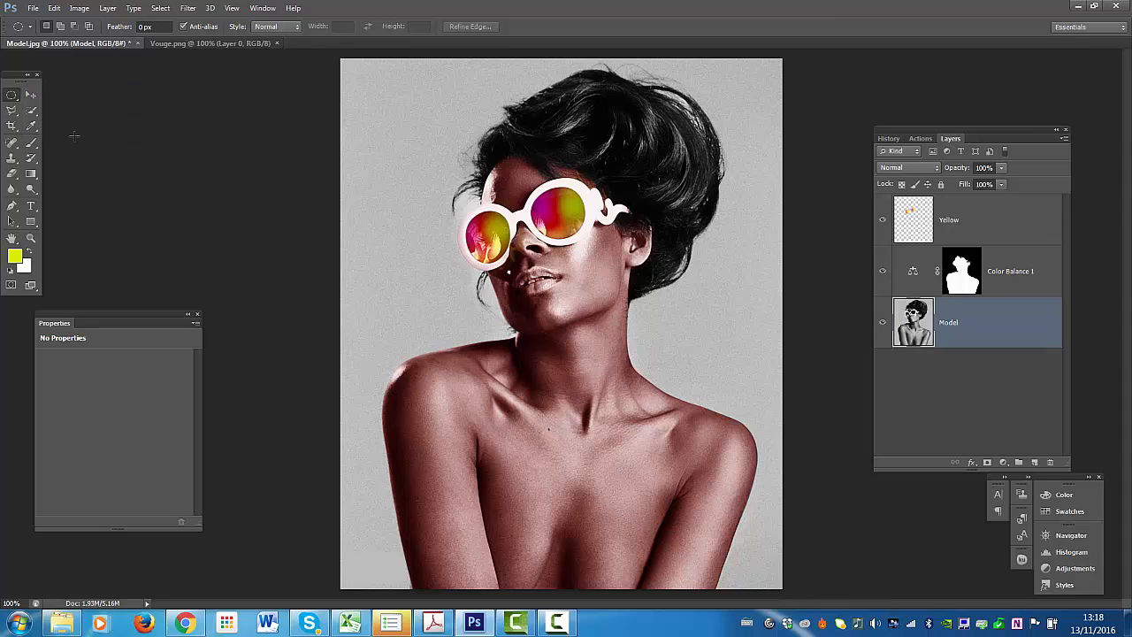
- Select the whole grey background around the model with the 30 px Quick Selection tool
click(36, 111)
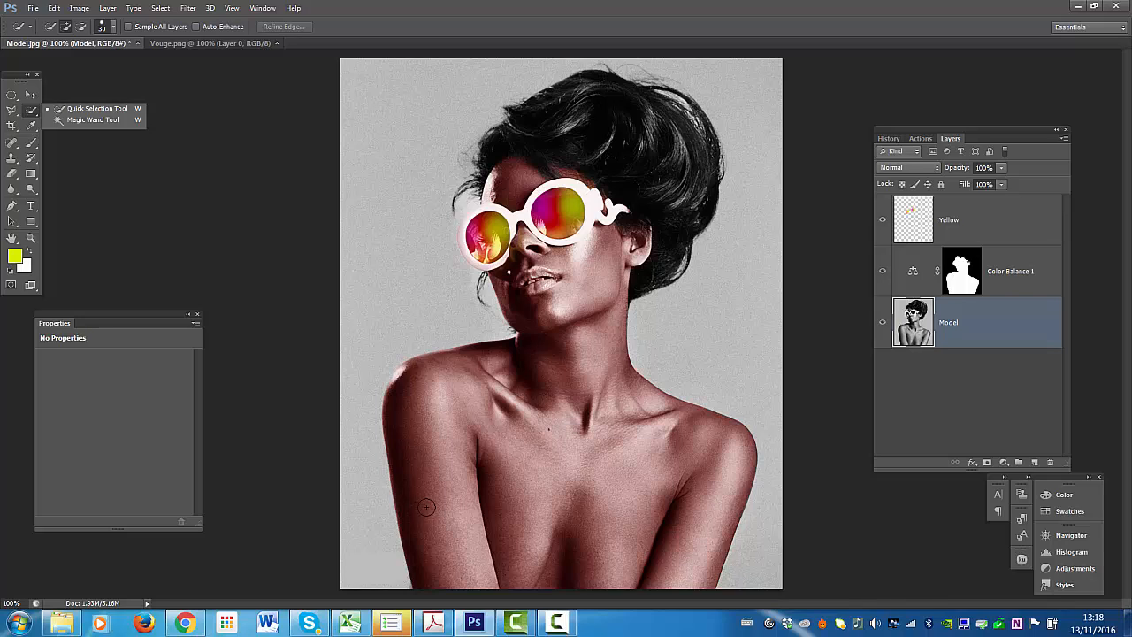
click(381, 568)
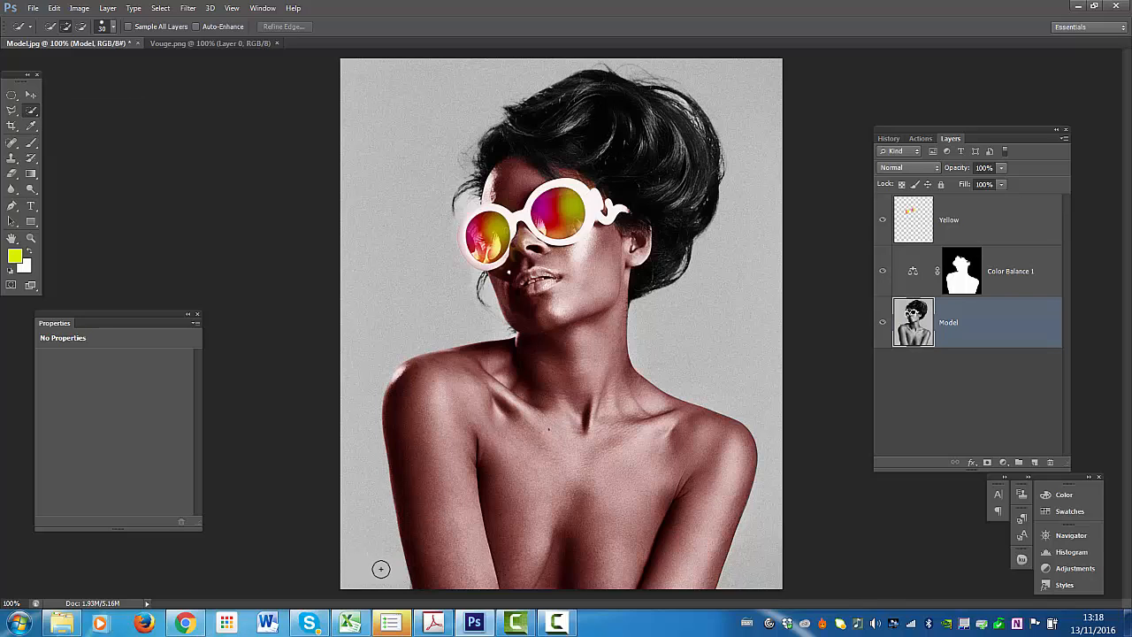
drag(381, 569, 364, 485)
mouse_move(366, 486)
mouse_down()
mouse_move(371, 341)
mouse_move(468, 317)
mouse_move(461, 300)
mouse_move(406, 268)
mouse_move(397, 225)
mouse_up()
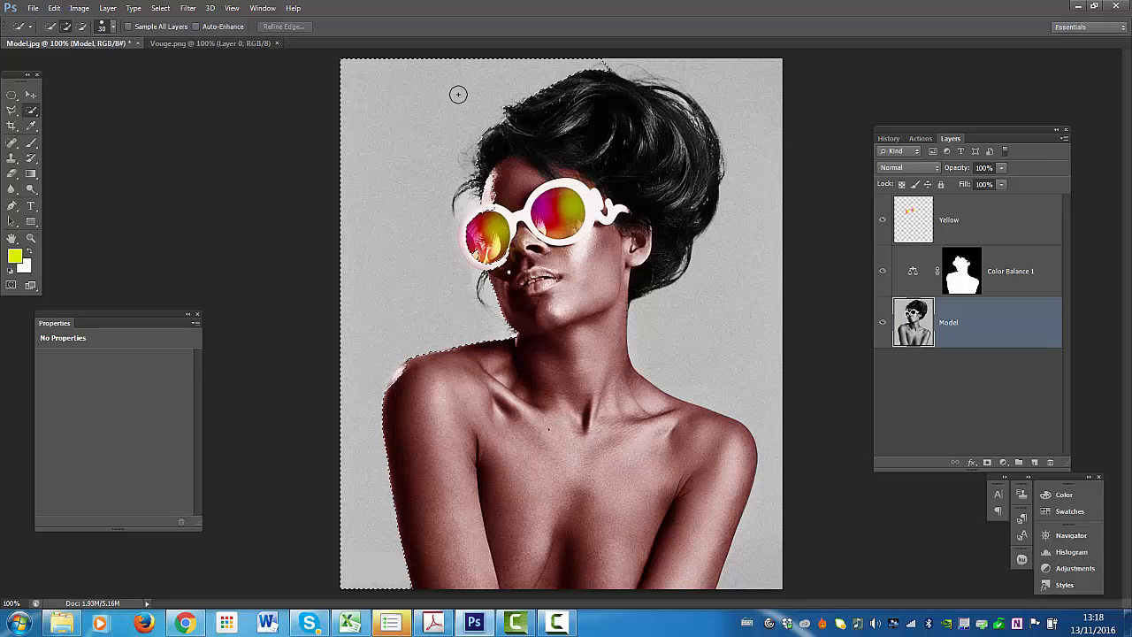
mouse_move(506, 86)
mouse_down()
mouse_move(571, 67)
mouse_move(682, 60)
mouse_move(731, 96)
mouse_move(742, 109)
mouse_move(744, 150)
mouse_move(752, 325)
mouse_up()
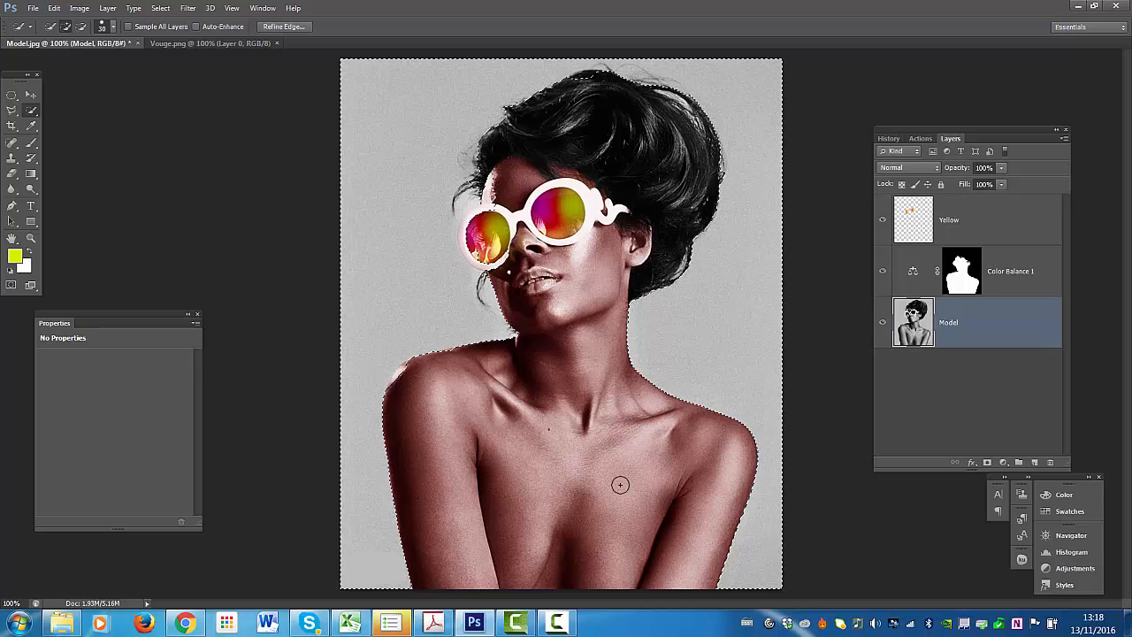
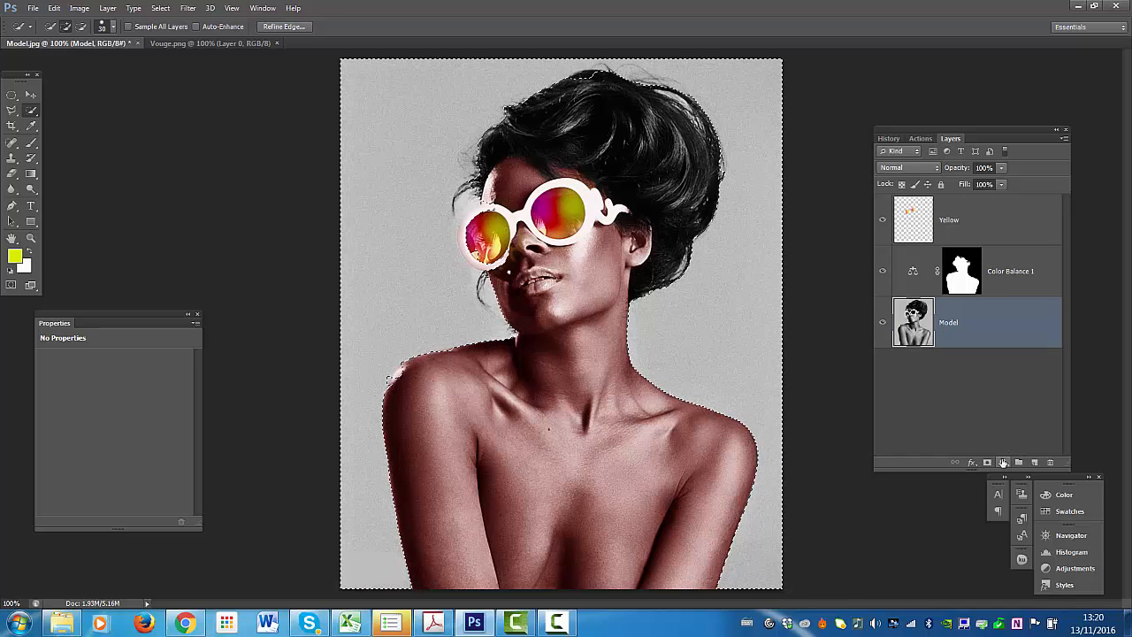
- Add a Channel Mixer adjustment layer from the background selection and lower Red to -10% in the Red output channel
click(1003, 463)
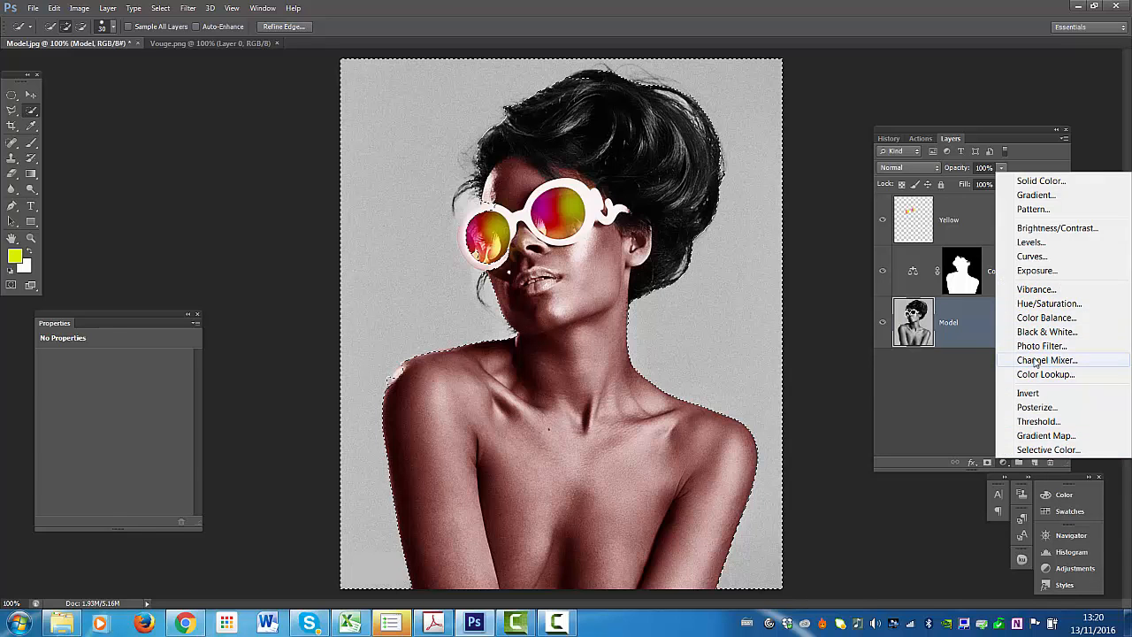
click(1034, 360)
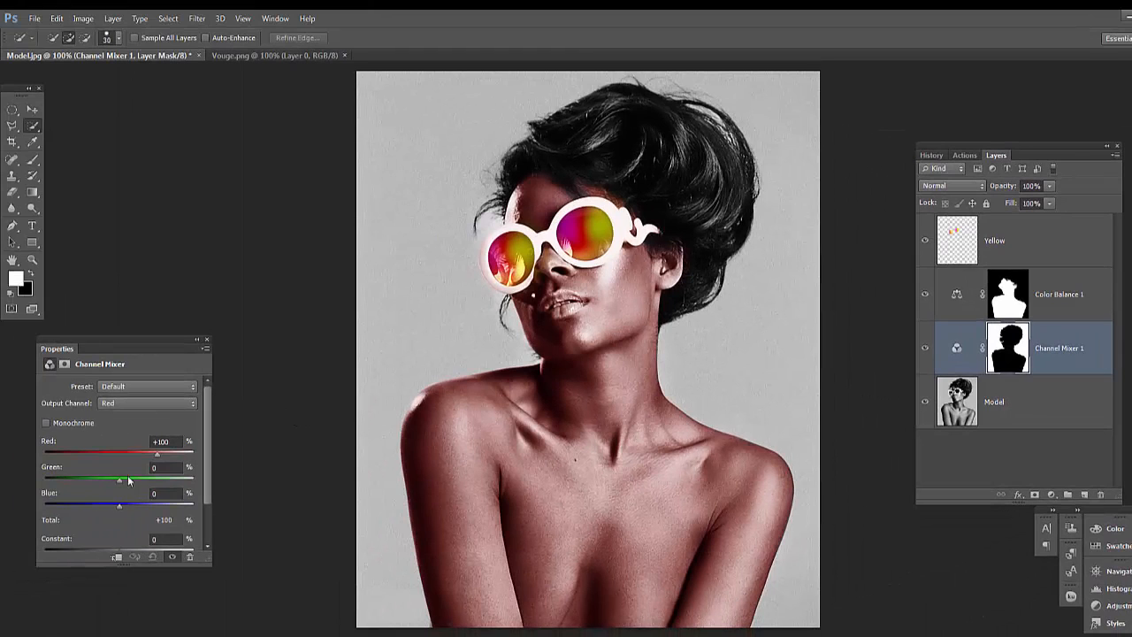
drag(157, 457, 132, 457)
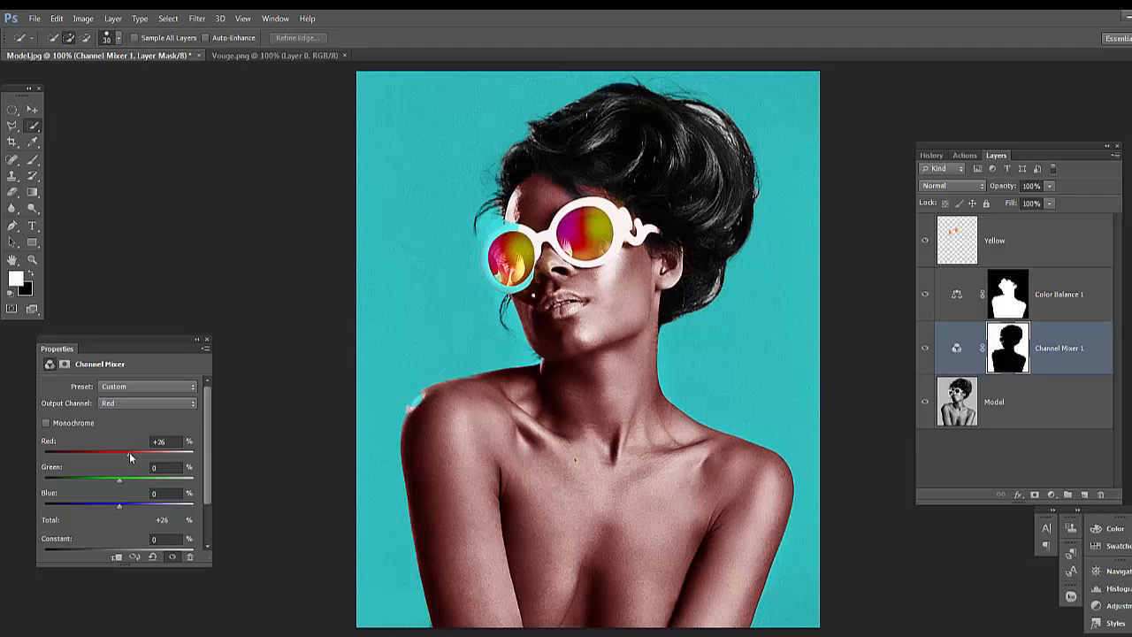
drag(128, 454, 115, 456)
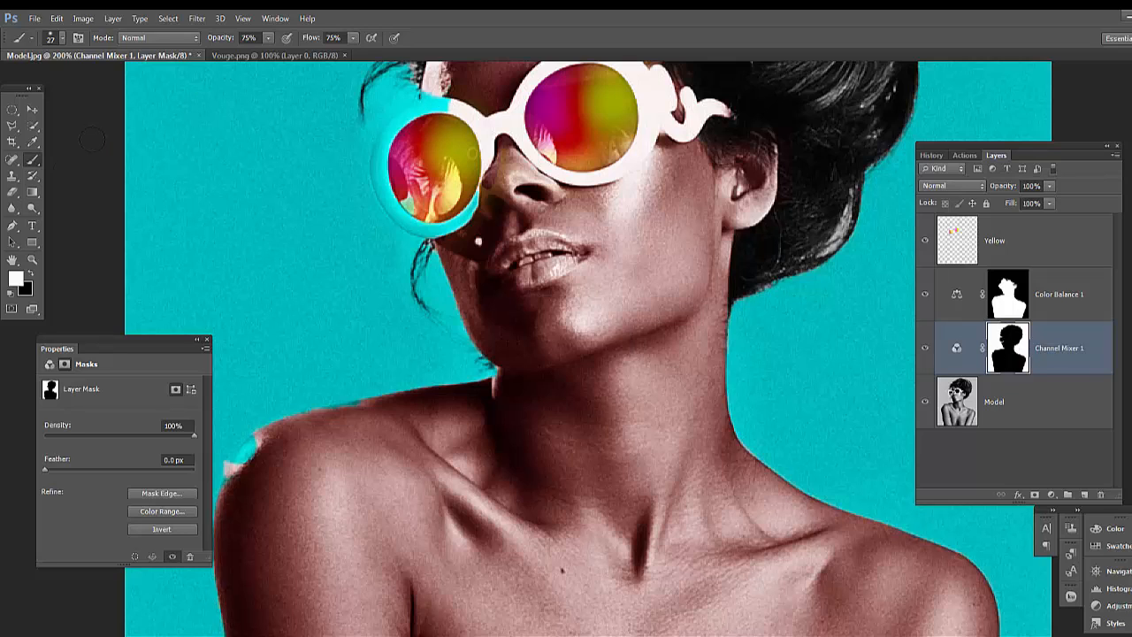
- Paint black on the Channel Mixer mask over the turquoise-tinted sunglasses frame with a soft 13 px brush to restore its white
click(60, 38)
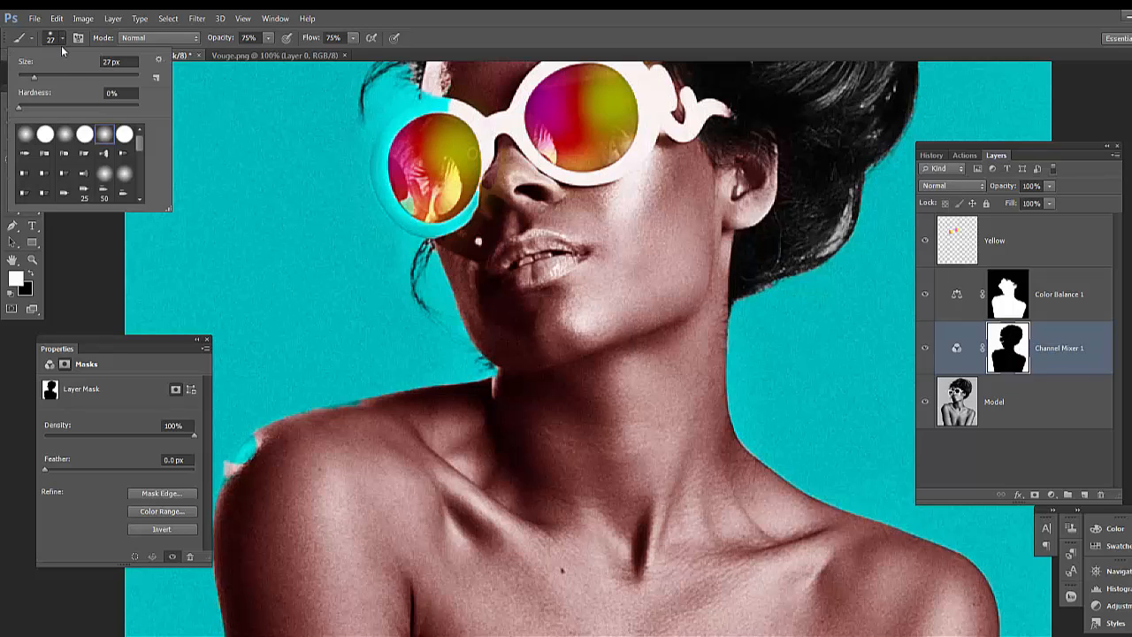
drag(29, 80, 24, 80)
click(452, 109)
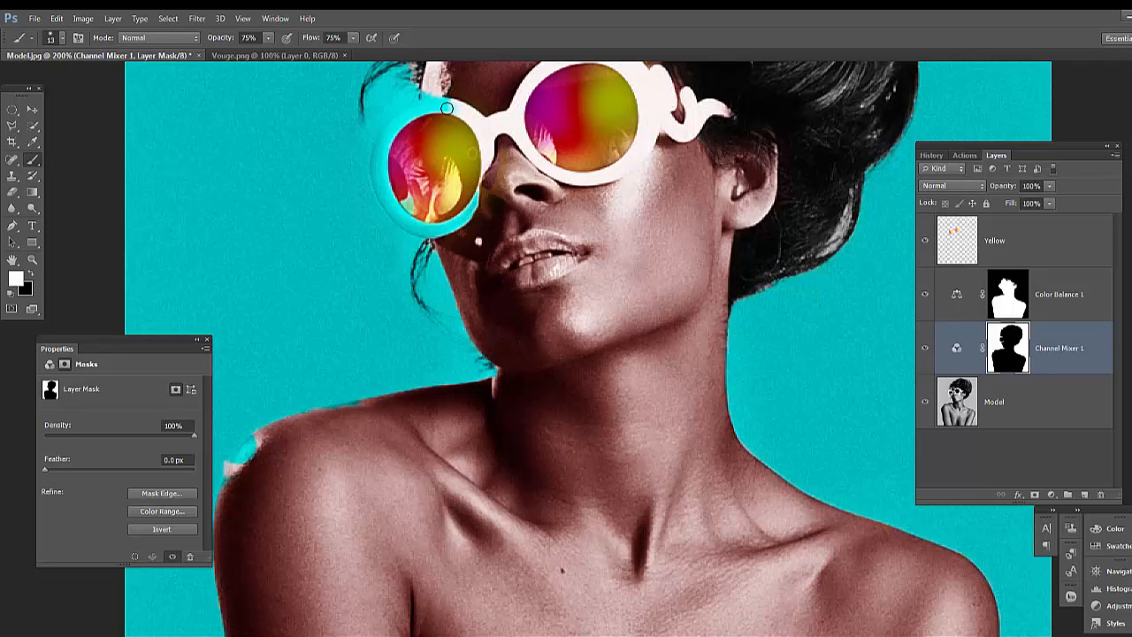
click(31, 275)
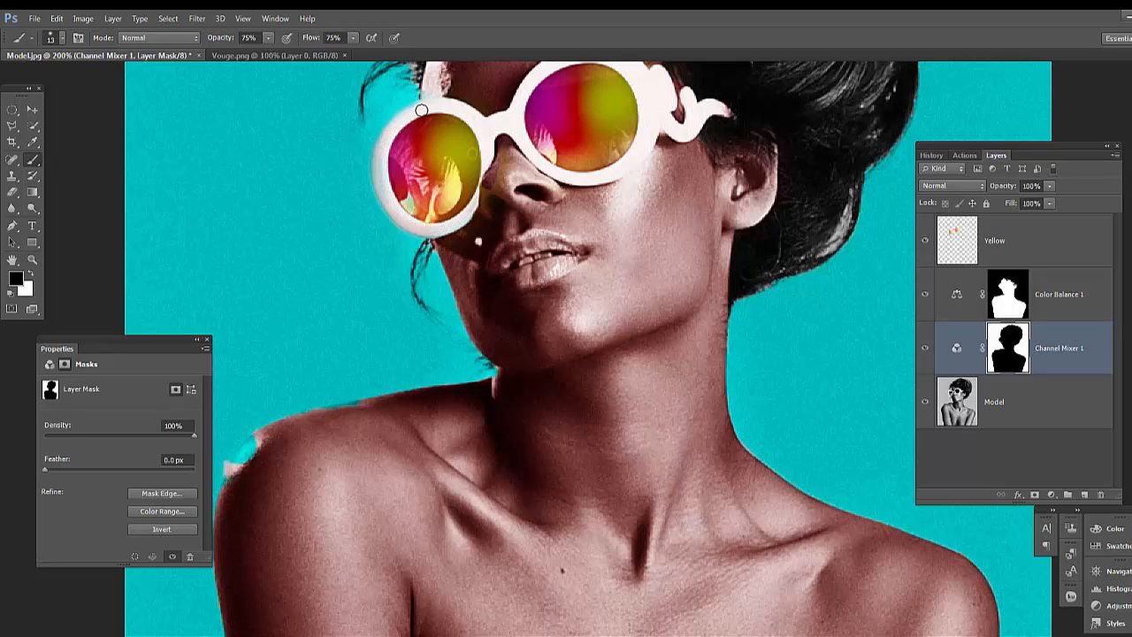
- Paint white on the Channel Mixer mask along the lower edge of the hair behind the ear to tint the grey gaps
click(12, 259)
drag(488, 227, 445, 362)
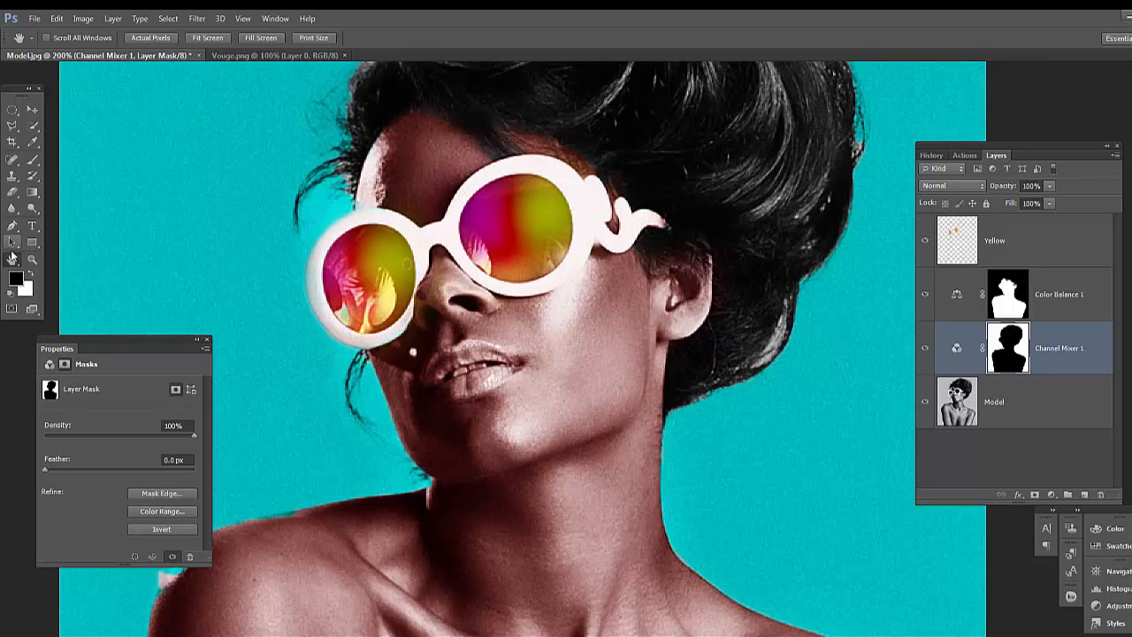
click(29, 274)
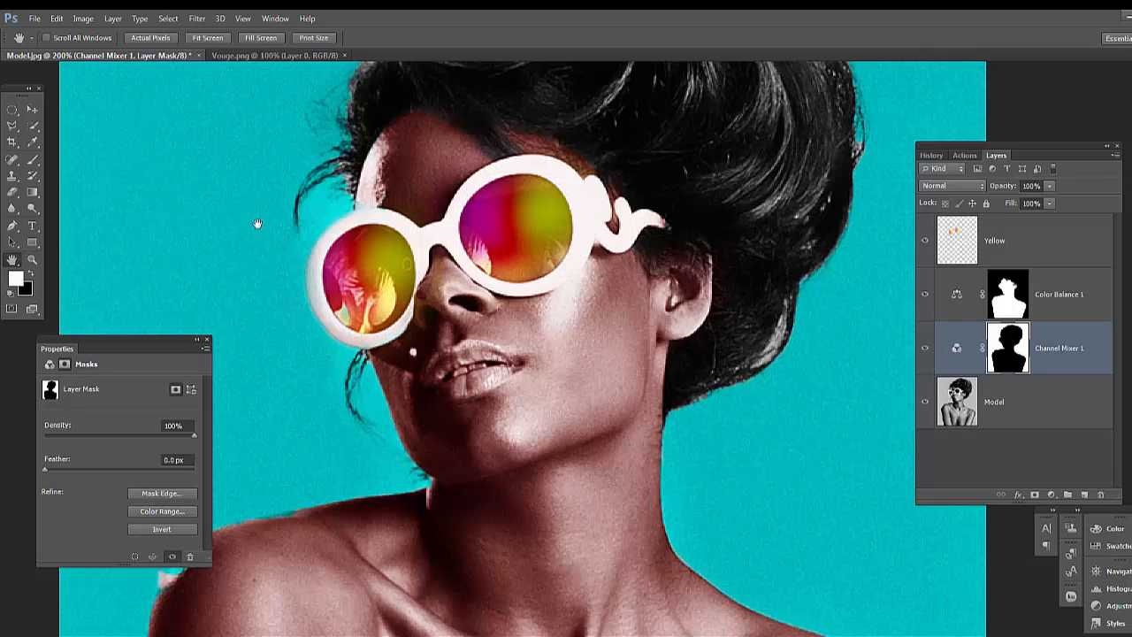
click(33, 165)
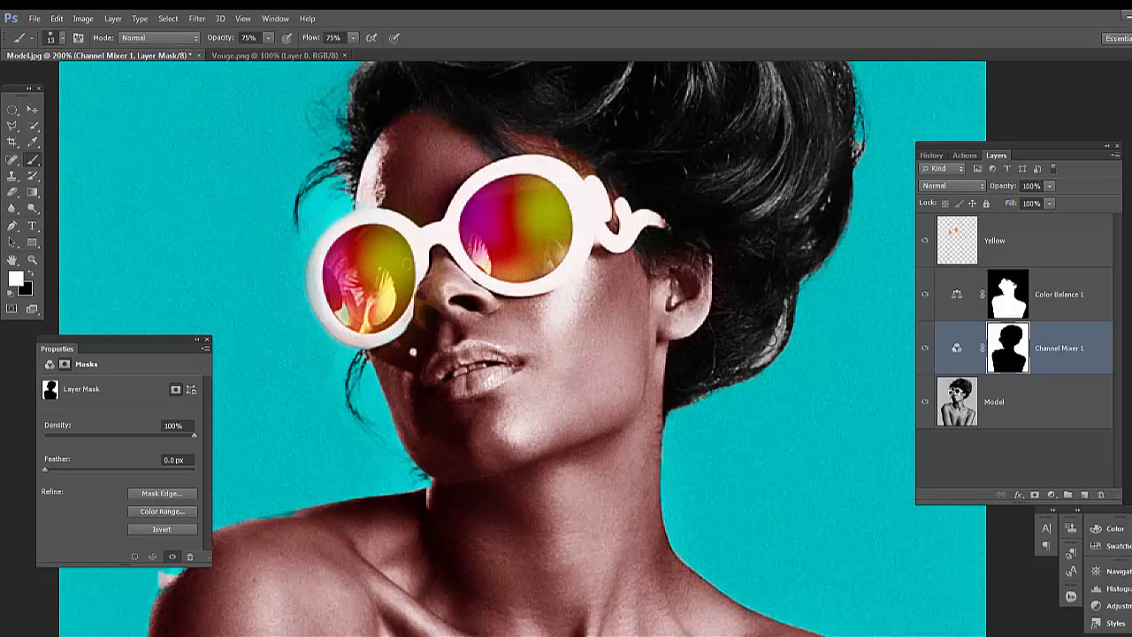
mouse_move(783, 316)
mouse_down()
mouse_move(758, 358)
mouse_move(770, 357)
mouse_up()
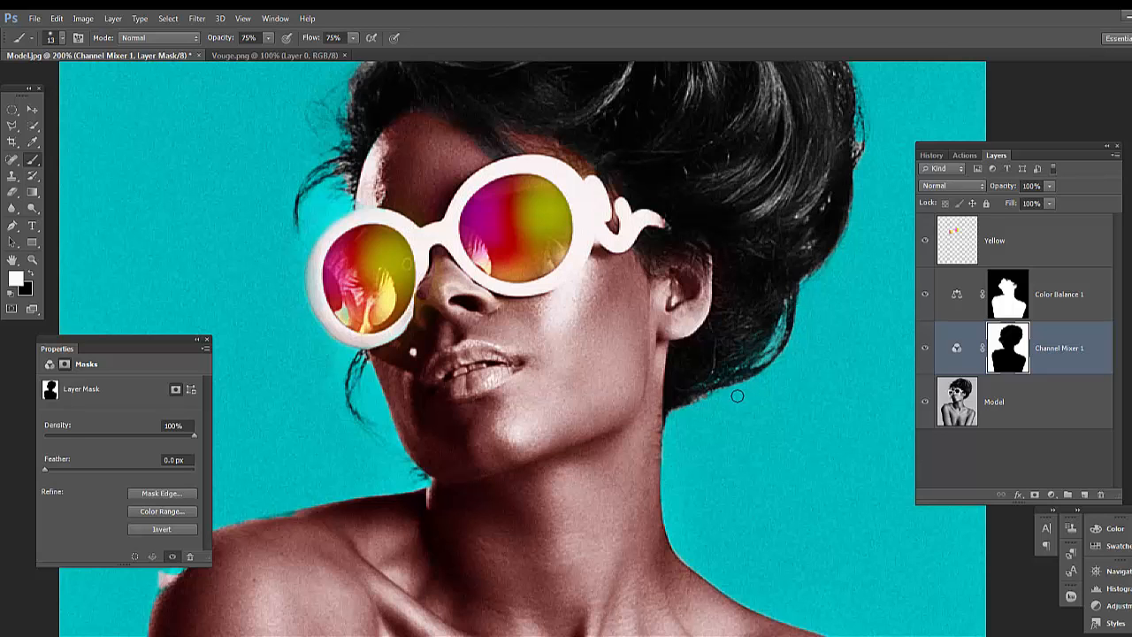
- Paint white on the Channel Mixer mask in the grey gaps between the strands at the top and back of the hair
click(12, 260)
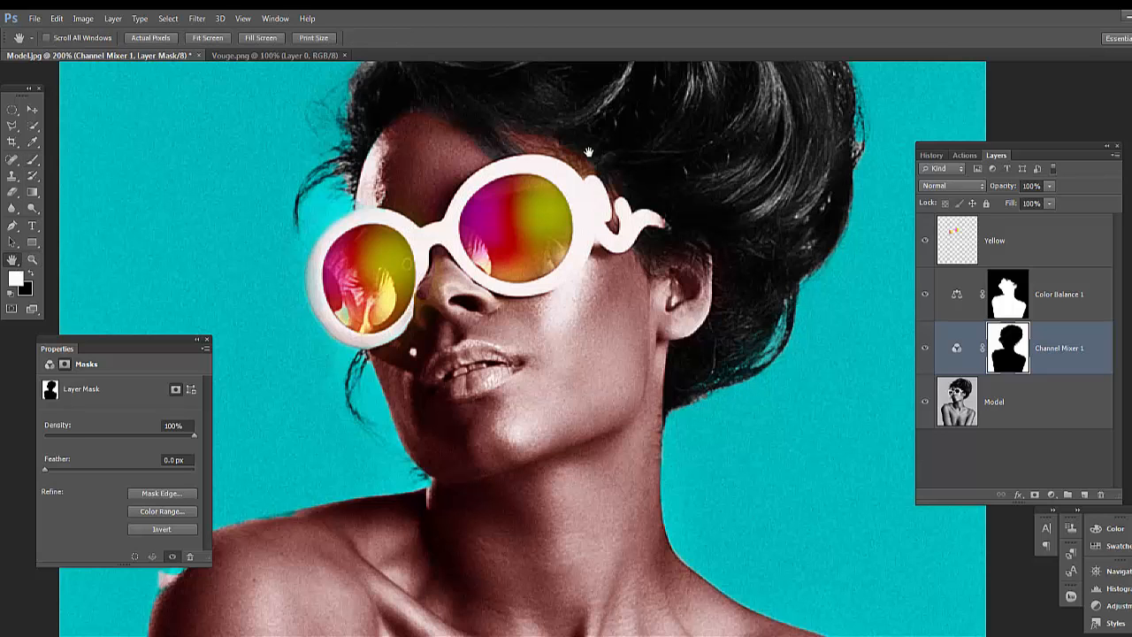
drag(597, 129, 489, 415)
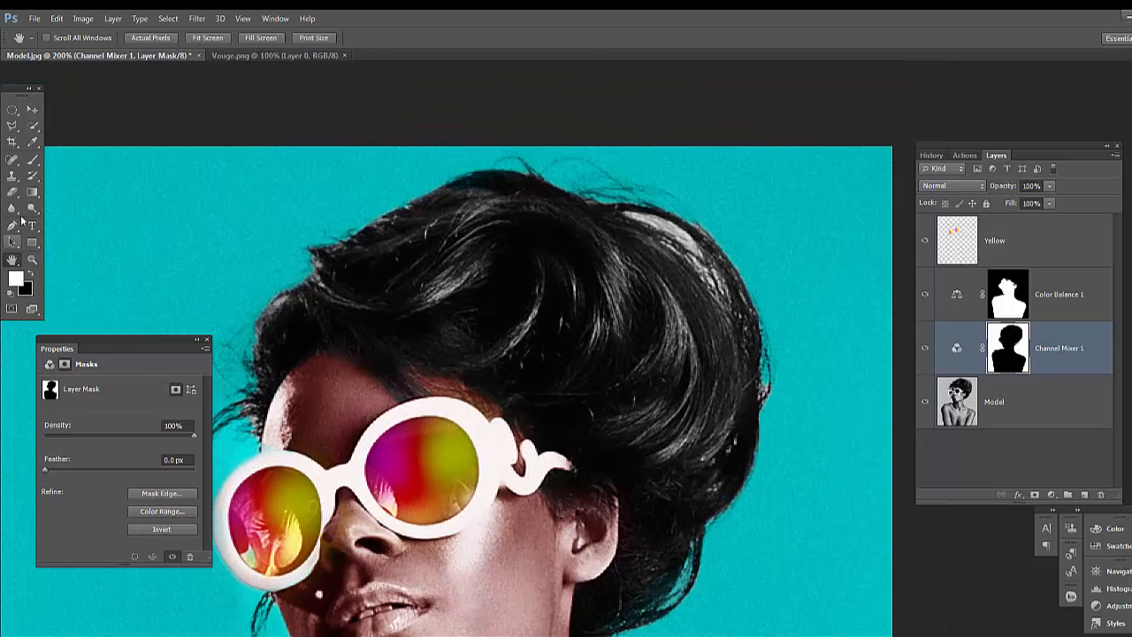
click(33, 161)
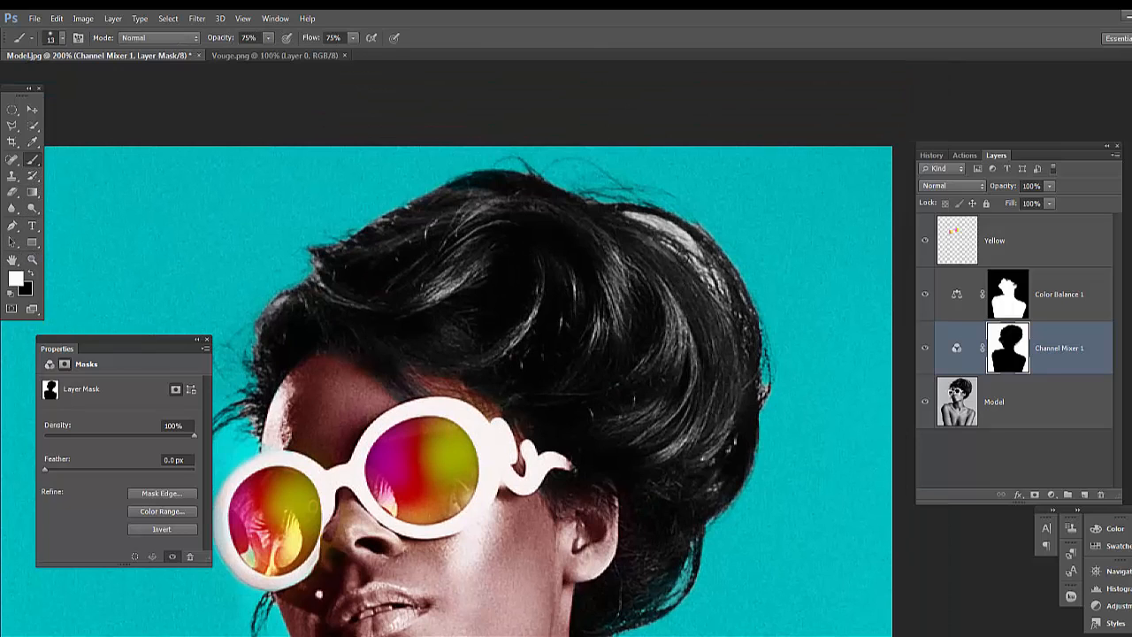
mouse_move(686, 255)
mouse_down()
mouse_move(634, 216)
mouse_move(682, 215)
mouse_move(687, 234)
mouse_move(659, 225)
mouse_up()
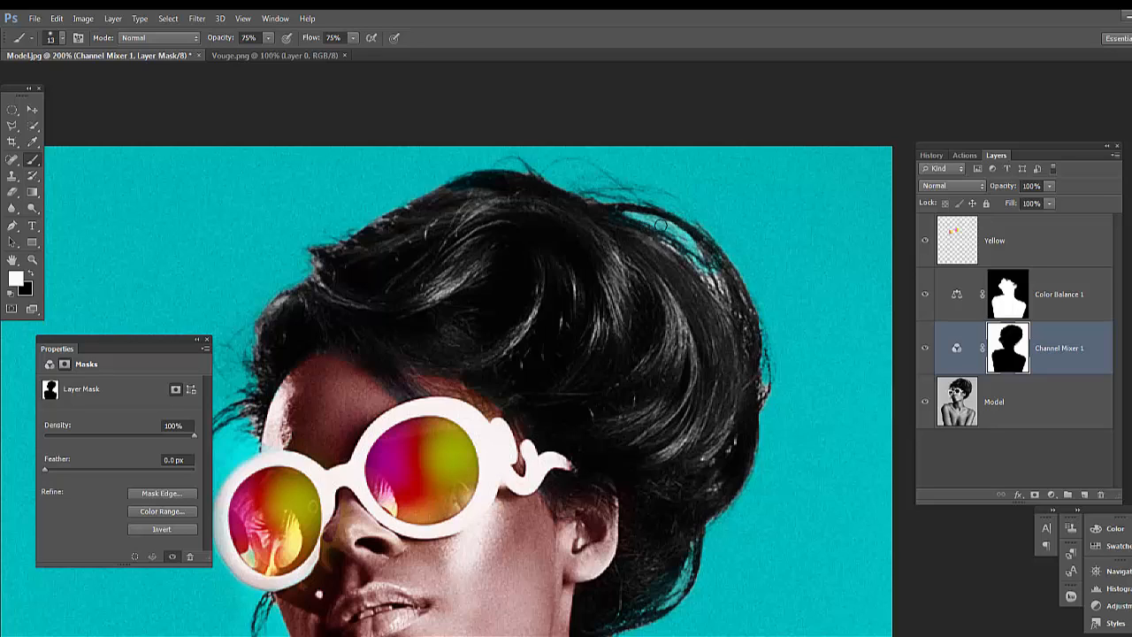
mouse_move(708, 281)
mouse_down()
mouse_move(708, 261)
mouse_move(682, 233)
mouse_move(724, 305)
mouse_up()
mouse_move(764, 364)
mouse_down()
mouse_move(764, 407)
mouse_move(763, 380)
mouse_up()
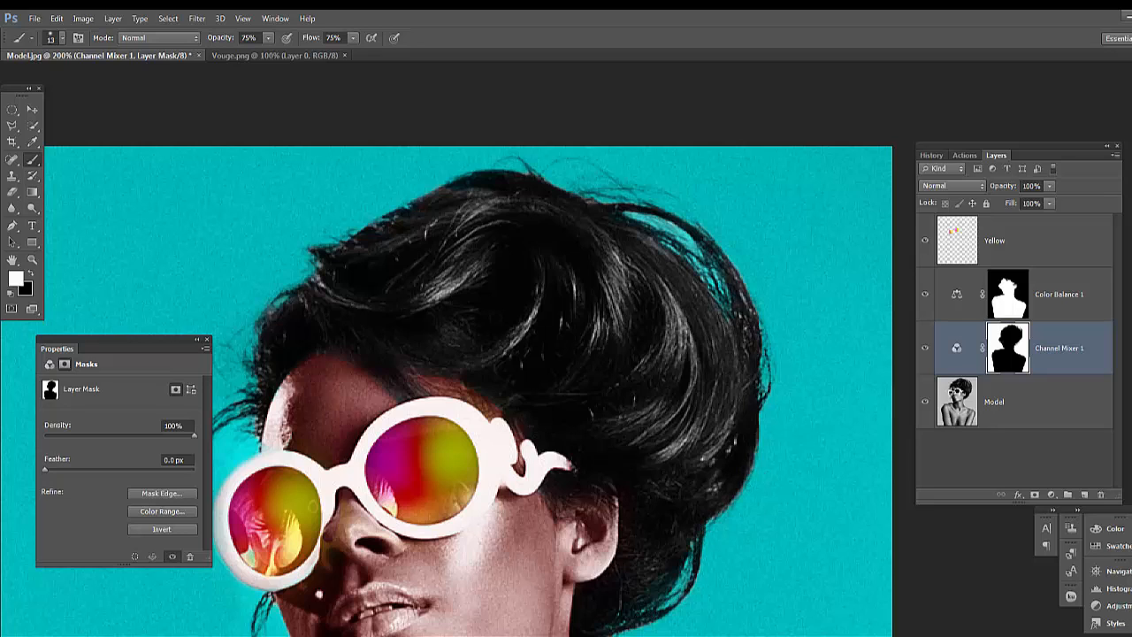
- Paint white over the hair on the Channel Mixer mask with a soft 64 px brush at 40% opacity for a subtle turquoise tint
click(62, 38)
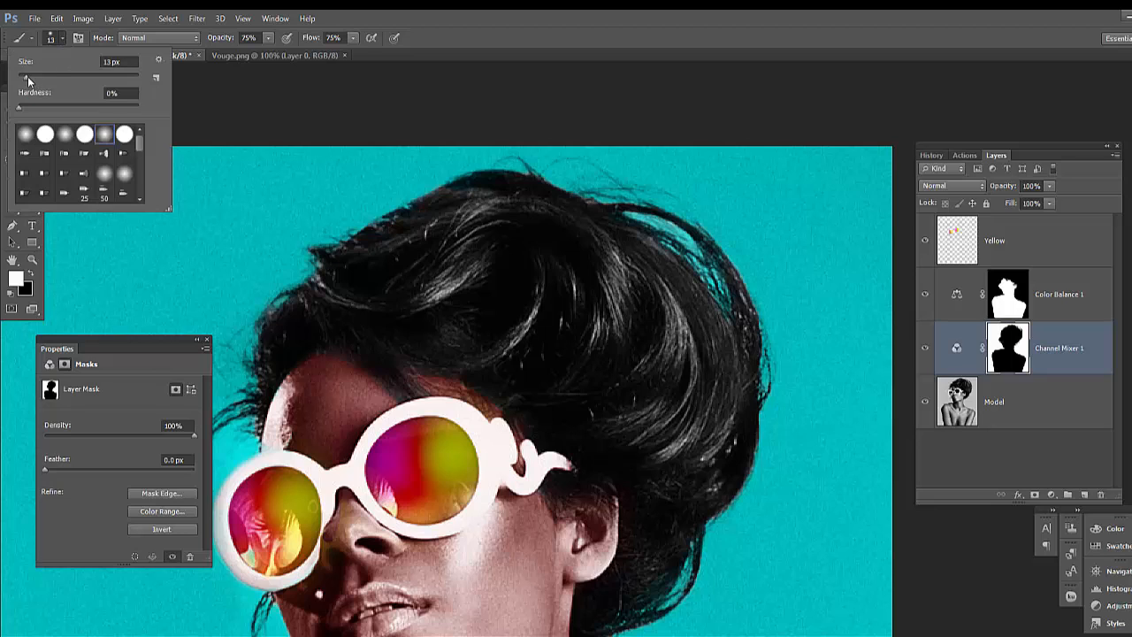
drag(25, 76, 56, 76)
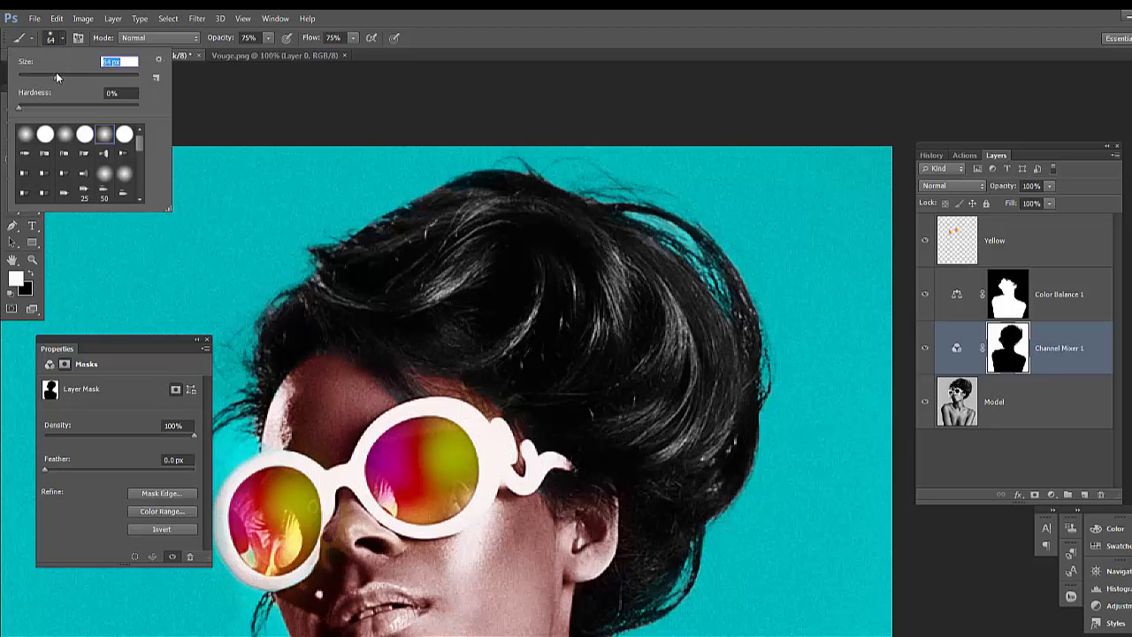
click(267, 38)
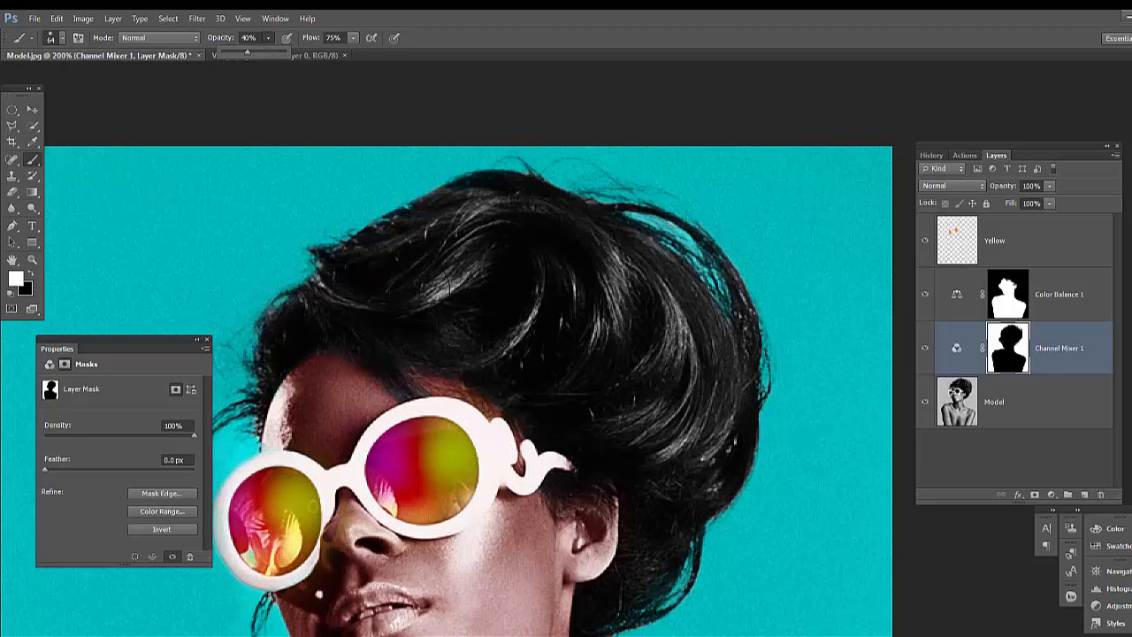
click(449, 285)
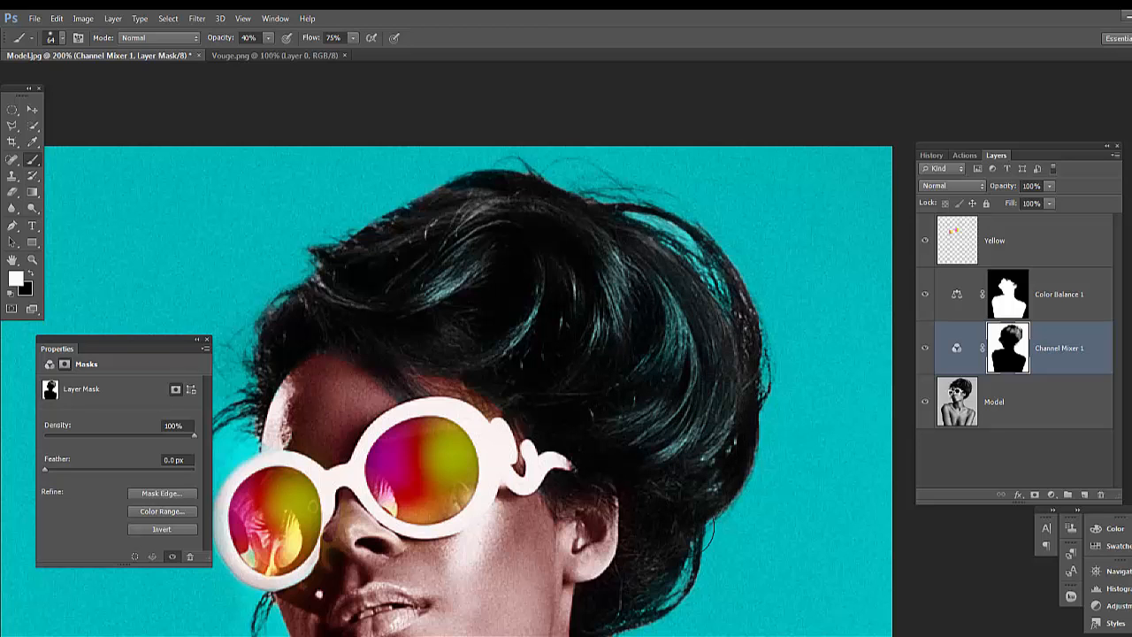
- View the whole image at 100% in the full-screen modes without panels and return to the standard screen mode
key(ctrl+minus)
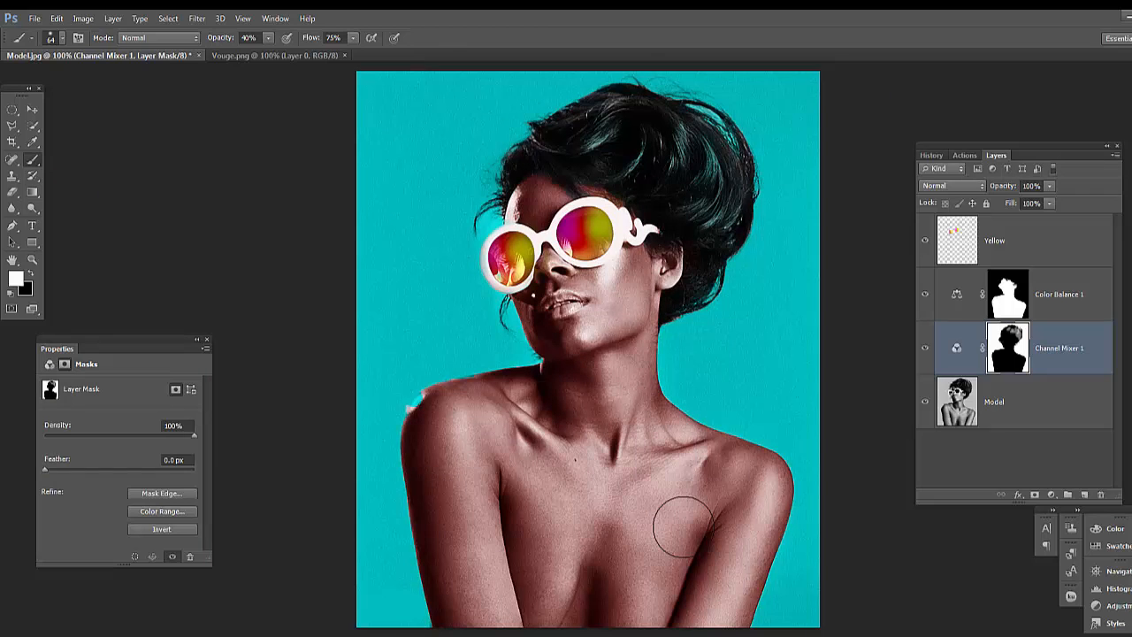
key(Tab)
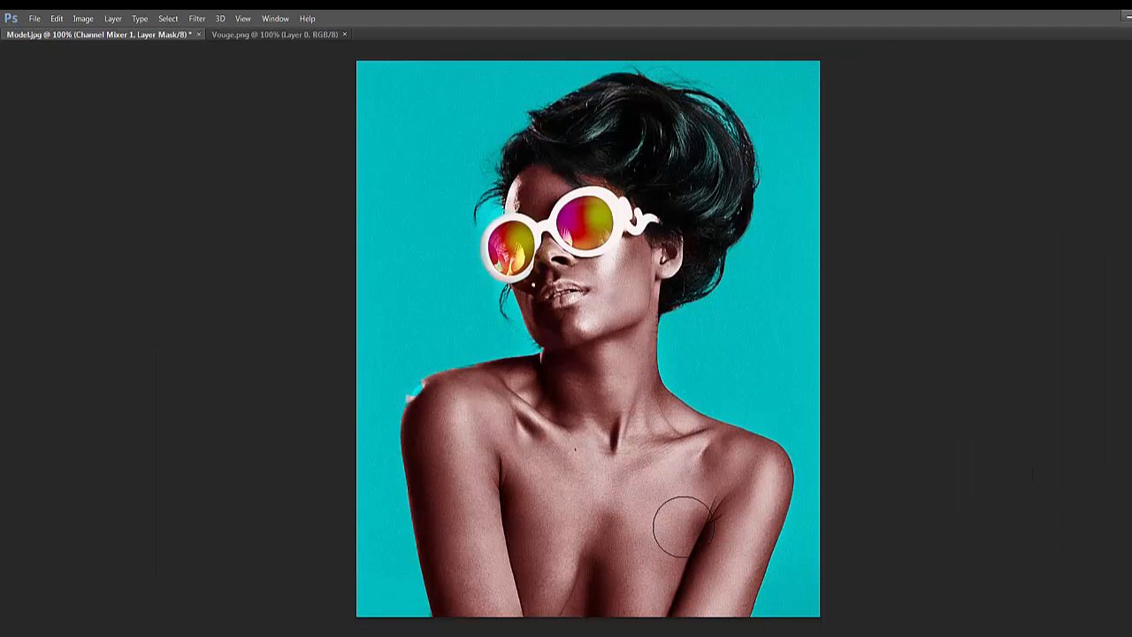
key(f)
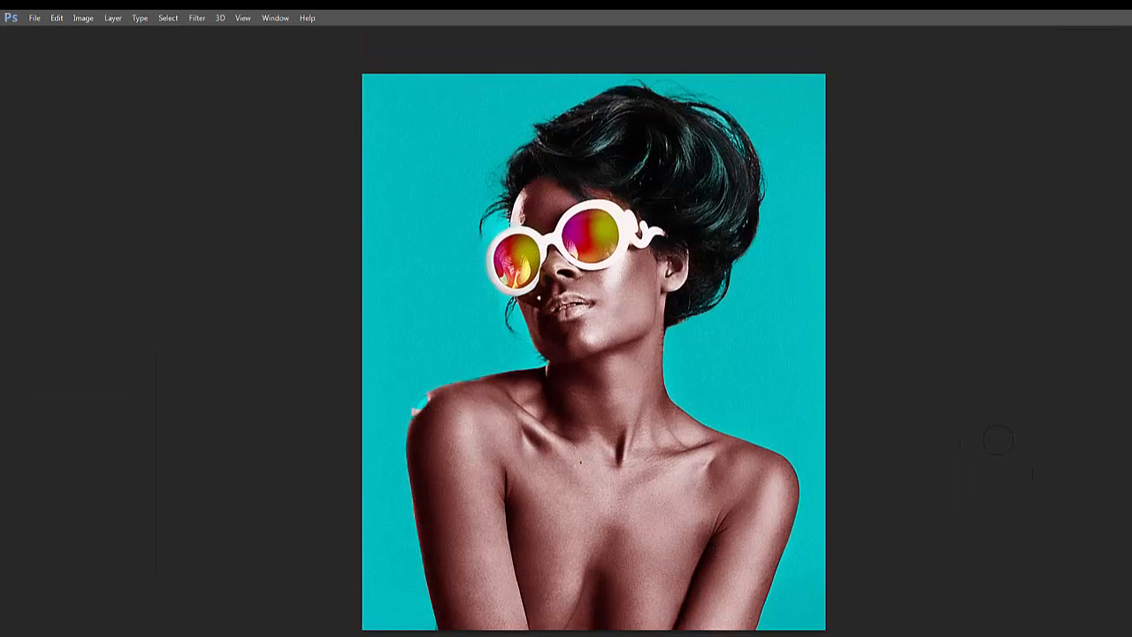
key(f)
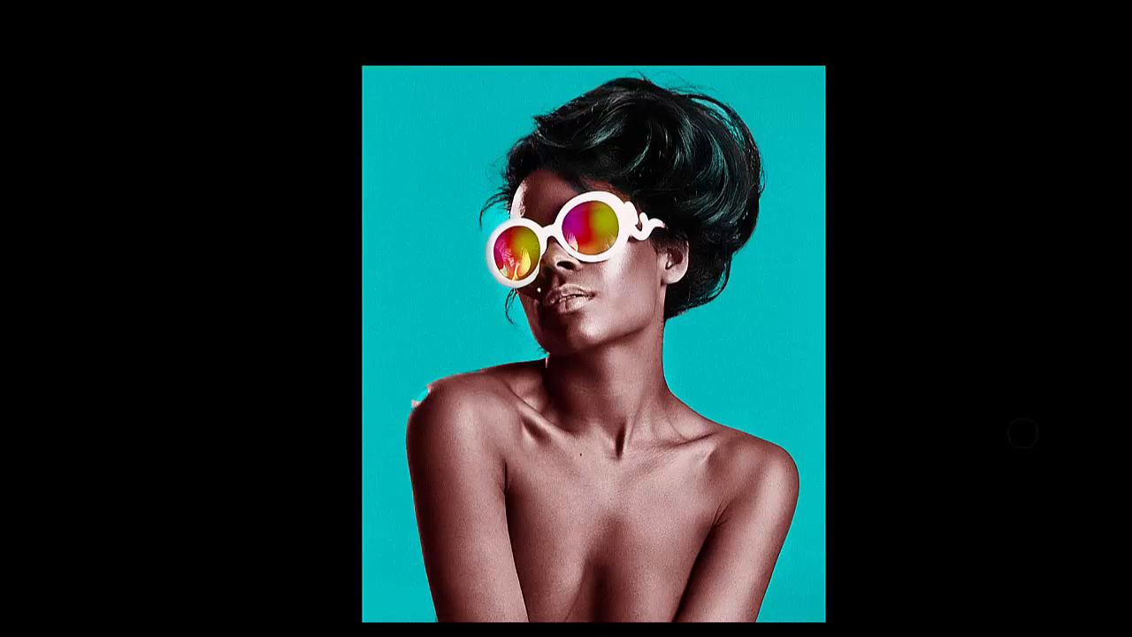
key(Tab)
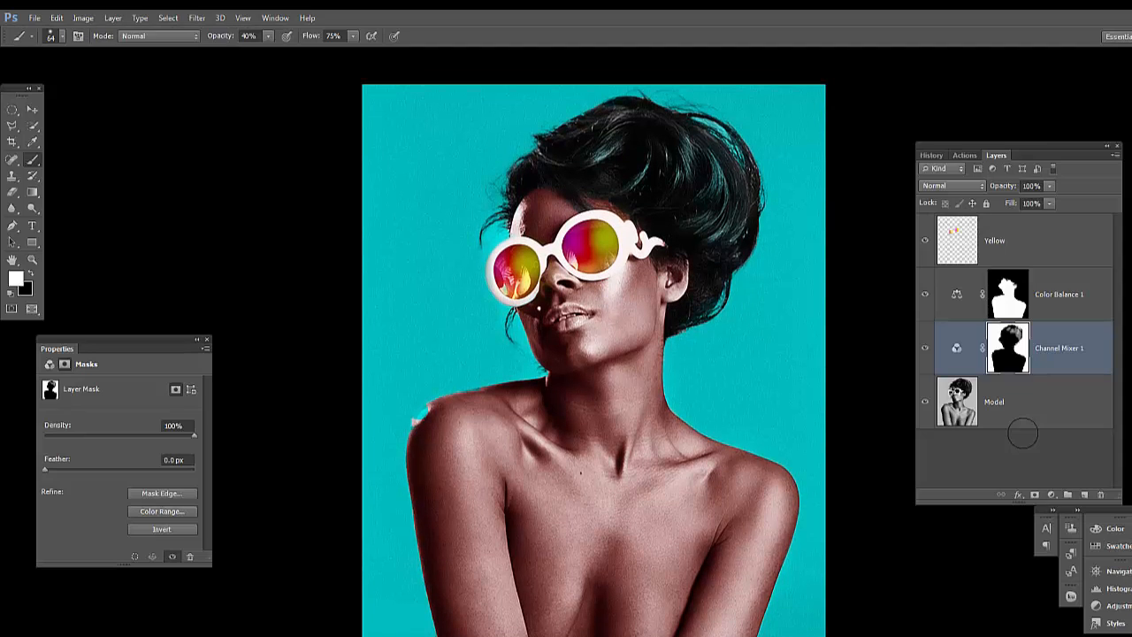
key(f)
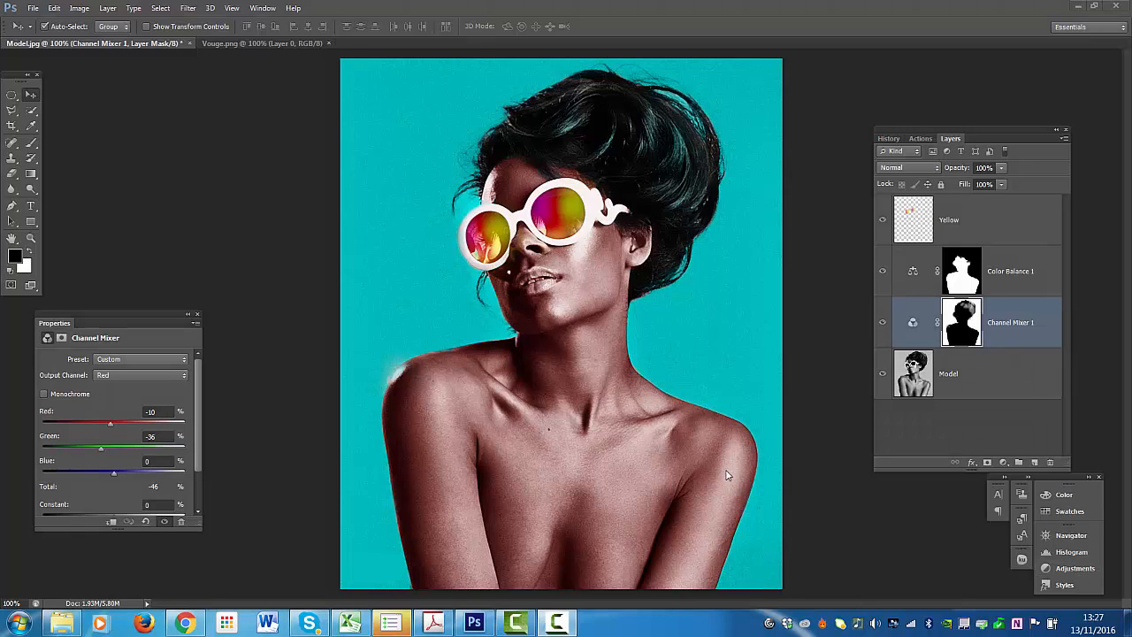
- View the VOGUE logo in Vouge.png and return to the Model.jpg document
click(252, 42)
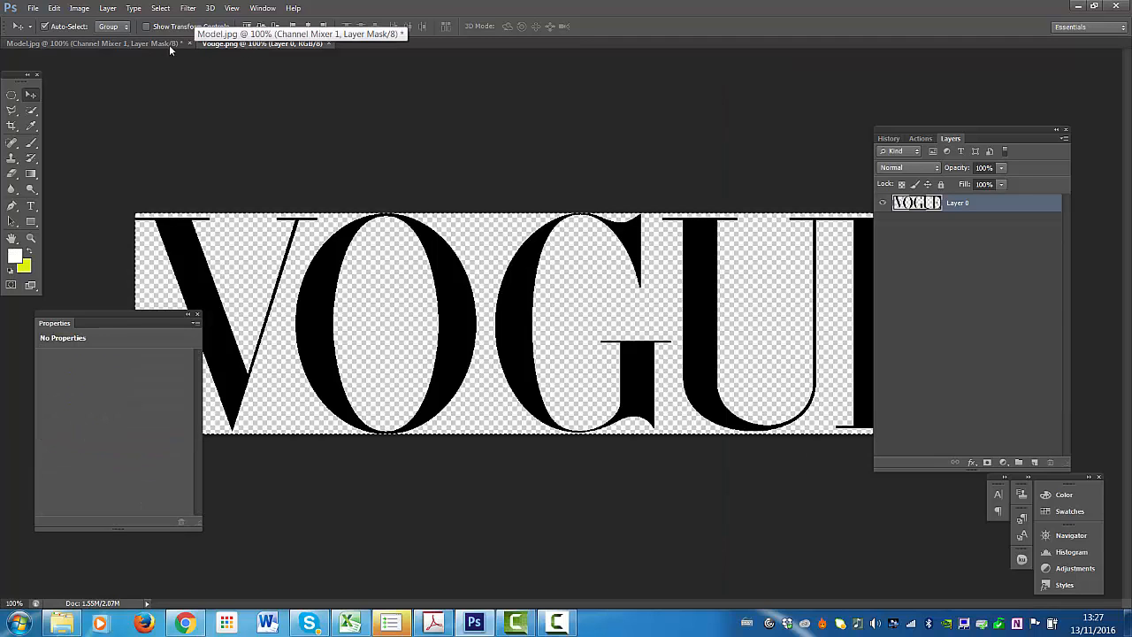
click(128, 44)
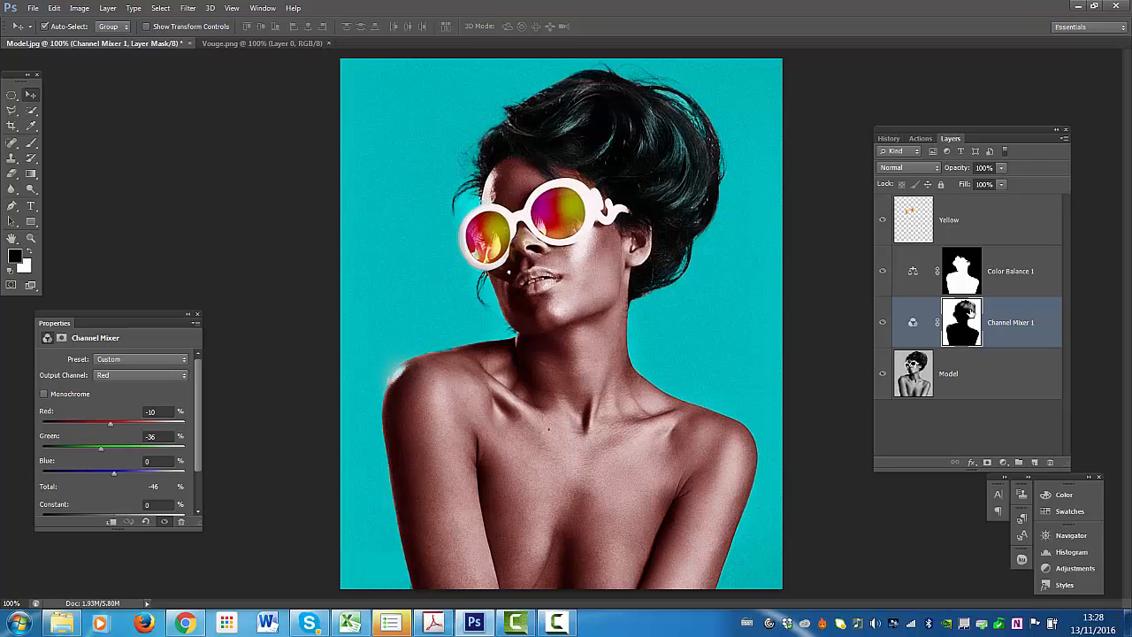
- Select the entire canvas in Vouge.png and copy the VOGUE logo
click(261, 43)
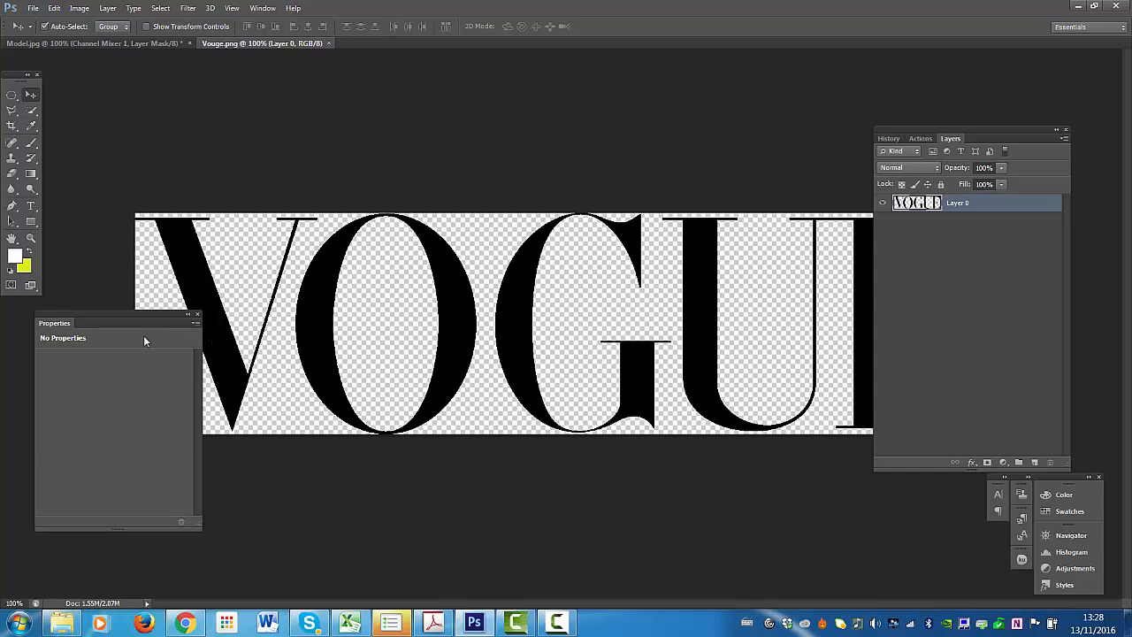
drag(144, 313, 62, 434)
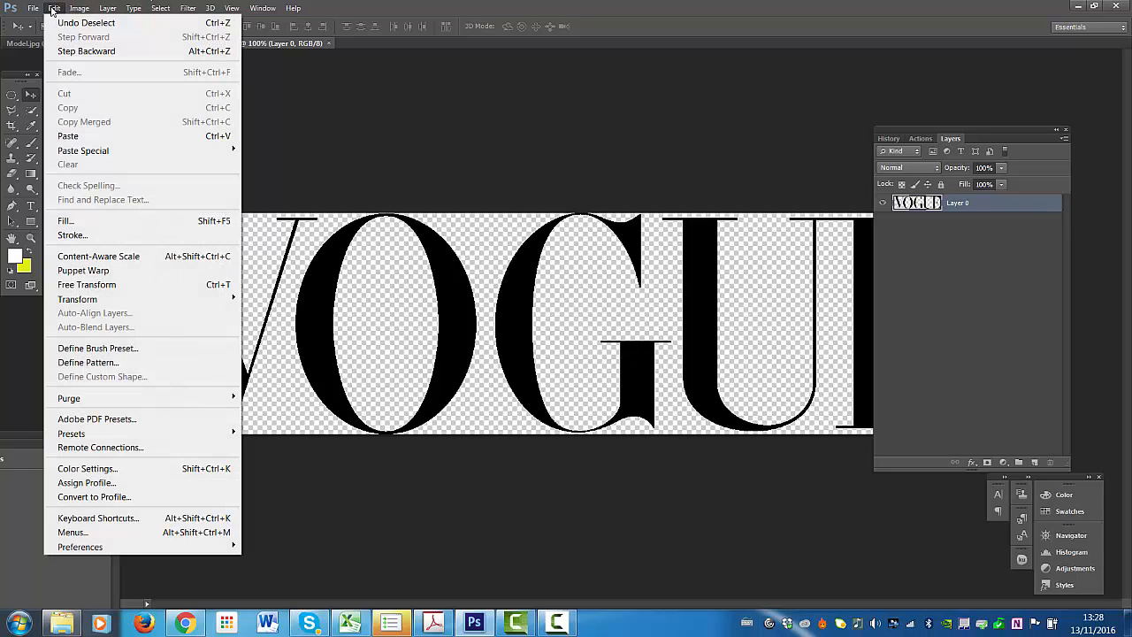
click(54, 8)
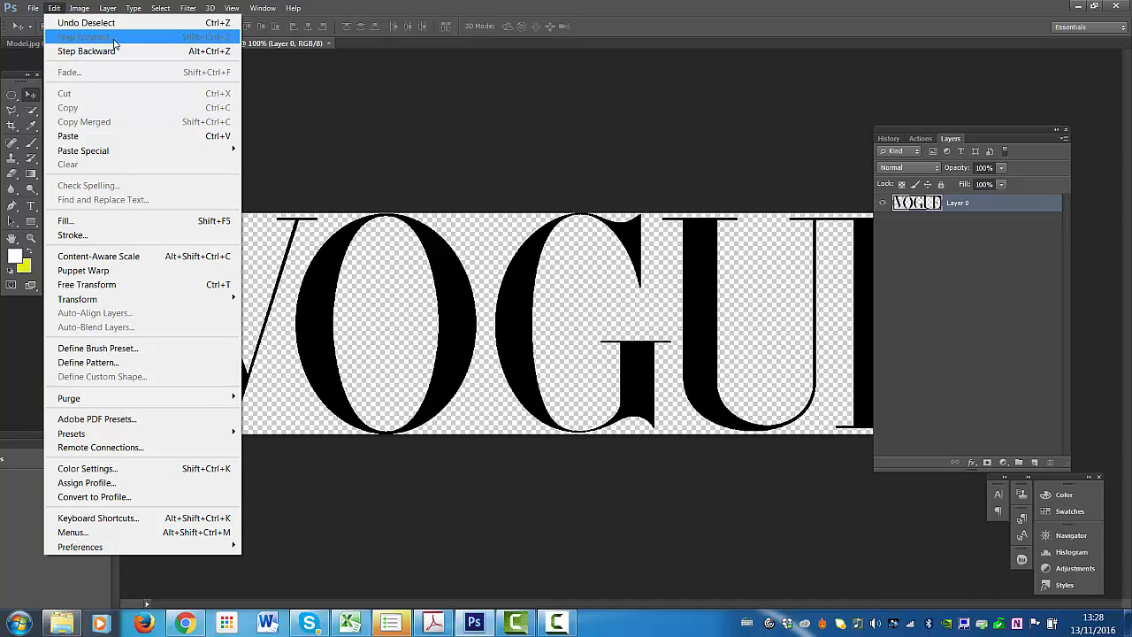
click(160, 8)
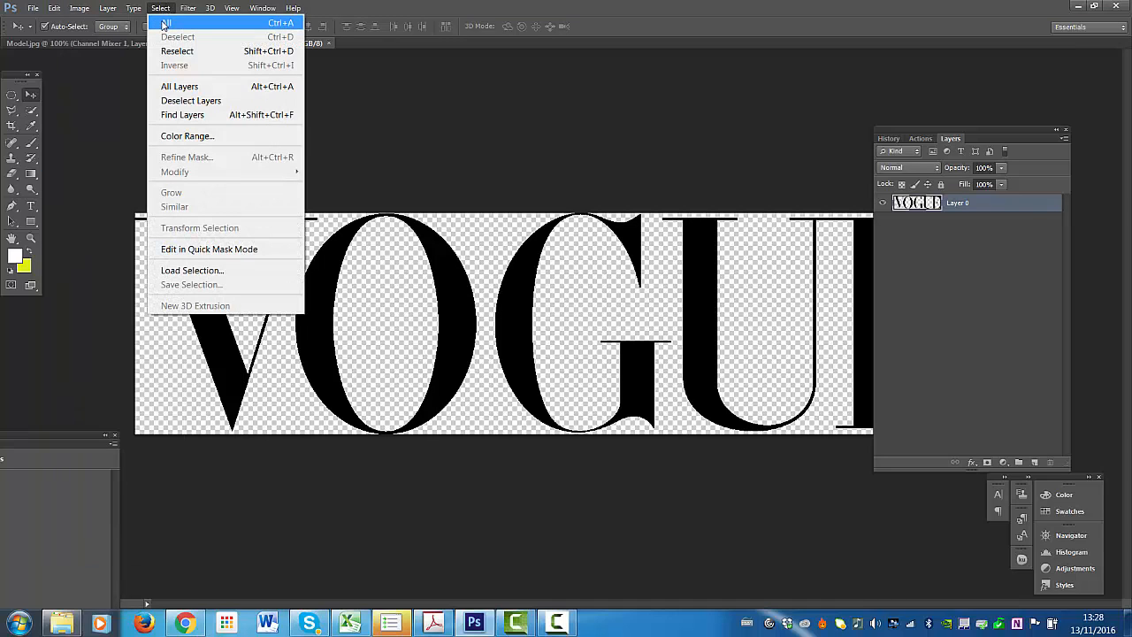
click(165, 23)
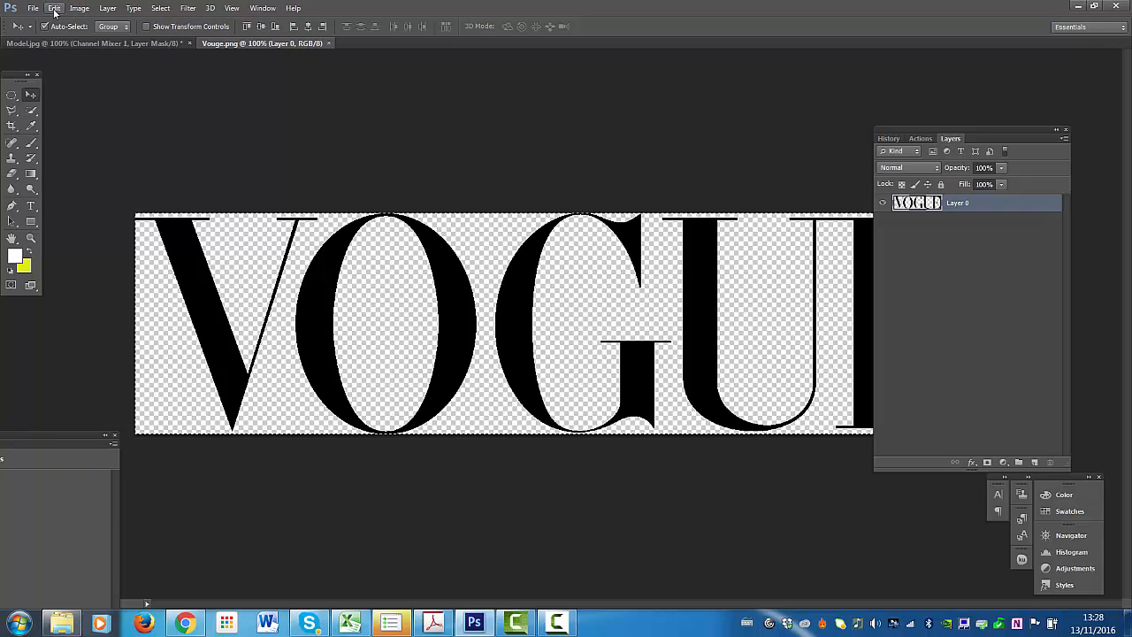
click(54, 8)
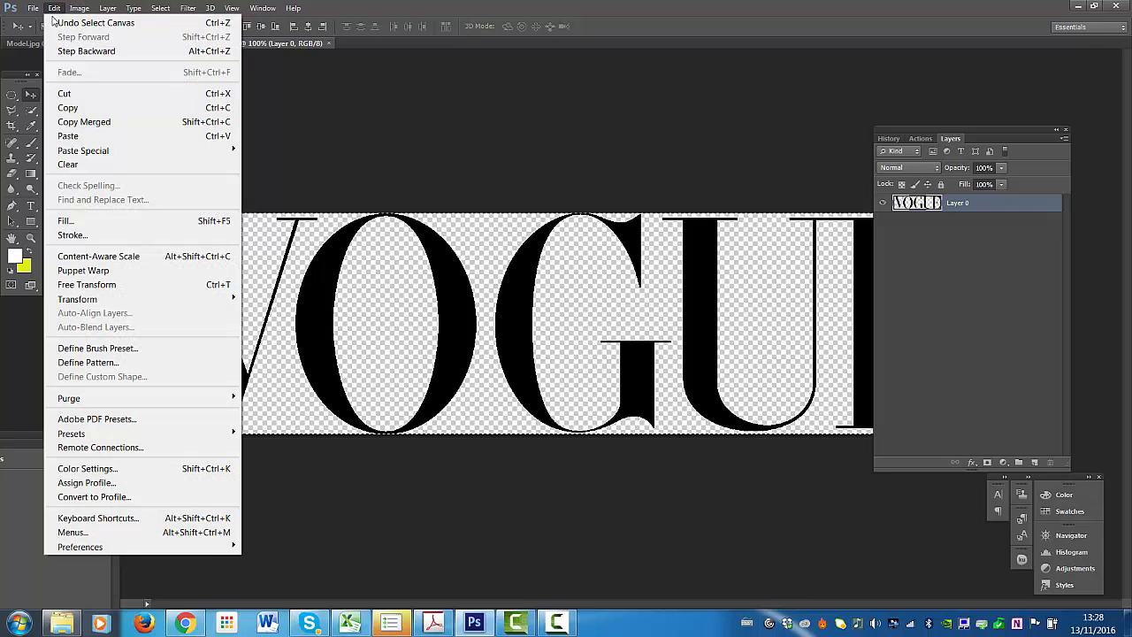
click(71, 109)
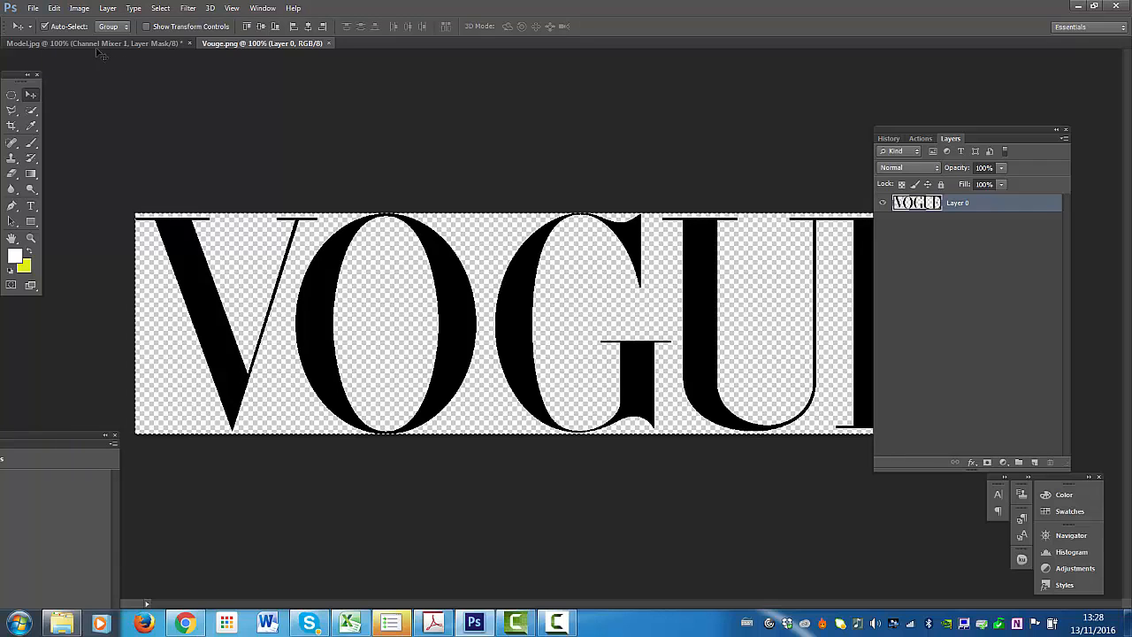
- Paste the copied VOGUE logo into Model.jpg as a new layer directly above Channel Mixer 1
click(90, 43)
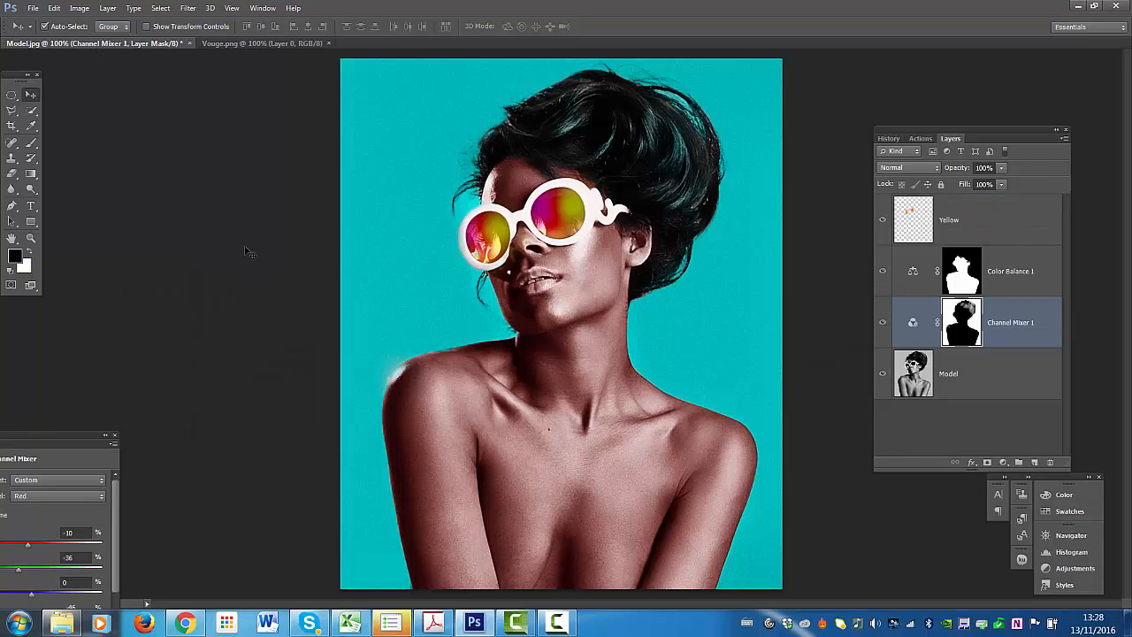
click(54, 9)
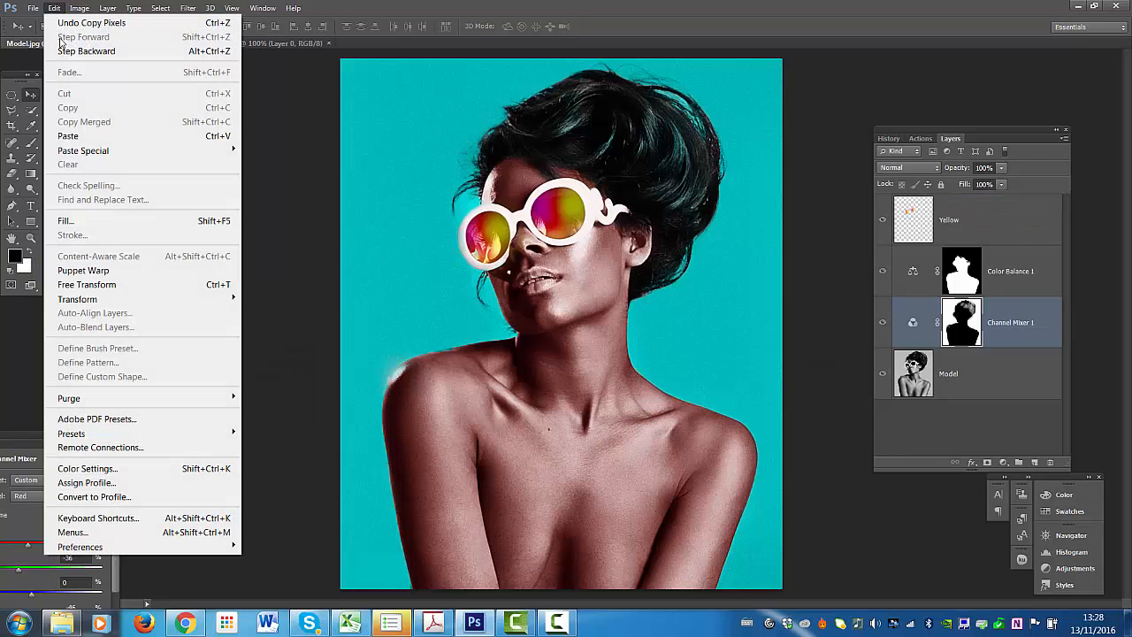
click(75, 138)
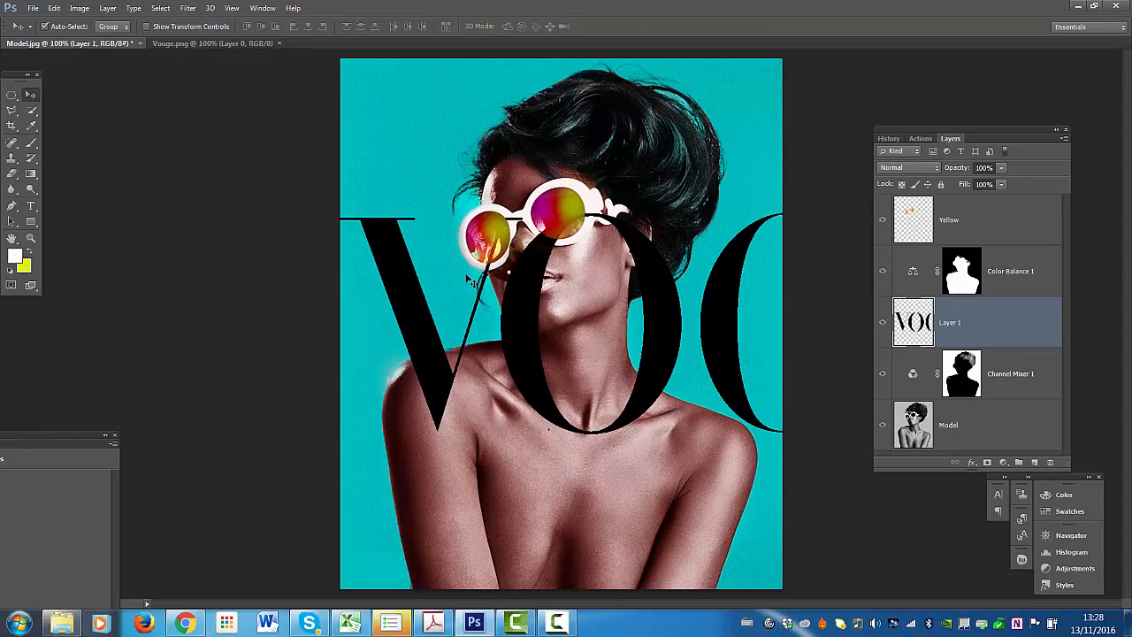
key(ctrl+minus)
key(ctrl+minus)
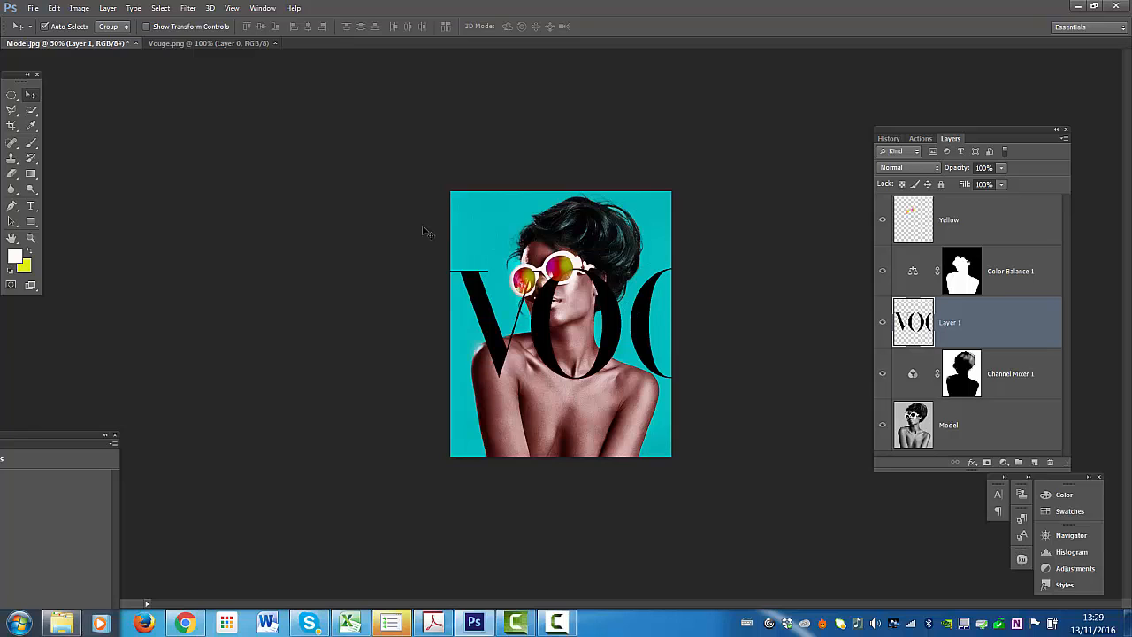
click(54, 8)
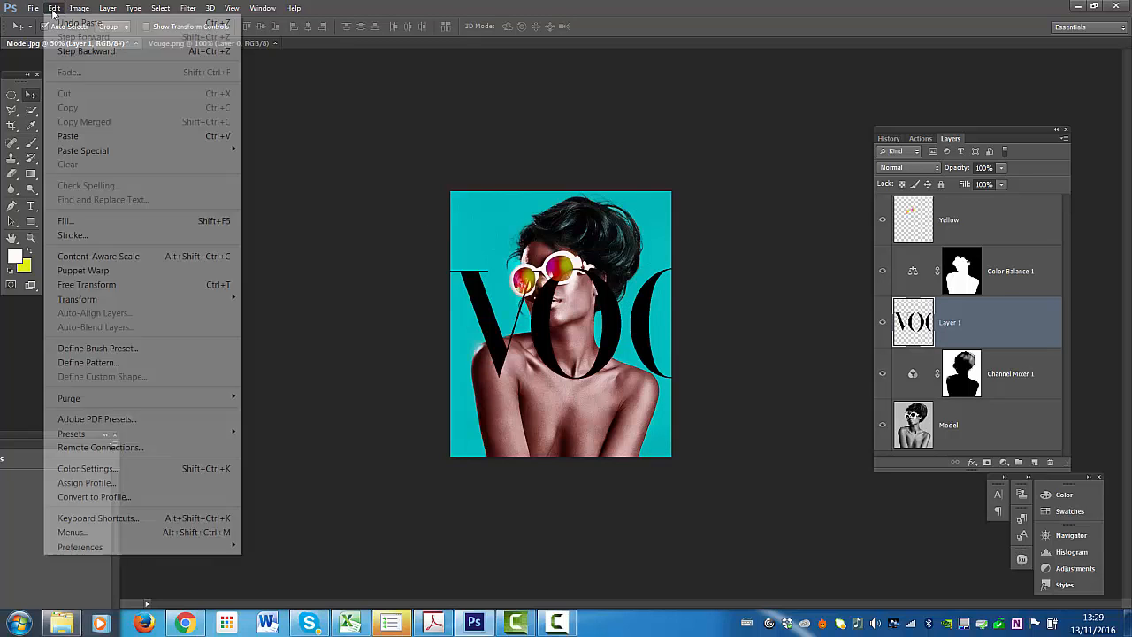
mouse_move(102, 304)
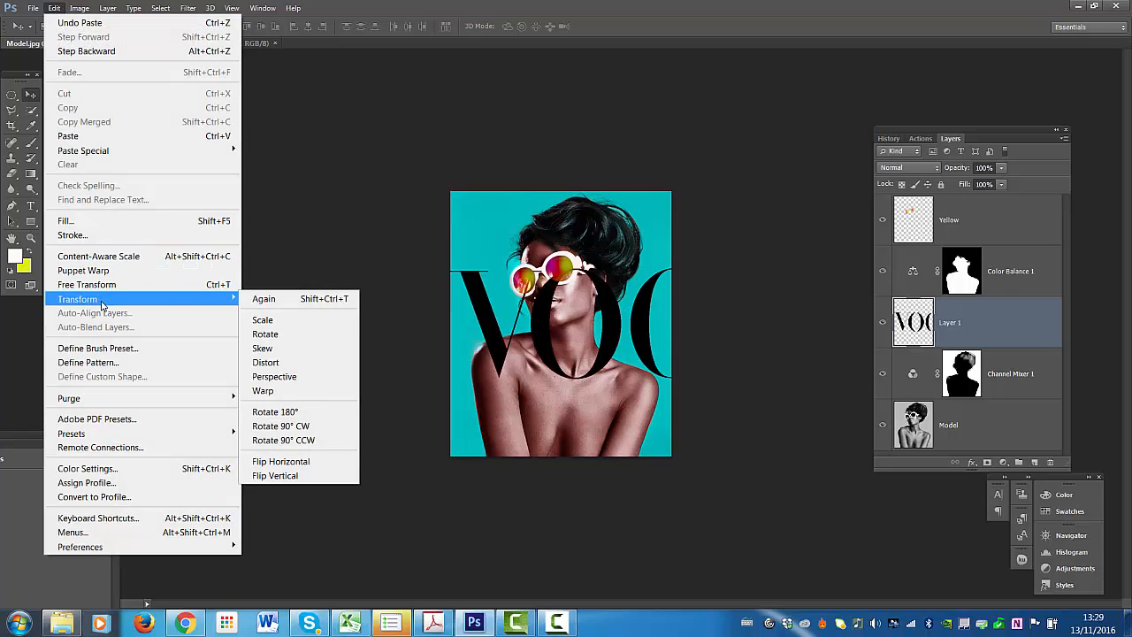
click(269, 319)
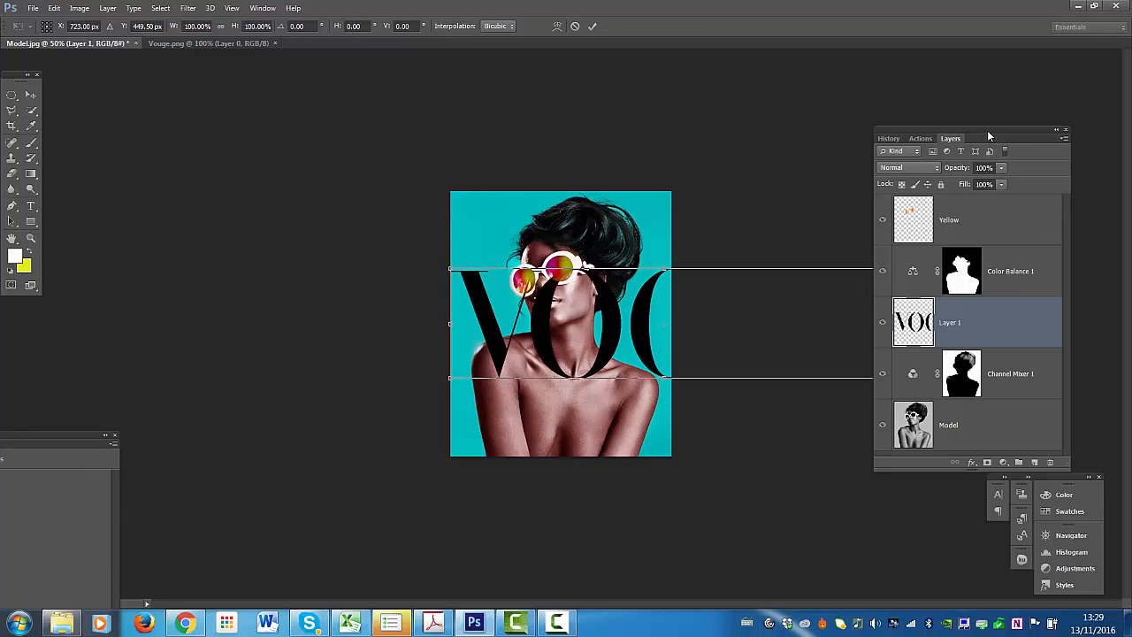
drag(988, 134, 1049, 140)
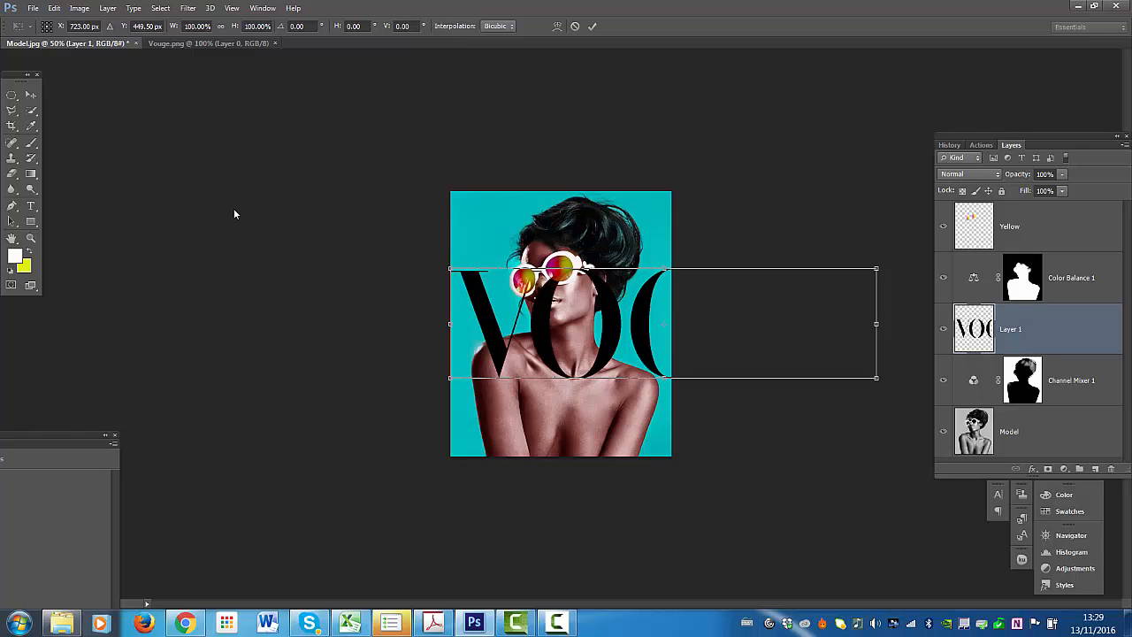
click(55, 8)
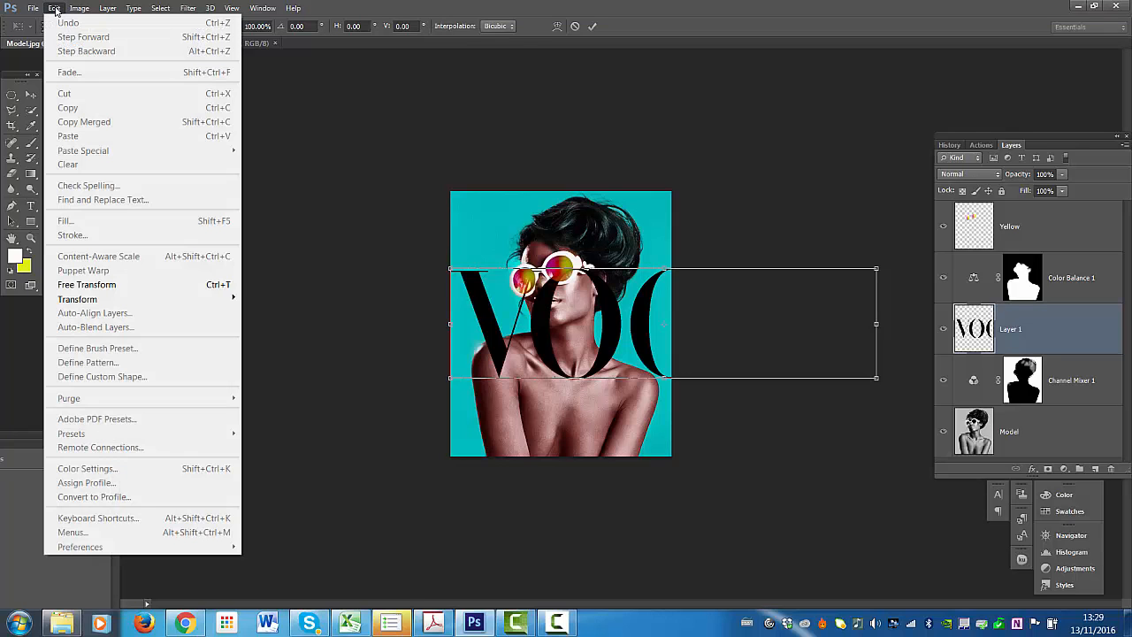
mouse_move(82, 297)
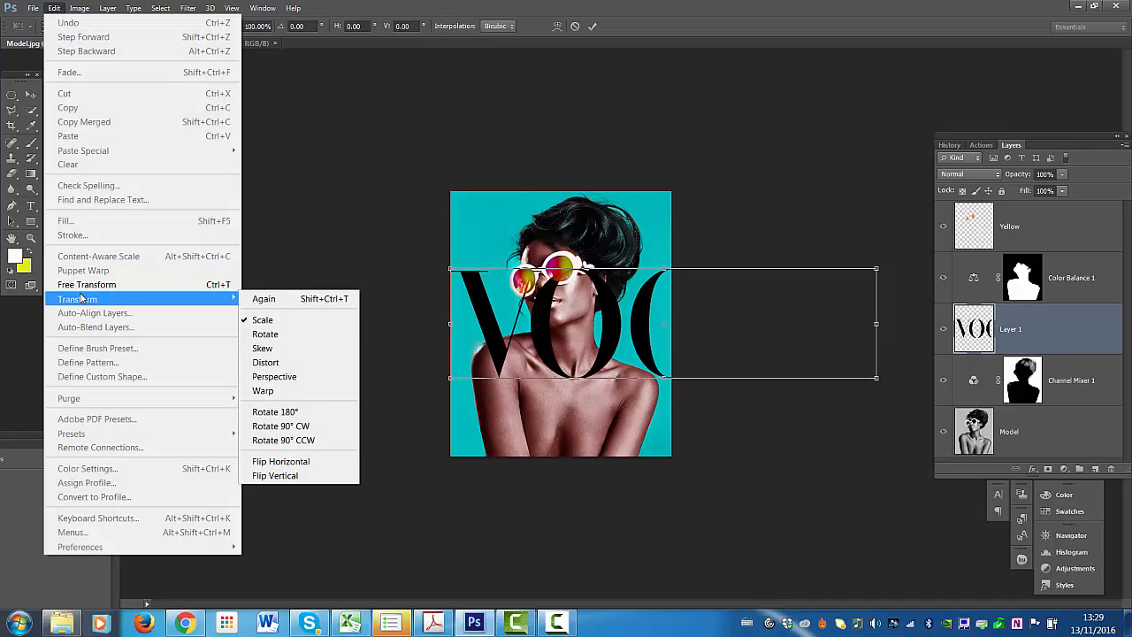
click(272, 321)
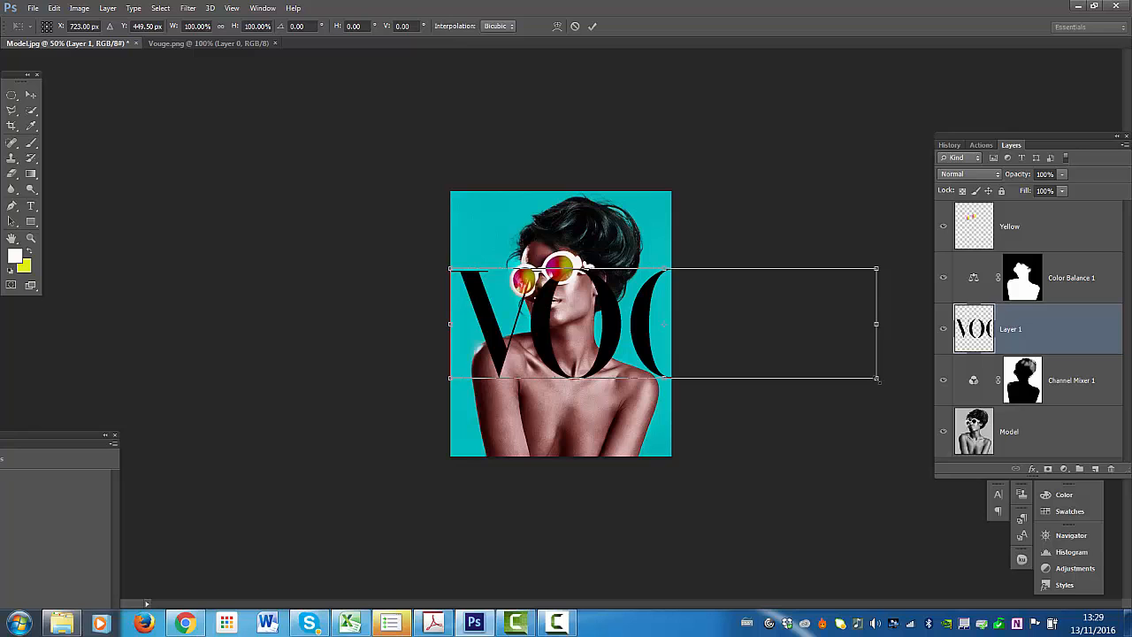
drag(876, 379, 854, 386)
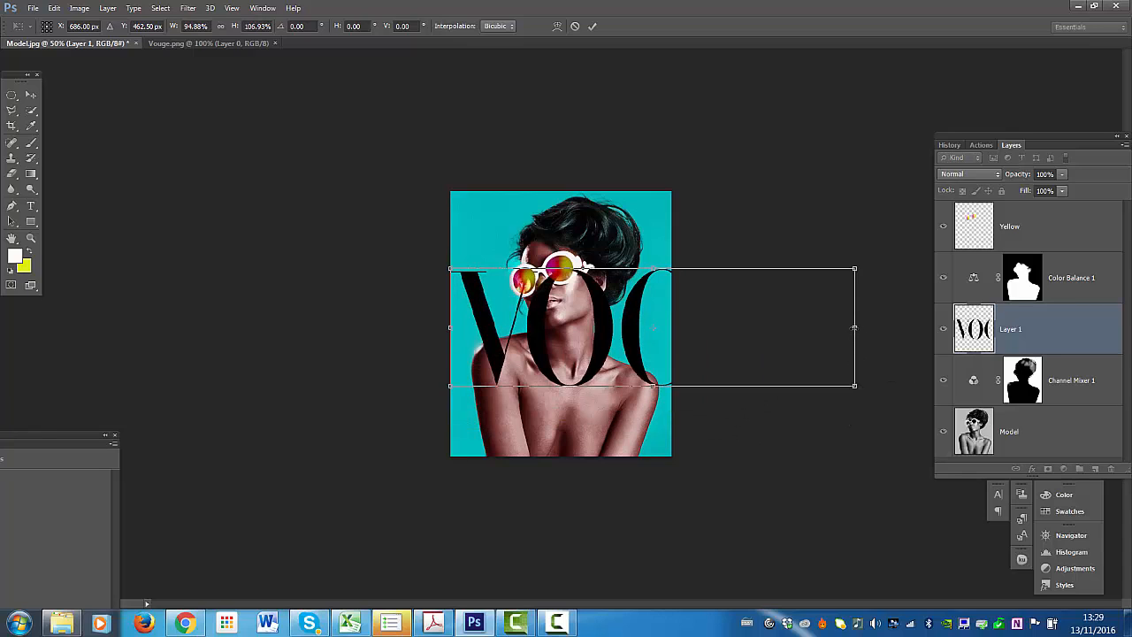
drag(854, 327, 747, 328)
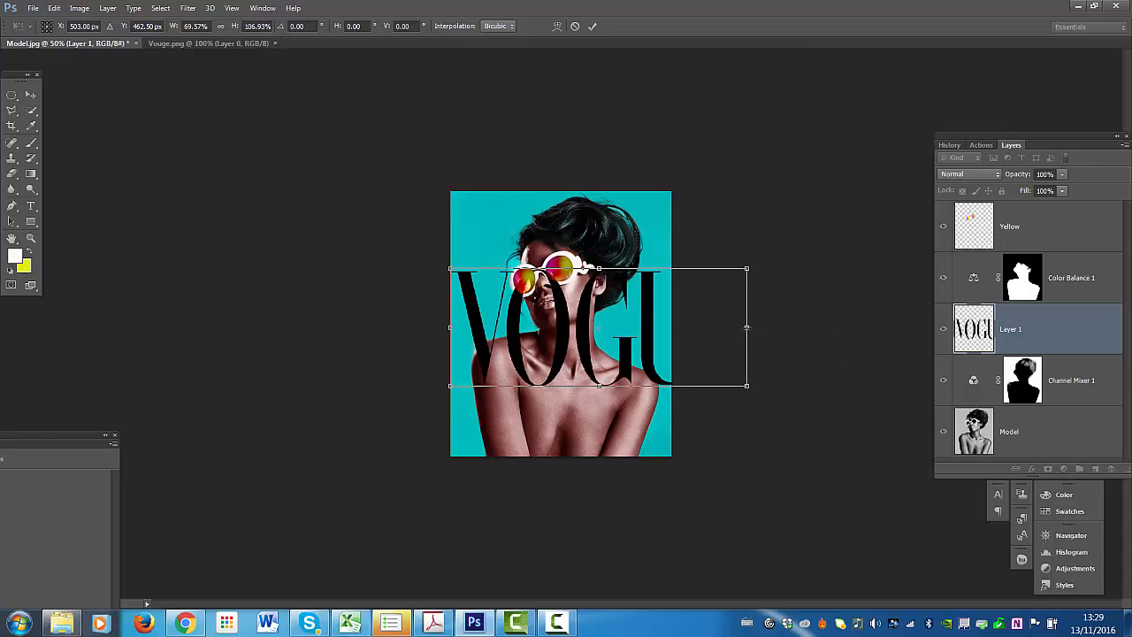
click(31, 96)
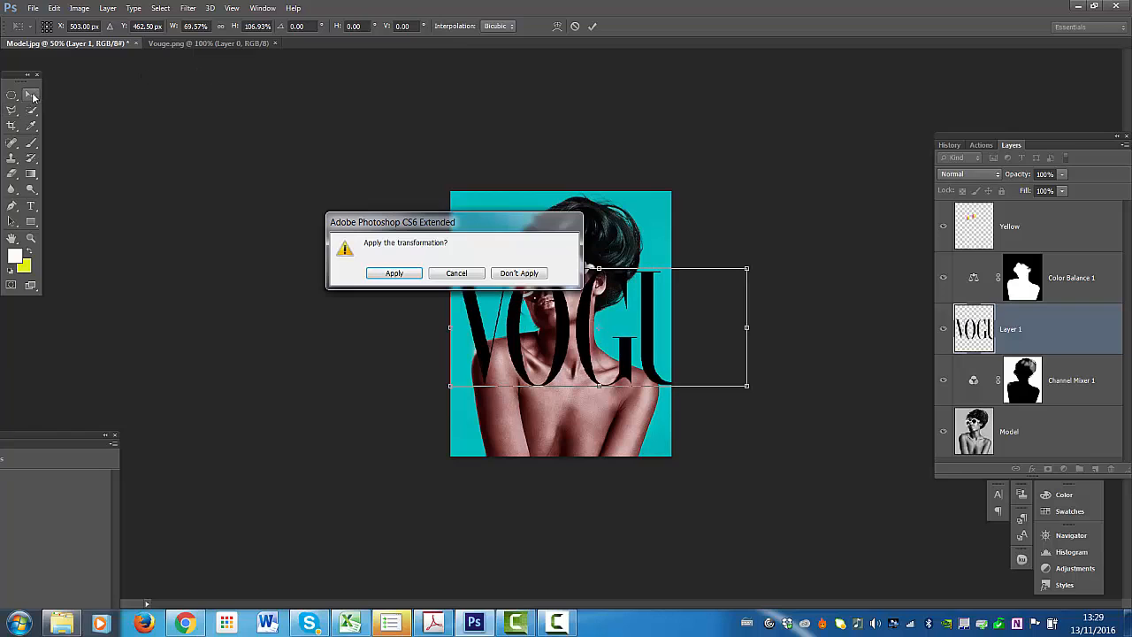
click(517, 274)
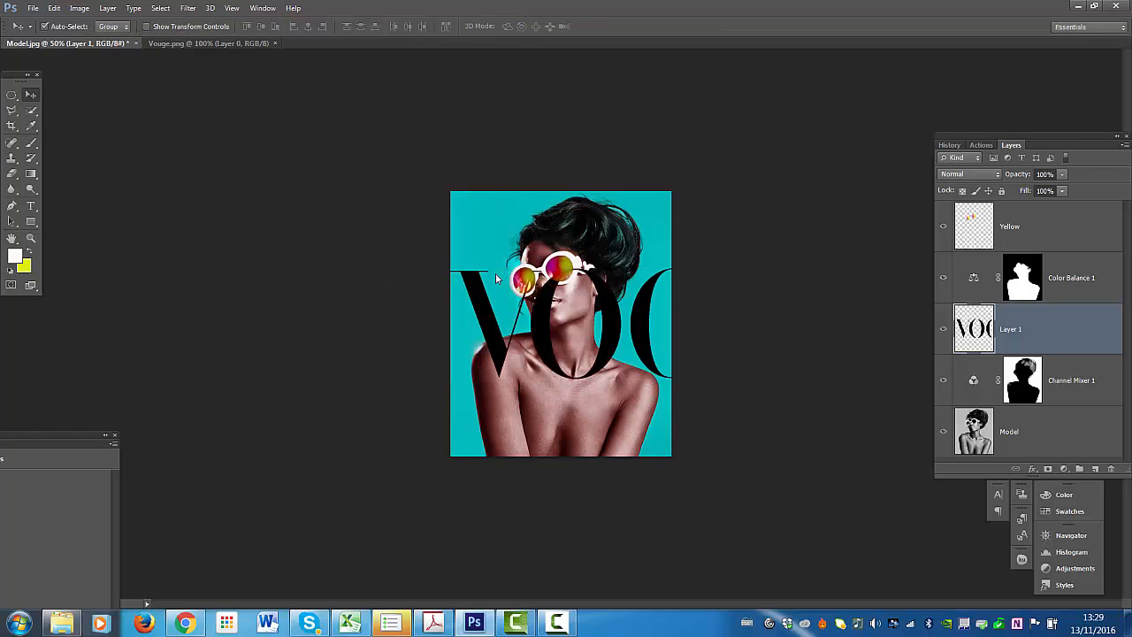
- Scale the VOGUE logo on Layer 1 proportionally to about 48% so the whole word fits the image width
click(54, 8)
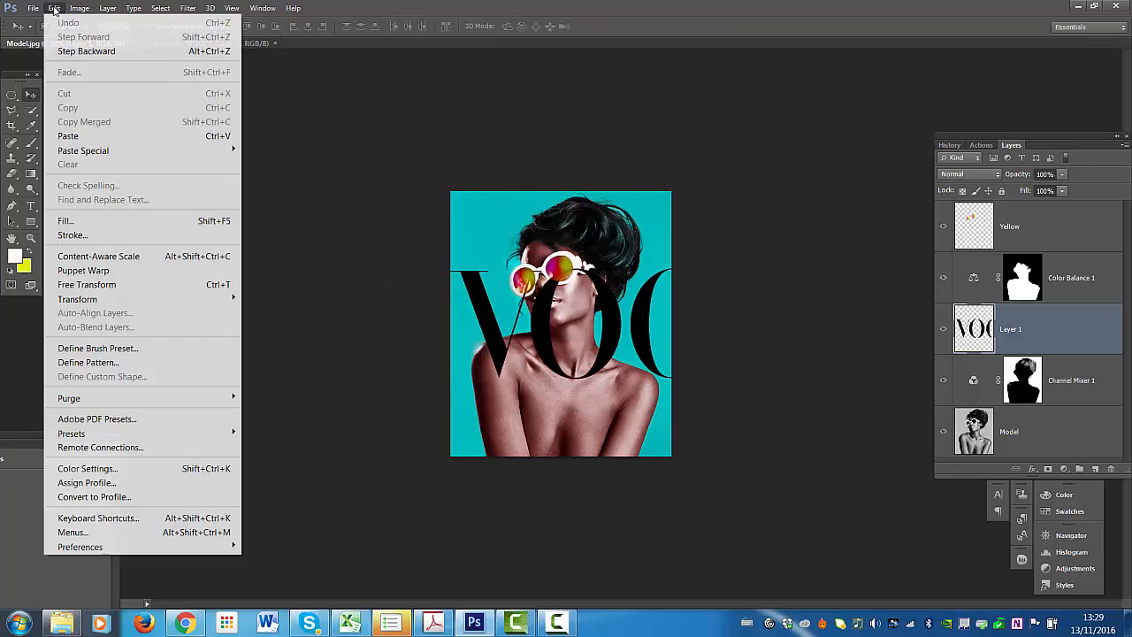
mouse_move(223, 304)
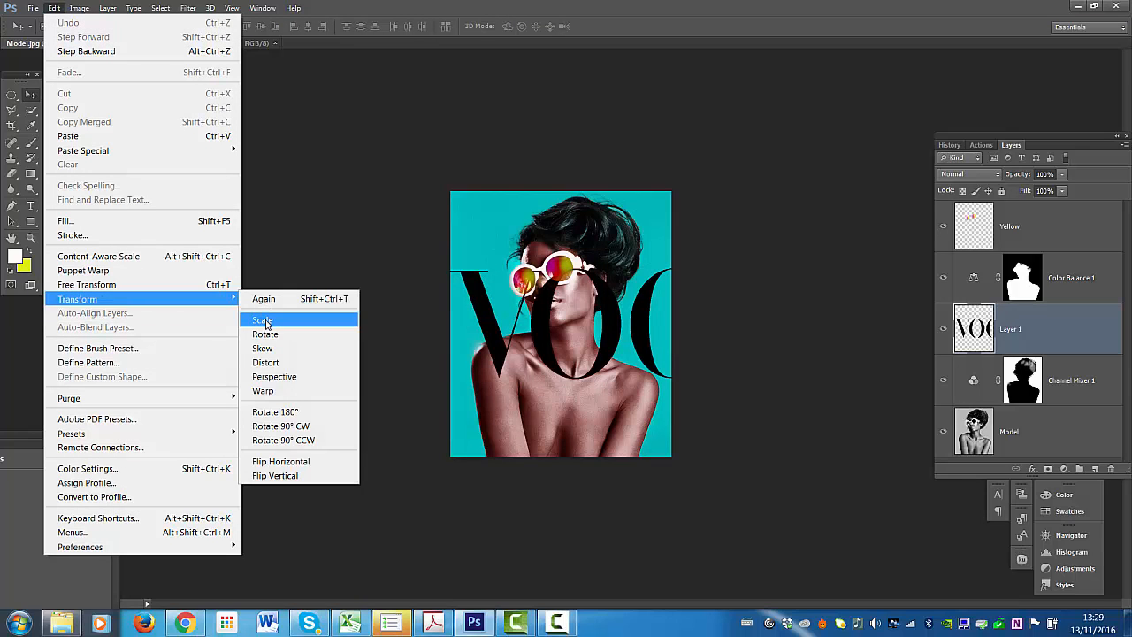
click(263, 321)
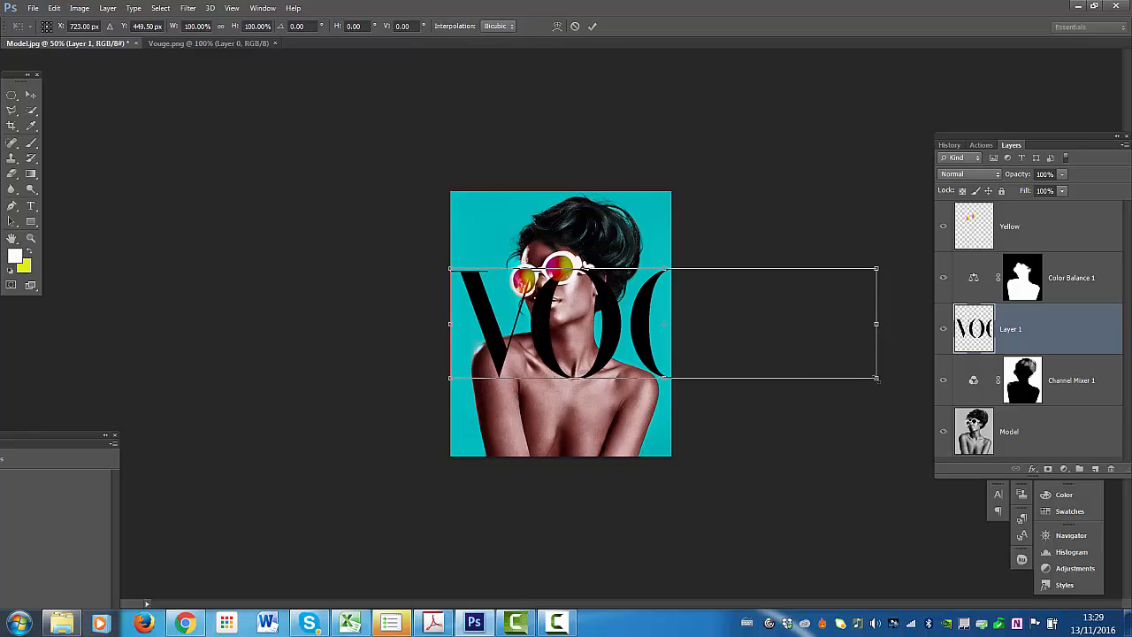
drag(875, 377, 645, 352)
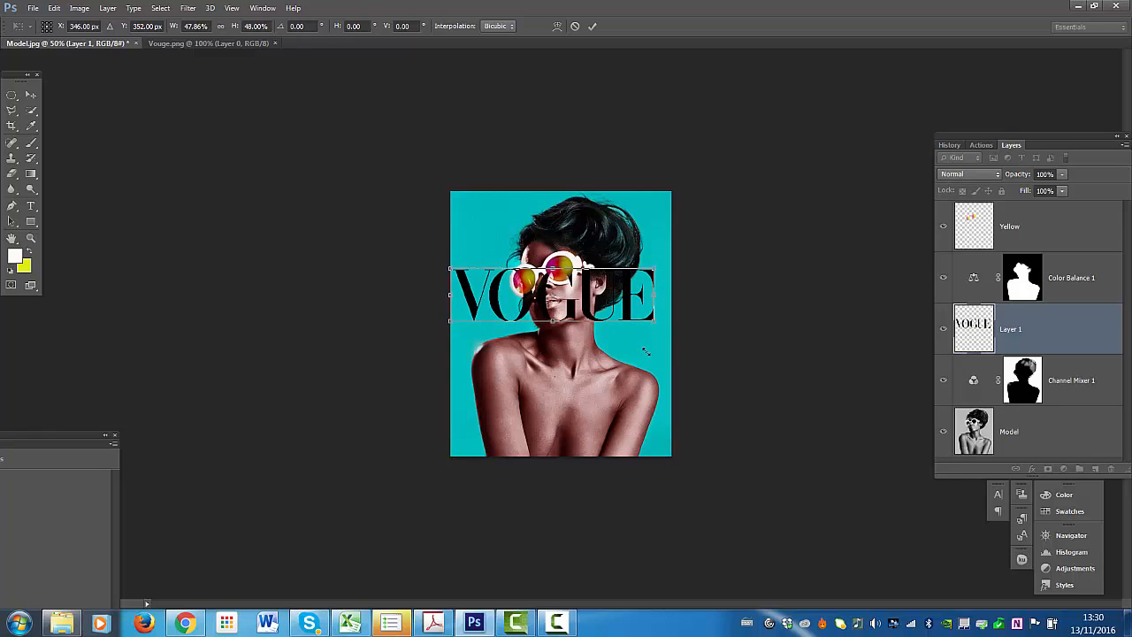
key(Return)
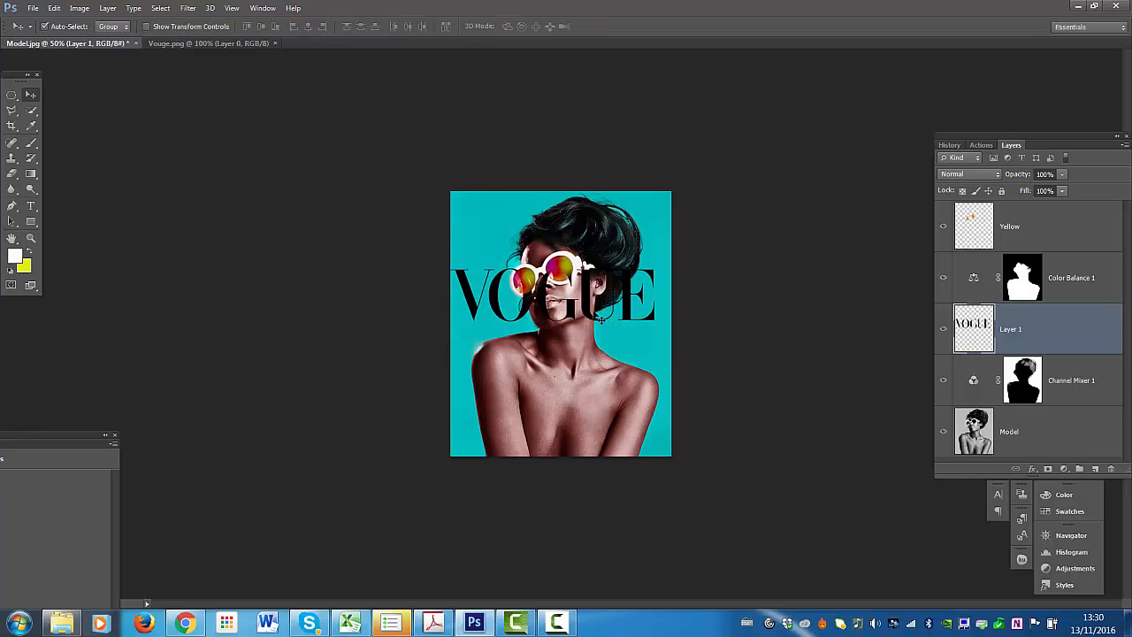
- Try to move the VOGUE logo up with the Move tool, and reselect Layer 1
drag(583, 313, 594, 263)
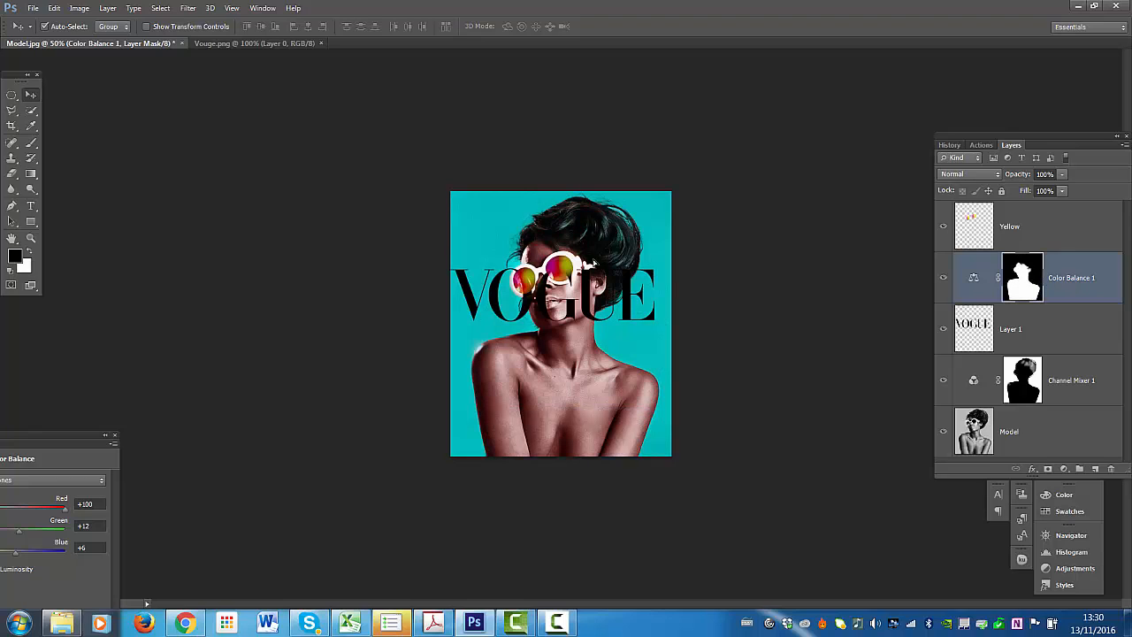
click(1050, 332)
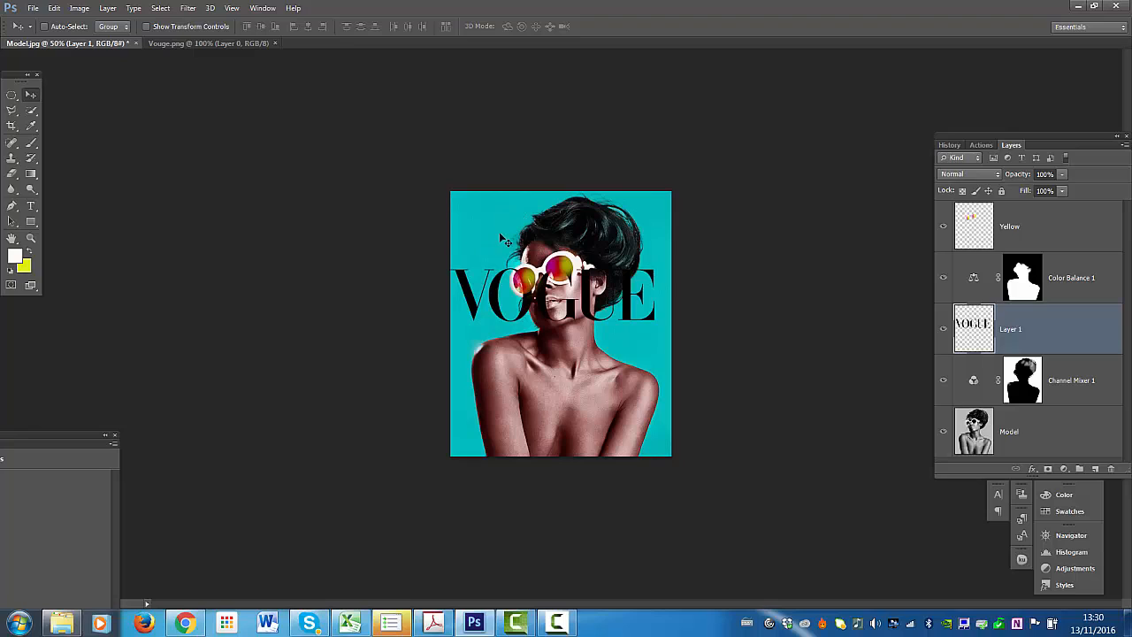
- Turn on Auto-Select and use it on the glasses, the body, the logo and the background to pick their layers
click(44, 27)
click(564, 265)
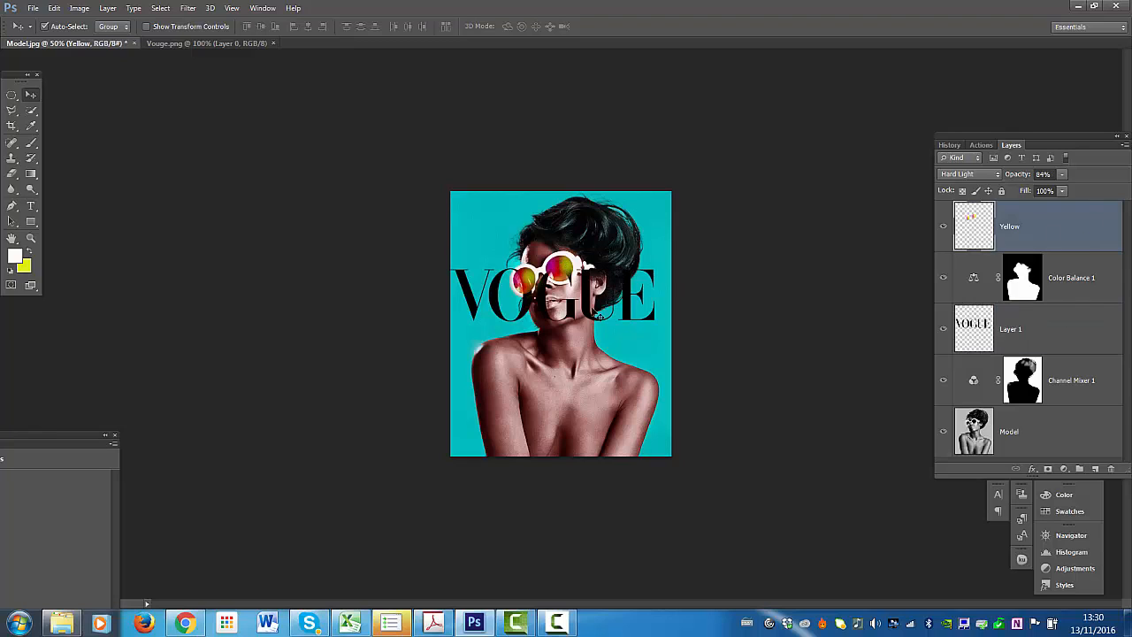
click(557, 391)
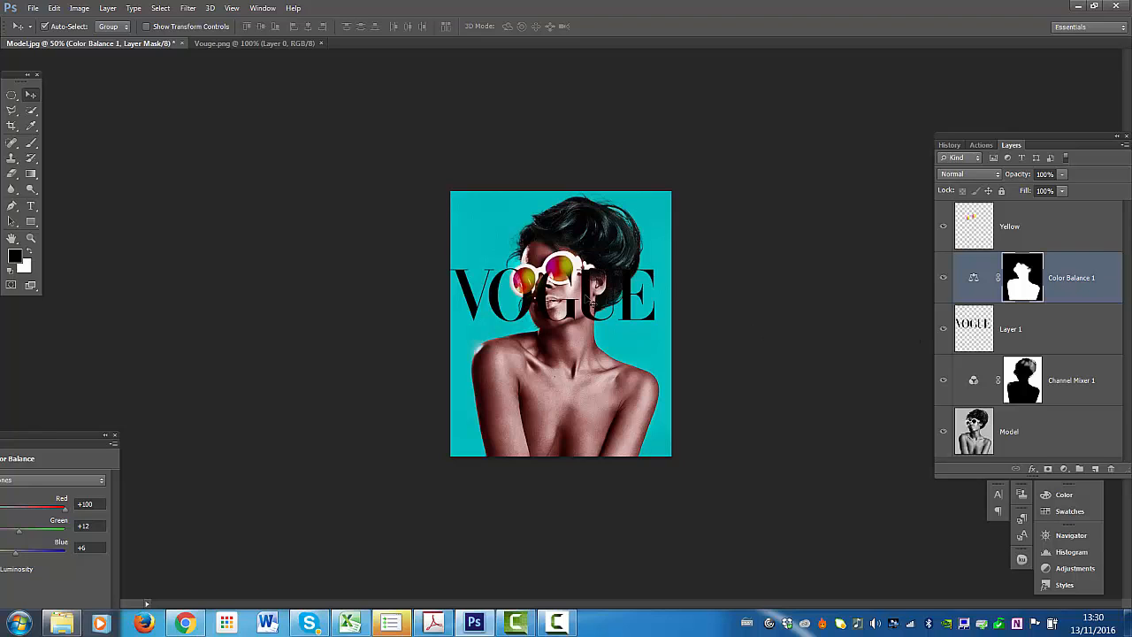
click(478, 308)
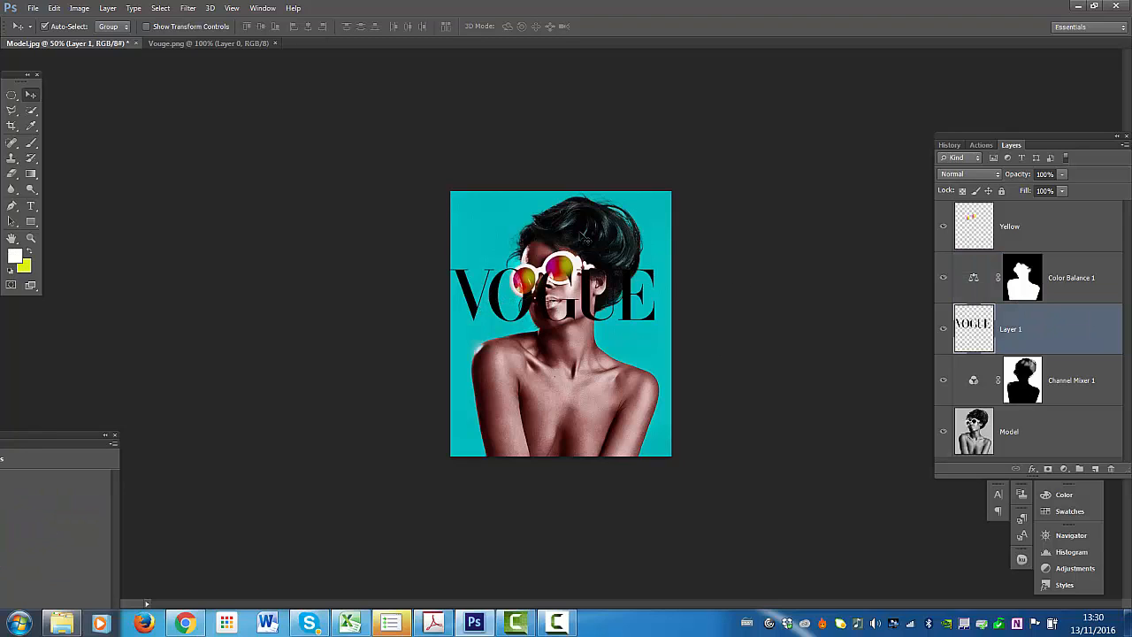
key(alt+bracketleft)
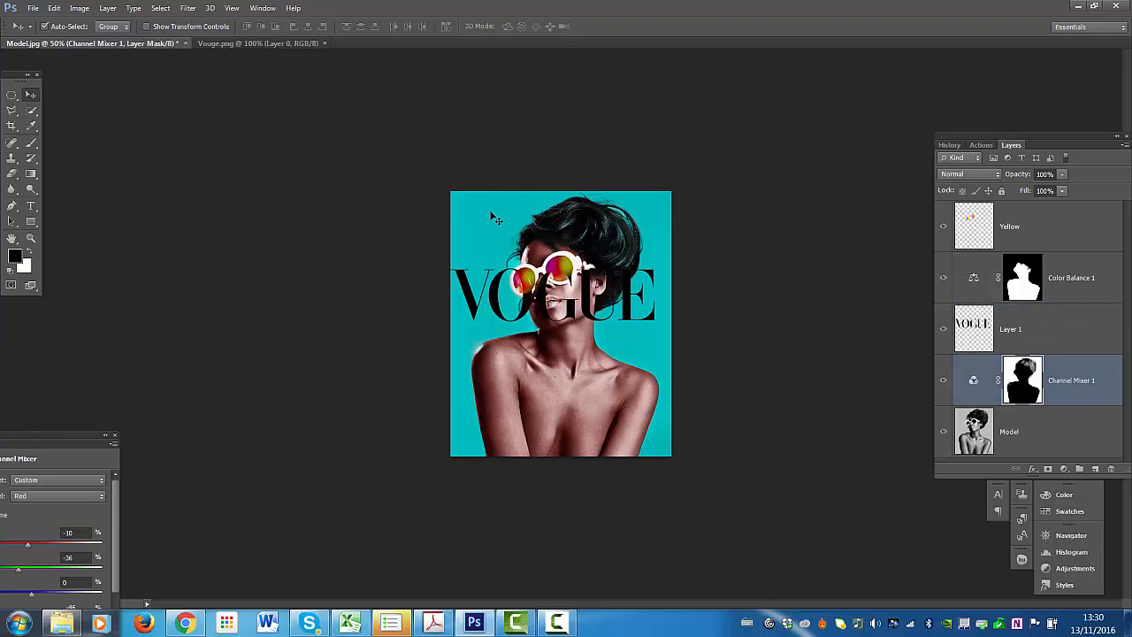
- Turn off Auto-Select for the Move tool and make the logo's Layer 1 the active layer
click(45, 27)
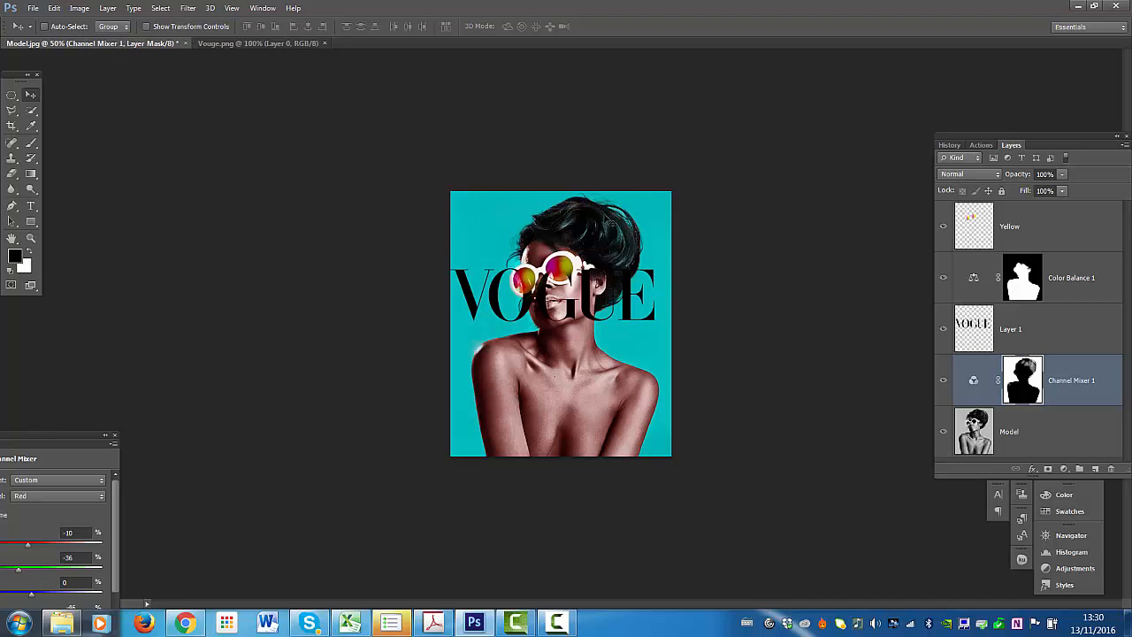
click(1021, 326)
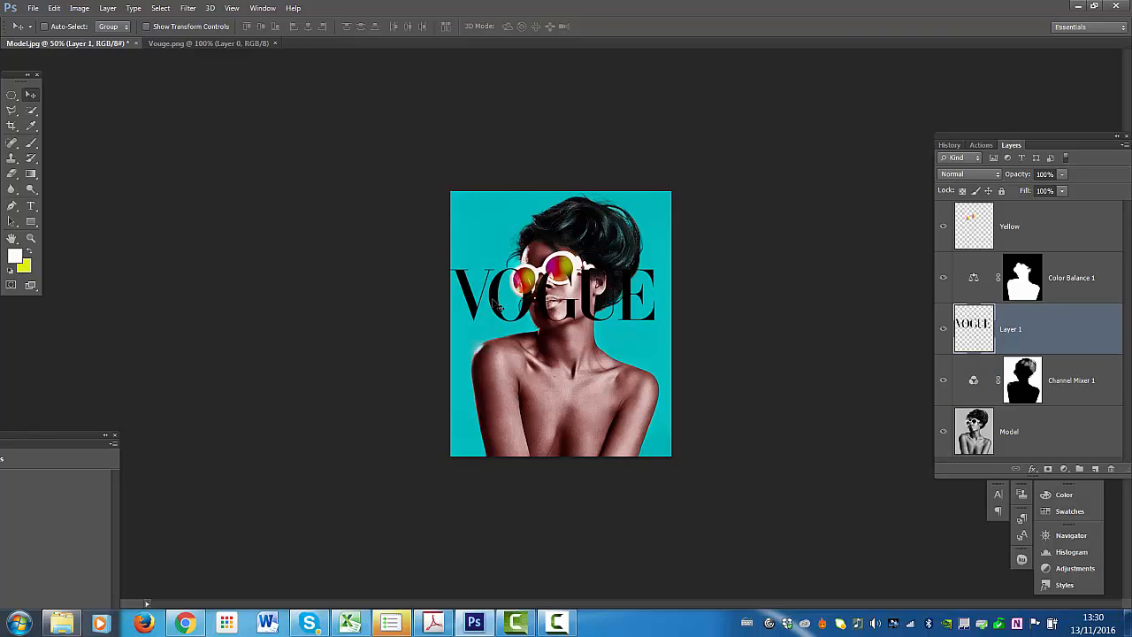
- Move the VOGUE logo up to the upper edge of the cover, above the model's glasses and roughly centred across the width
drag(499, 304, 496, 229)
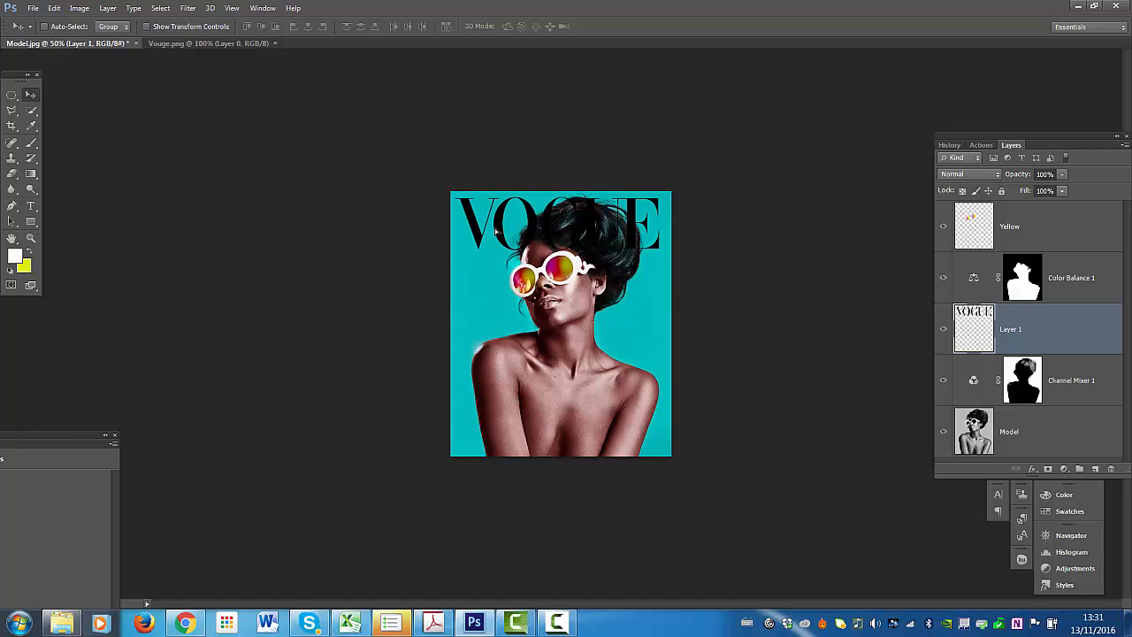
key(ctrl+plus)
key(ctrl+plus)
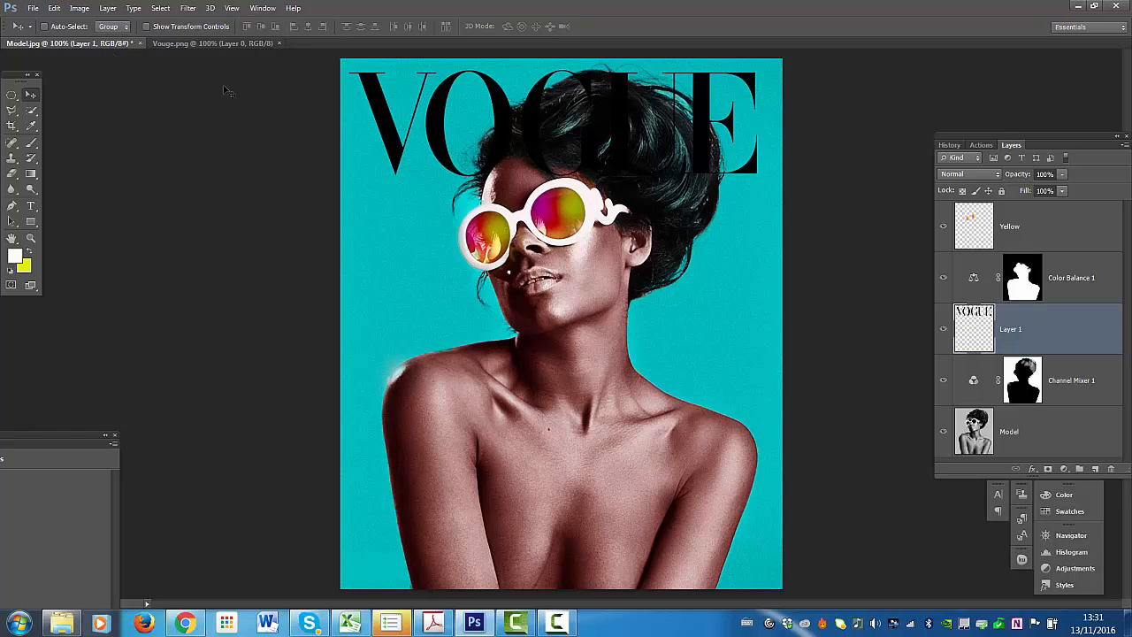
- Invert the colours of the VOGUE logo on Layer 1 so the black lettering turns white
click(76, 8)
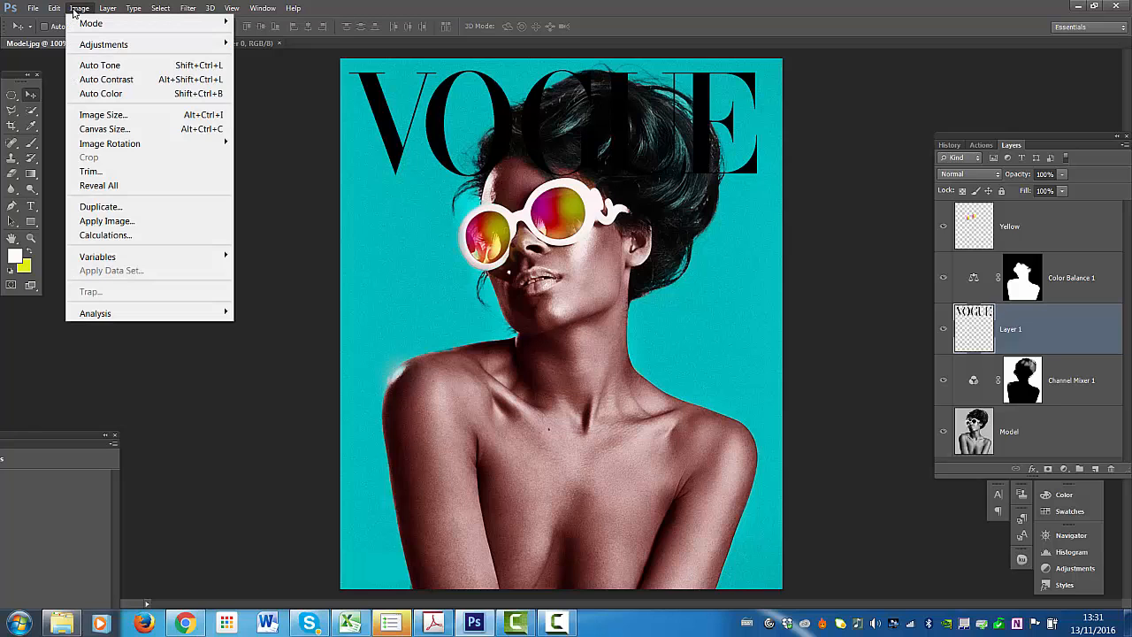
mouse_move(95, 45)
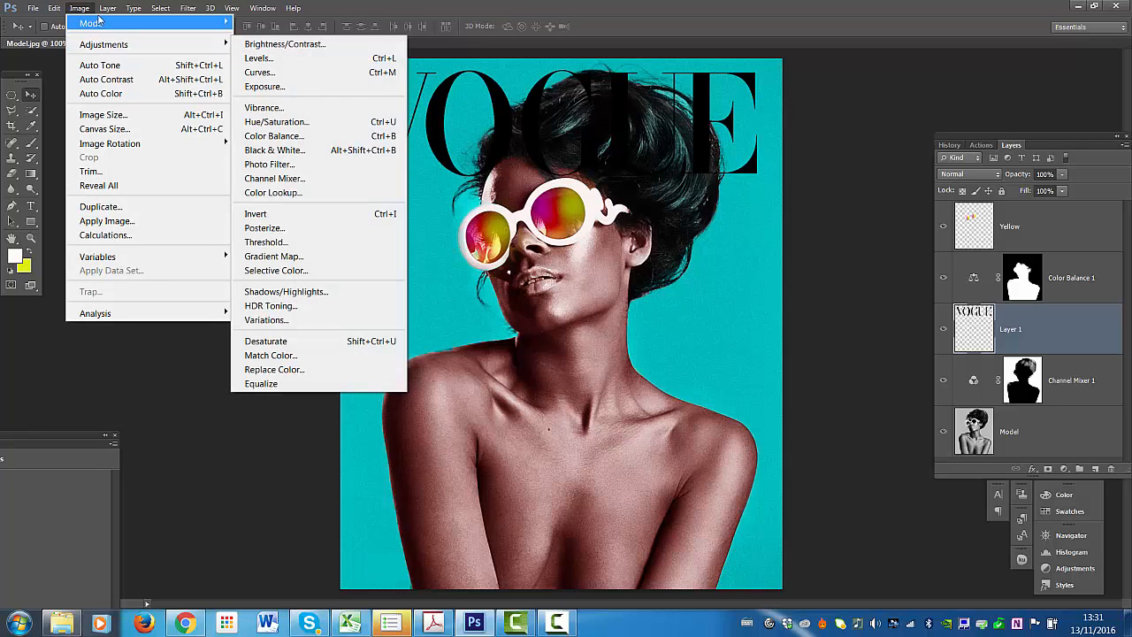
mouse_move(54, 8)
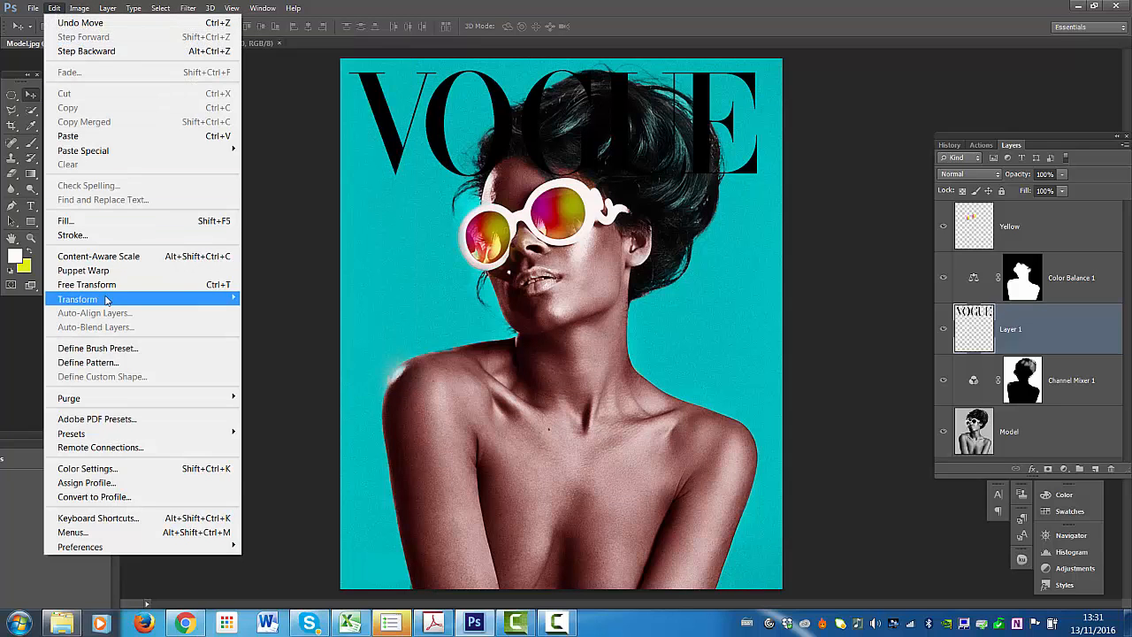
mouse_move(106, 302)
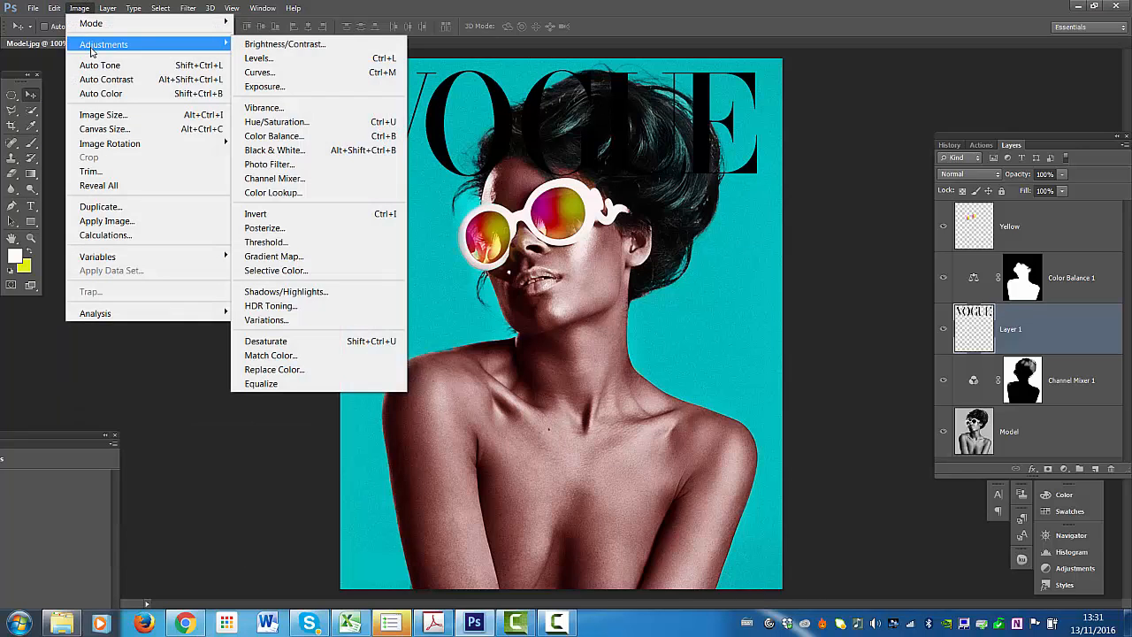
click(274, 214)
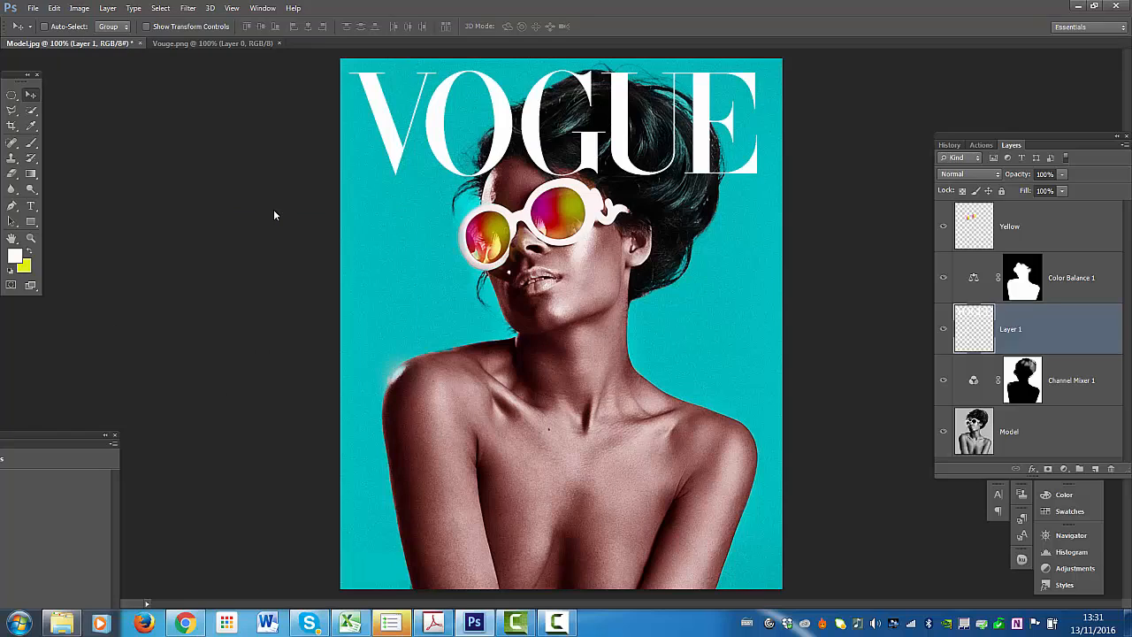
- Hide the panels and show the finished cover in full-screen mode on a black surround
key(Tab)
key(f)
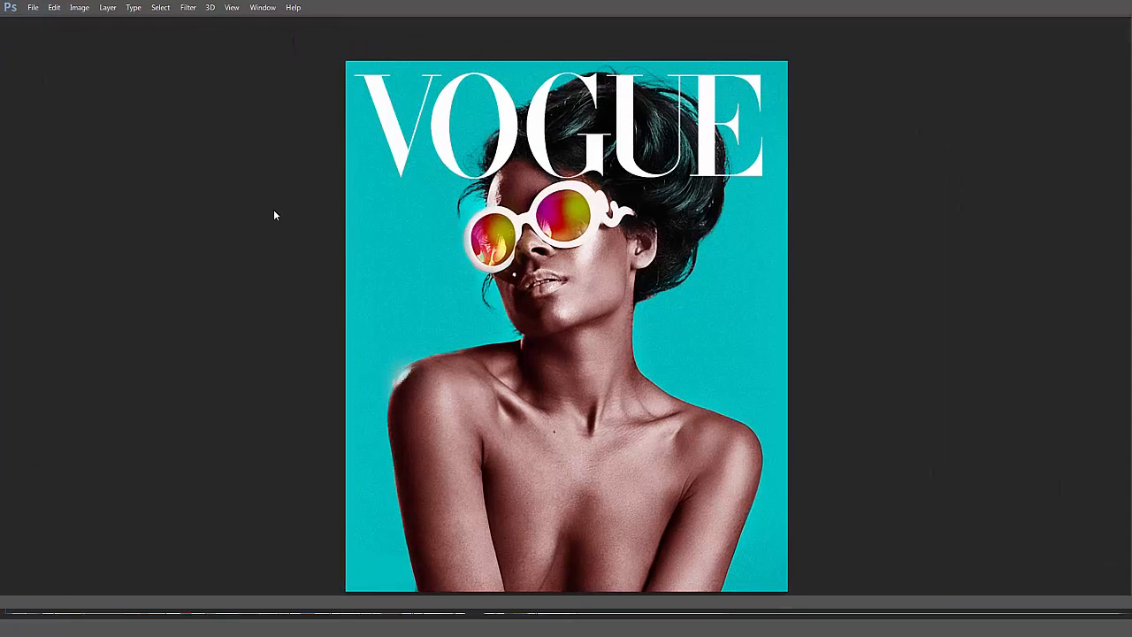
key(f)
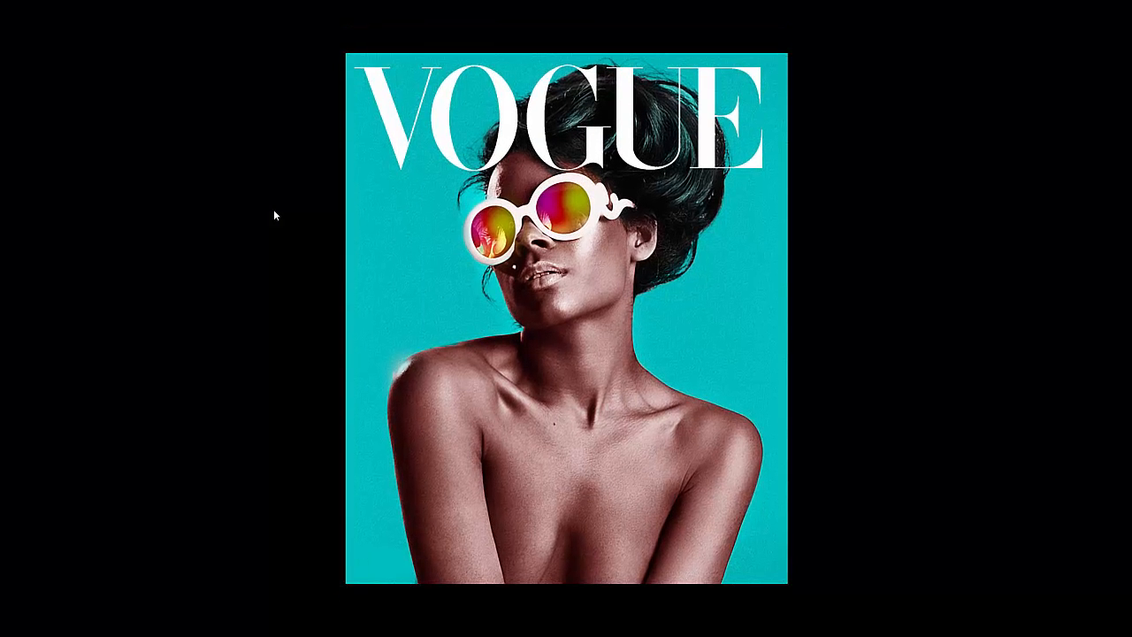